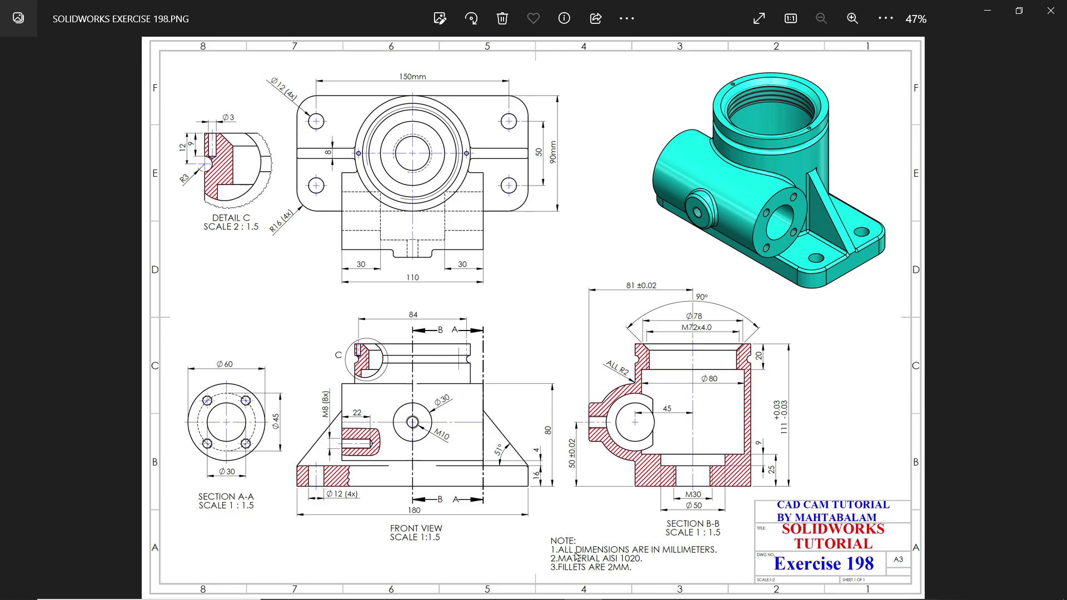
Examine the Exercise 198 drawing's top, front, section and detail views for the base plate, cylinder, rib and hole dimensions.
scroll(576, 556, "up", 5)
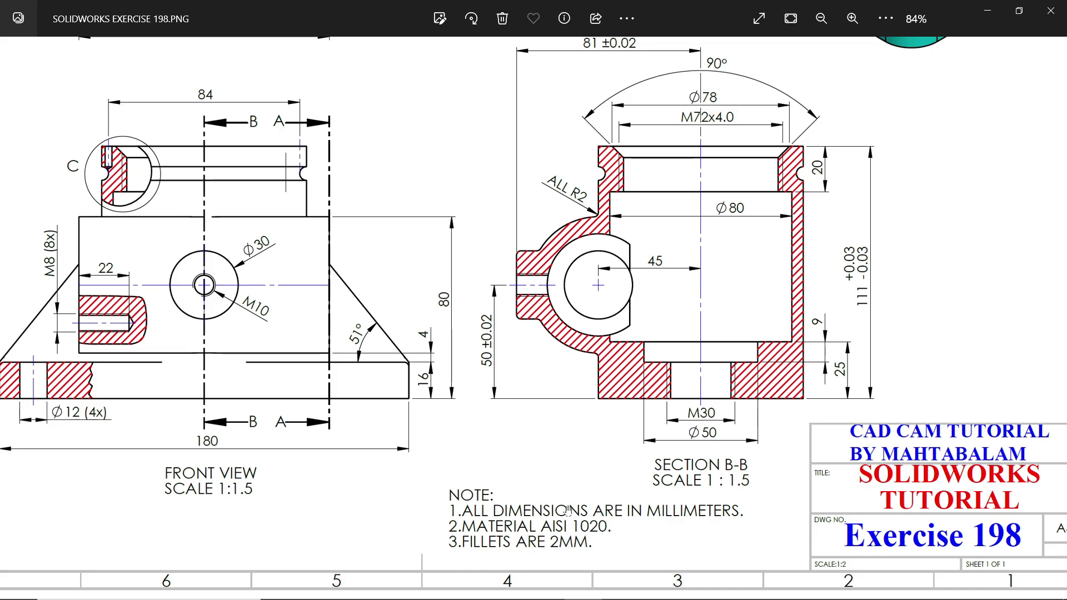
scroll(495, 356, "down", 3)
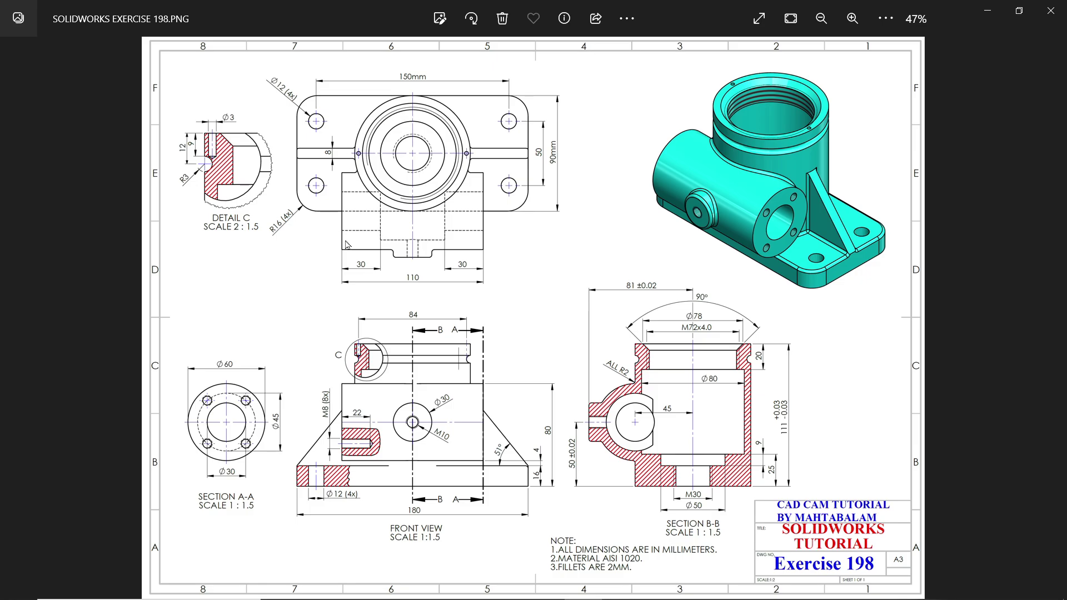
scroll(342, 362, "up", 2)
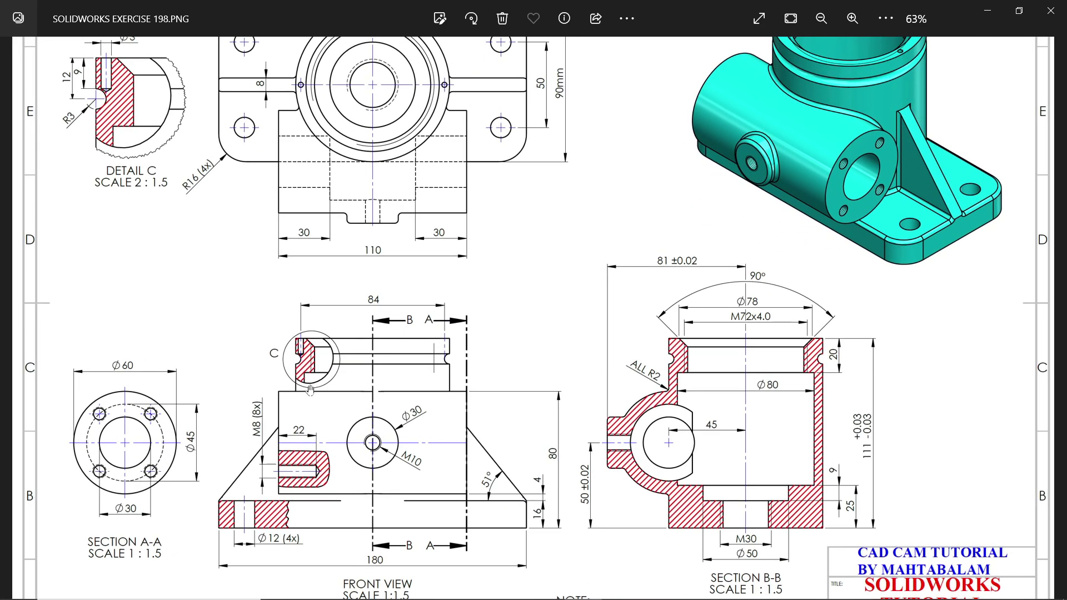
scroll(362, 436, "up", 1)
left_click_drag(437, 306, 457, 189)
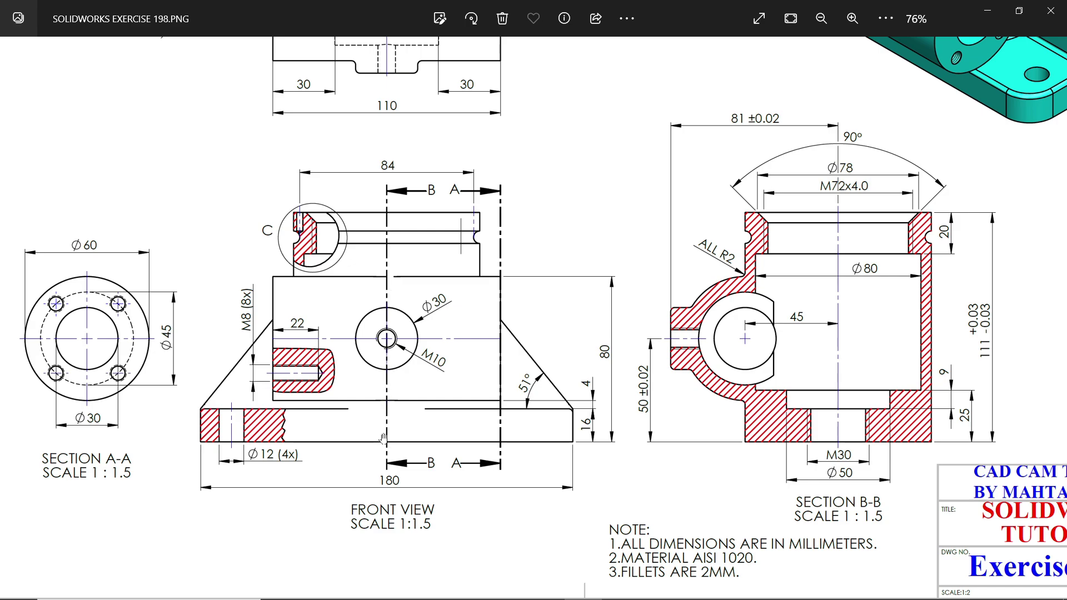
left_click_drag(692, 335, 592, 328)
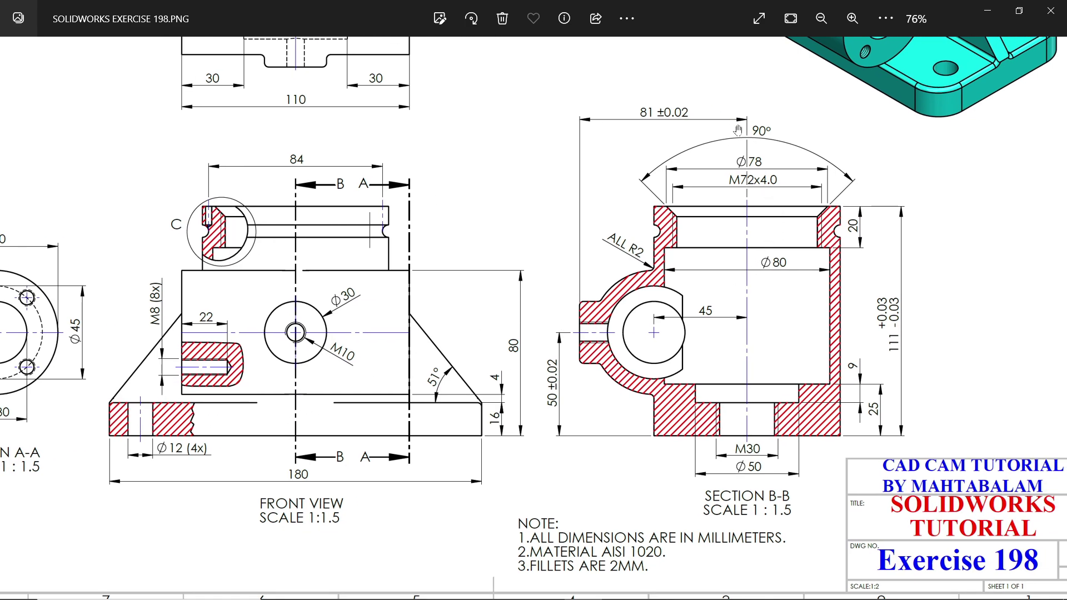
left_click_drag(566, 209, 707, 346)
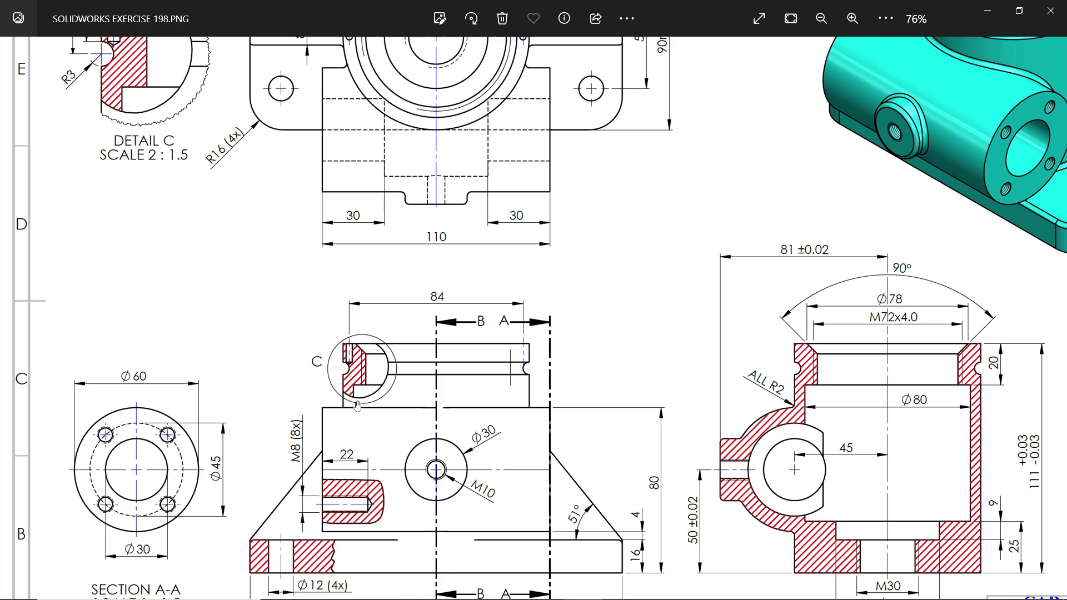
scroll(275, 262, "up", 3)
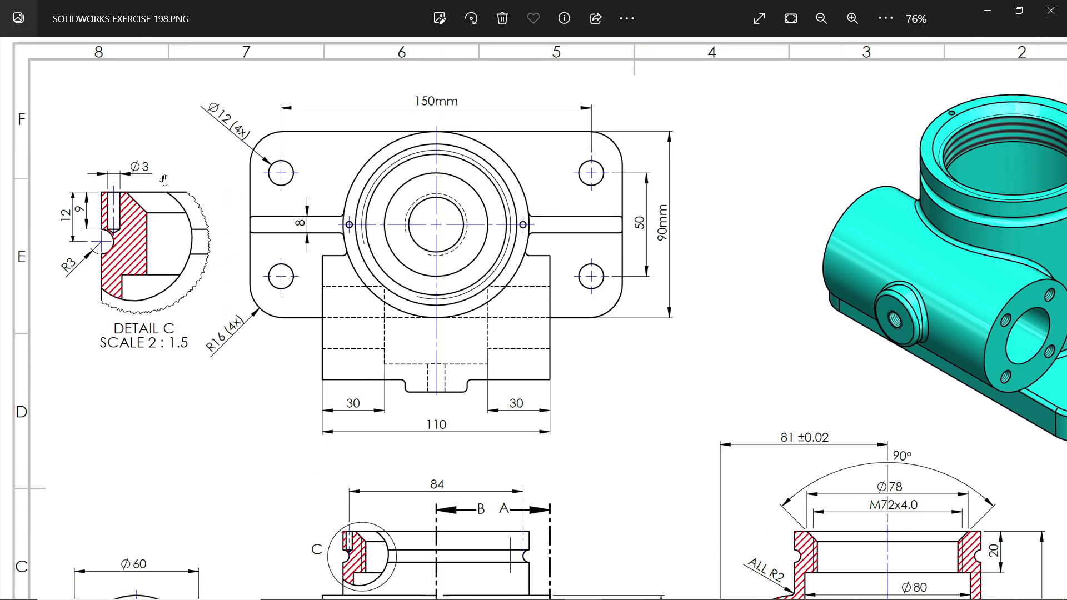
scroll(334, 506, "down", 1)
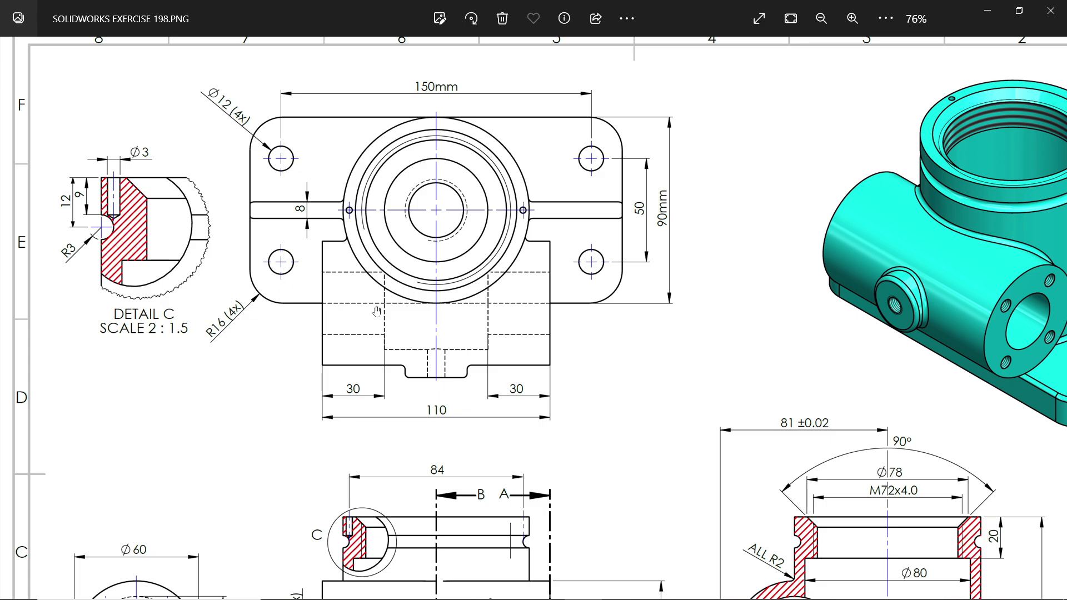
scroll(378, 312, "down", 5)
scroll(441, 212, "down", 1)
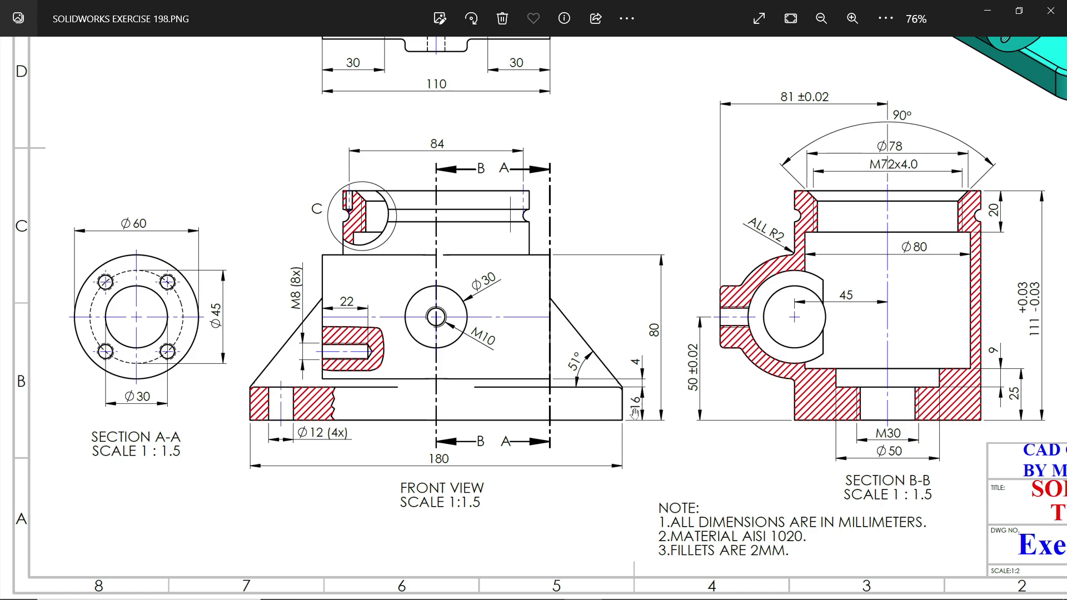
left_click_drag(606, 149, 596, 469)
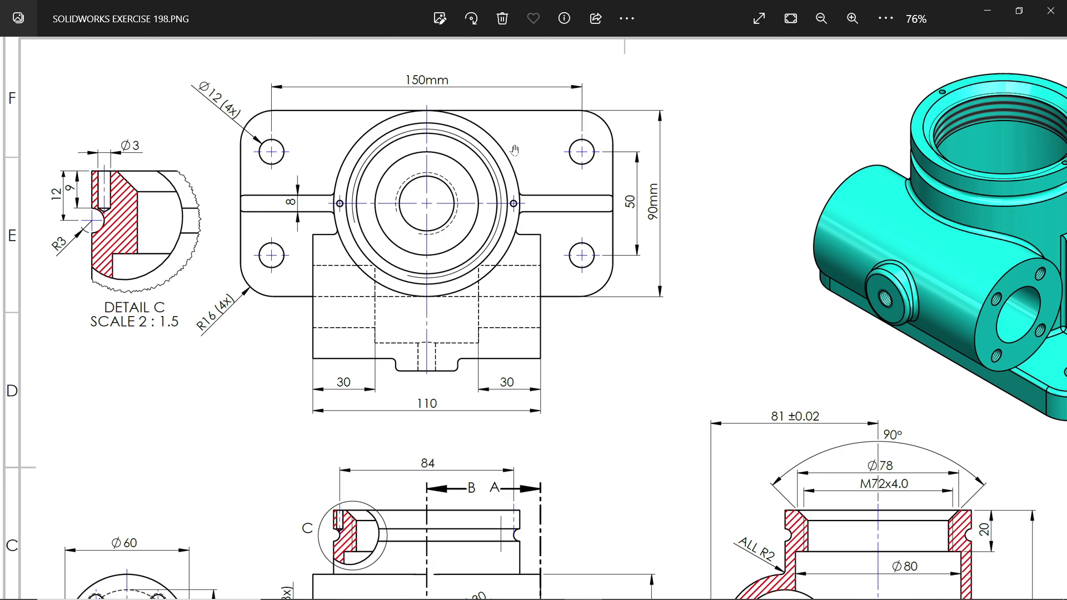
Switch to SOLIDWORKS and check the part's unit system.
left_click(990, 9)
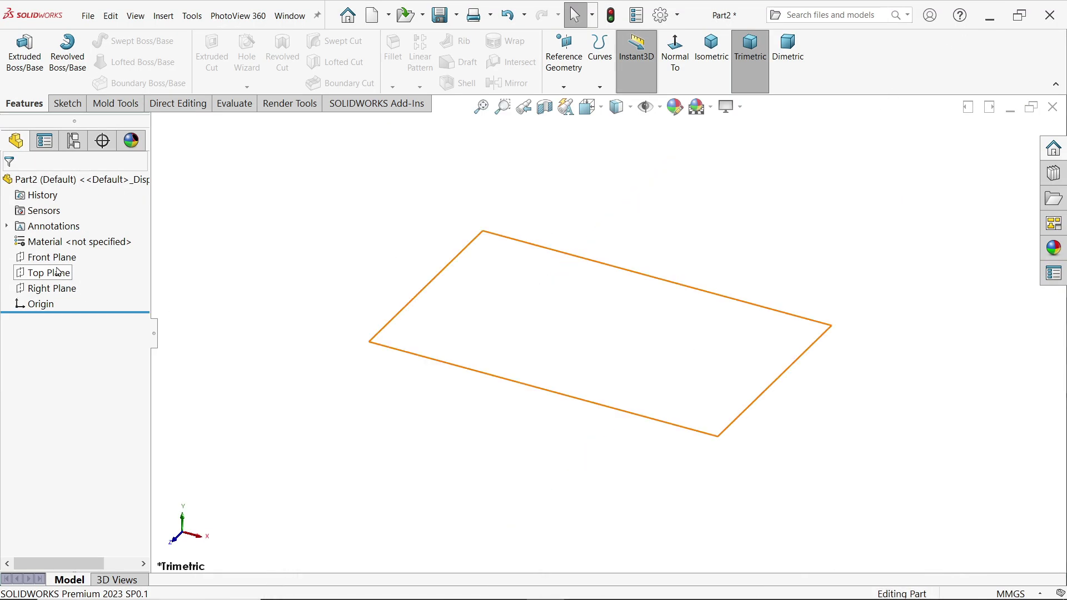
left_click(1021, 591)
left_click(616, 406)
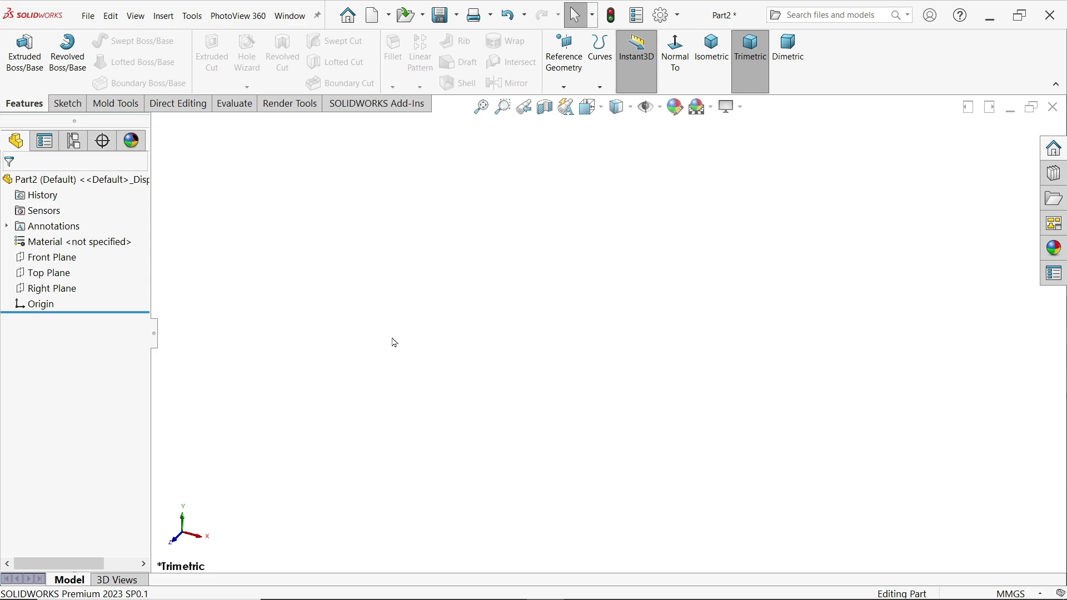
Sketch a center rectangle about 205 by 85 mm on the Top Plane, centered on the origin.
left_click(64, 274)
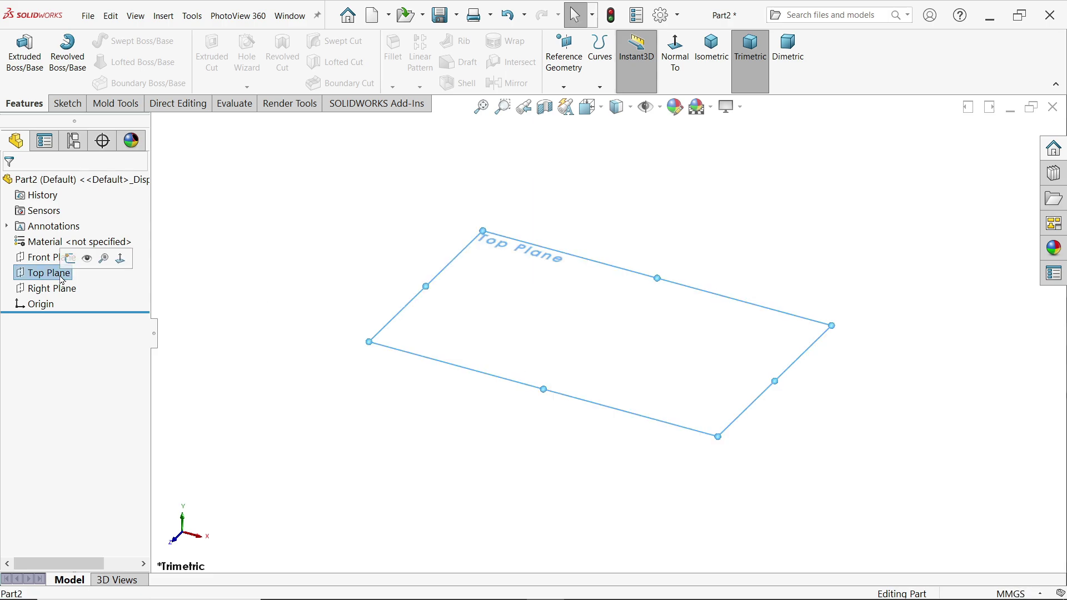
left_click(68, 258)
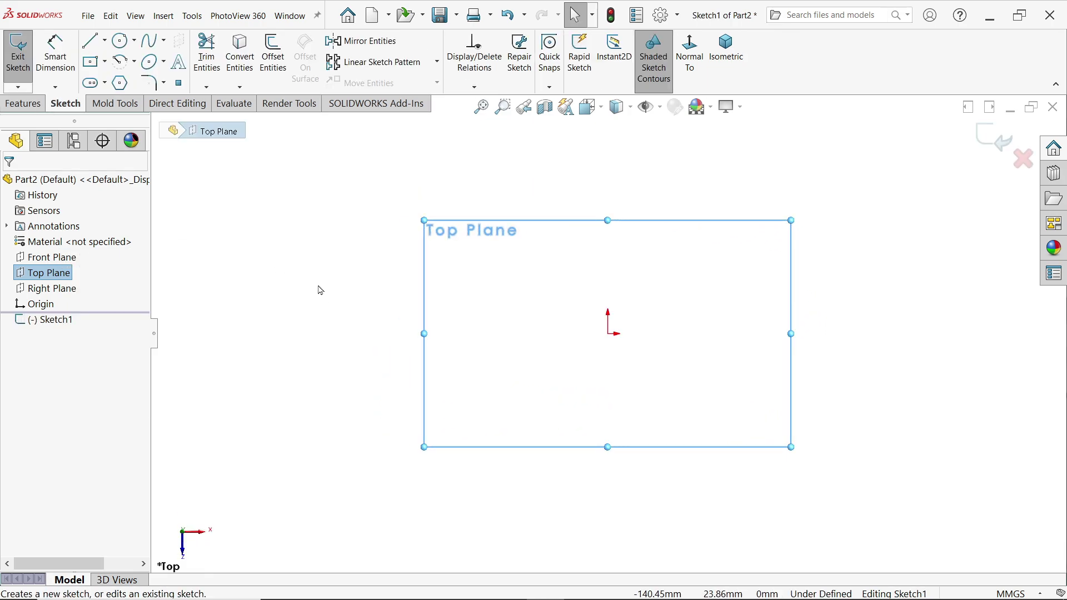
left_click(105, 64)
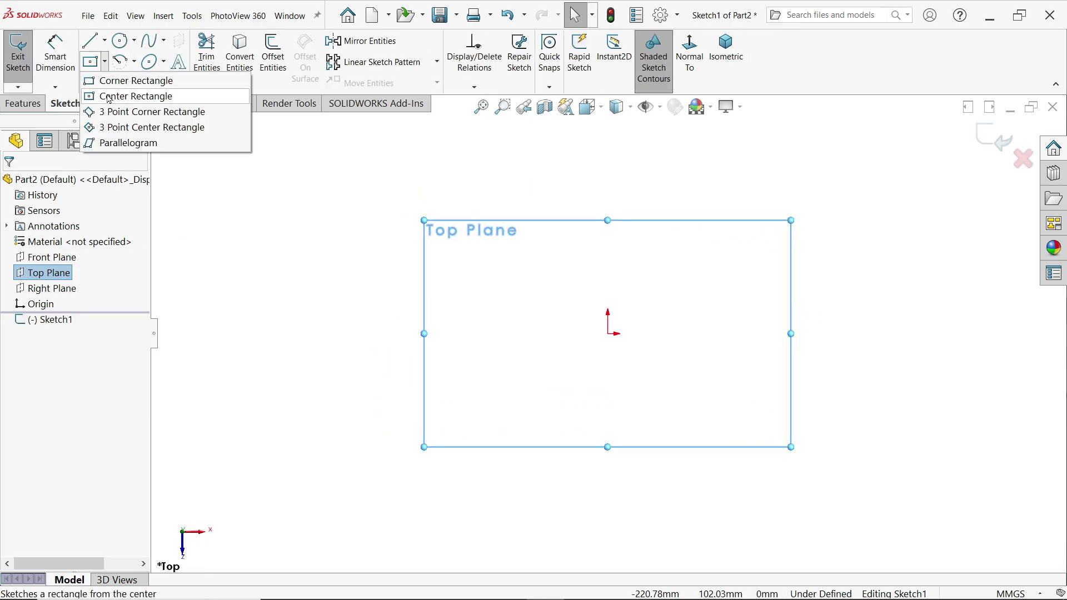
left_click(156, 97)
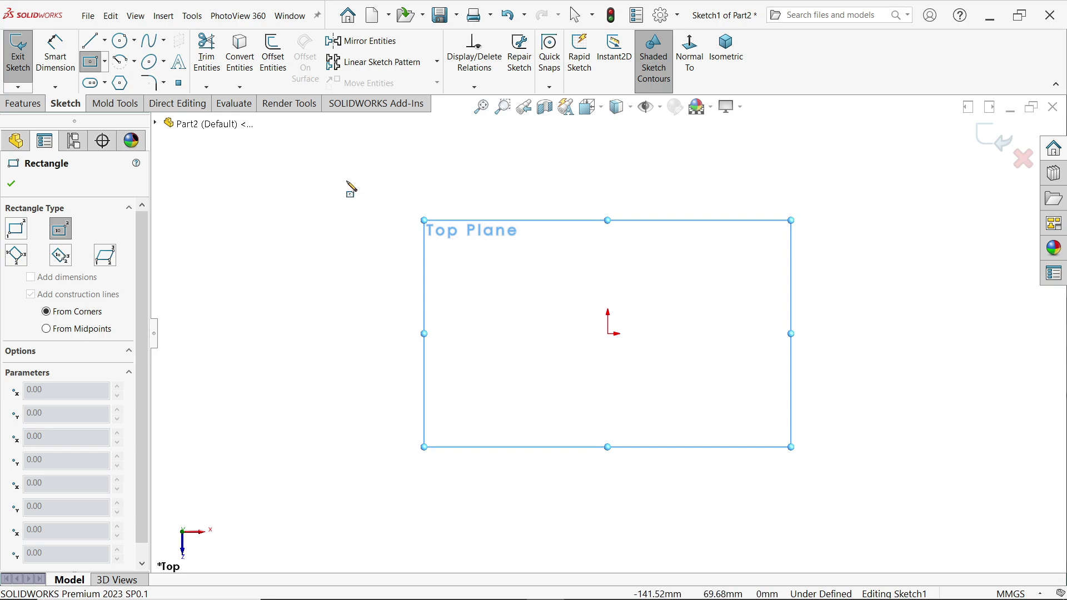
left_click(609, 334)
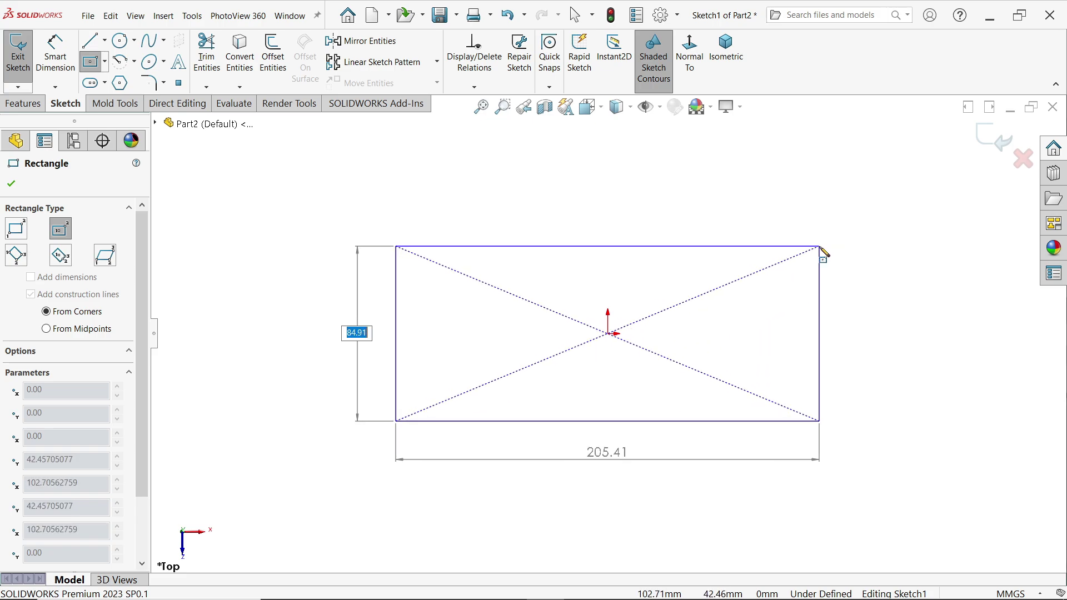
left_click(821, 247)
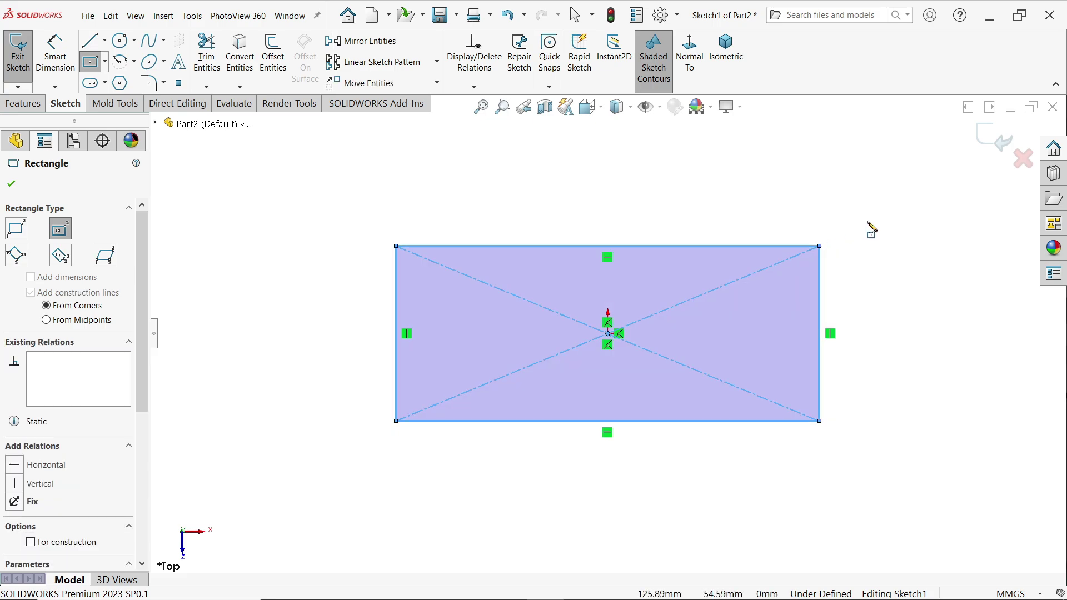
key("Escape")
Dimension the rectangle 180 mm wide and 90 mm high, and exit the sketch.
left_click(55, 53)
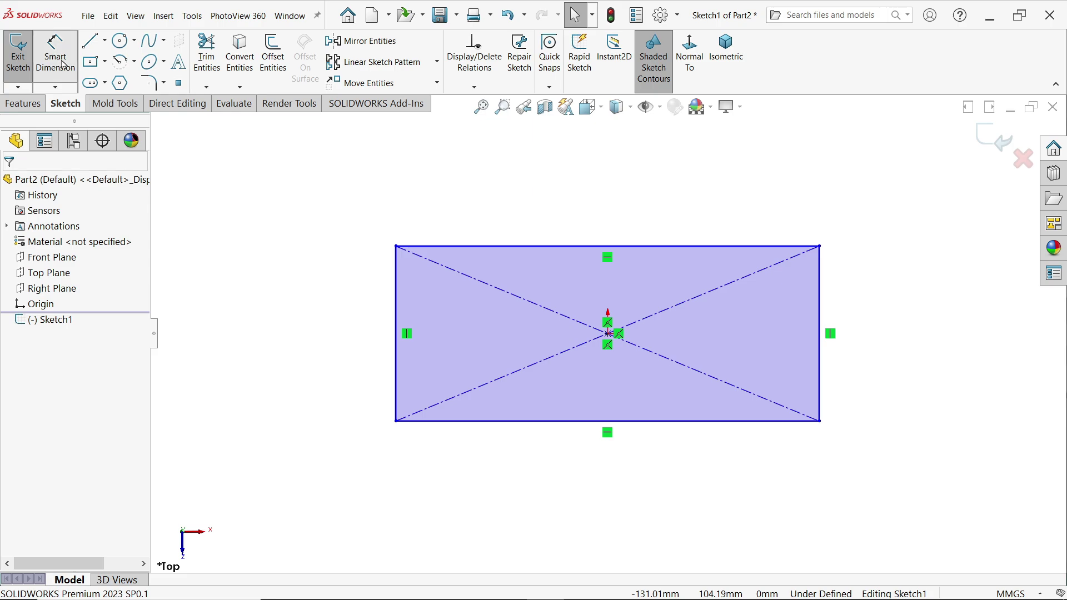
left_click(552, 247)
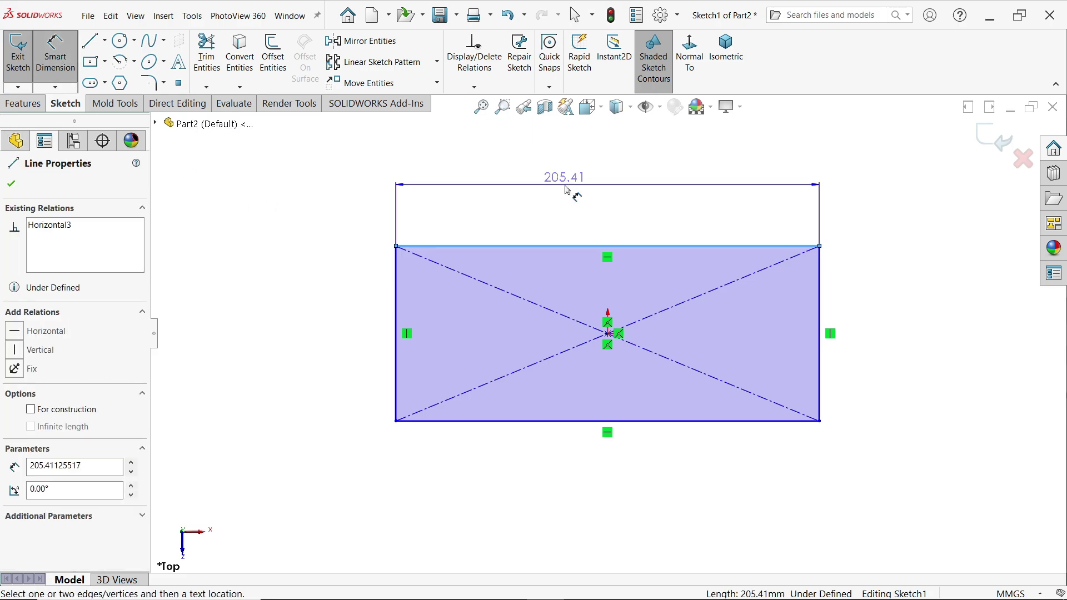
left_click(567, 190)
type("180")
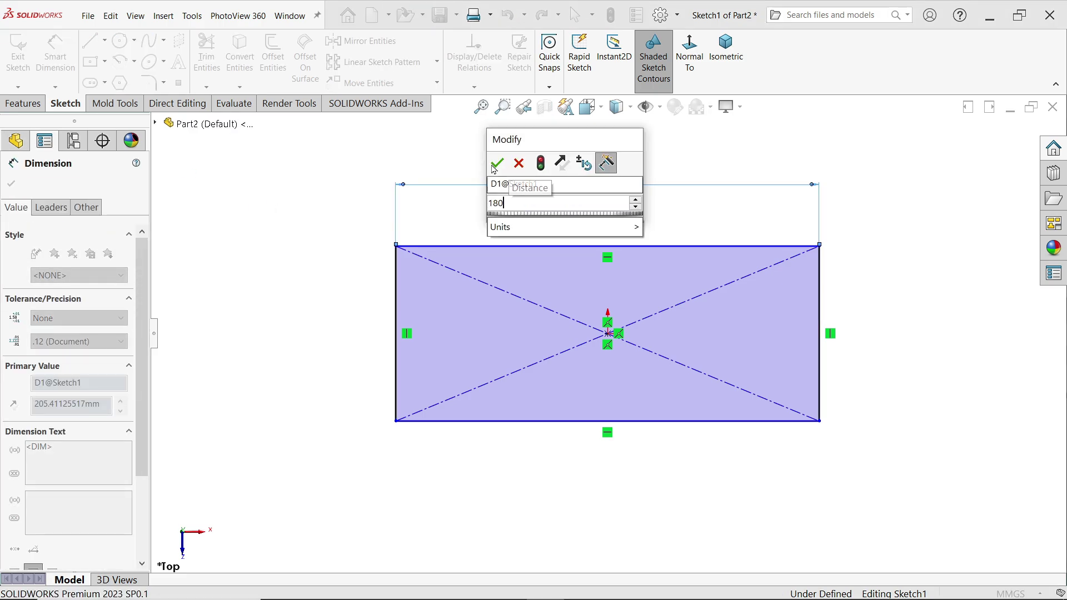
key("Return")
left_click(397, 313)
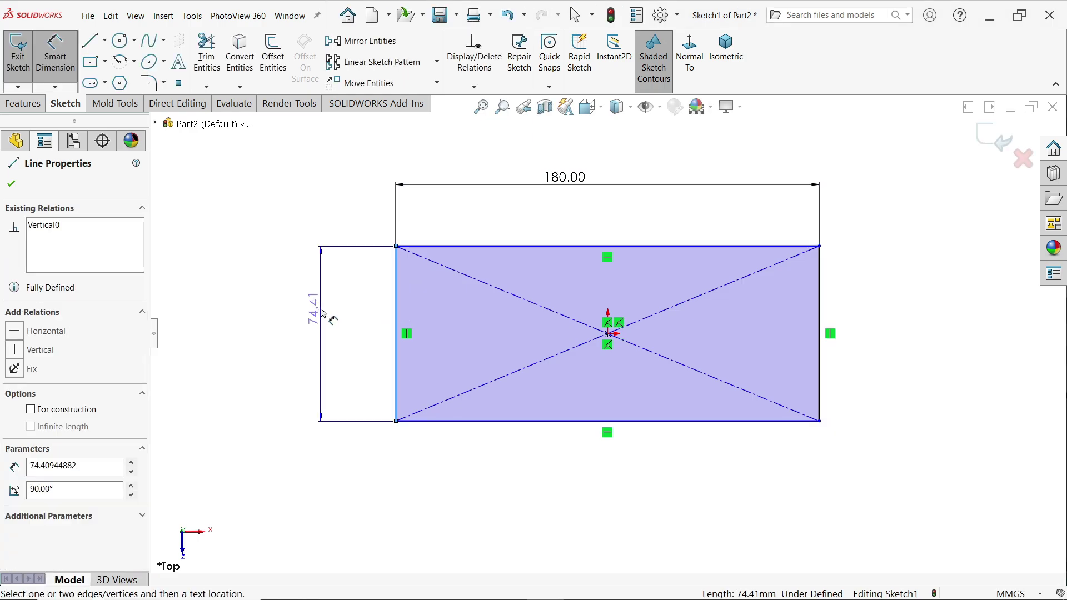
left_click(323, 313)
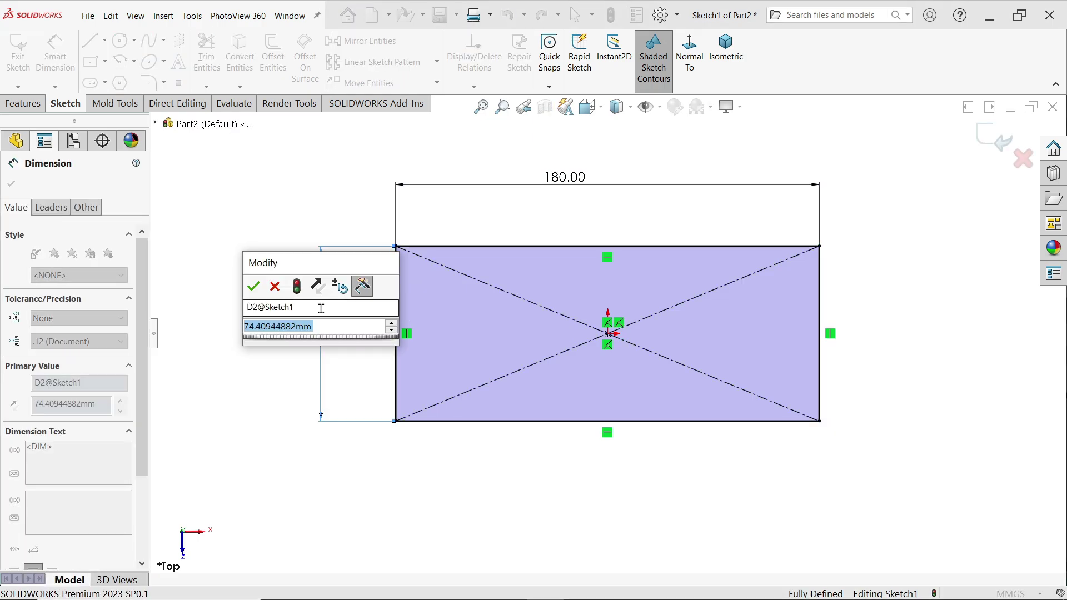
type("90")
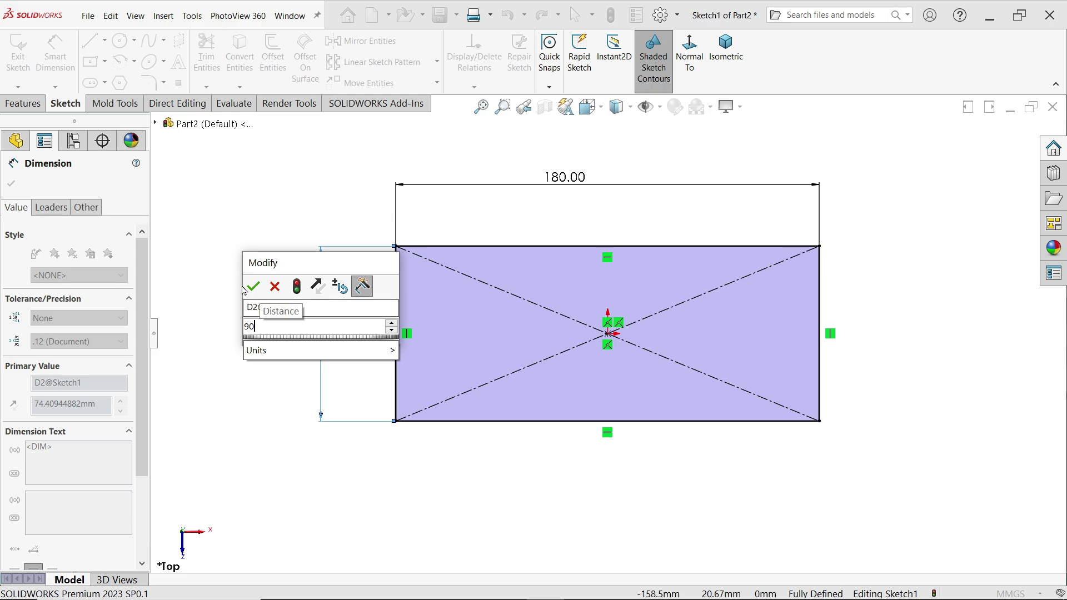
key("Return")
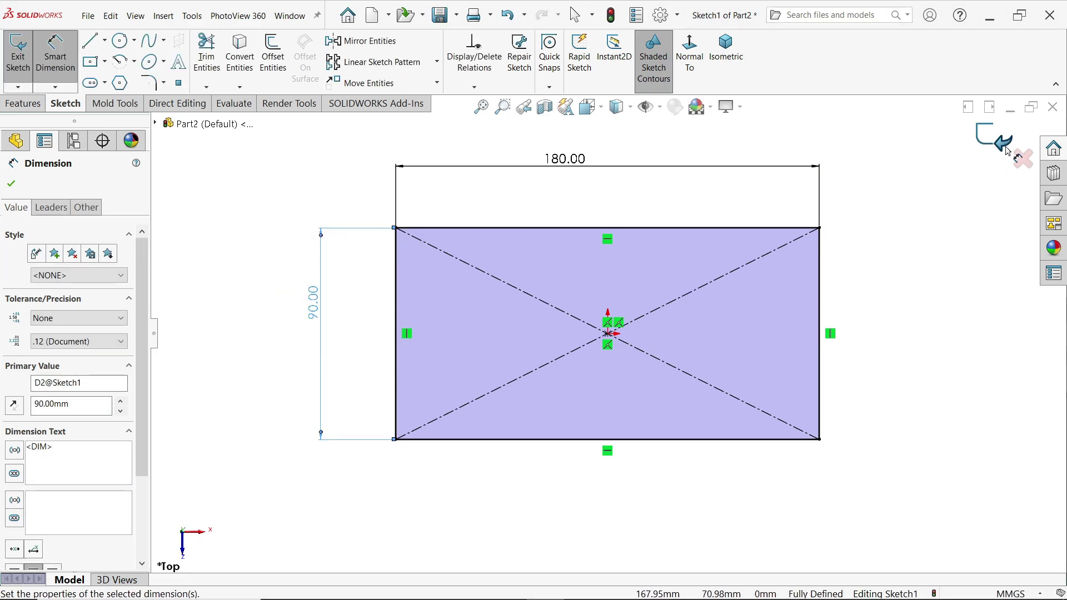
left_click(998, 140)
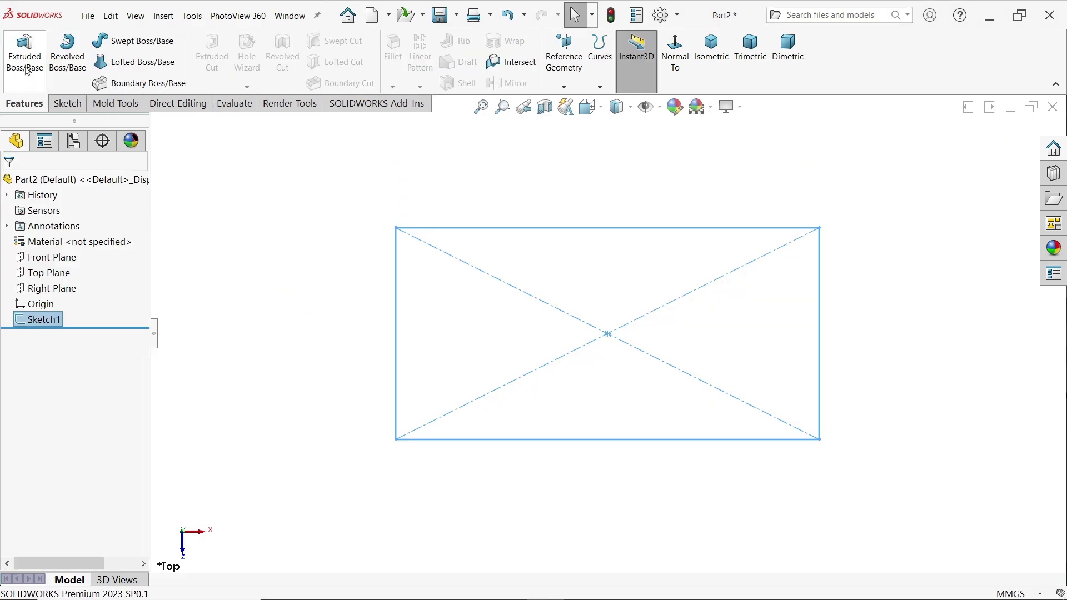
Extrude the rectangle sketch as a Blind boss 16 mm upward to form the base plate.
left_click(25, 55)
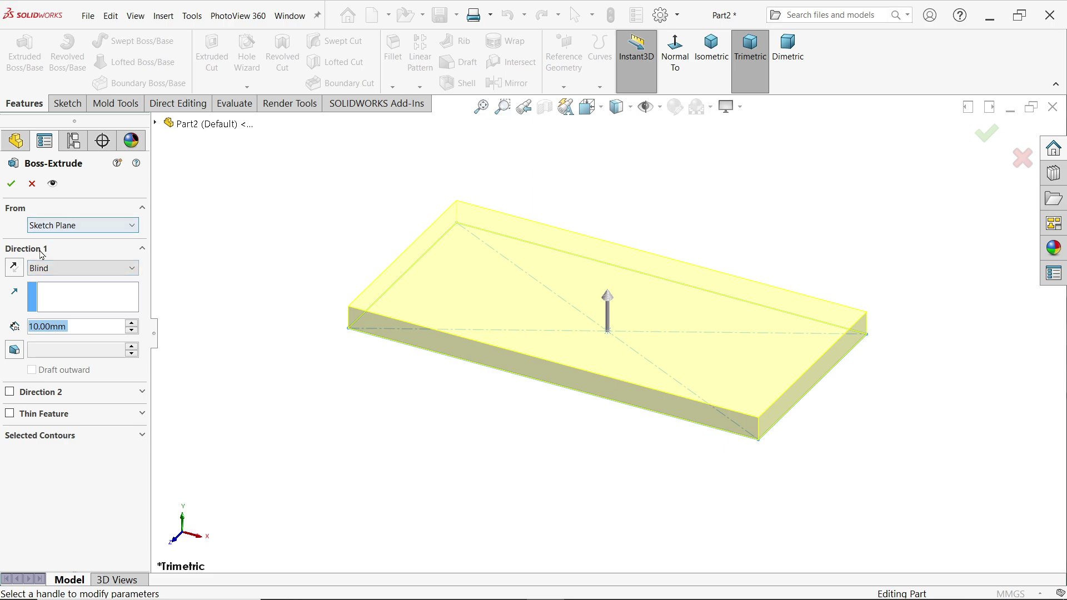
left_click(43, 270)
left_click(43, 271)
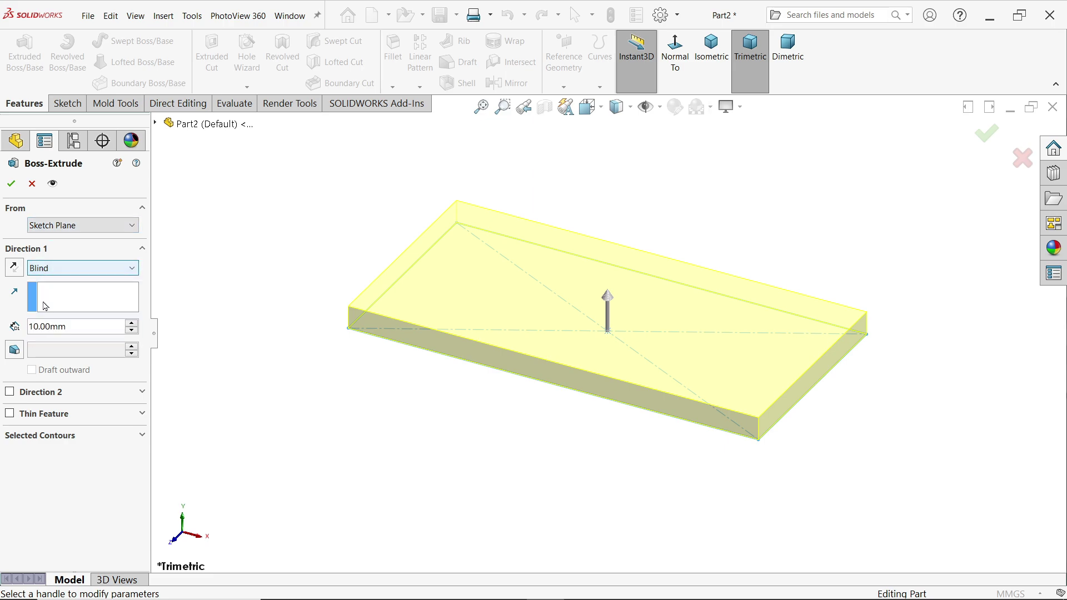
left_click(73, 270)
left_click(72, 270)
left_click(71, 328)
type("16")
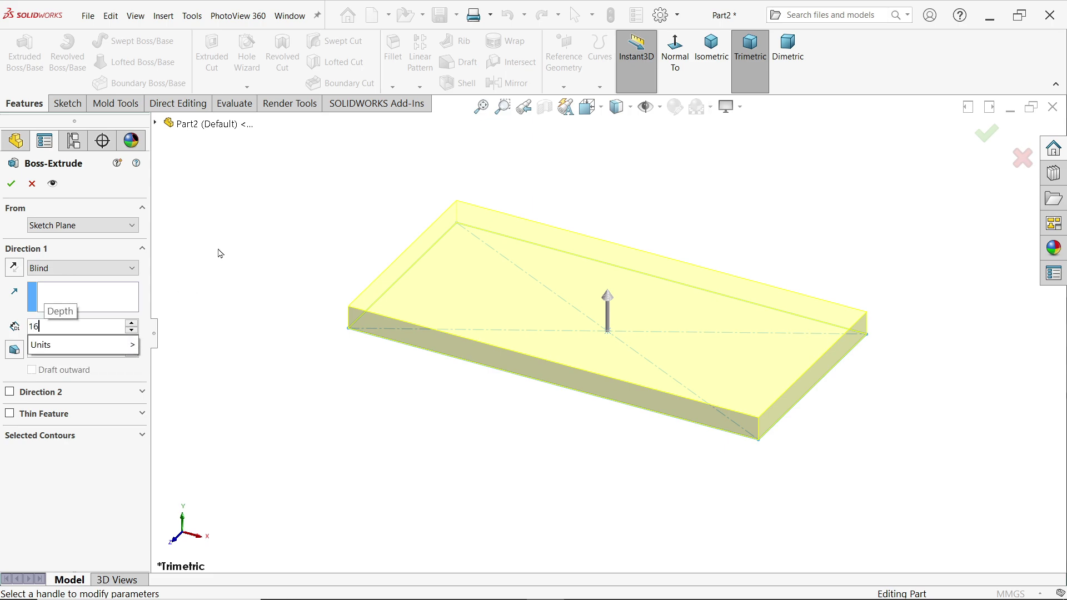
key("Return")
scroll(610, 249, "down", 1)
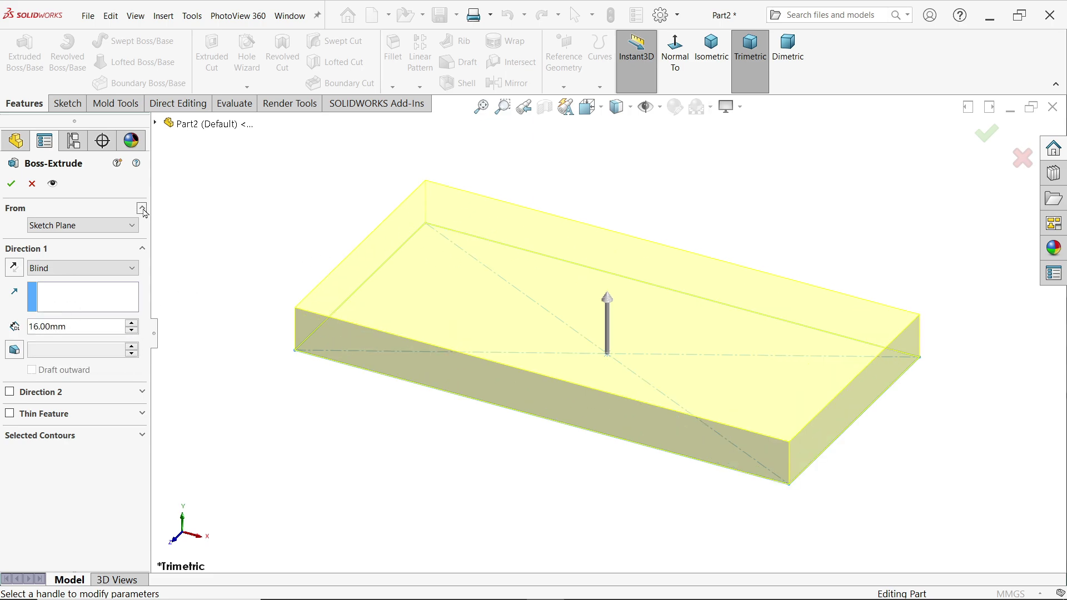
left_click(11, 183)
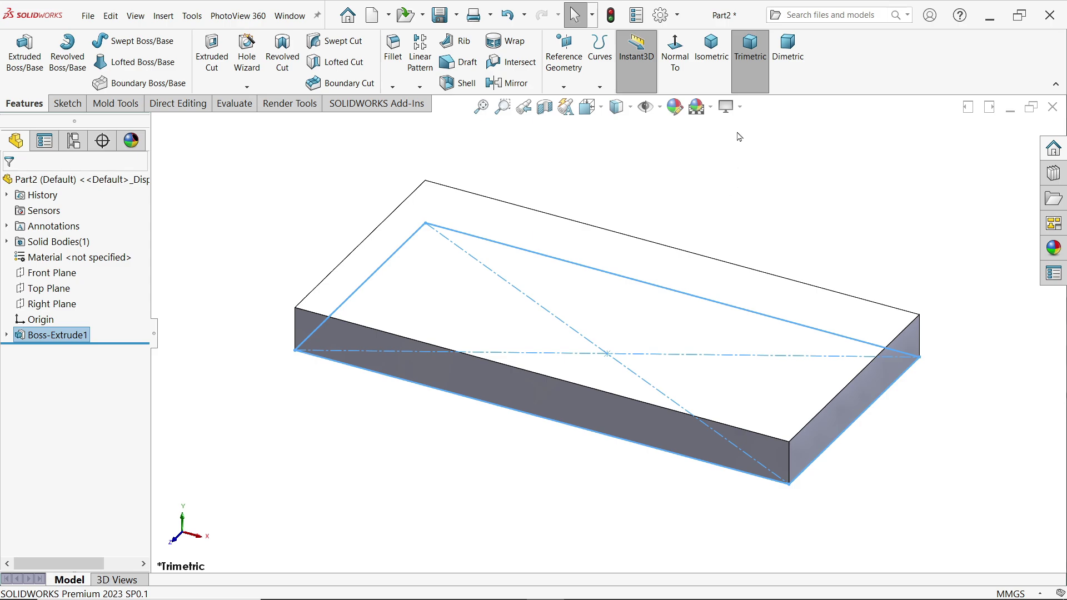
Toggle RealView Graphics for the model display and clear the selection of the base plate.
left_click(728, 106)
left_click(725, 128)
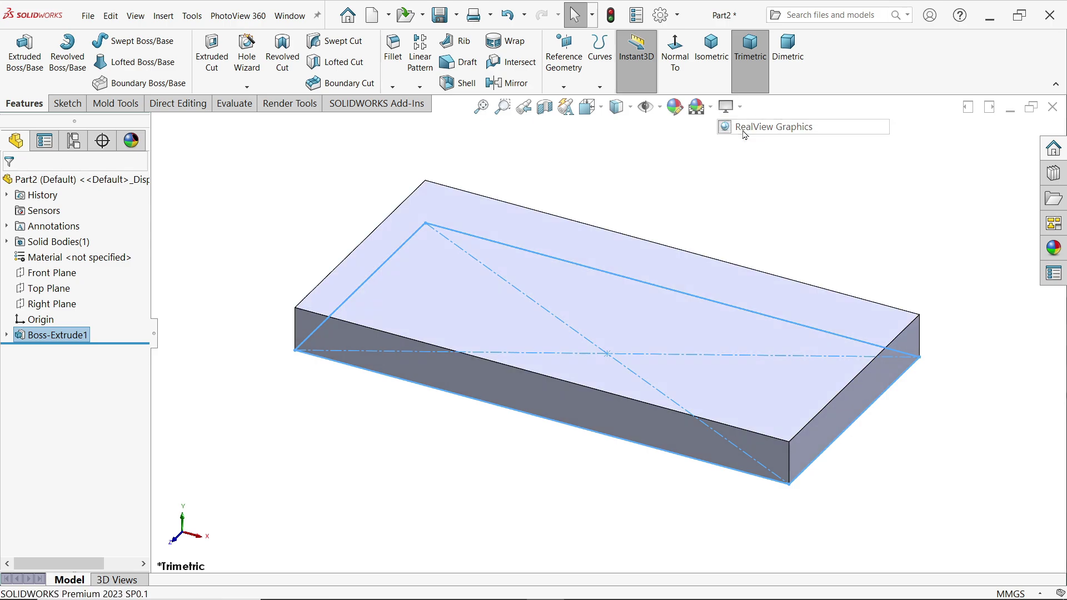
left_click(706, 192)
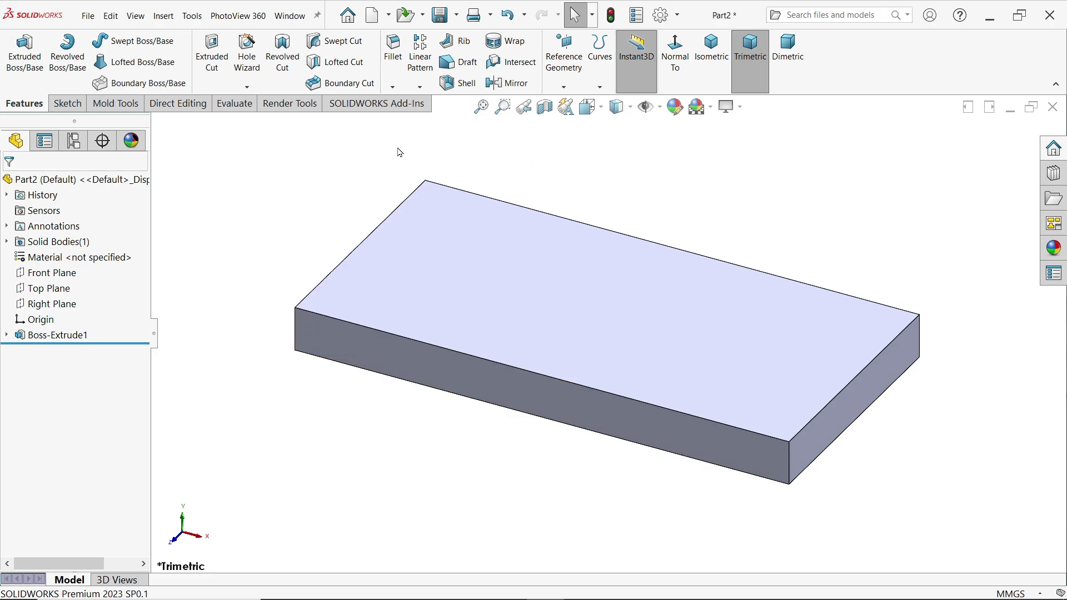
Start a constant-size fillet and select the four vertical corner edges of the base plate.
left_click(394, 52)
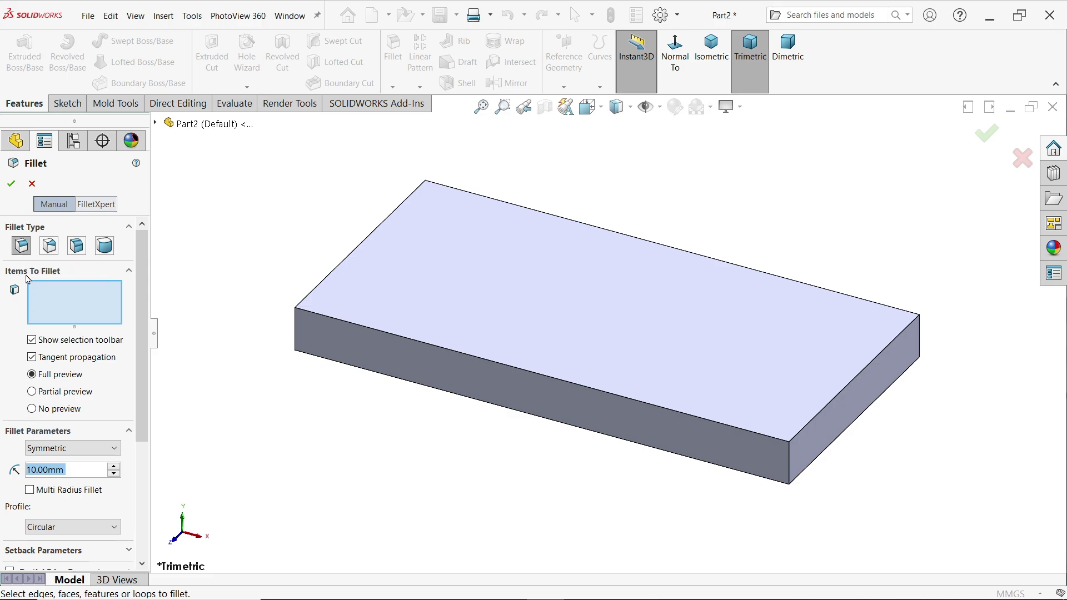
left_click(295, 345)
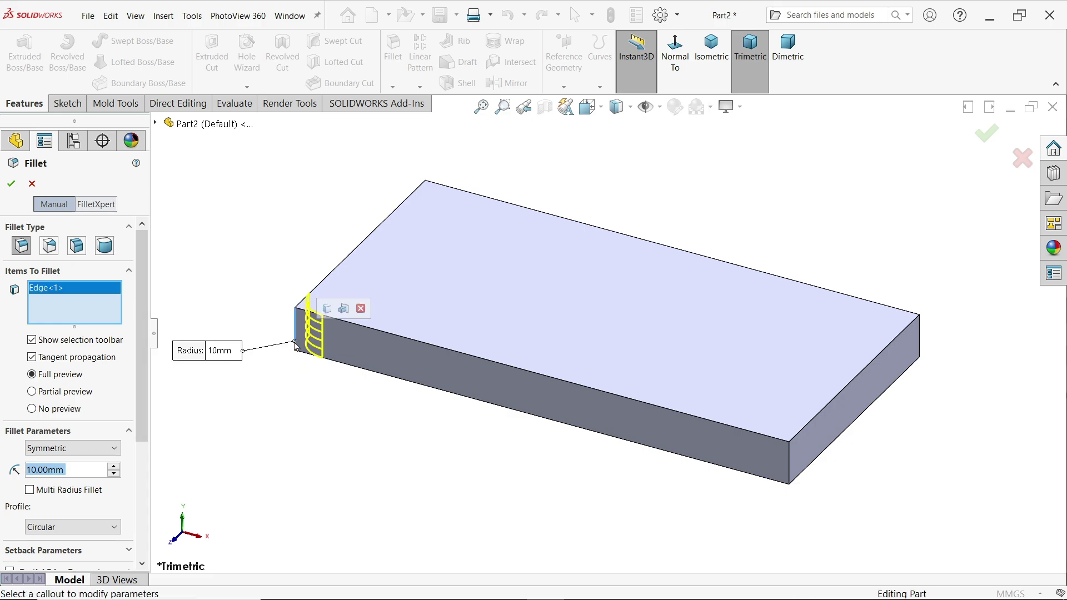
left_click(920, 343)
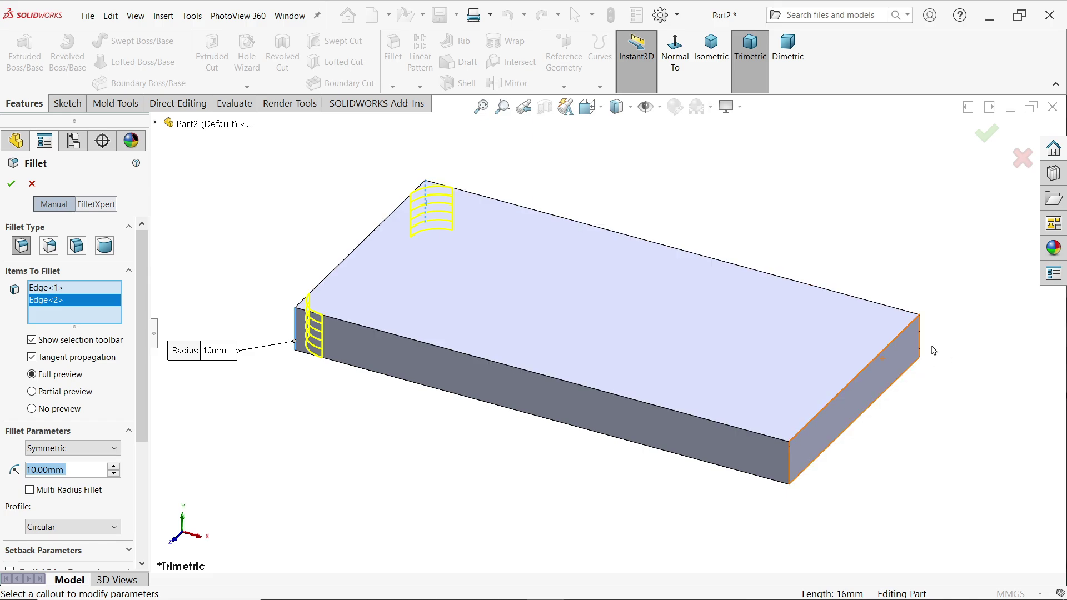
left_click(792, 463)
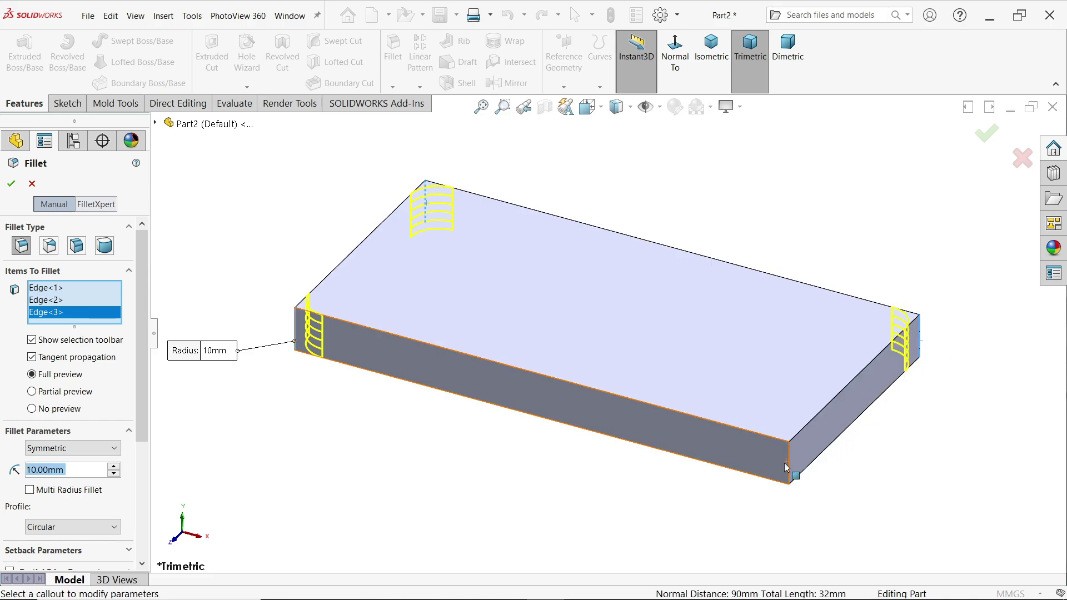
left_click(790, 466)
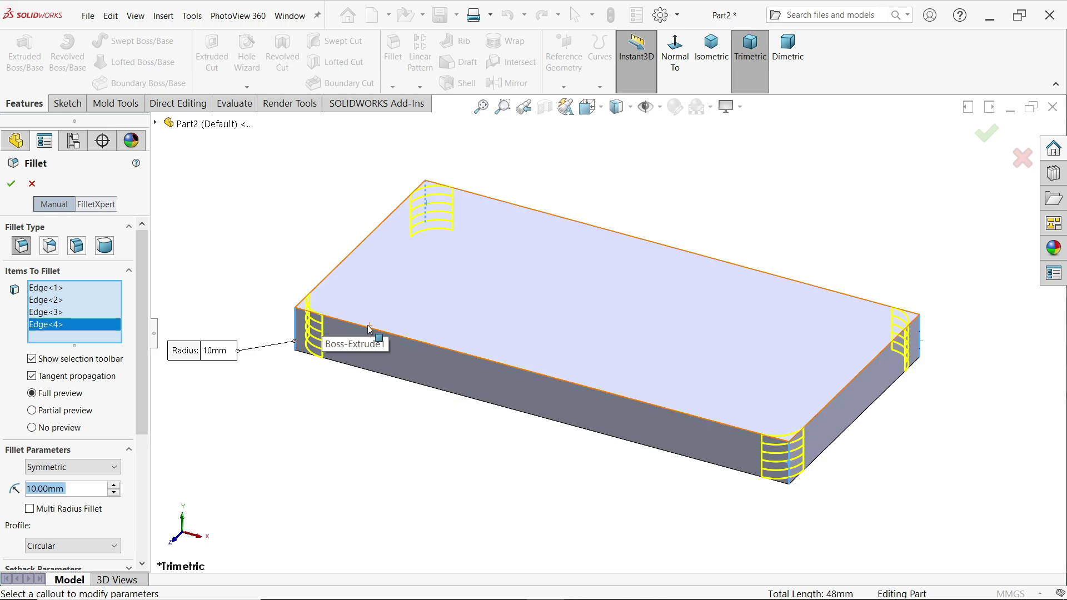
Try the partial preview and no preview options for the corner fillets, and return to full preview.
left_click(40, 416)
left_click(42, 394)
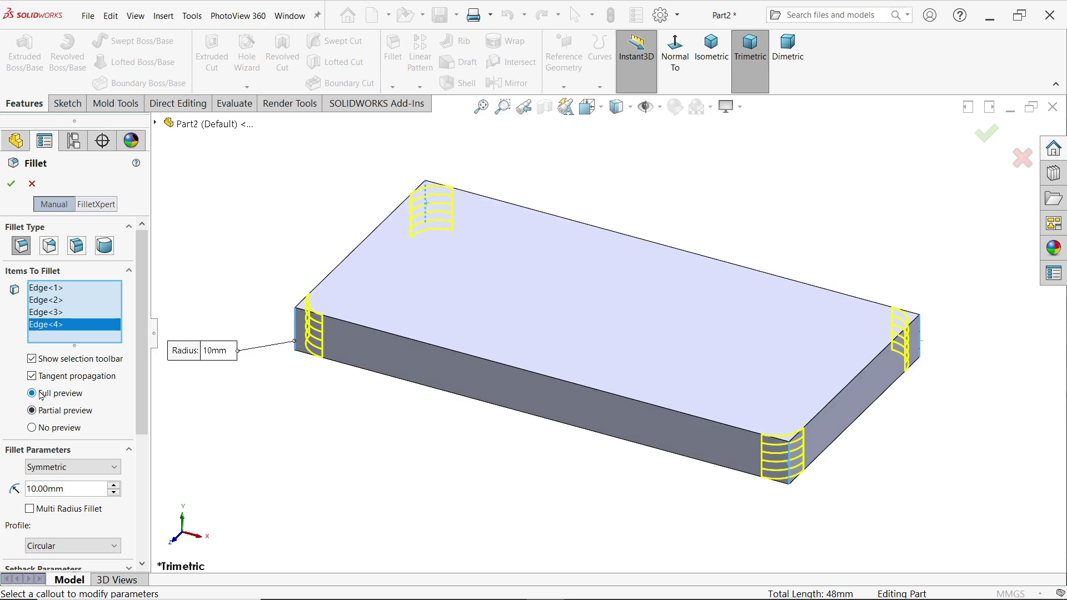
left_click(55, 429)
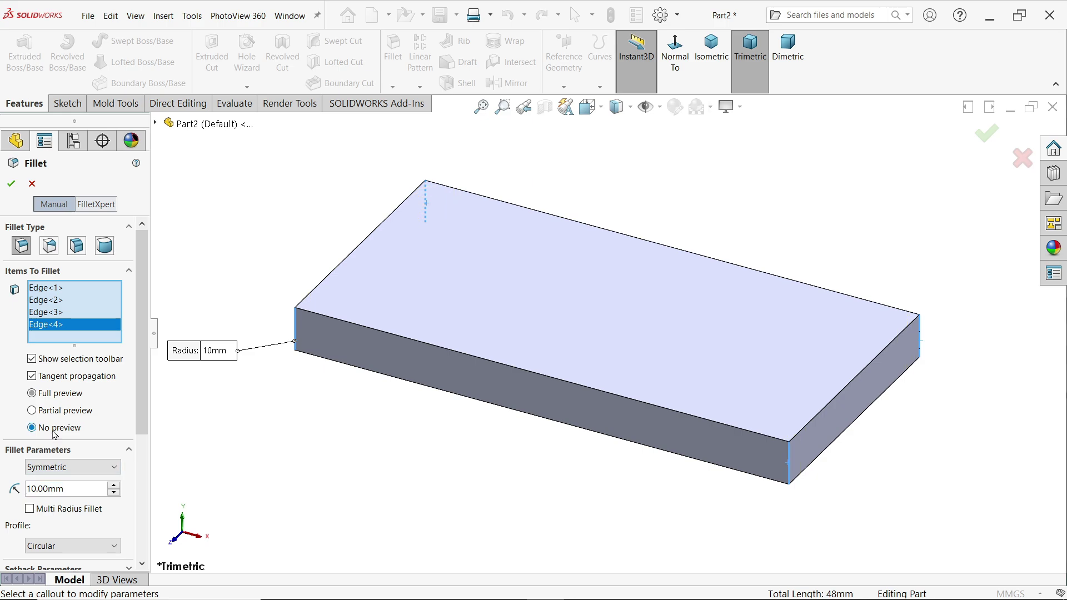
left_click(48, 395)
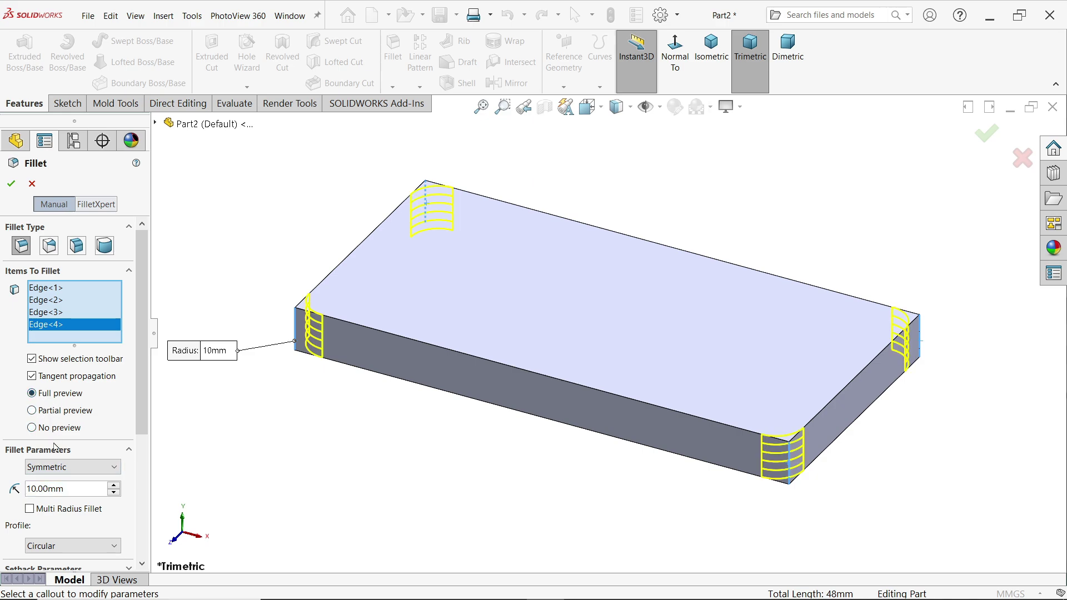
Set the corner fillet radius to 16 mm and create the fillets on the base plate.
left_click(65, 469)
left_click(66, 478)
left_click_drag(65, 490, 25, 487)
type("16")
key("Return")
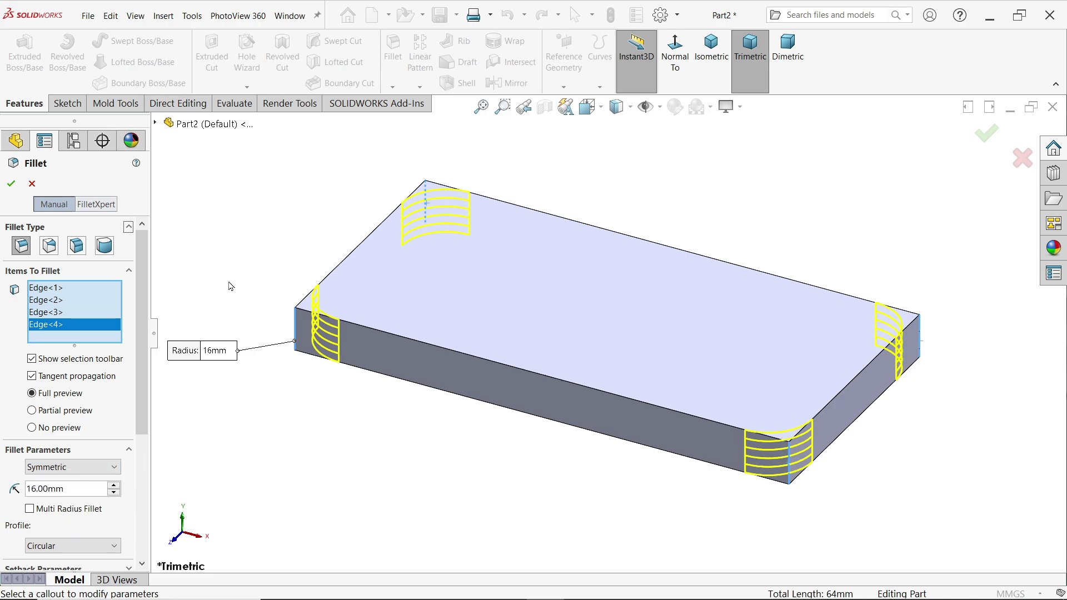
left_click(11, 183)
Begin a Hole Wizard feature with the plain Hole type, ANSI Metric standard and Dowel Holes type.
middle_click_drag(465, 326, 562, 301)
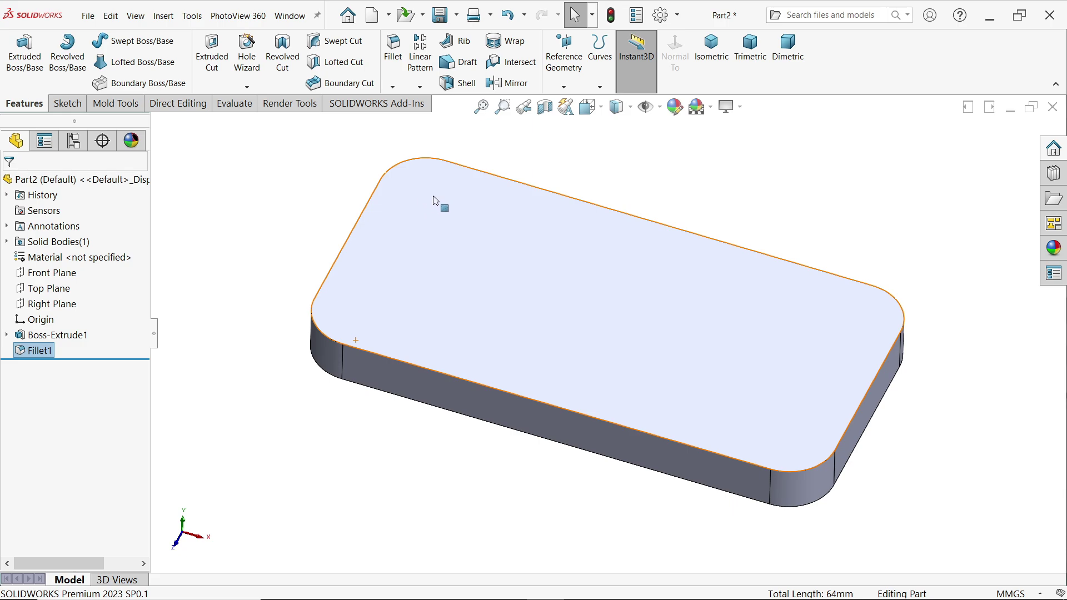
left_click(248, 61)
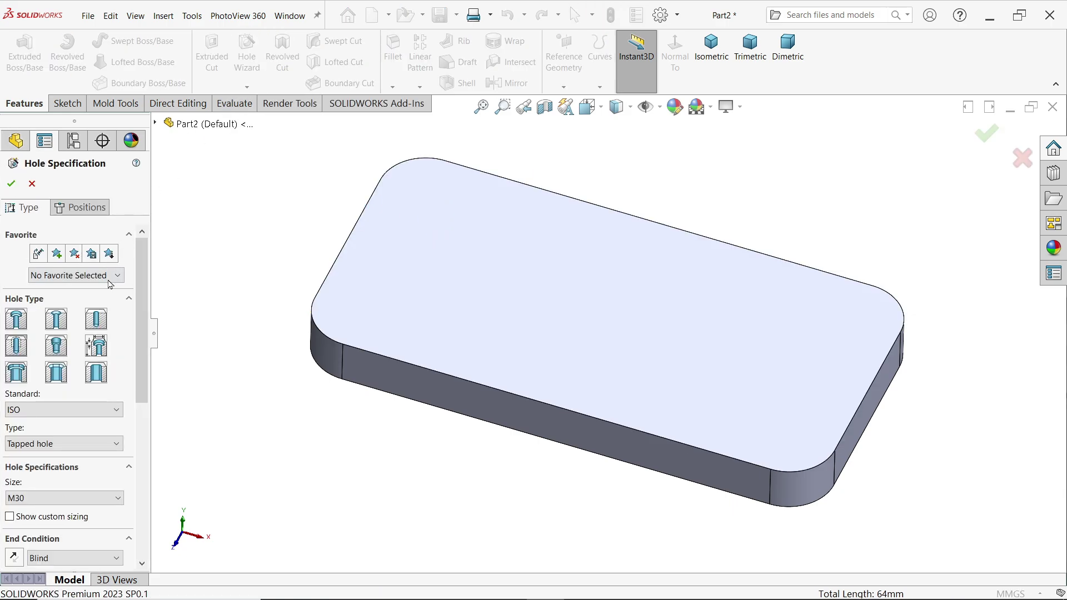
left_click(103, 327)
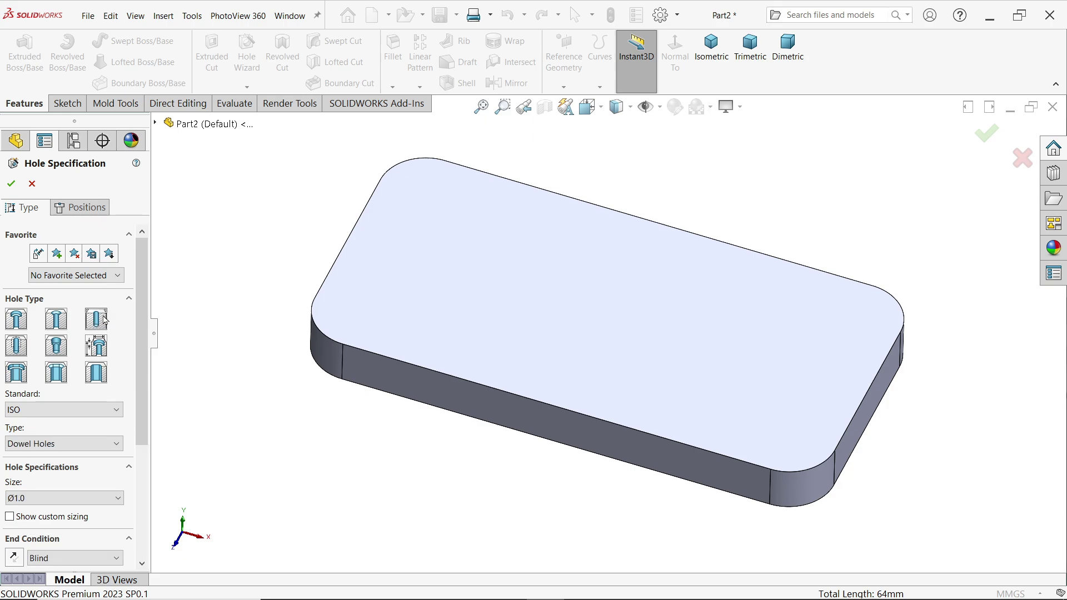
left_click(50, 412)
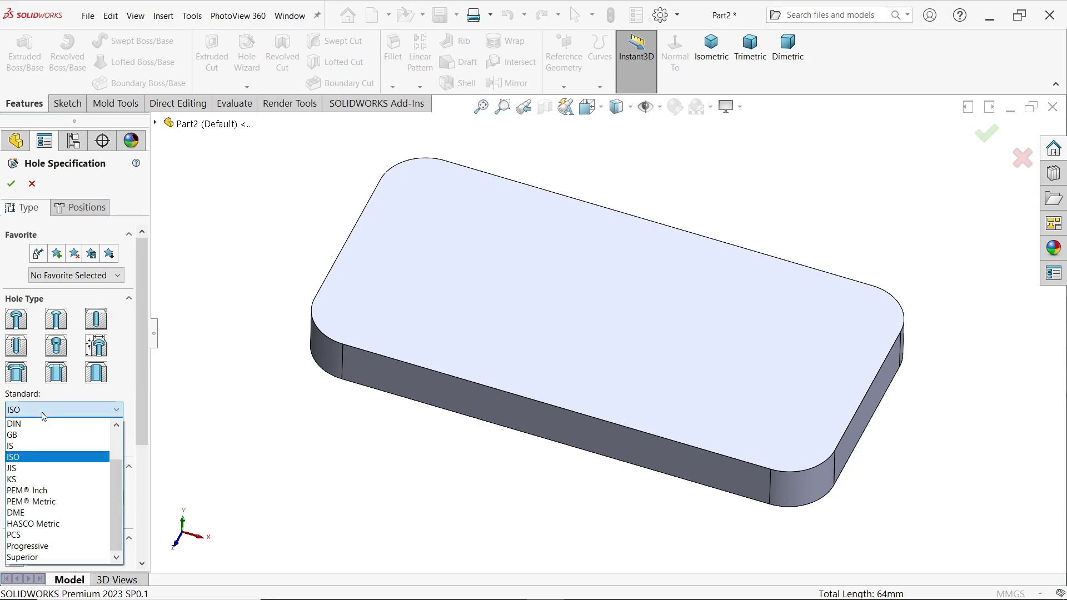
scroll(45, 434, "up", 2)
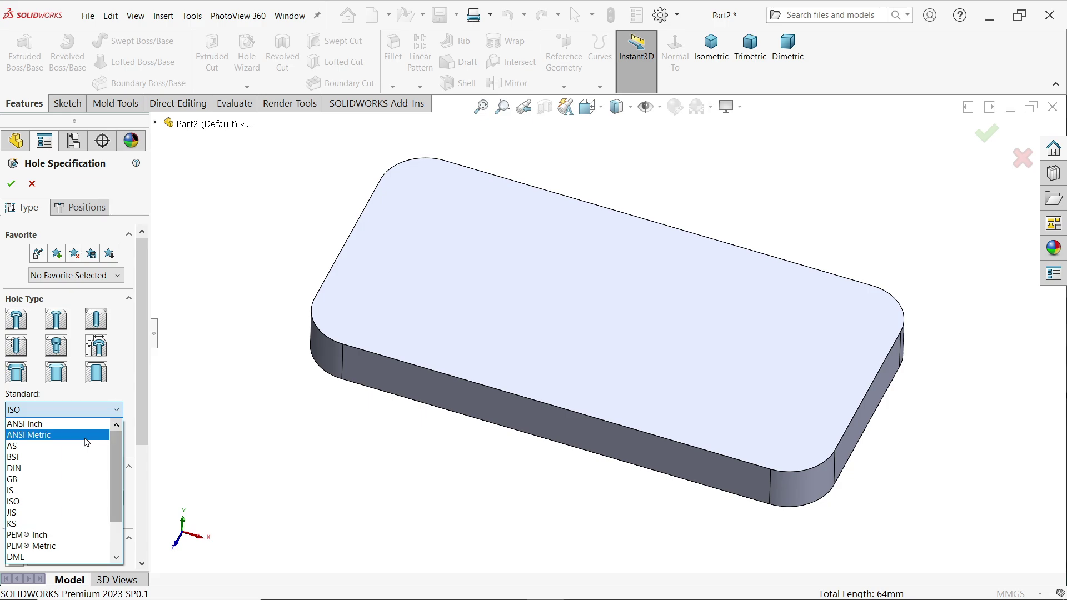
left_click(33, 435)
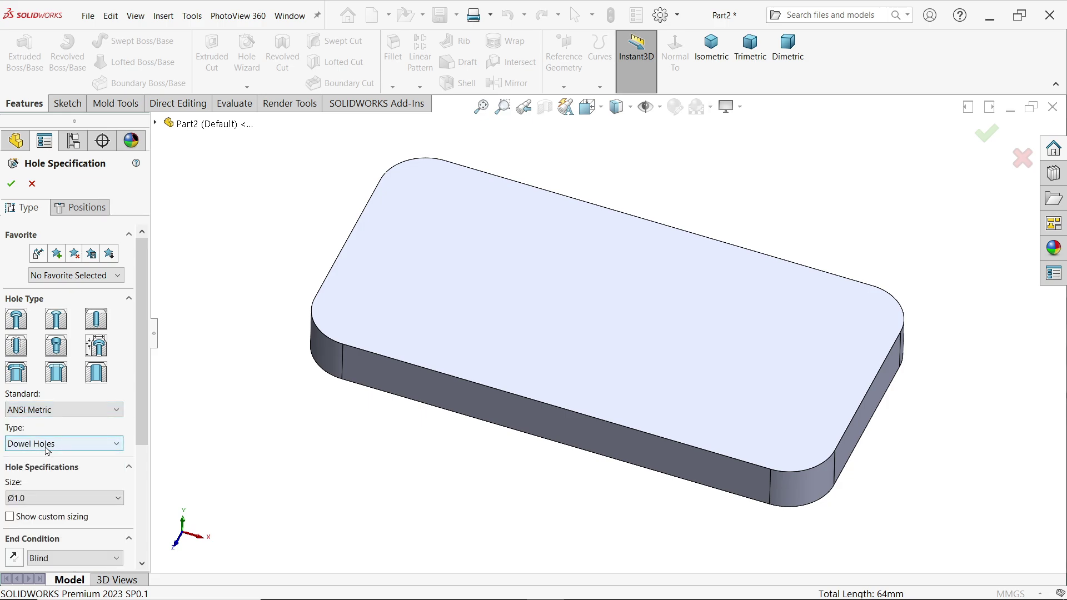
left_click(48, 449)
left_click(47, 452)
Set the dowel hole size to Ø12.0 and its end condition to Through All.
scroll(142, 430, "down", 2)
scroll(142, 429, "down", 1)
left_click(33, 436)
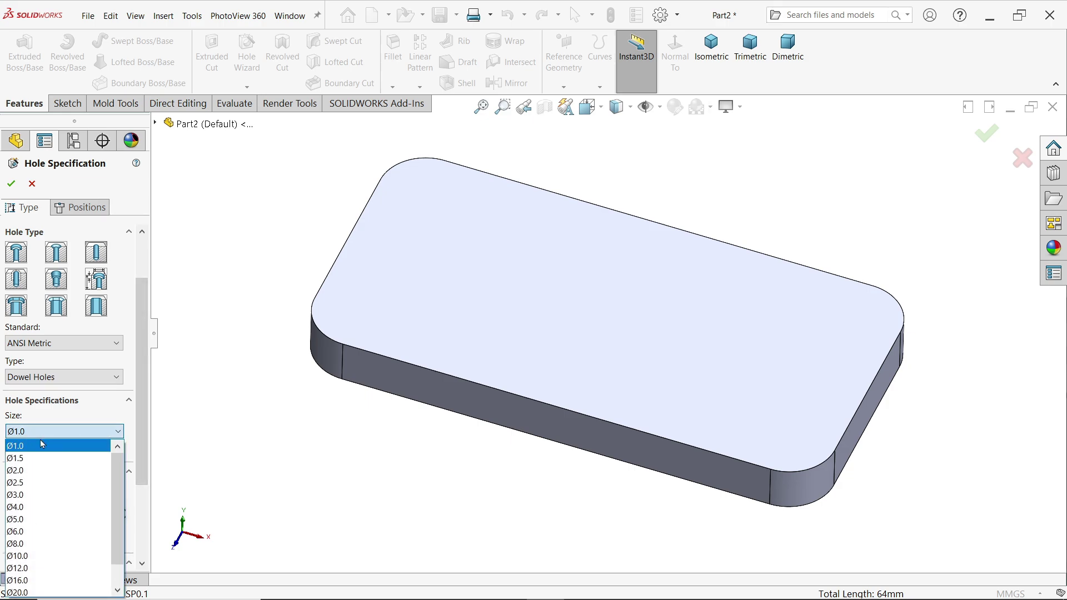
scroll(117, 500, "down", 1)
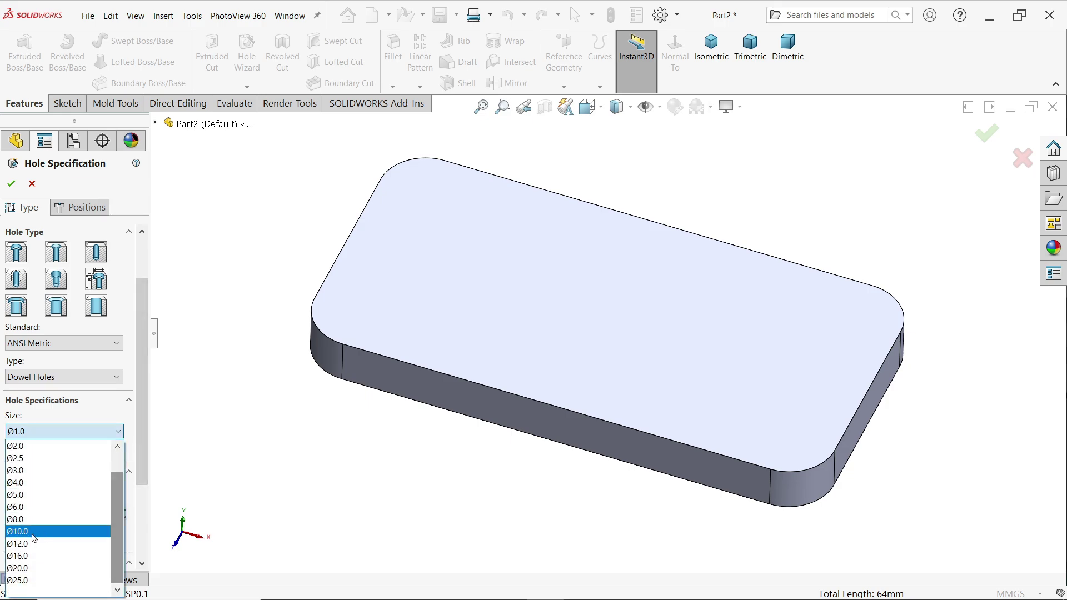
left_click(14, 549)
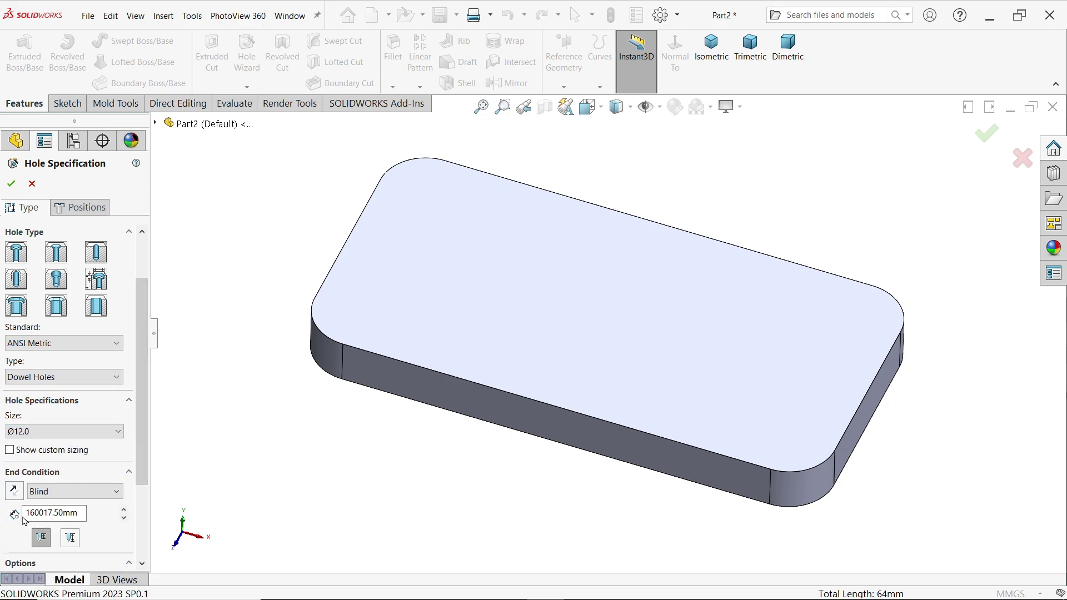
left_click(56, 493)
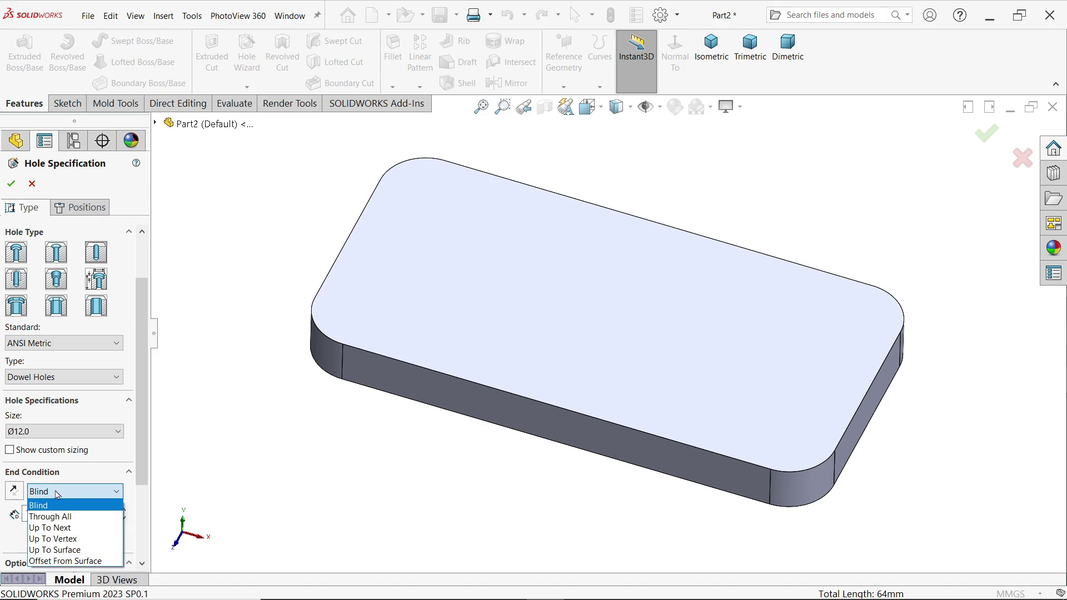
left_click(53, 517)
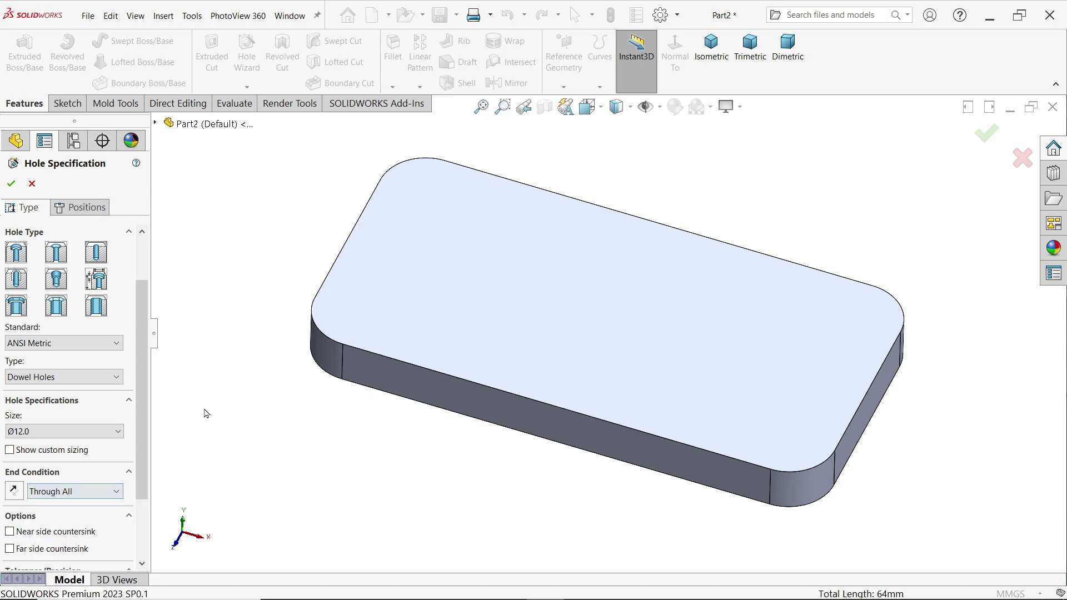
Place one hole center on the plate's upper face near its back-left corner, about 70 mm left and 27 mm behind the origin.
left_click(79, 212)
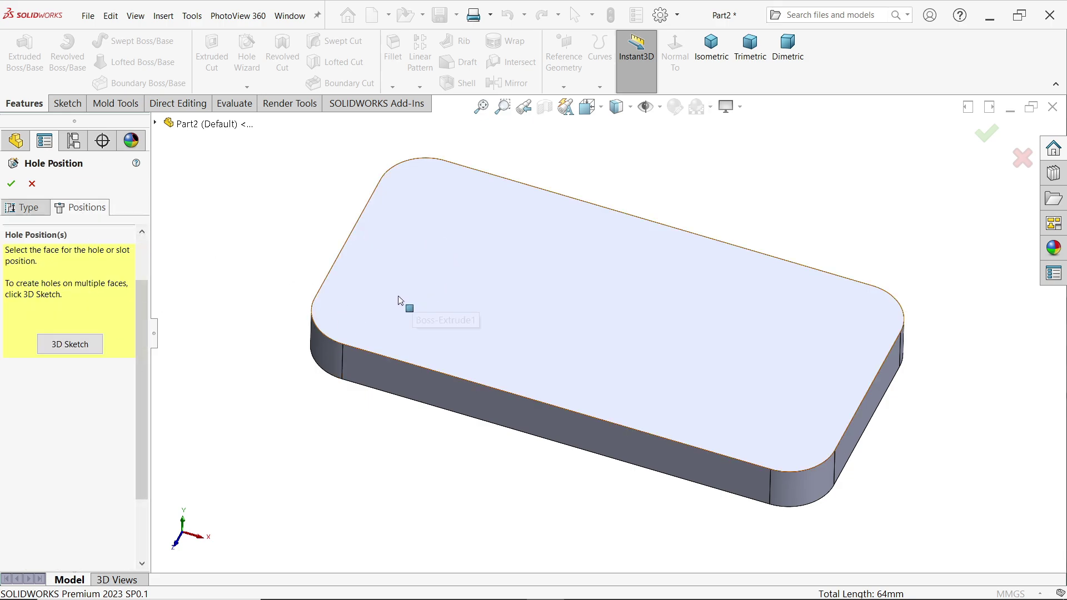
left_click(426, 241)
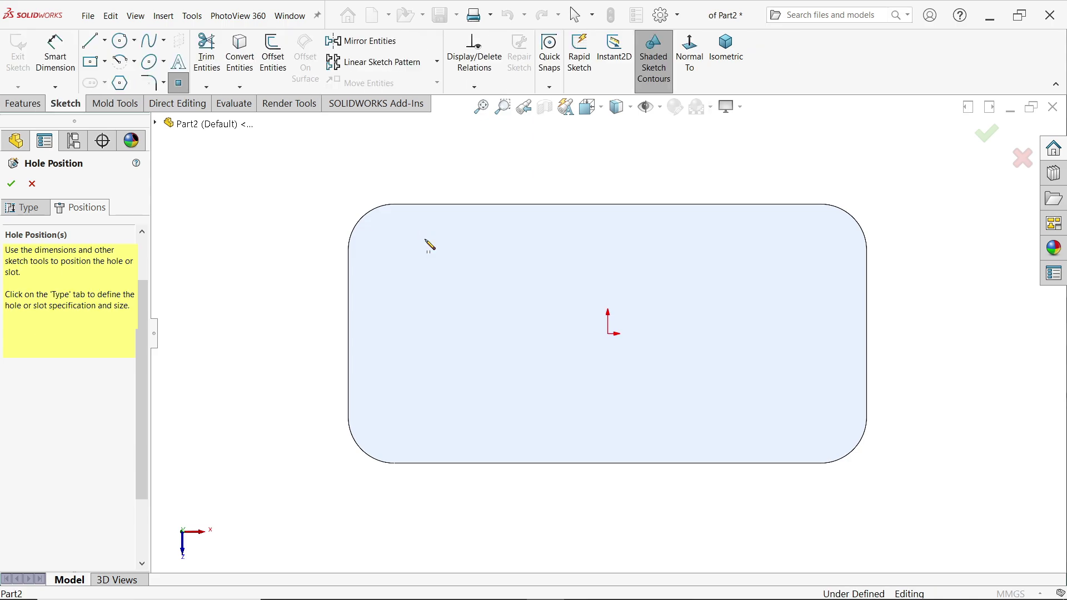
left_click(406, 257)
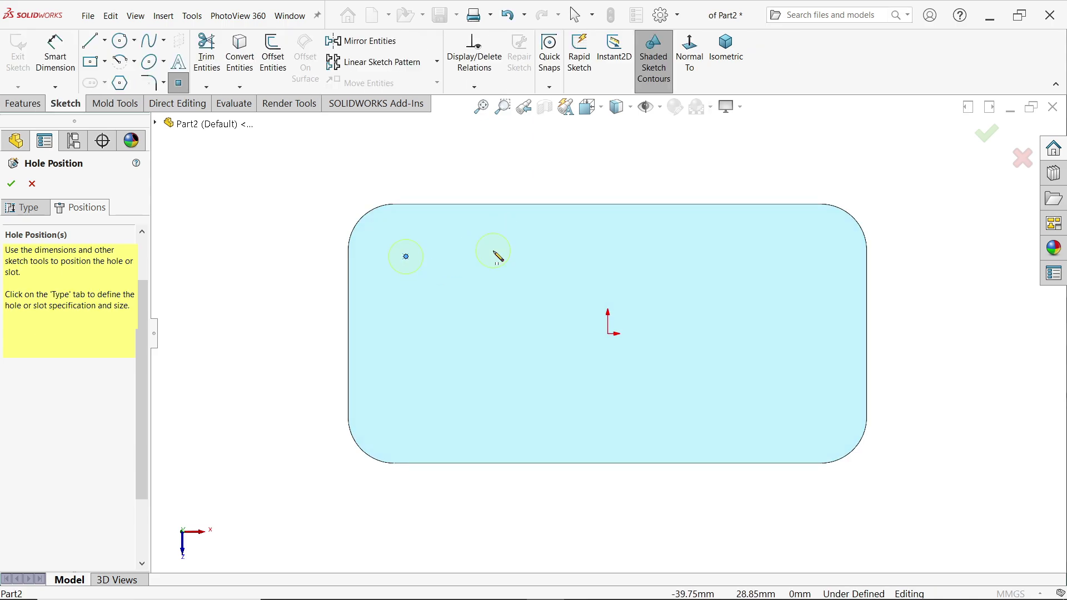
key("Escape")
Sketch two connected centerlines meeting at the origin: a vertical one about 23 mm long and a horizontal one extending left.
scroll(522, 260, "down", 2)
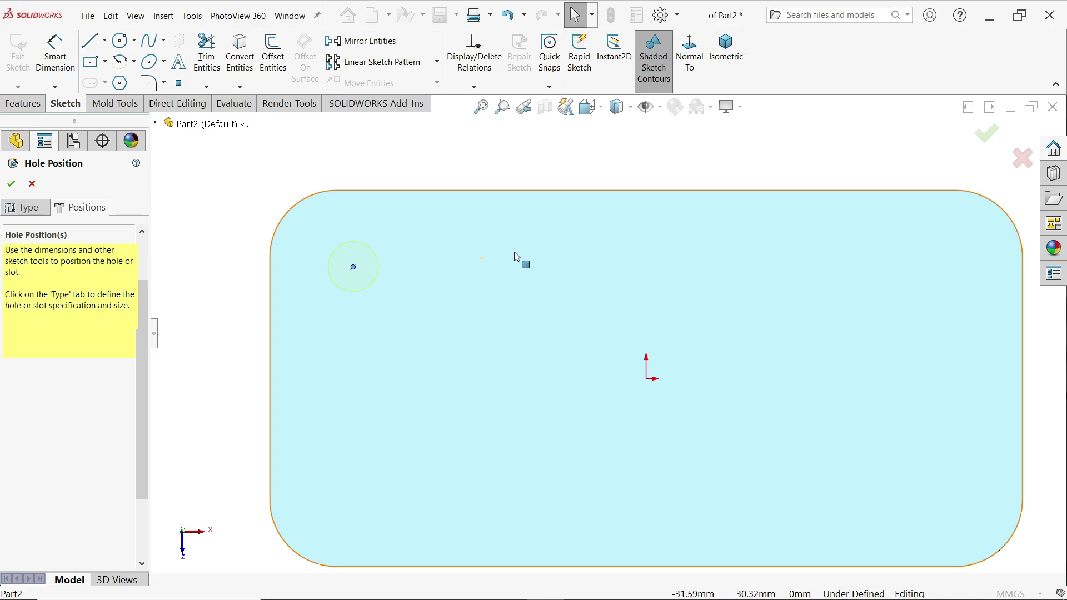
left_click(104, 40)
left_click(112, 75)
left_click(646, 283)
left_click(646, 379)
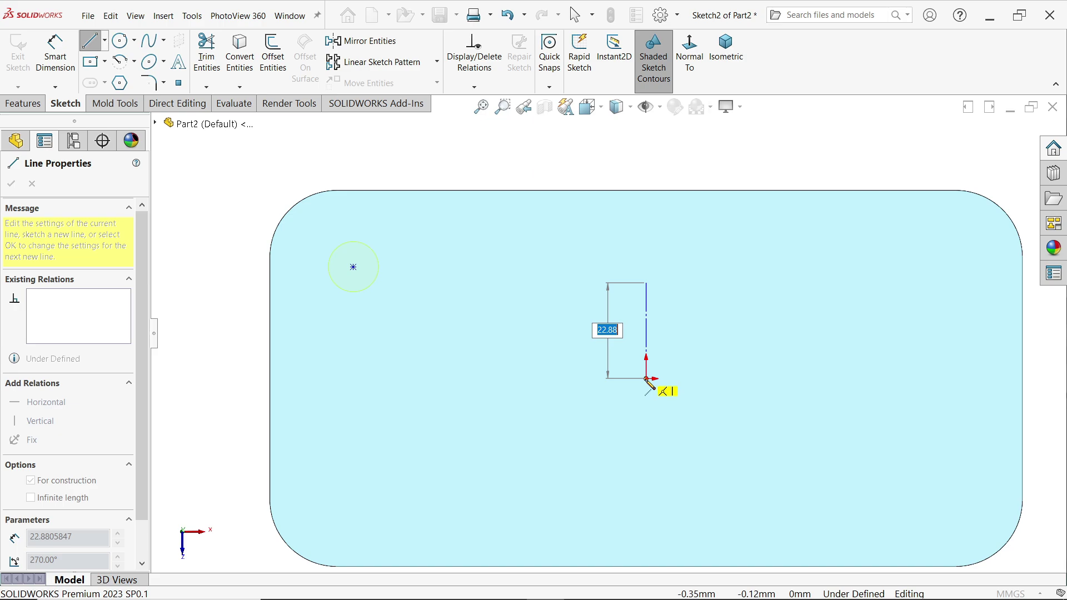
left_click(503, 379)
right_click(555, 282)
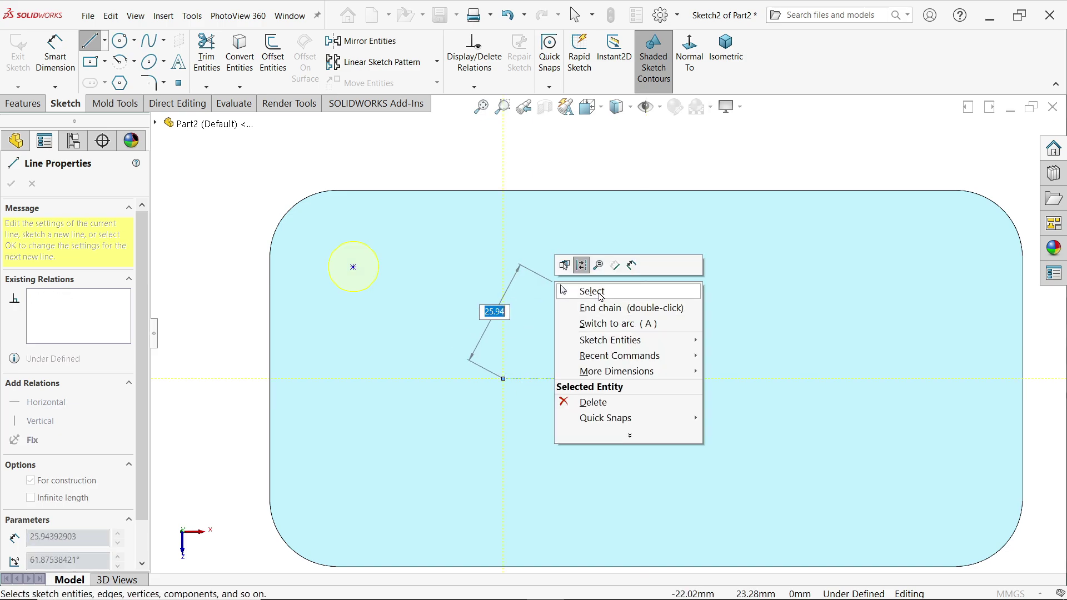
left_click(601, 297)
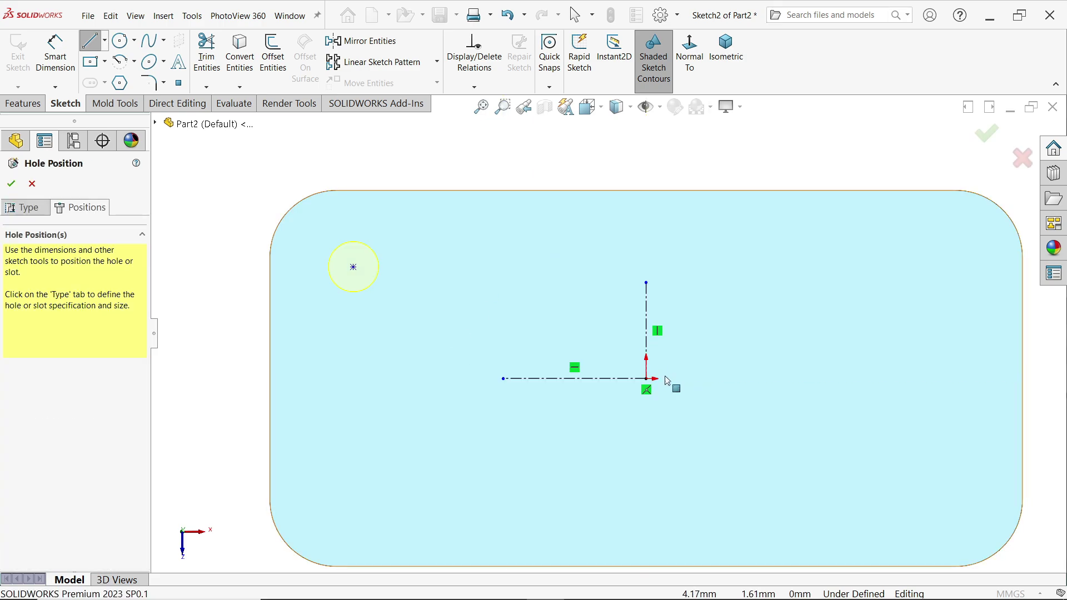
Add a doubled-distance dimension of 150 mm from the hole center across the vertical centerline.
left_click(54, 67)
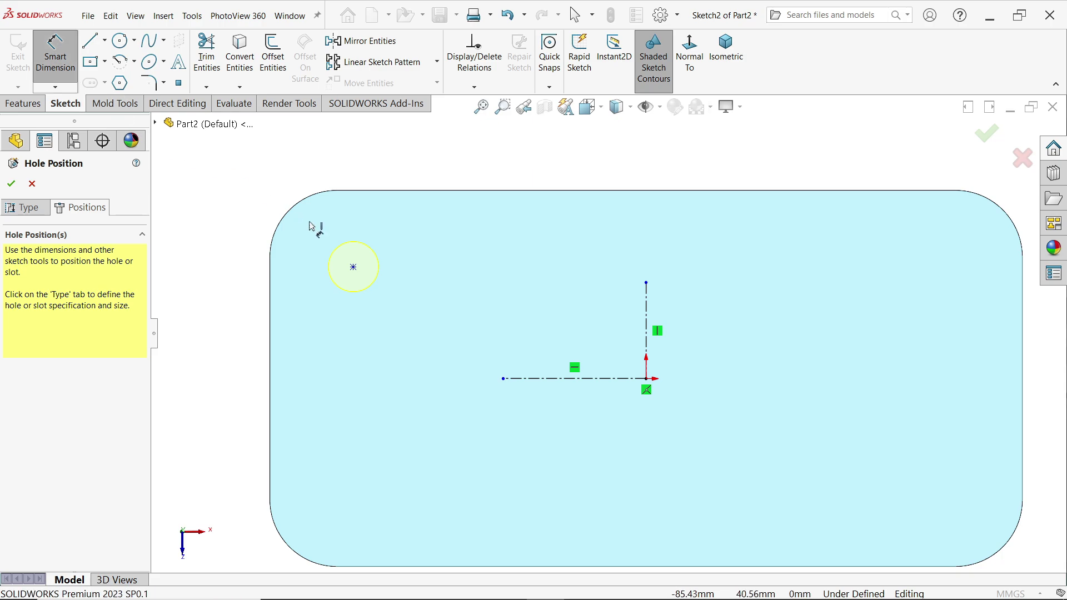
left_click(354, 267)
left_click(645, 315)
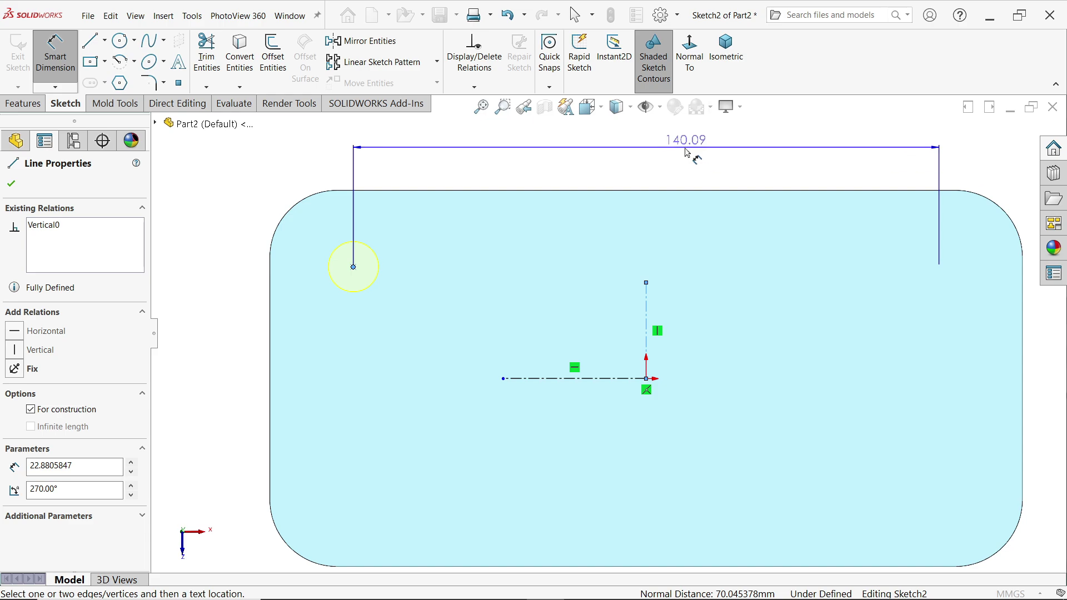
left_click(654, 159)
left_click(653, 159)
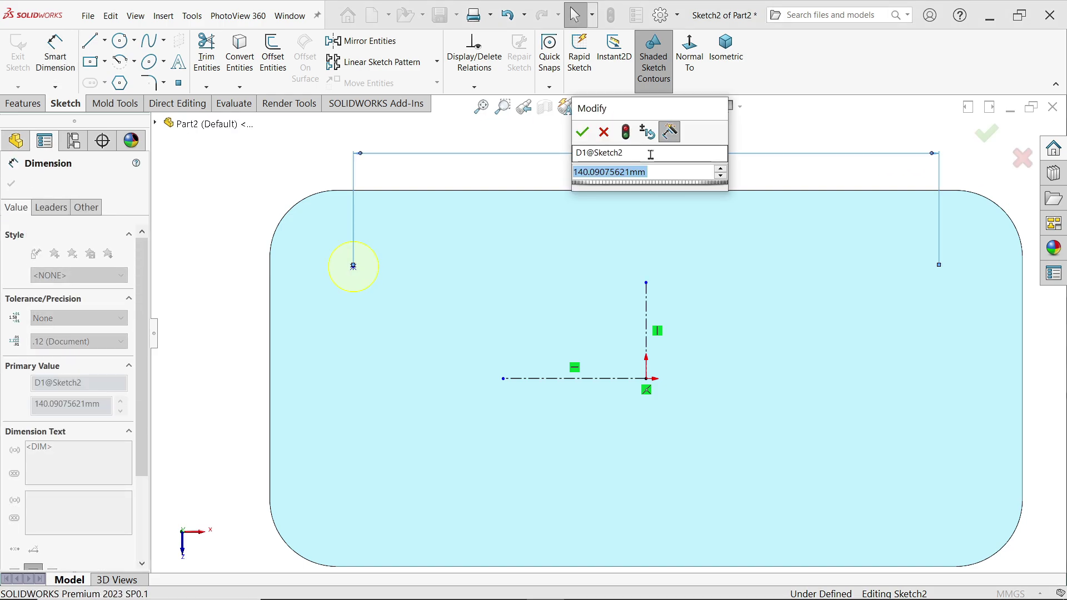
type("150")
key("Return")
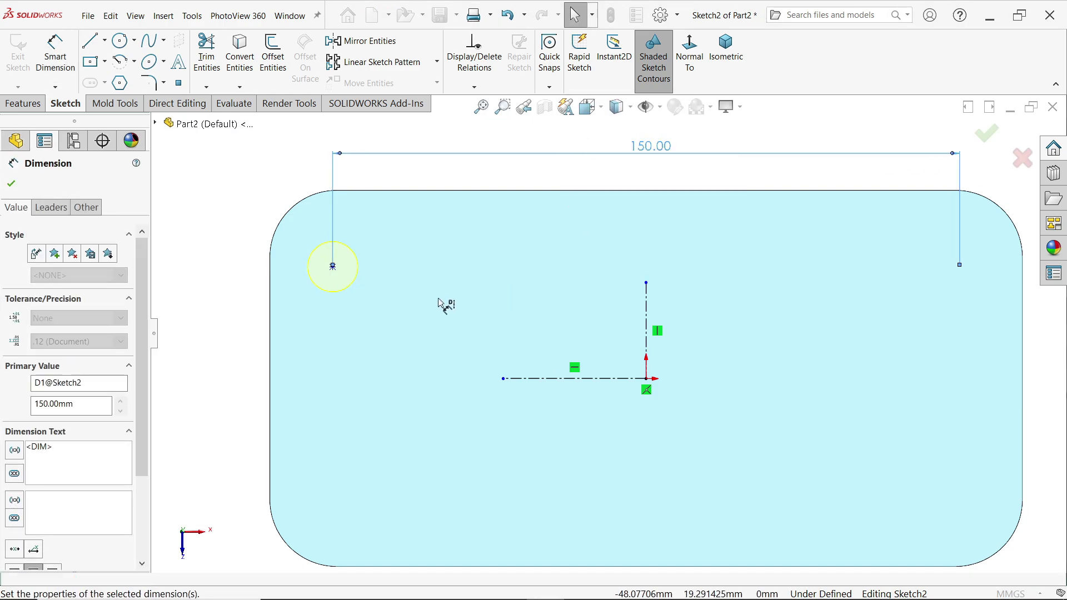
Add a doubled-distance dimension of 50 mm from the hole center across the horizontal centerline.
left_click(333, 267)
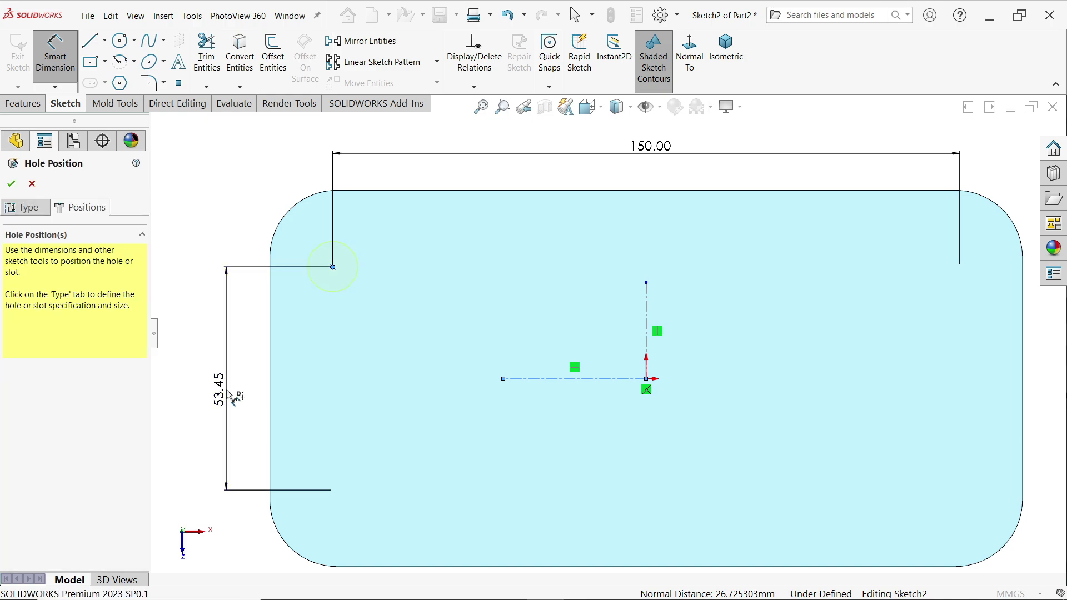
left_click(228, 394)
type("50")
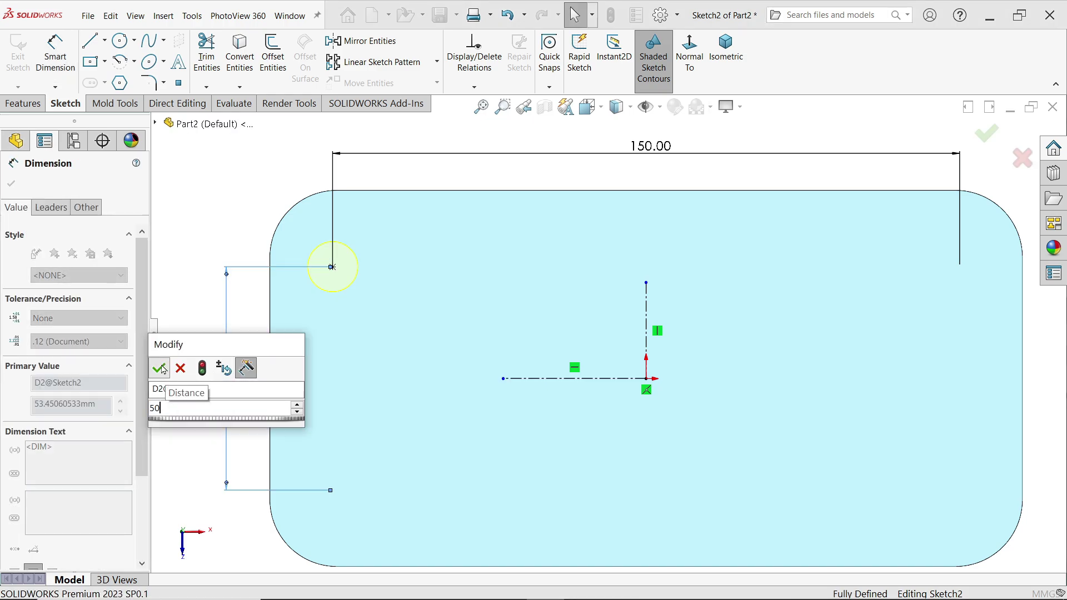
left_click(160, 369)
Switch to the isometric view and finish the Hole Wizard feature to cut the 12 mm hole through the plate.
left_click(726, 52)
scroll(556, 248, "down", 5)
left_click(11, 185)
left_click(10, 185)
middle_click_drag(600, 316, 602, 349)
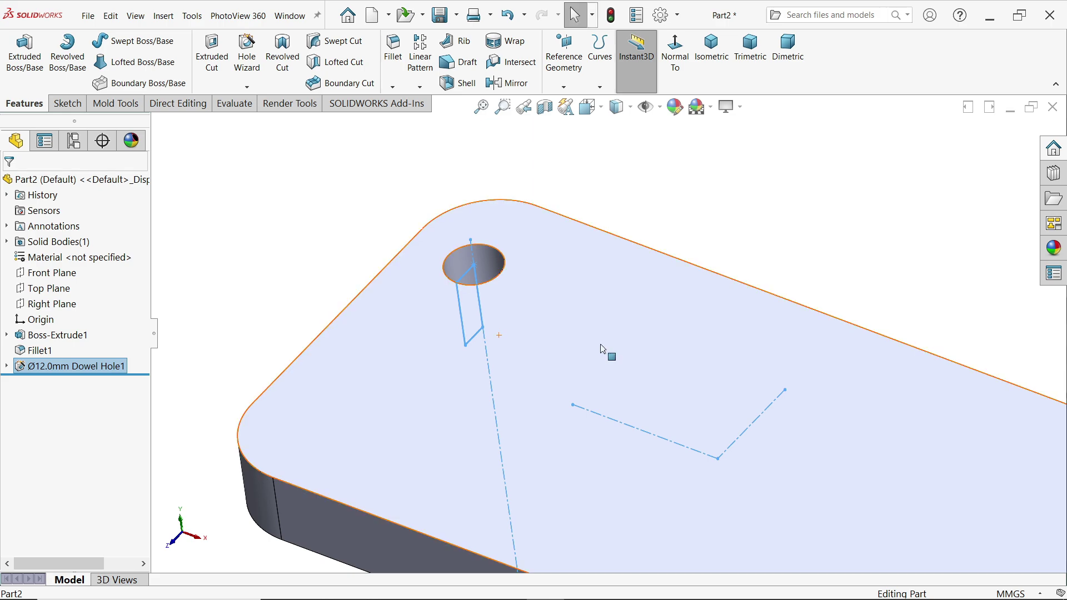
scroll(603, 349, "up", 5)
scroll(670, 389, "down", 3)
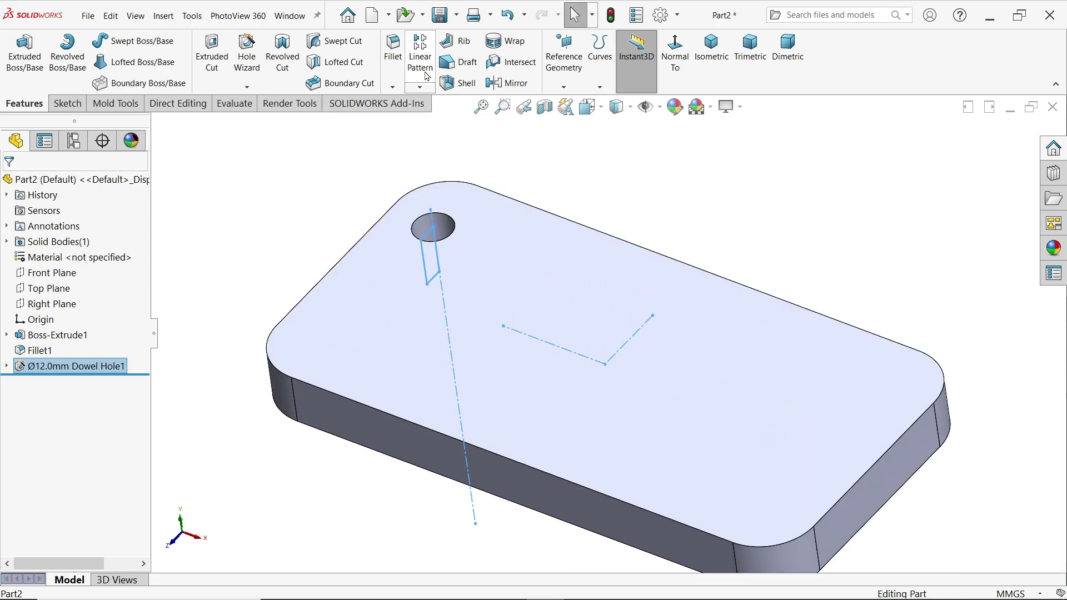
Start a Linear Pattern of the 12 mm hole along the plate's long top edge with 150 mm spacing and 2 instances.
left_click(425, 53)
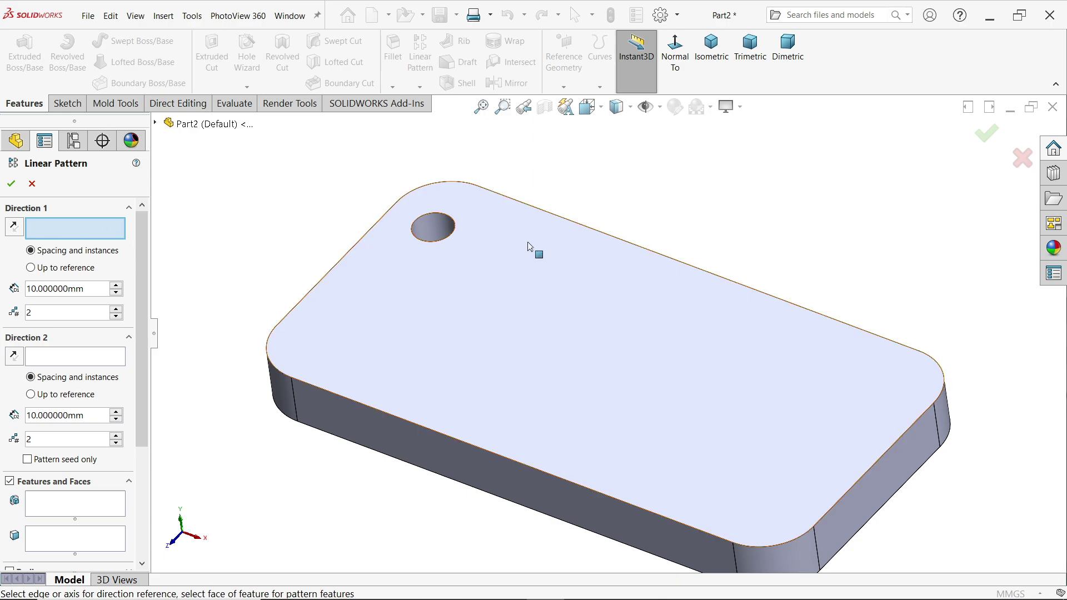
left_click(640, 250)
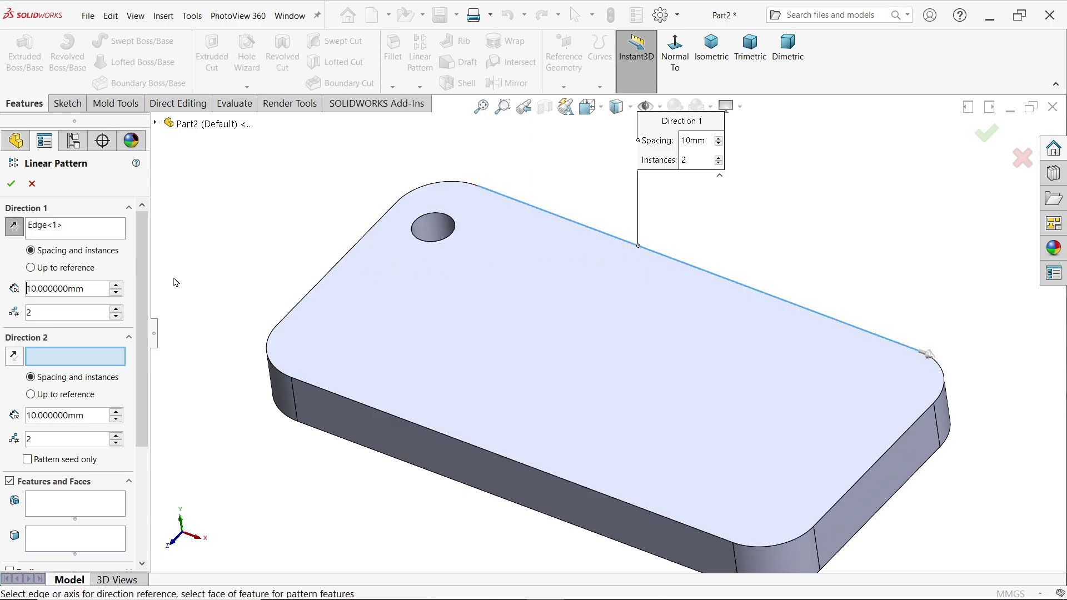
left_click_drag(86, 288, 9, 287)
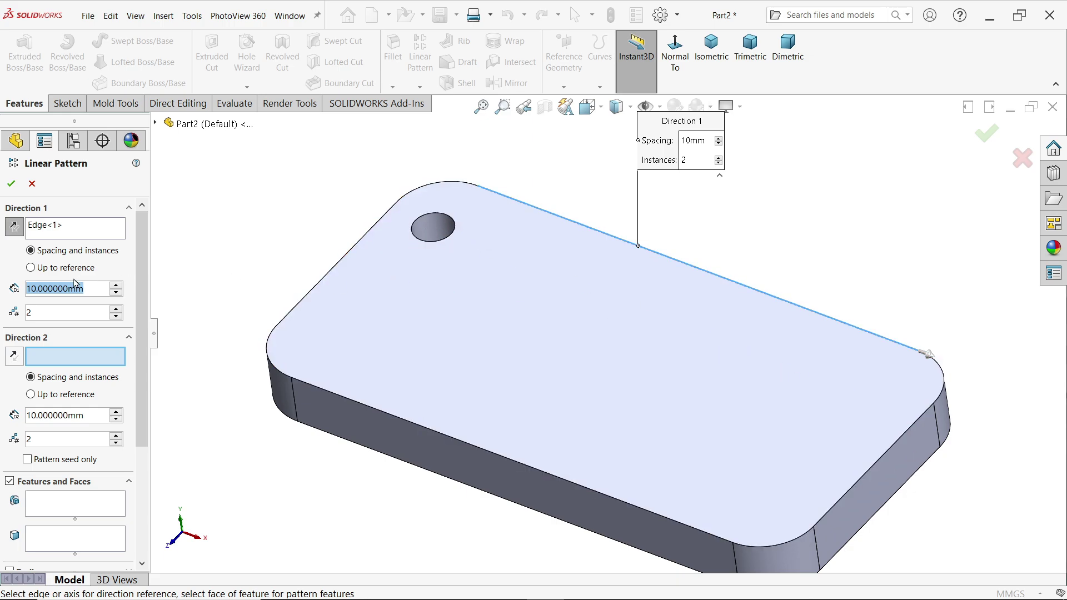
left_click(51, 506)
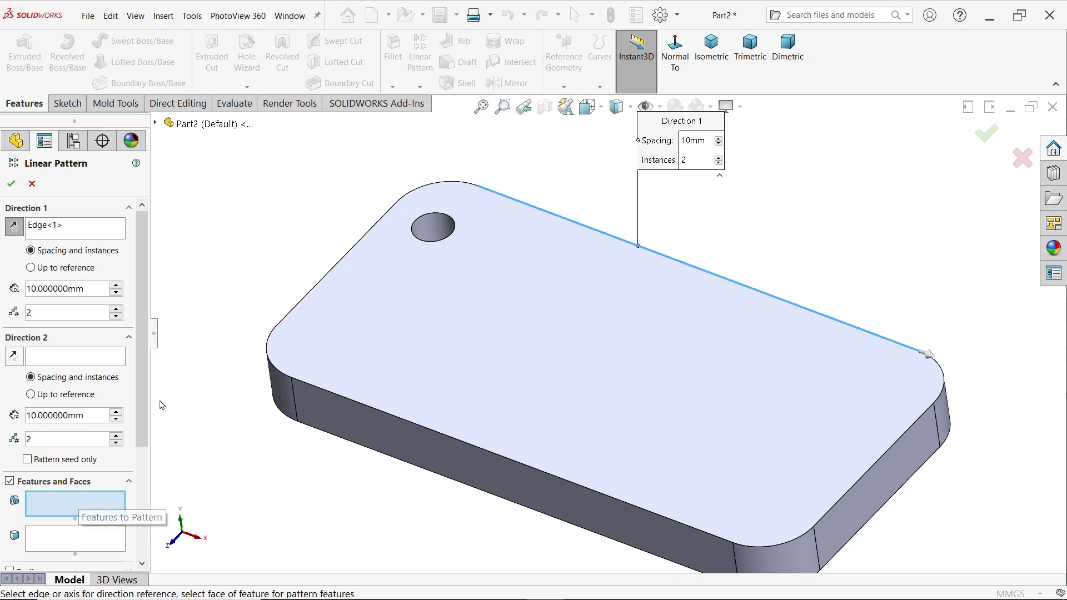
left_click(434, 228)
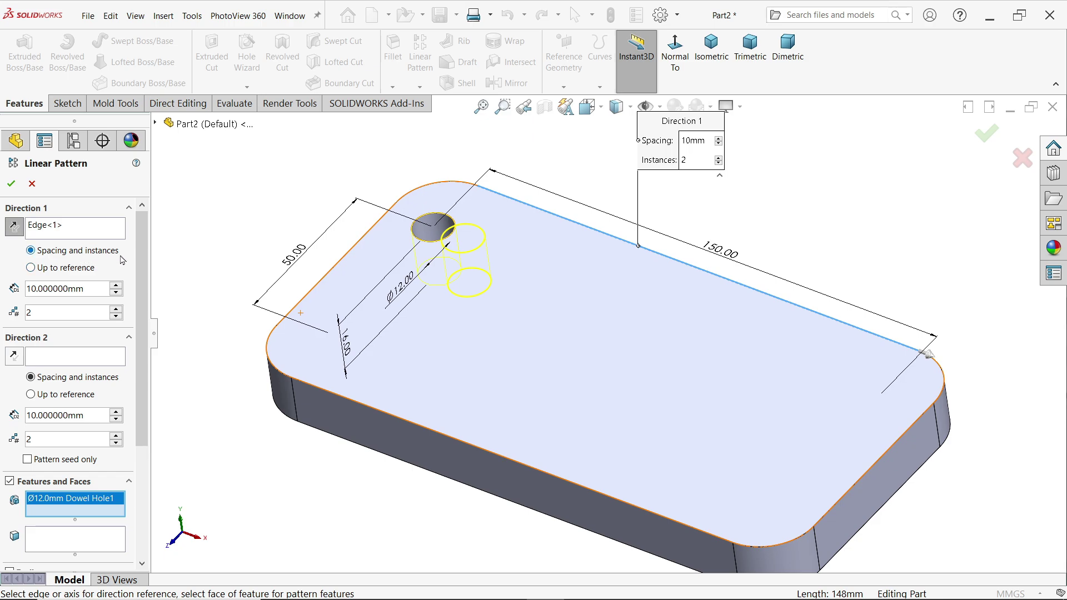
left_click(93, 290)
type("150")
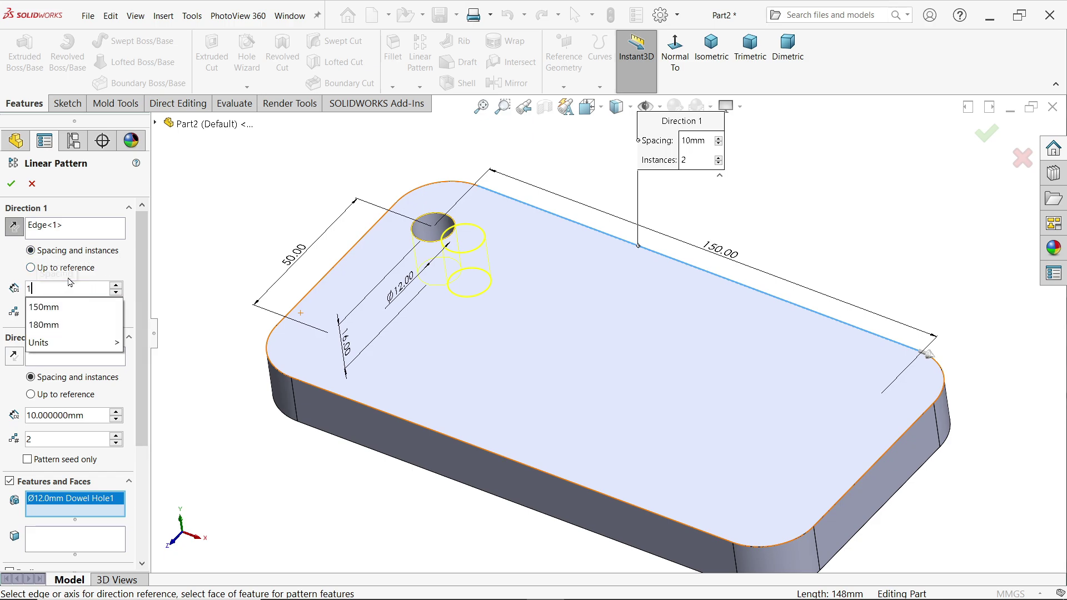
key("Return")
middle_click_drag(482, 299, 674, 368)
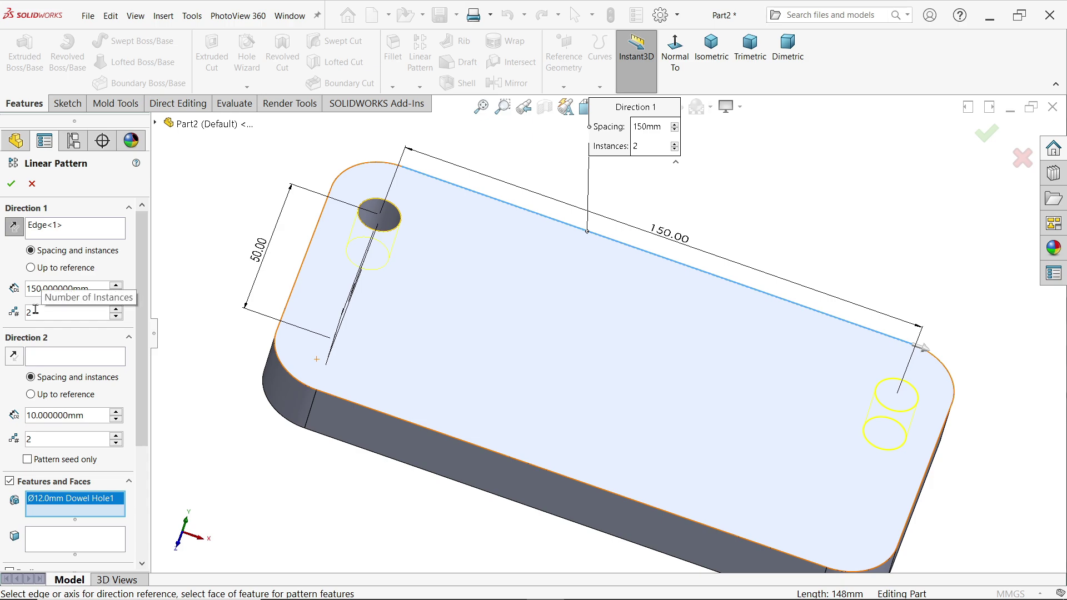
Add the plate's short top edge as the pattern's second direction, with 50 mm spacing and 2 instances.
left_click(37, 360)
middle_click_drag(318, 303, 328, 299)
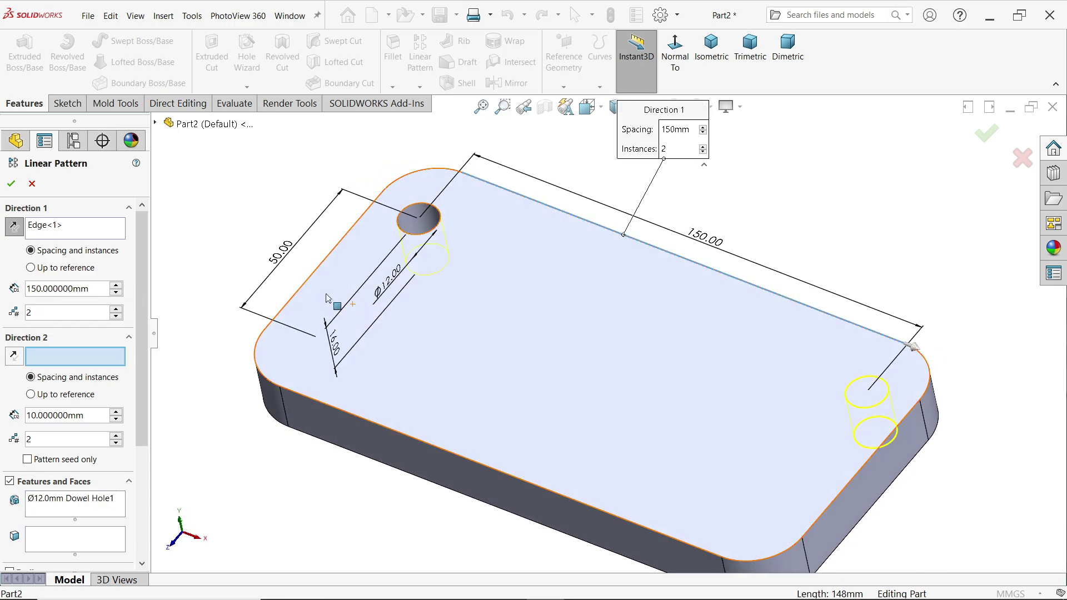
left_click(321, 269)
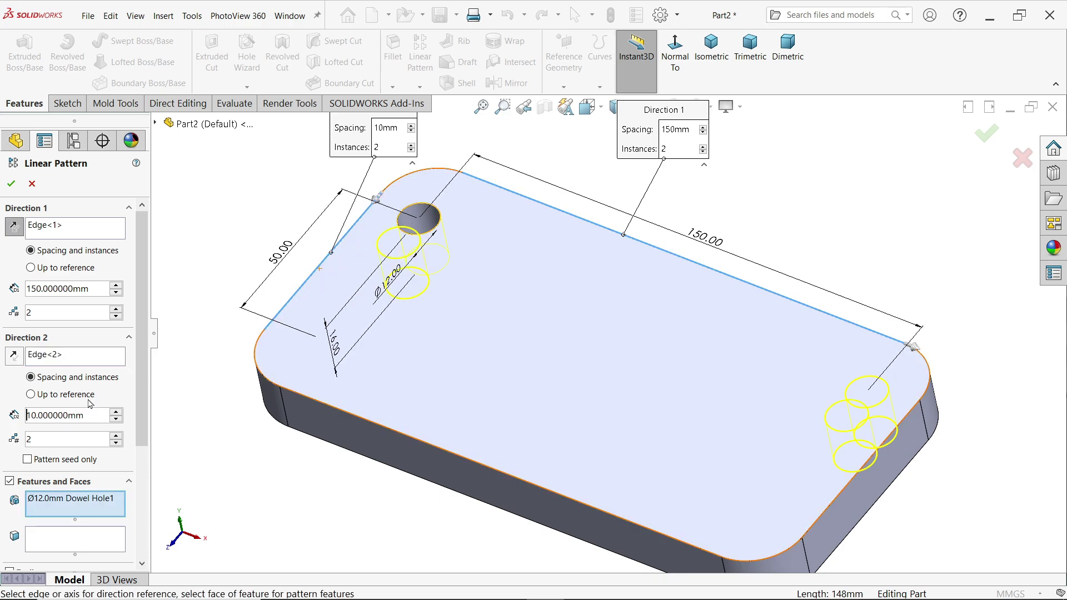
double_click(101, 419)
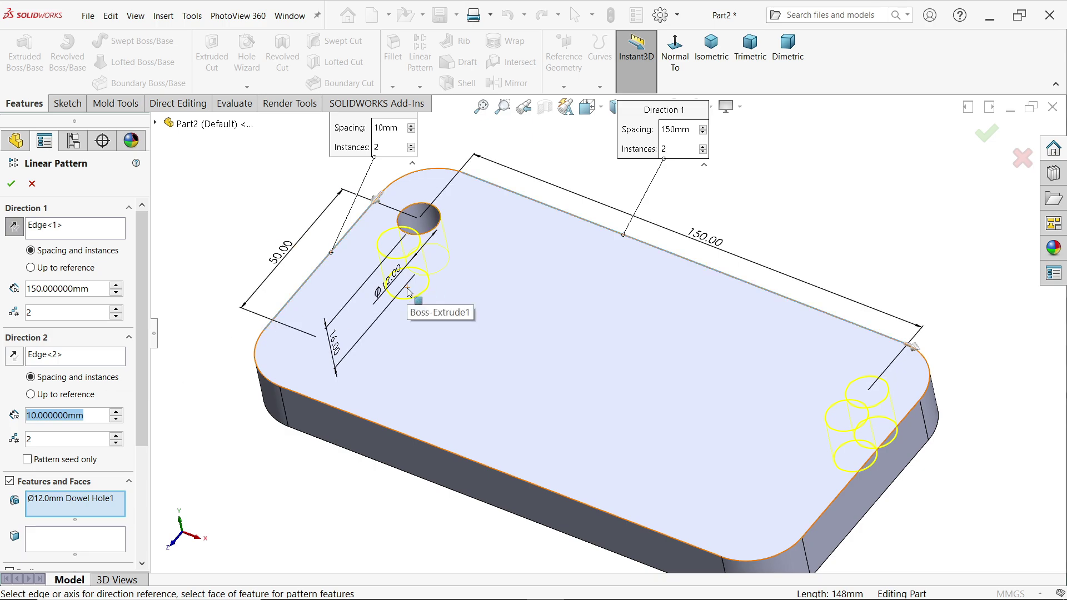
type("50")
key("Return")
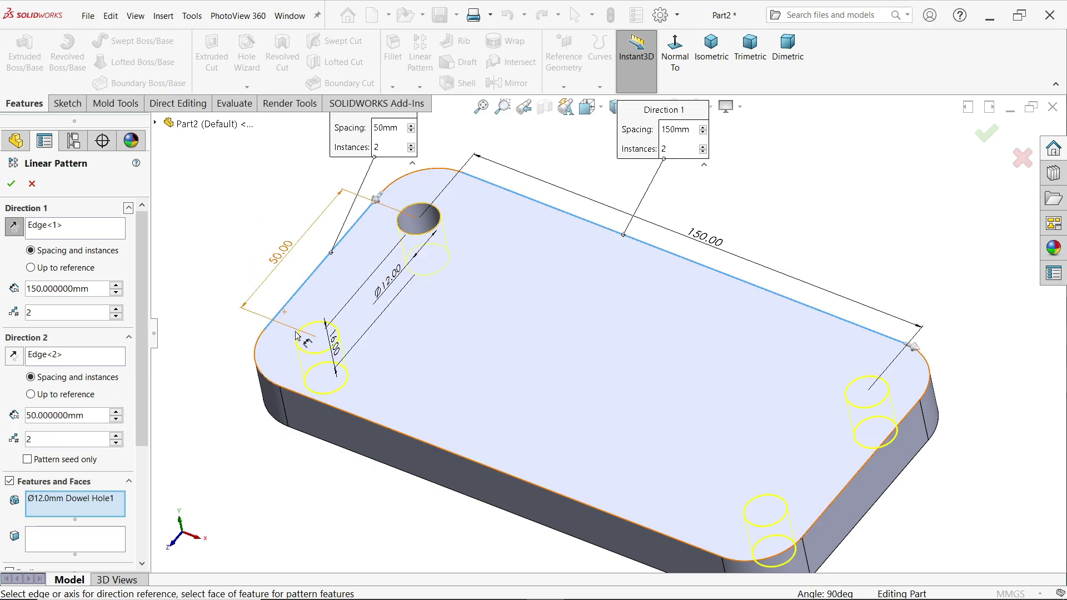
Turn on full preview for the hole pattern and finish the feature.
scroll(261, 262, "up", 3)
scroll(262, 262, "down", 3)
middle_click_drag(261, 261, 305, 318)
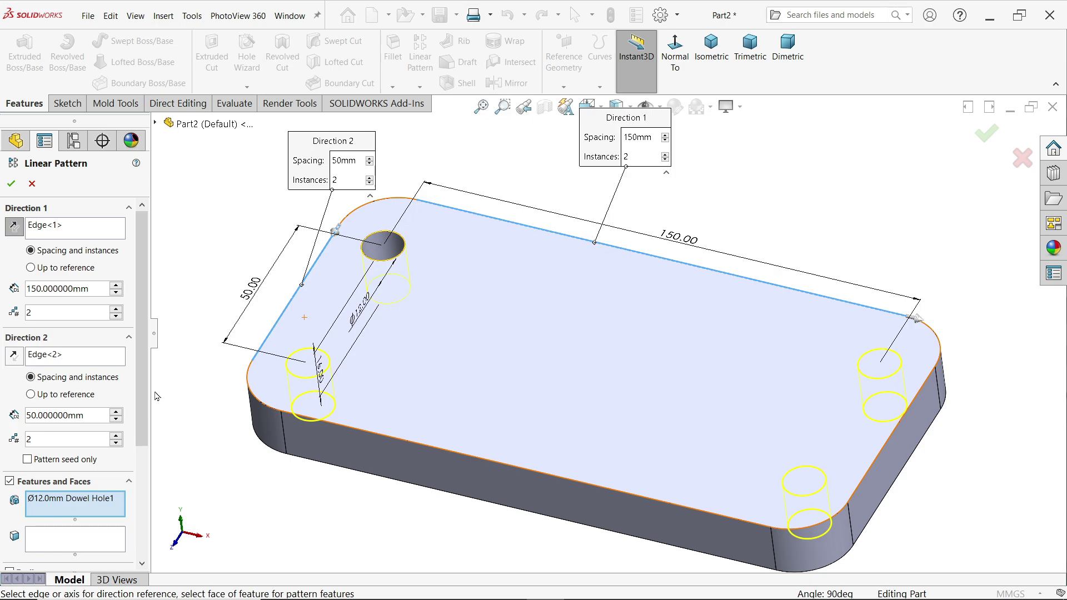
scroll(126, 507, "down", 5)
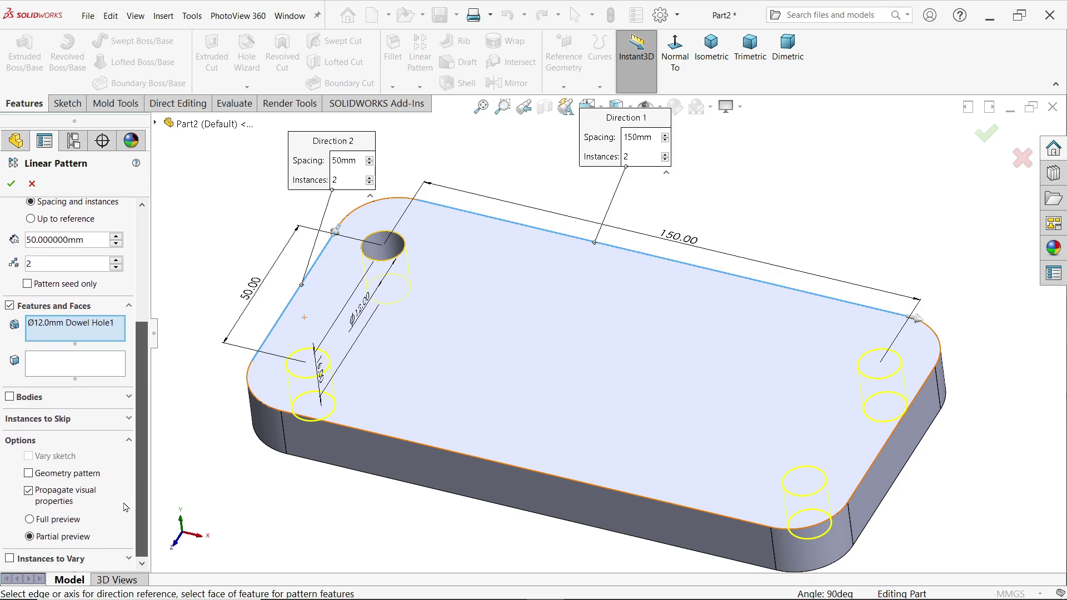
left_click(48, 521)
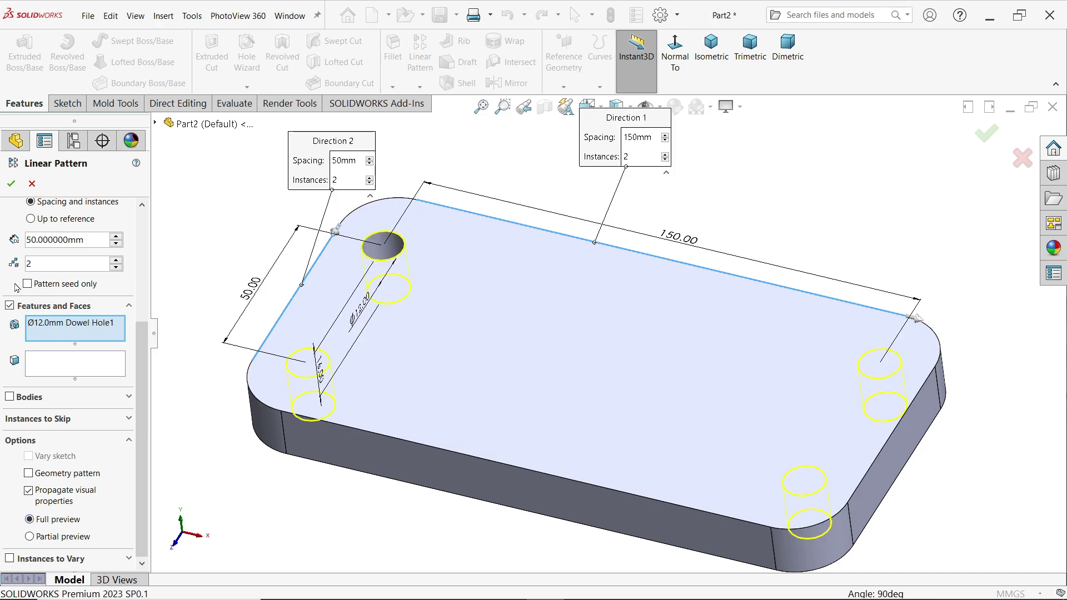
left_click(11, 183)
mouse_move(424, 345)
middle_mouse_down()
mouse_move(417, 450)
mouse_move(393, 458)
mouse_move(412, 439)
mouse_move(415, 386)
mouse_move(428, 402)
mouse_move(412, 333)
middle_mouse_up()
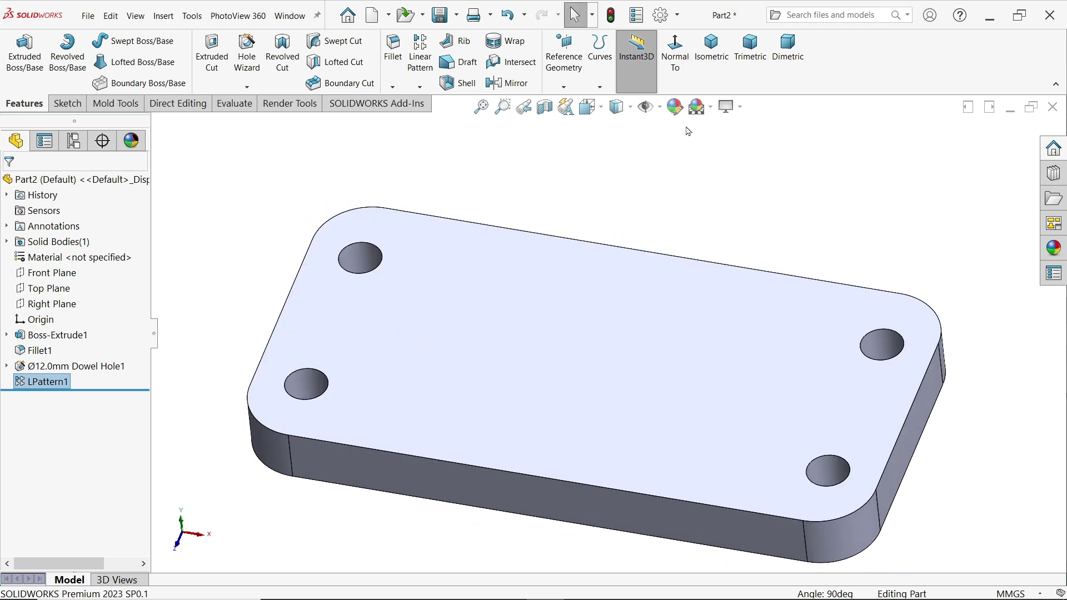
Switch to the Exercise 198 drawing image and examine the top view, front view and section B-B for the central cylinder's dimensions.
key("alt+Tab")
scroll(679, 428, "up", 3)
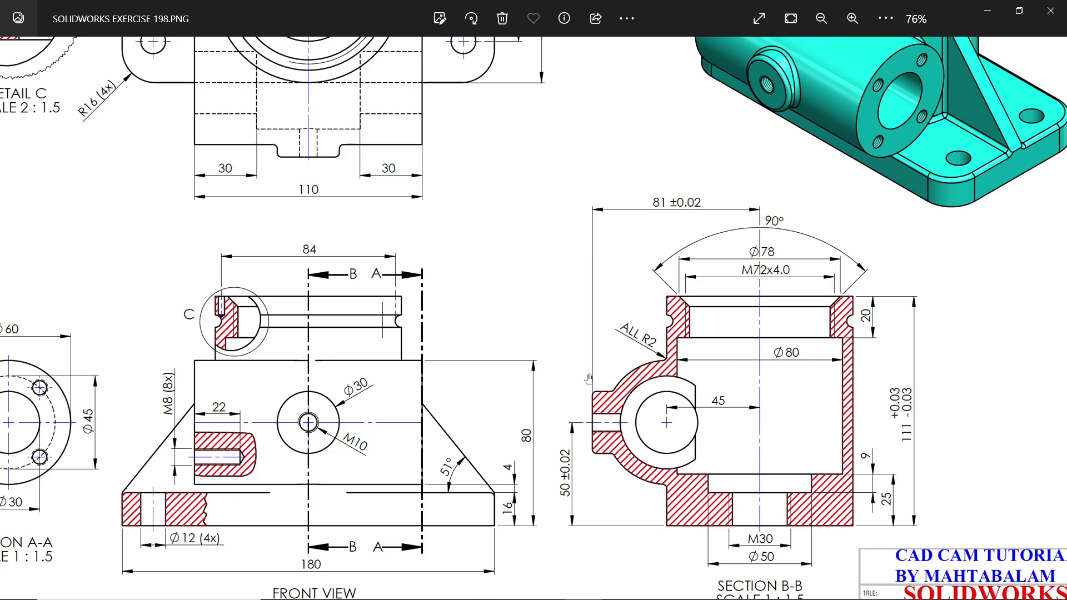
mouse_move(603, 318)
left_mouse_down()
mouse_move(636, 328)
mouse_move(699, 532)
mouse_move(719, 531)
left_mouse_up()
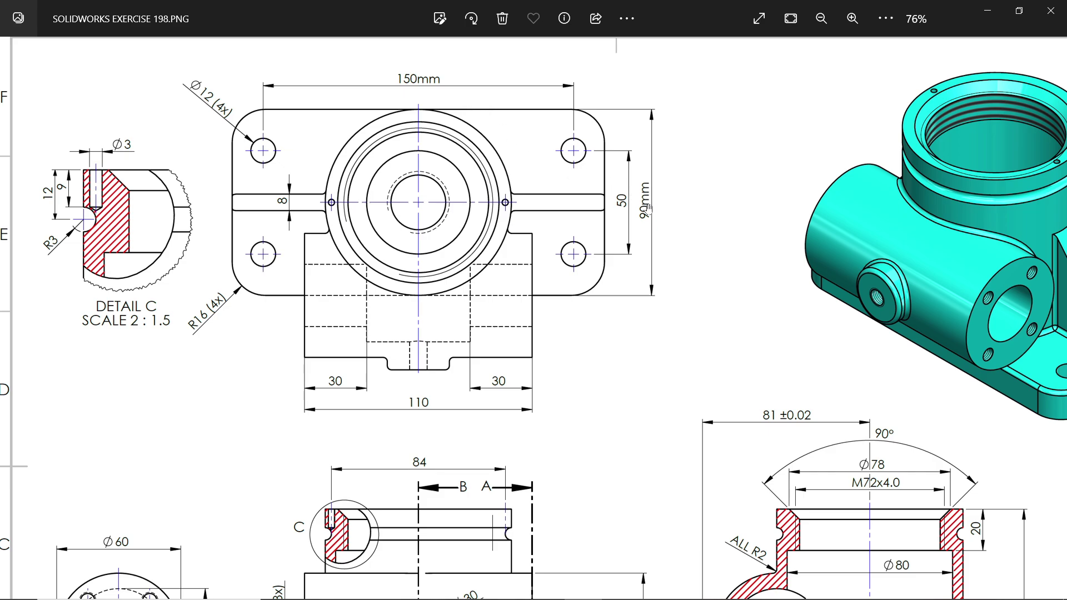
mouse_move(639, 362)
left_mouse_down()
mouse_move(629, 201)
mouse_move(590, 273)
left_mouse_up()
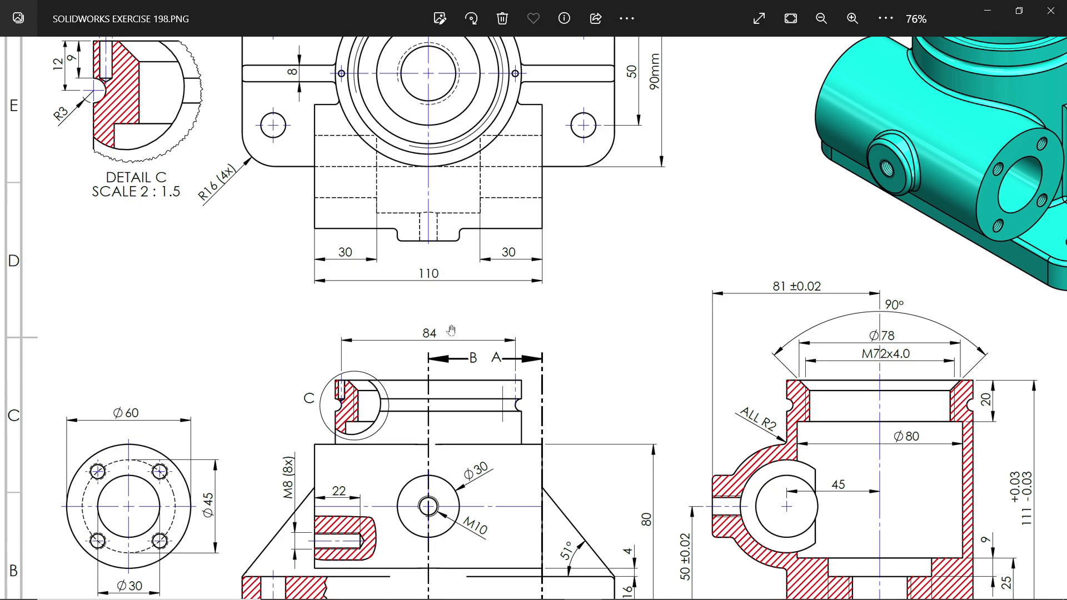
scroll(452, 329, "down", 3)
scroll(578, 365, "right", 1)
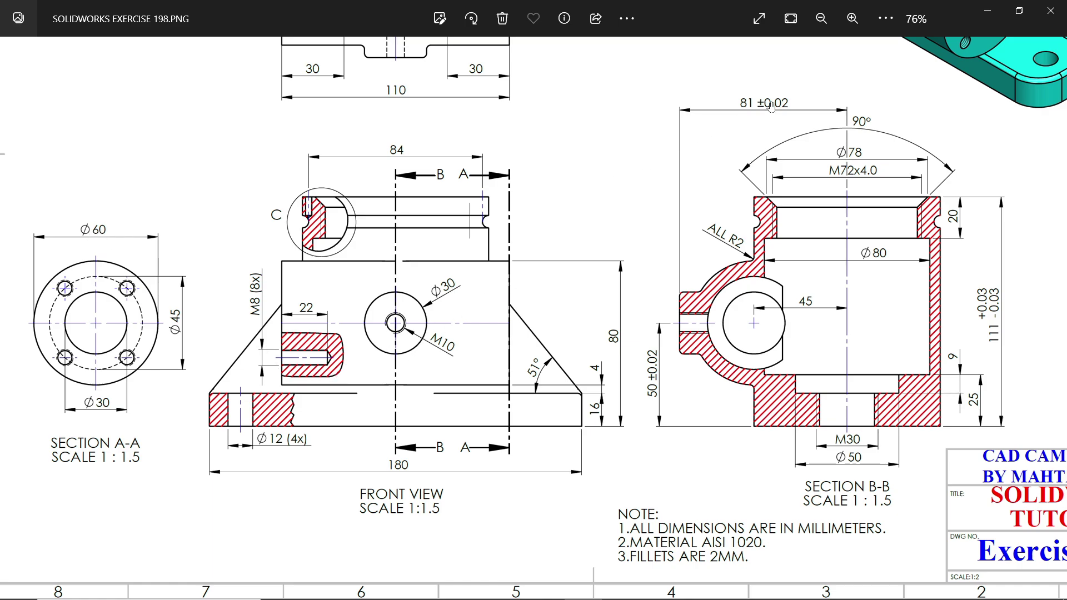
left_click(990, 13)
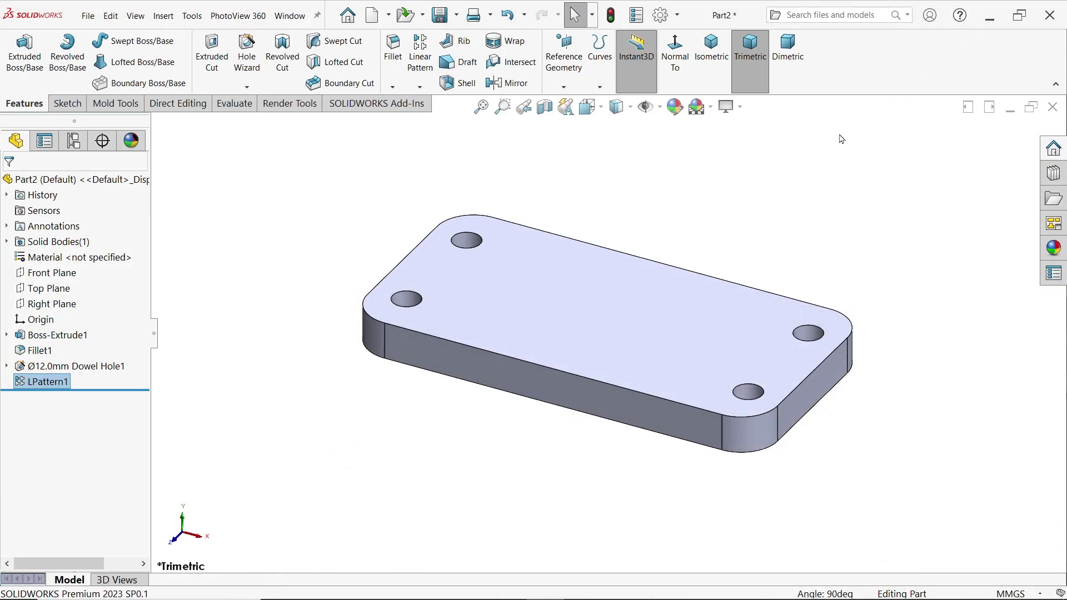
Open a sketch on the plate's top face and draw a circle about 102 mm in diameter centered on the origin.
left_click(573, 316)
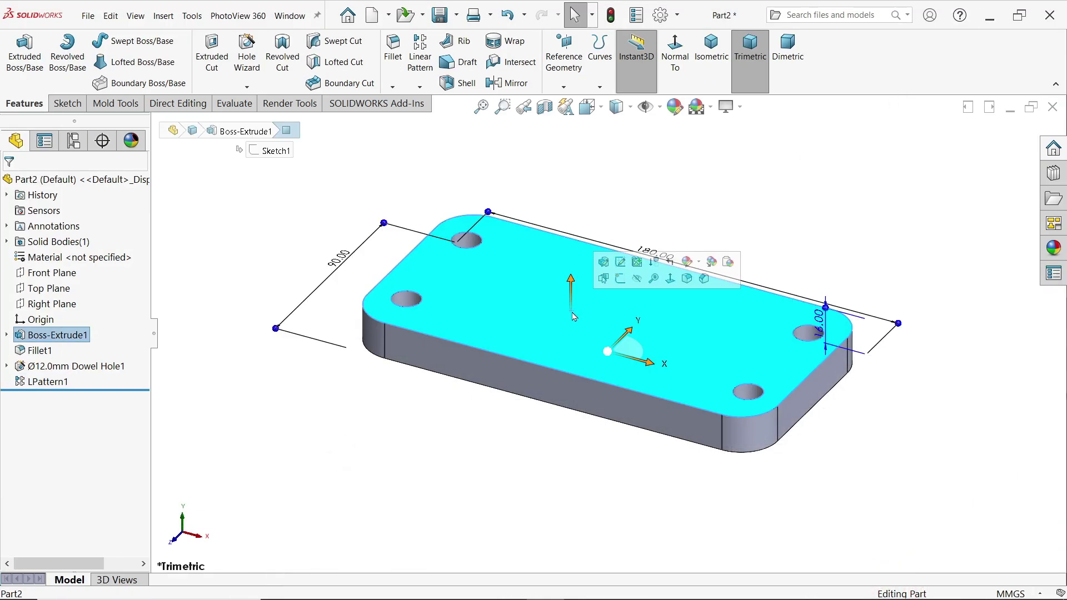
left_click(620, 279)
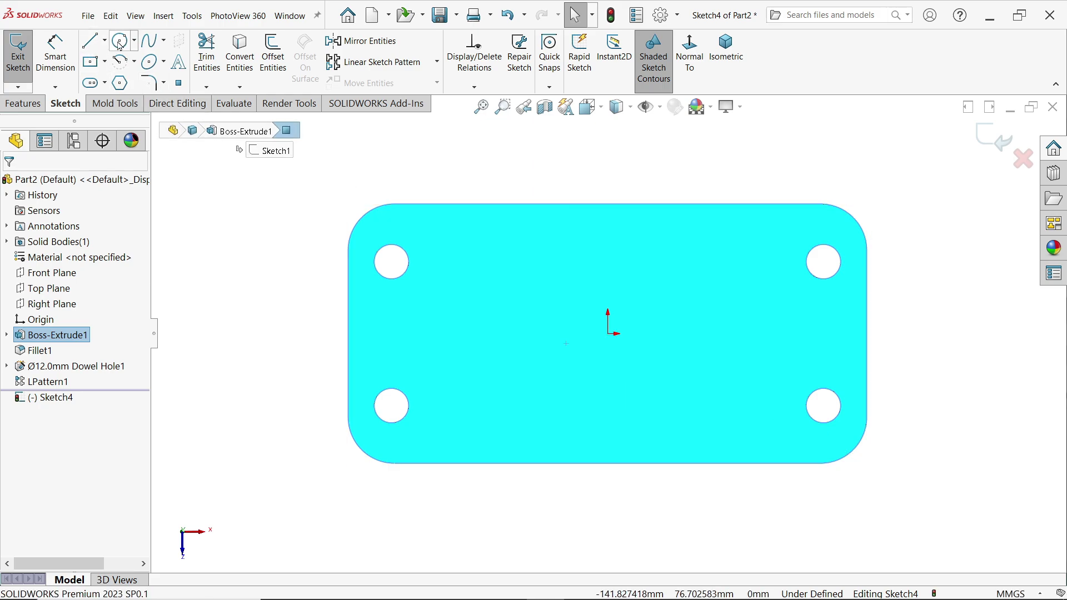
left_click(119, 42)
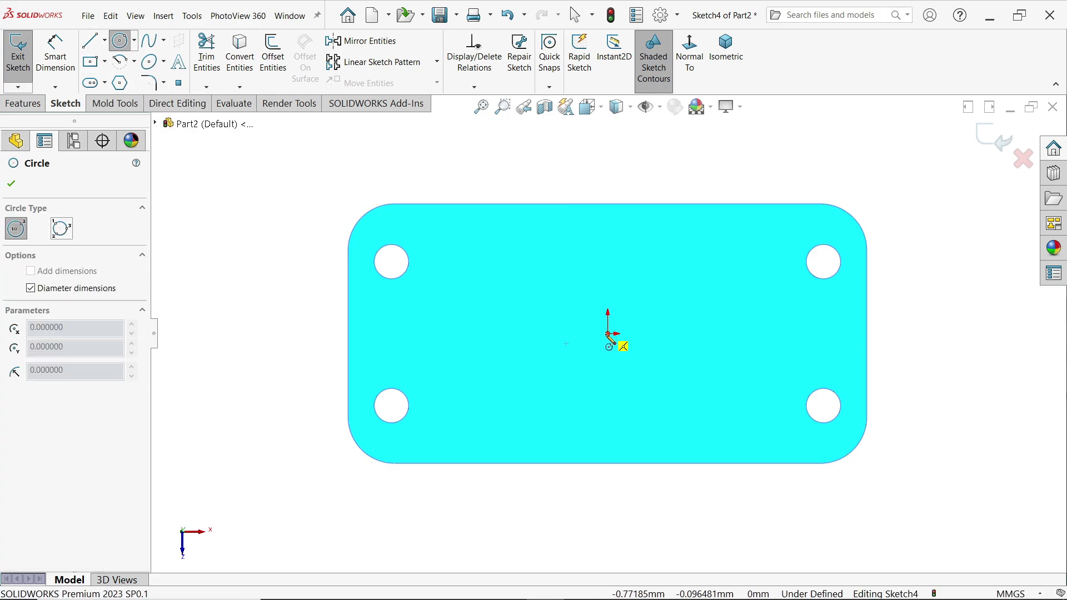
left_click(608, 333)
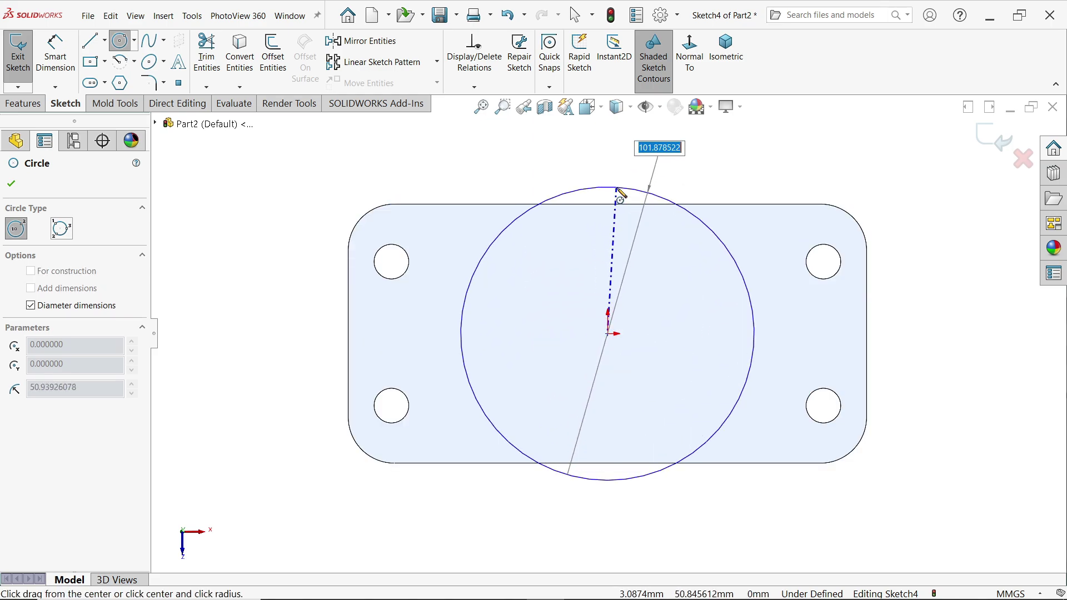
left_click(617, 189)
key("Escape")
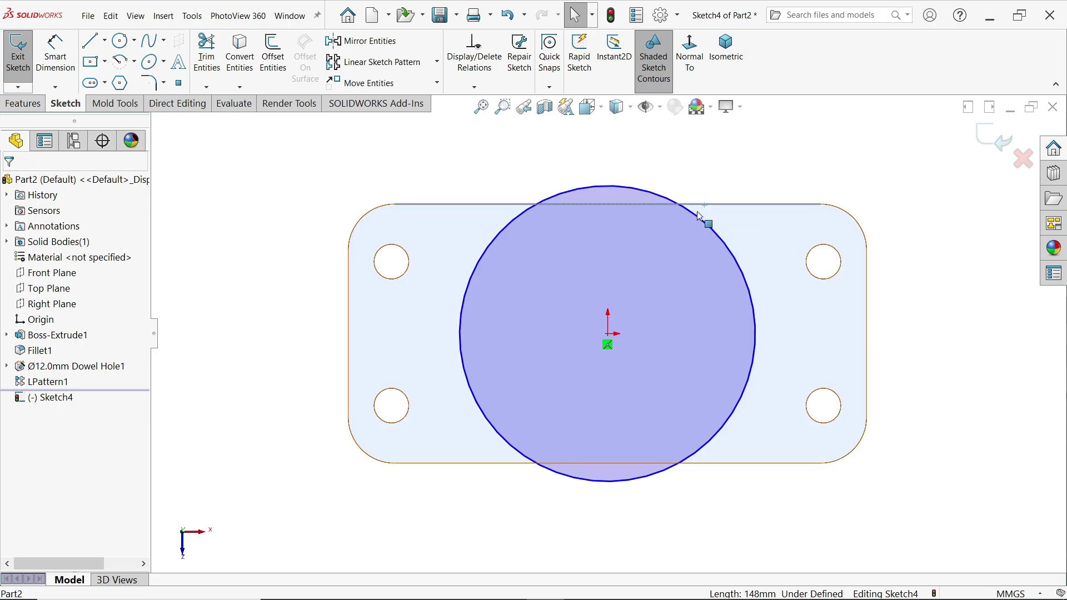
Make the circle tangent to the plate's long edge.
left_click(672, 200)
left_click(668, 204, "ctrl")
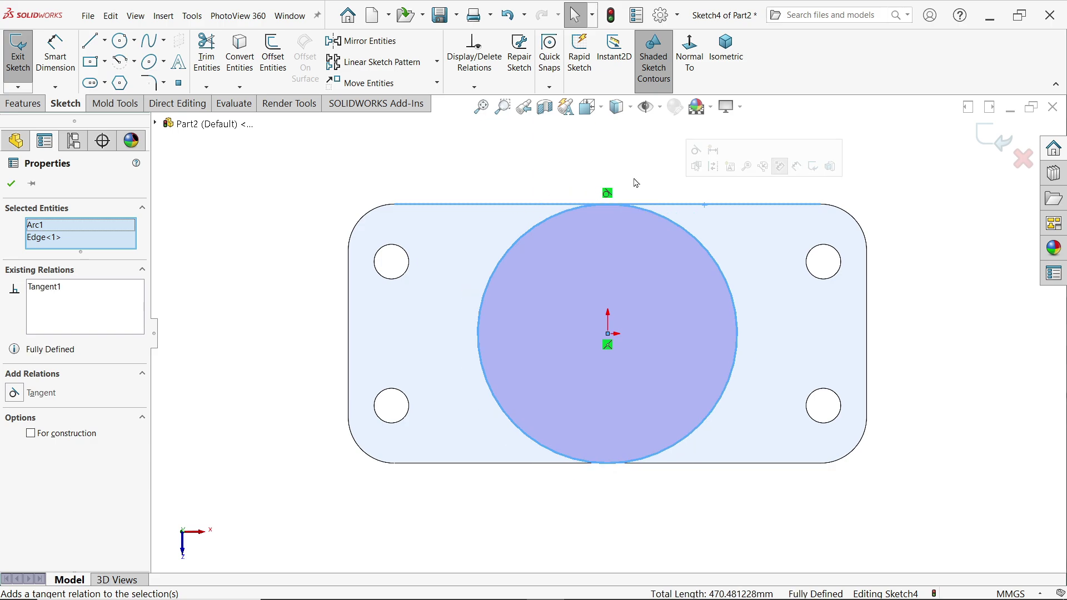
left_click(577, 158)
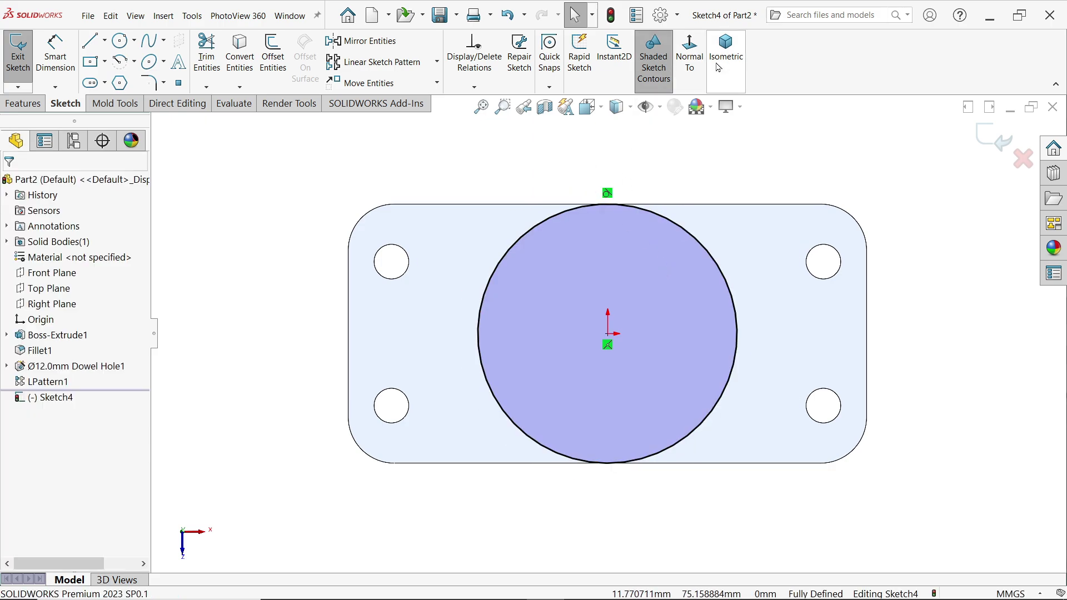
Start an Extruded Boss from the circle, beginning at the plate's bottom face using the Surface/Face/Plane start condition.
left_click(726, 47)
left_click(29, 106)
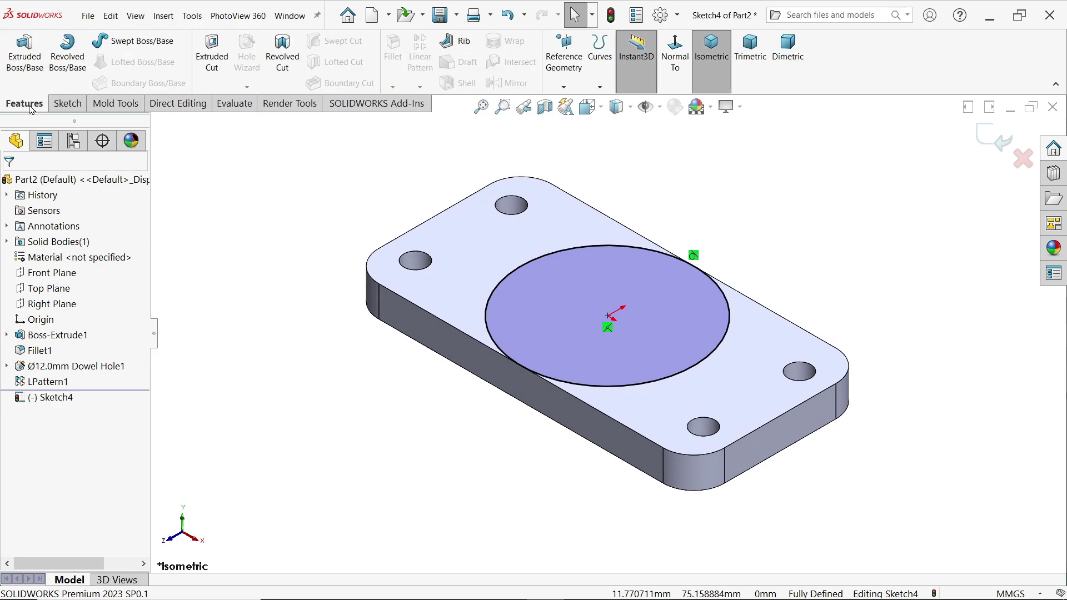
left_click(32, 59)
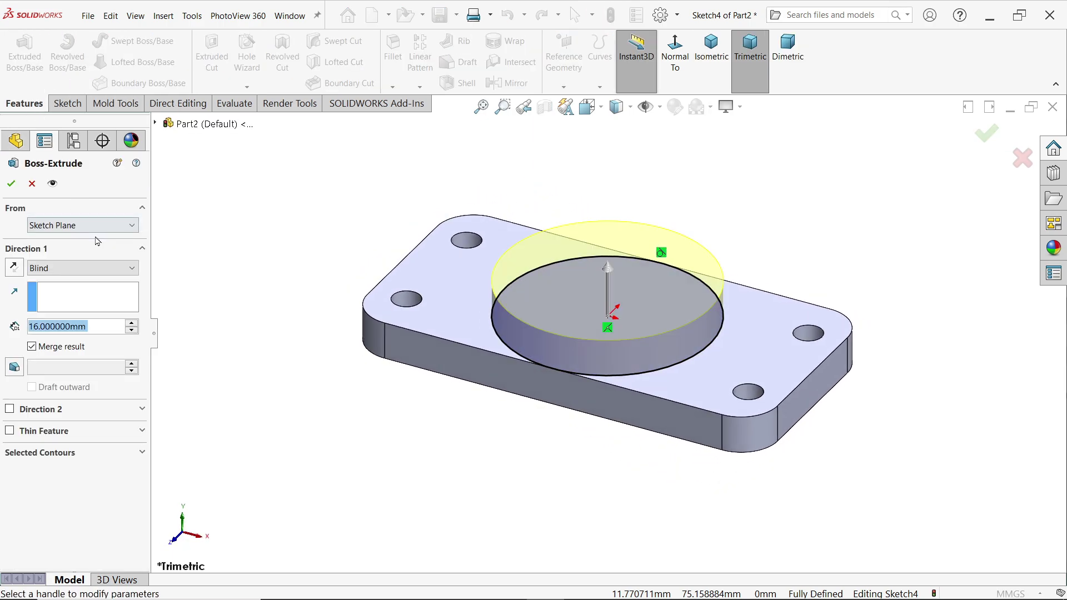
left_click(71, 227)
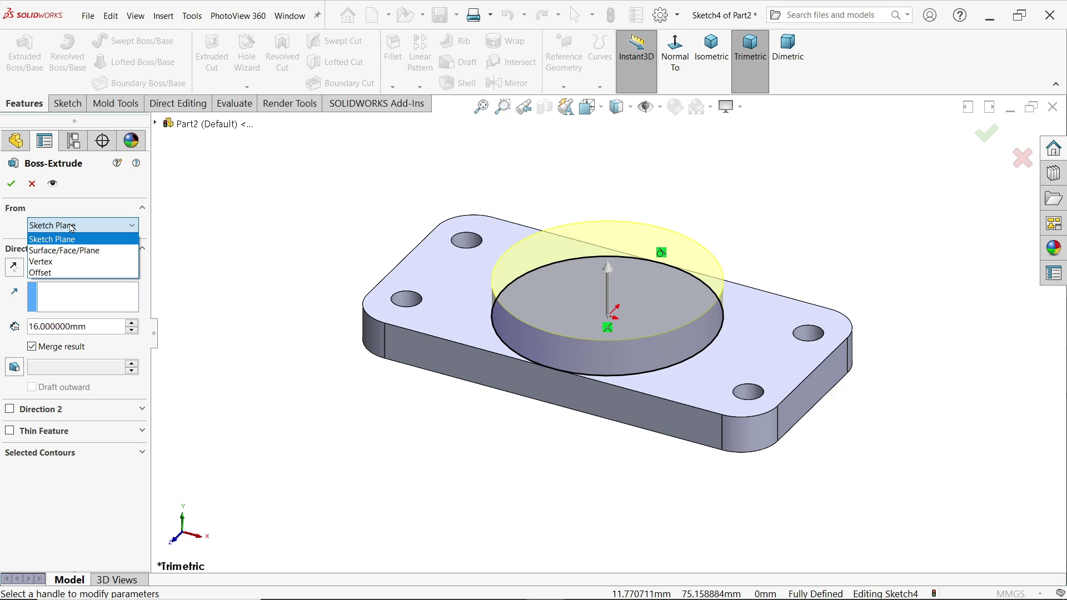
left_click(69, 251)
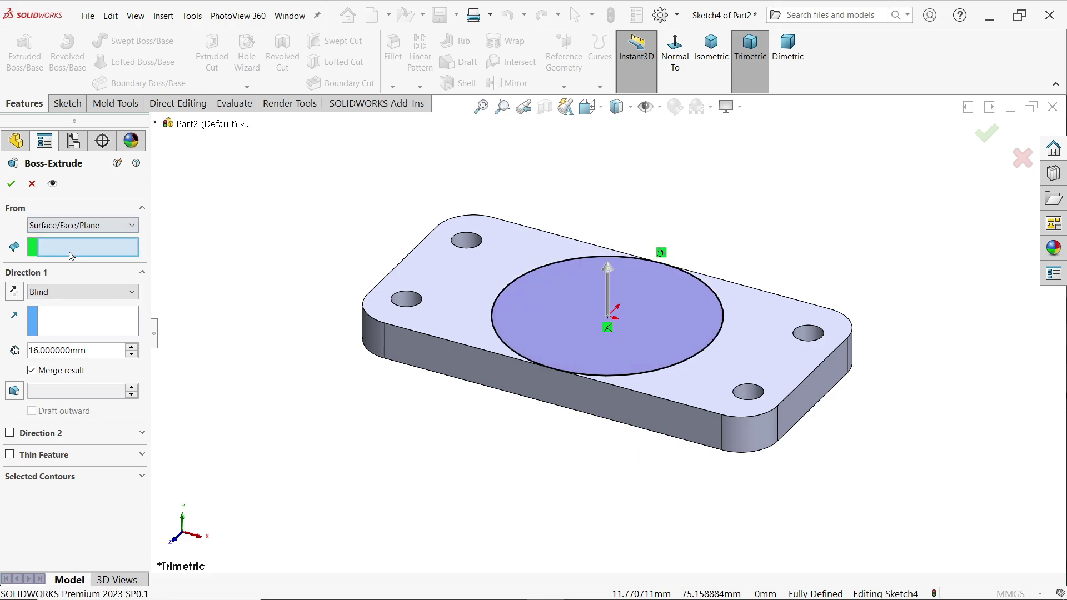
middle_click_drag(610, 493, 500, 366)
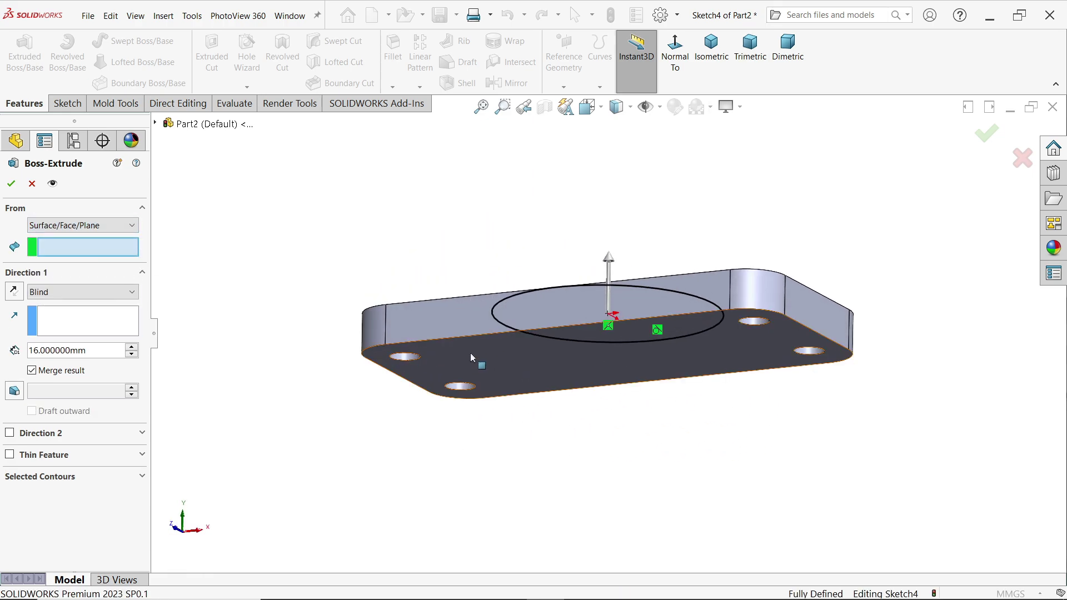
left_click(503, 356)
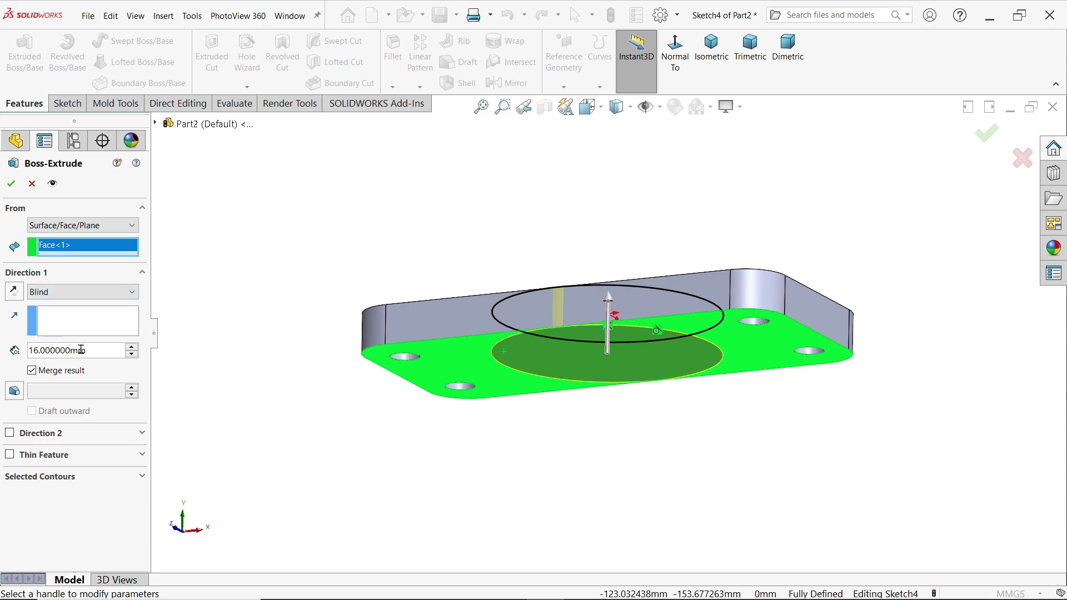
Extrude the circle upward from the plate's bottom face to a Blind depth of 111 mm, merging it with the plate.
left_click_drag(88, 352, 2, 353)
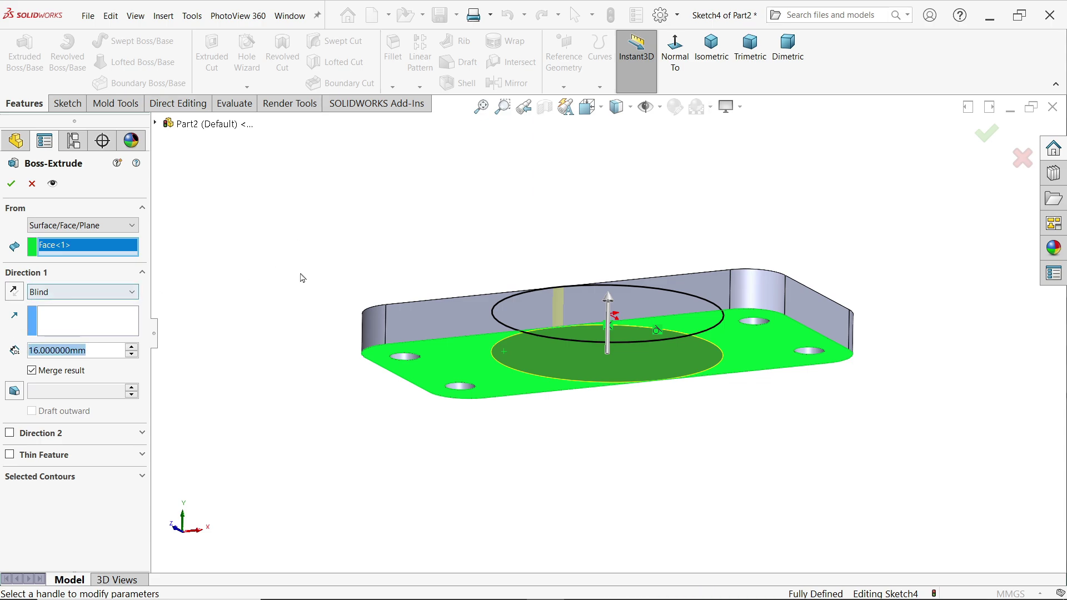
middle_click_drag(306, 259, 306, 340)
left_click_drag(616, 311, 613, 200)
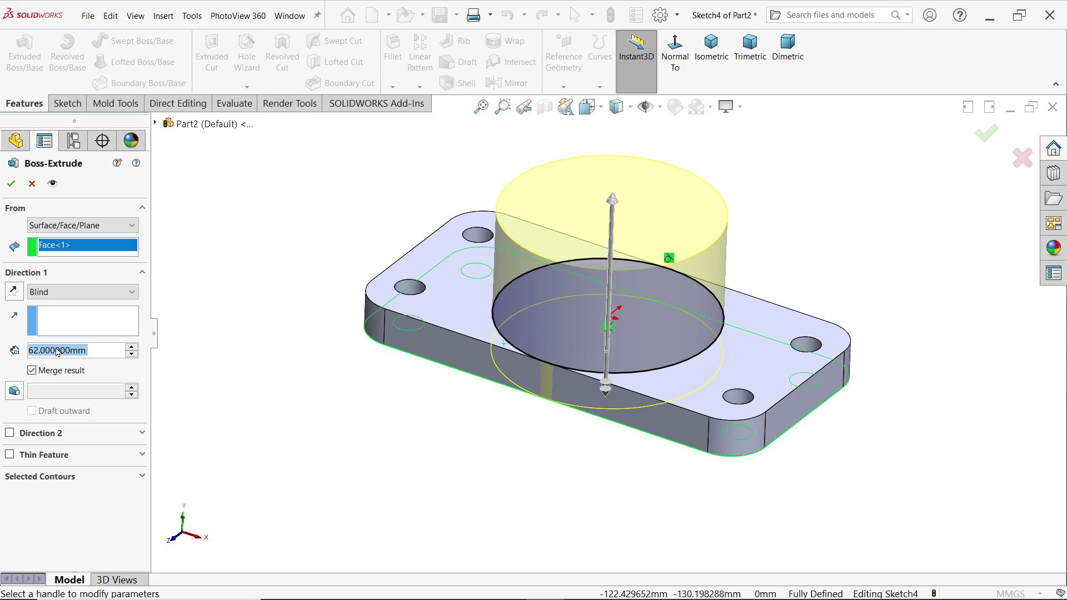
type("111")
key("Return")
mouse_move(274, 310)
middle_mouse_down()
mouse_move(282, 208)
mouse_move(276, 311)
middle_mouse_up()
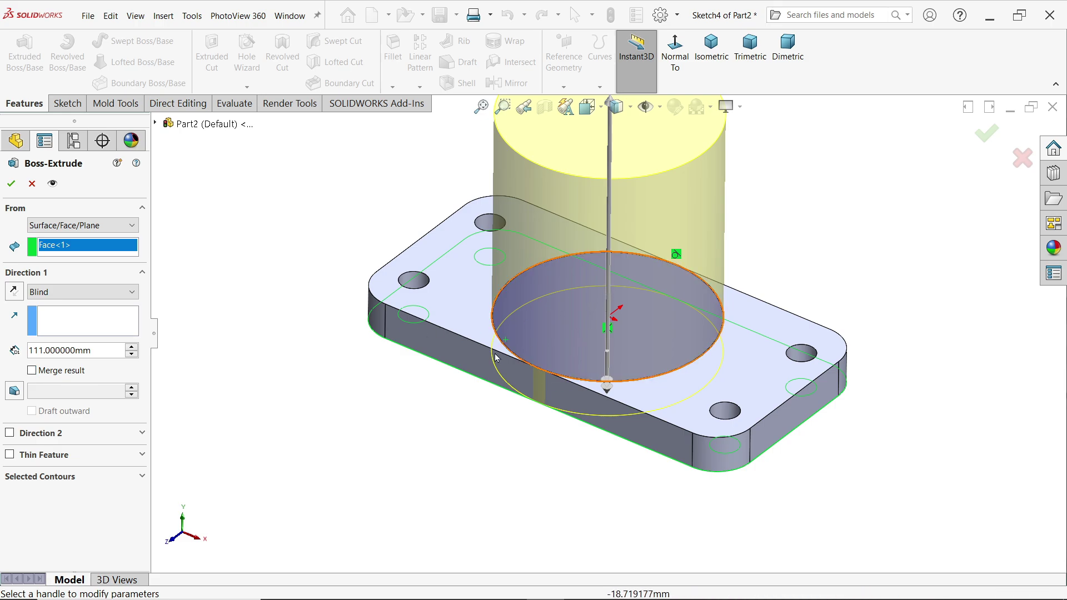
left_click(53, 374)
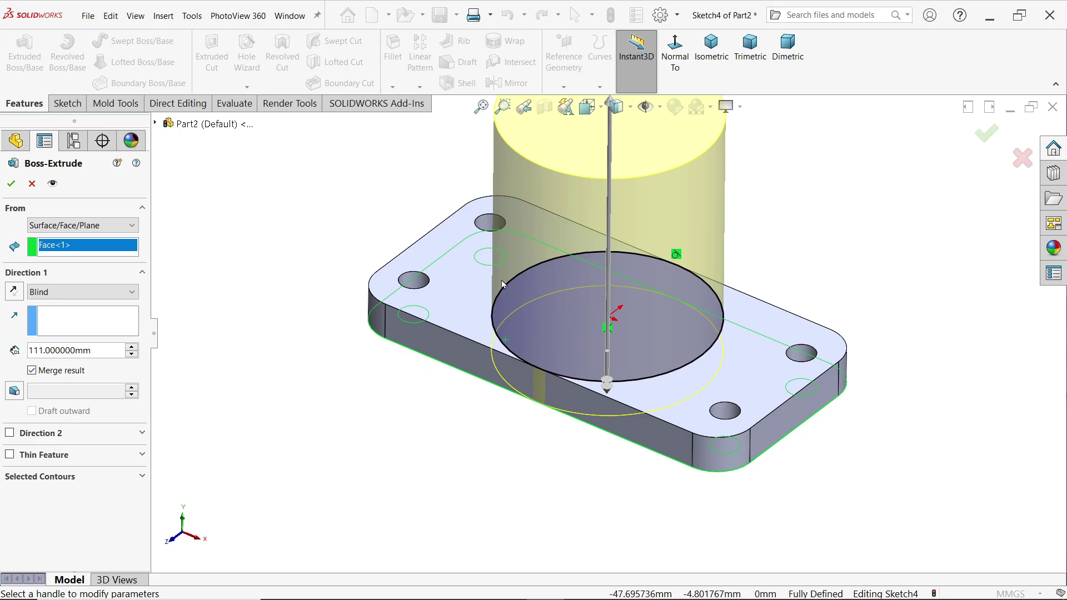
left_click(11, 183)
scroll(775, 239, "down", 3)
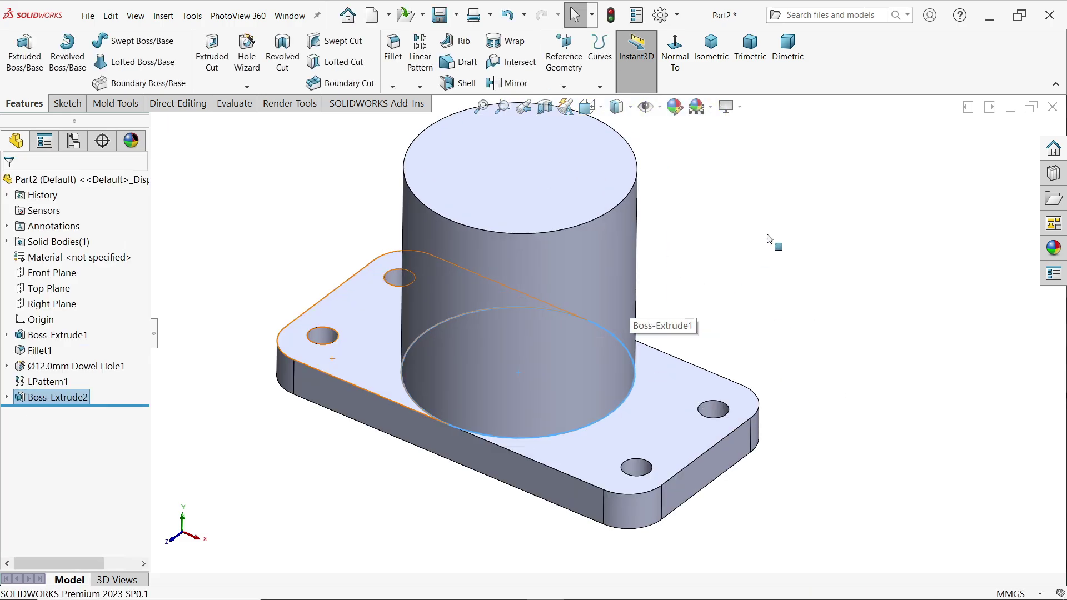
Display the cylinder extrusion's height dimension and reposition it outside the cylinder, beside the part.
left_click(98, 403)
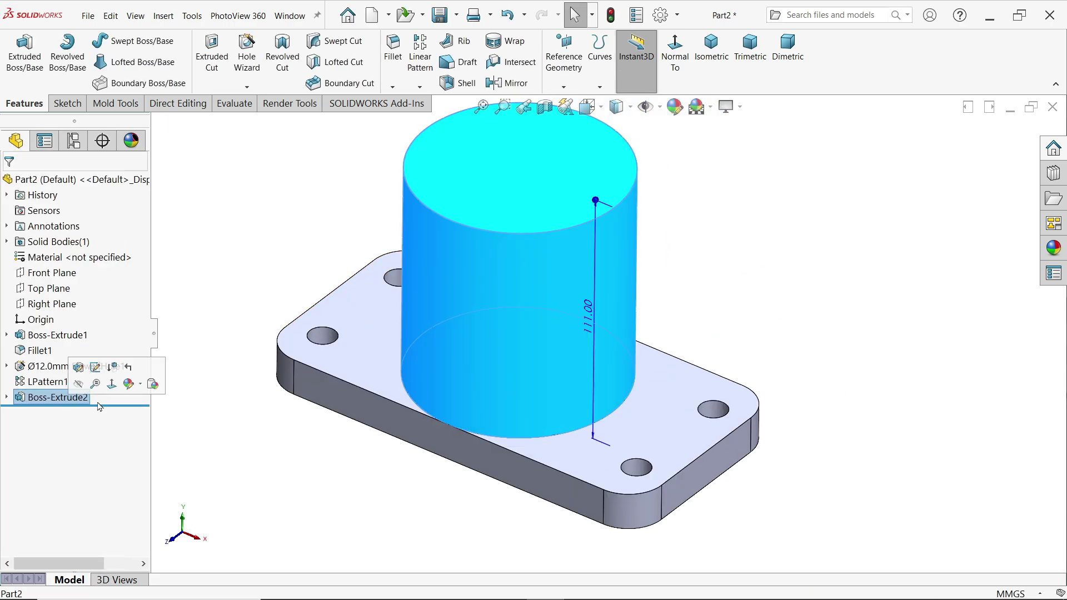
left_click(588, 318)
left_click(692, 307)
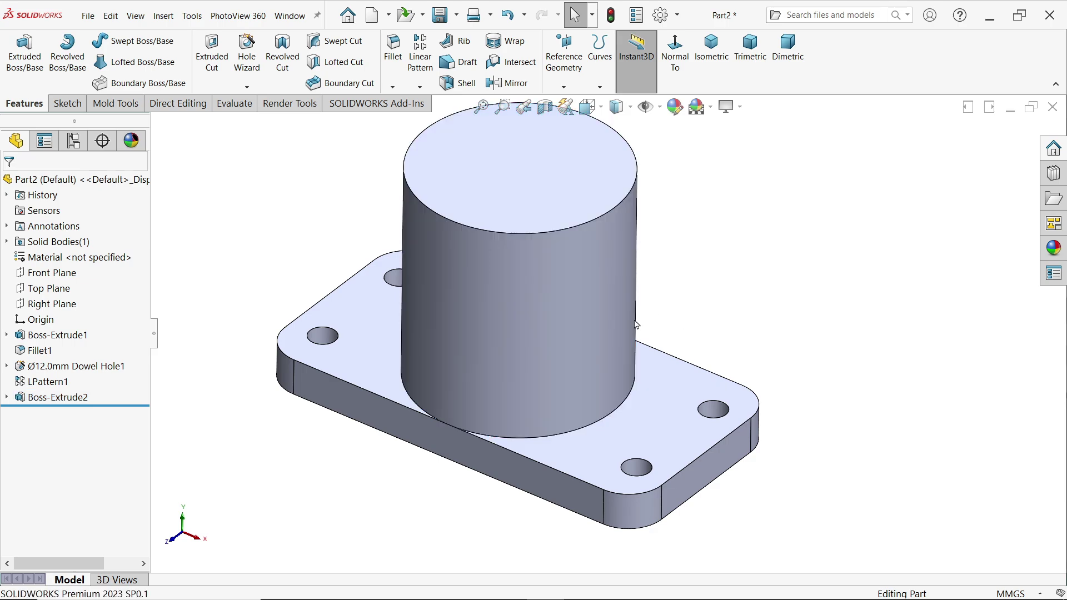
left_click(642, 330)
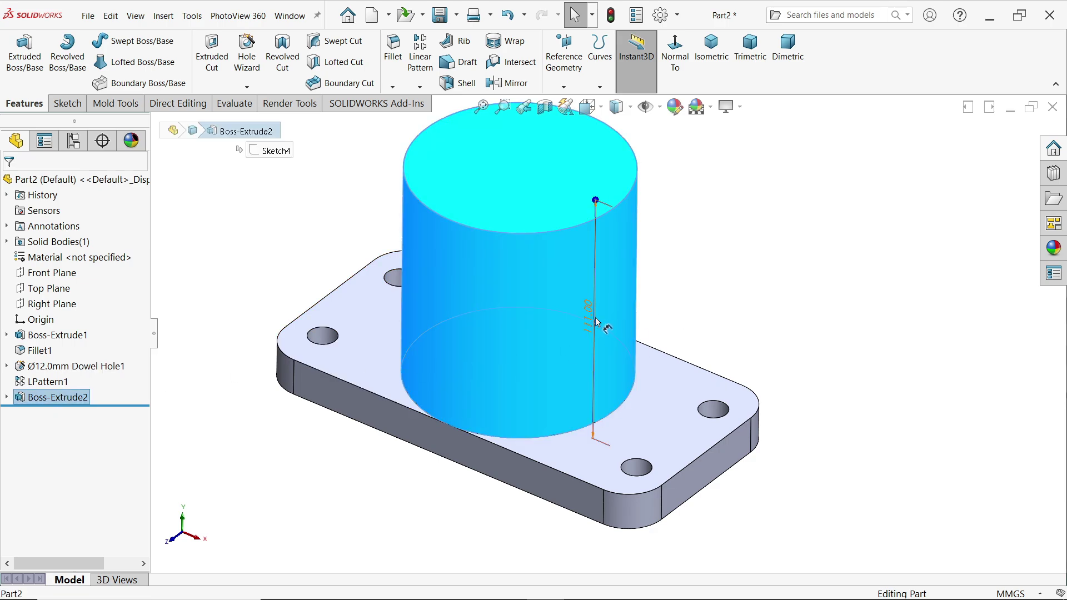
left_click_drag(596, 322, 718, 334)
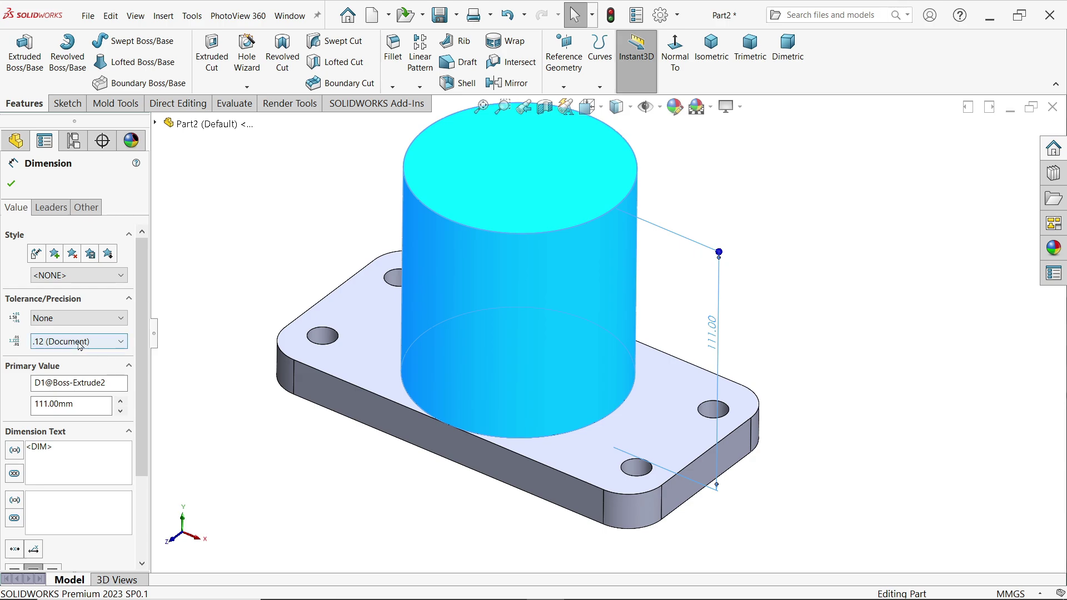
Give the cylinder's height dimension a Limit tolerance with a maximum variation of 0.03 mm and a minimum variation of -0.03 mm.
left_click(83, 320)
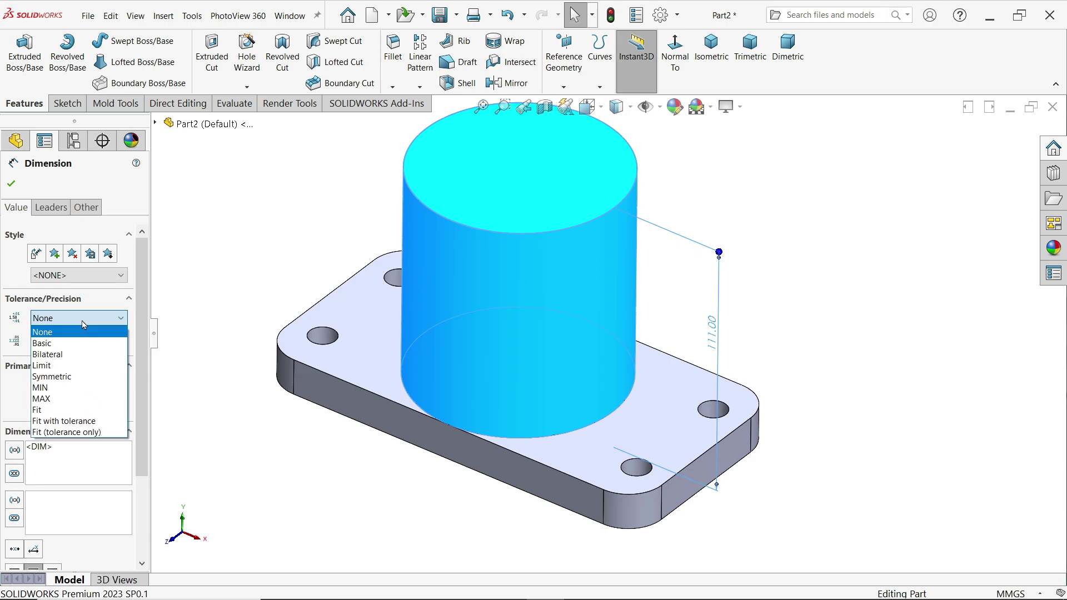
left_click(56, 378)
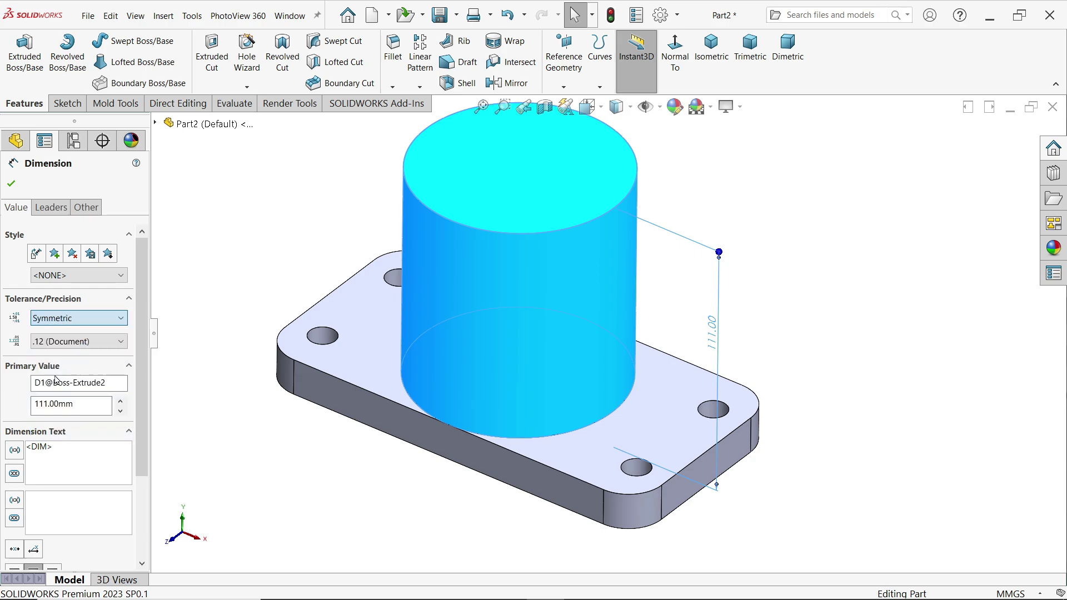
left_click(80, 319)
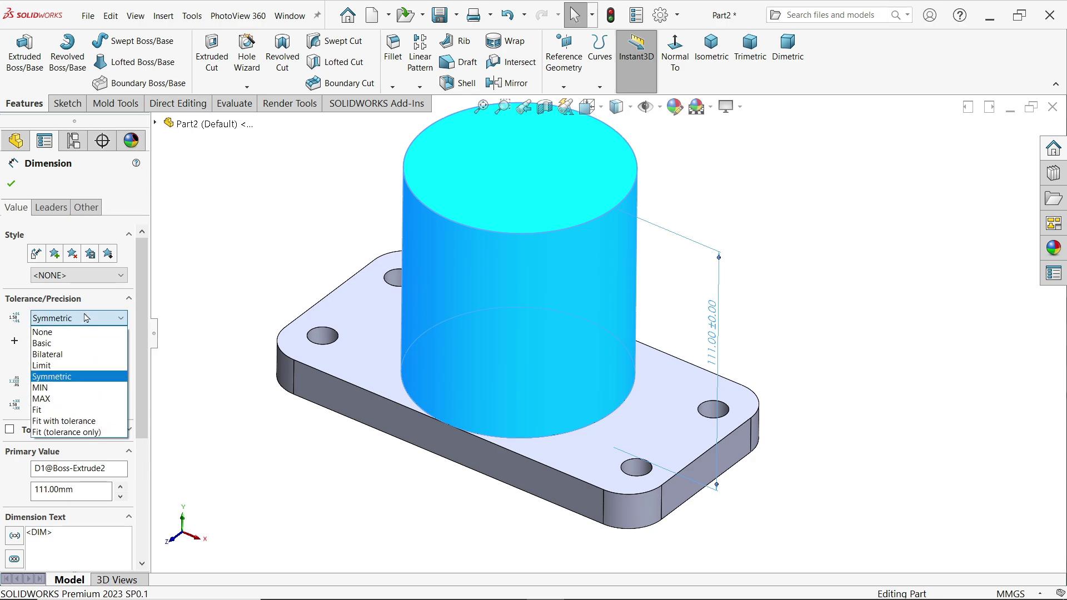
left_click(65, 369)
left_click_drag(72, 341, 25, 337)
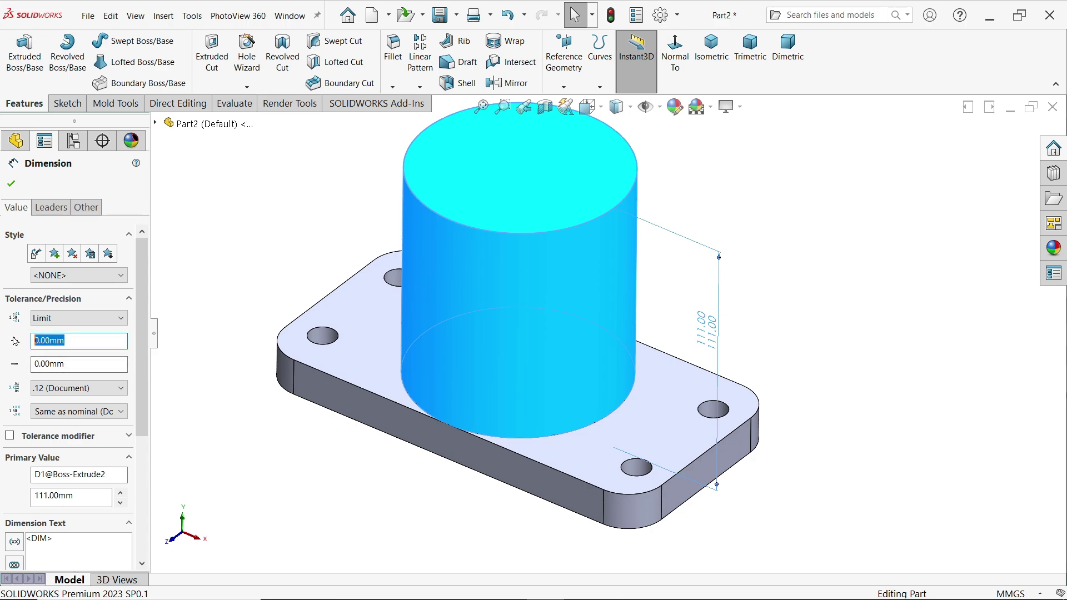
type("0.")
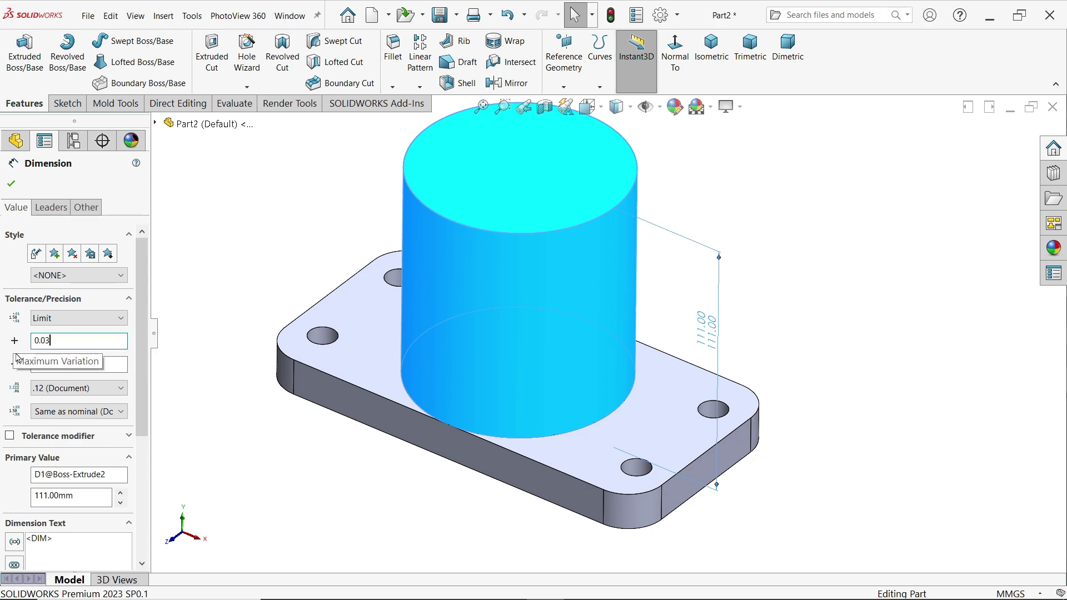
left_click(72, 364)
left_click_drag(72, 364, 27, 362)
type("0.03")
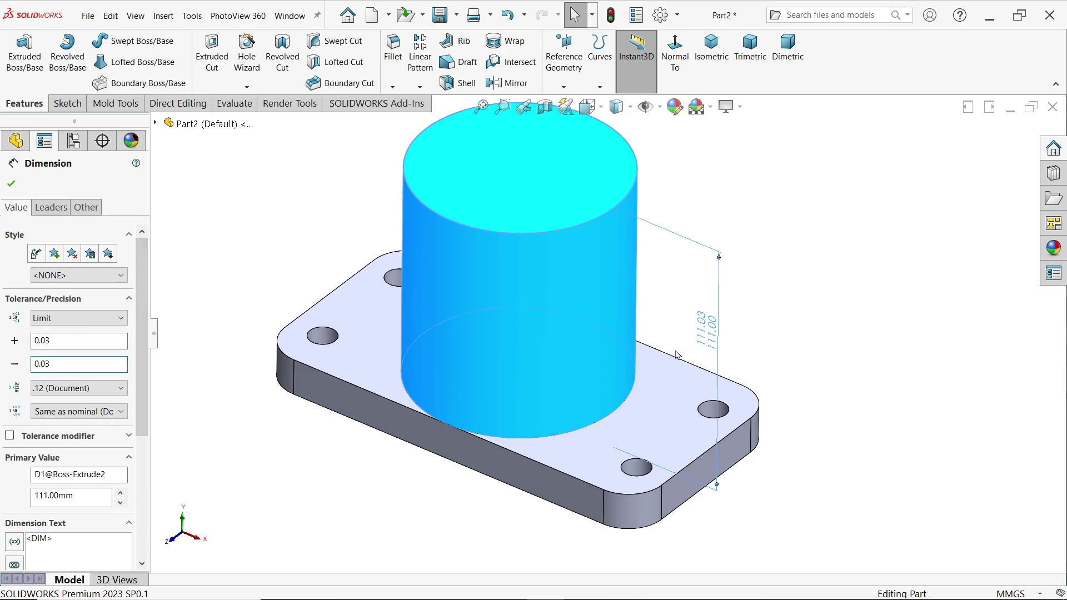
left_click_drag(142, 333, 142, 367)
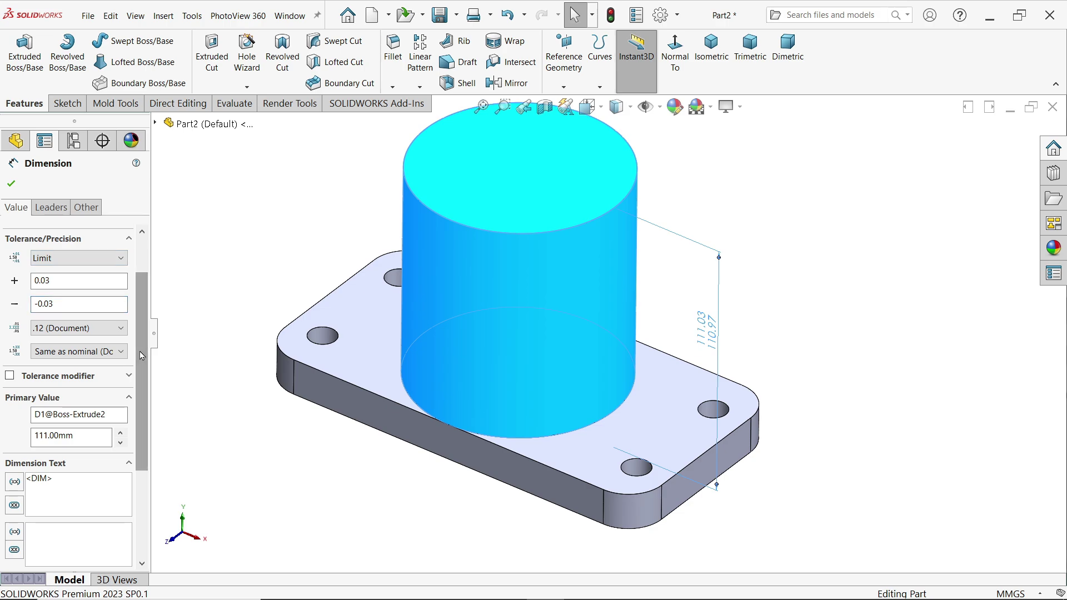
left_click(75, 303)
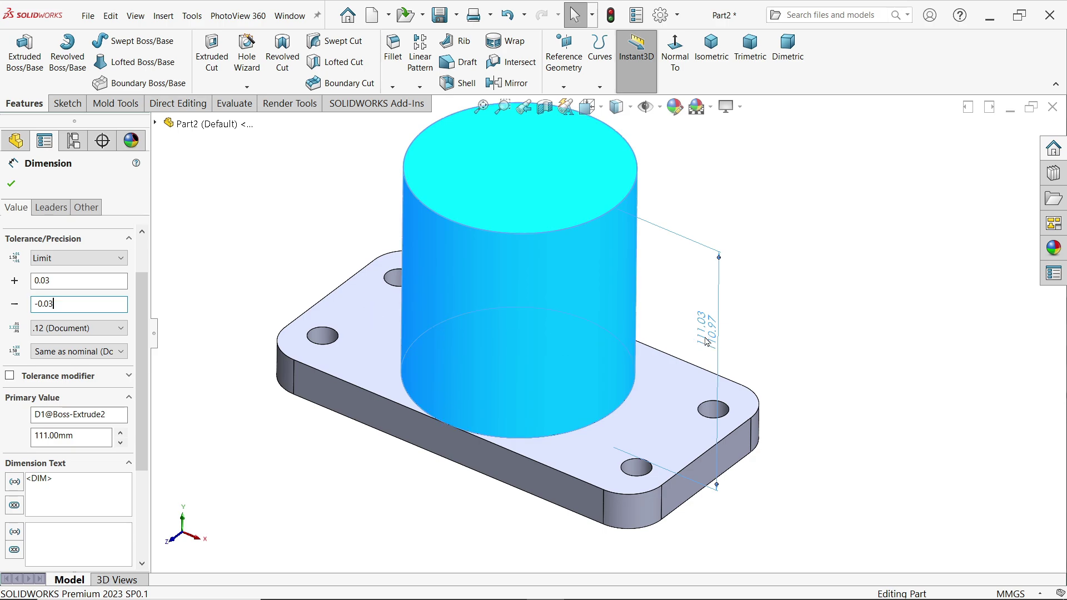
Switch the cylinder height's tolerance type to Bilateral, accept it, and check the dimension on the model.
left_click(66, 258)
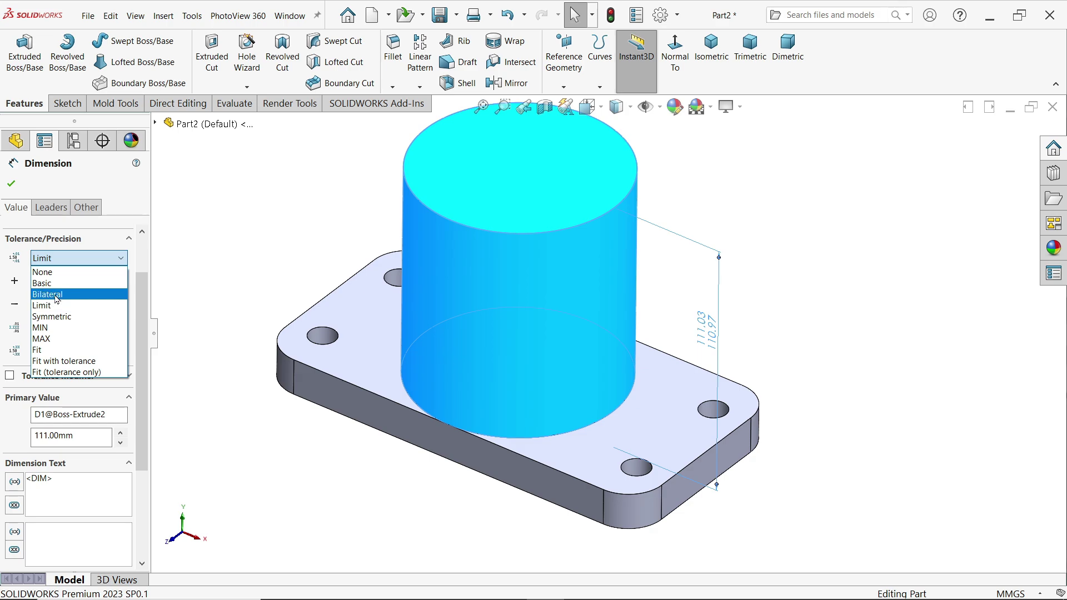
left_click(57, 295)
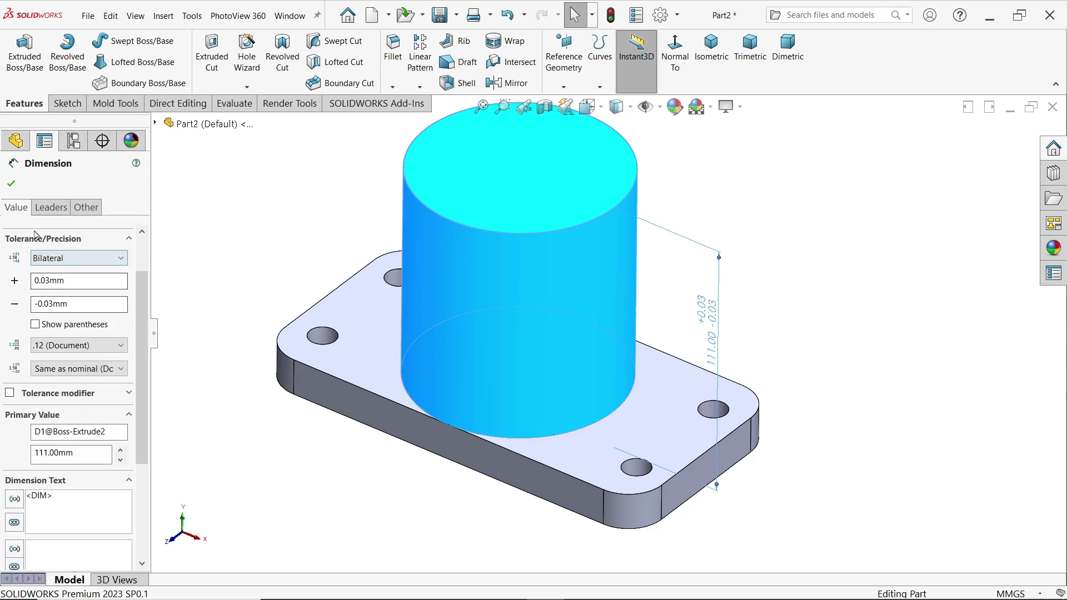
left_click(11, 184)
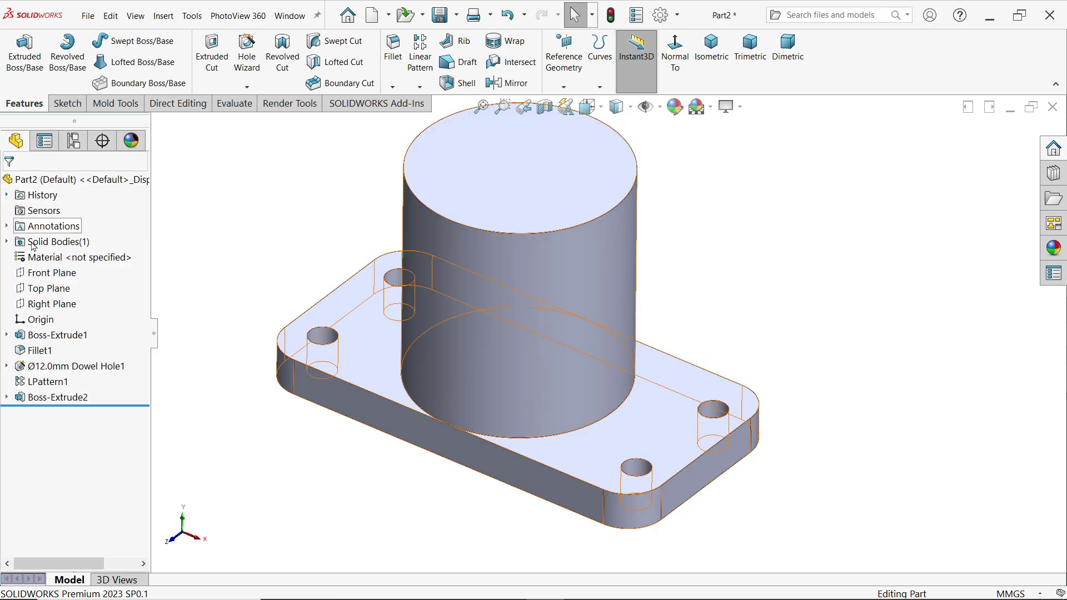
left_click(58, 397)
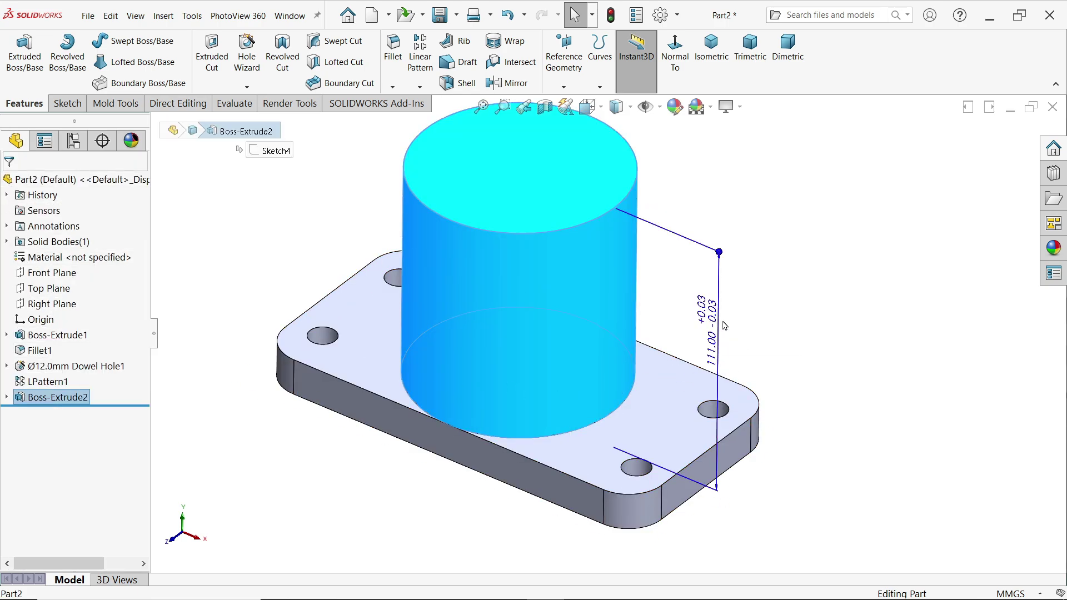
left_click(799, 319)
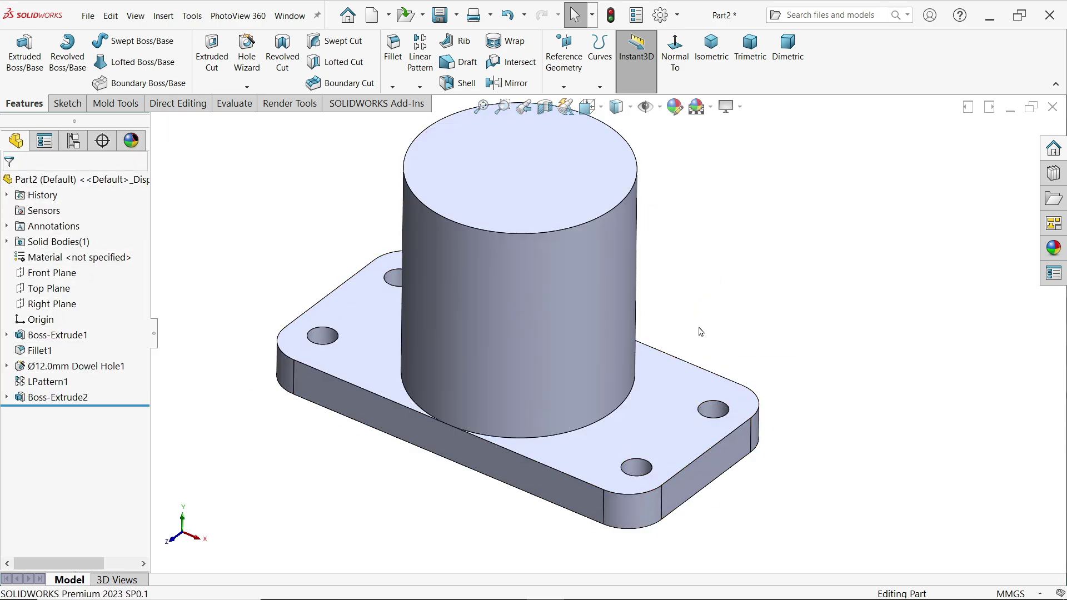
Open a sketch on the Right Plane and draw a 60 mm diameter circle overlapping the cylinder's side.
left_click(78, 302)
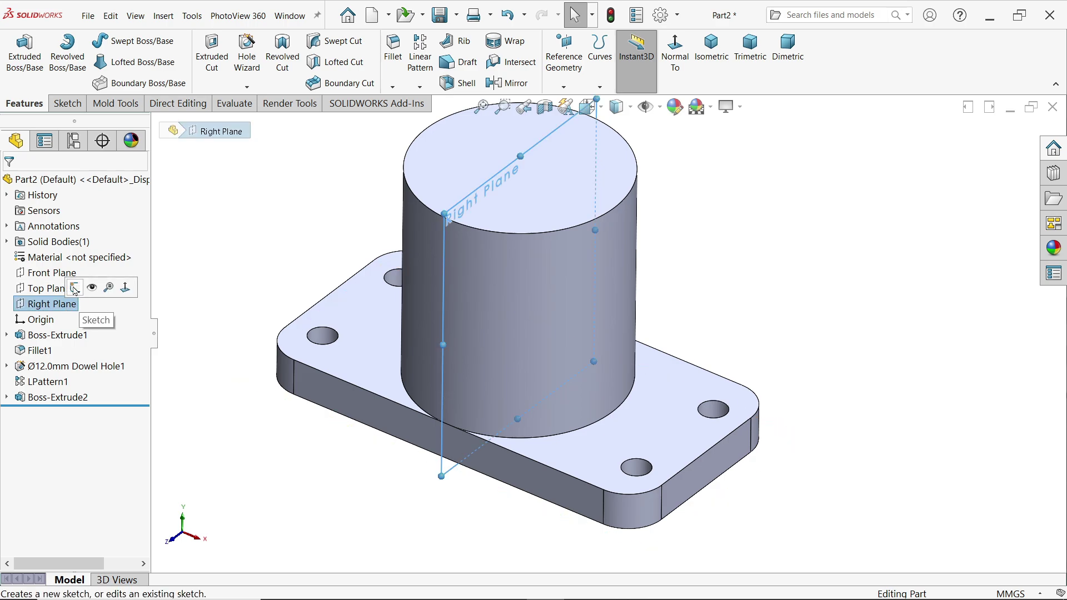
left_click(75, 287)
left_click(120, 40)
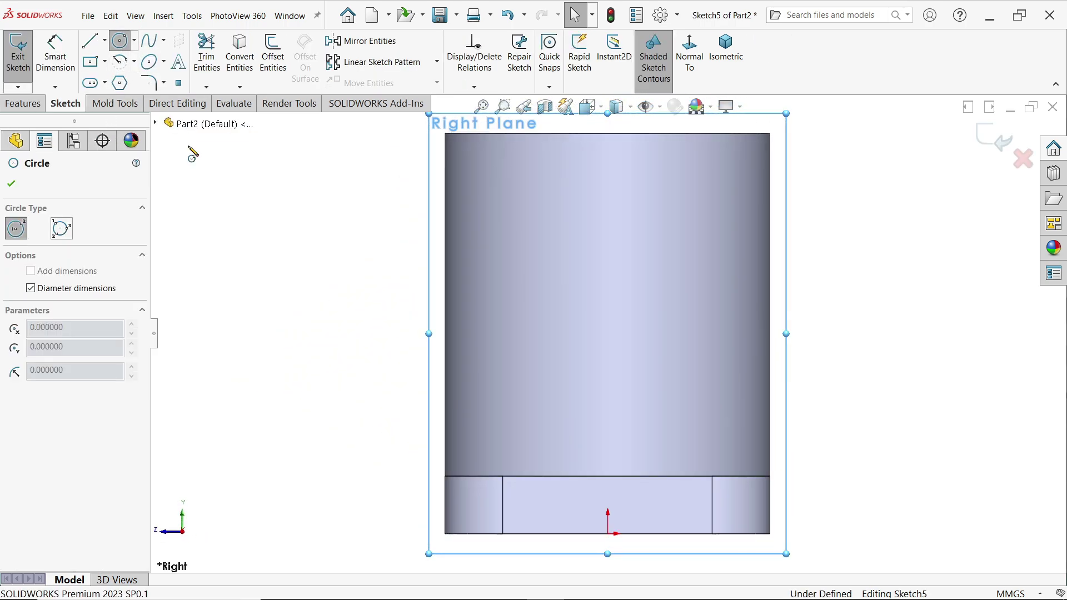
left_click(372, 341)
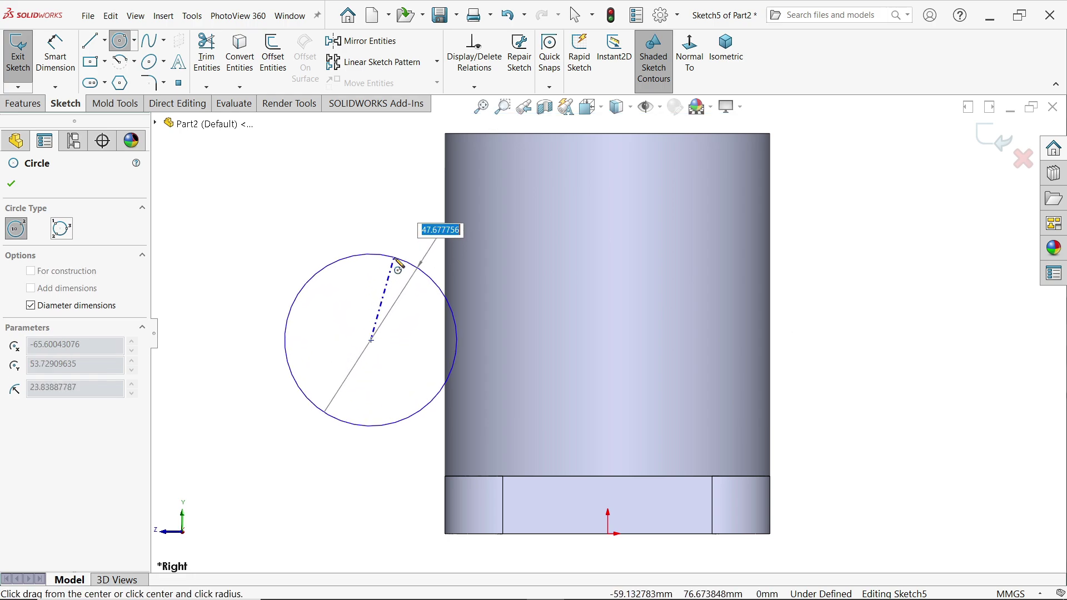
type("60")
key("Return")
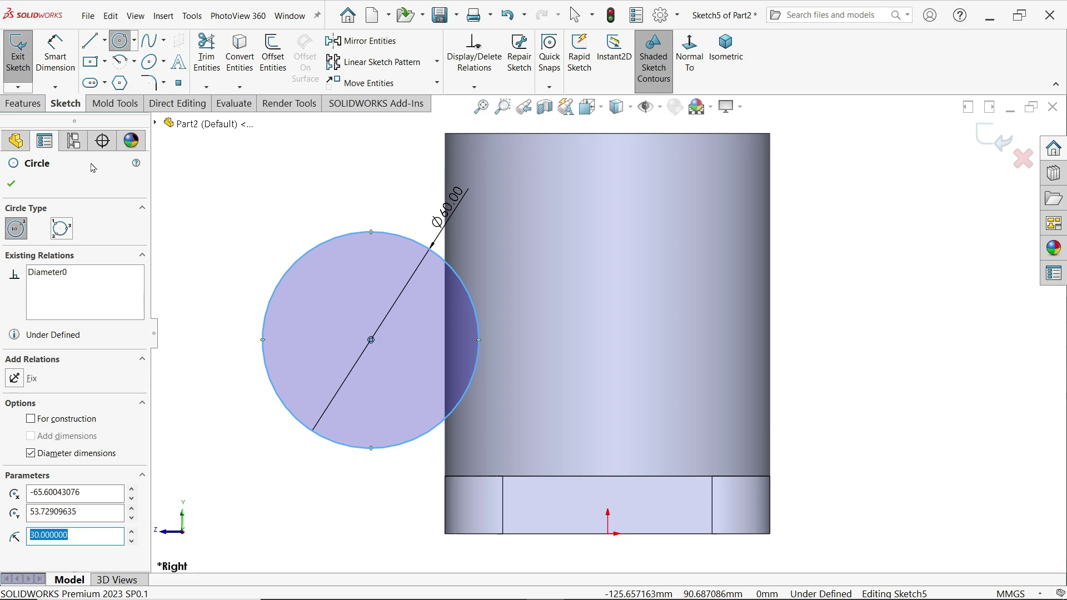
key("Escape")
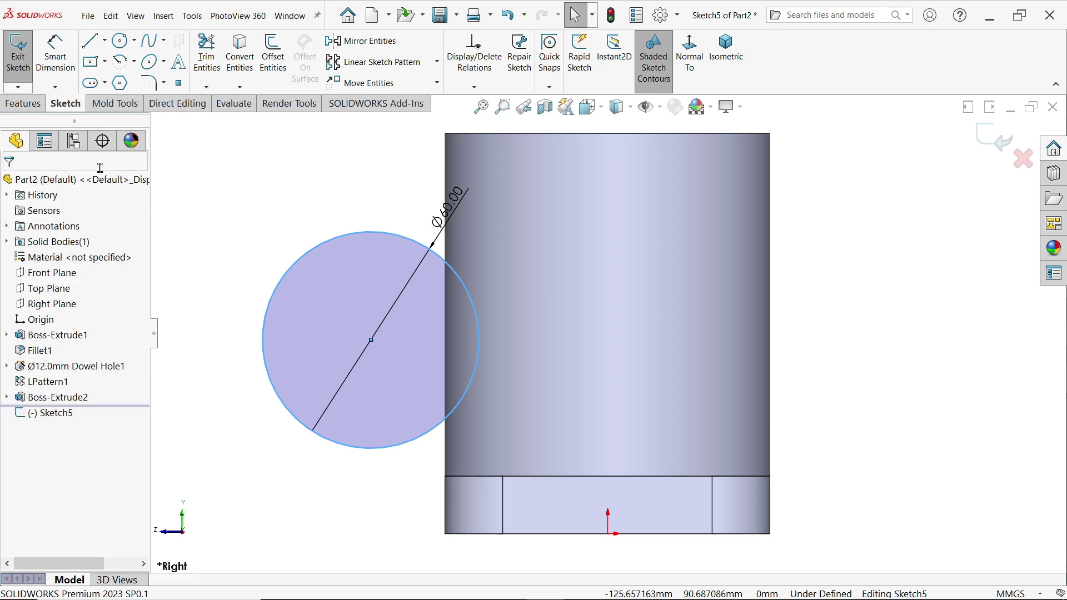
Dimension the circle's center 50 mm vertically above the origin.
left_click(58, 64)
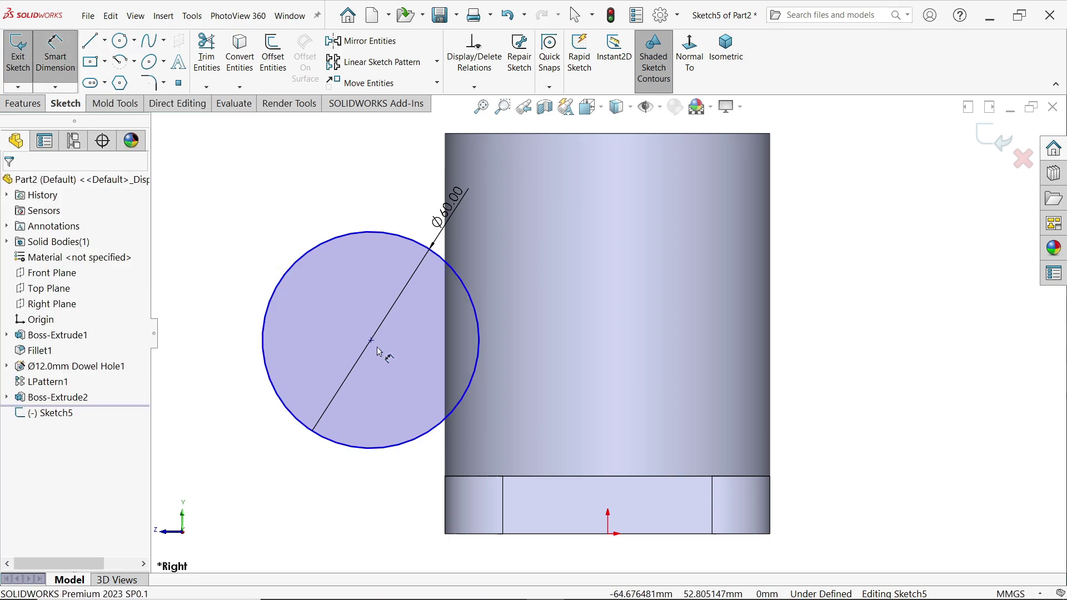
left_click(372, 342)
scroll(608, 334, "down", 2)
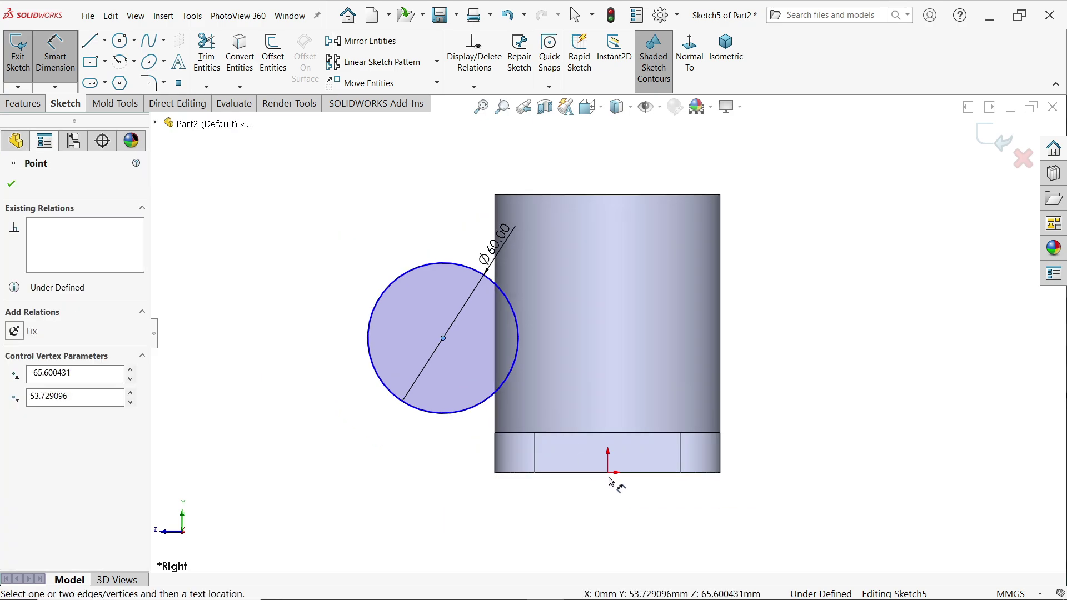
left_click(608, 474)
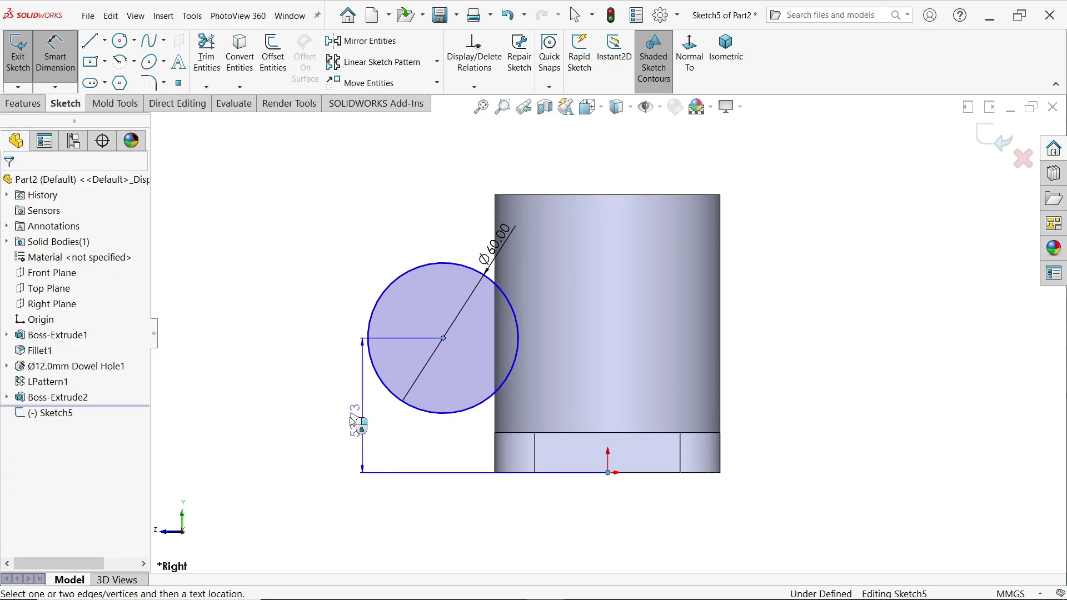
left_click(329, 420)
type("50")
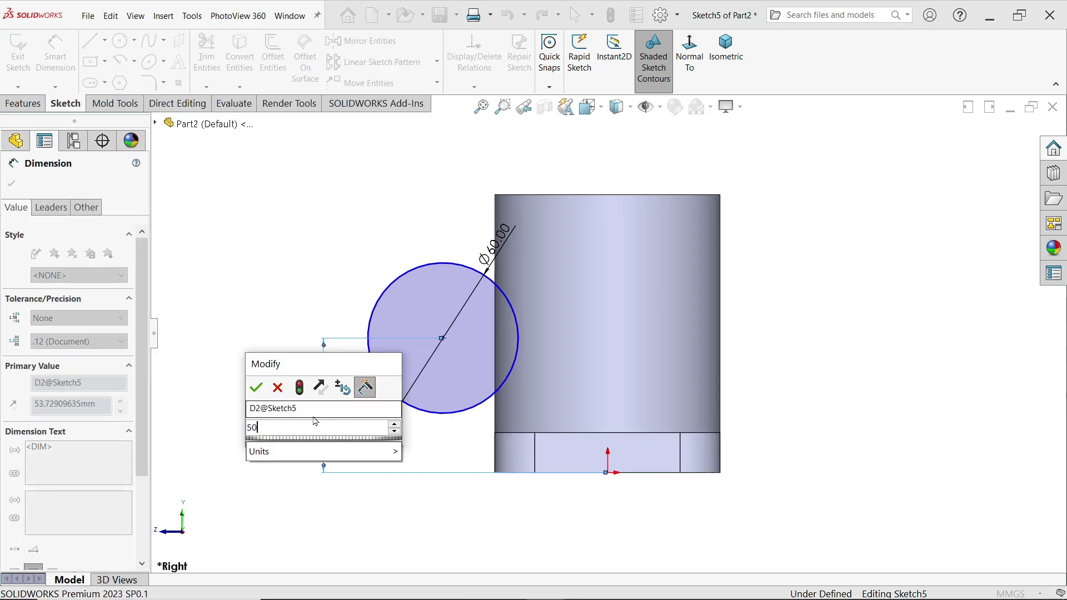
left_click(256, 388)
Give the circle center's 50 mm height dimension a Symmetric tolerance of 0.02 mm.
left_click(78, 318)
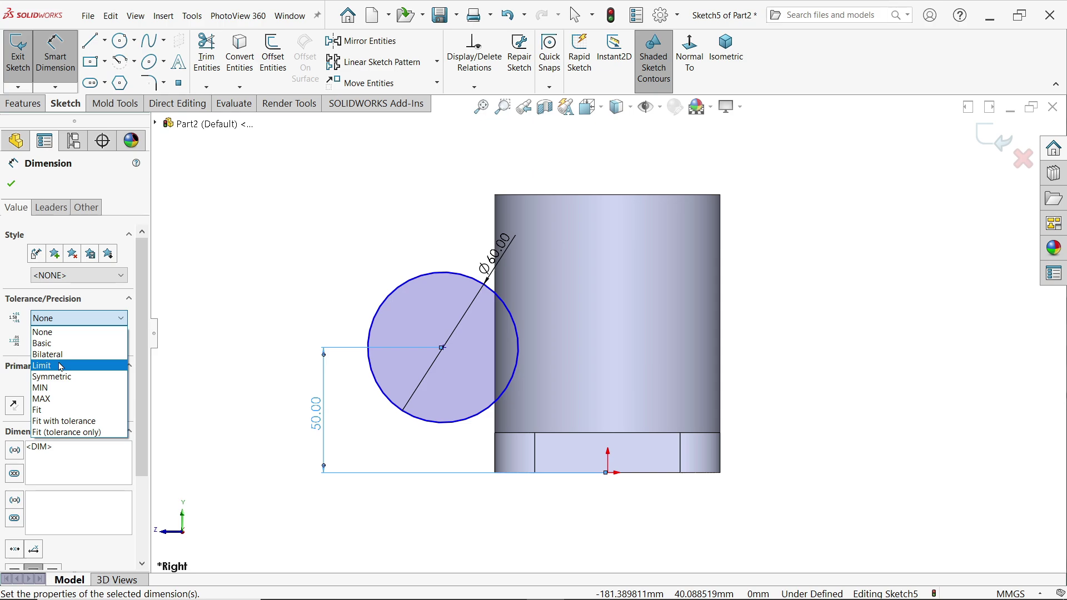
left_click(62, 366)
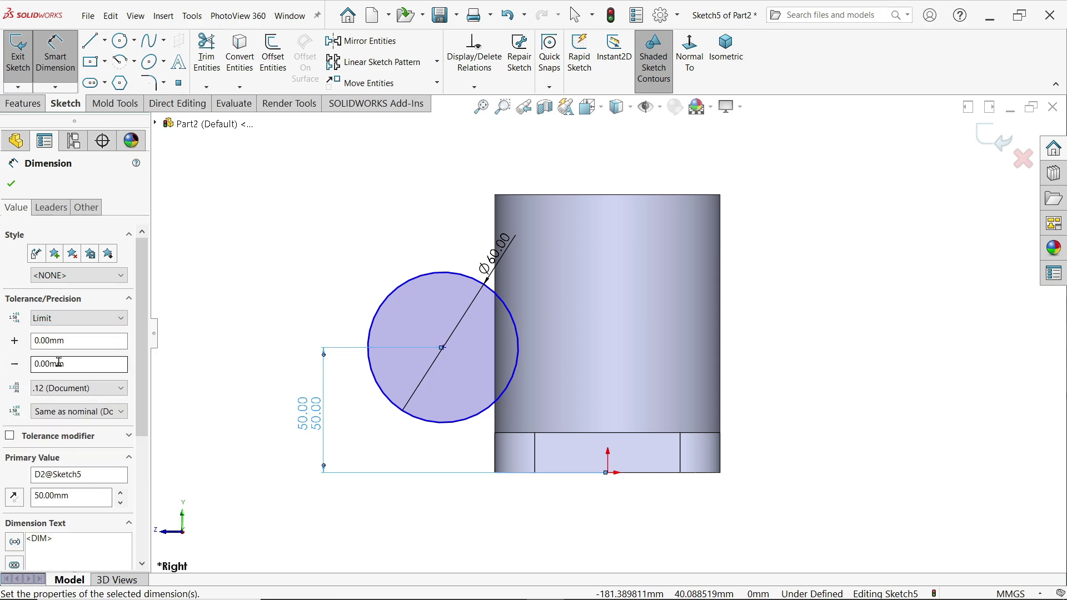
left_click(72, 318)
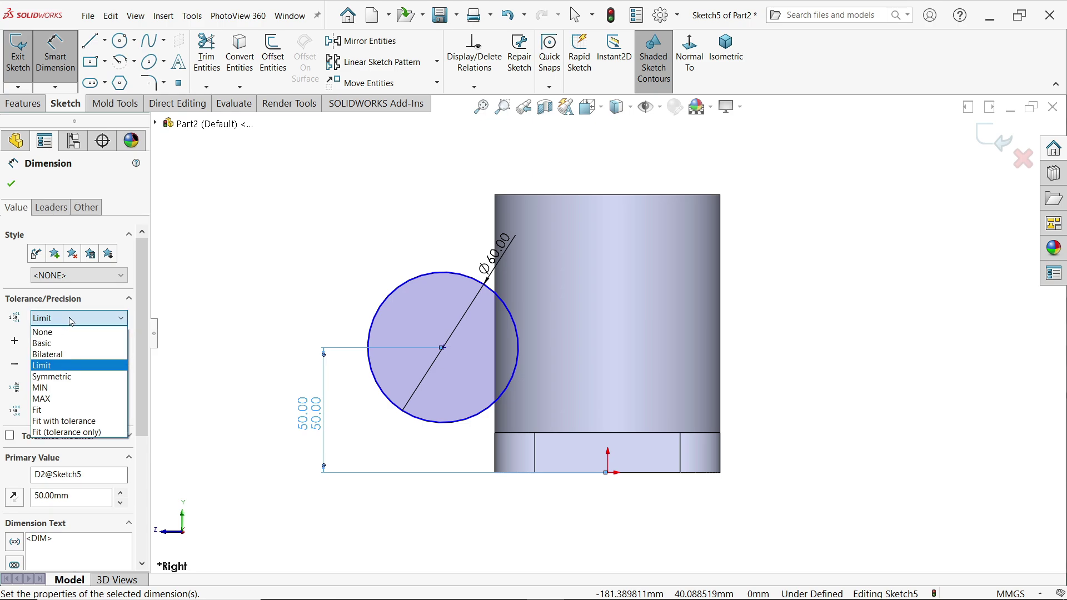
left_click(66, 377)
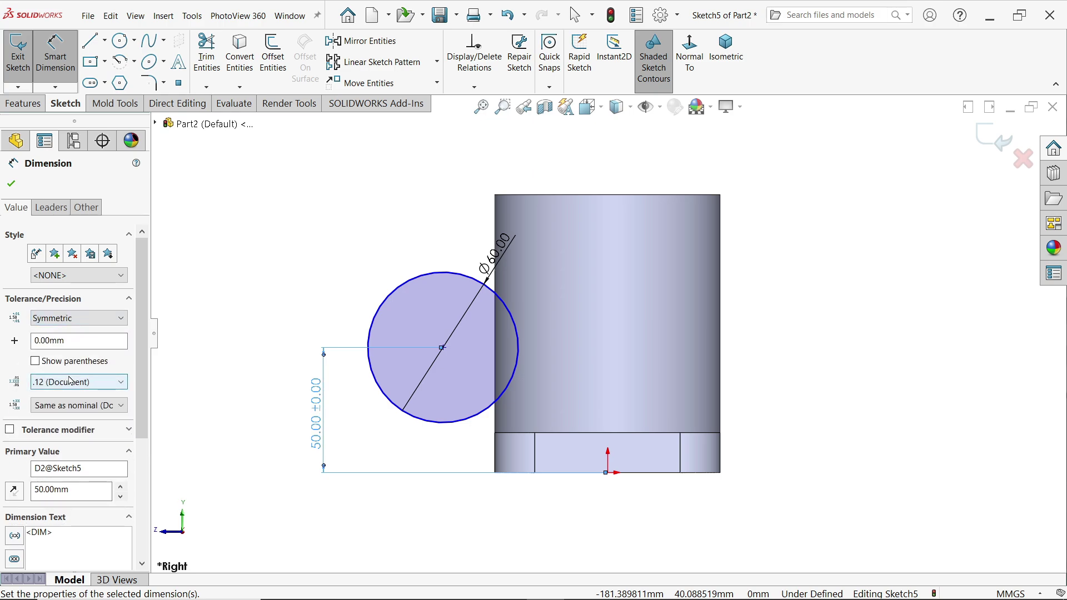
left_click_drag(81, 340, 25, 330)
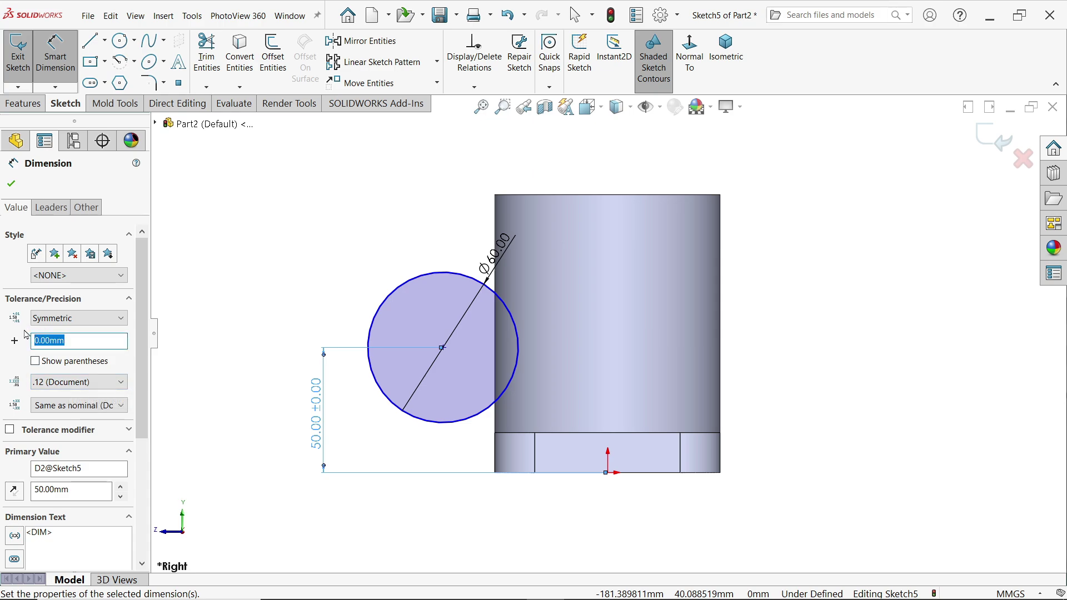
type("0.")
scroll(150, 349, "down", 1)
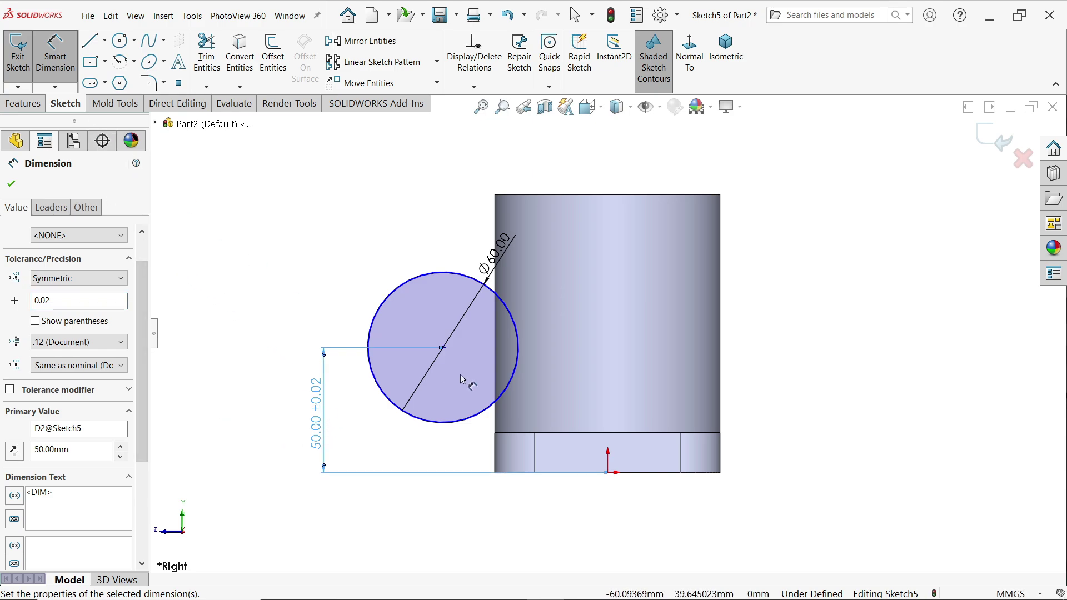
Dimension the circle's center 45 mm horizontally from the origin.
left_click(516, 370)
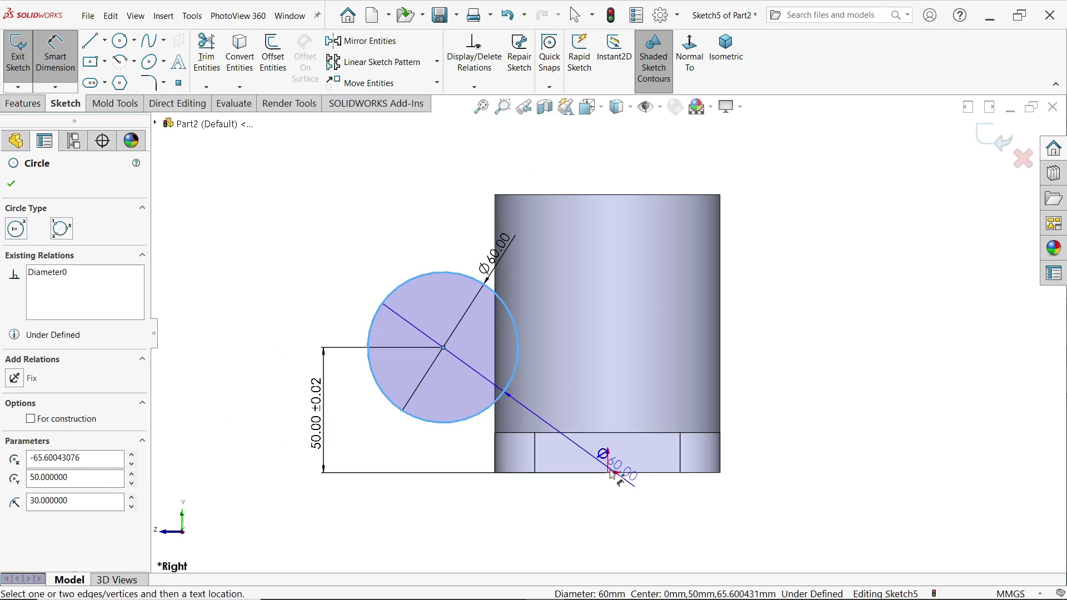
left_click(608, 473)
left_click(529, 499)
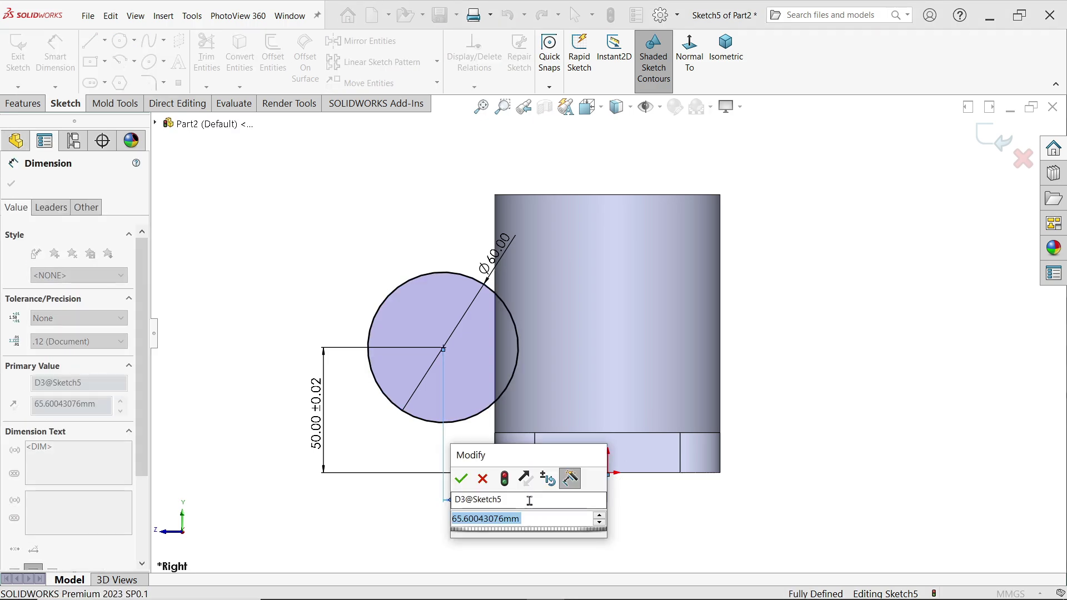
type("65.6")
left_click(461, 478)
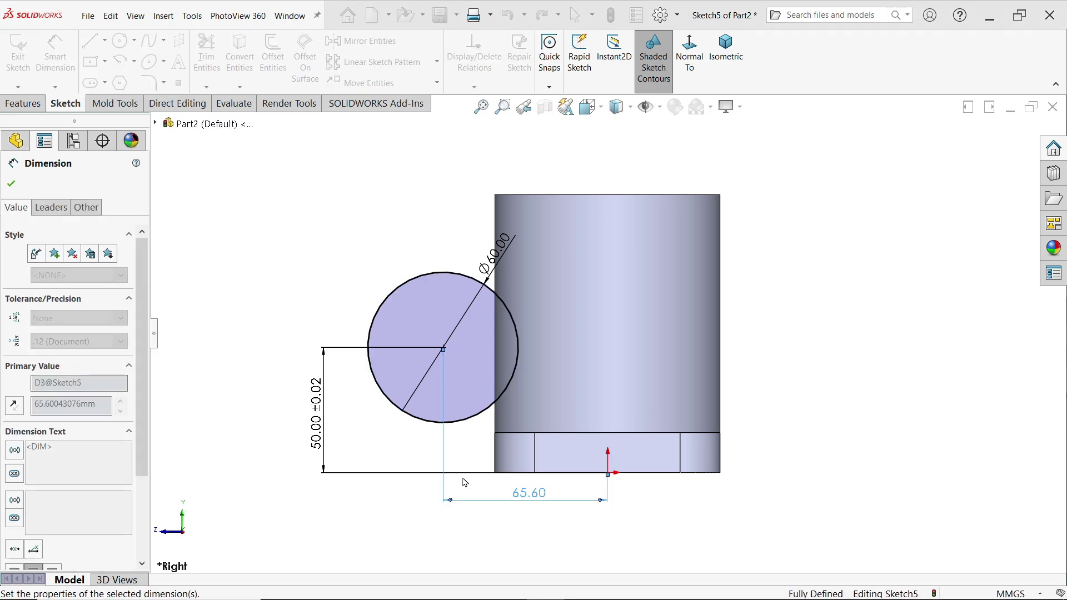
Extrude the 60 mm circle 110 mm using Mid Plane, merged with the body, and check the resulting side cylinder.
mouse_move(286, 243)
middle_mouse_down()
mouse_move(347, 251)
mouse_move(350, 300)
middle_mouse_up()
left_click(23, 102)
left_click(30, 72)
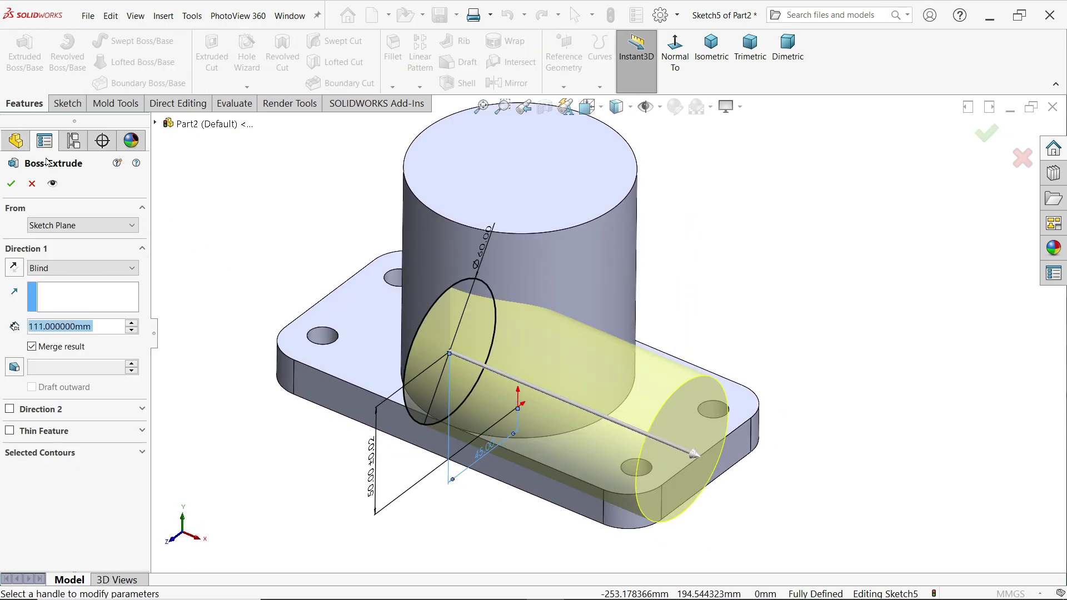
left_click(49, 269)
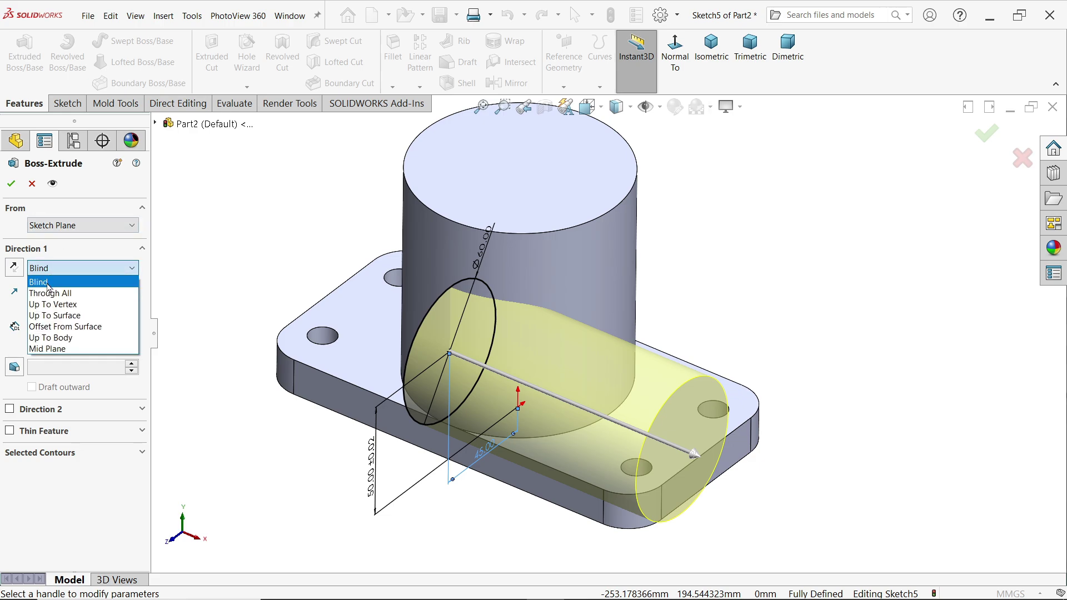
left_click(49, 349)
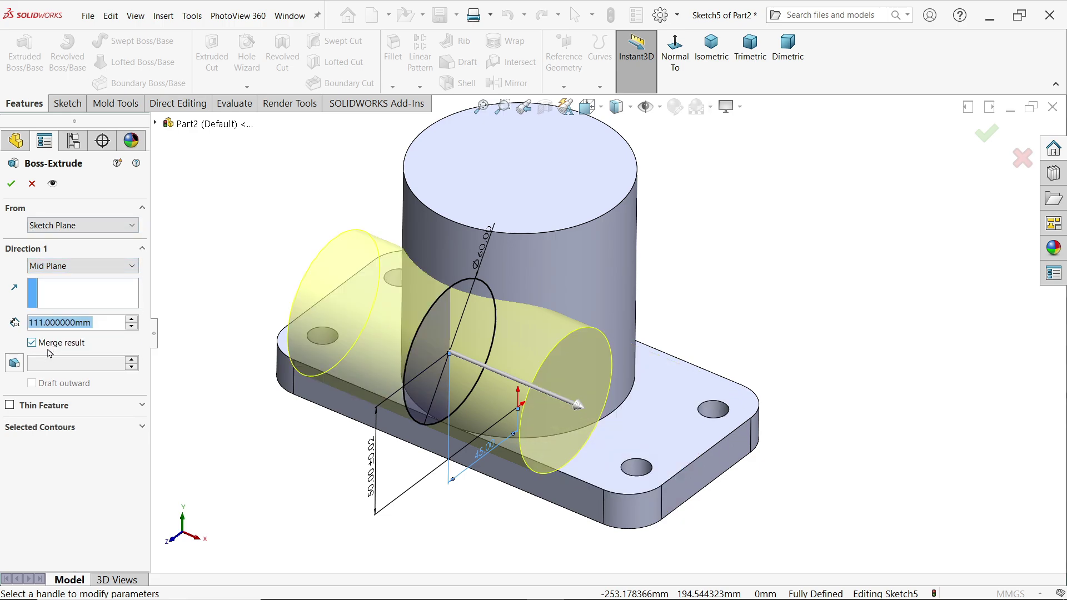
type("110")
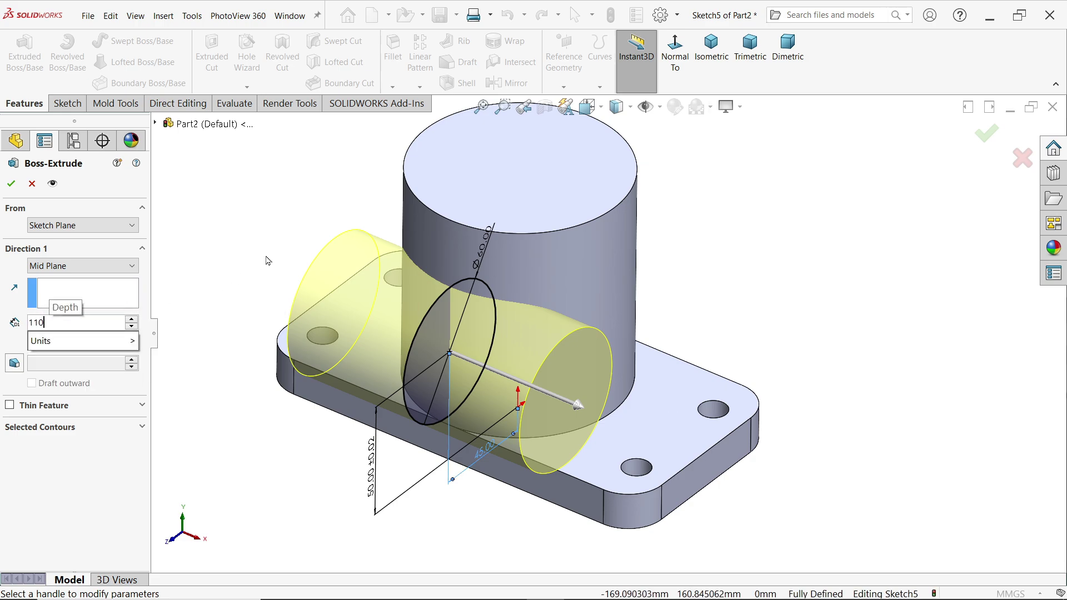
key("Return")
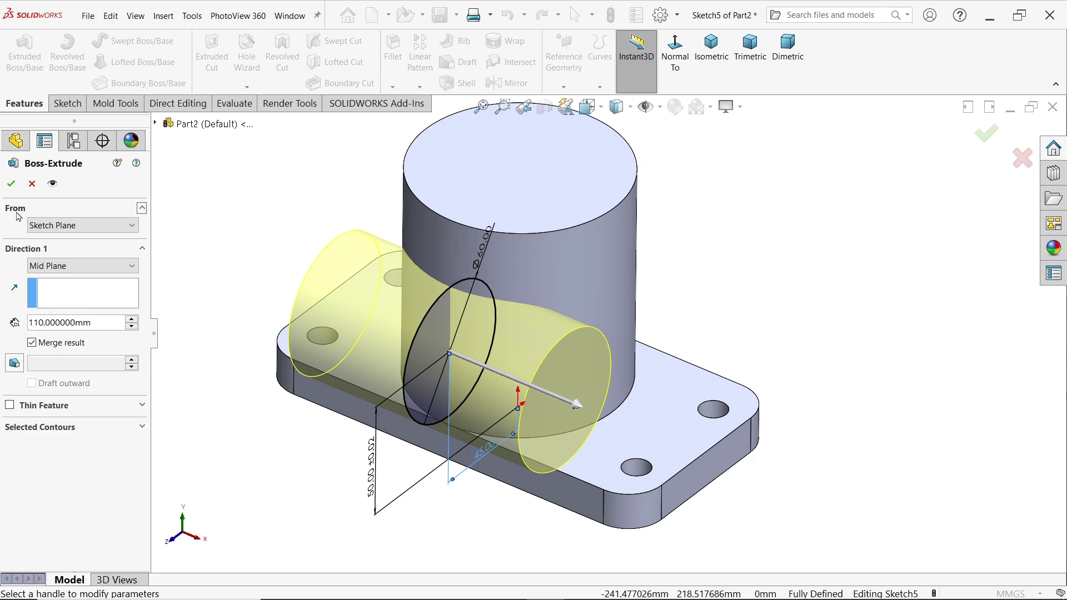
left_click(10, 183)
mouse_move(285, 285)
middle_mouse_down()
mouse_move(327, 172)
mouse_move(283, 246)
middle_mouse_up()
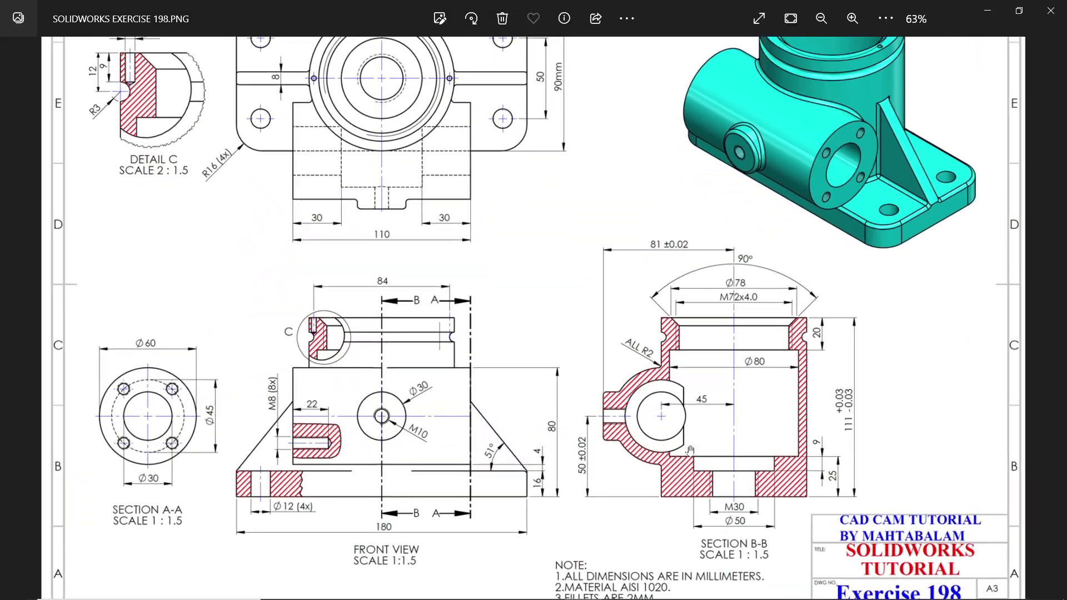
Examine the Exercise 198 drawing's section B-B, top view and front view for the internal bore dimensions, and return to the model.
scroll(717, 345, "up", 3)
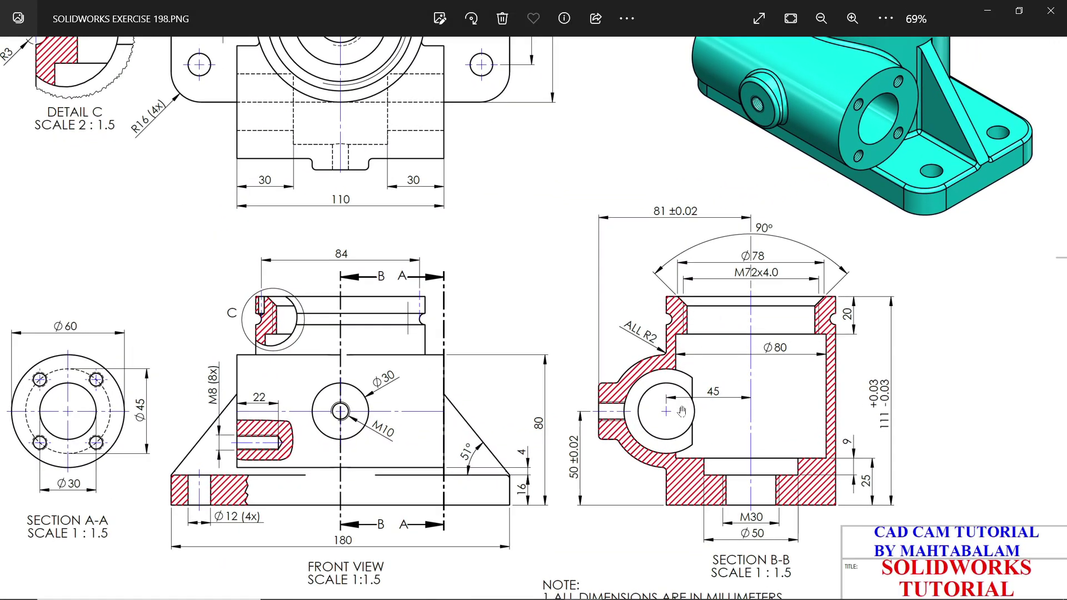
scroll(757, 453, "up", 2)
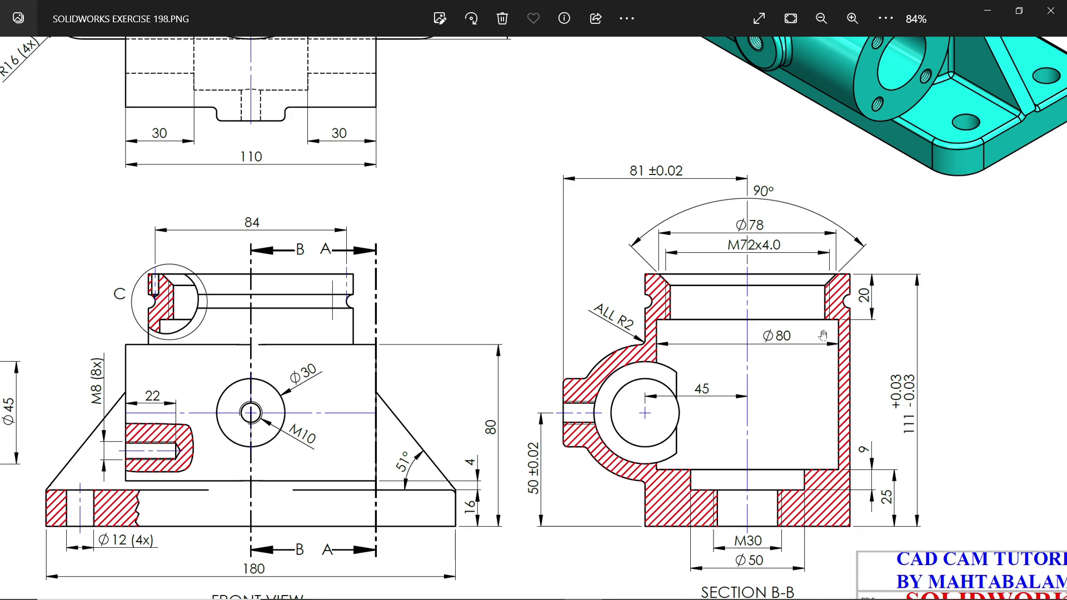
left_click_drag(837, 334, 835, 294)
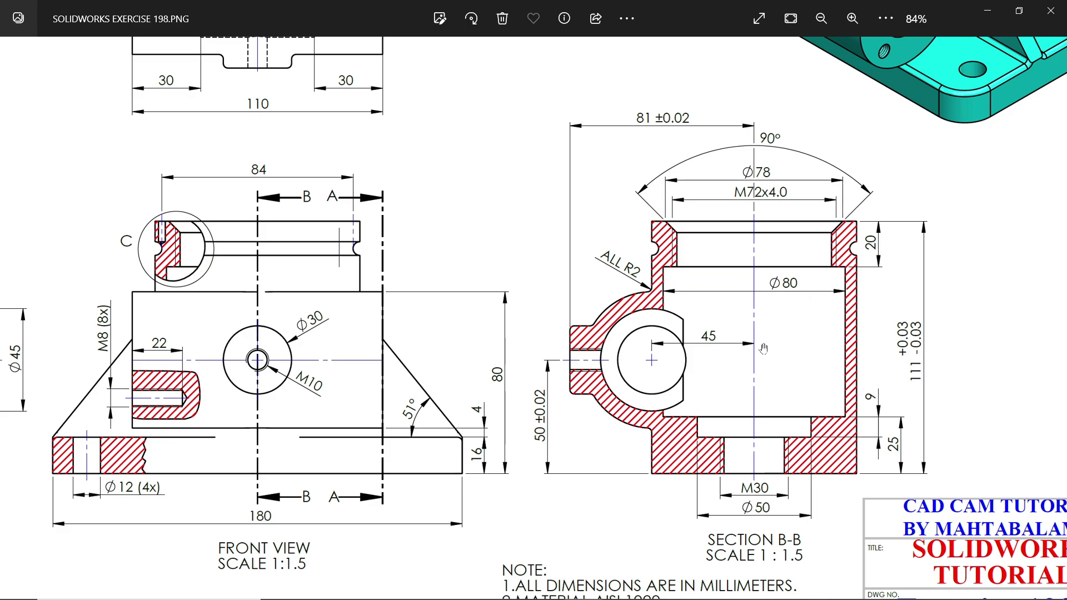
scroll(783, 402, "down", 1)
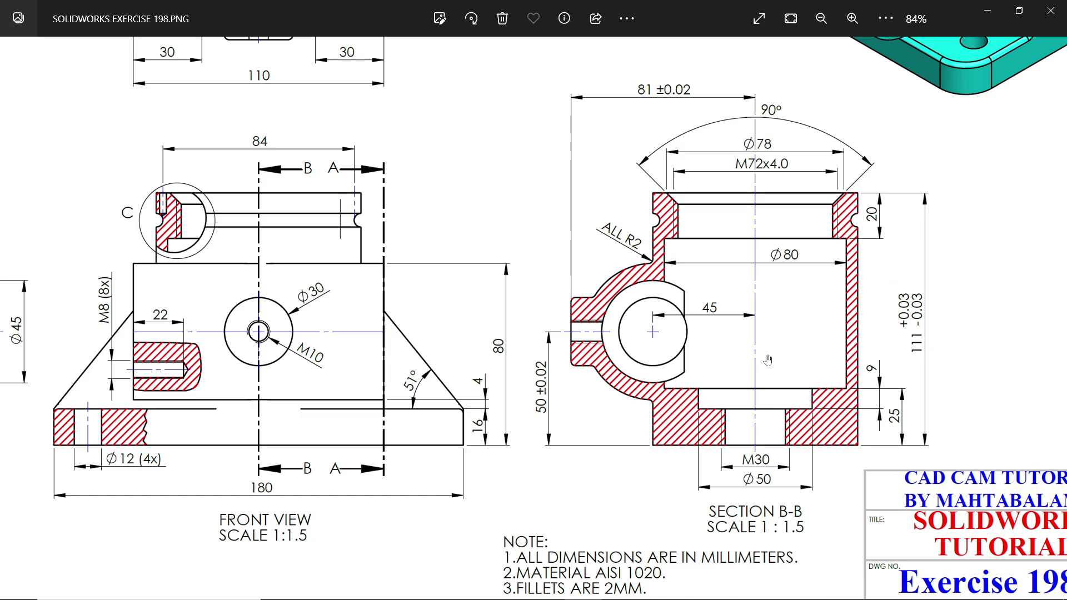
left_click_drag(670, 346, 731, 346)
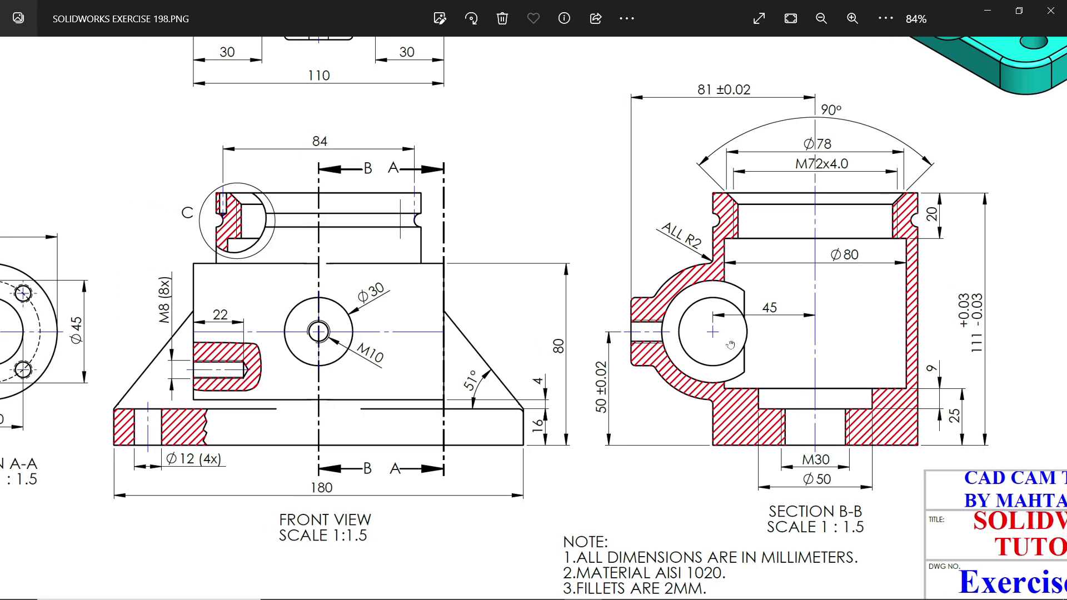
scroll(730, 346, "up", 4)
scroll(730, 346, "left", 3)
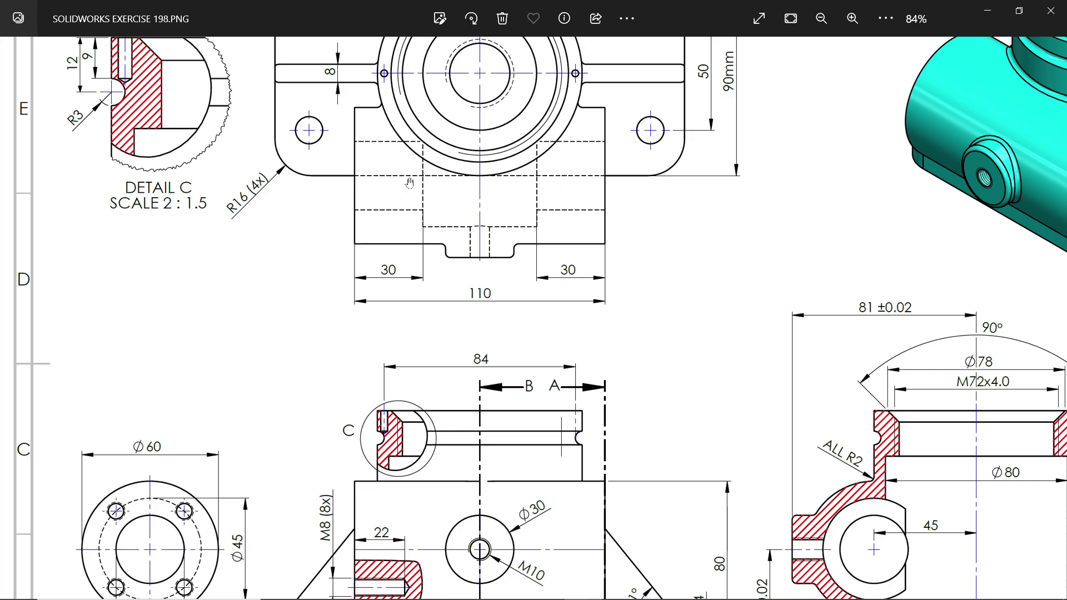
mouse_move(545, 312)
left_mouse_down()
mouse_move(553, 138)
mouse_move(552, 283)
left_mouse_up()
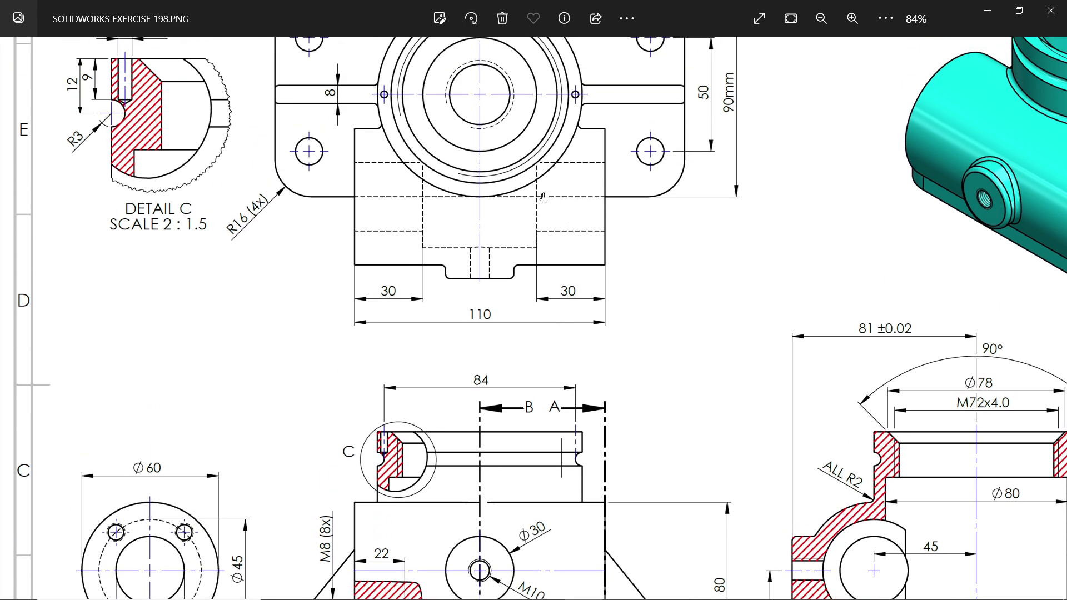
left_click_drag(438, 294, 447, 176)
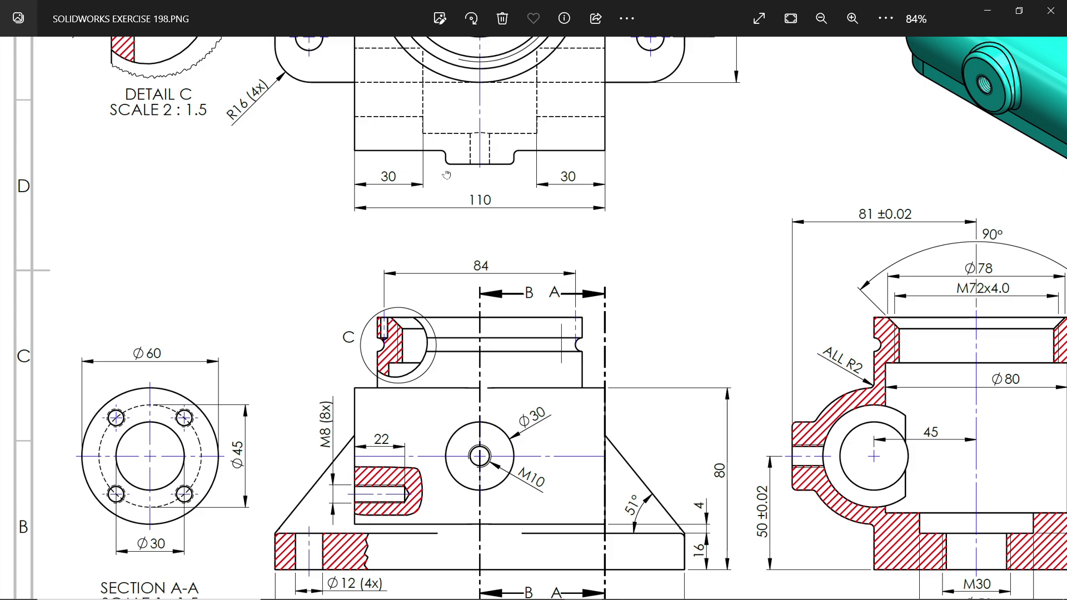
scroll(423, 233, "down", 1)
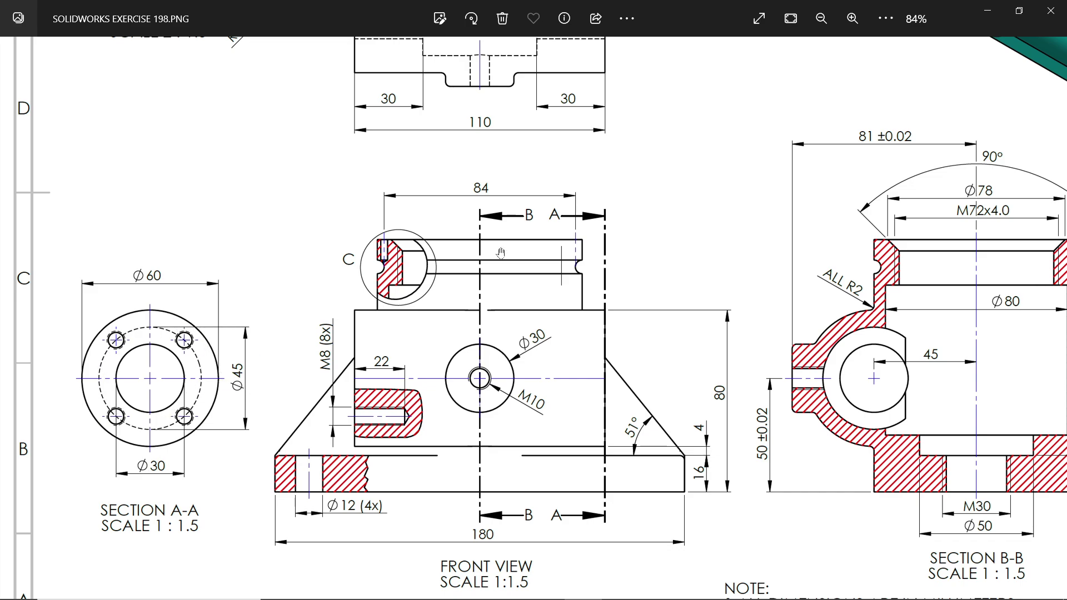
left_click(988, 12)
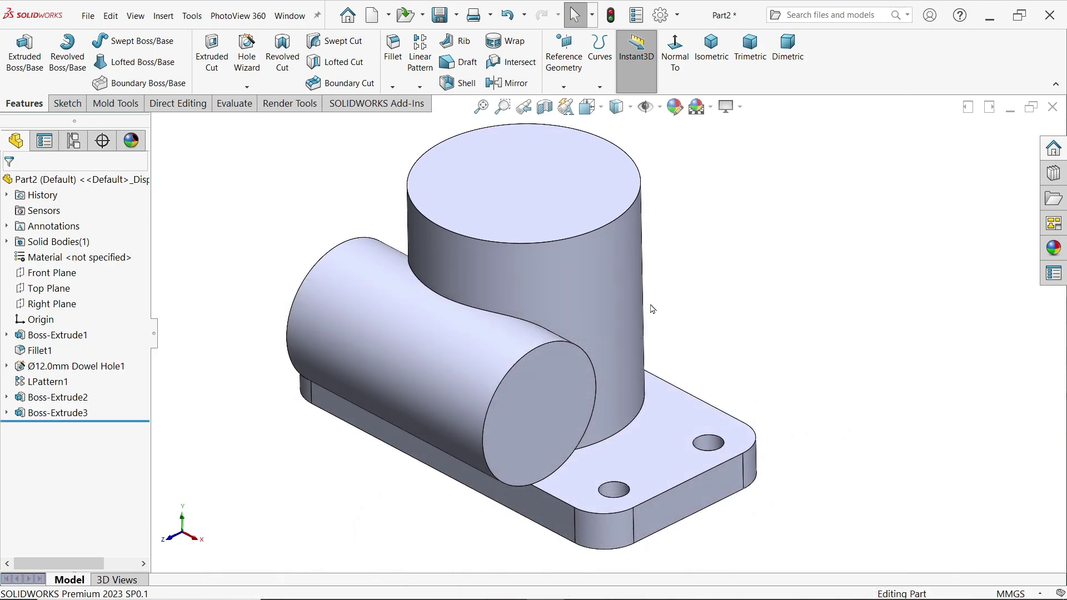
Sketch on the Front Plane a stepped half-profile beside a vertical centerline, about 37 mm wide narrowing to about 27 mm, with a horizontal bottom line.
left_click(56, 273)
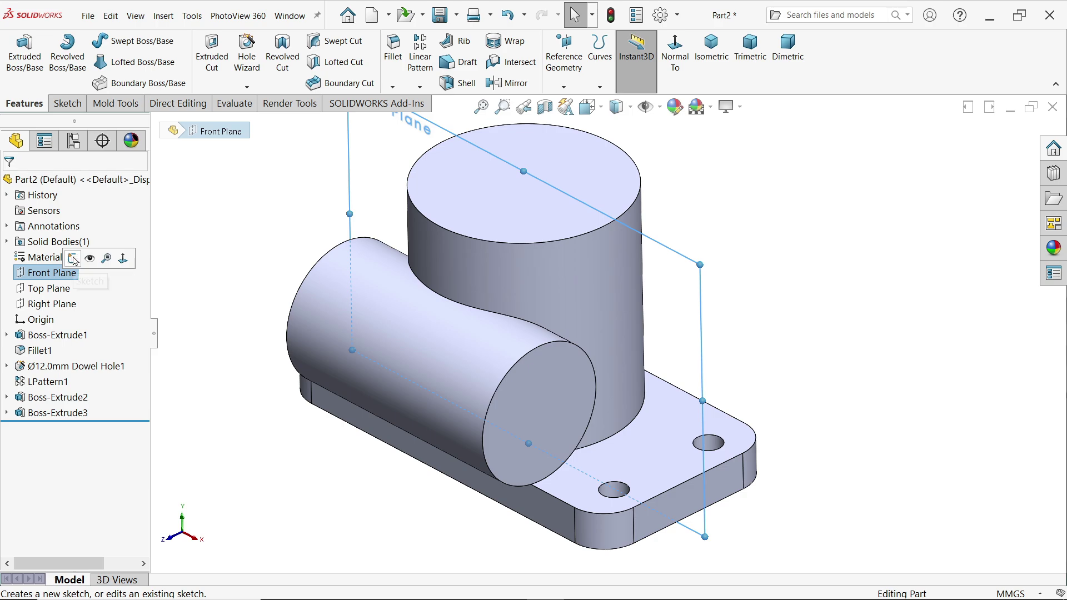
left_click(72, 259)
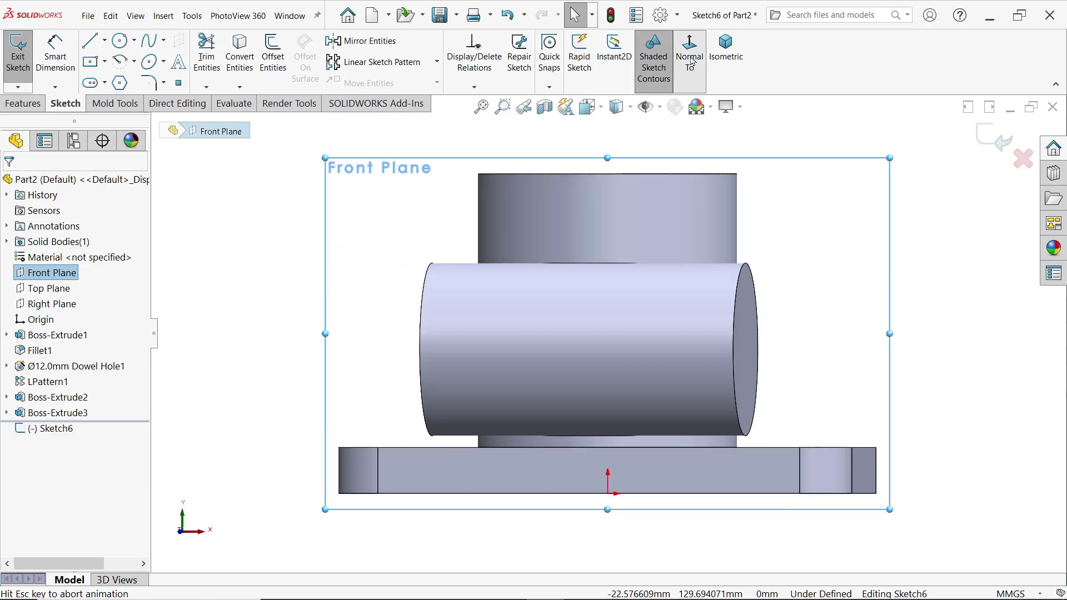
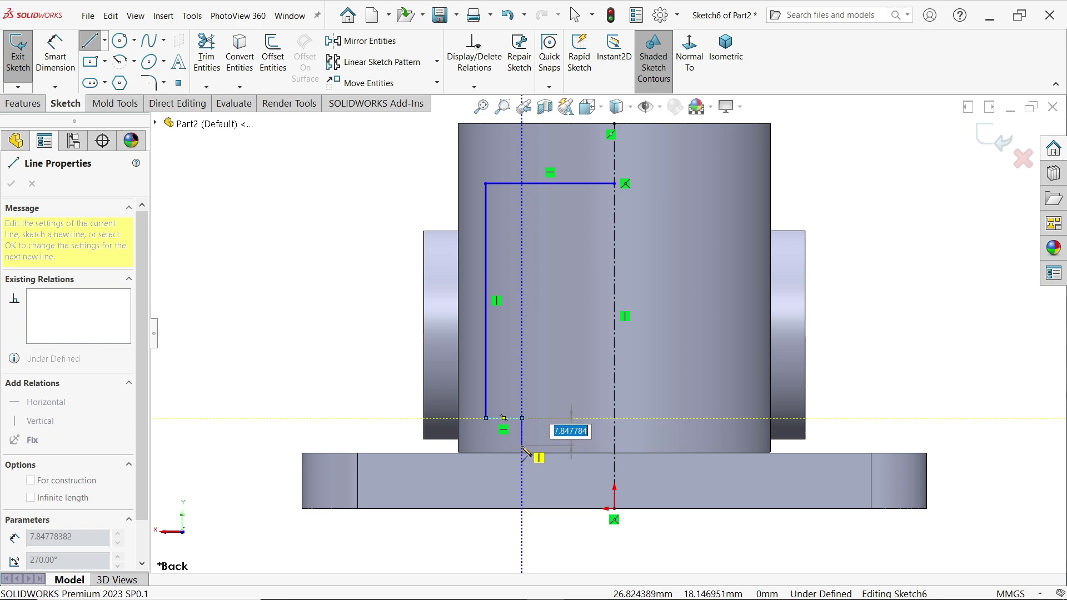
left_click(523, 454)
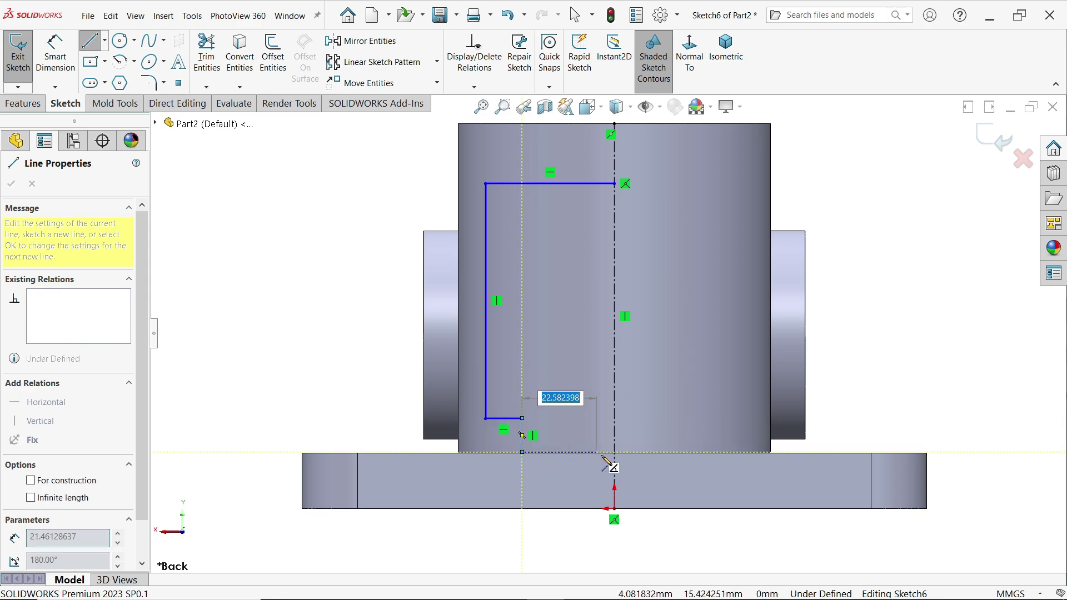
left_click(615, 454)
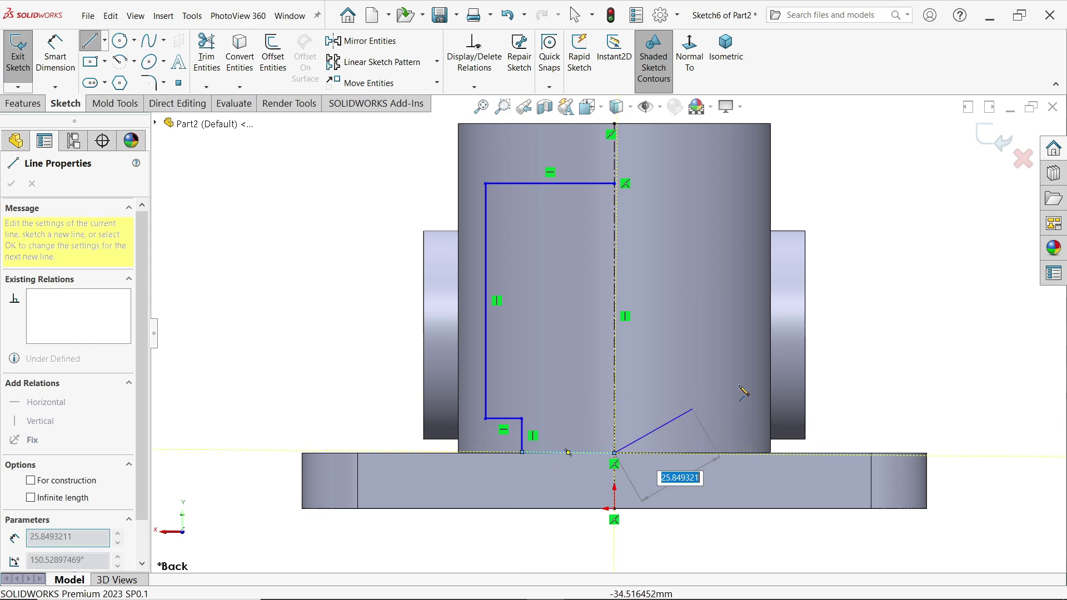
right_click(744, 335)
left_click(773, 388)
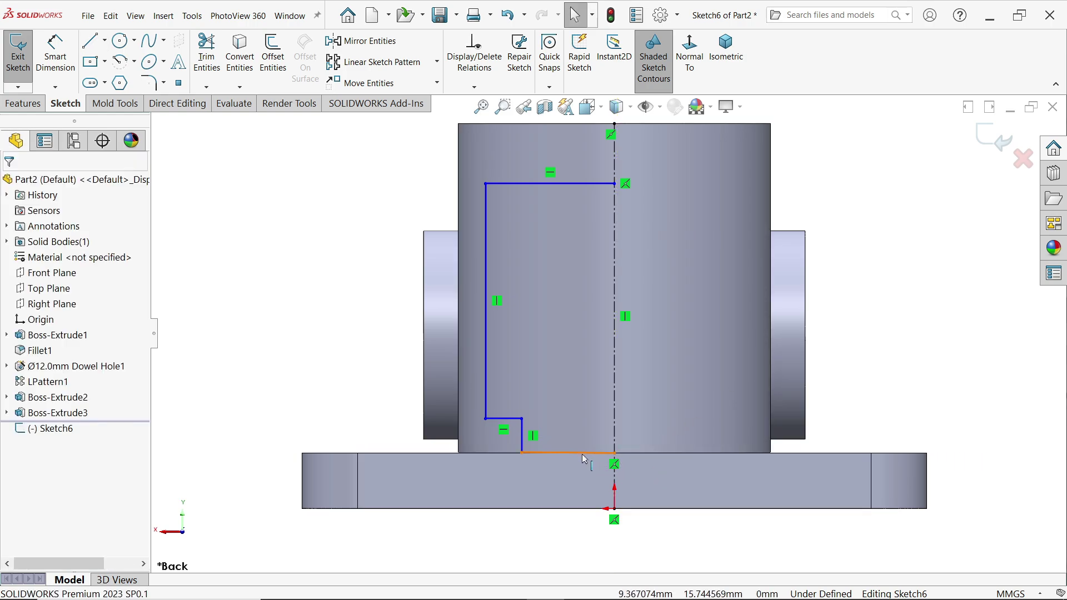
left_click(582, 454)
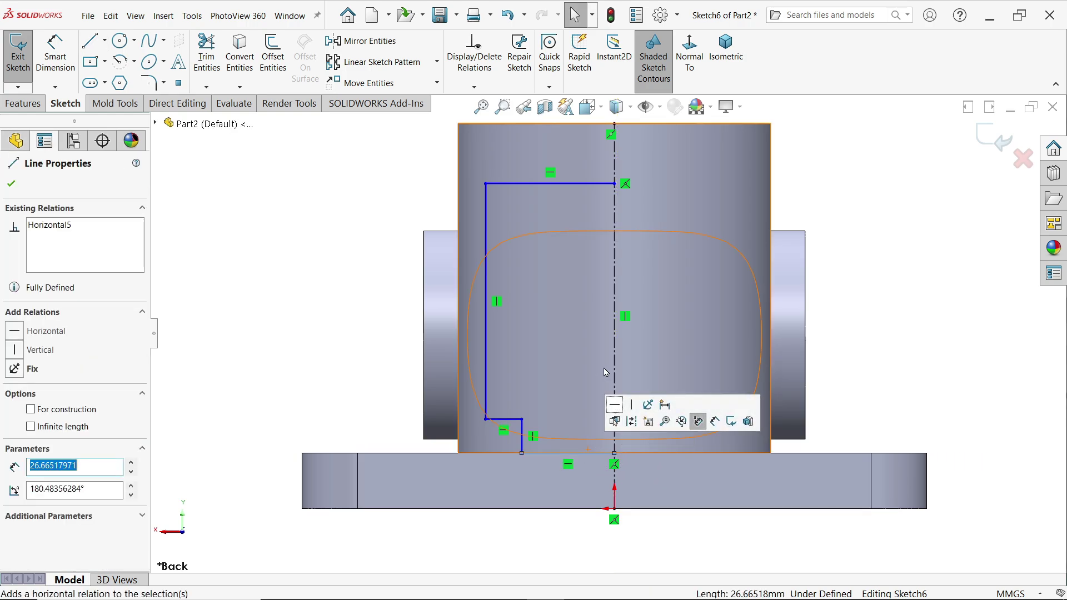
left_click(615, 405)
Dimension the bore profile's upper horizontal line 20 mm below the top edge of the vertical cylinder.
left_click(55, 55)
key("f")
scroll(549, 234, "down", 2)
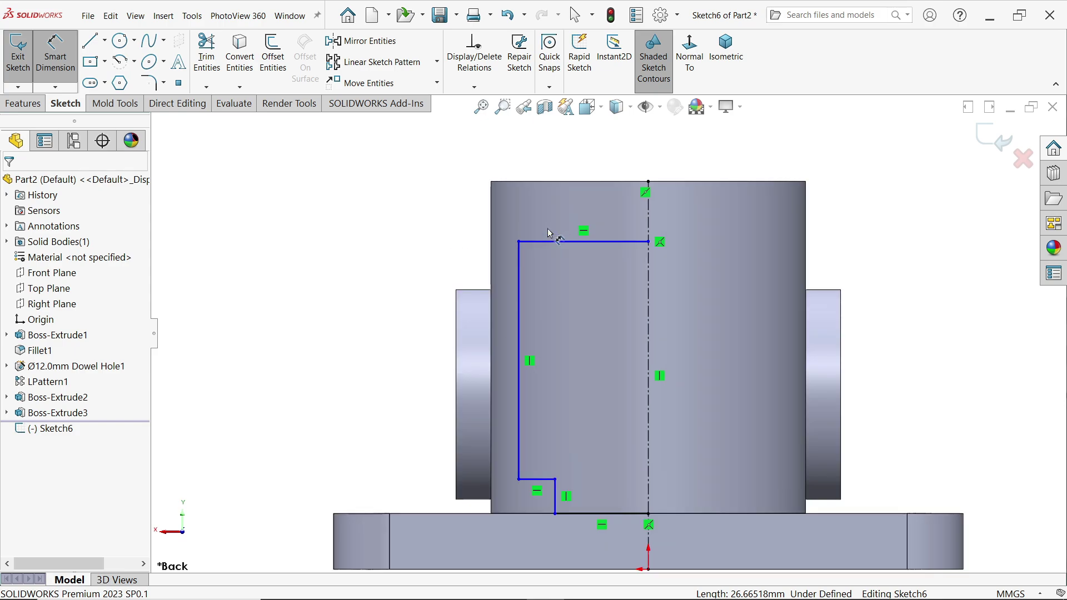
left_click(550, 243)
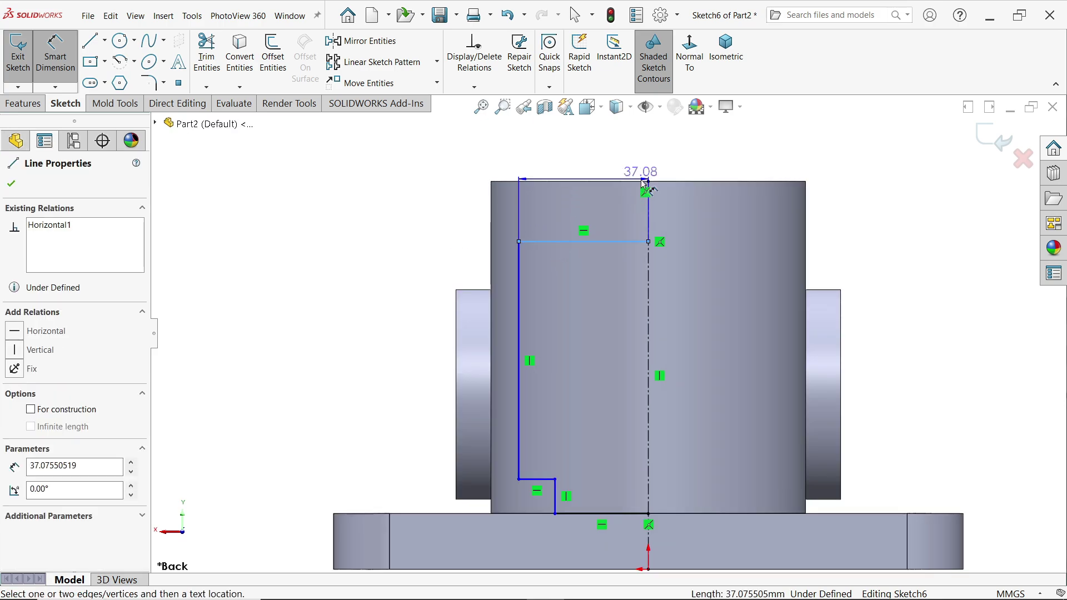
left_click(643, 184)
left_click(452, 215)
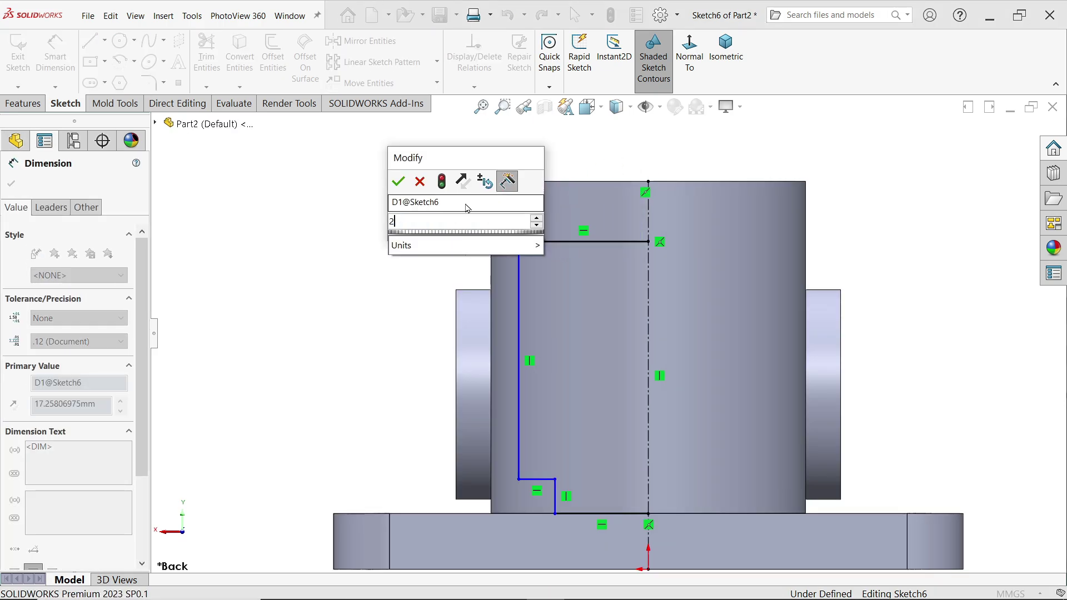
type("20")
key("Return")
Add a driven dimension between the profile's lowest horizontal line and the base plate's bottom edge.
scroll(600, 432, "up", 1)
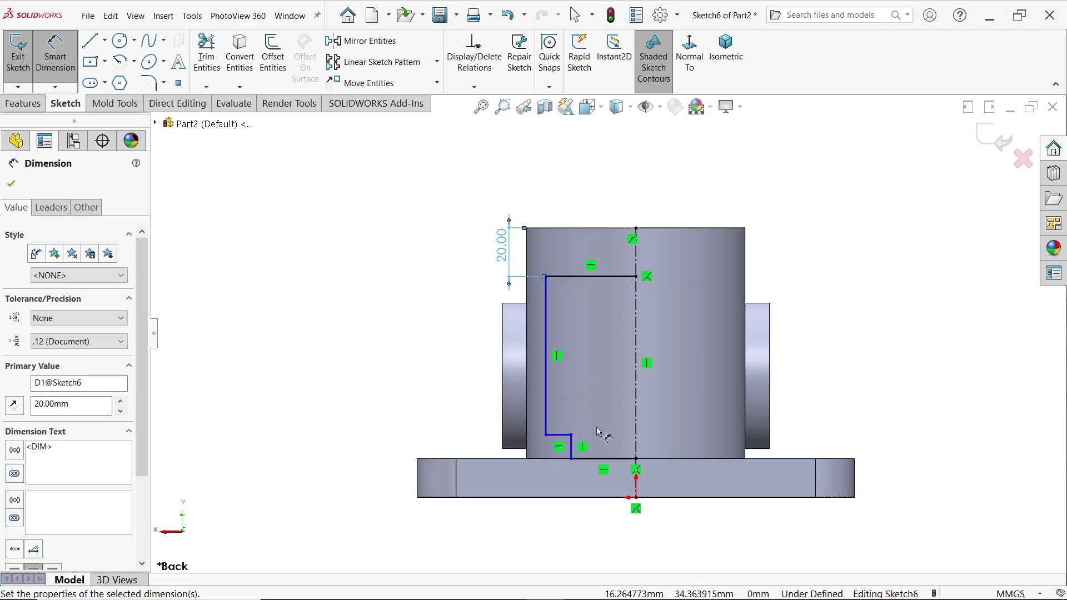
scroll(608, 439, "down", 3)
left_click(623, 422)
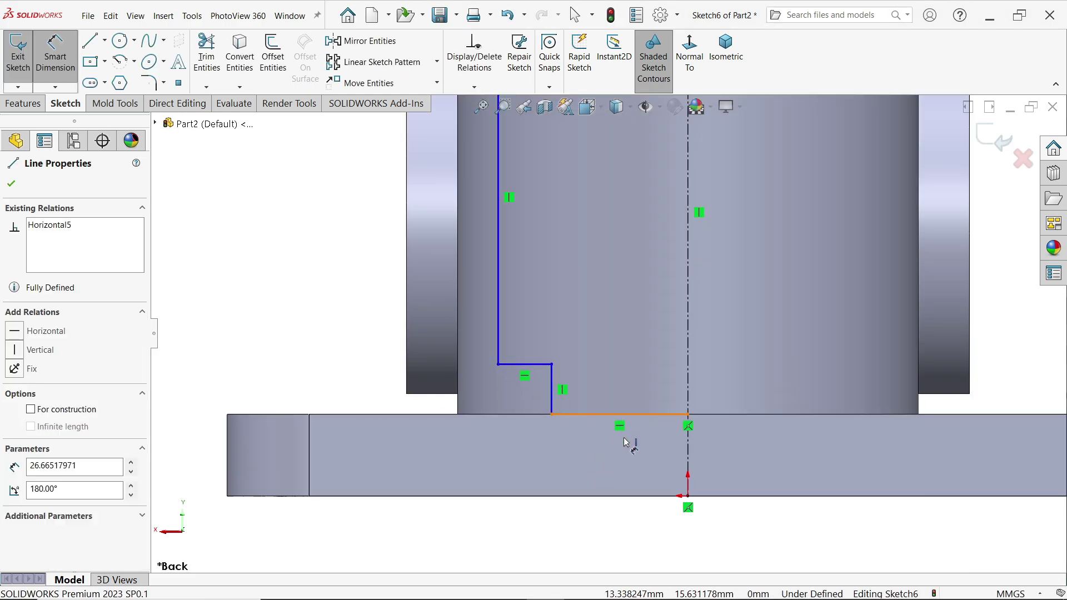
left_click(614, 495)
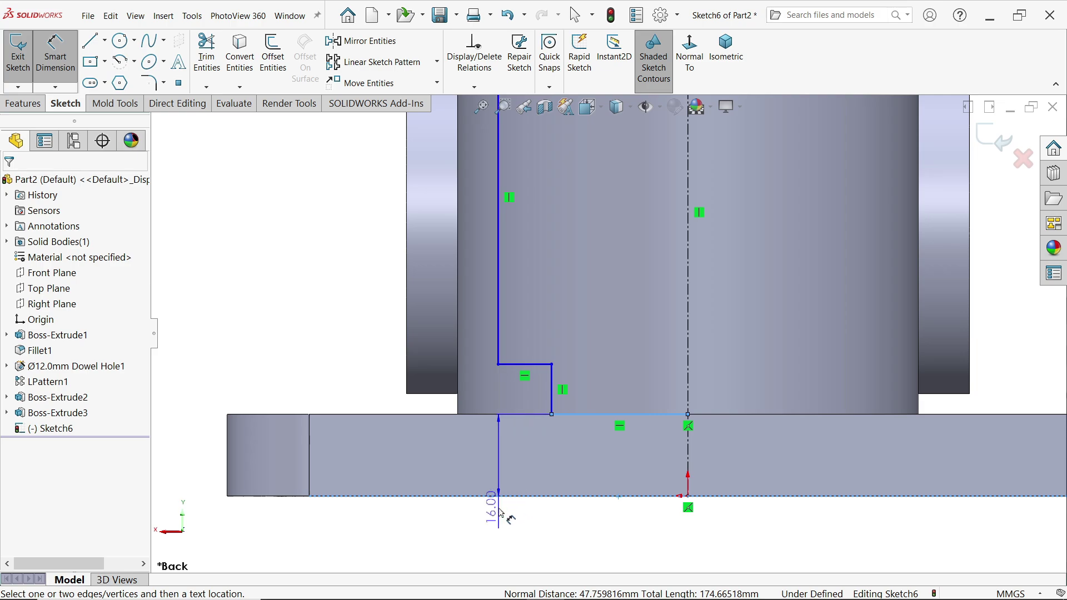
left_click(489, 520)
left_click(573, 173)
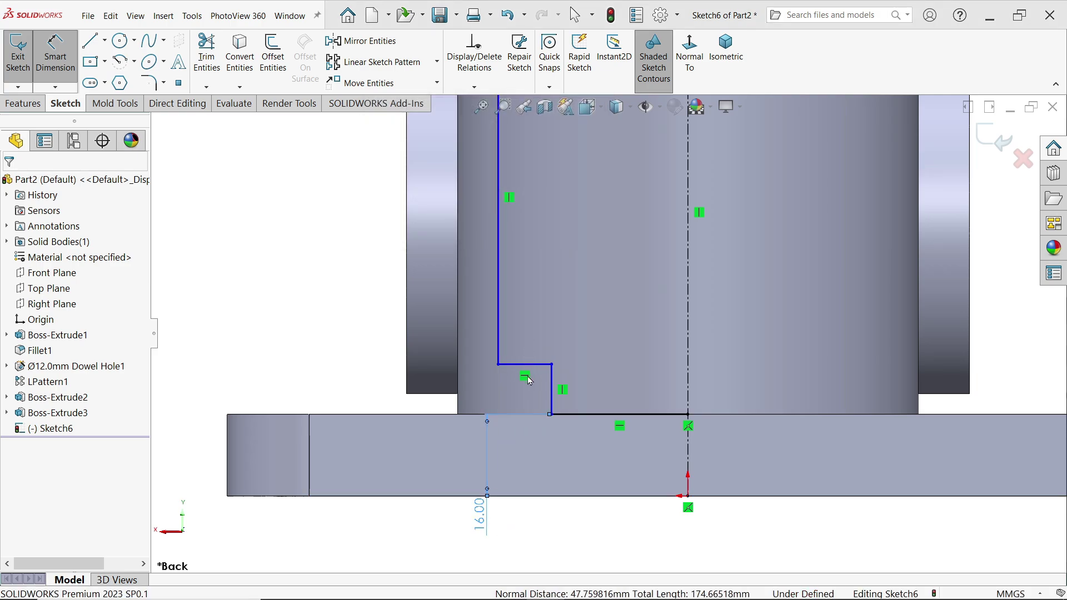
Dimension the profile's horizontal step line 25 mm above the base plate's bottom edge.
left_click(535, 364)
left_click(547, 499)
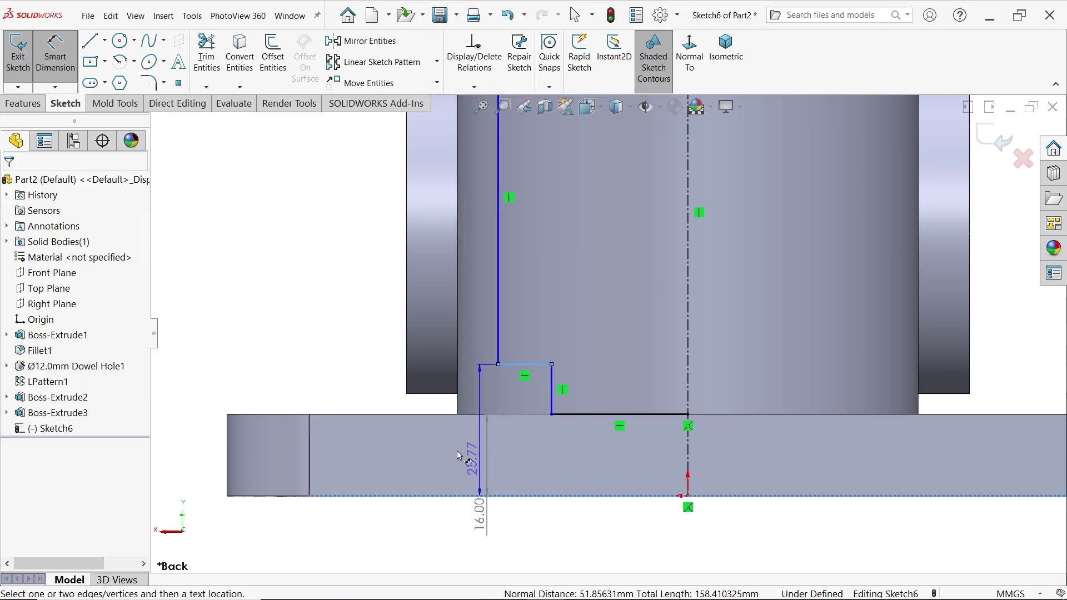
left_click(324, 396)
type("25")
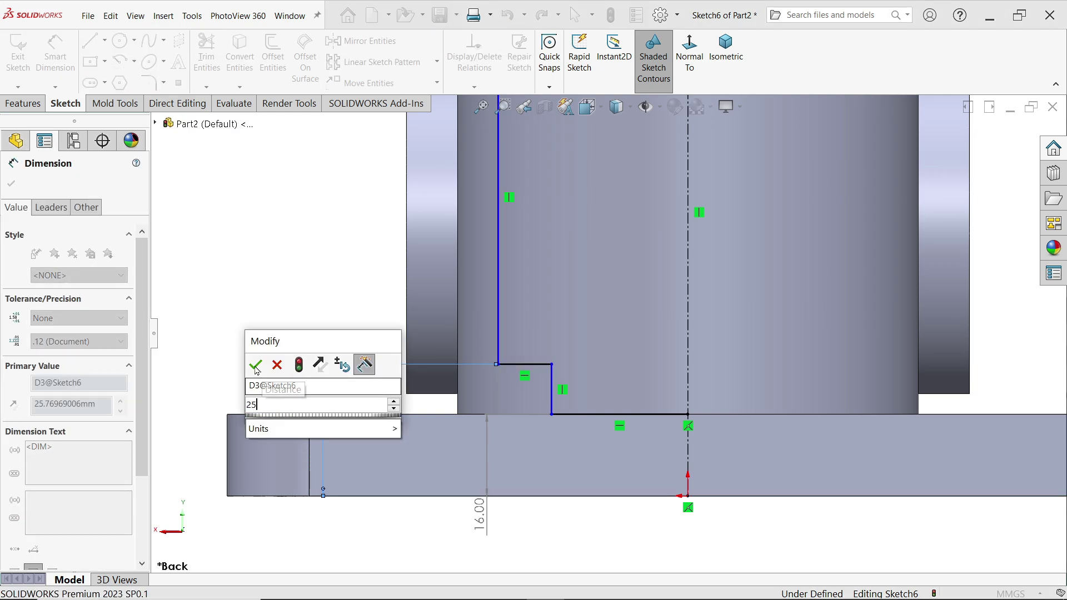
key("Return")
Dimension the short vertical line of the narrow lower portion as a 50 mm diameter about the centerline.
left_click(554, 399)
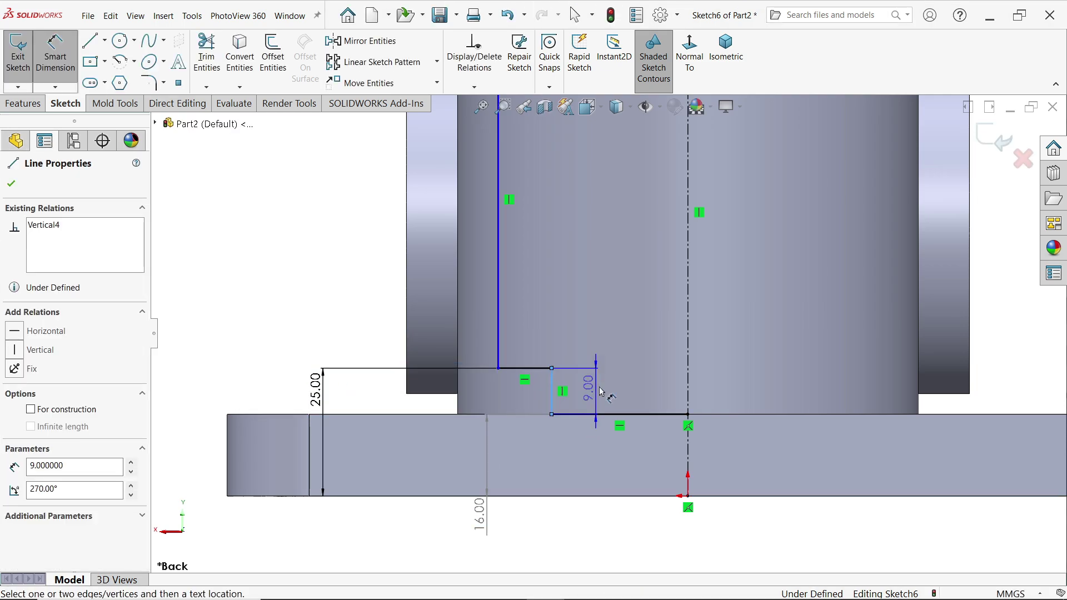
left_click(689, 386)
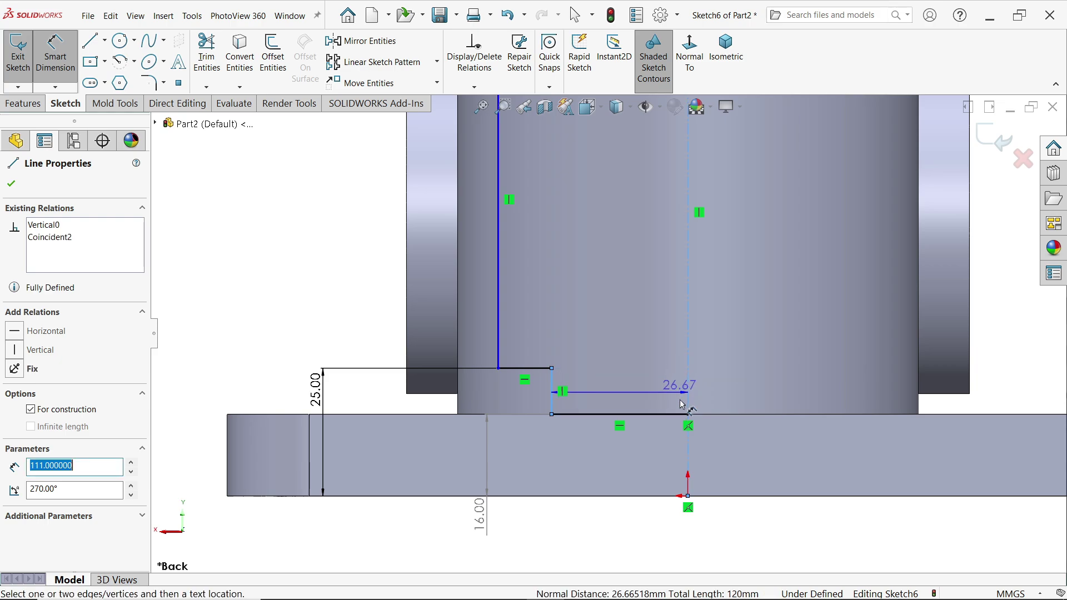
scroll(758, 443, "up", 3)
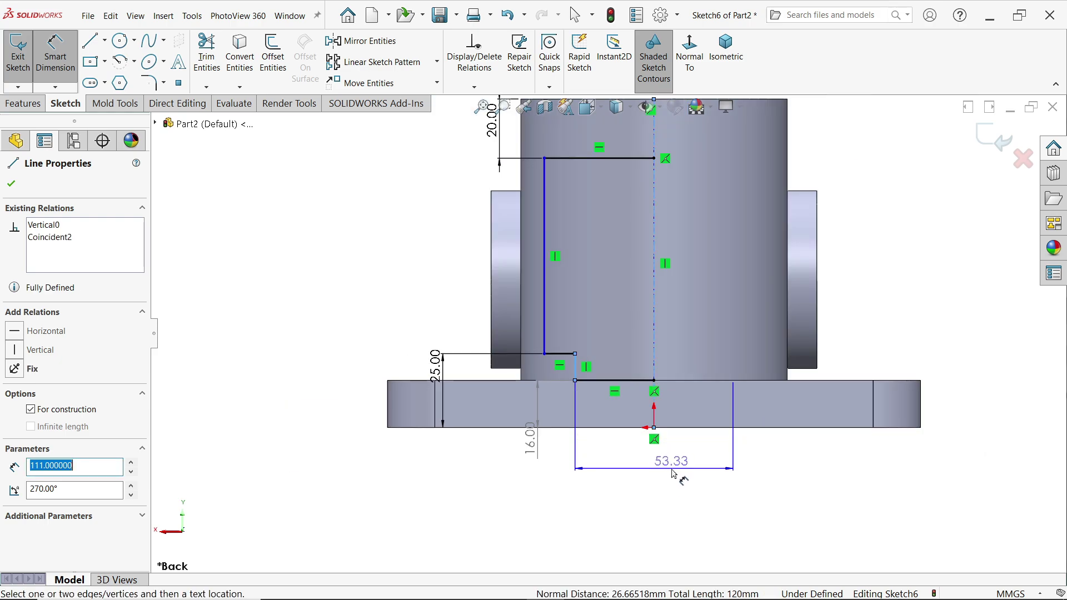
left_click(679, 472)
type("5")
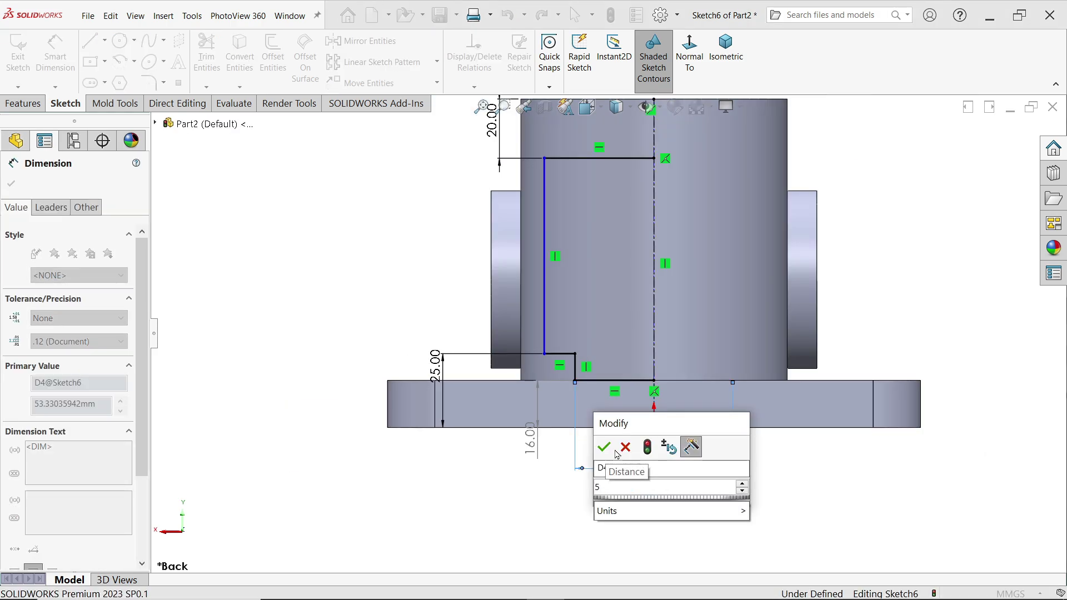
type("0")
left_click(604, 447)
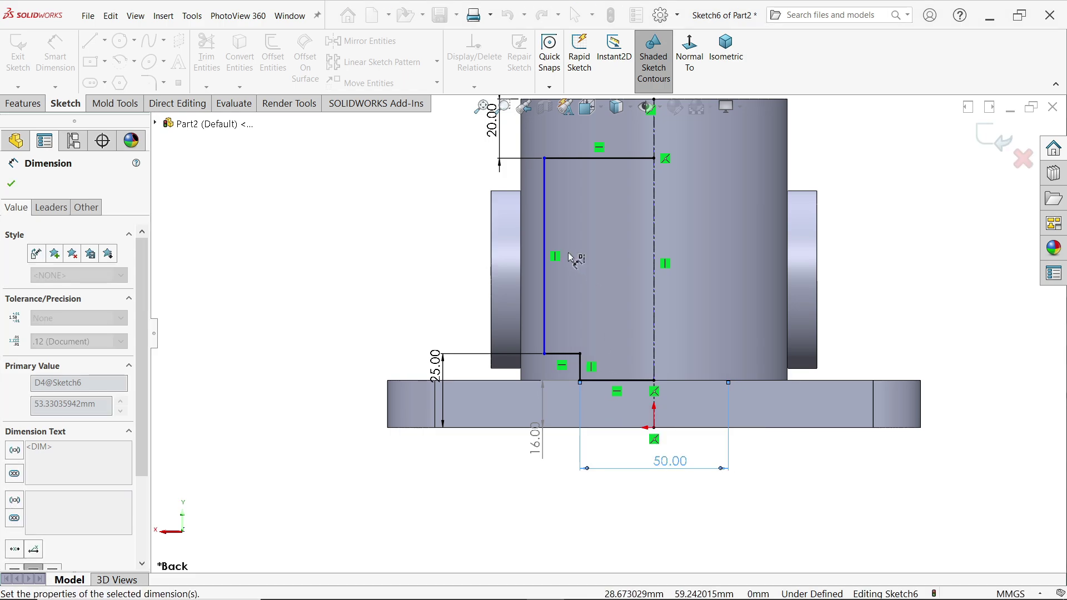
Dimension the long vertical line of the wide upper portion as an 80 mm diameter about the centerline.
left_click(548, 245)
left_click(607, 244)
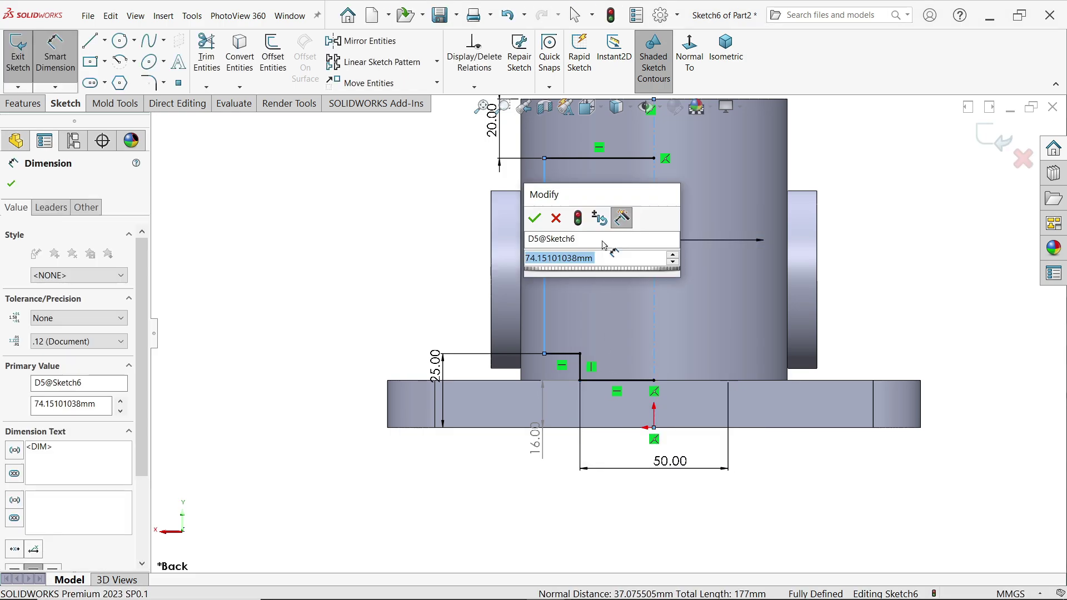
type("80")
key("Return")
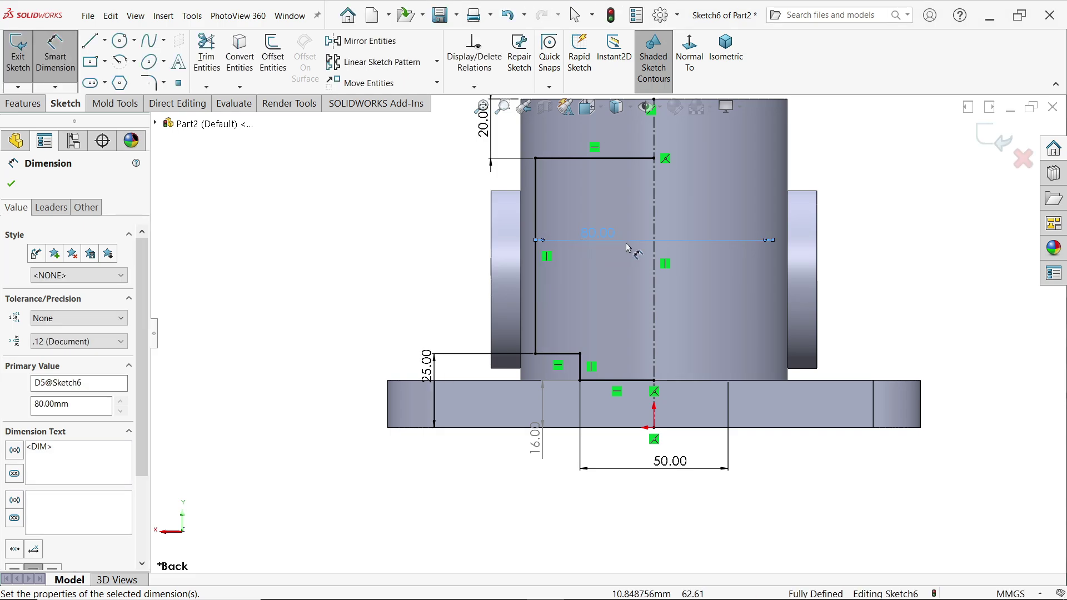
scroll(638, 189, "up", 3)
scroll(640, 161, "down", 2)
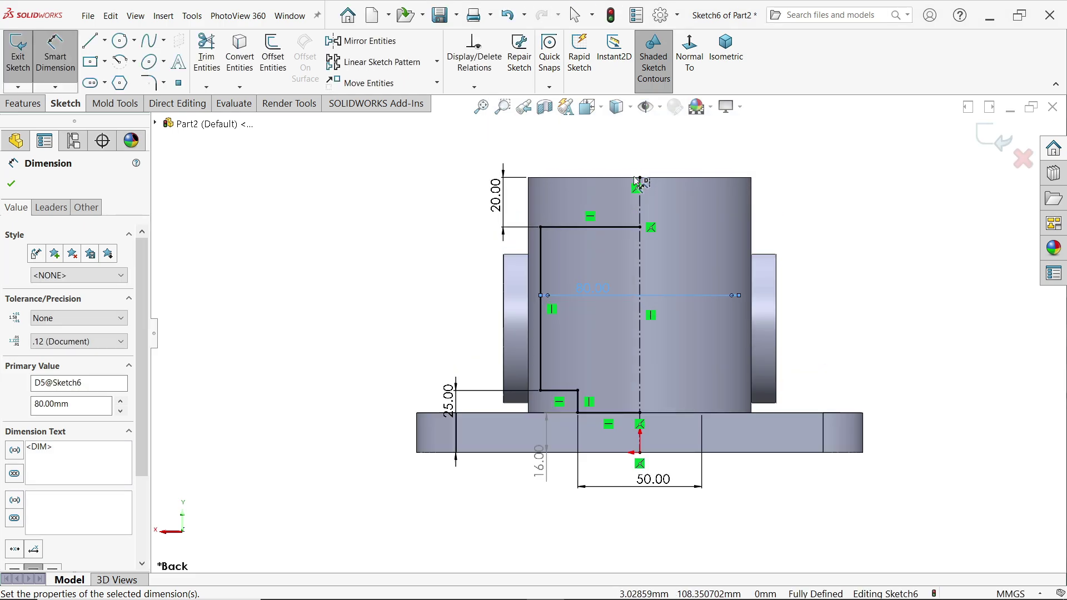
Cut the stepped bore with a 360-degree Revolved Cut about the vertical centerline, letting the open sketch be closed automatically.
left_click(23, 104)
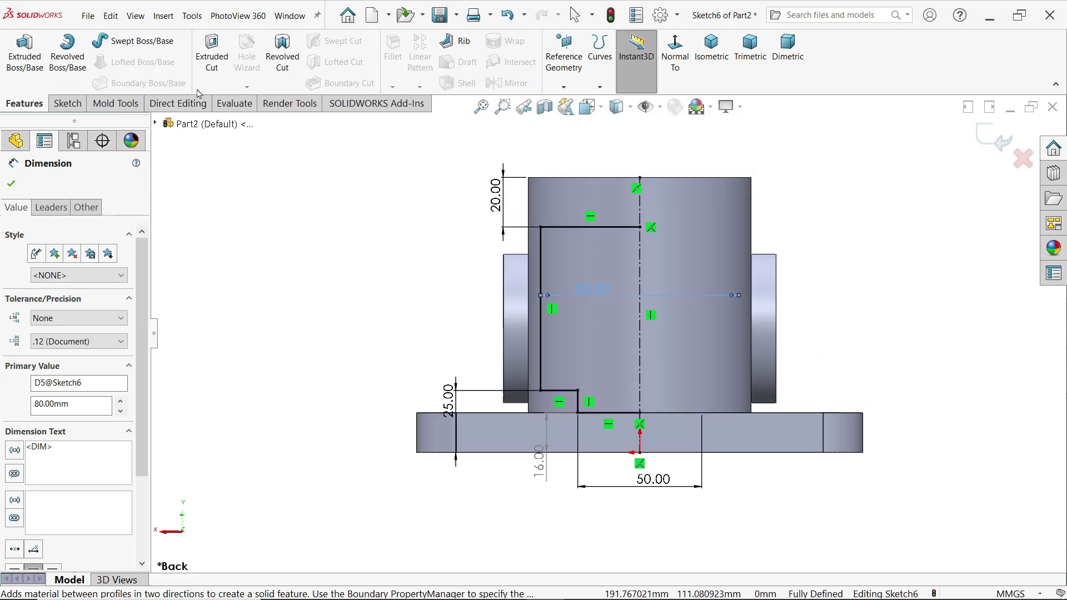
left_click(287, 58)
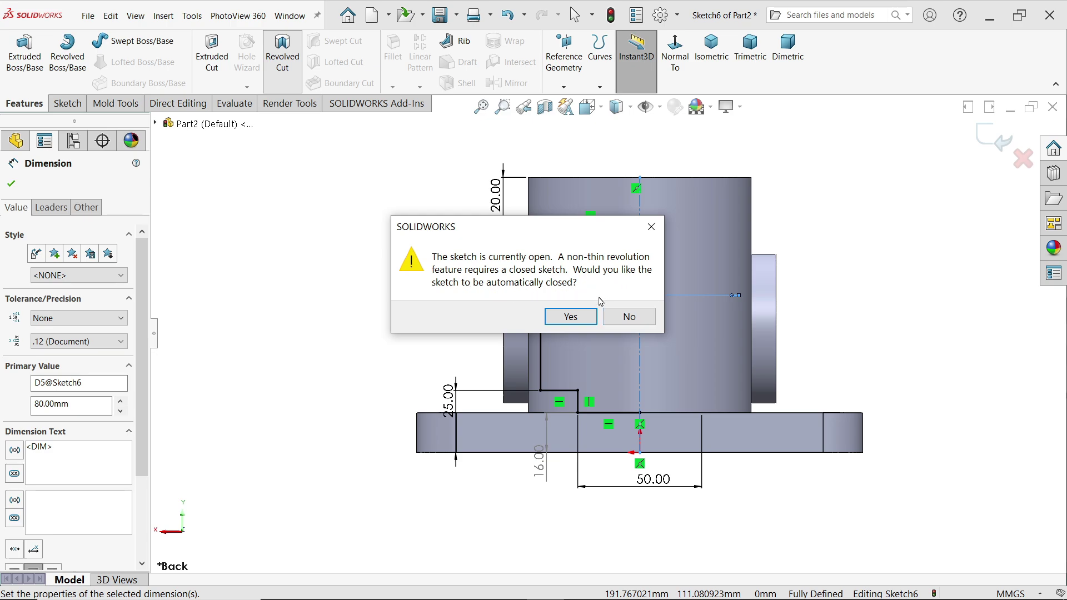
left_click(570, 317)
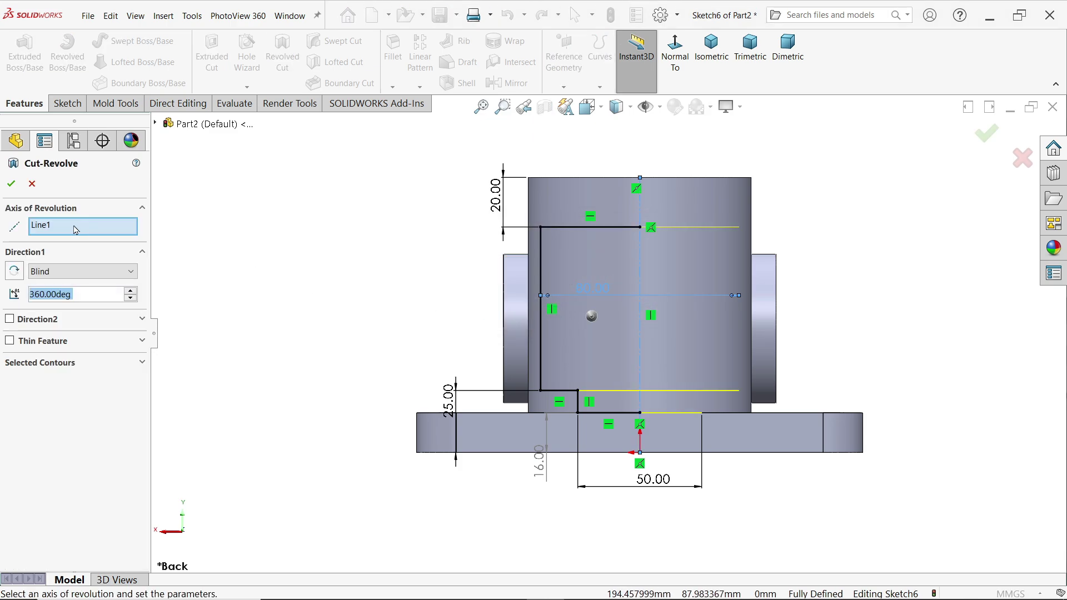
left_click(46, 225)
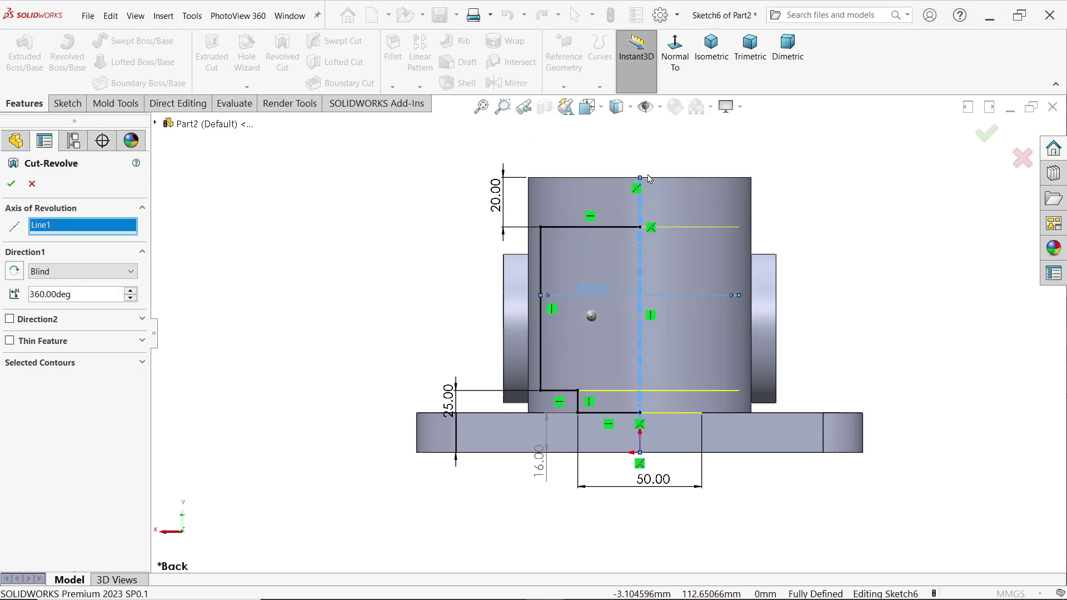
scroll(642, 199, "down", 2)
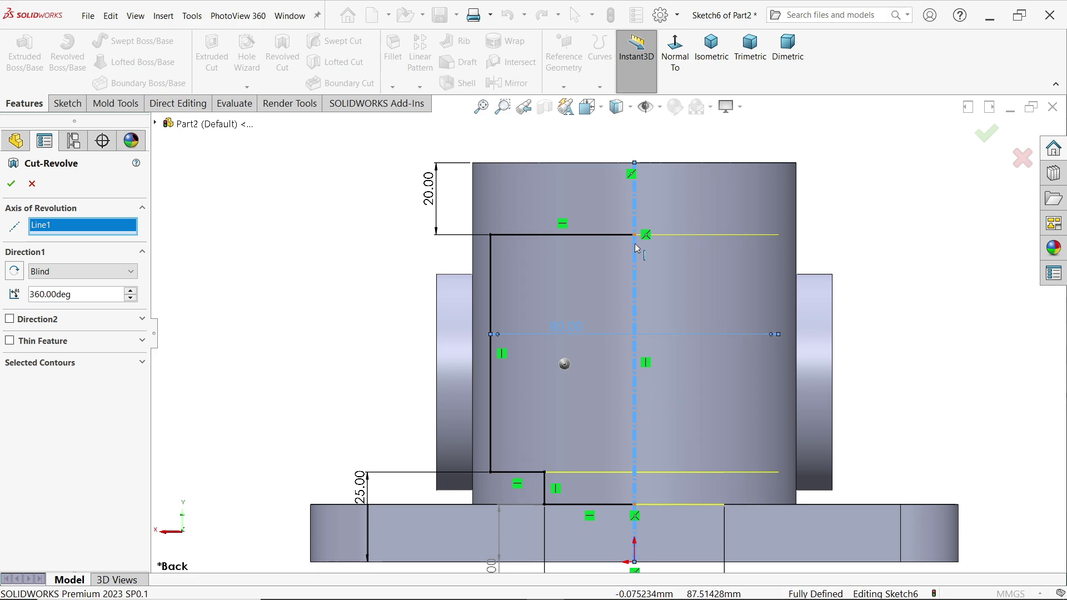
key("ctrl+7")
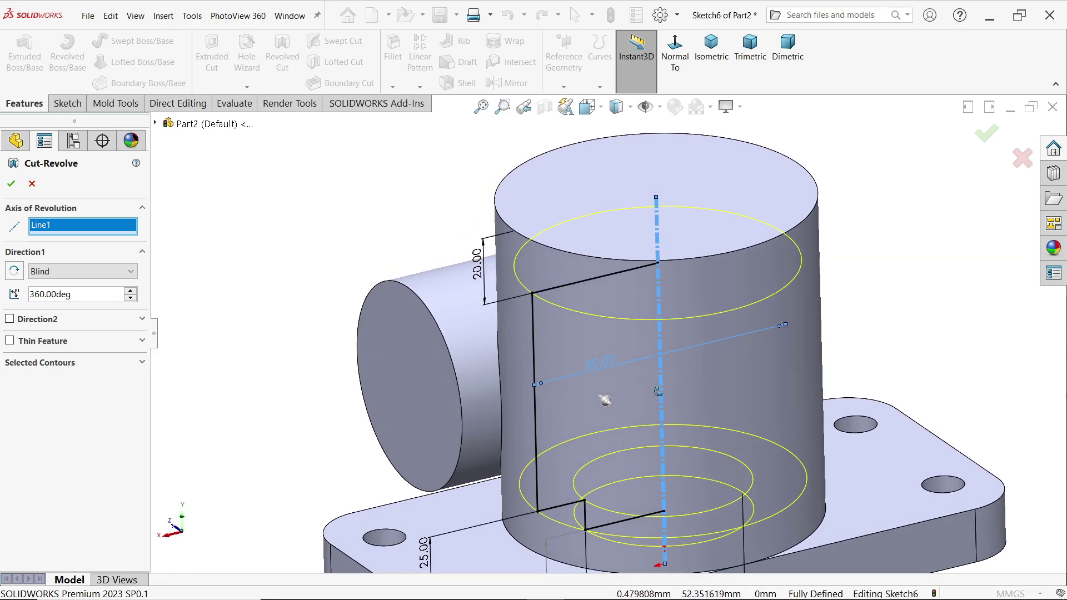
scroll(658, 393, "down", 2)
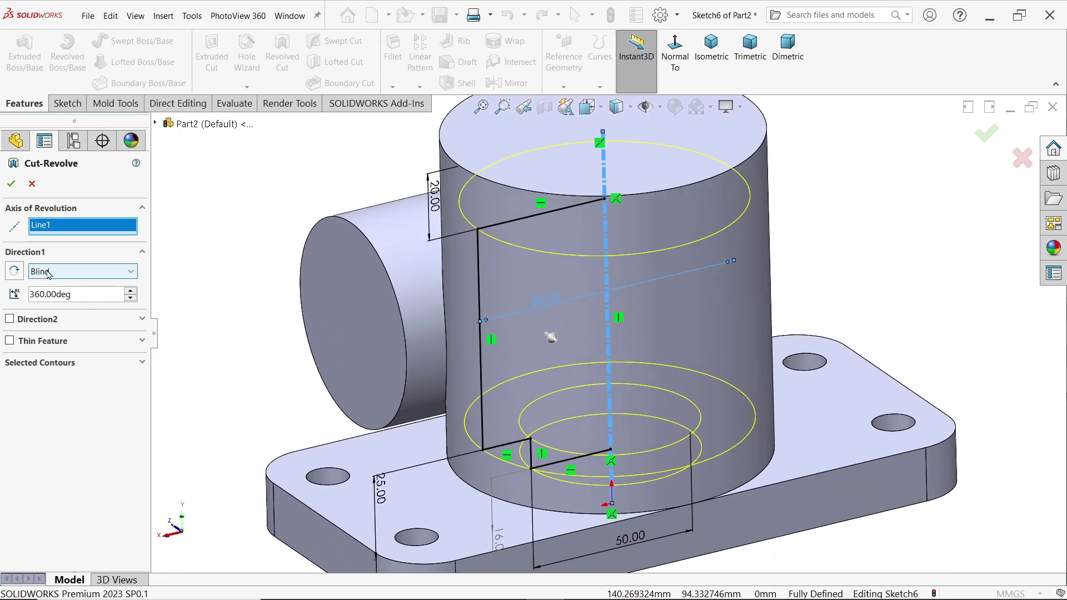
left_click(84, 301)
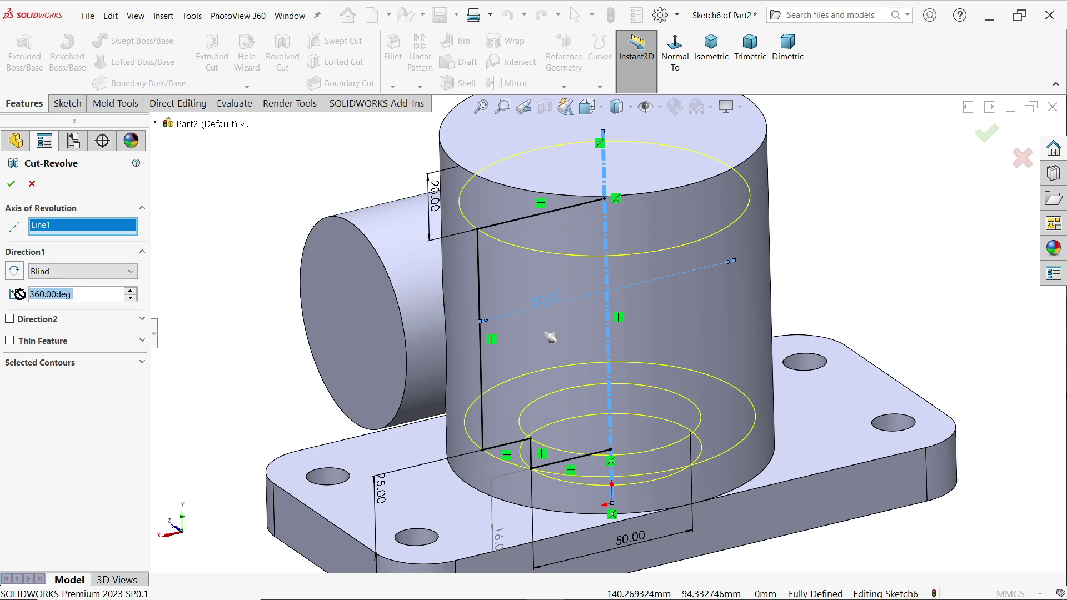
left_click(11, 185)
key("f")
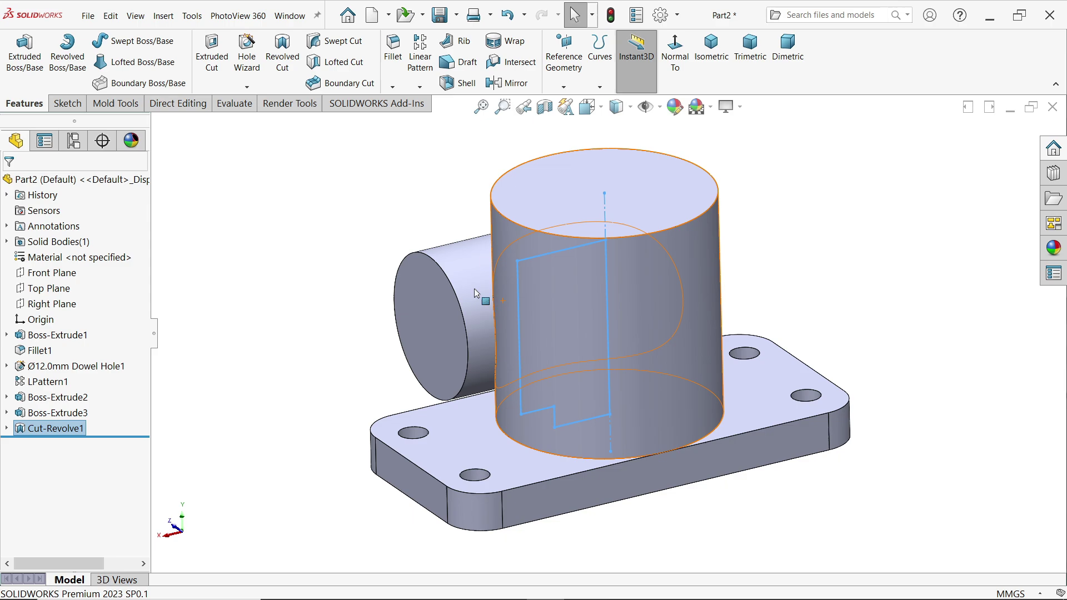
Inspect the internal bore with a section view on the Front Plane, orbit the model, and turn the section off.
left_click(544, 109)
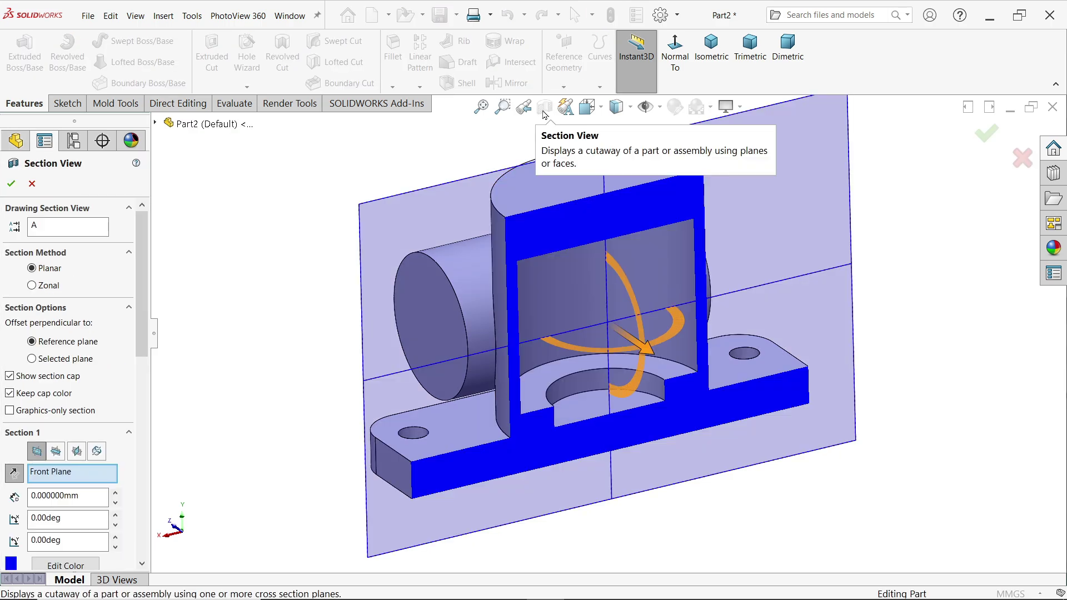
left_click(11, 184)
middle_click_drag(439, 353, 560, 164)
left_click(545, 107)
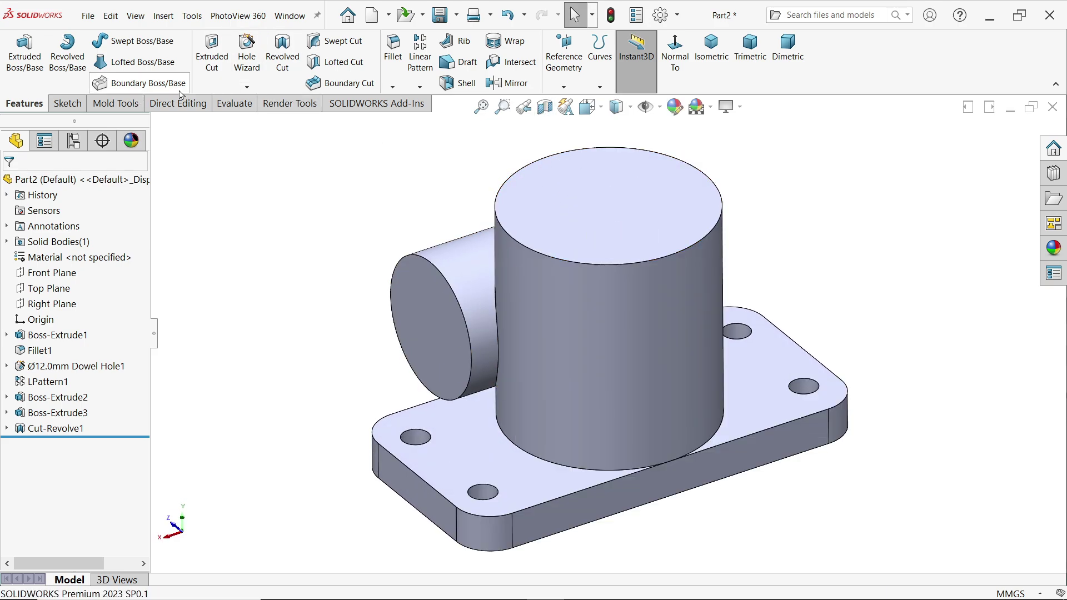
Set up a Hole Wizard straight tap using the ANSI Metric standard and the Tapped hole type.
left_click(247, 63)
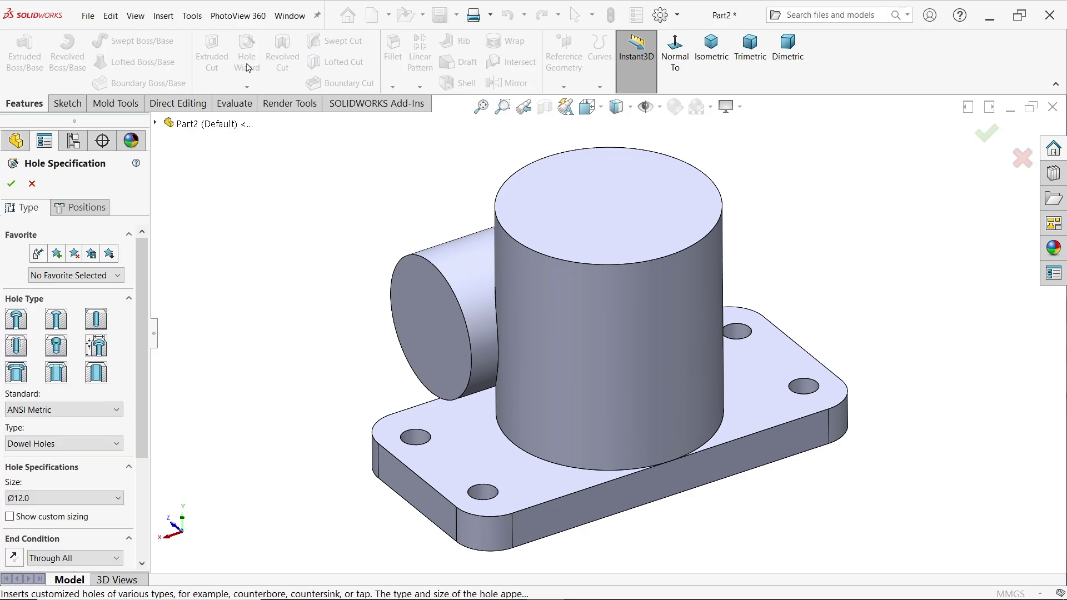
left_click(17, 350)
left_click(48, 411)
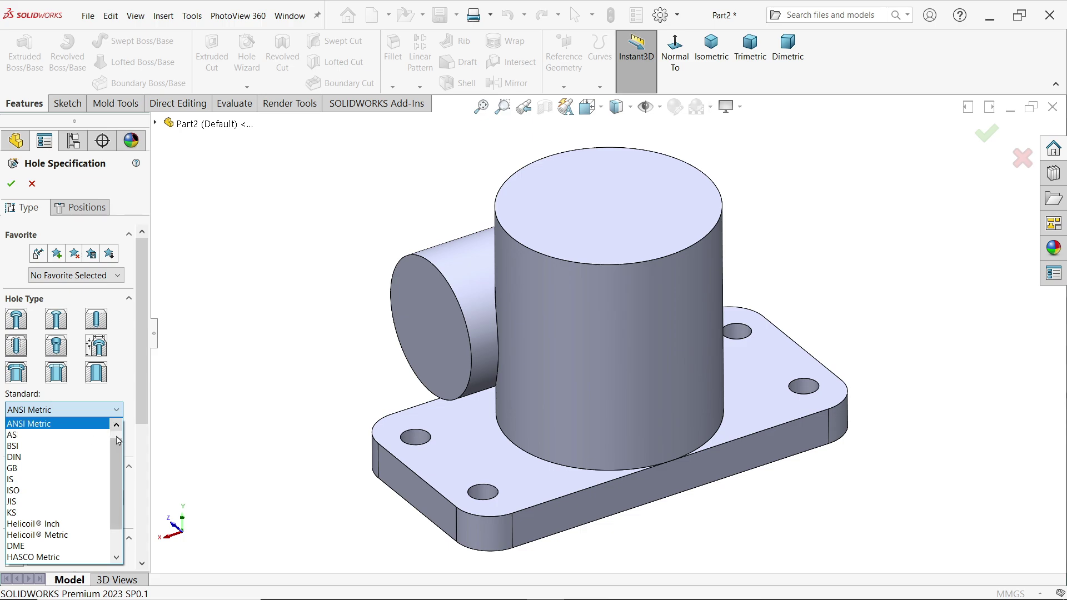
scroll(120, 439, "up", 1)
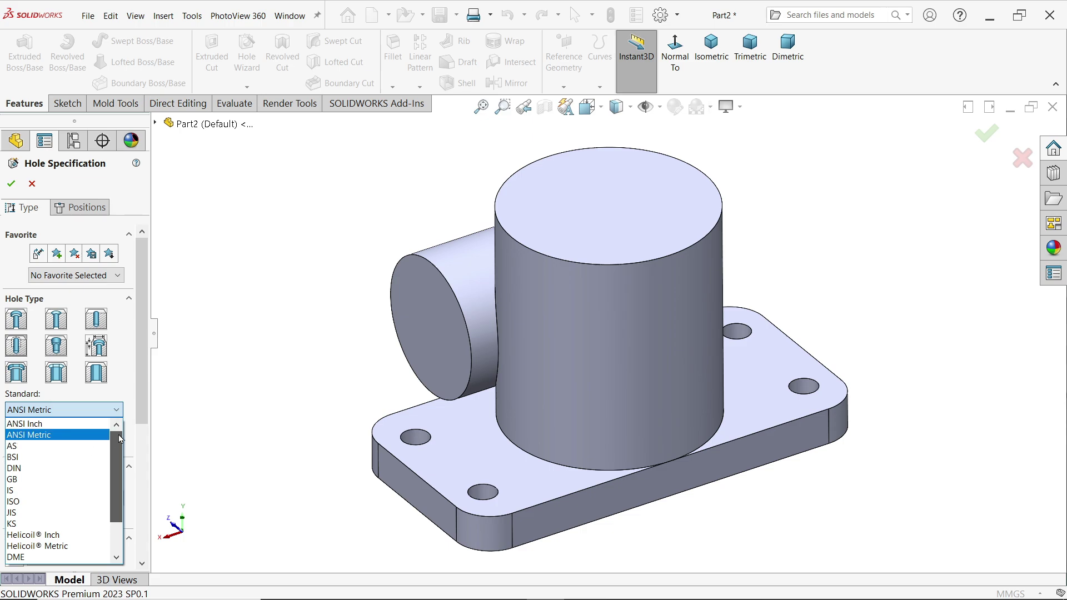
left_click(55, 440)
left_click(79, 443)
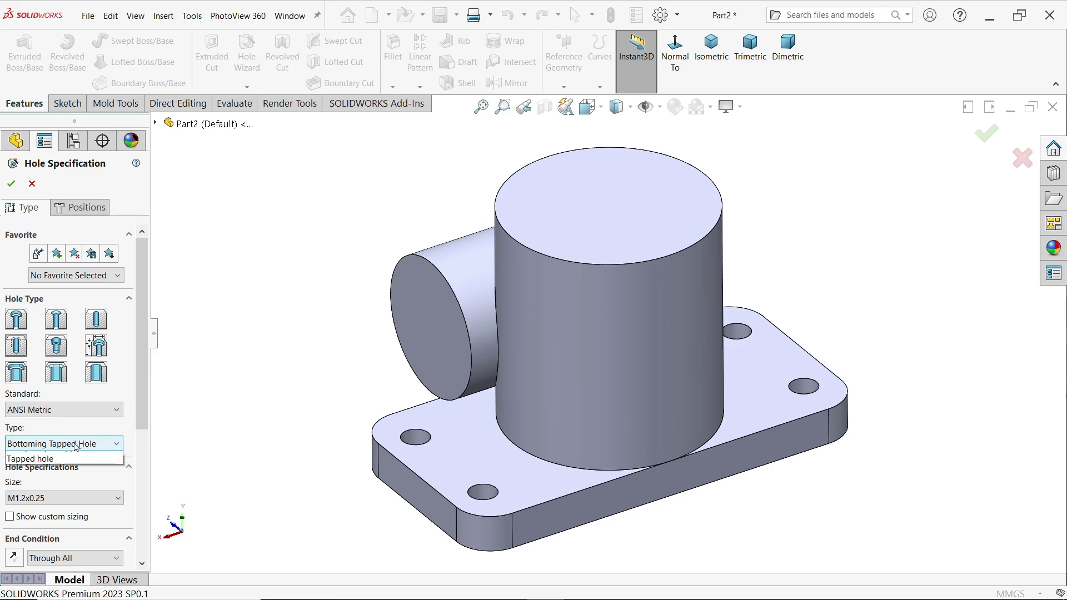
left_click(33, 479)
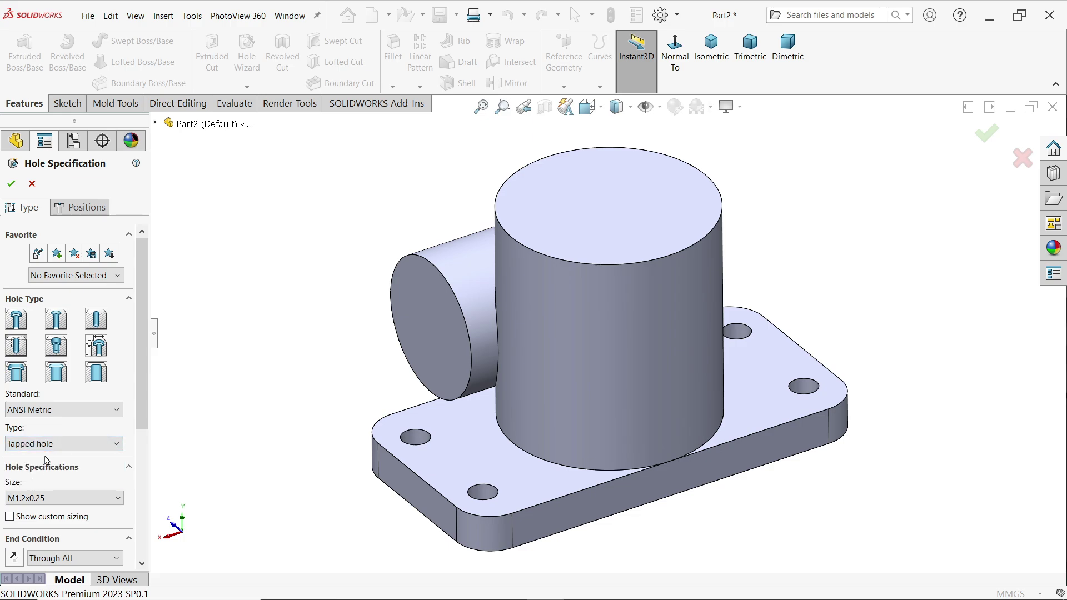
Look through the available tapped hole sizes up to M72x4.0, then cancel the hole specification.
scroll(141, 410, "down", 3)
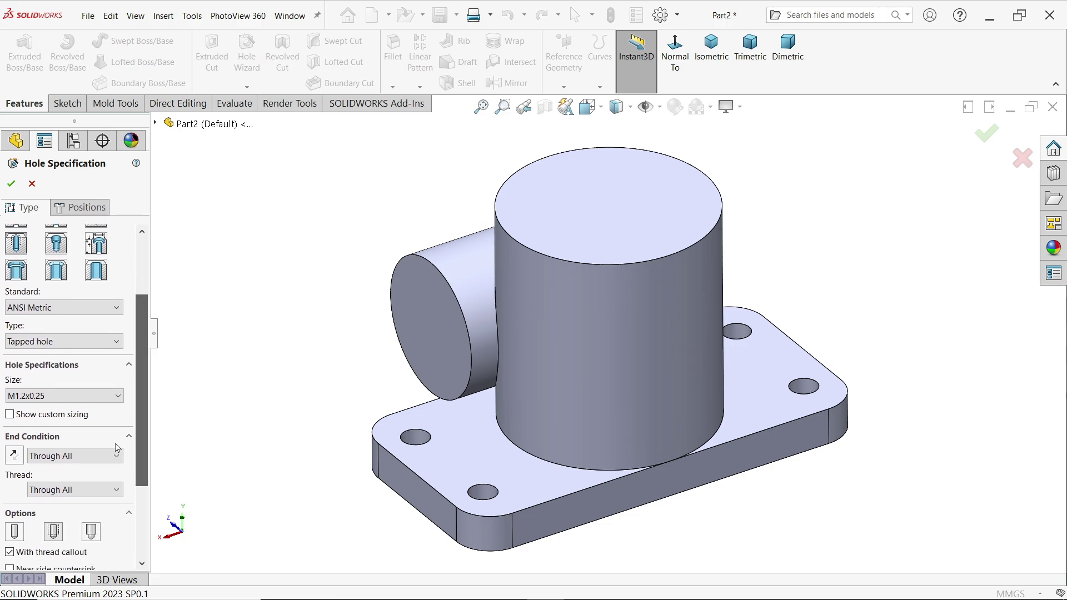
left_click(57, 397)
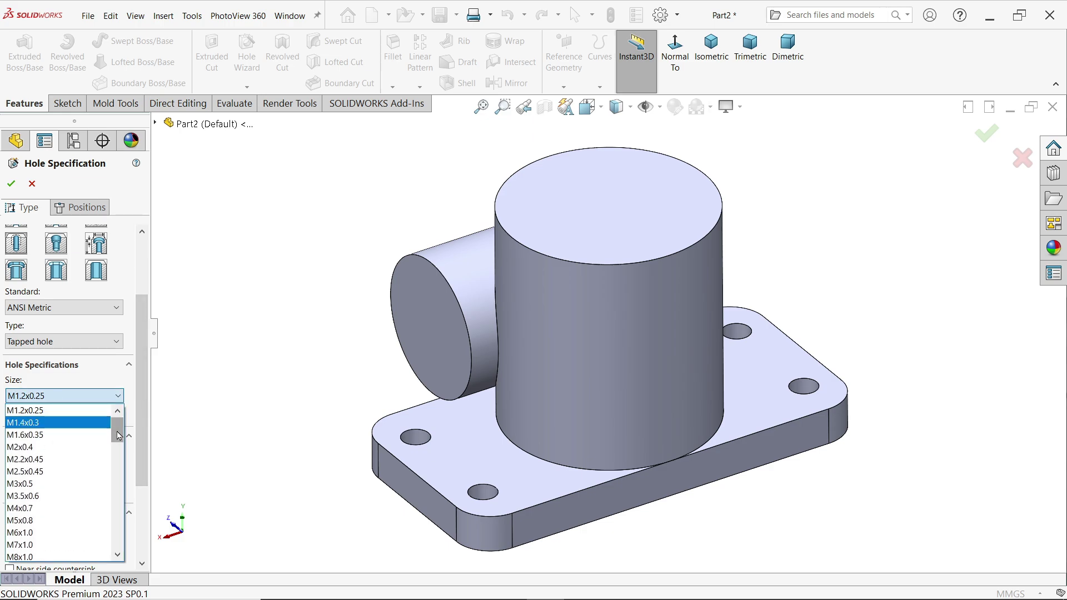
left_click_drag(119, 435, 115, 556)
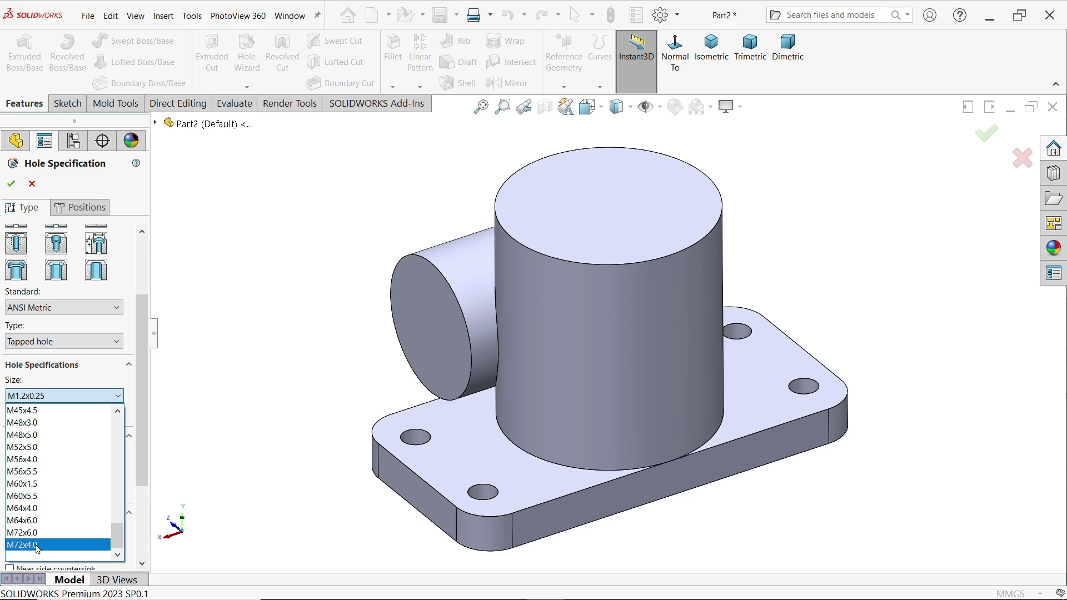
left_click(255, 255)
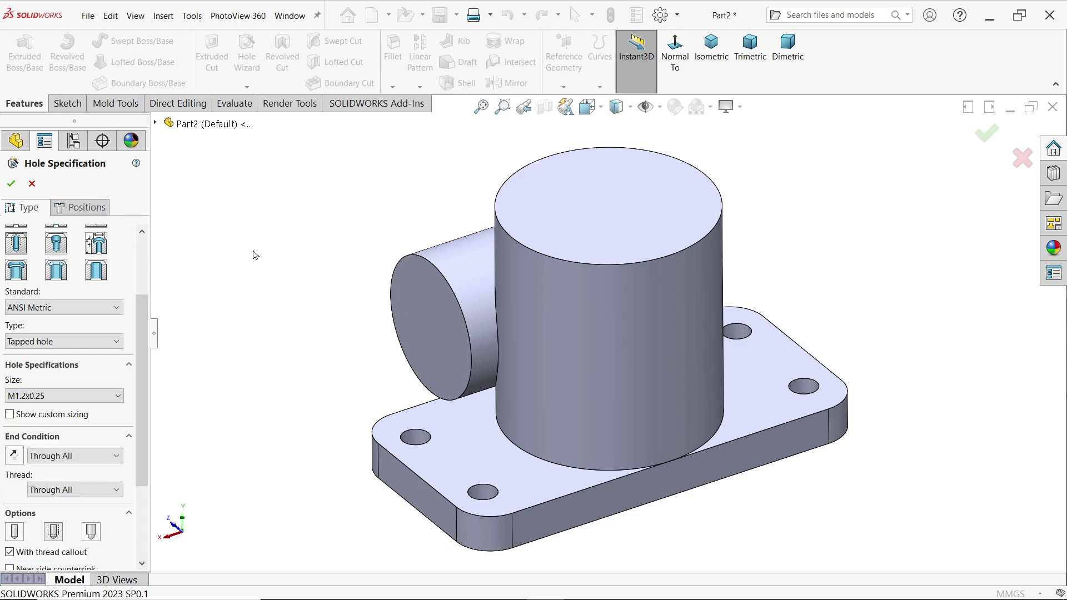
left_click(31, 185)
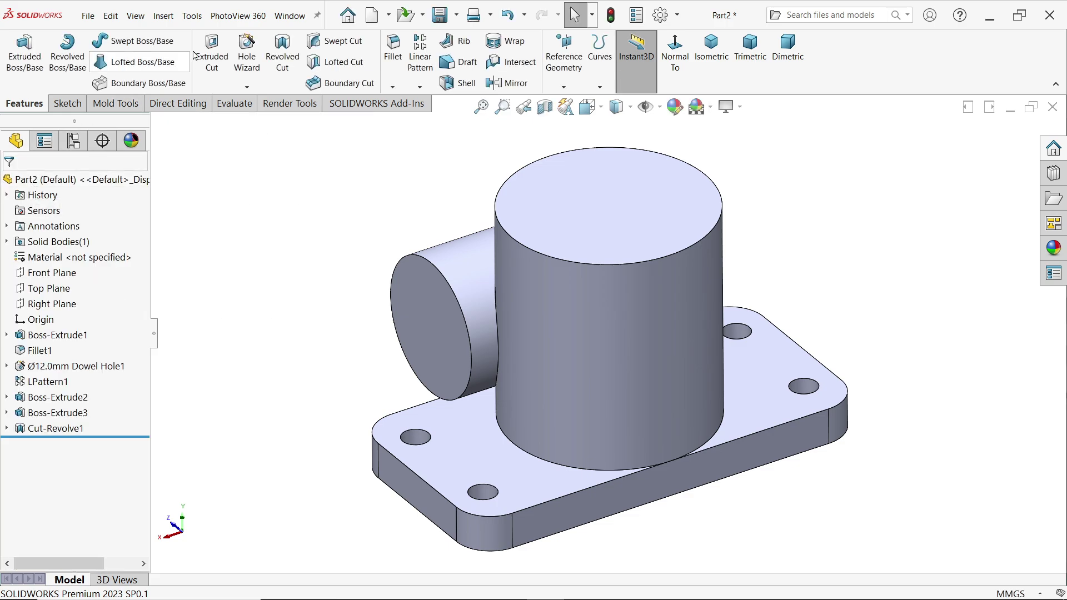
Open the Toolbox configuration and display the Hole Wizard size table for ANSI Metric tapped holes.
left_click(196, 17)
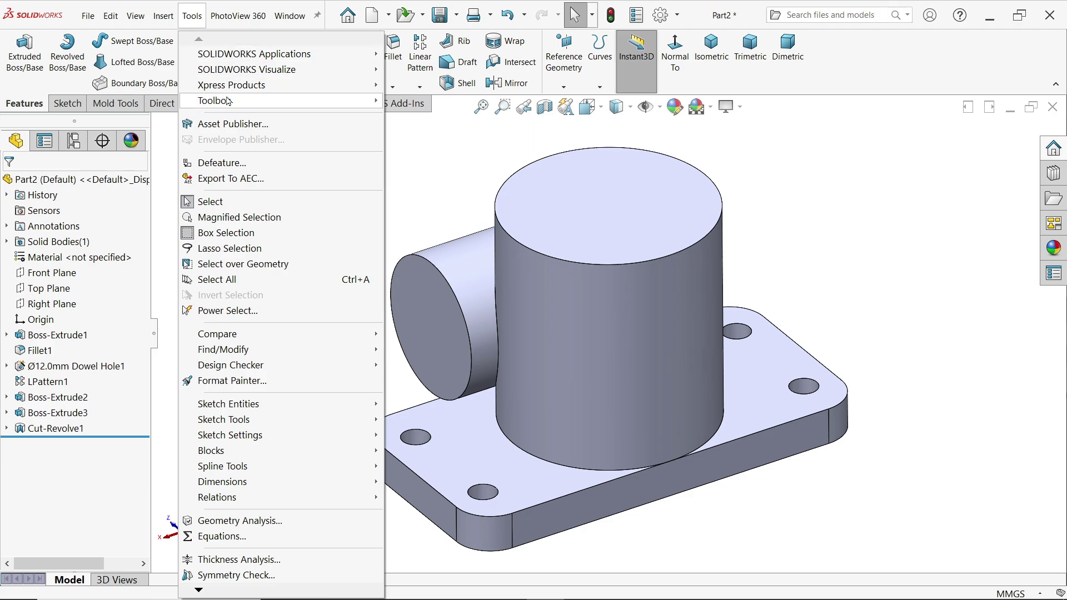
mouse_move(235, 103)
left_click(427, 102)
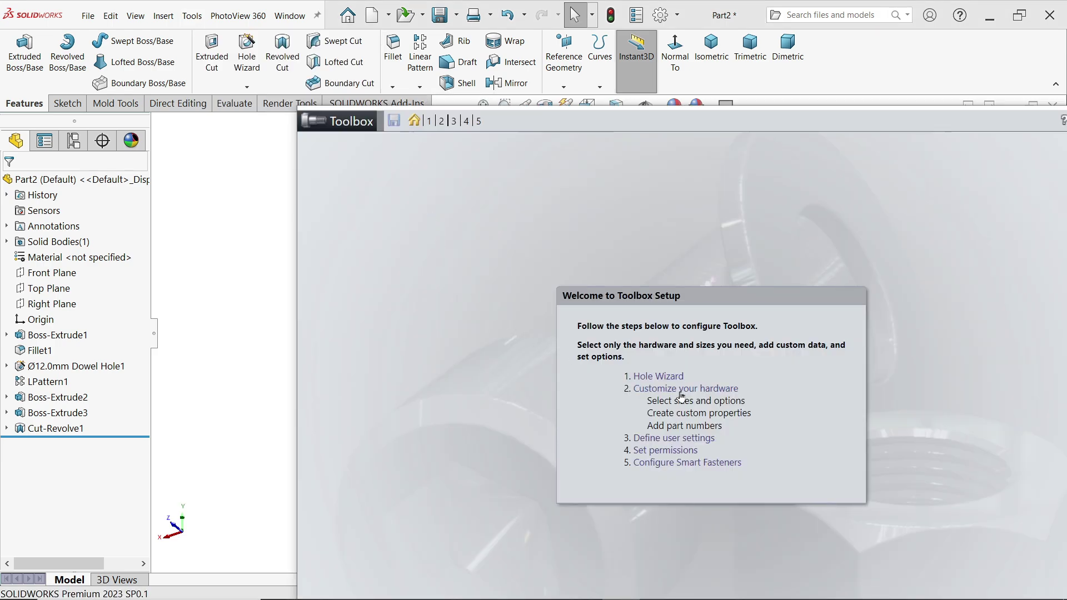
left_click(666, 383)
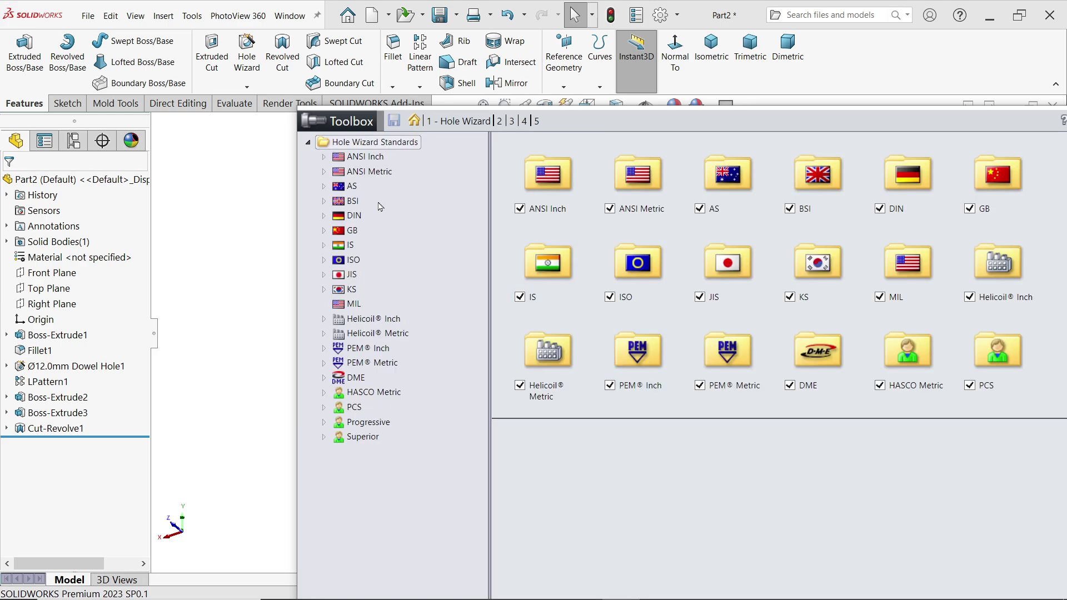
left_click(369, 172)
left_click(375, 233)
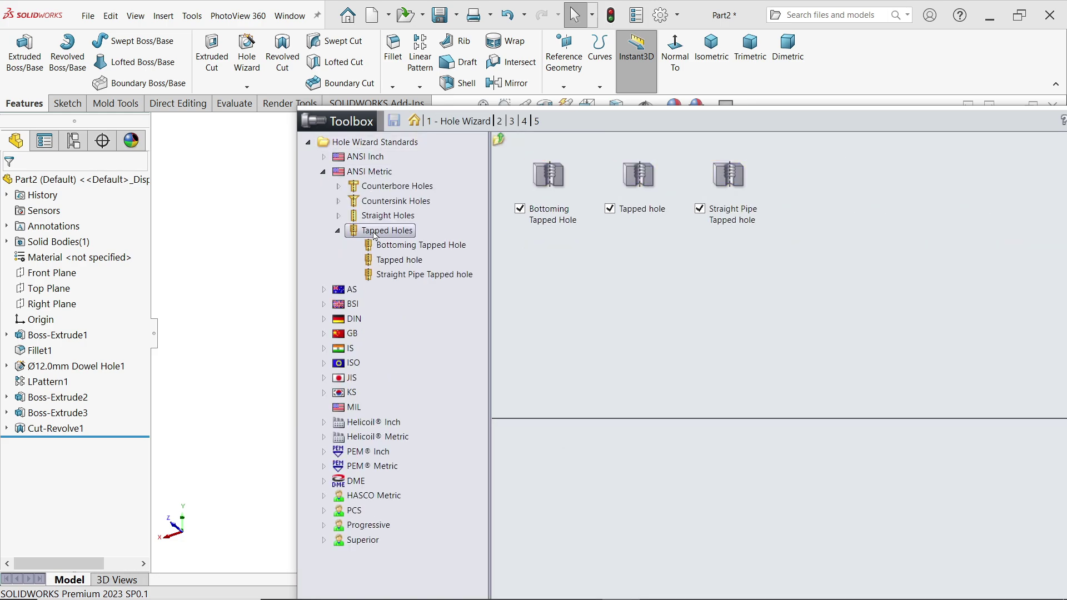
left_click(395, 260)
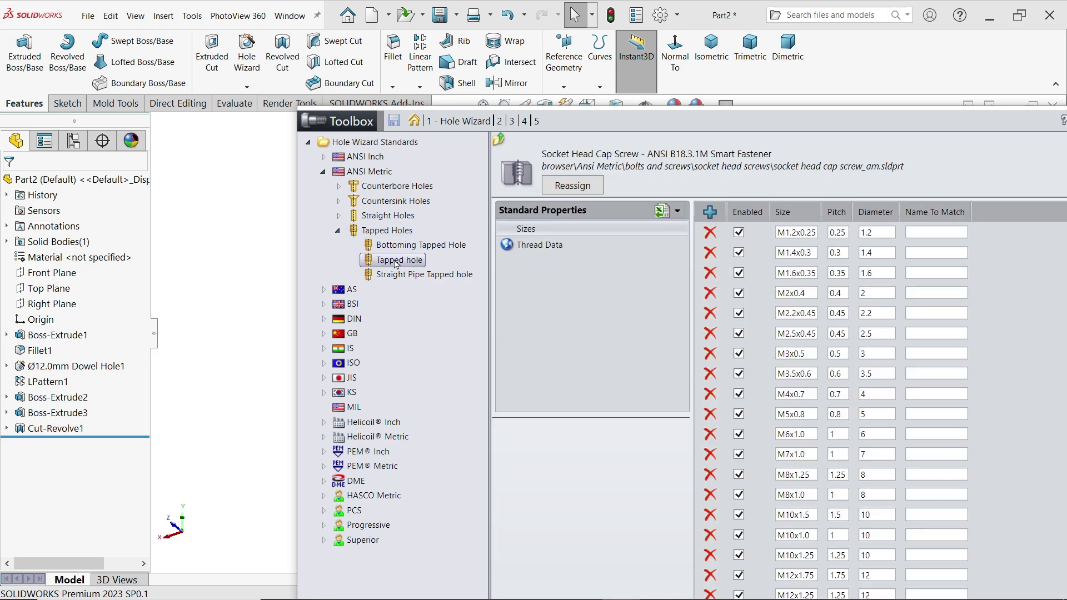
Examine the largest tapped hole sizes and the form for adding a new size, then close the Toolbox configuration without changes.
left_click_drag(667, 125, 452, 16)
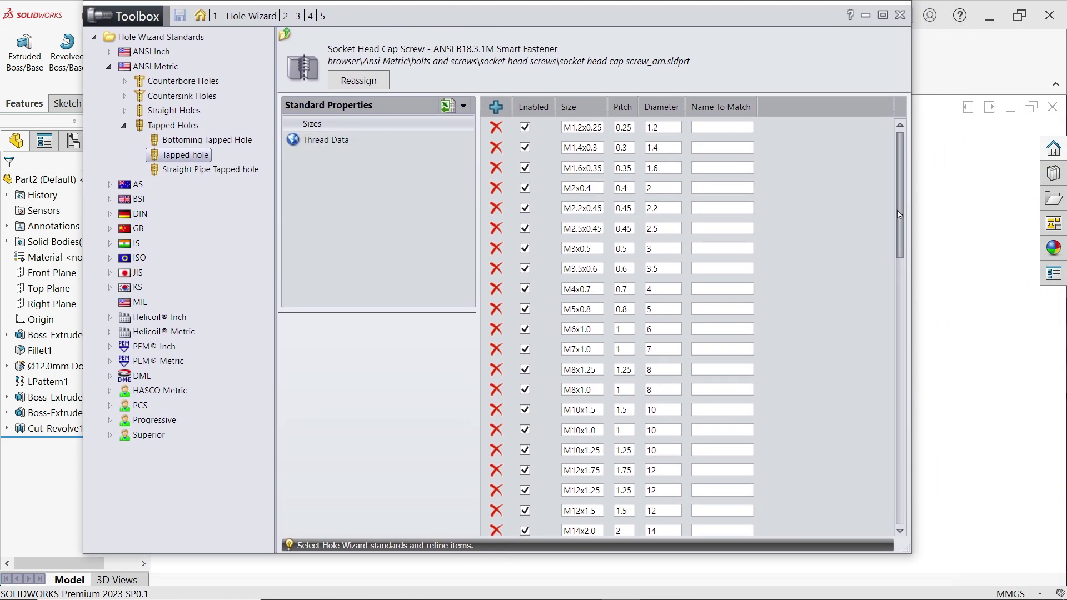
left_click_drag(900, 194, 899, 514)
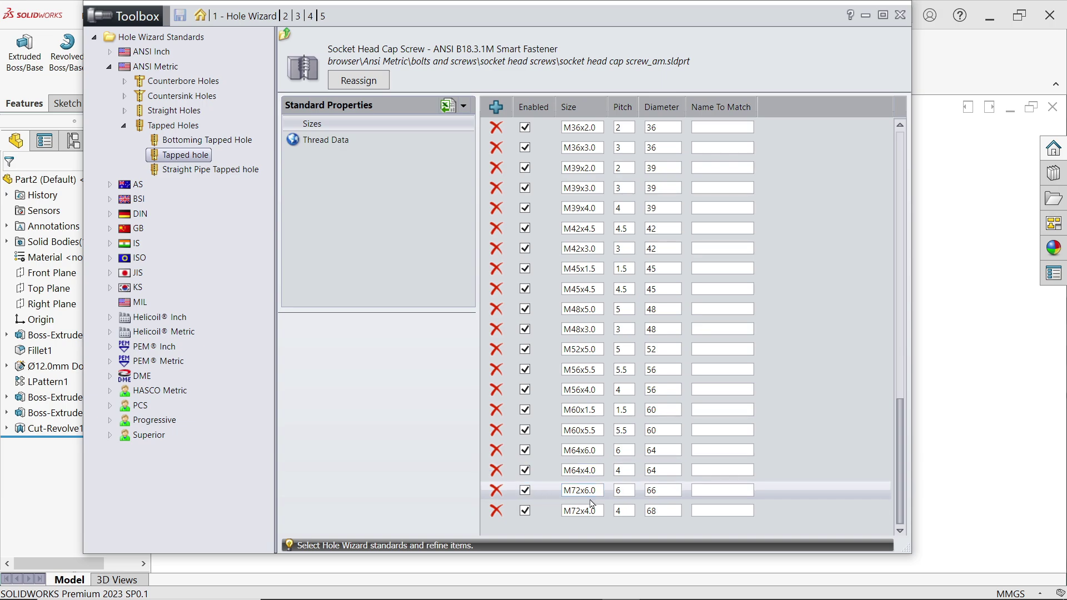
left_click(497, 107)
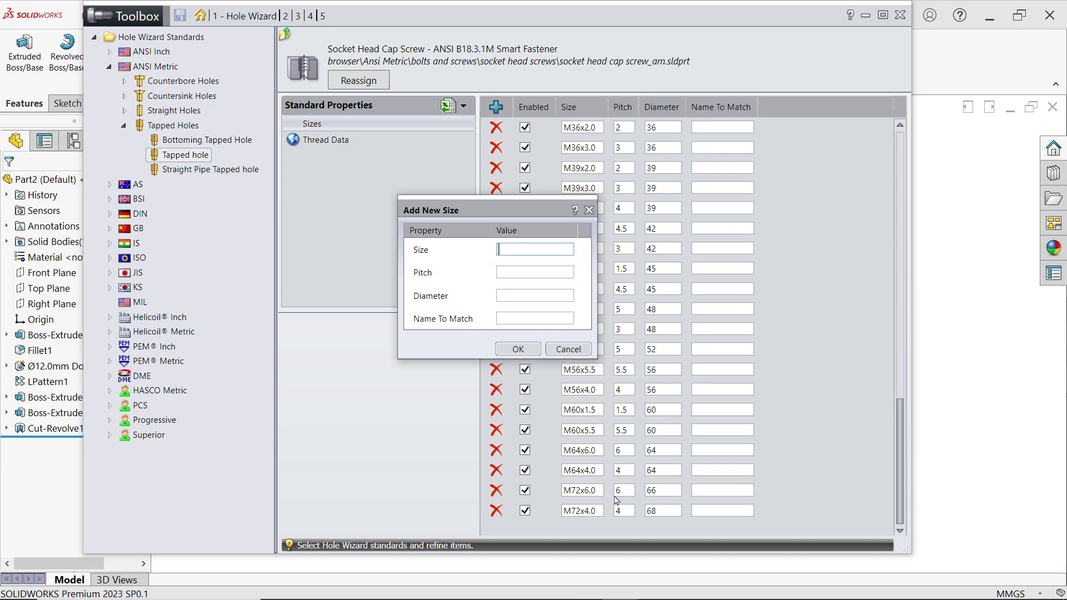
left_click(589, 210)
left_click(901, 16)
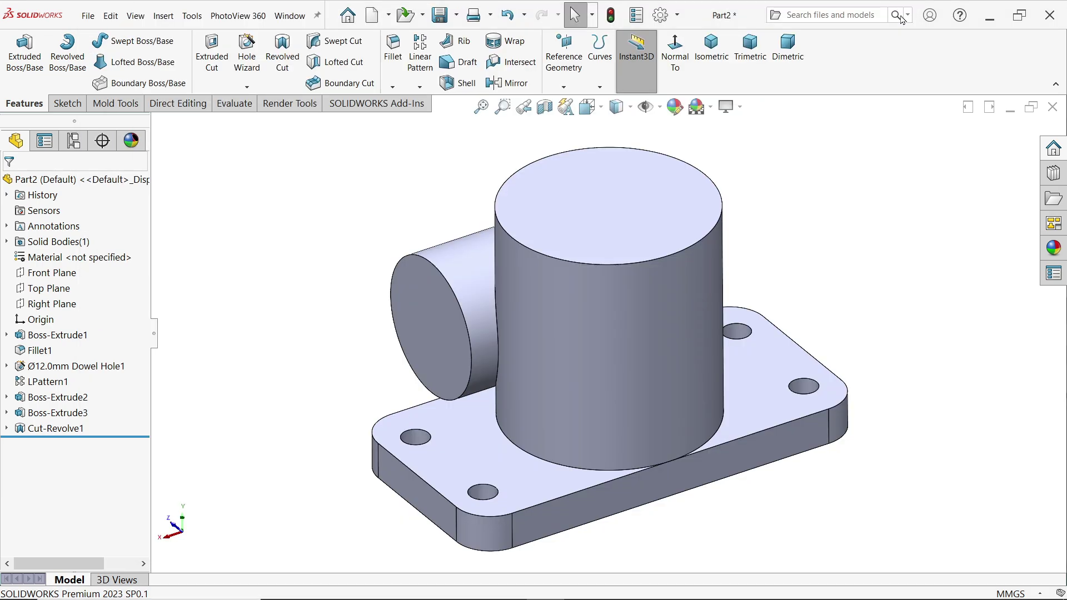
Start a Hole Wizard ANSI Metric tapped hole and choose the M72x4.0 size.
left_click(249, 52)
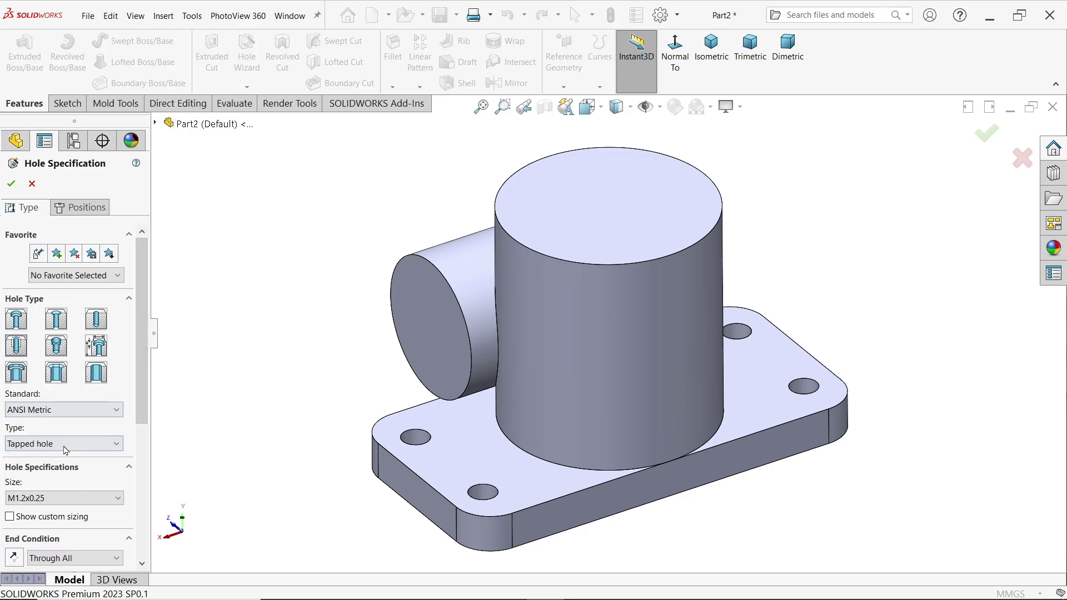
left_click(62, 498)
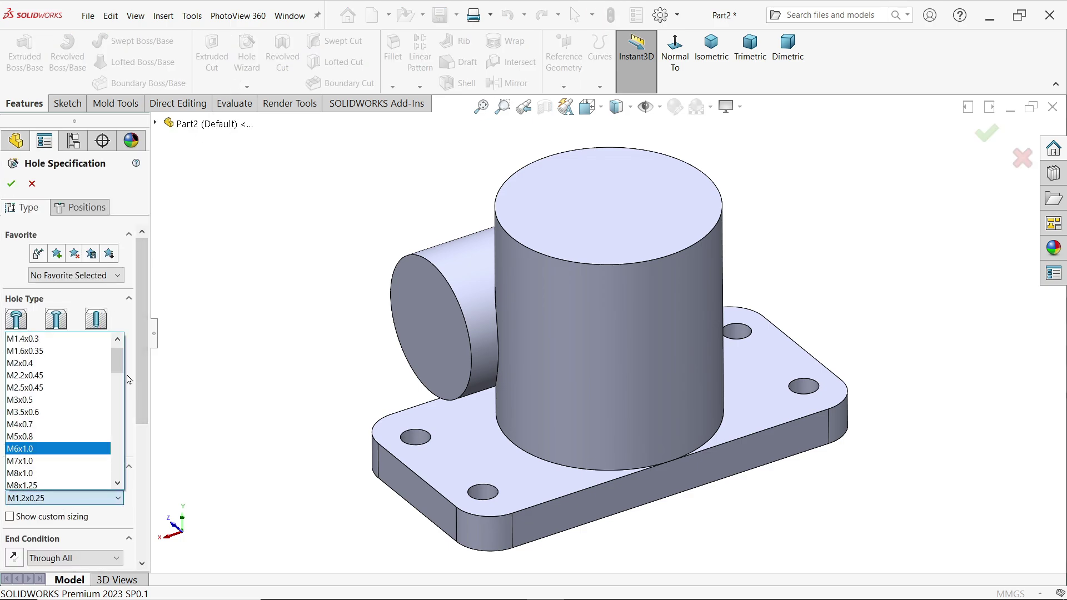
left_click_drag(117, 362, 119, 468)
left_click(41, 477)
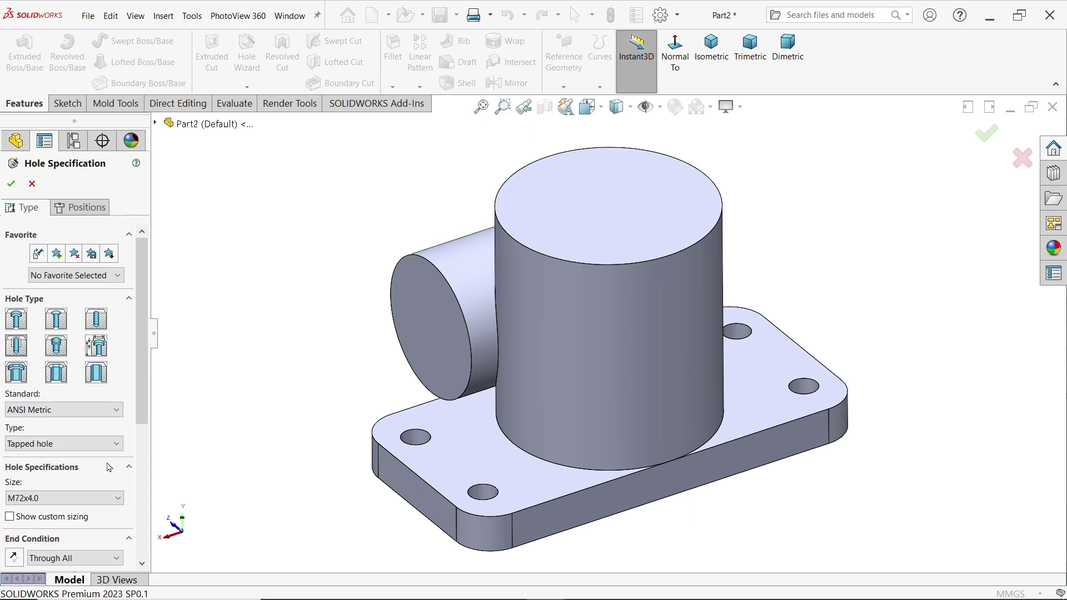
Set the tapped hole's end condition to Blind with a depth of 20 mm.
scroll(140, 396, "down", 3)
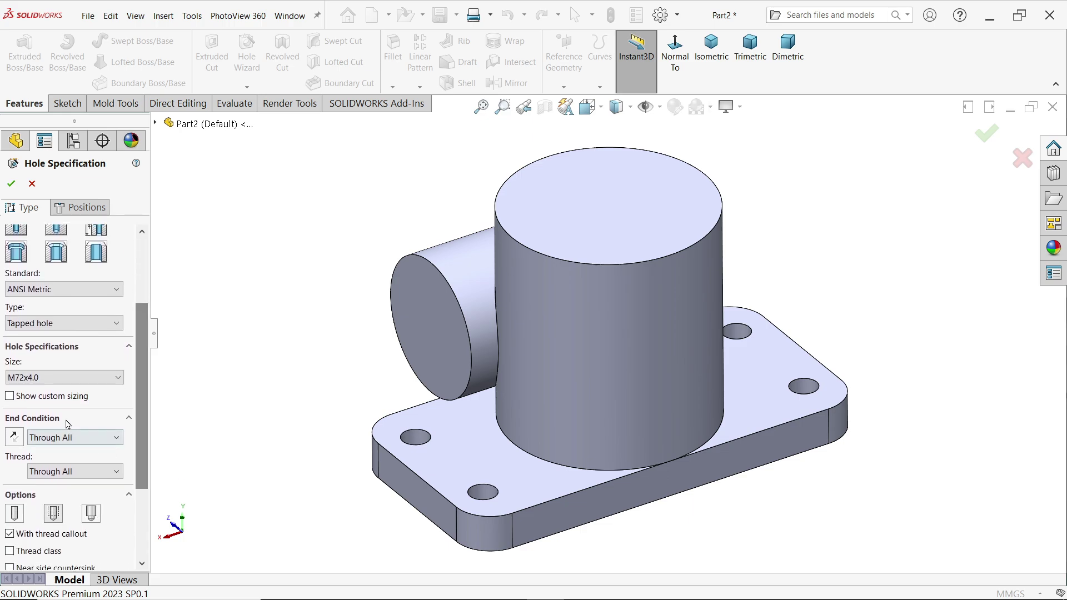
left_click(65, 441)
left_click(66, 452)
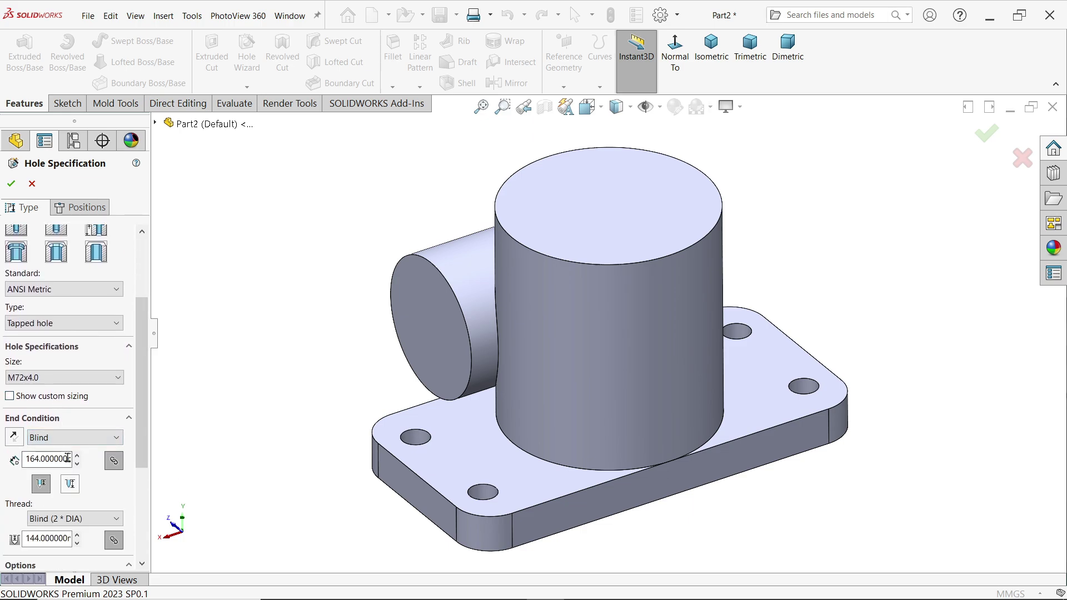
left_click_drag(27, 459, 55, 459)
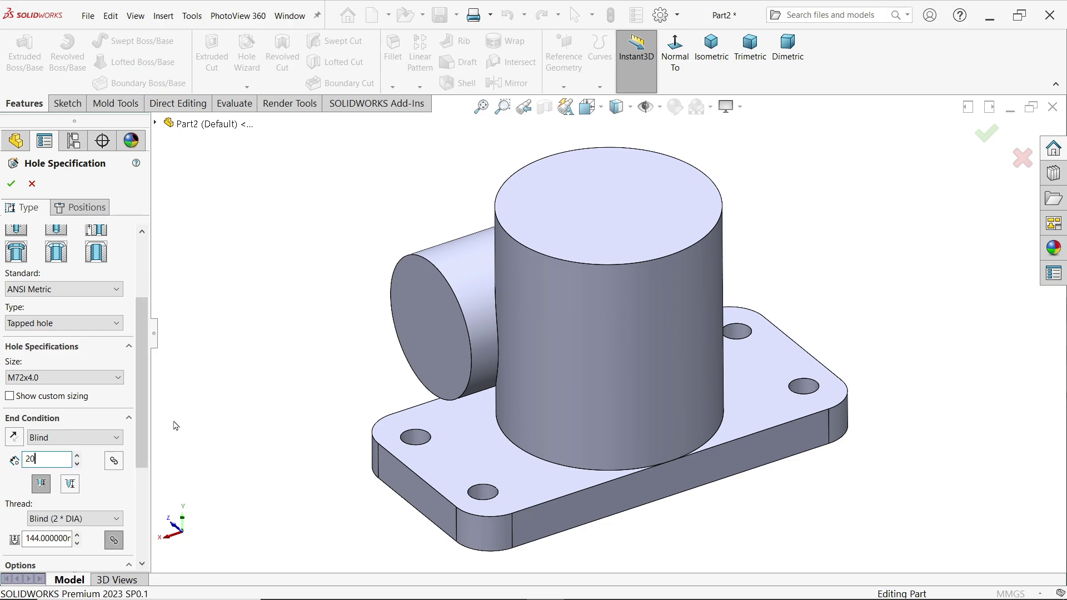
key("Return")
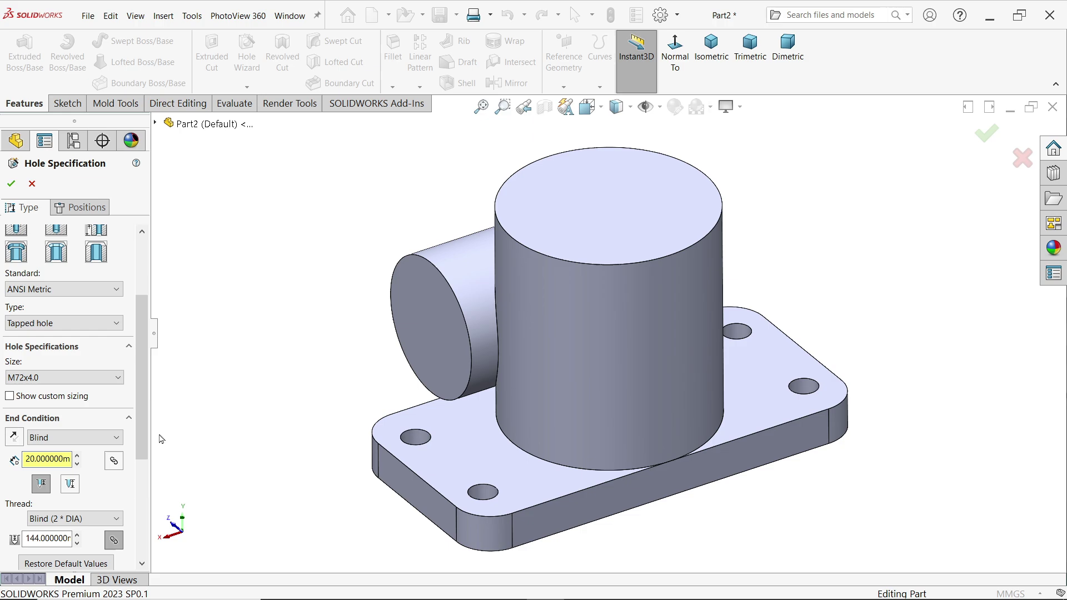
Set the thread depth of the M72x4.0 tapped hole to 20 mm.
left_click(40, 484)
scroll(84, 480, "down", 3)
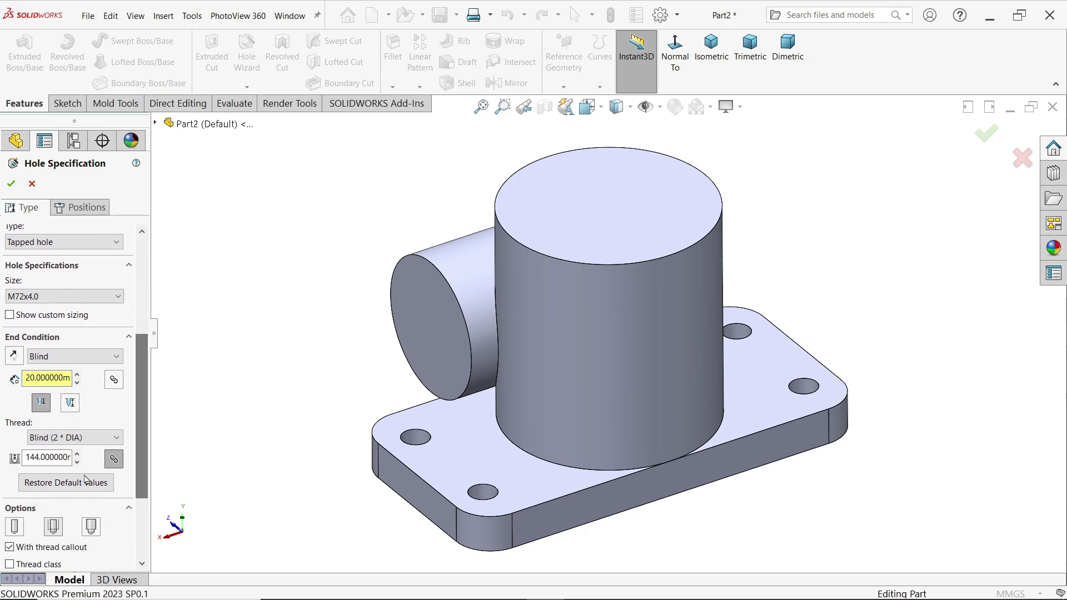
left_click_drag(25, 457, 163, 458)
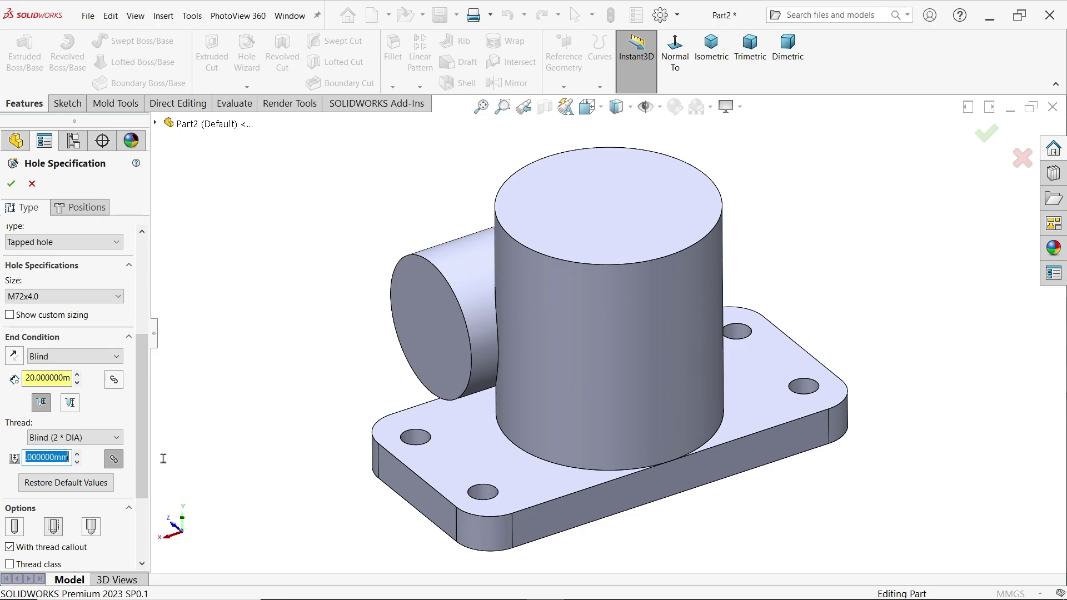
type("20")
key("Return")
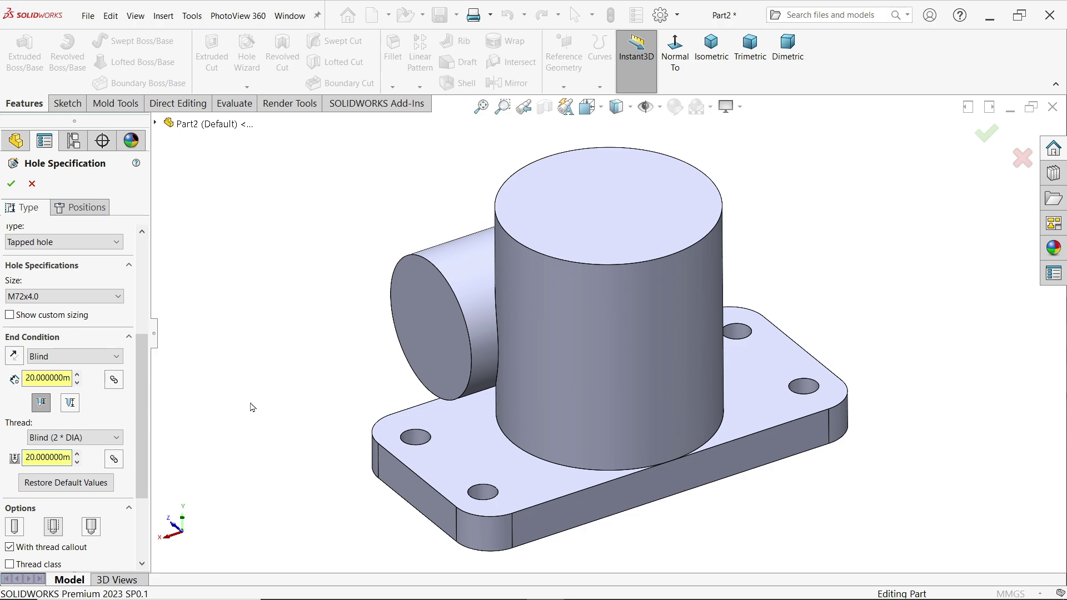
Place the tapped hole at the origin on the vertical cylinder's top face and create it.
scroll(84, 449, "down", 3)
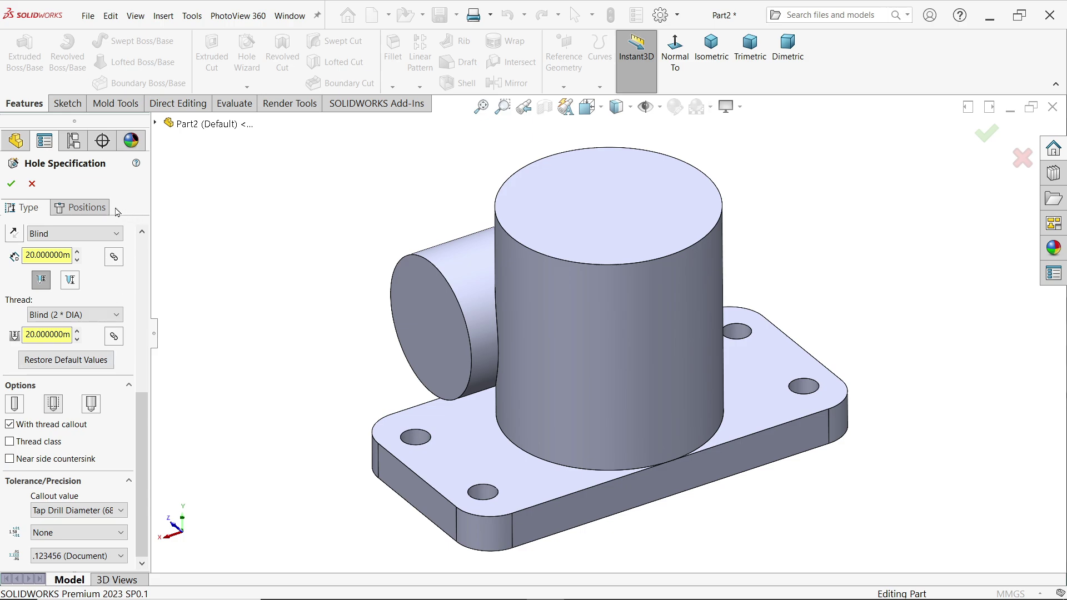
left_click(88, 208)
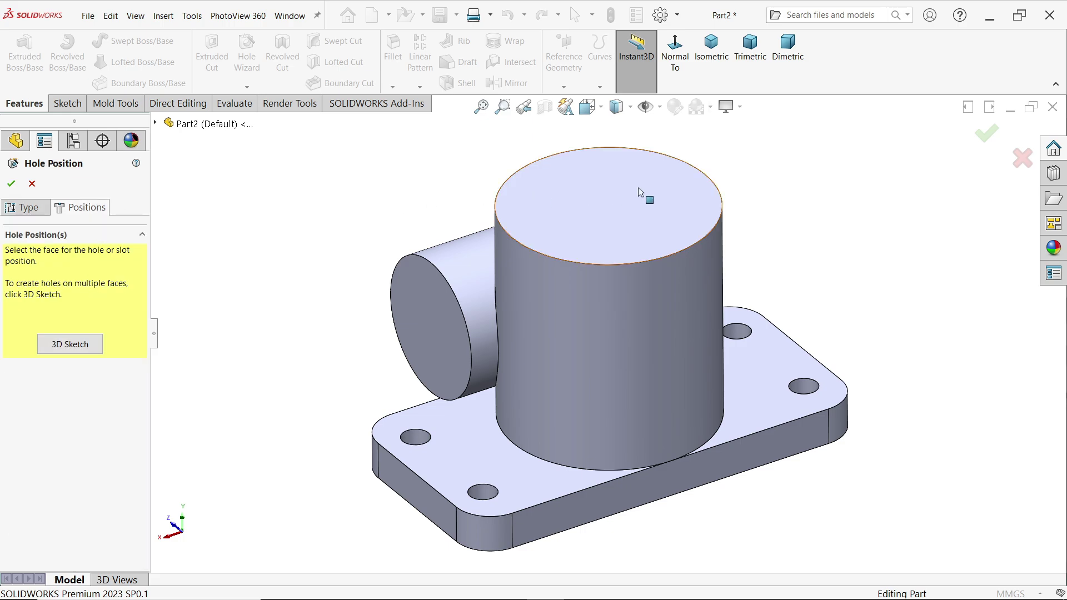
scroll(642, 195, "down", 2)
left_click(554, 206)
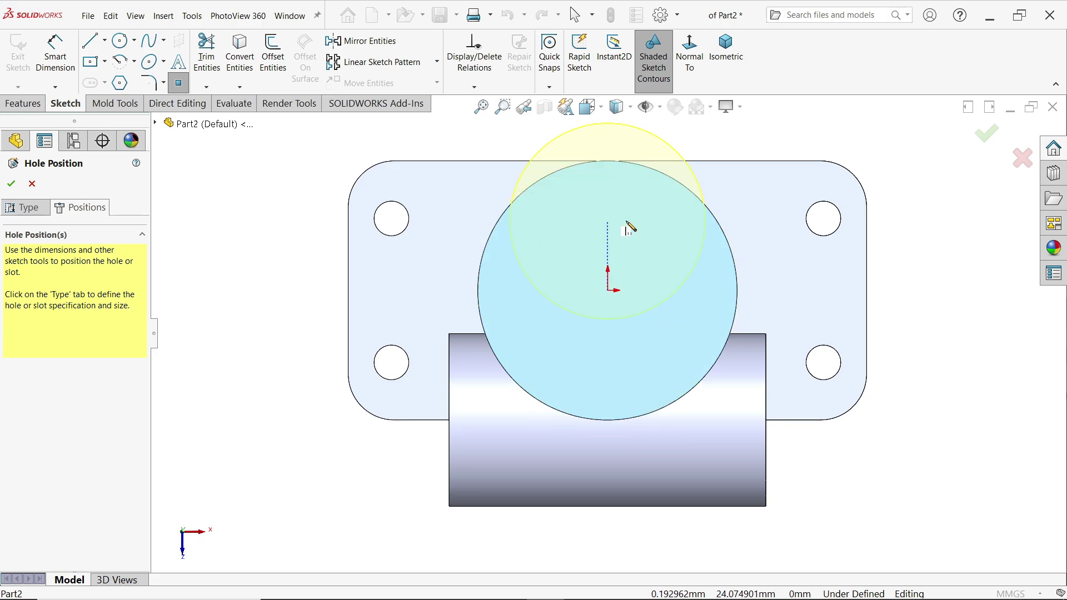
left_click(608, 291)
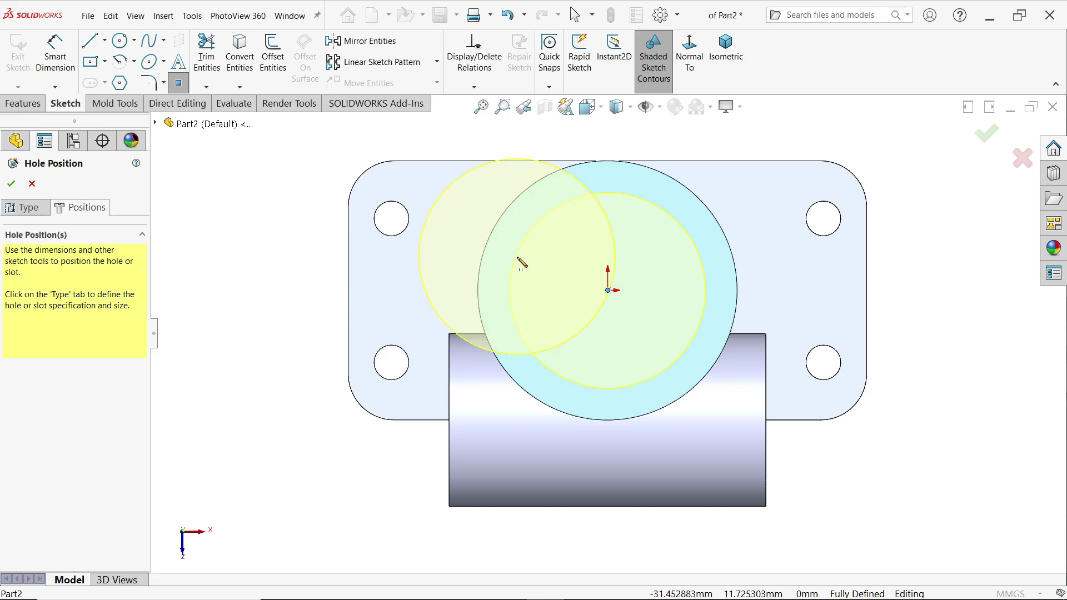
key("Escape")
middle_click_drag(639, 326, 679, 210)
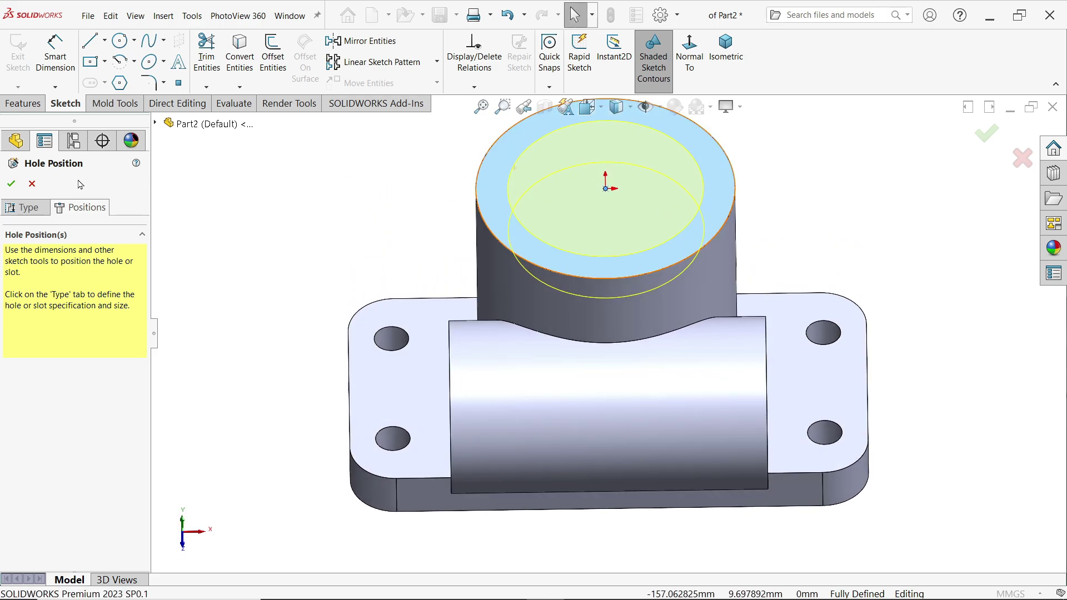
left_click(13, 184)
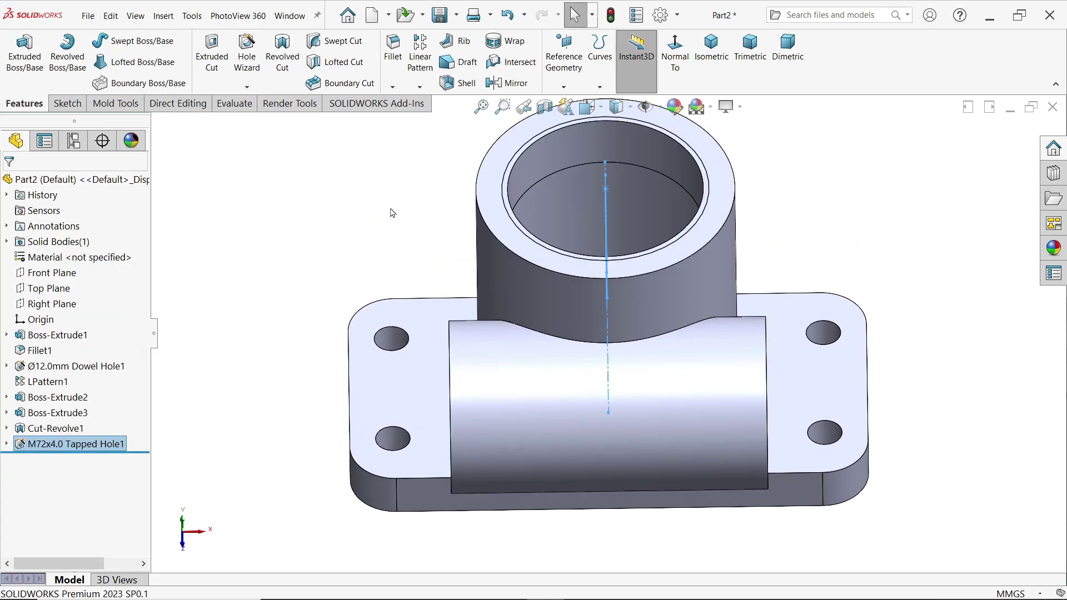
Turn on shaded cosmetic threads in the document's detailing properties.
scroll(537, 178, "down", 4)
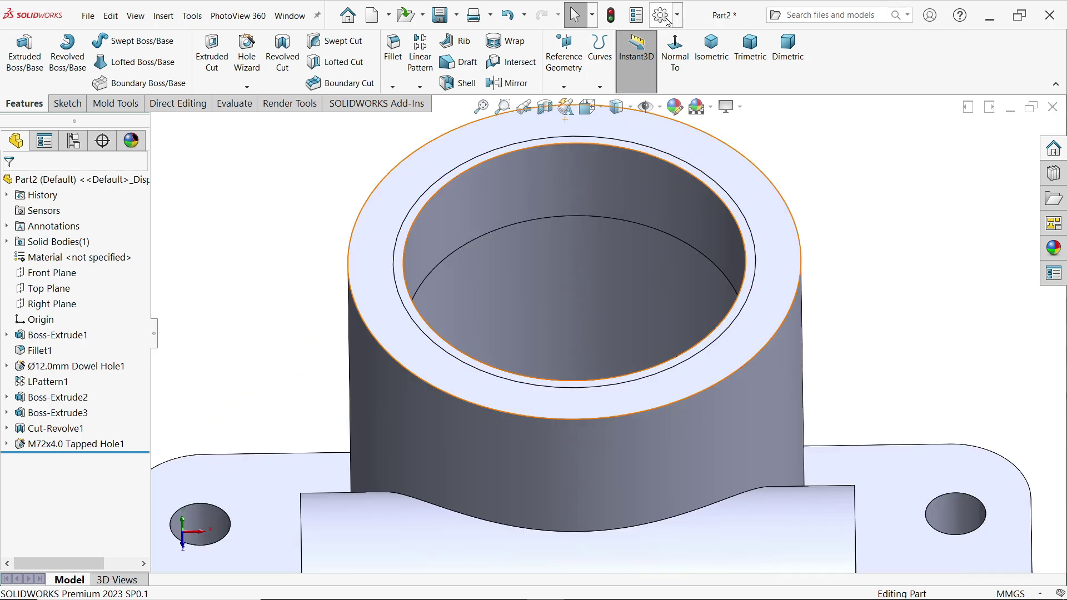
left_click(661, 15)
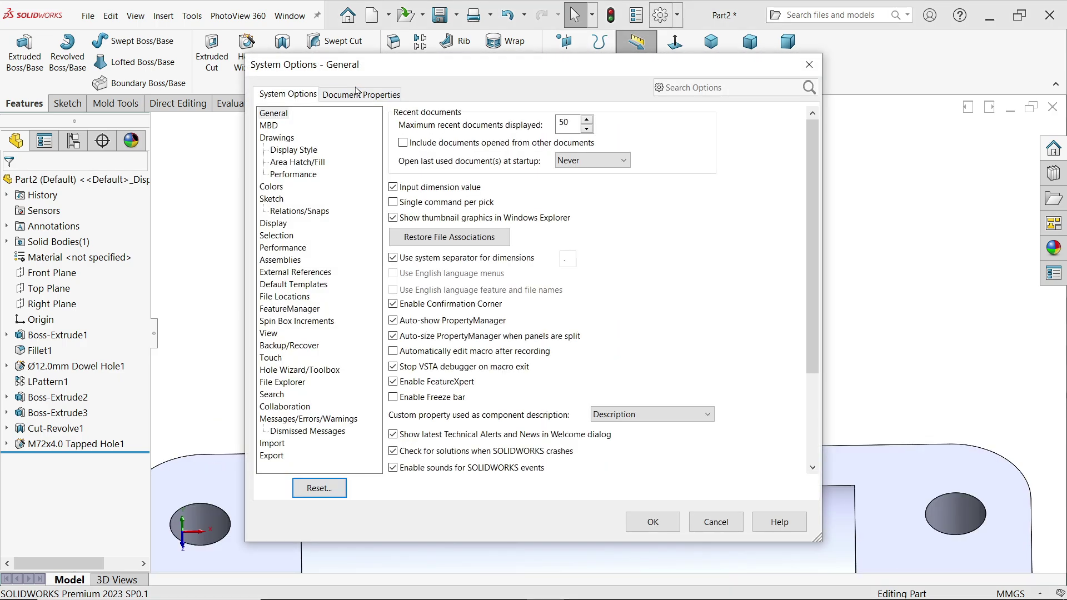
left_click(357, 95)
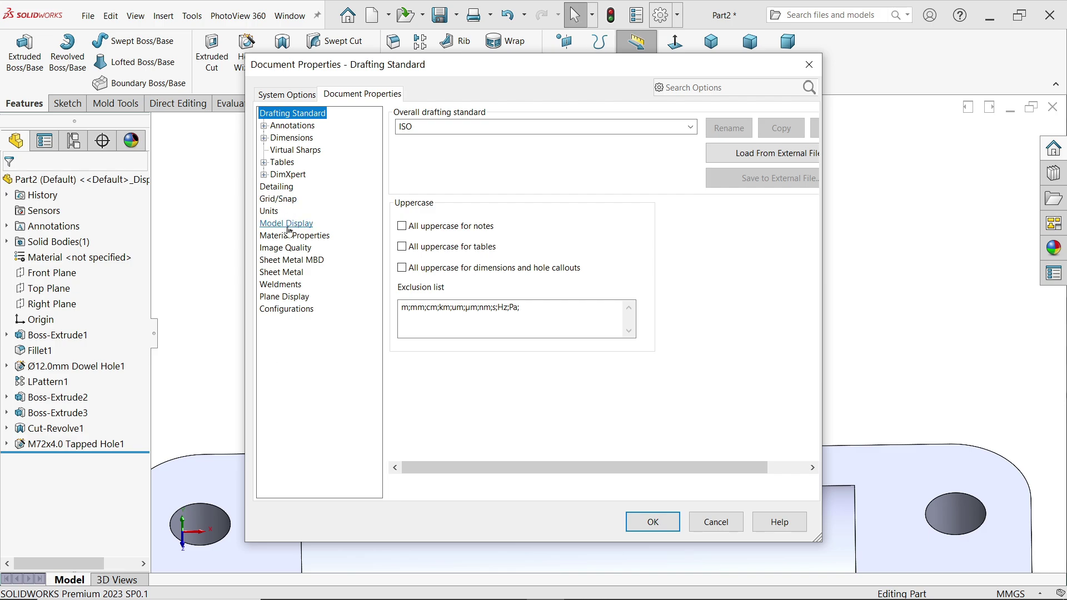
left_click(277, 187)
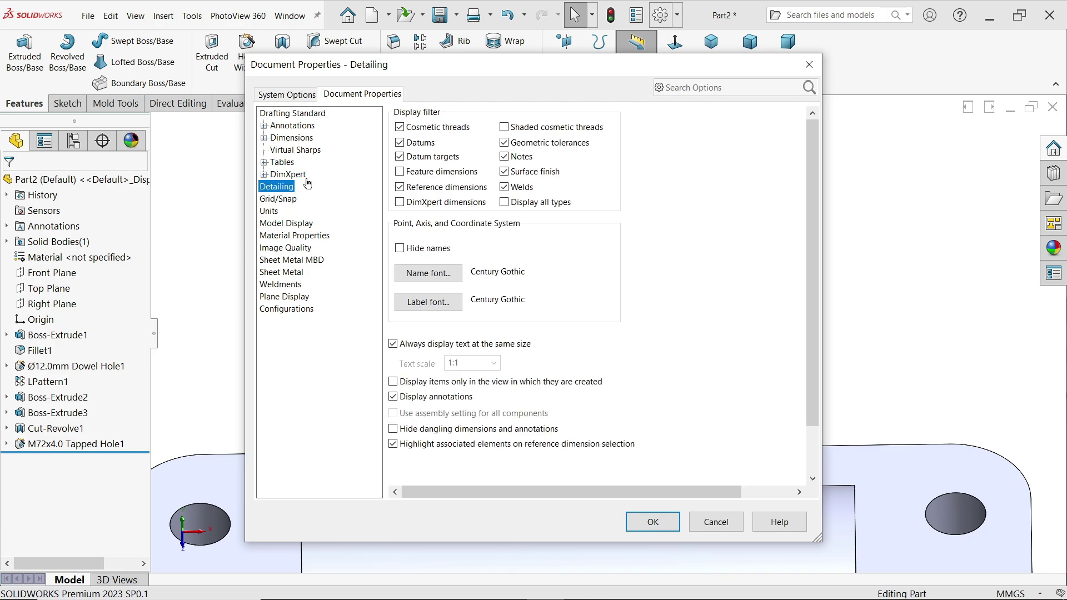
left_click(653, 522)
Start a Hole Wizard tapped hole with the ISO standard and the M30 size.
middle_click_drag(621, 439, 570, 288)
scroll(570, 288, "down", 5)
middle_click_drag(633, 458, 658, 233)
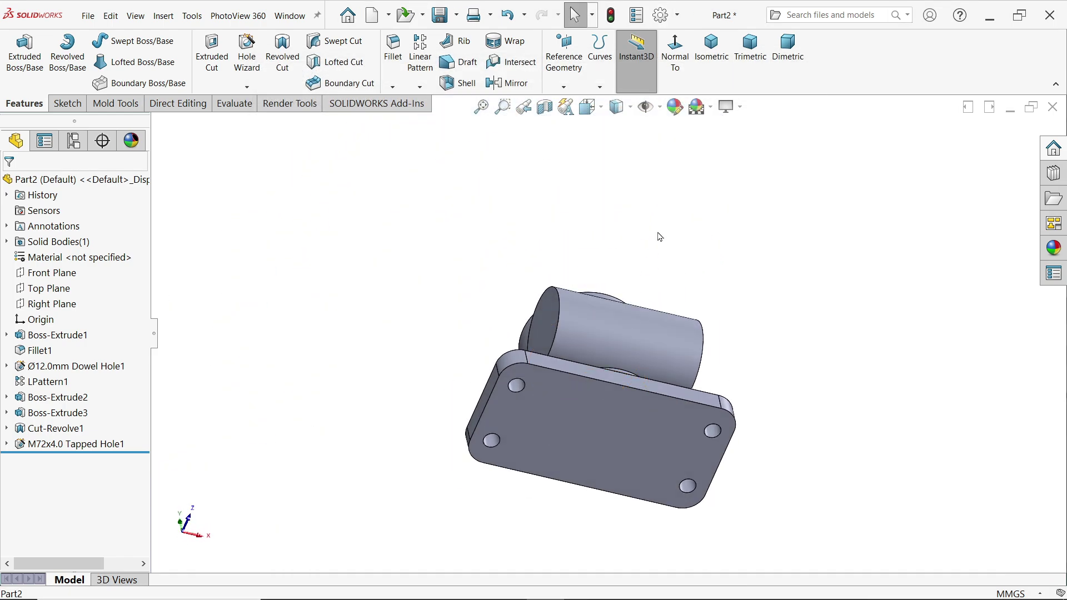
scroll(625, 416, "up", 5)
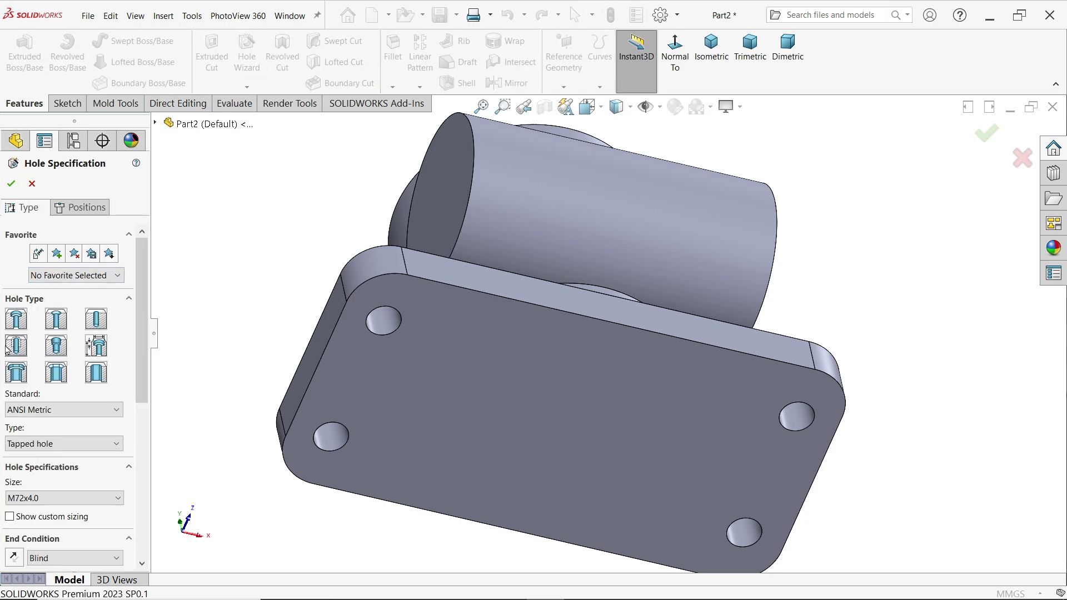
left_click(37, 414)
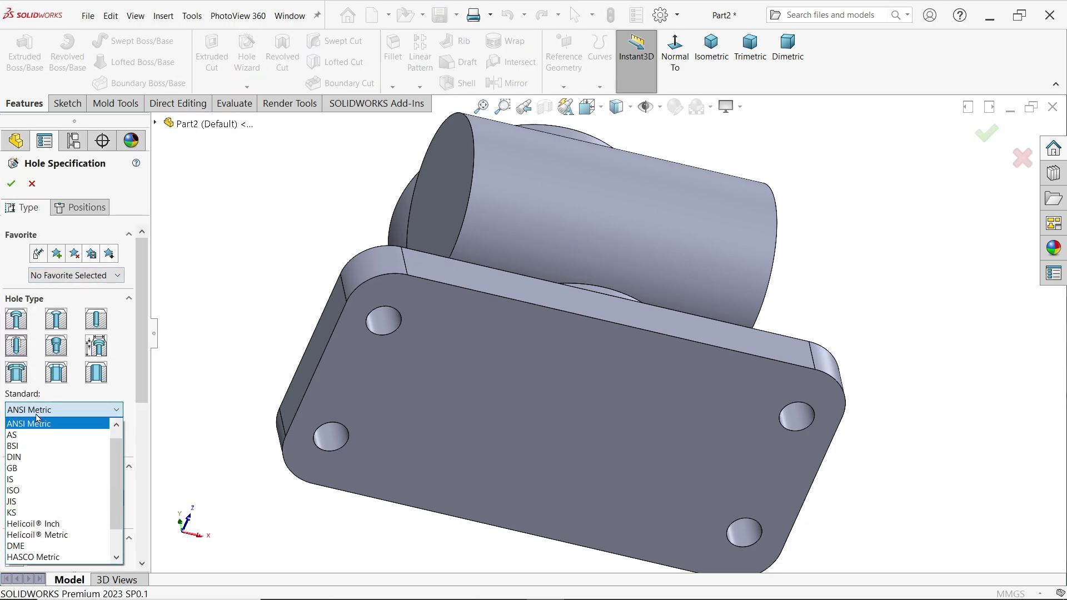
left_click(24, 493)
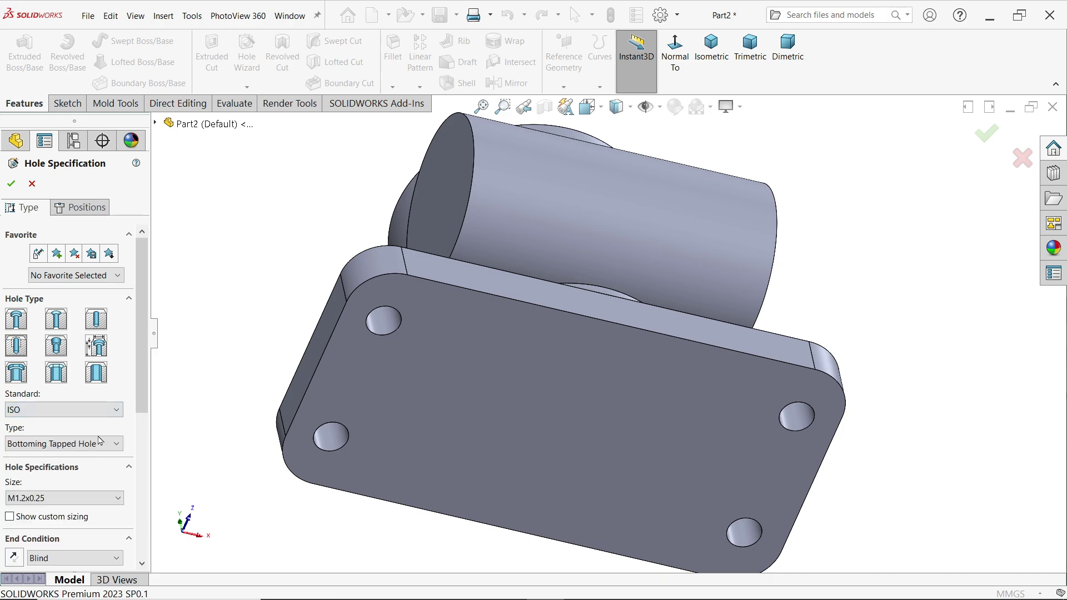
left_click_drag(141, 379, 141, 431)
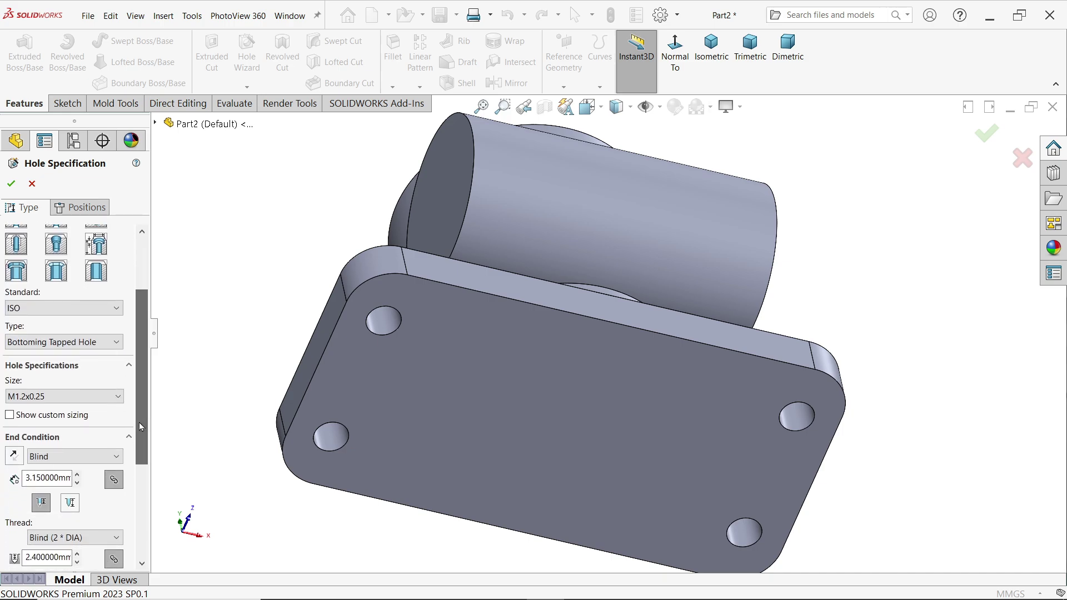
left_click(61, 342)
left_click(49, 379)
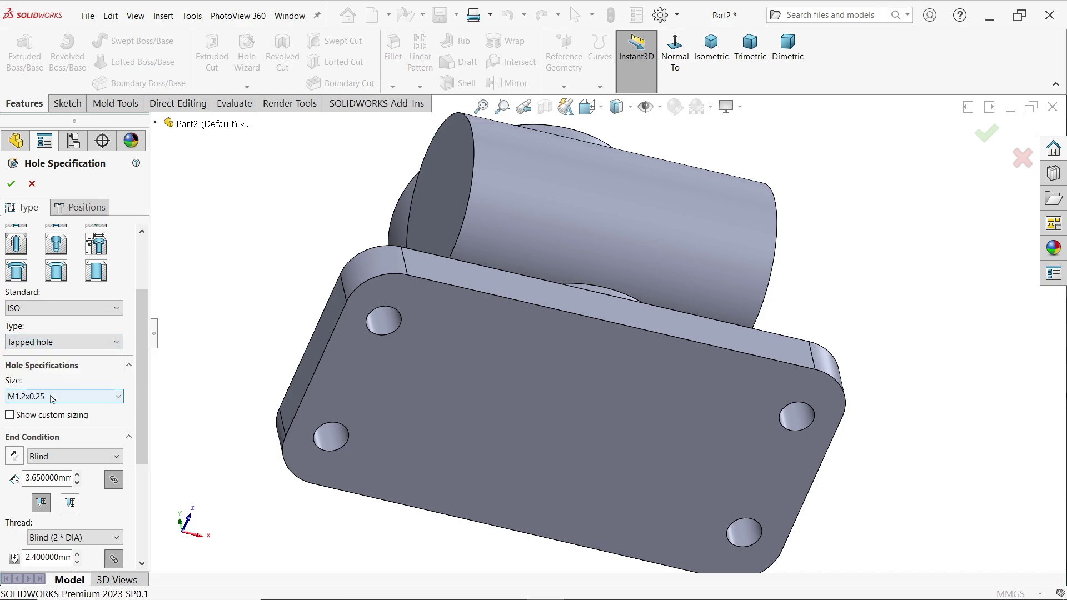
left_click(54, 397)
left_click_drag(119, 433, 119, 460)
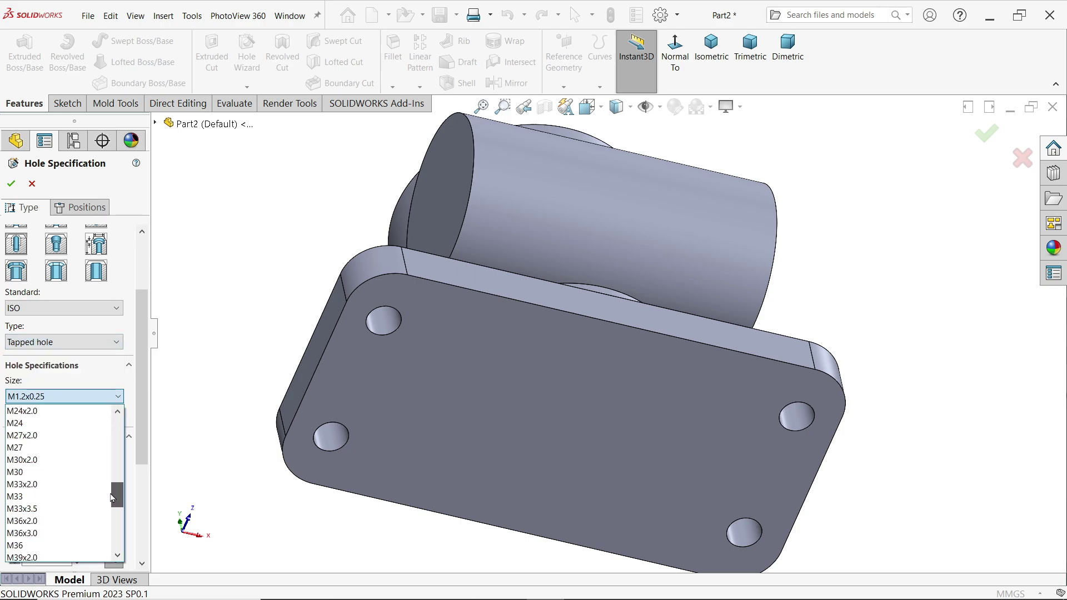
left_click(30, 472)
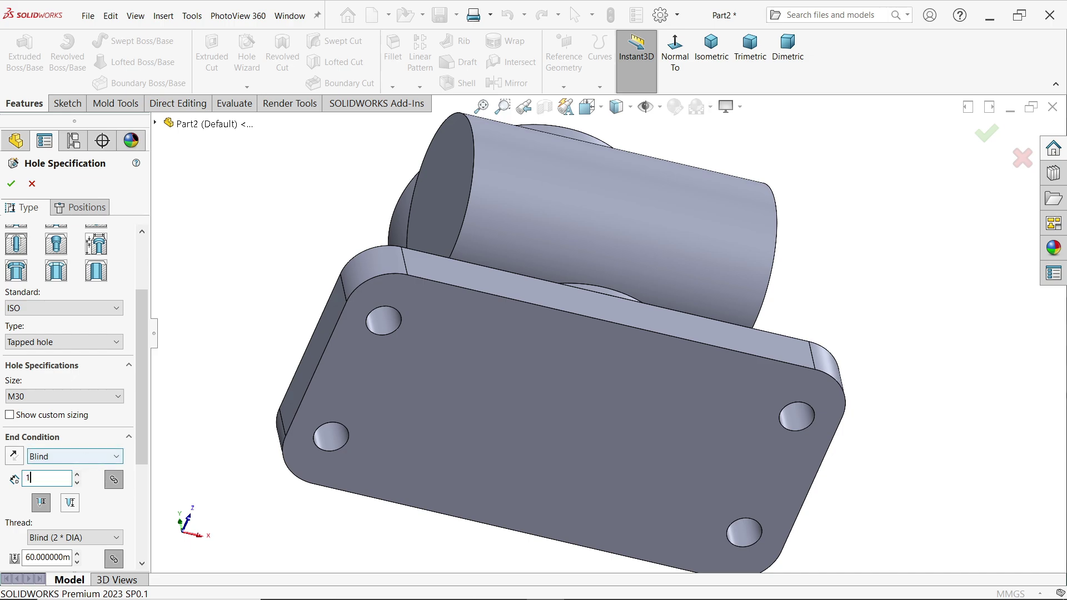
Set both the blind hole depth and the thread depth of the M30 tapped hole to 16 mm.
type("16")
key("Return")
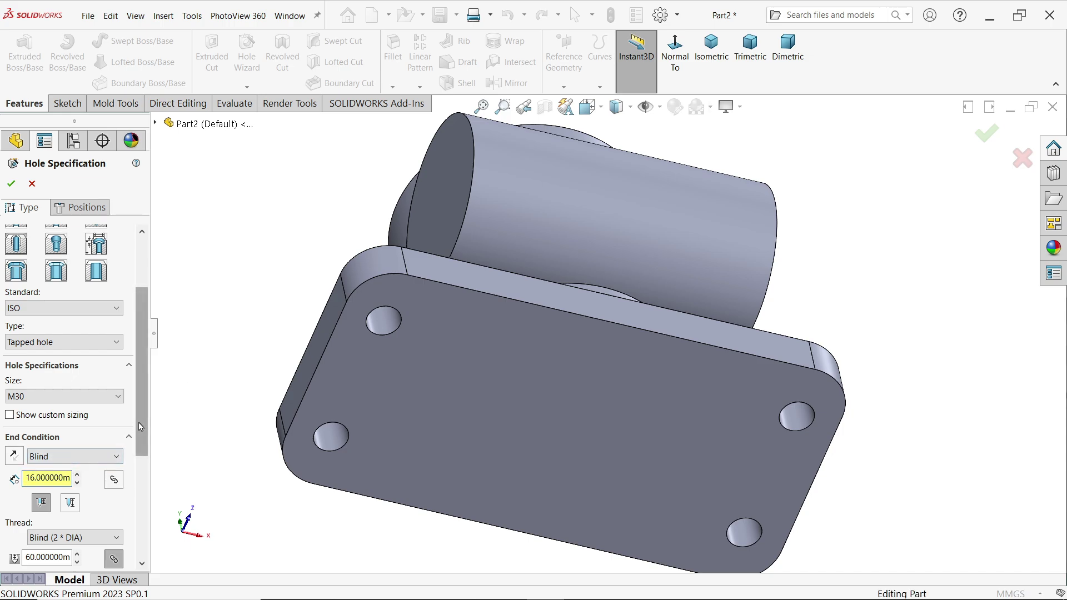
scroll(135, 459, "down", 3)
scroll(135, 459, "down", 1)
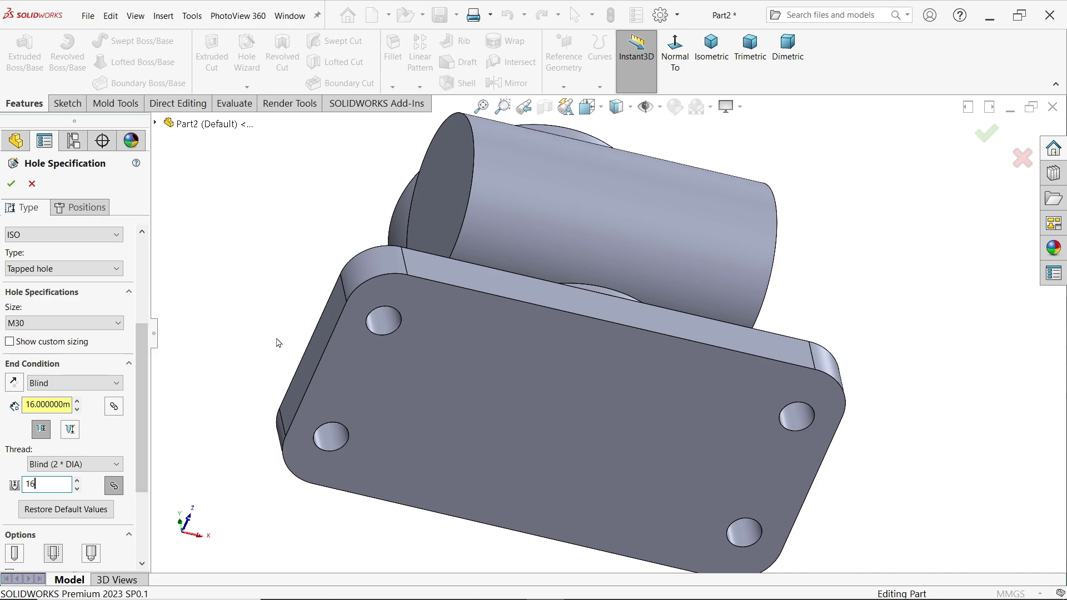
scroll(144, 437, "down", 5)
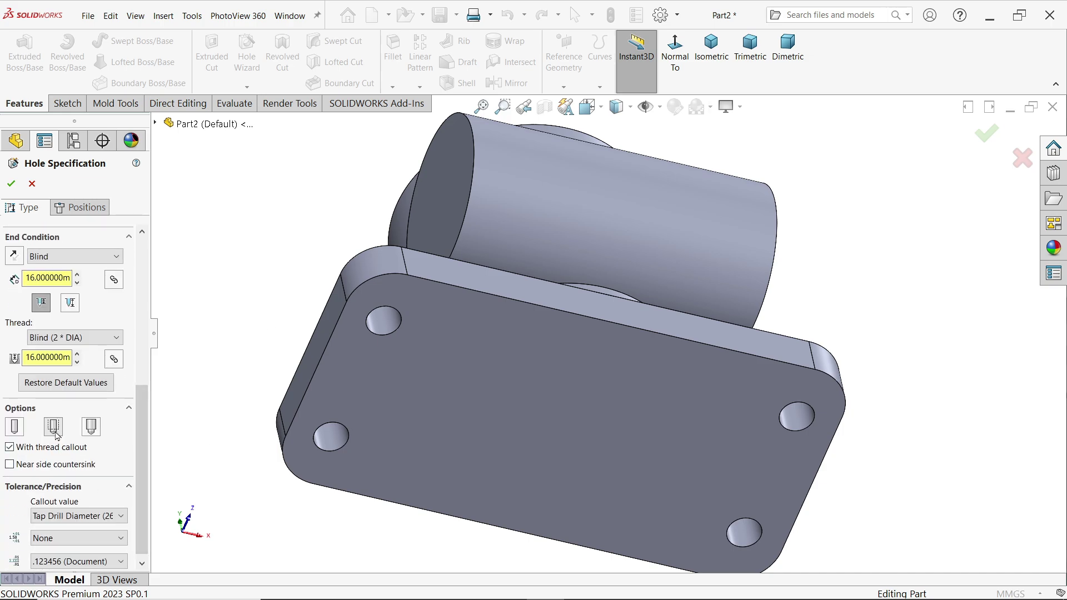
Place the M30 tapped hole at the origin on the base plate's bottom face and create it.
left_click(94, 210)
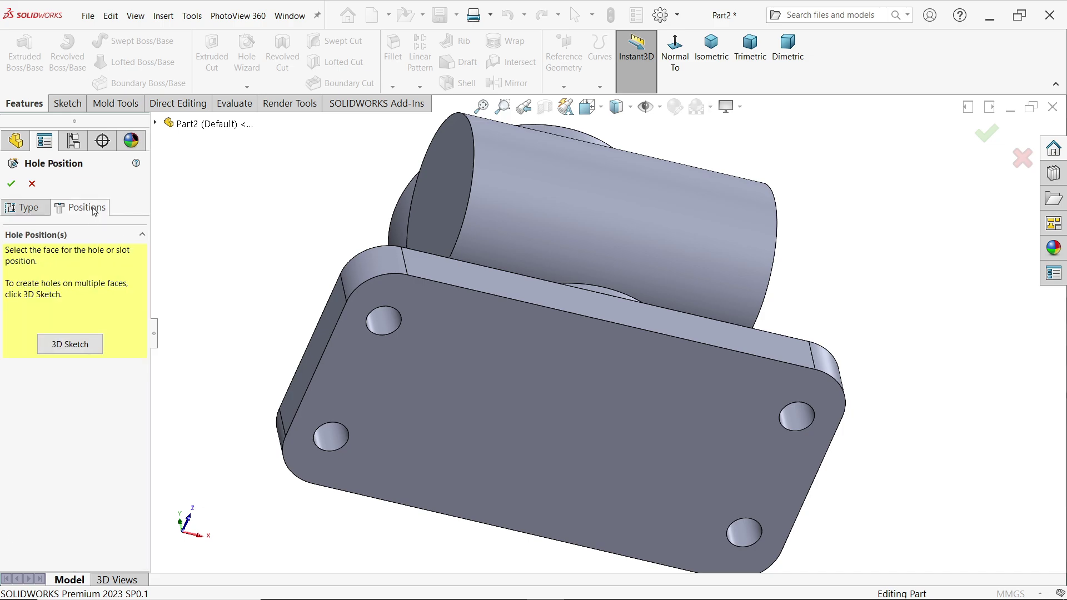
left_click(553, 412)
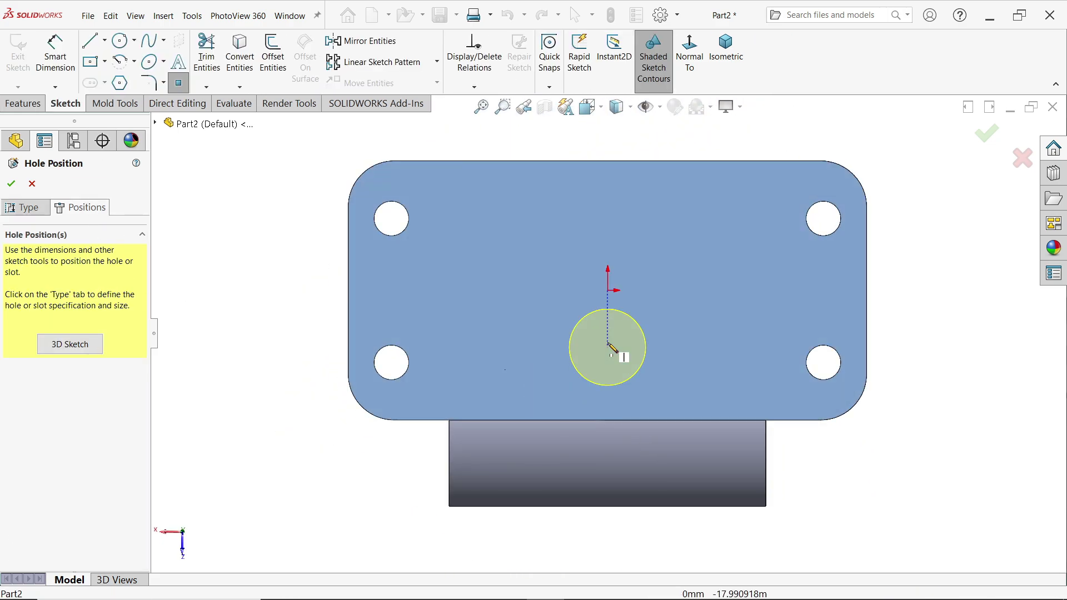
left_click(608, 291)
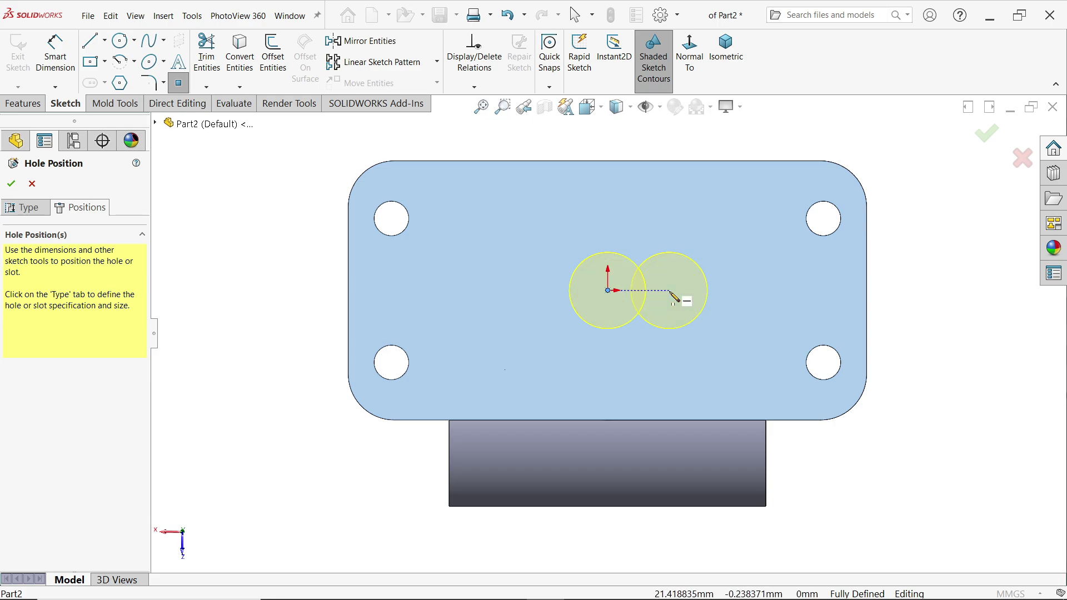
key("Escape")
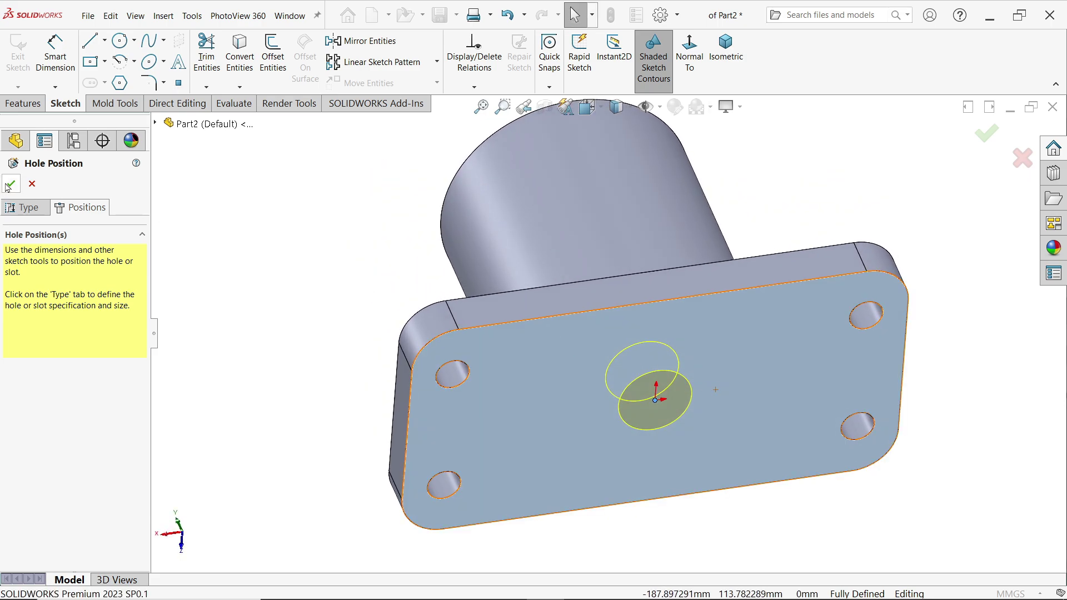
left_click(9, 186)
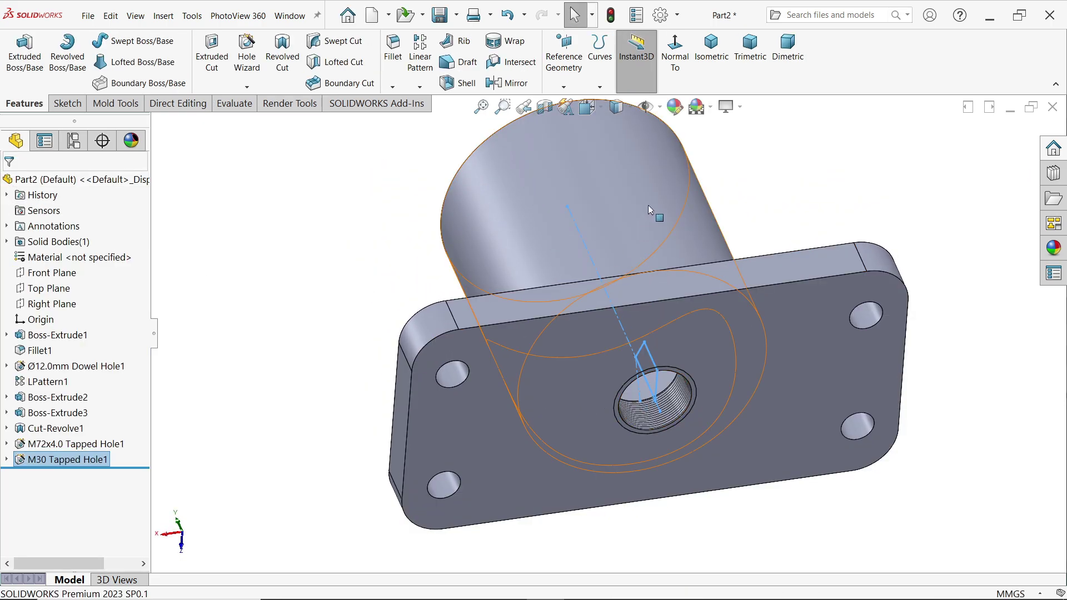
Examine the threaded holes and stepped bore in a section view through the Front Plane, then turn the section off.
left_click(51, 273)
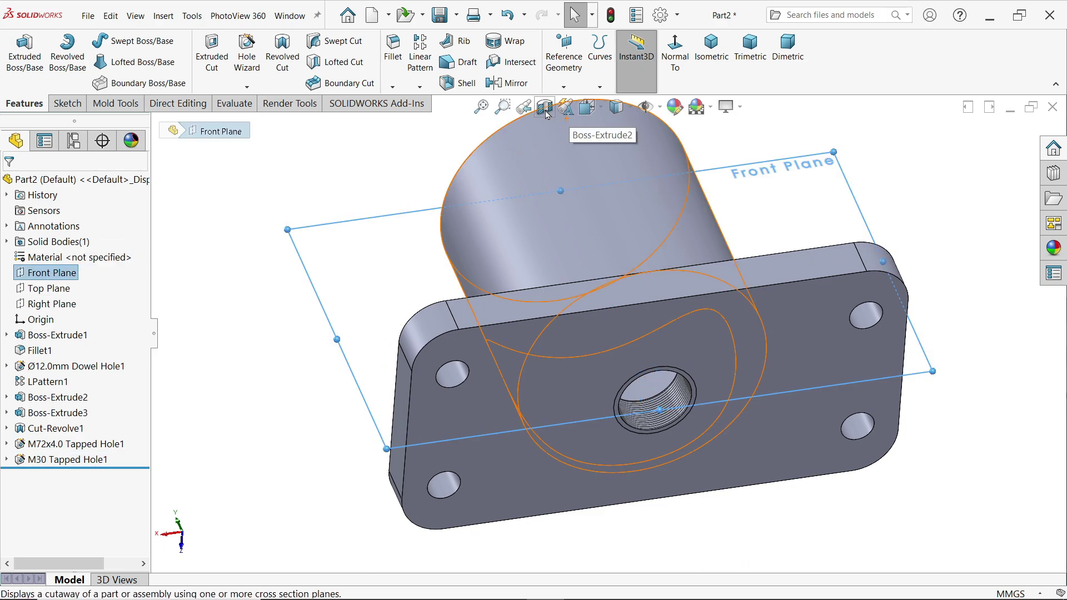
left_click(585, 108)
left_click(11, 184)
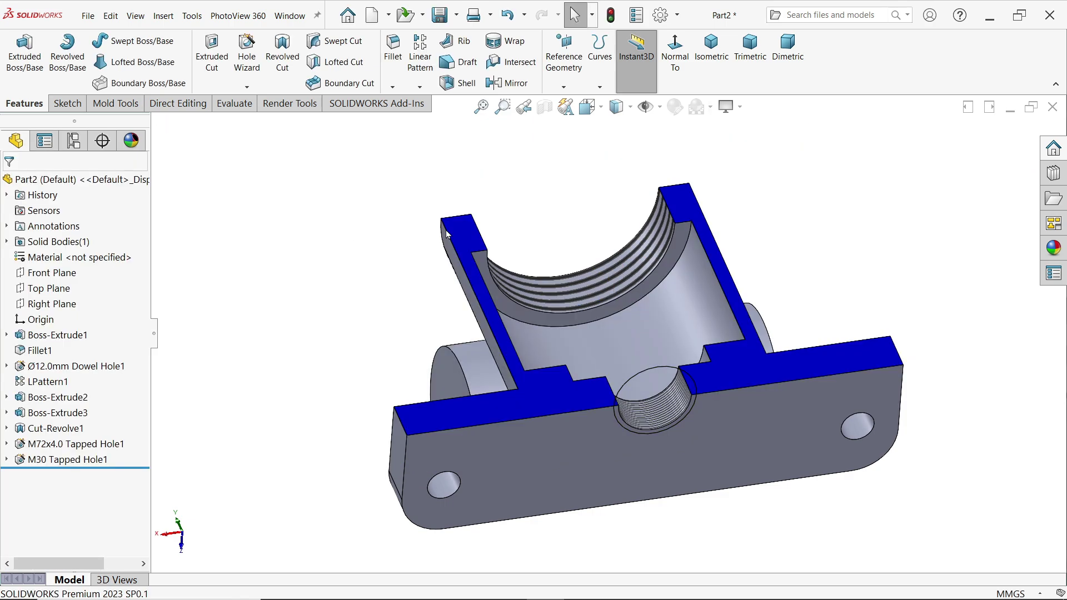
middle_click_drag(523, 389, 596, 426)
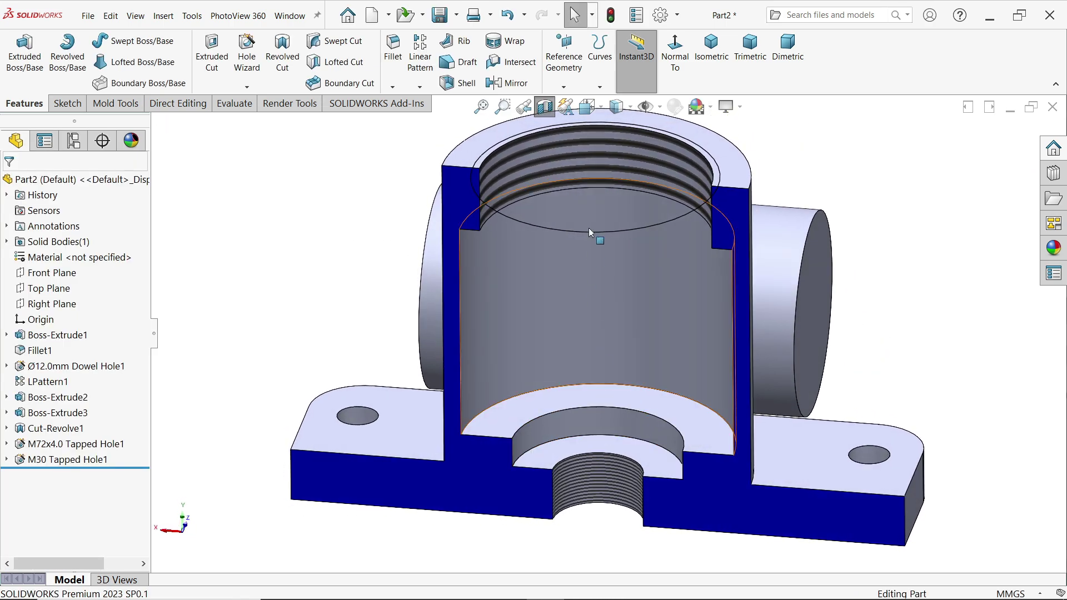
left_click(545, 107)
Sketch a closed right triangle on the Front Plane, hanging from the vertical cylinder's top edge, with a hypotenuse of about 10.7 mm.
scroll(499, 182, "down", 3)
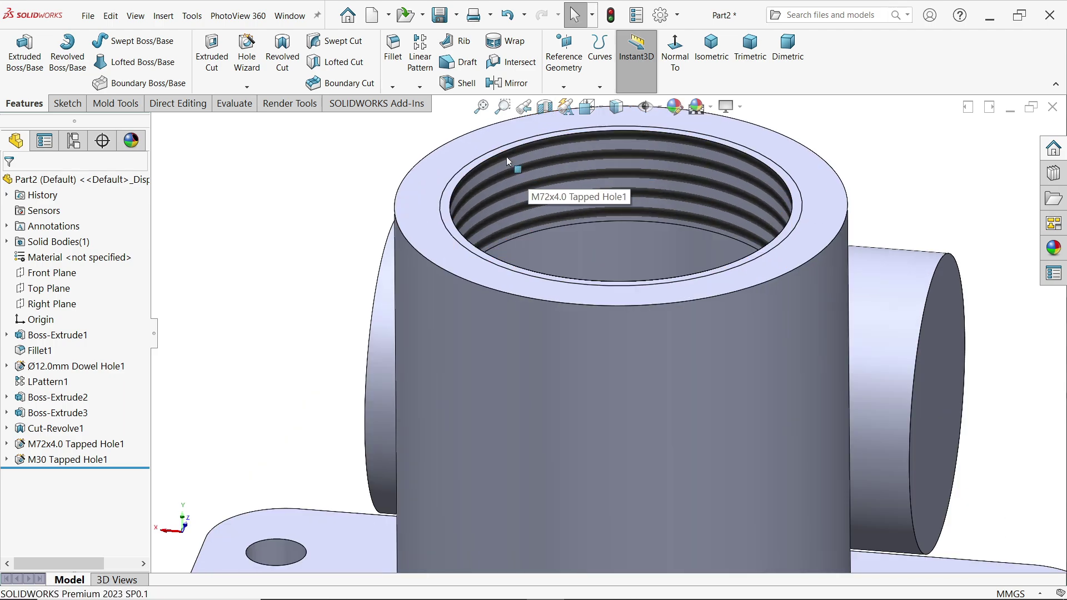
left_click(52, 273)
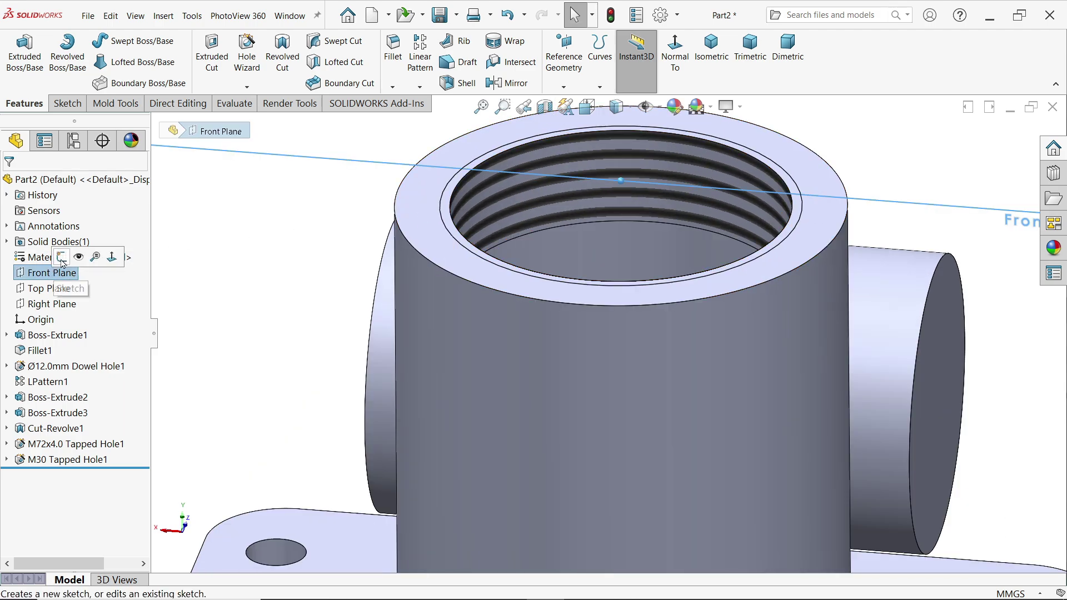
left_click(62, 259)
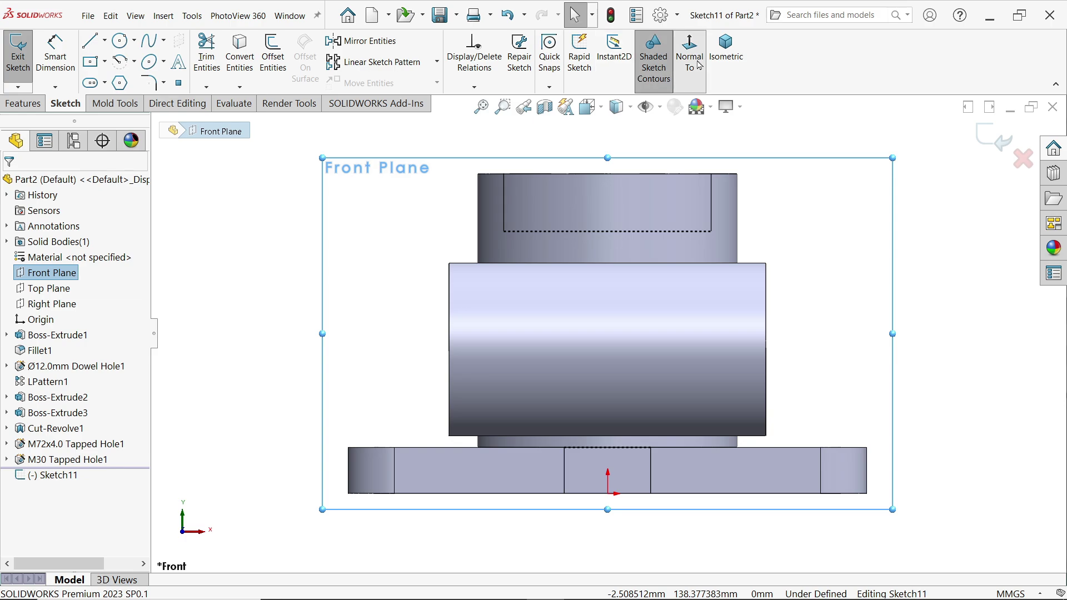
left_click(700, 65)
scroll(660, 150, "down", 3)
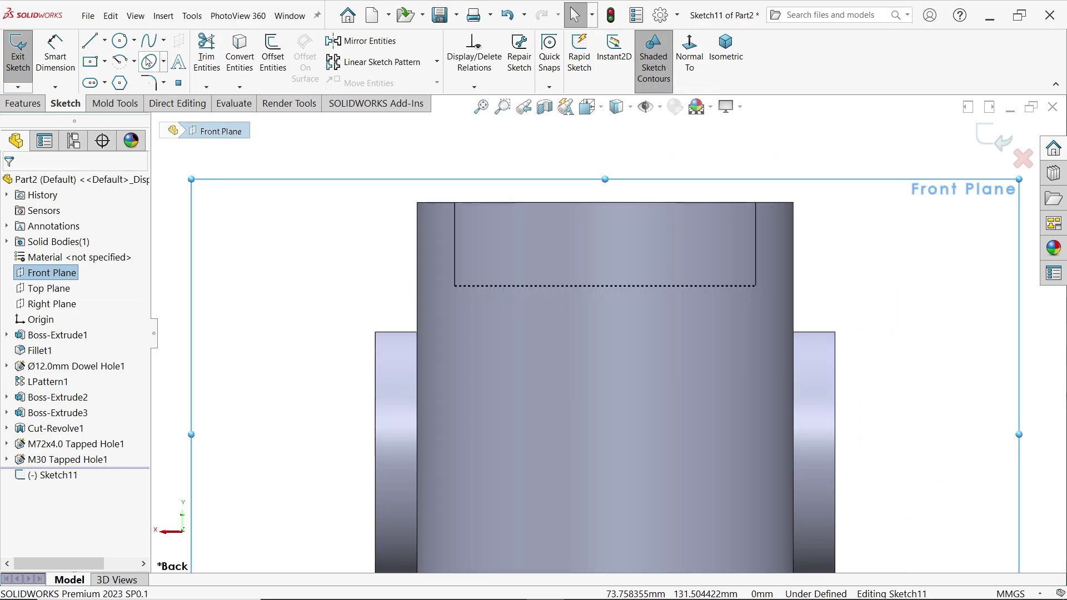
left_click(92, 45)
scroll(536, 189, "down", 3)
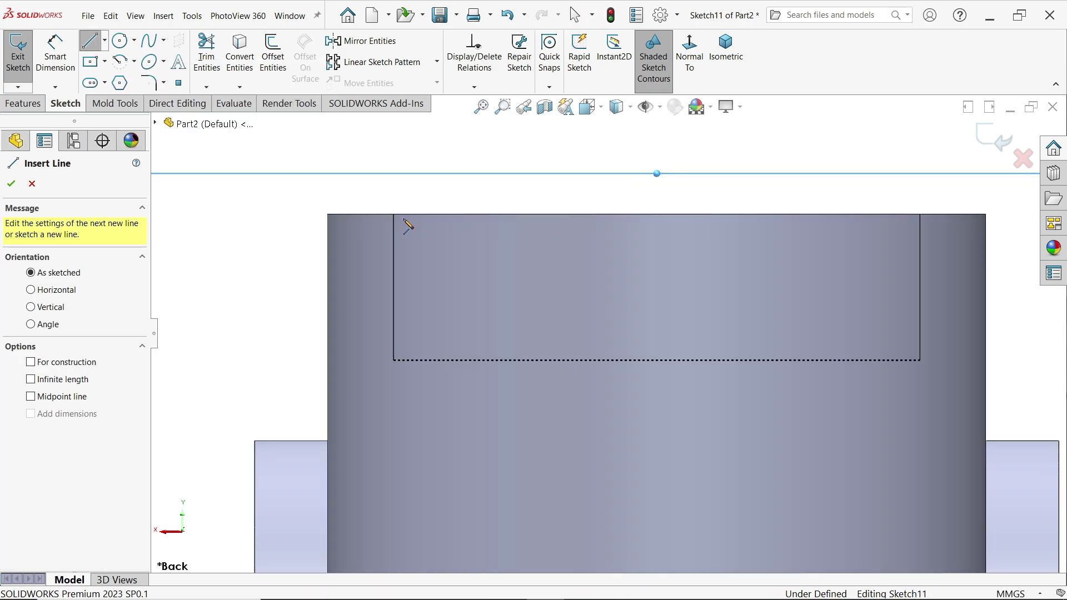
left_click(421, 214)
left_click(480, 214)
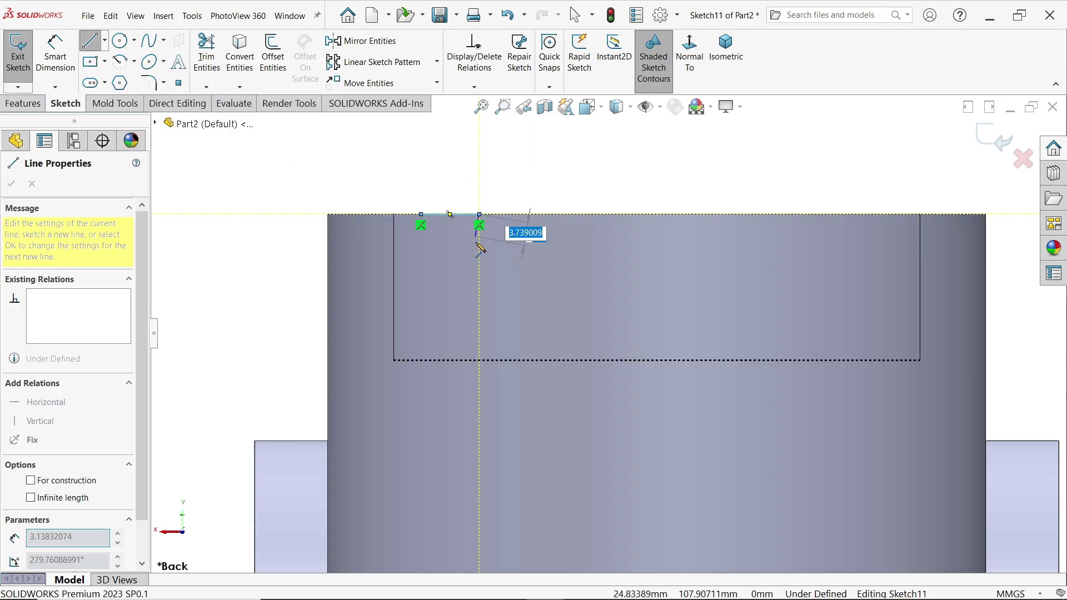
left_click(480, 266)
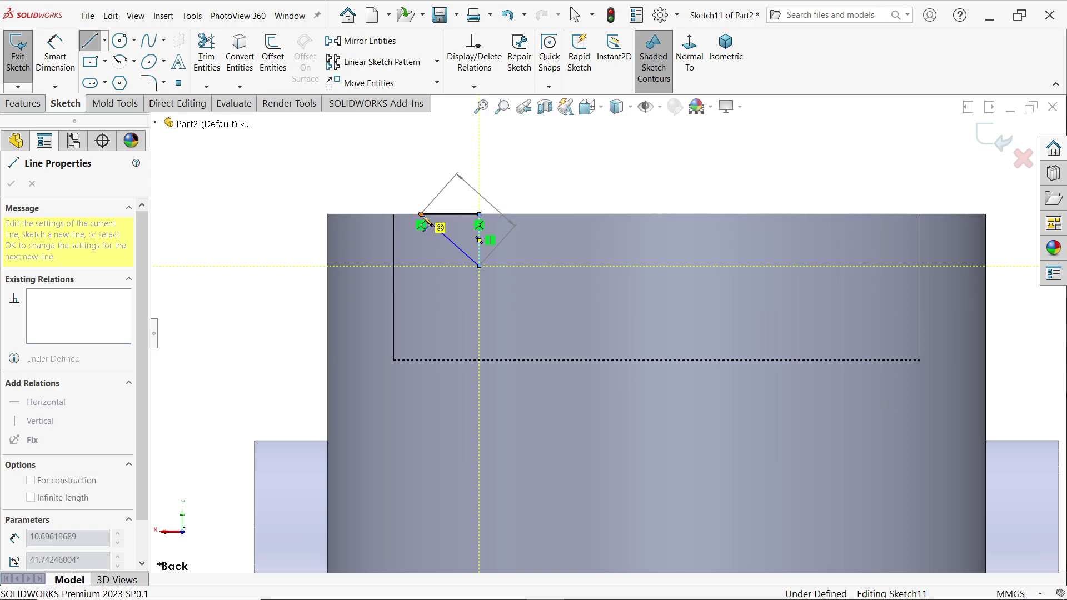
left_click(422, 215)
Draw a vertical construction line about 9.9 mm long upward from the midpoint of the cylinder's top edge.
scroll(674, 243, "up", 1)
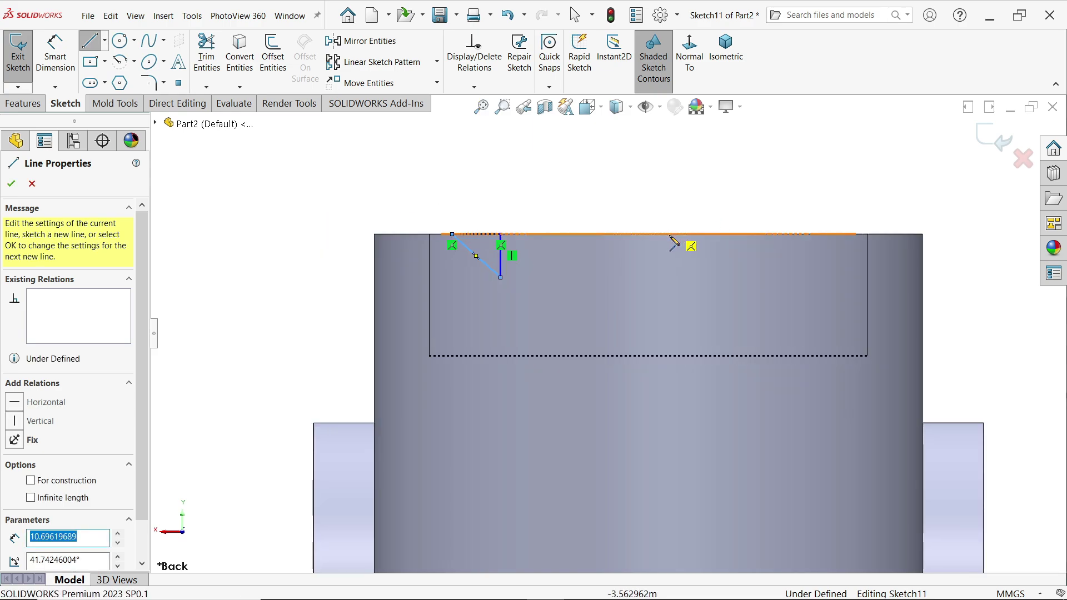
left_click(648, 234)
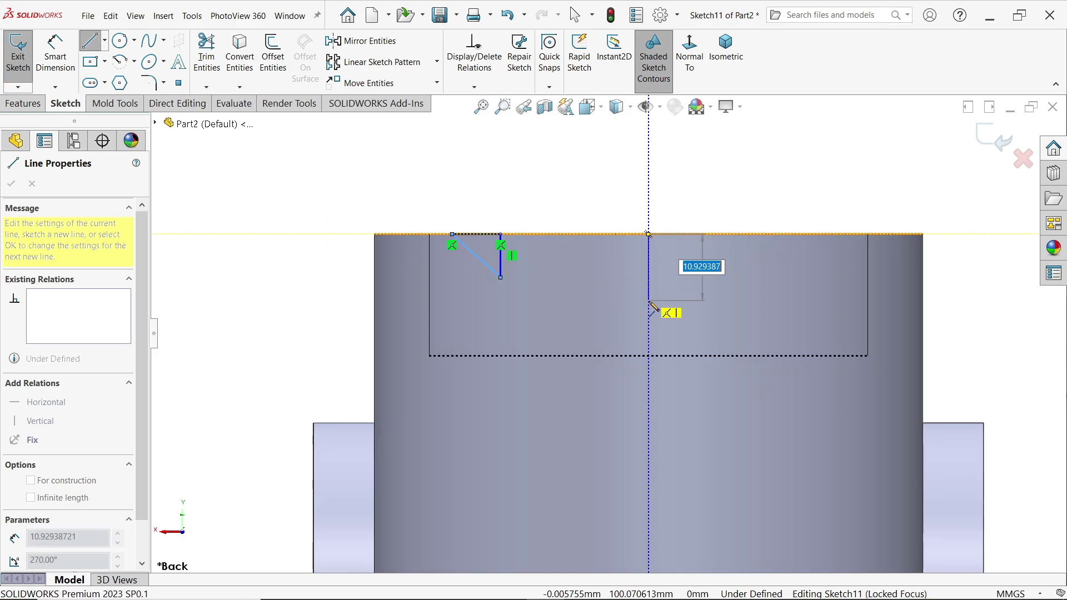
left_click(649, 173)
right_click(696, 178)
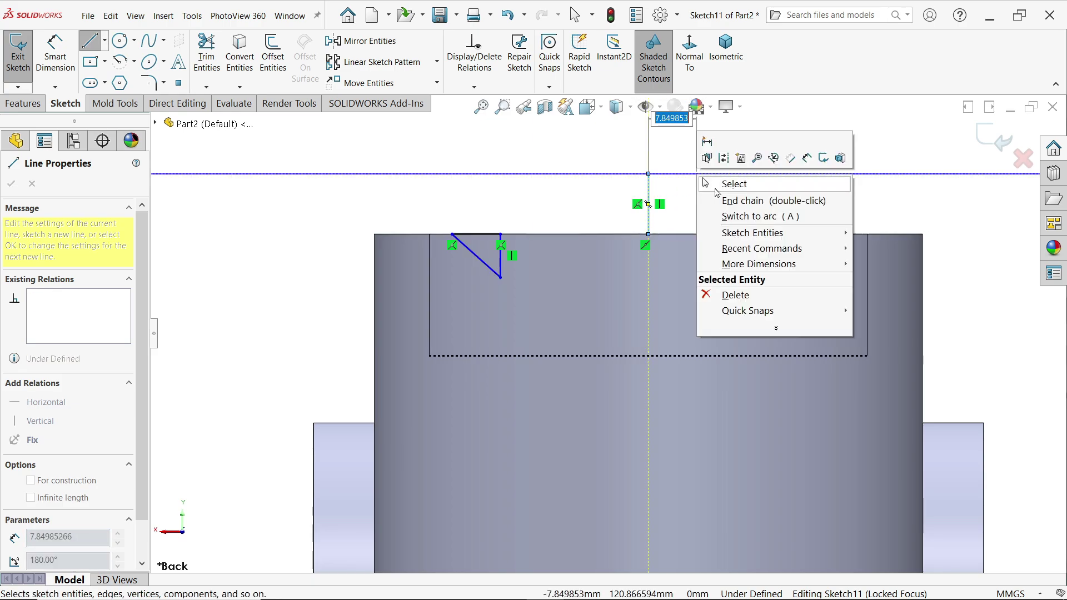
left_click(722, 184)
left_click(649, 212)
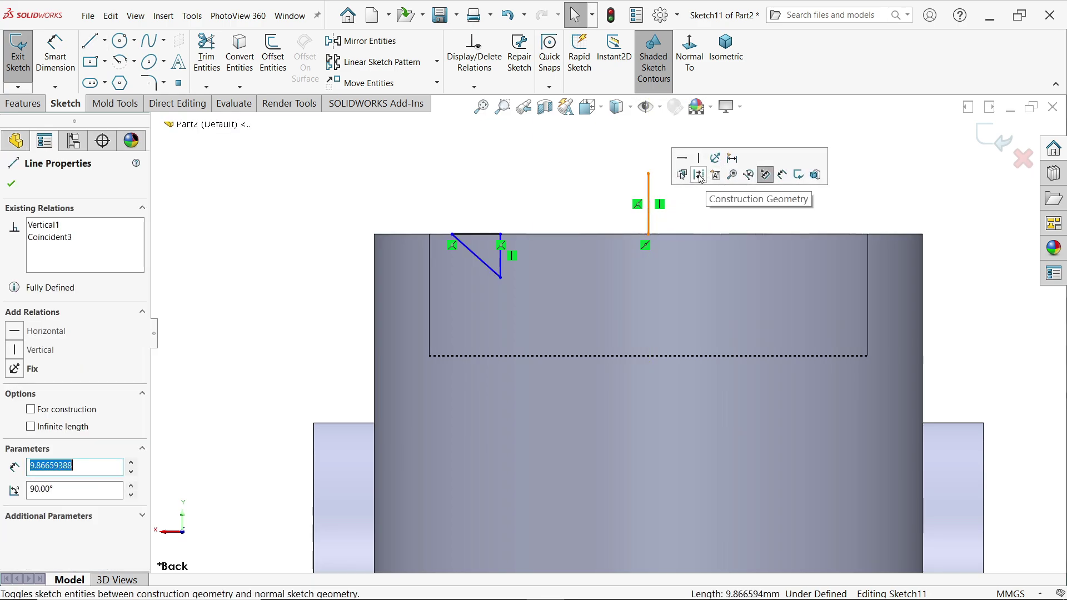
left_click(765, 177)
Dimension the angle between the triangle's hypotenuse and the vertical construction line as 90/2 degrees.
left_click(56, 53)
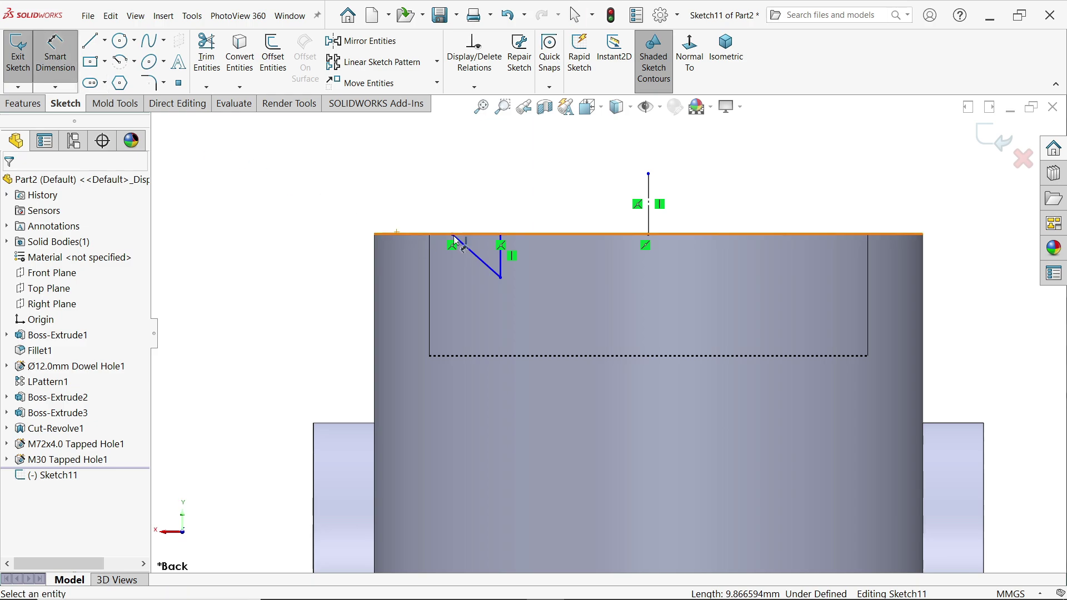
scroll(534, 236, "down", 3)
left_click(466, 307)
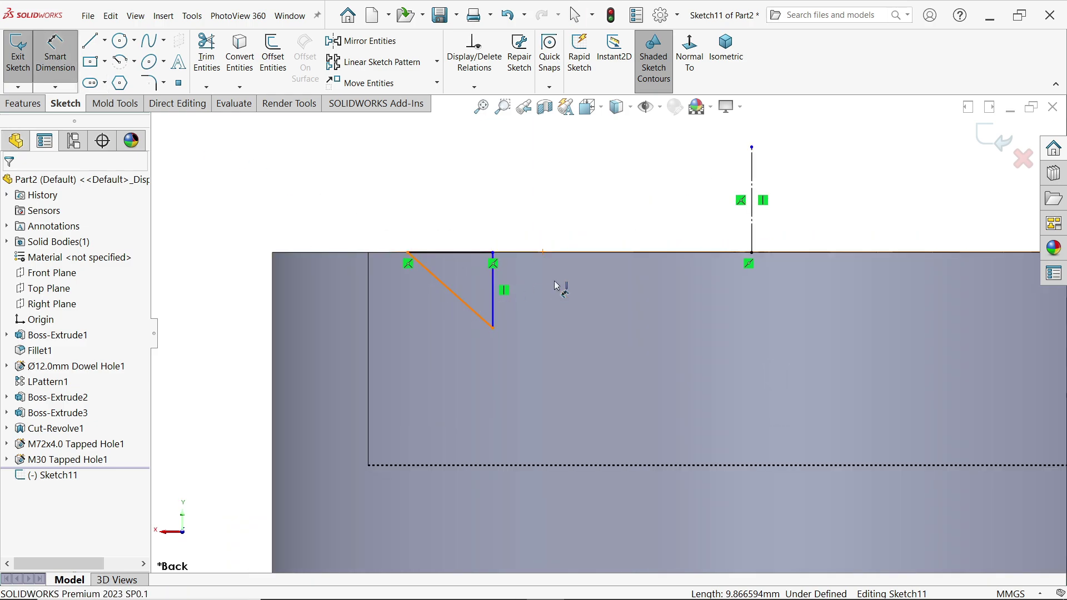
left_click(753, 229)
scroll(695, 245, "up", 3)
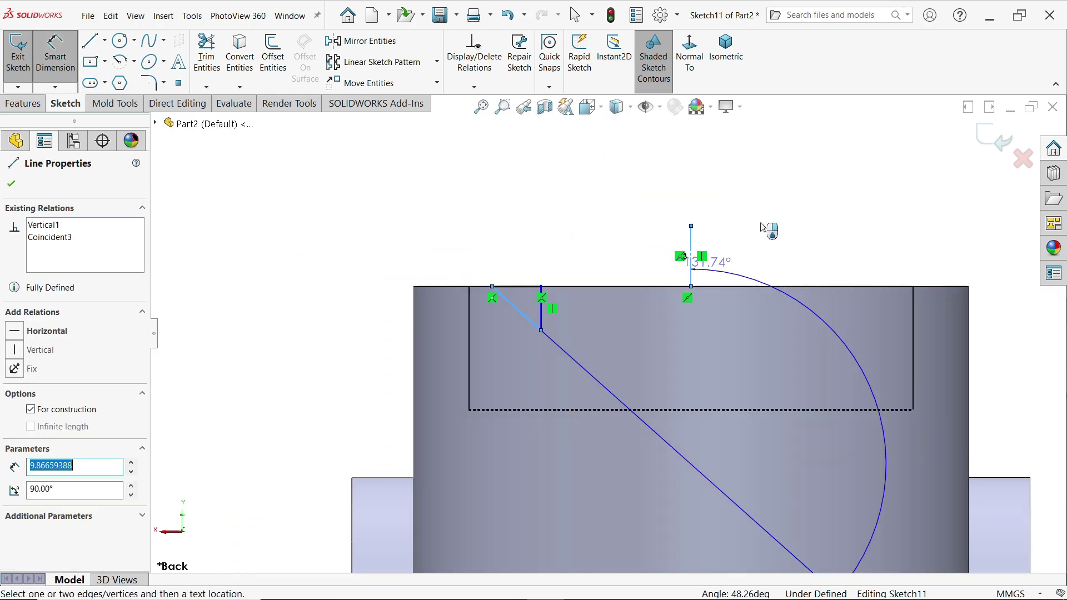
left_click(614, 178)
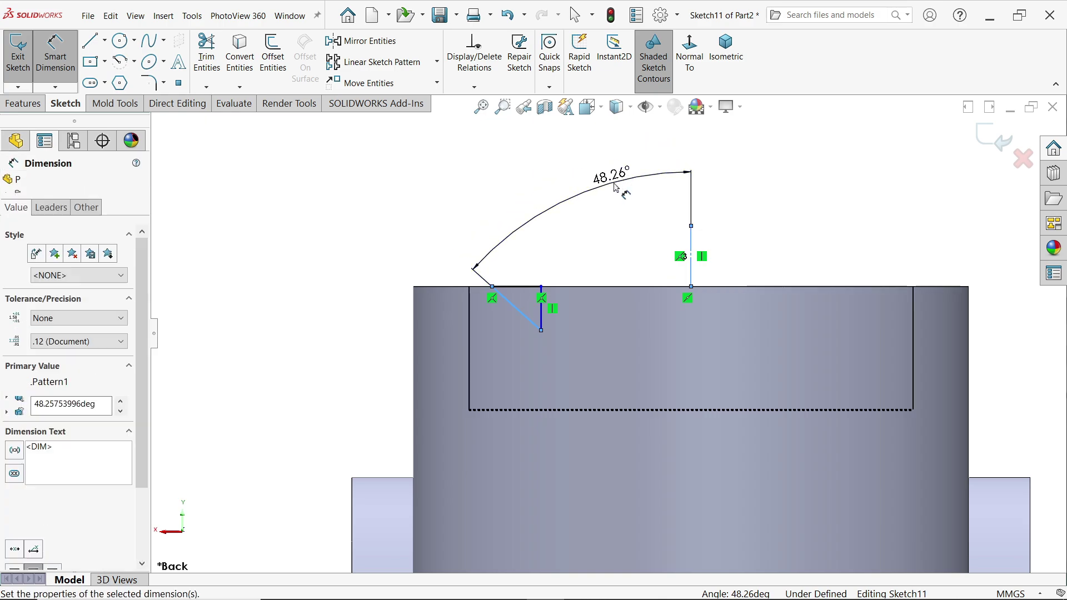
type("90/2")
key("Return")
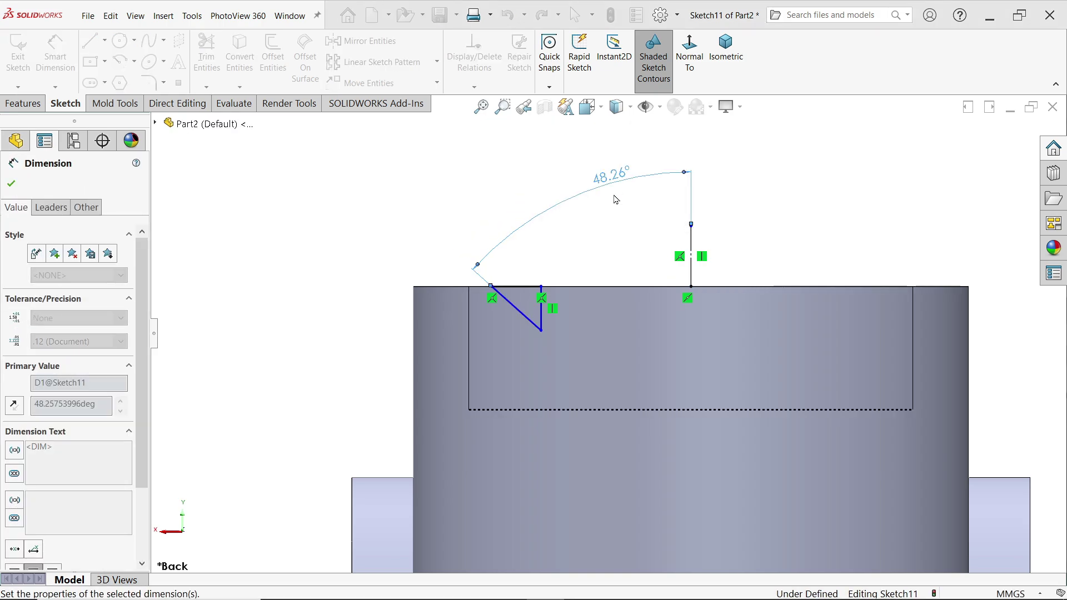
Dimension the triangle's outer top corner across the construction line as a 78 mm diameter.
scroll(523, 292, "up", 3)
left_click(471, 314)
left_click(821, 245)
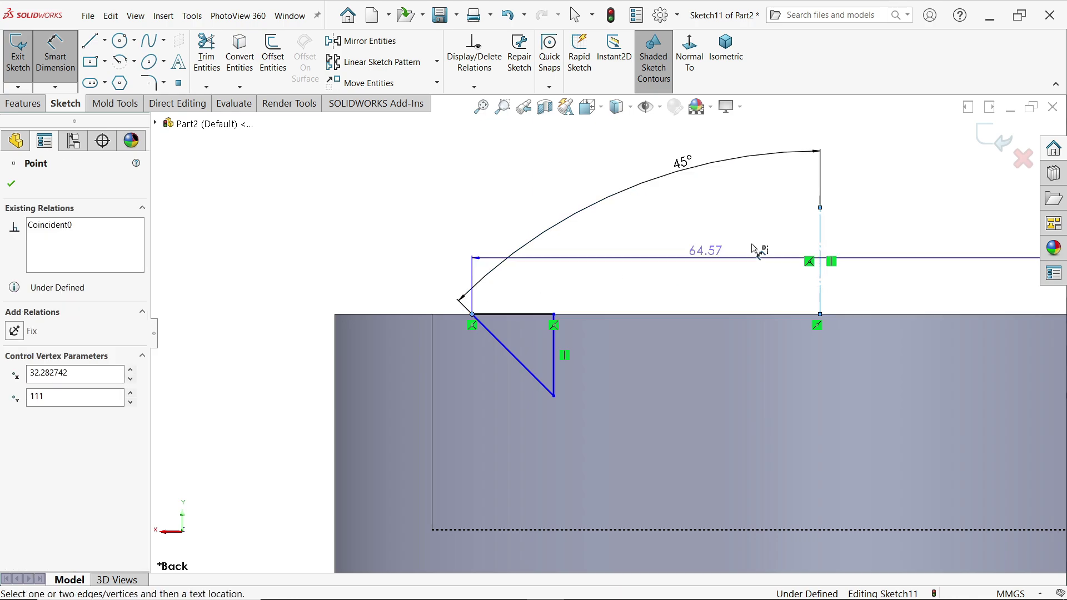
key("z")
left_click(777, 185)
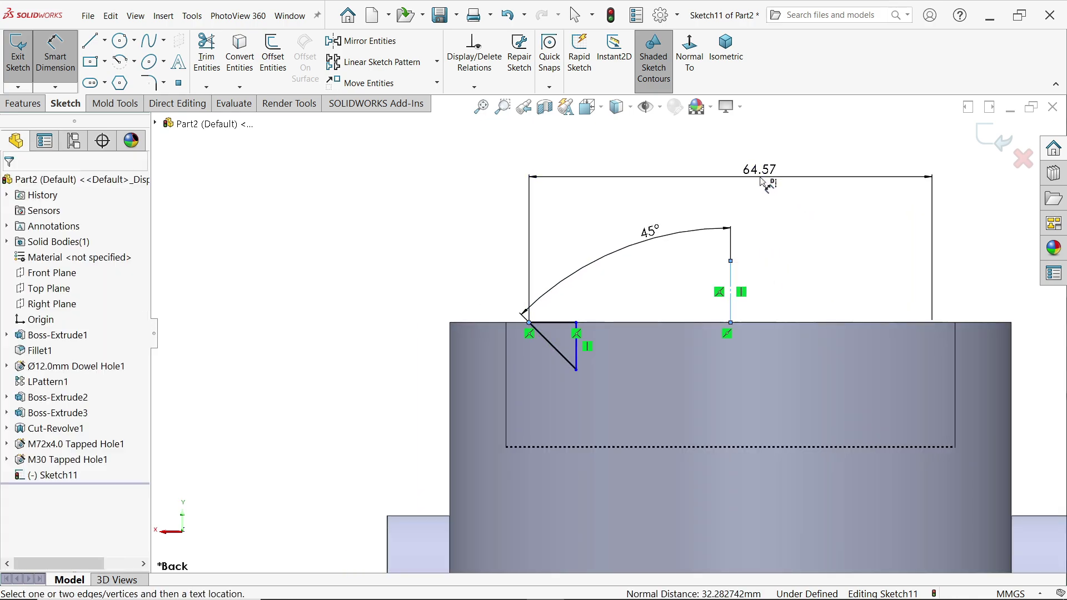
type("78")
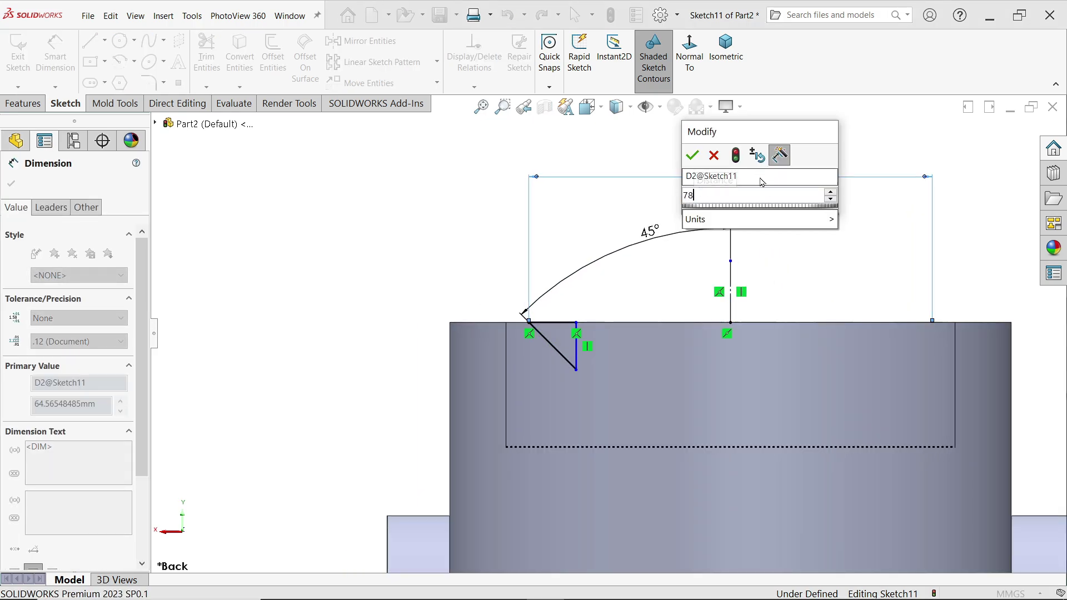
left_click(693, 157)
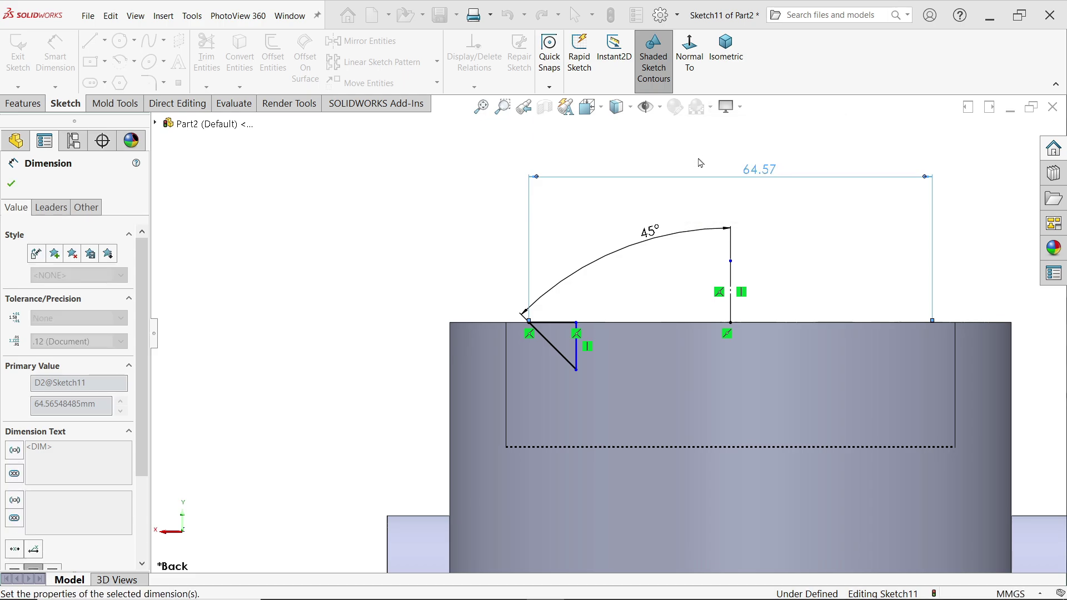
left_click(10, 184)
Display the model with its hidden edges and make the triangle's vertical leg collinear with the bore's nearby silhouette edge.
mouse_move(617, 109)
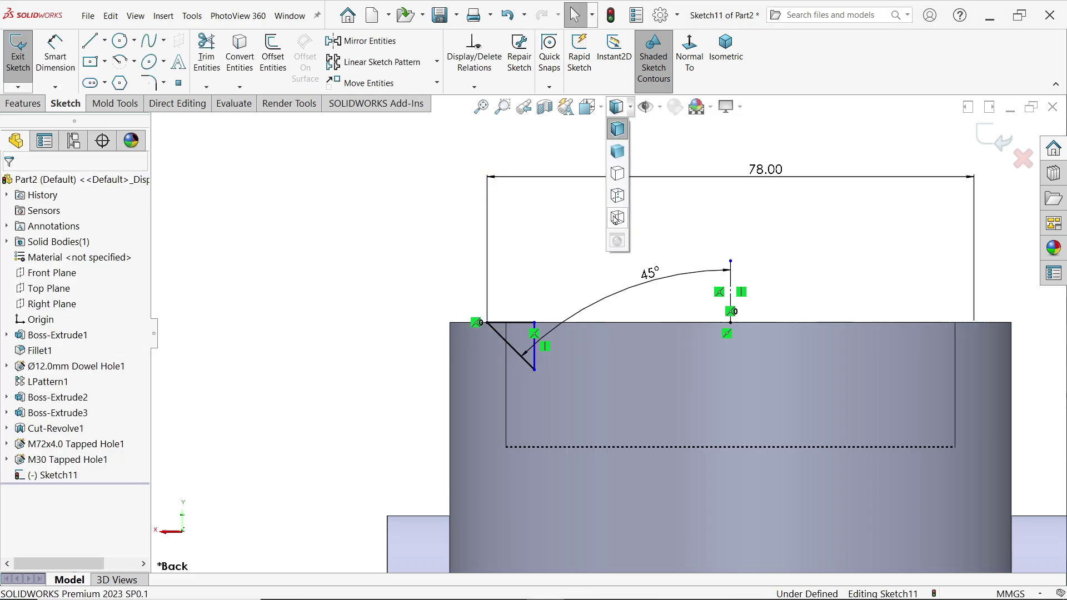
left_click(617, 218)
scroll(519, 301, "down", 3)
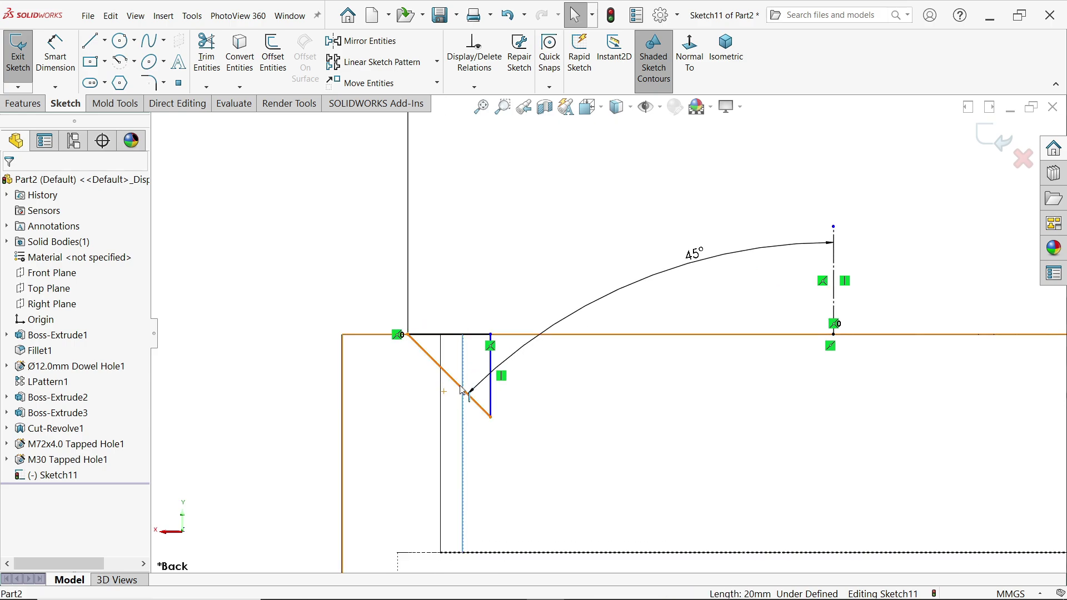
left_click(492, 399)
left_click(464, 378, "ctrl")
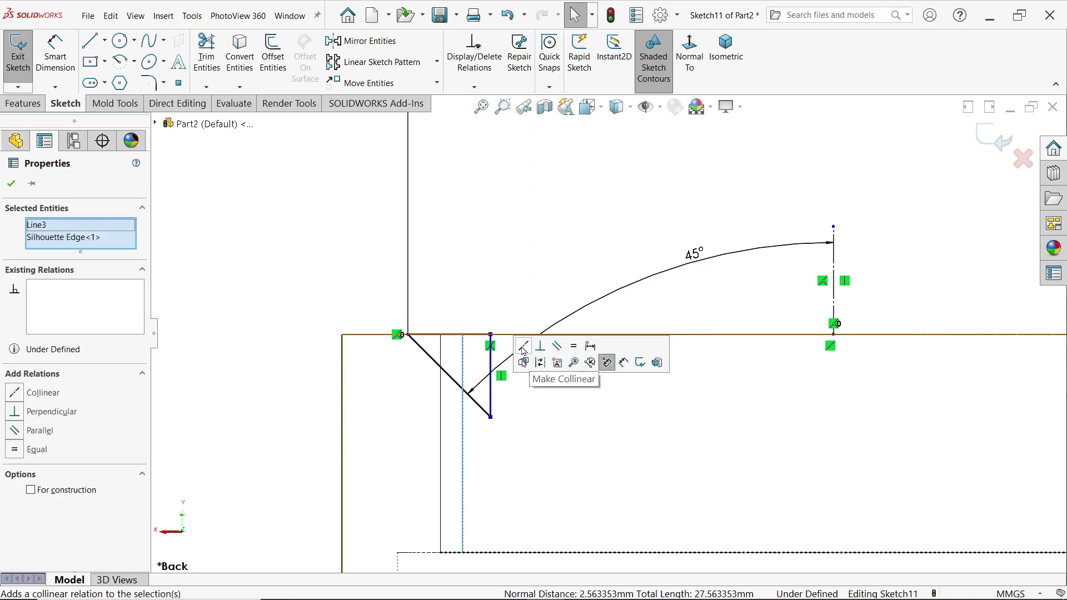
left_click(523, 347)
left_click(357, 238)
scroll(625, 348, "up", 5)
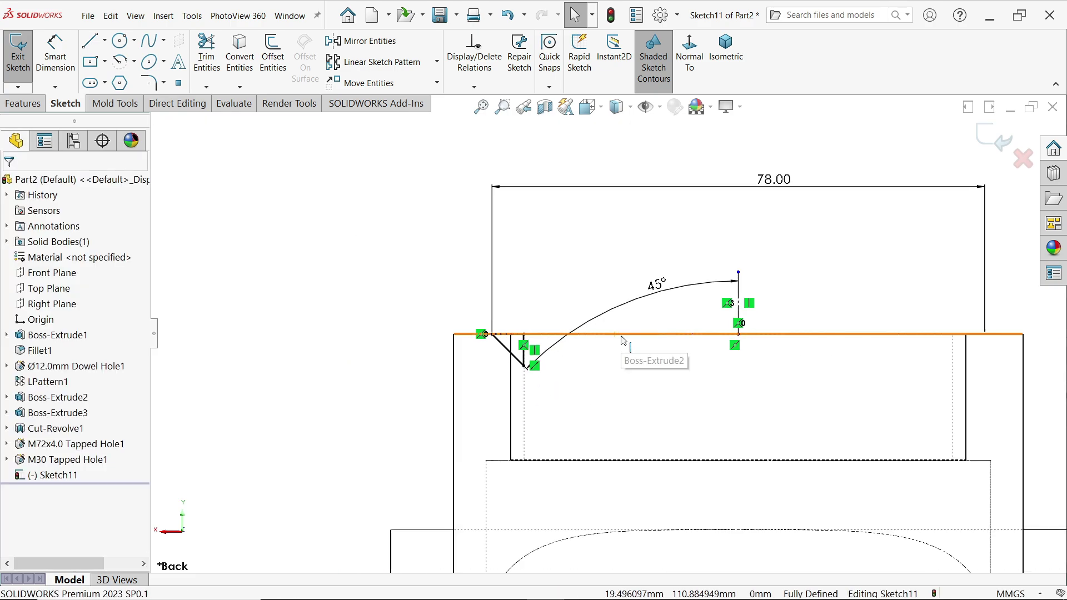
Return the model to the shaded display with edges.
middle_click_drag(676, 326, 683, 362)
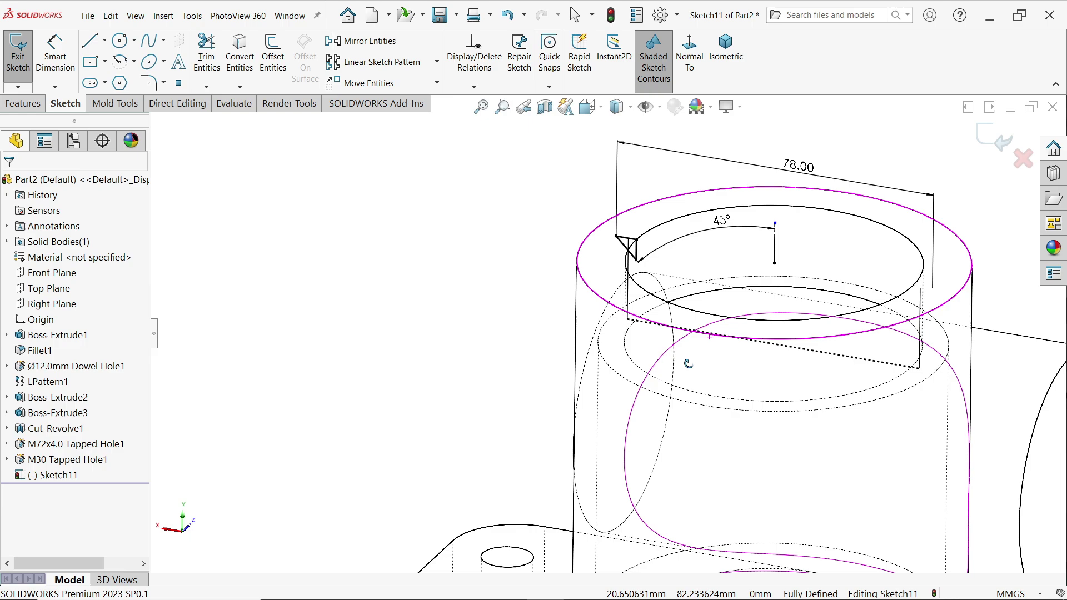
left_click(631, 113)
left_click(621, 131)
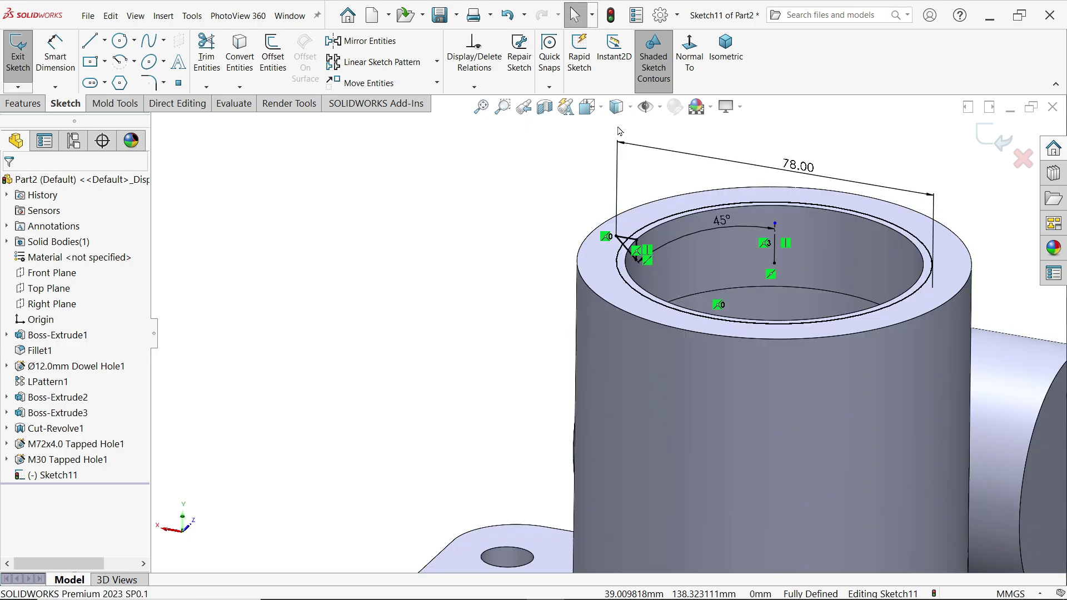
Cut the triangular profile as a blind 360-degree revolve about the vertical construction line to chamfer the cylinder's top opening.
left_click(25, 103)
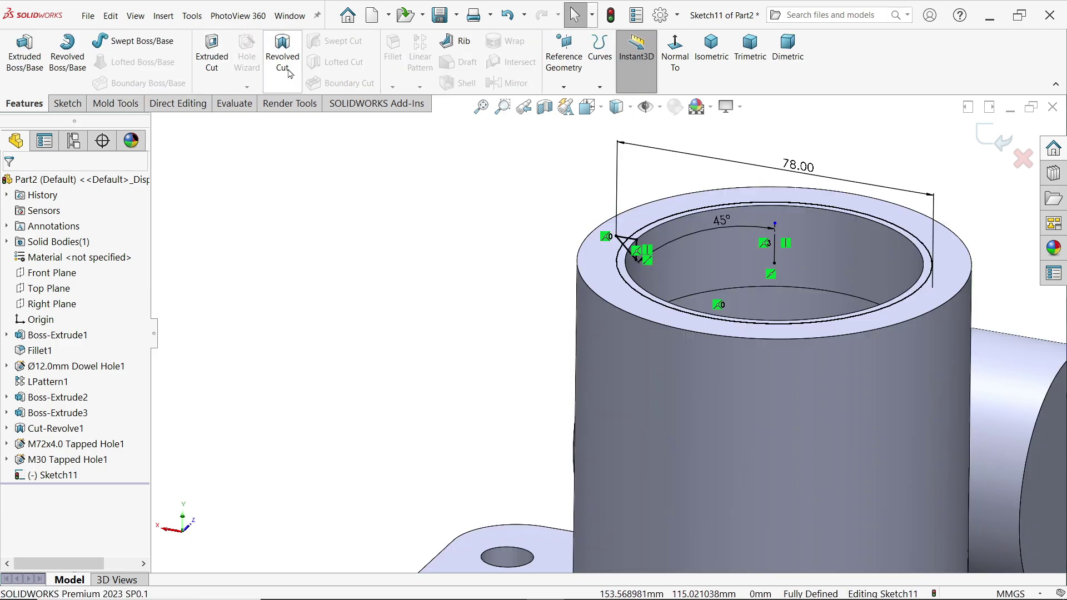
left_click(284, 53)
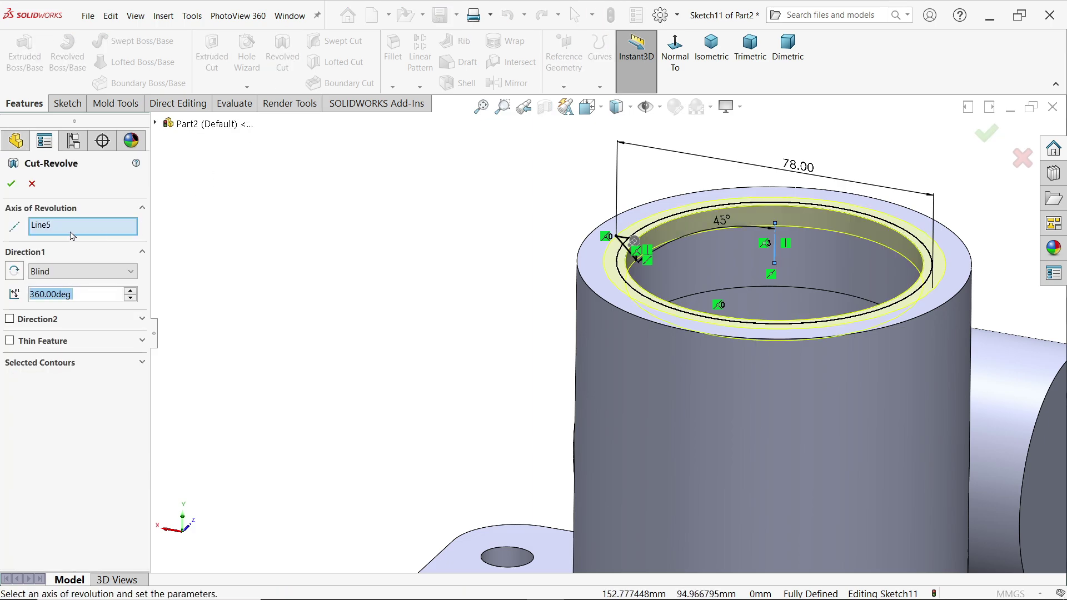
left_click(57, 229)
scroll(789, 247, "down", 2)
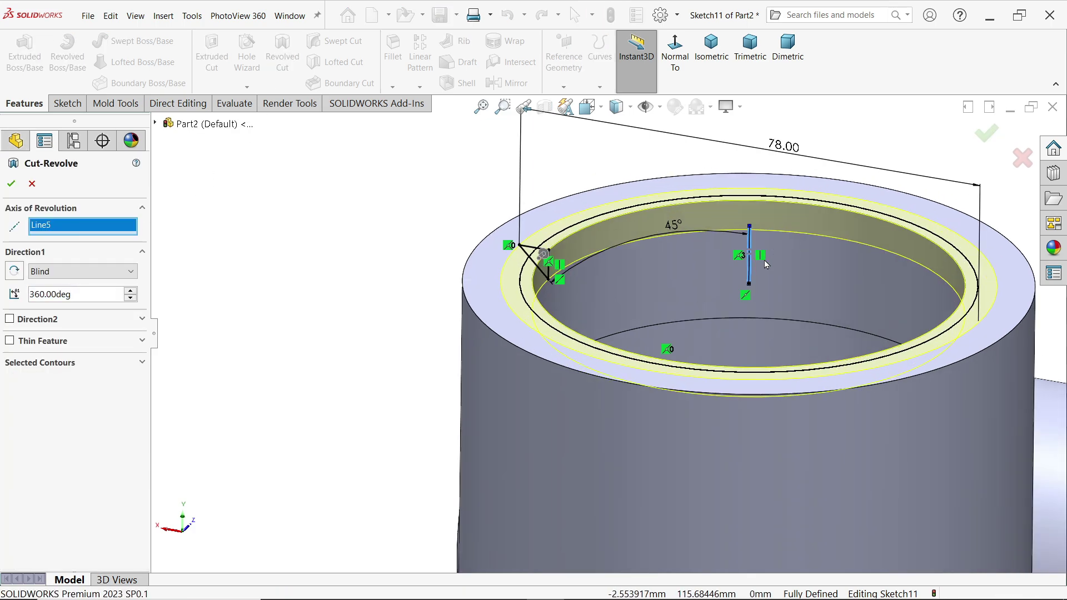
left_click(74, 276)
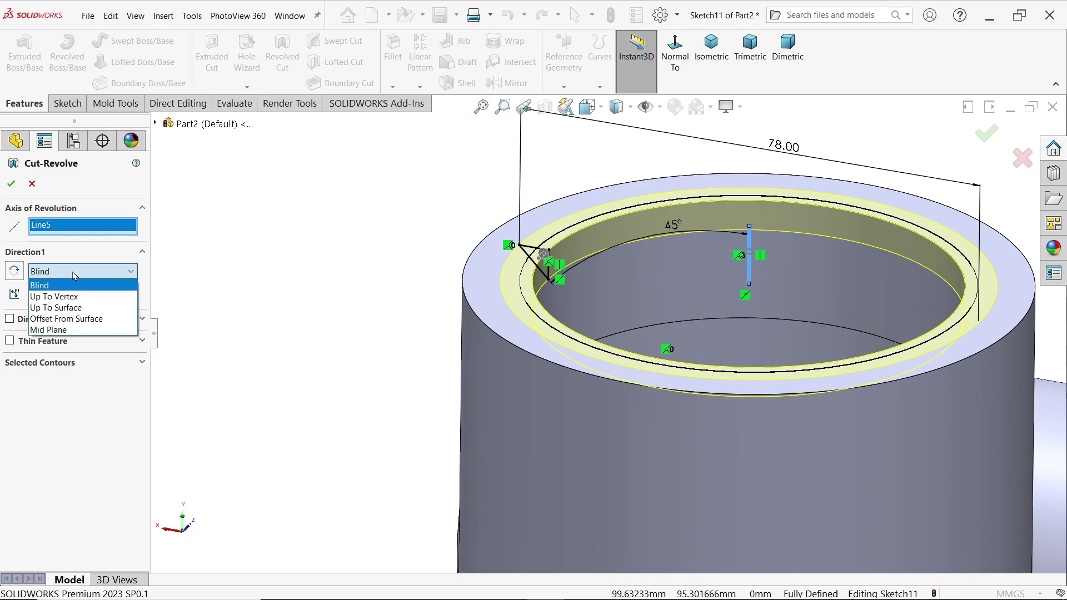
left_click(75, 285)
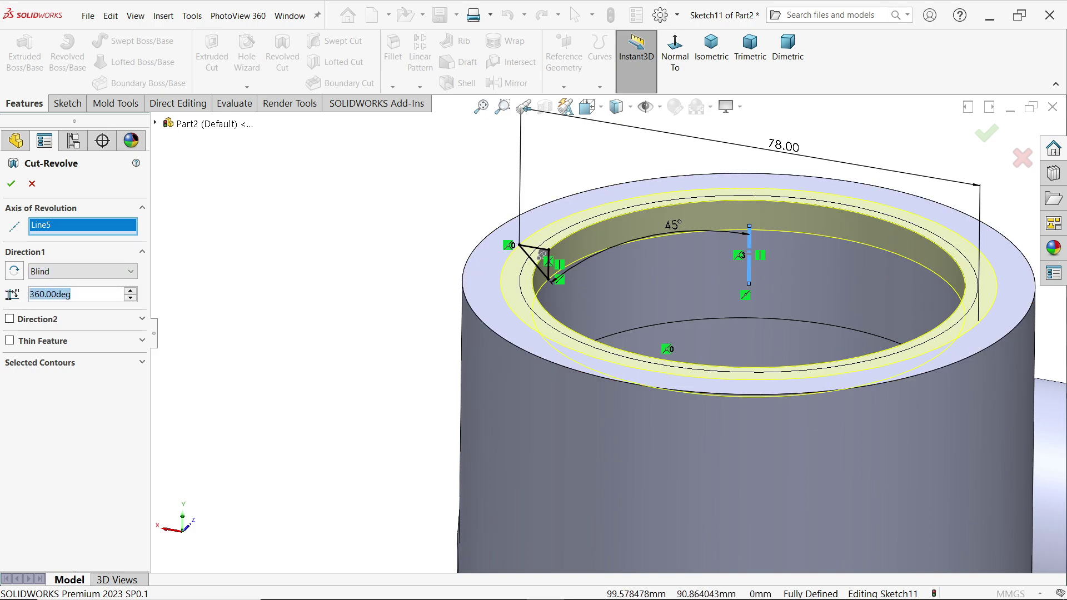
left_click(10, 184)
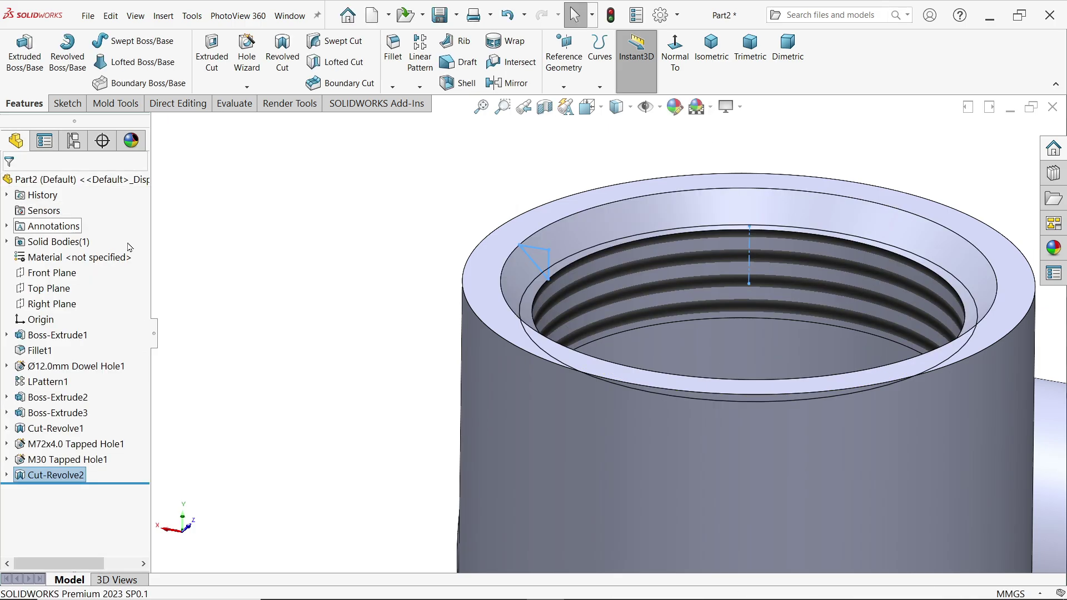
Create a reference plane offset 50 mm upward from the base plate's bottom face.
mouse_move(295, 289)
middle_mouse_down()
mouse_move(298, 352)
mouse_move(260, 374)
mouse_move(300, 300)
mouse_move(314, 232)
mouse_move(302, 293)
mouse_move(290, 293)
middle_mouse_up()
key("ctrl+7")
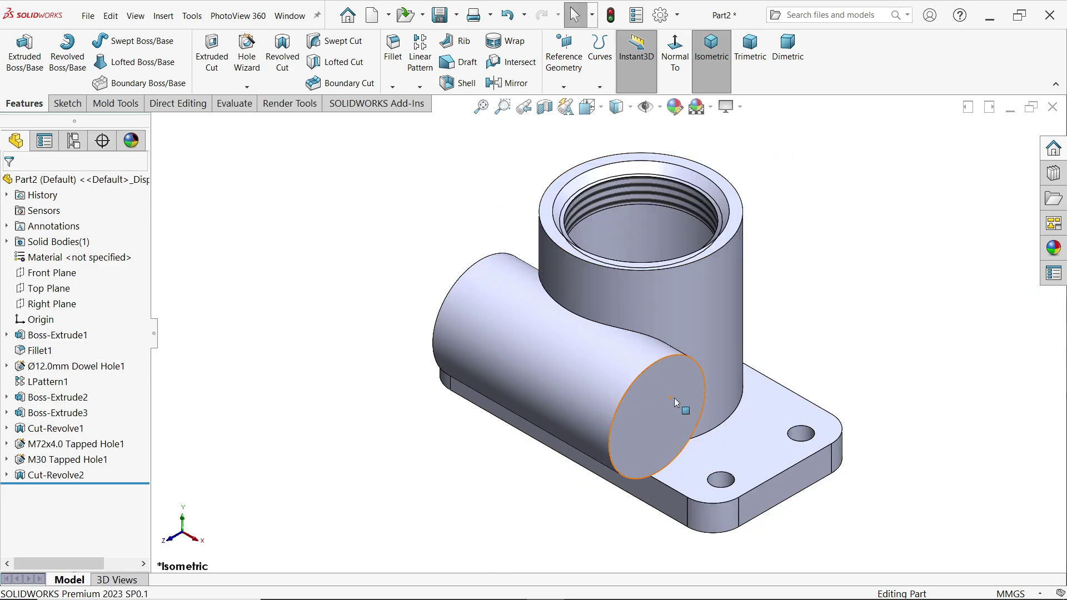
left_click(563, 87)
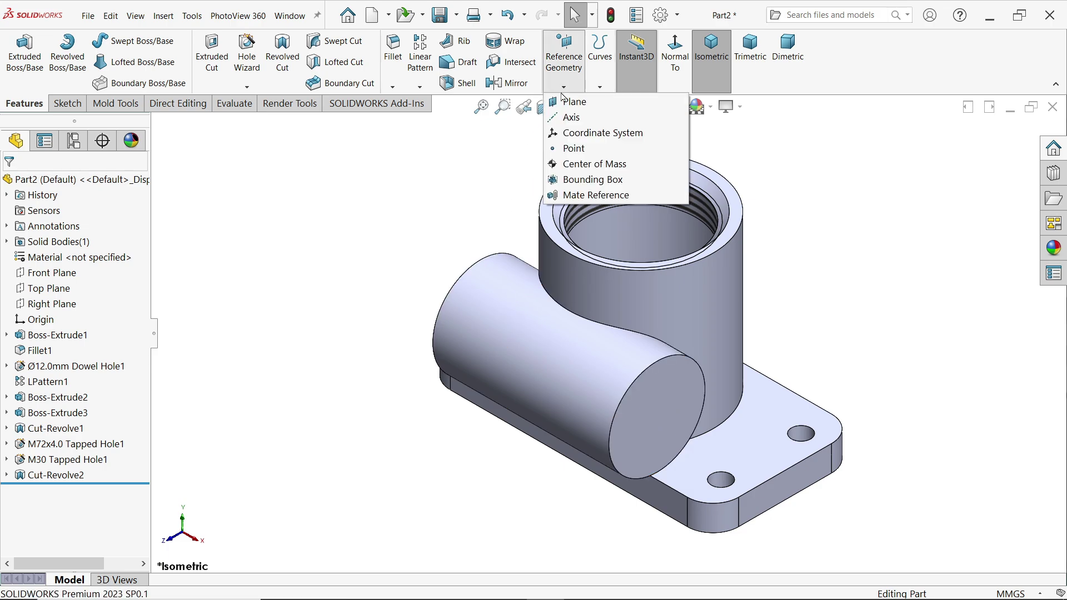
left_click(570, 102)
middle_click_drag(577, 405, 607, 289)
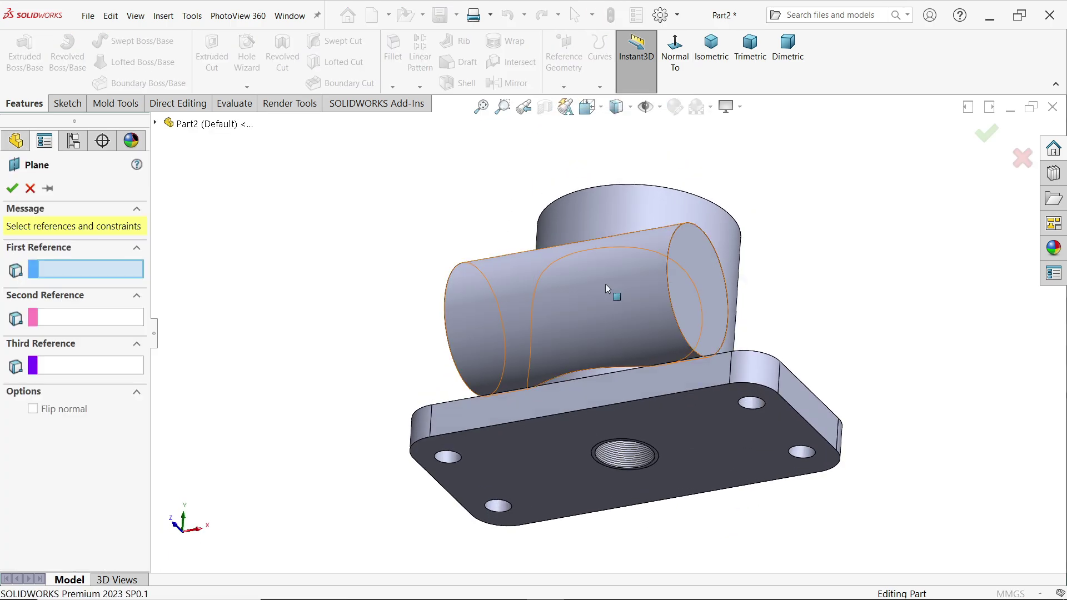
left_click(677, 438)
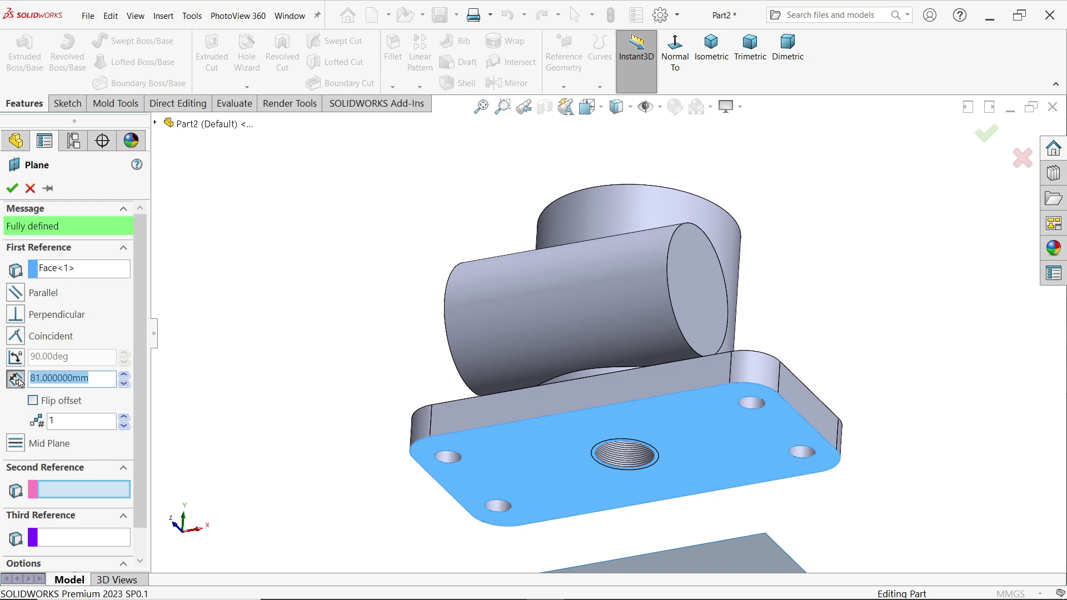
type("50")
key("Return")
key("ctrl+7")
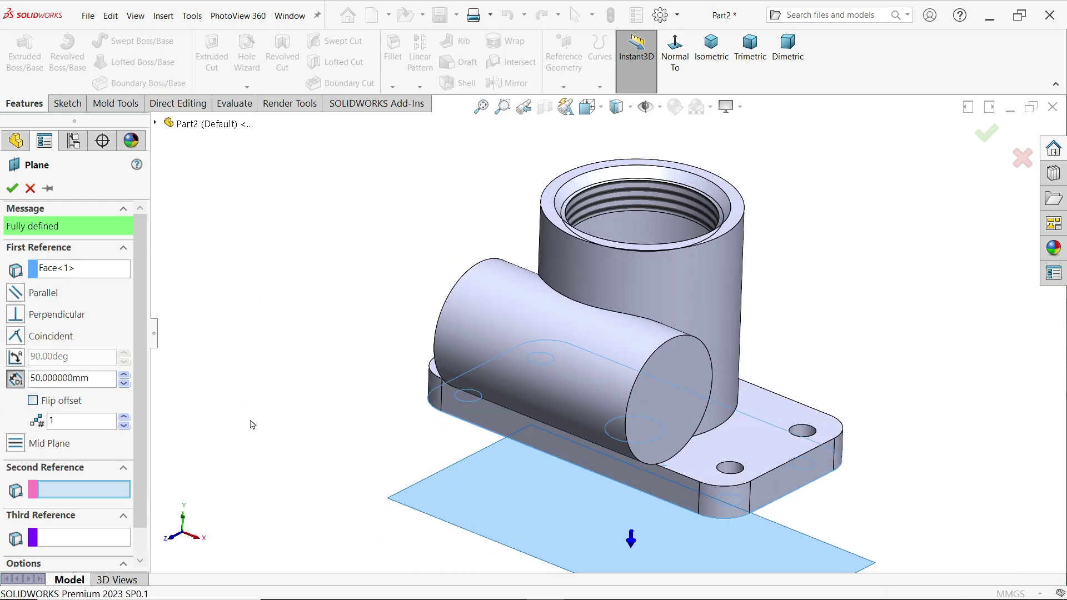
left_click(34, 402)
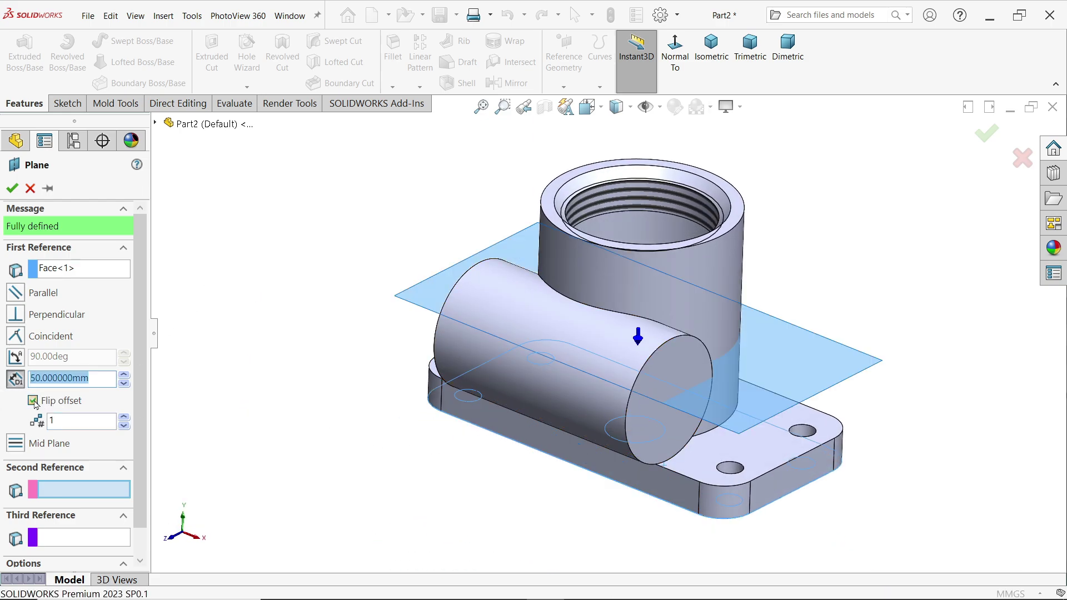
middle_click_drag(351, 369, 233, 284)
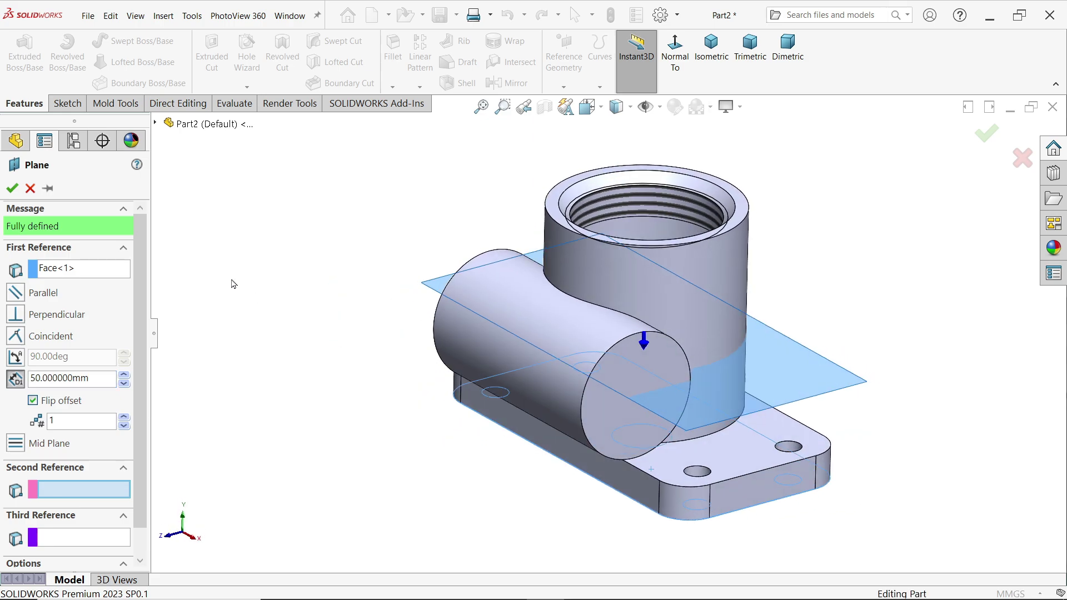
left_click(11, 190)
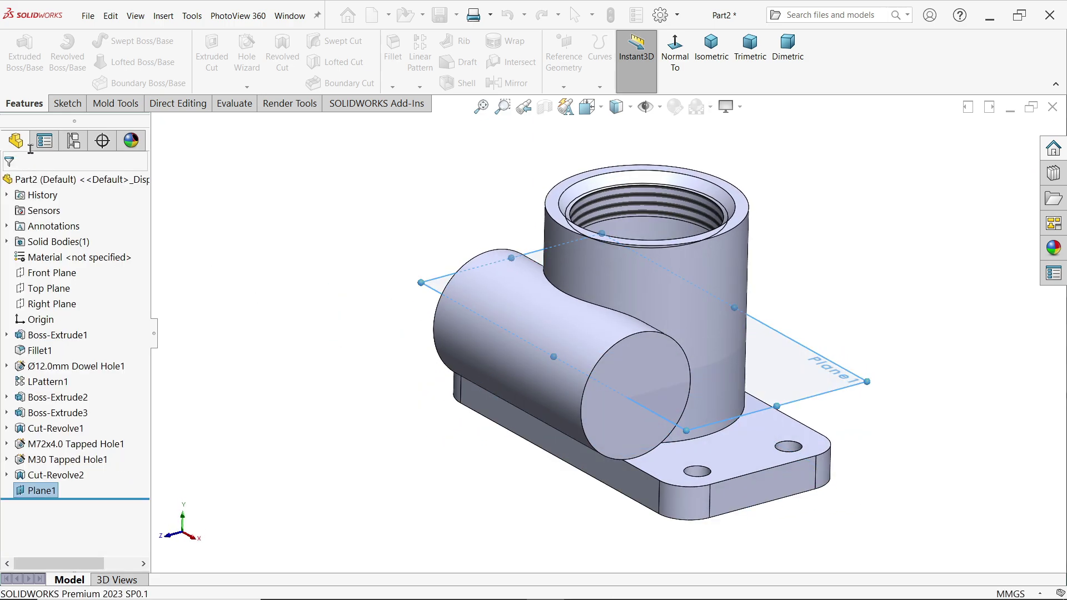
Start a new sketch on the 50 mm offset plane, viewed normal to it.
left_click(67, 104)
left_click(29, 76)
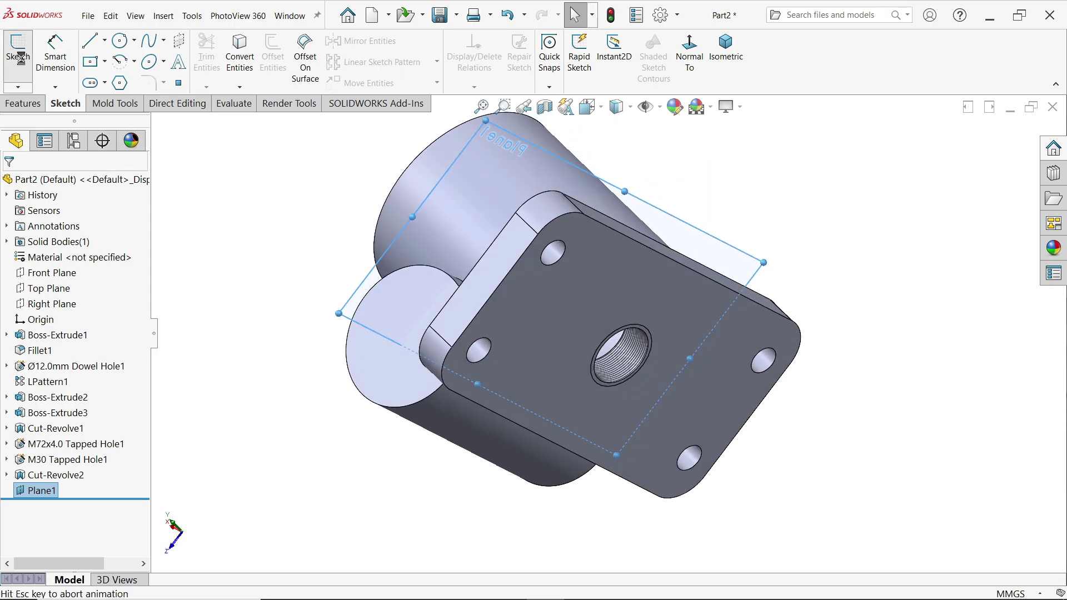
left_click(690, 53)
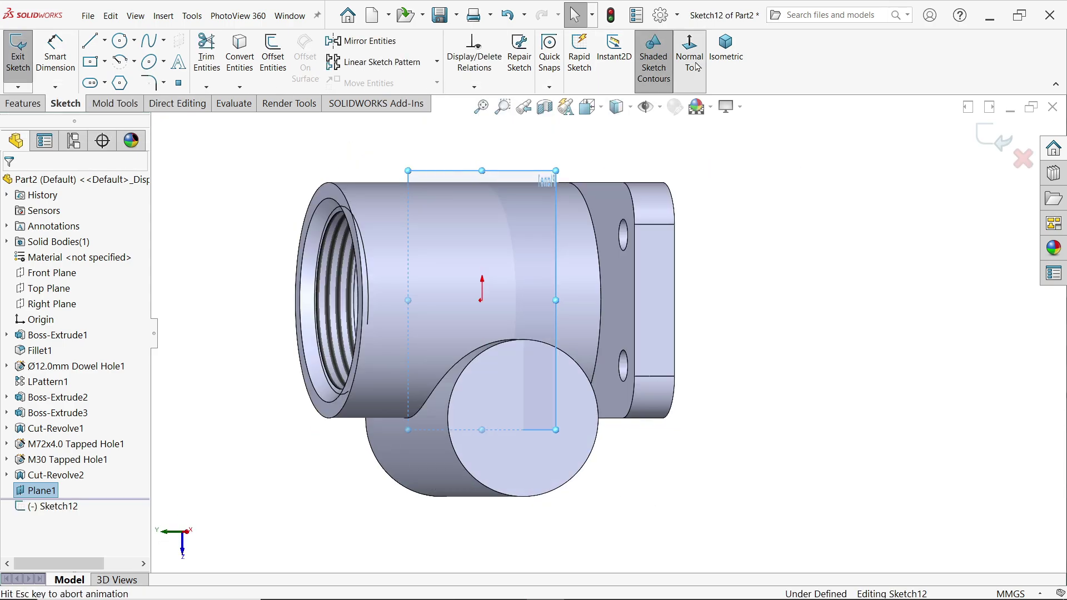
scroll(617, 478, "down", 4)
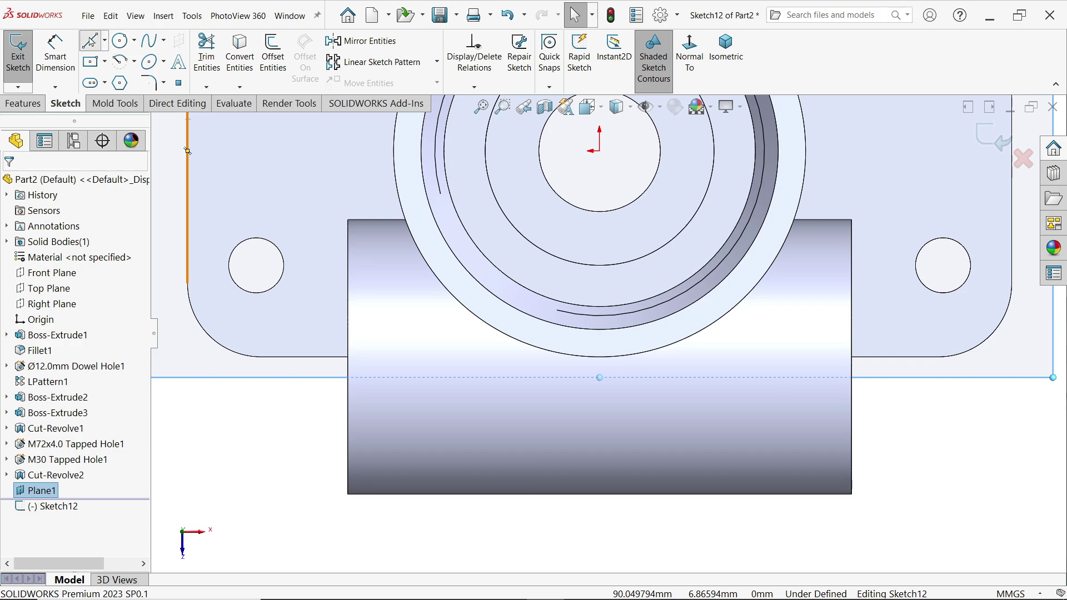
Sketch a closed stepped profile across the lower half of the horizontal cylinder, with a 110 mm top line and a deeper middle section.
left_click(346, 356)
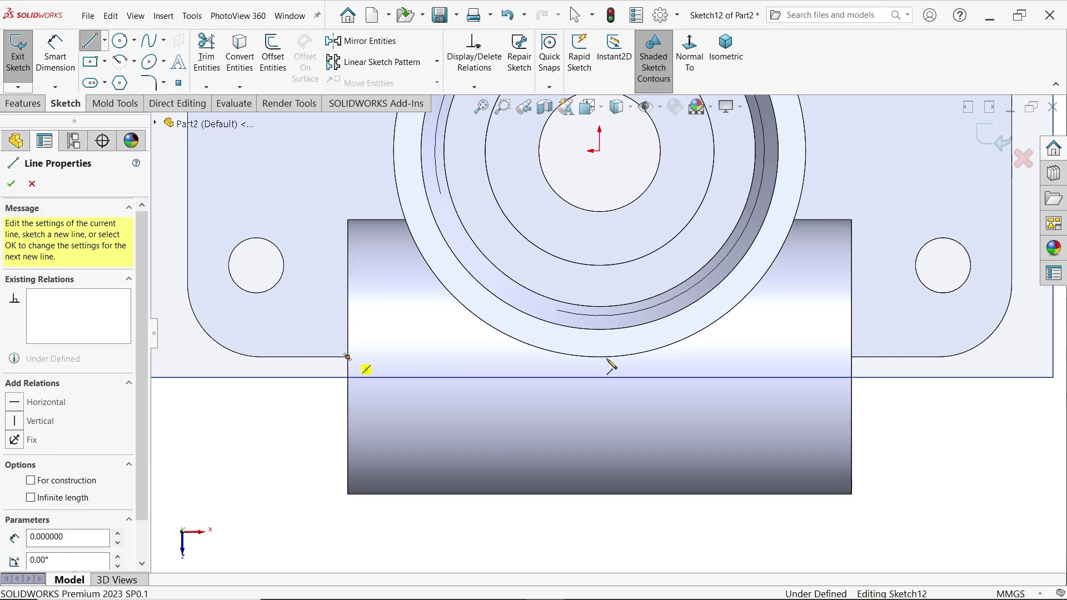
left_click(852, 357)
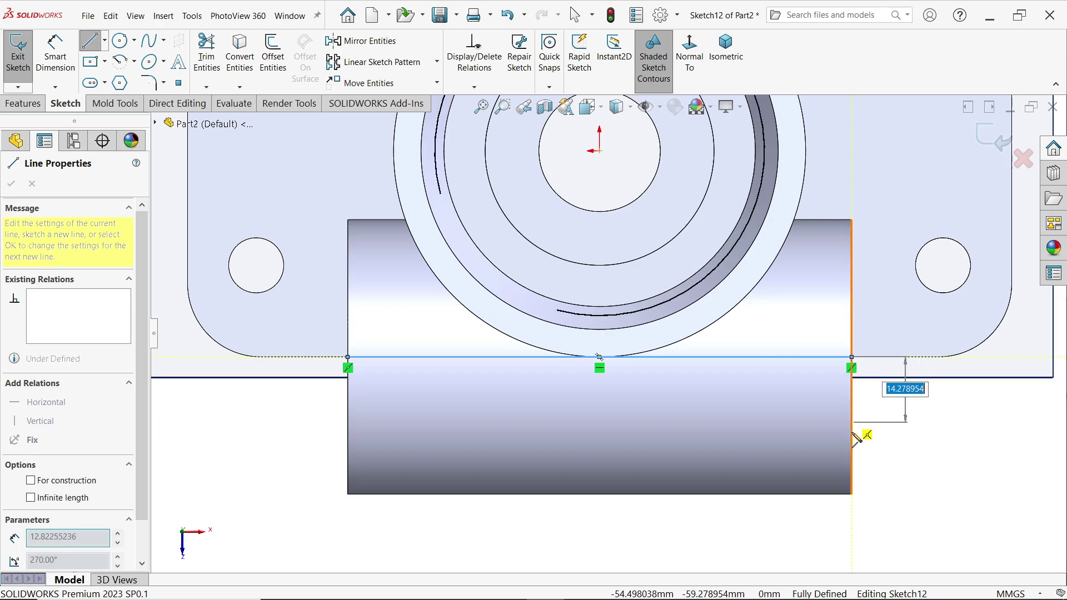
left_click(851, 468)
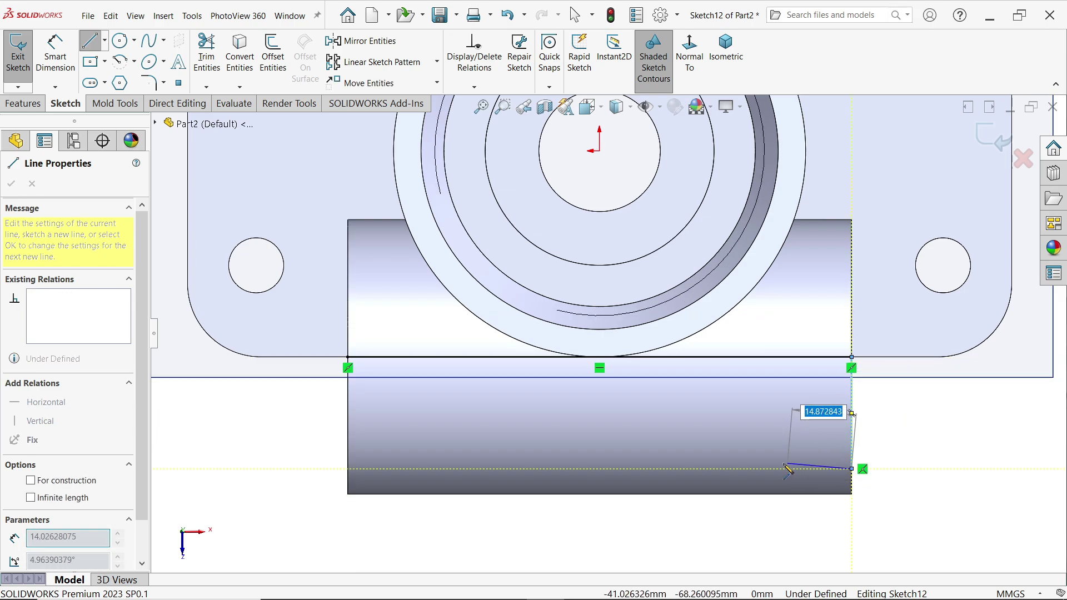
left_click(740, 468)
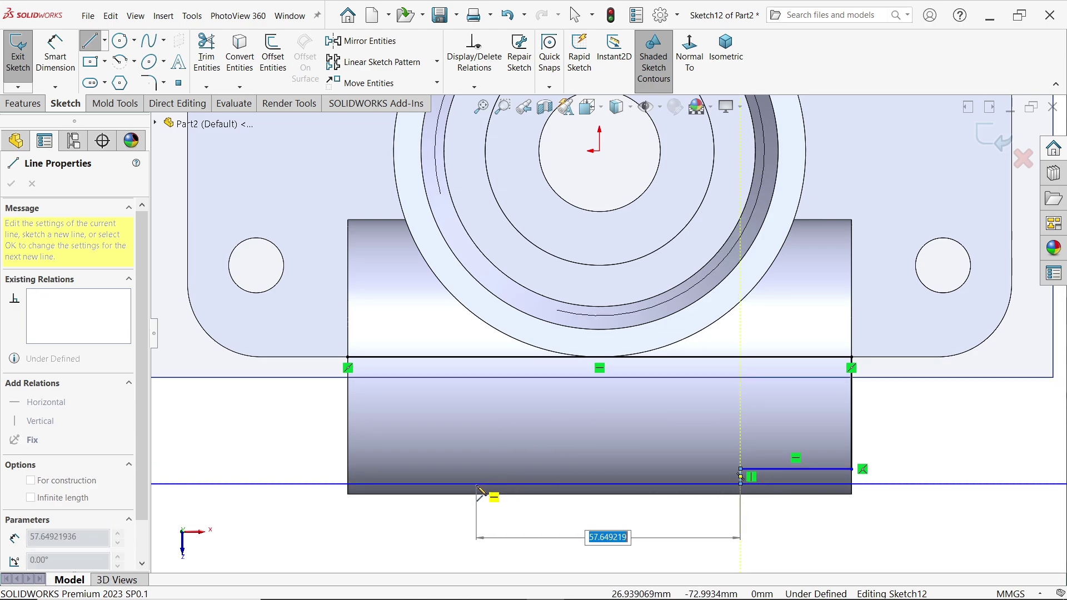
left_click(476, 483)
left_click(476, 469)
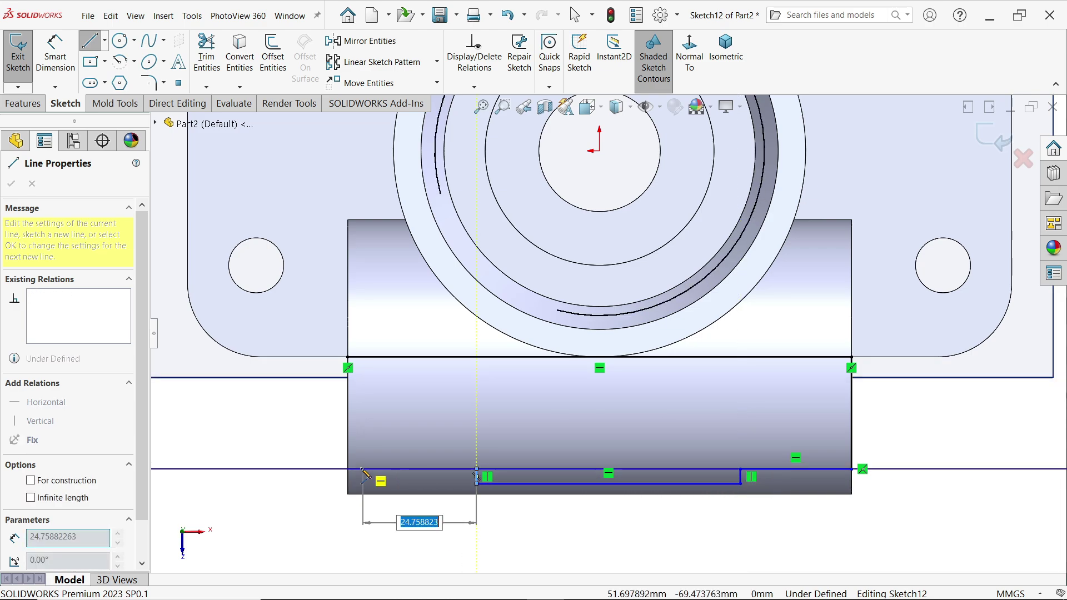
left_click(348, 469)
left_click(348, 358)
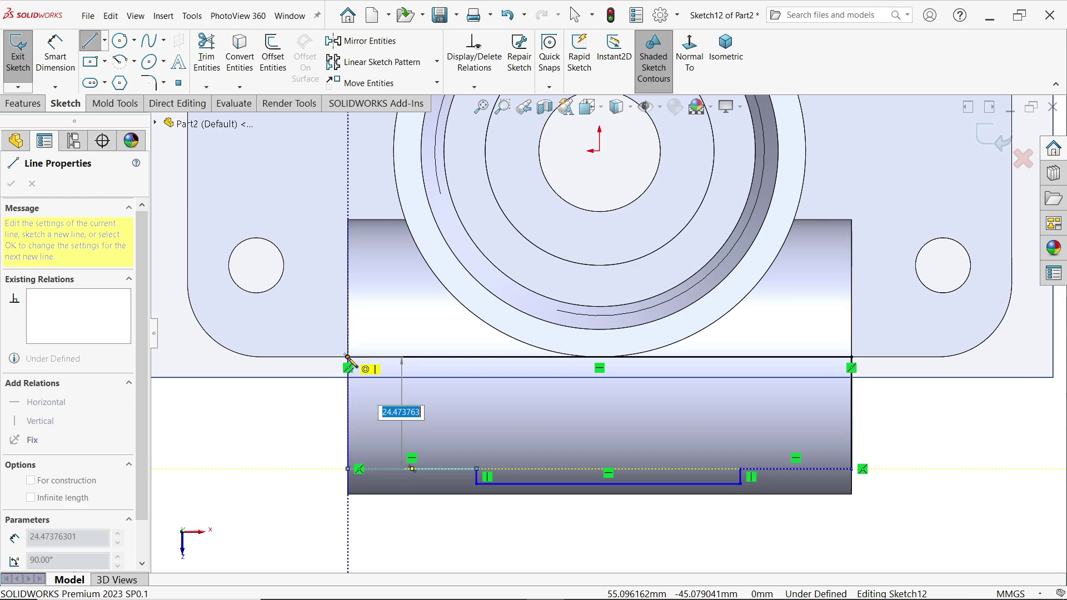
right_click(259, 383)
left_click(281, 396)
Convert the profile's top horizontal line to construction geometry as its centerline.
scroll(619, 517, "down", 2)
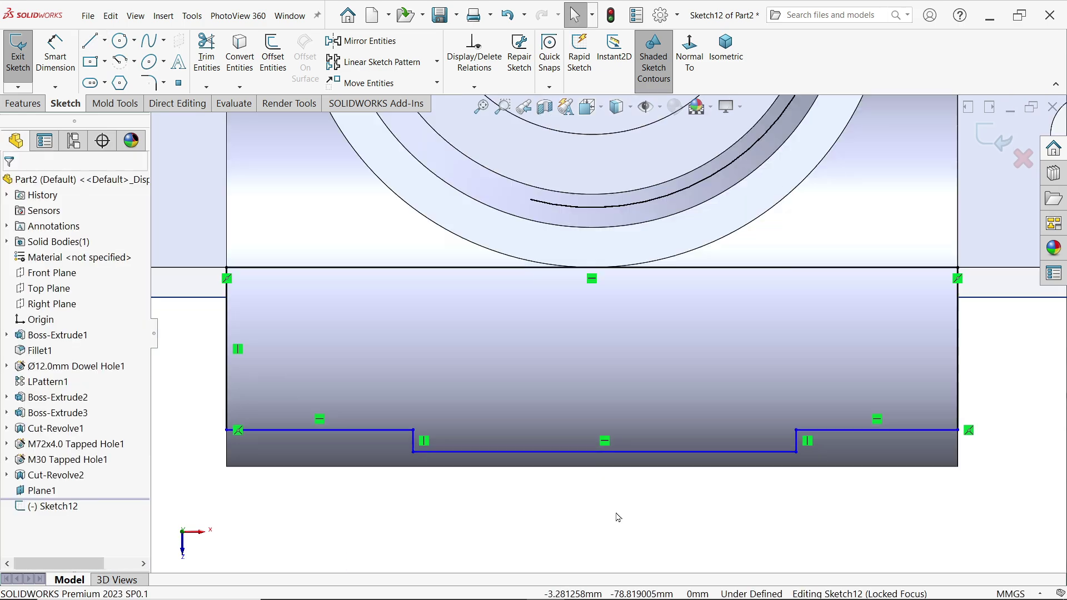
left_click(665, 268)
left_click(804, 234)
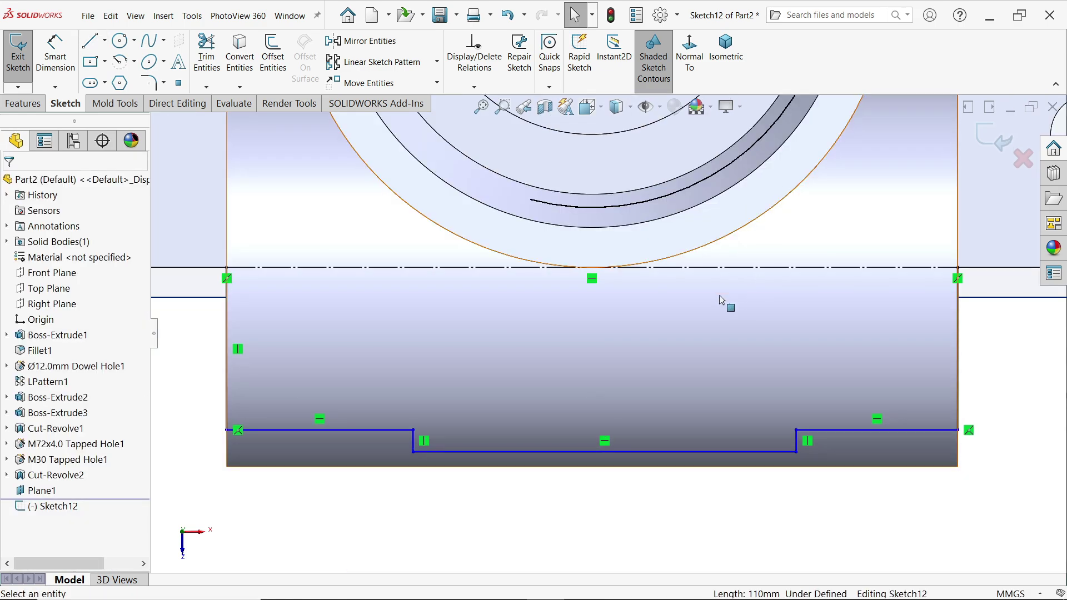
scroll(612, 314, "up", 1)
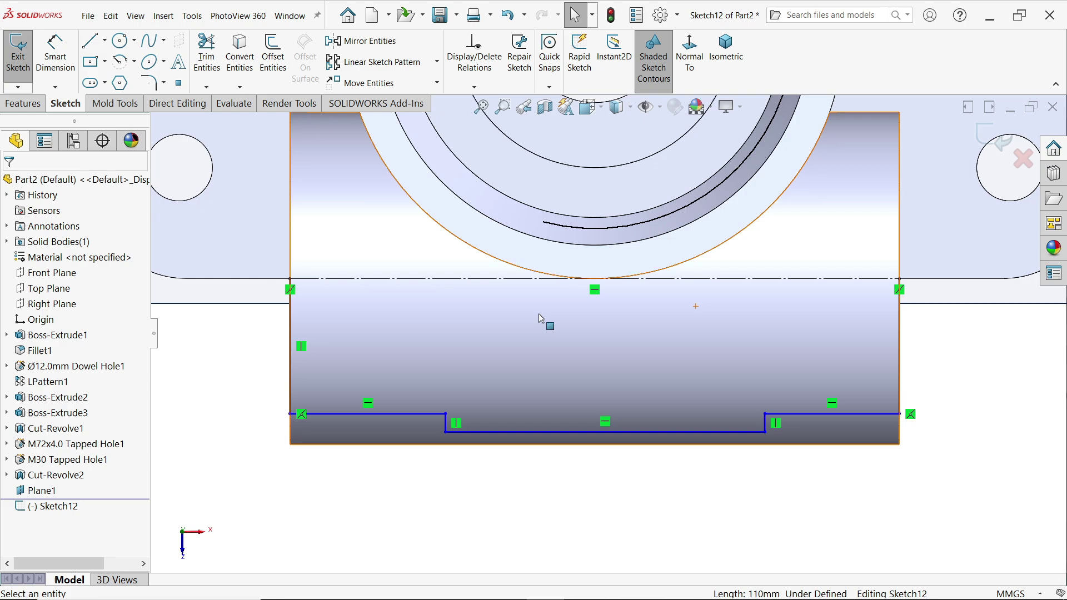
Make the two outer horizontal step lines of the profile equal in length and collinear.
left_click(403, 416)
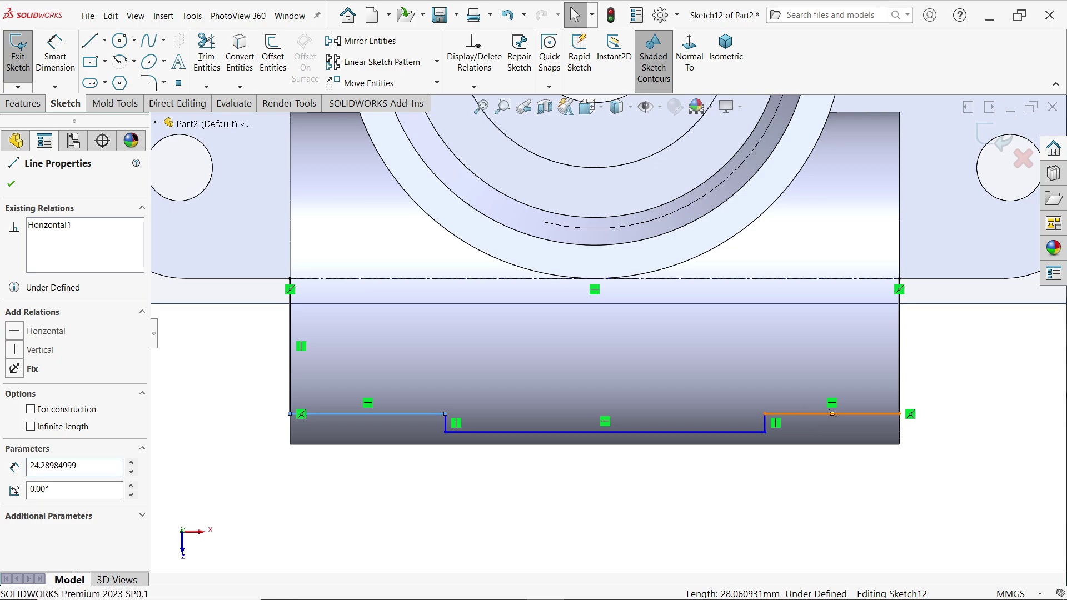
left_click(809, 421, "ctrl")
left_click(923, 368)
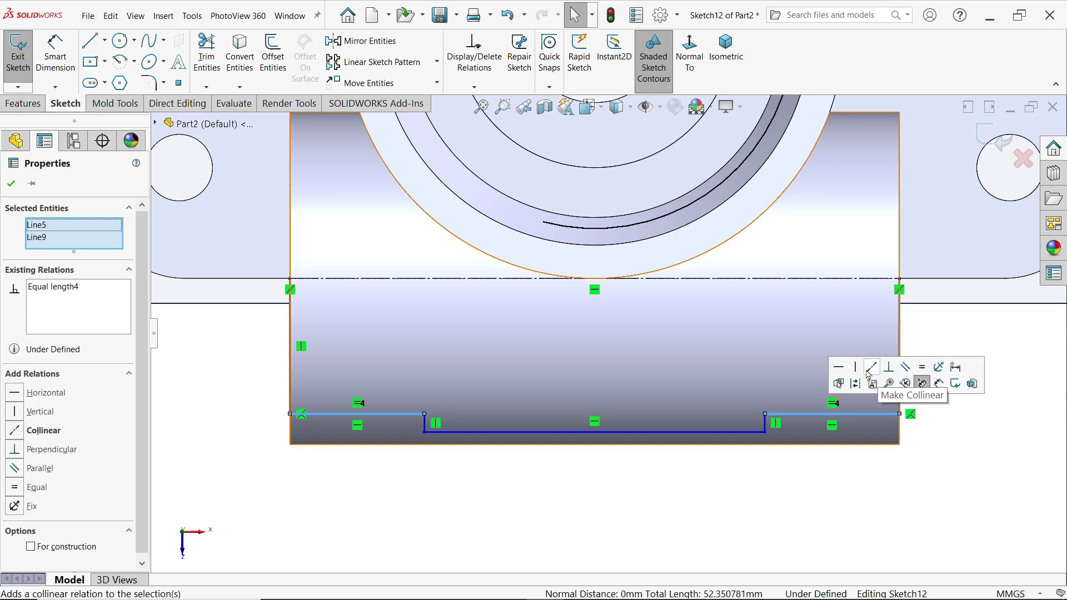
left_click(873, 367)
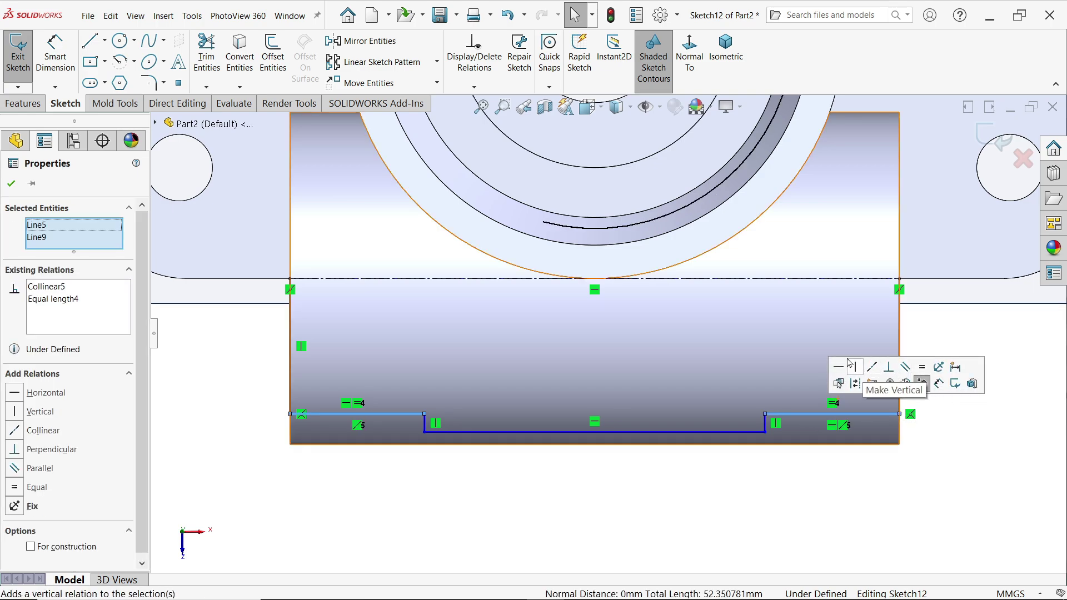
Dimension the left outer step line of the profile to a length of 30 mm.
left_click(55, 56)
left_click(386, 438)
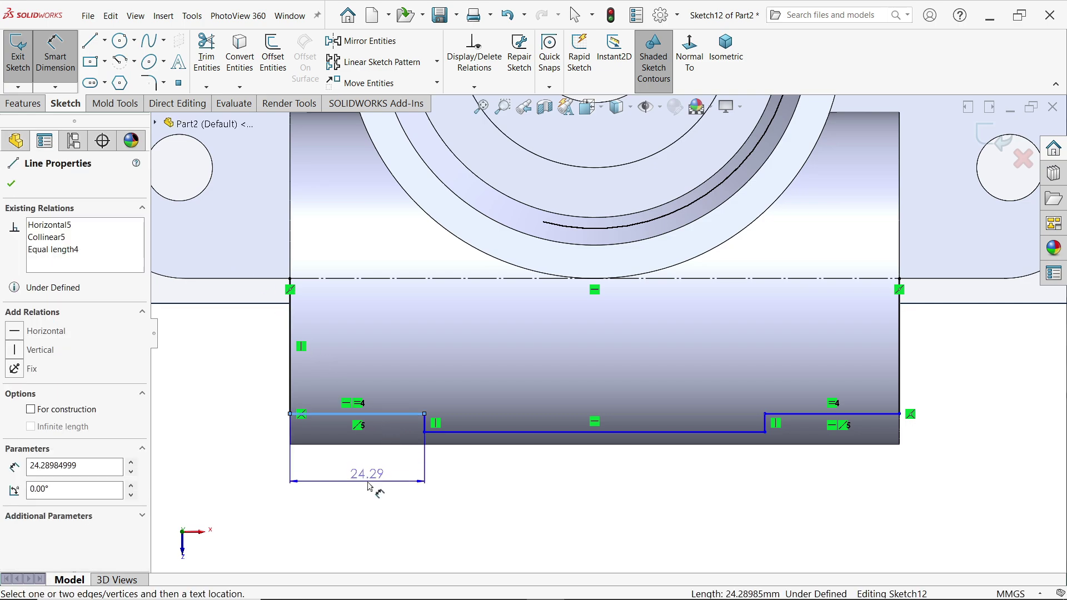
left_click(361, 477)
type("30")
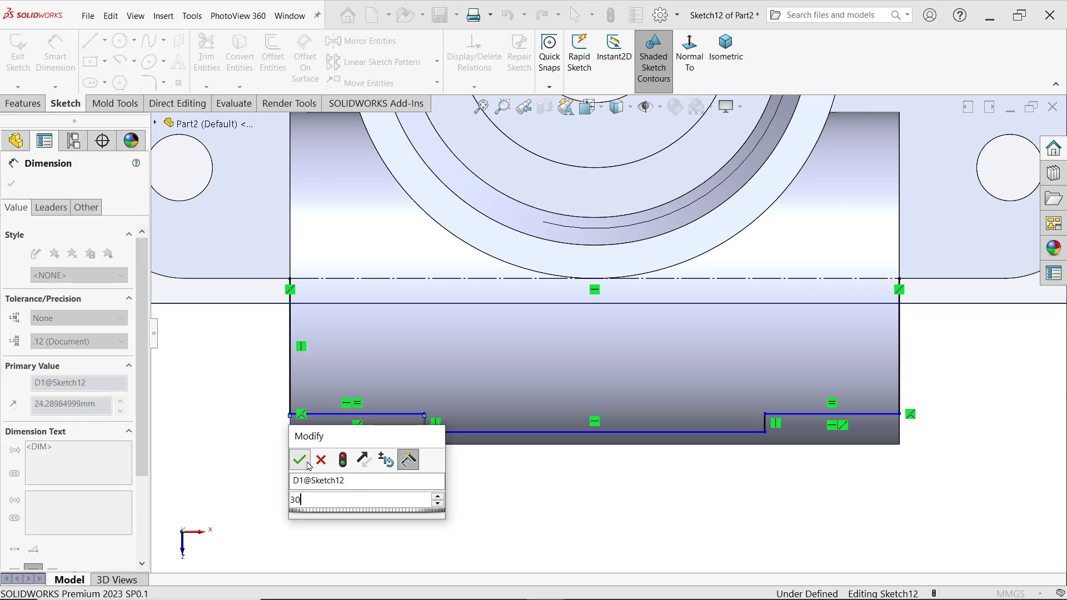
left_click(300, 461)
scroll(500, 389, "up", 2)
scroll(455, 330, "down", 2)
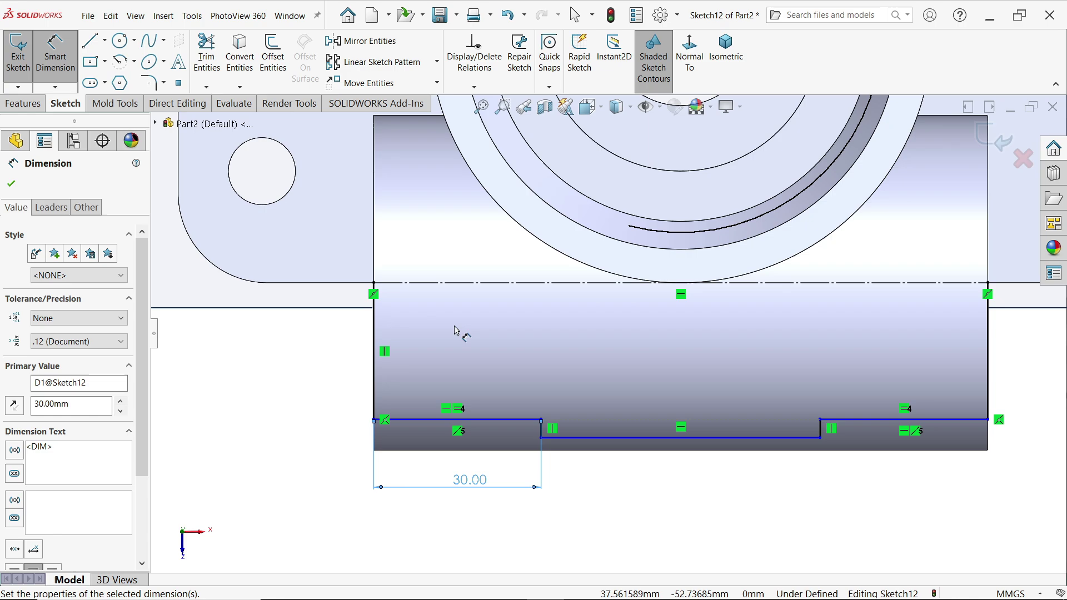
Dimension the outer bore section as a 30 mm diameter across the centerline.
left_click(482, 420)
left_click(515, 285)
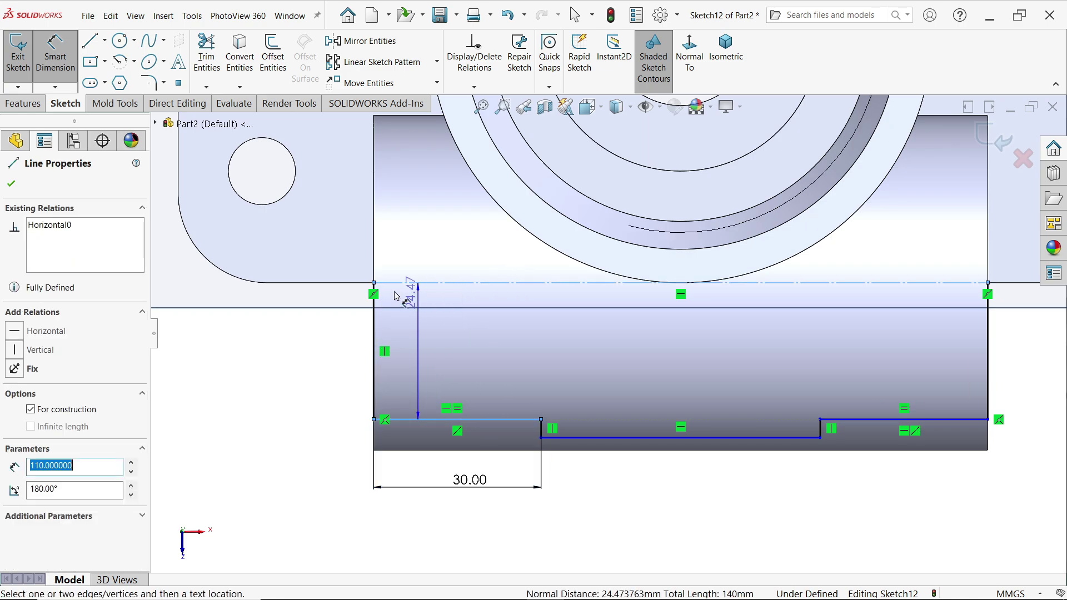
left_click(328, 262)
type("30")
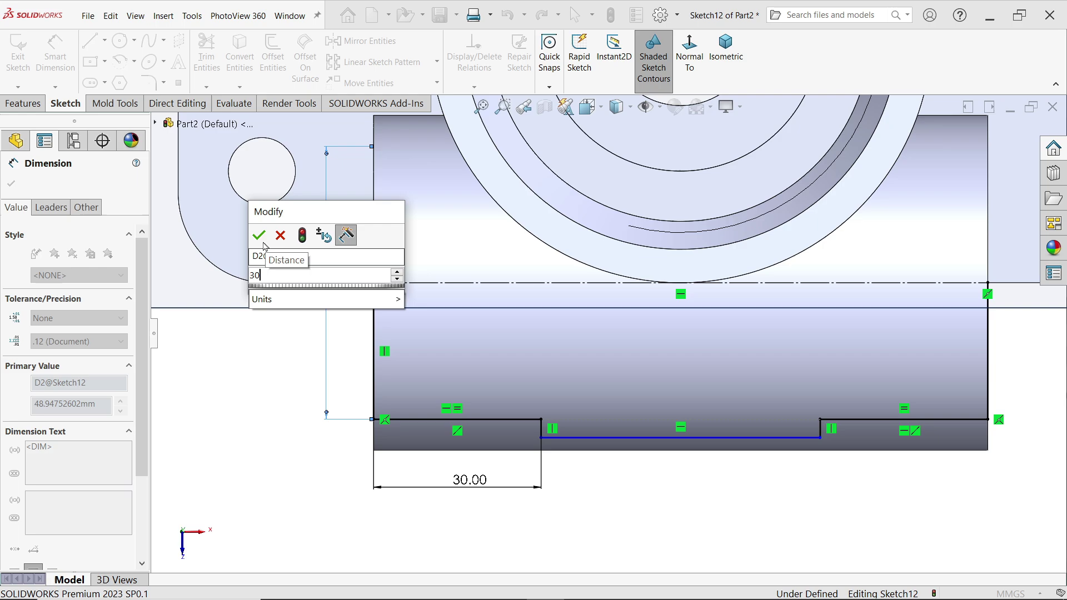
key("Return")
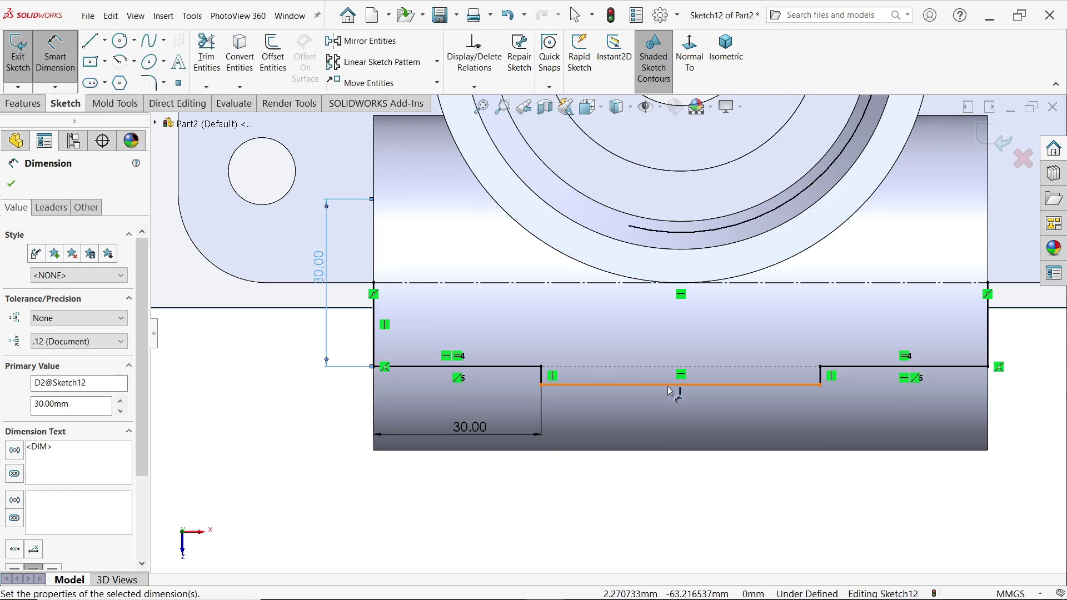
Dimension the middle recess line as a 45 mm diameter across the centerline.
left_click(681, 385)
left_click(714, 283)
left_click(723, 318)
type("45")
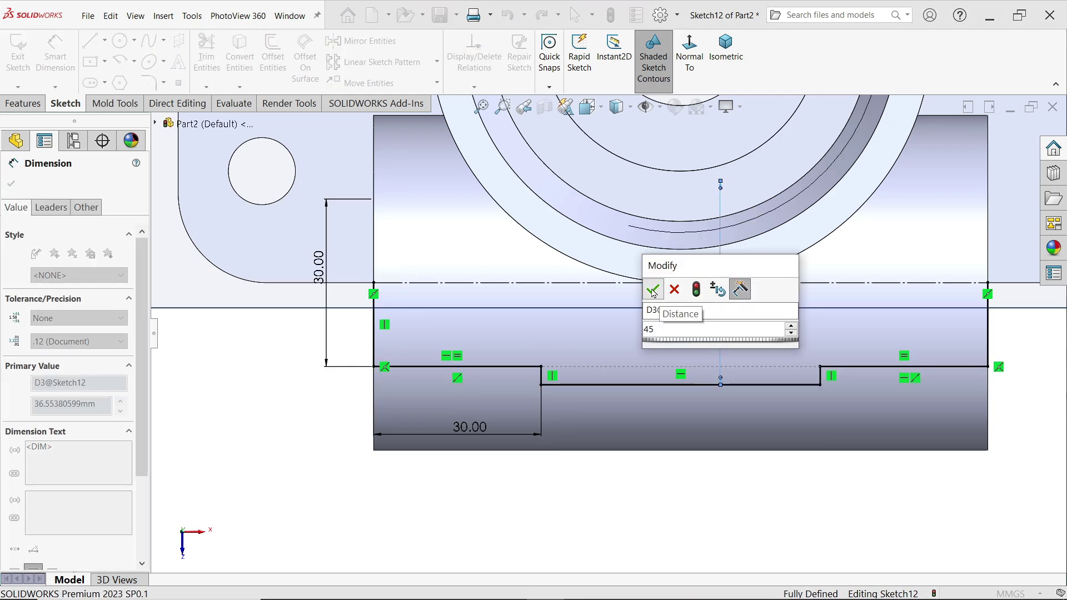
key("Return")
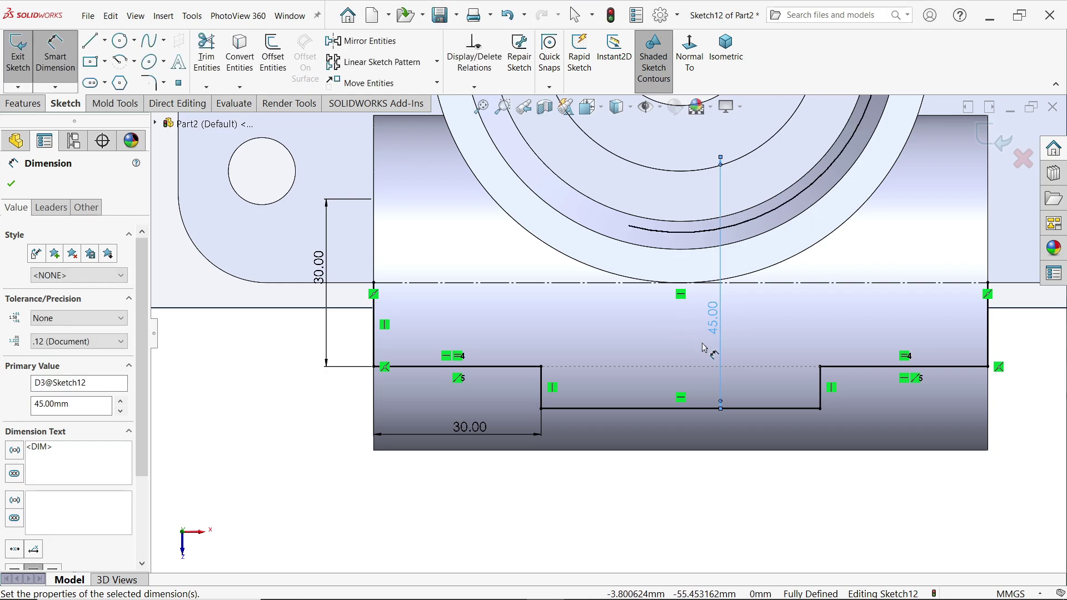
scroll(645, 334, "up", 1)
scroll(617, 342, "down", 1)
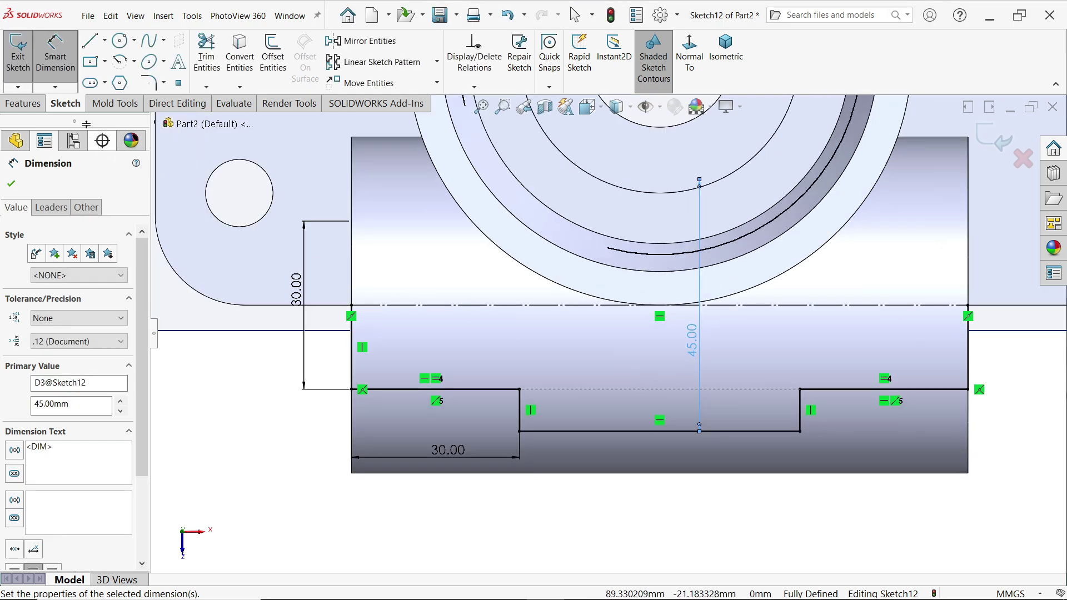
Create a 360° revolved cut from the stepped profile about its centerline, accepting automatic closing of the sketch.
left_click(35, 105)
left_click(282, 56)
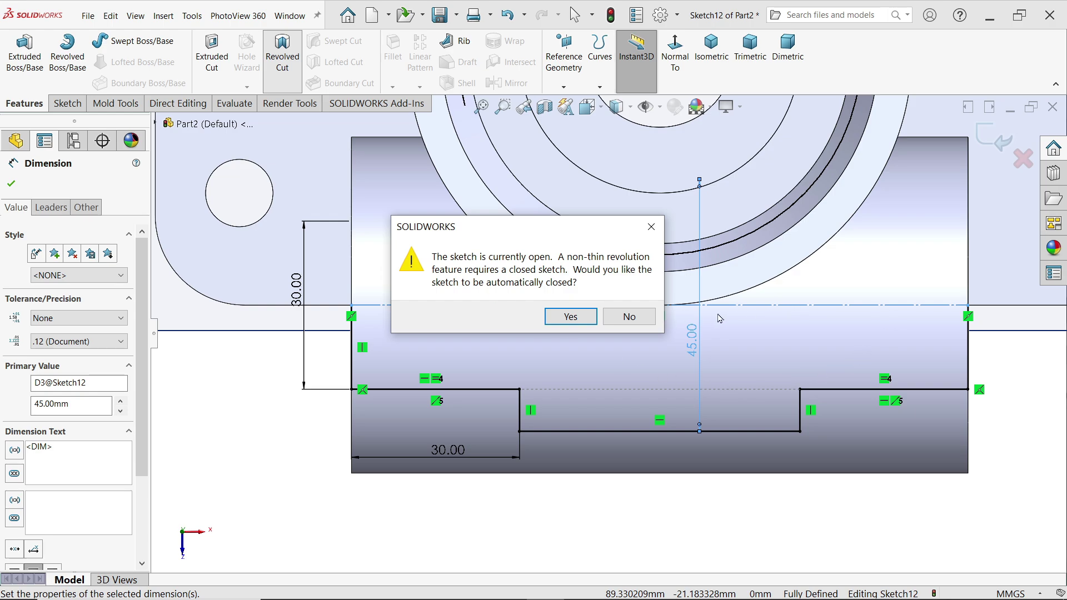
left_click(567, 317)
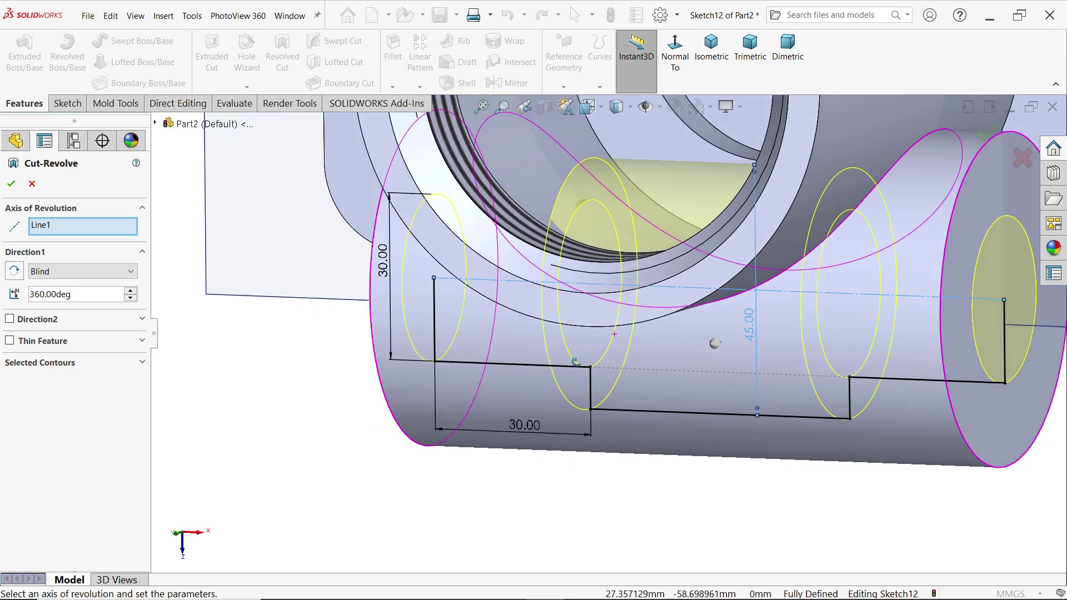
left_click(75, 230)
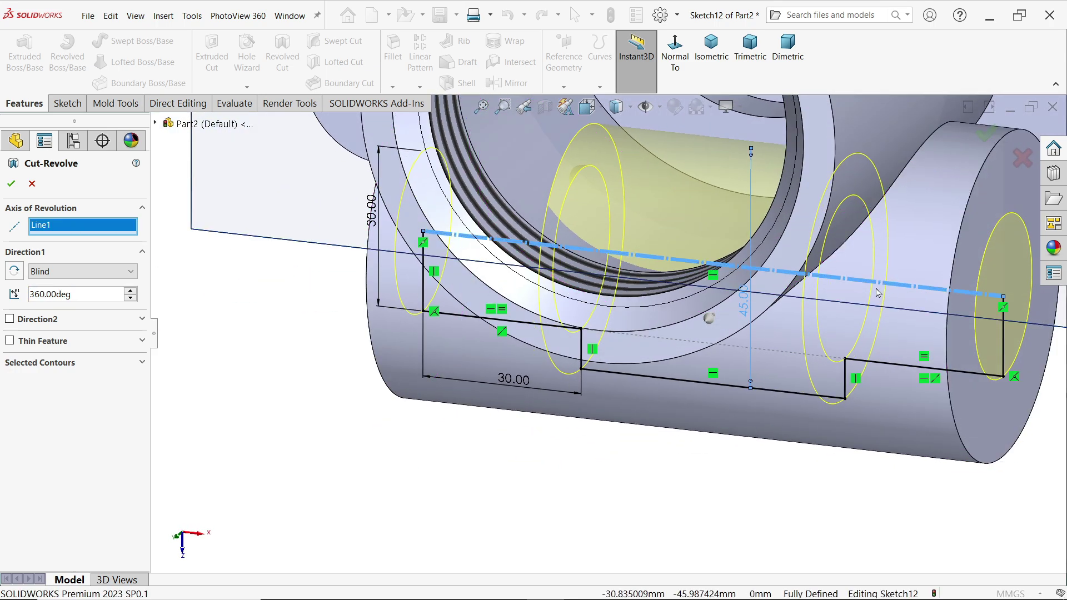
scroll(878, 293, "up", 2)
scroll(708, 267, "down", 2)
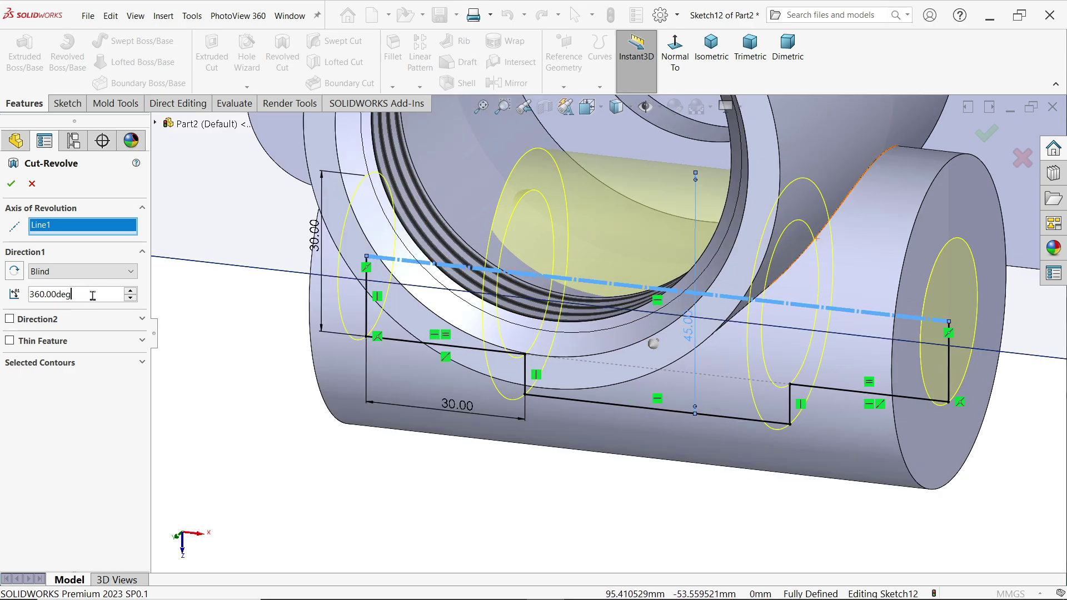
left_click(9, 184)
Hide Plane1 in the model view.
mouse_move(520, 458)
middle_mouse_down()
mouse_move(457, 436)
mouse_move(536, 345)
mouse_move(467, 223)
mouse_move(488, 317)
mouse_move(519, 328)
middle_mouse_up()
left_click(978, 350)
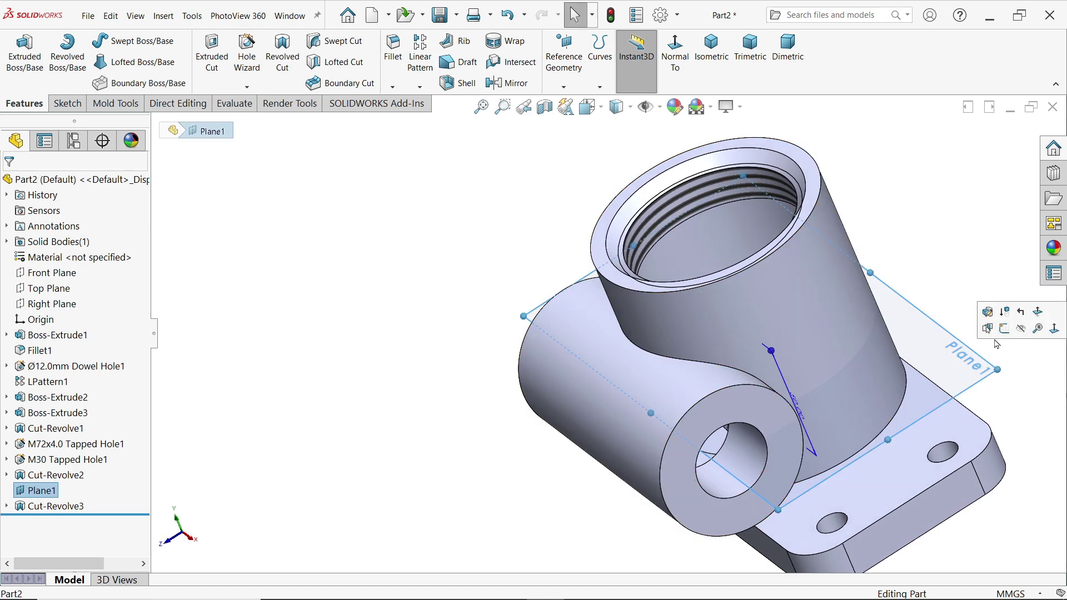
left_click(1022, 329)
Switch to the SOLIDWORKS EXERCISE 198.PNG drawing and examine the side boss dimensions in the top, front and section views, then return to the model.
key("alt+Tab")
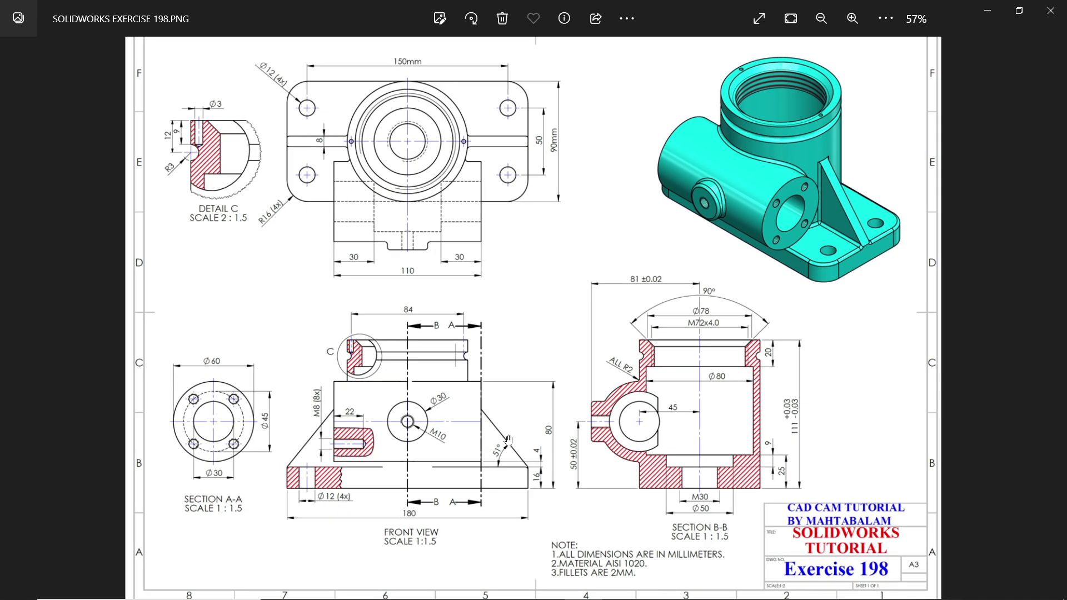
scroll(508, 440, "up", 1)
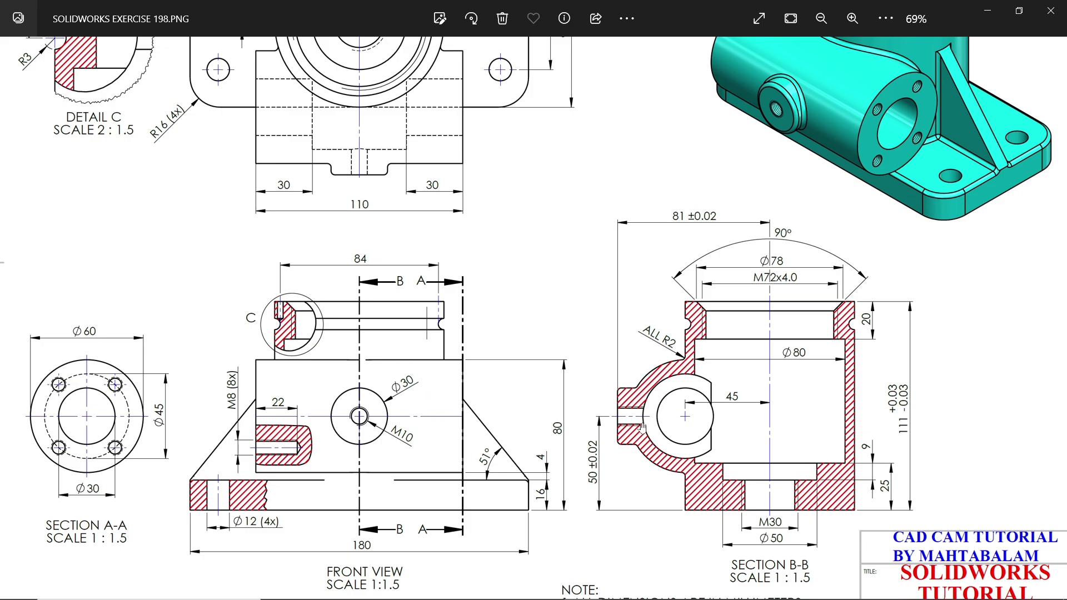
scroll(642, 427, "up", 2)
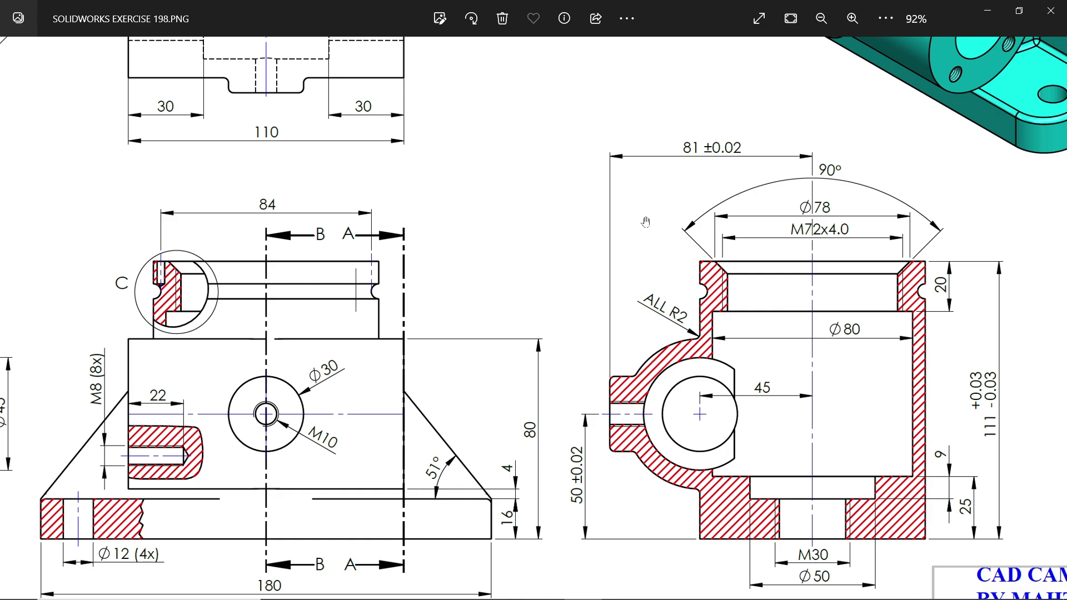
left_click_drag(562, 399, 721, 385)
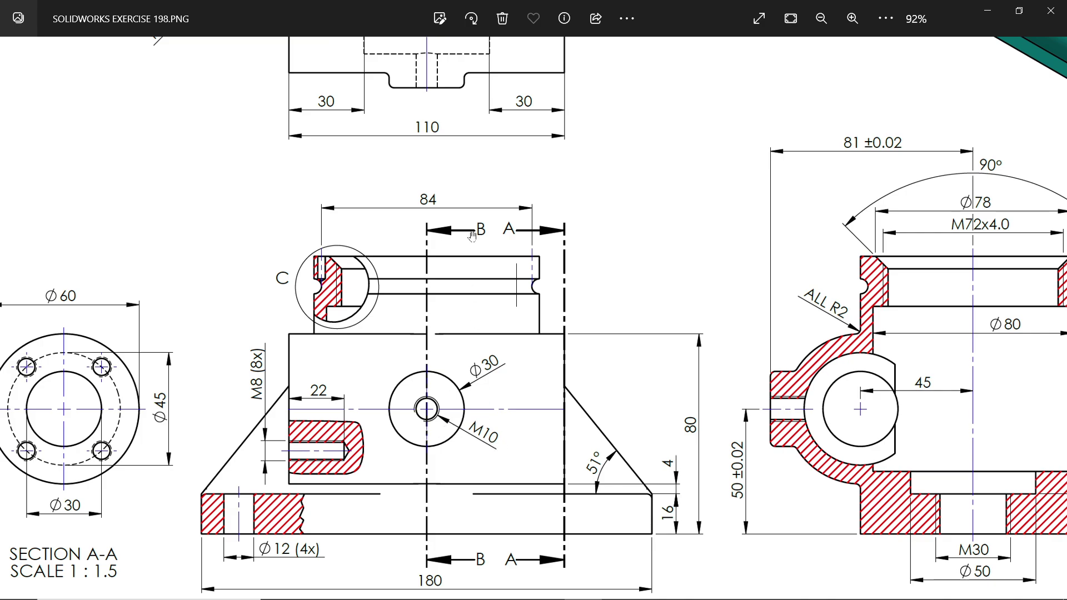
left_click_drag(472, 237, 471, 405)
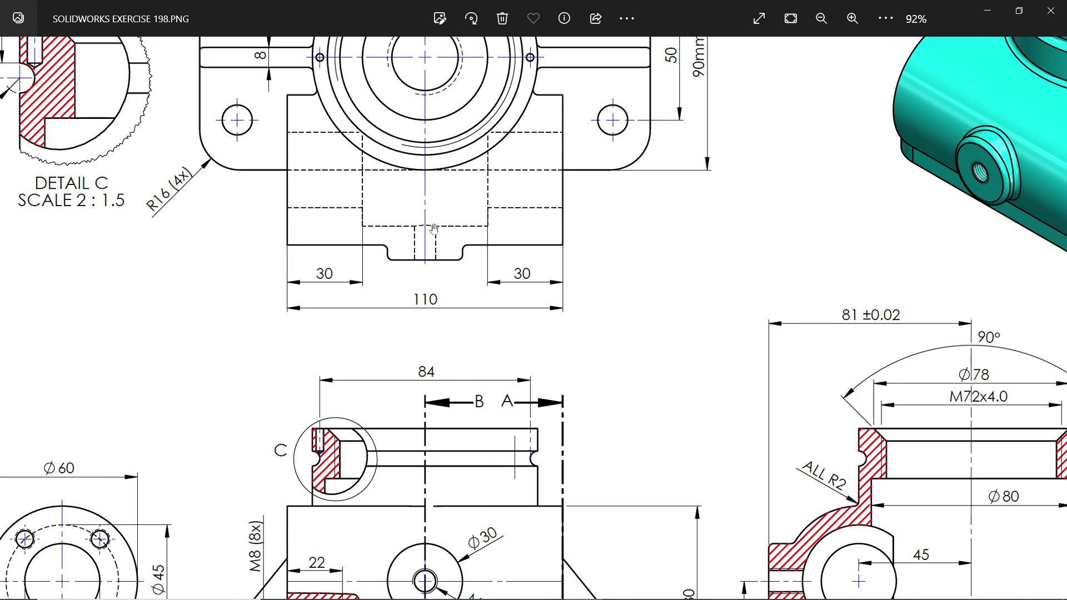
scroll(485, 389, "down", 5)
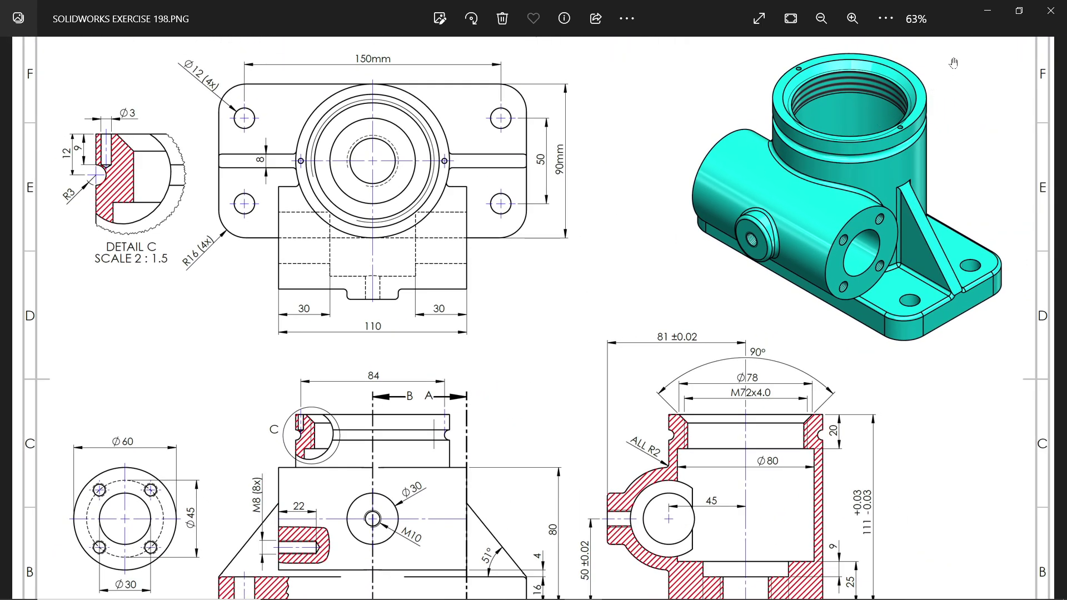
left_click(988, 13)
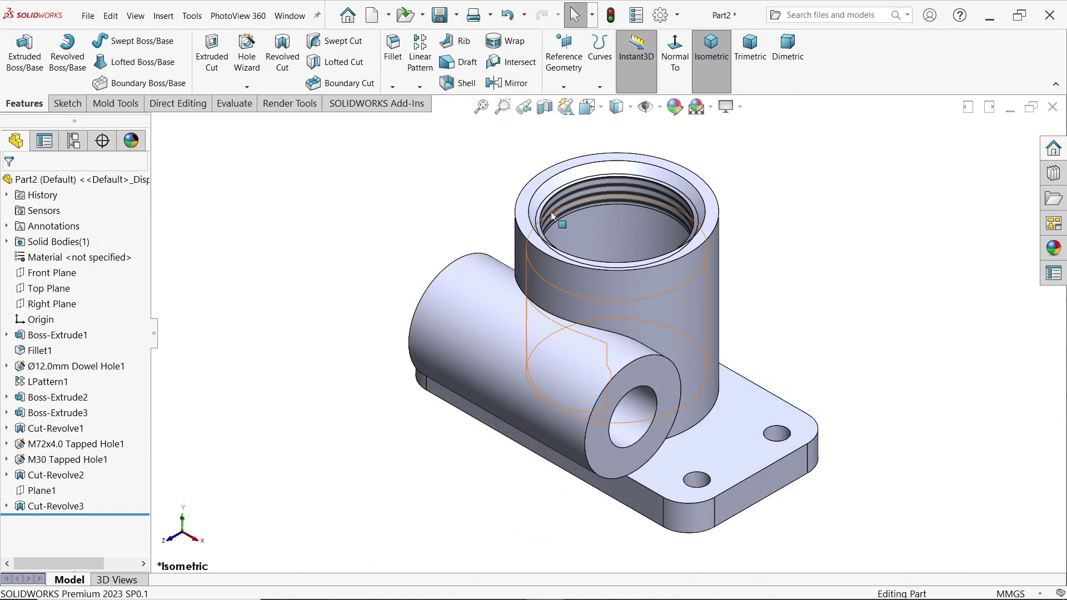
Create a reference plane offset 81 mm from the Front Plane, in front of the horizontal cylinder.
left_click(564, 56)
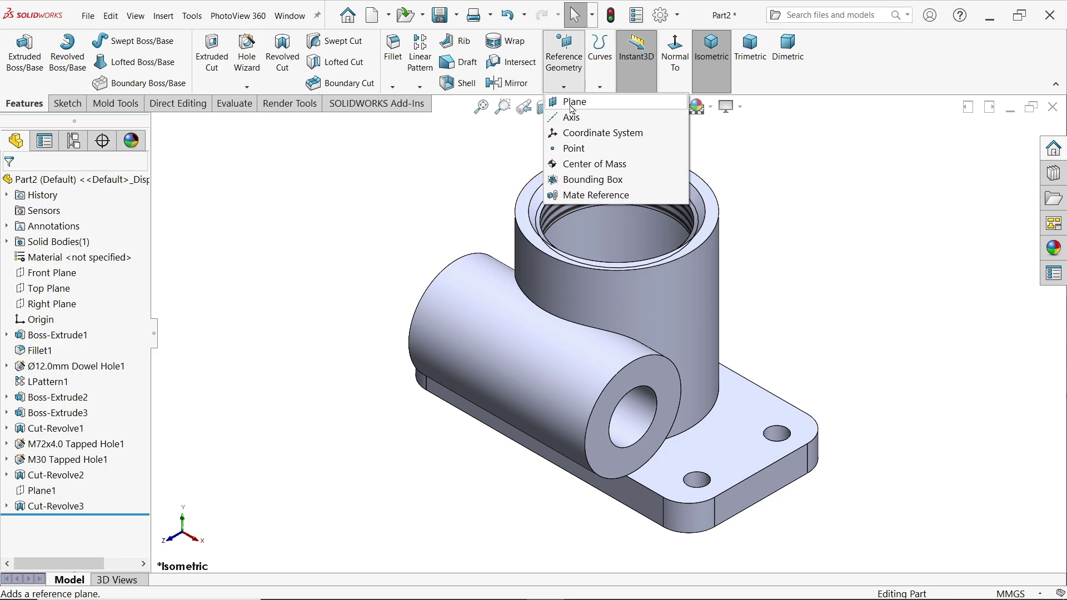
left_click(571, 104)
left_click(156, 123)
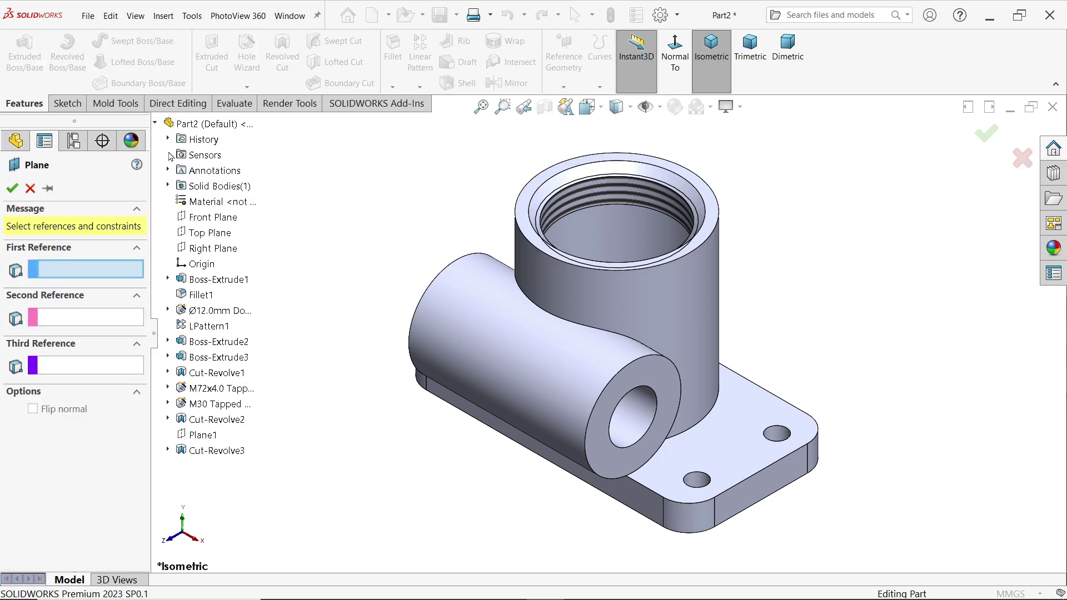
left_click(212, 217)
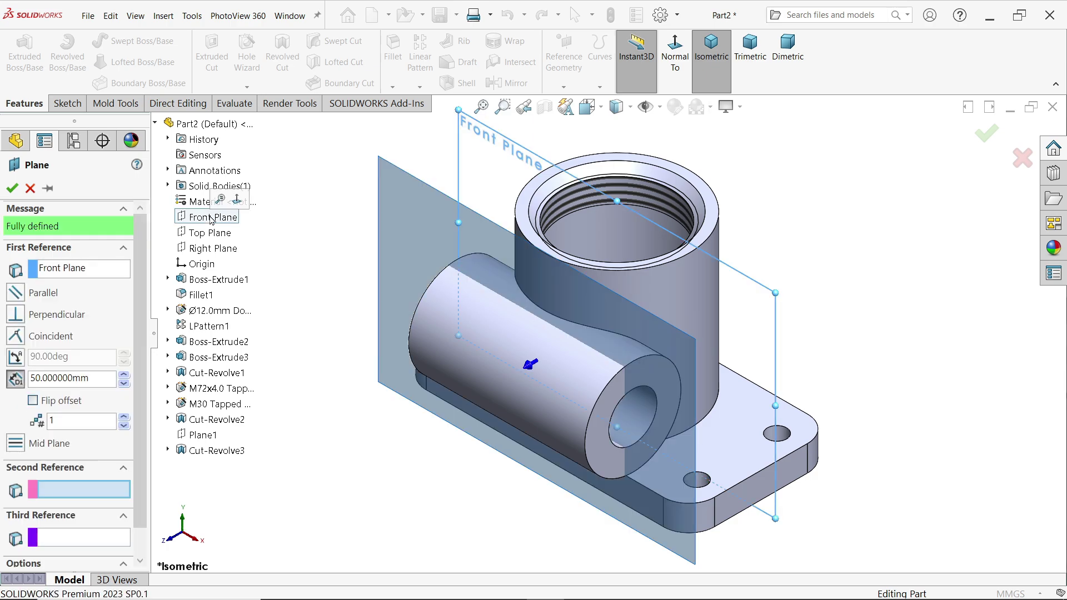
left_click_drag(94, 381, 14, 383)
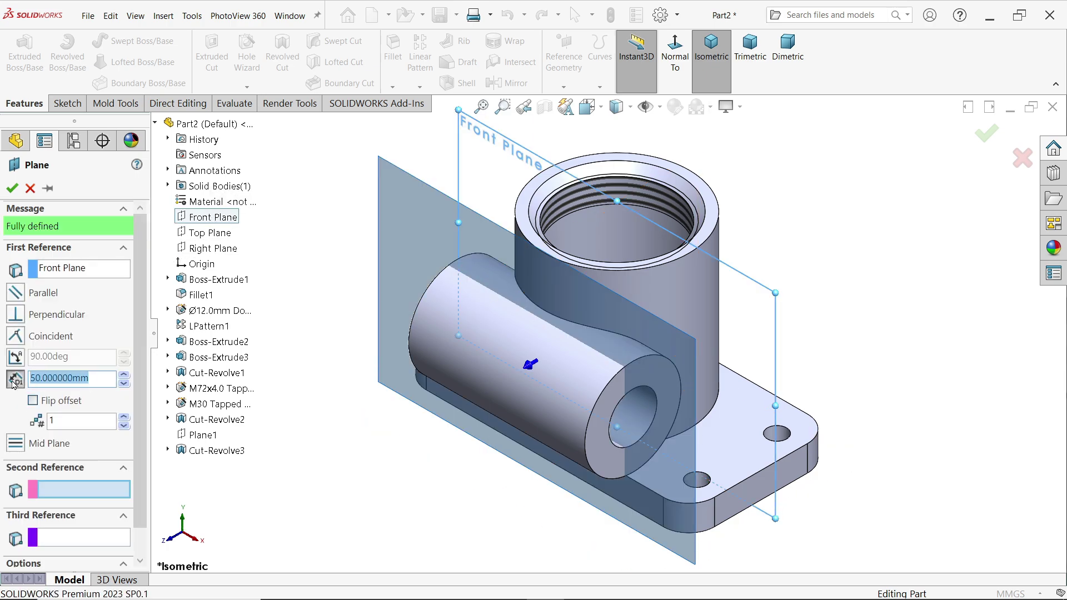
type("81")
key("Return")
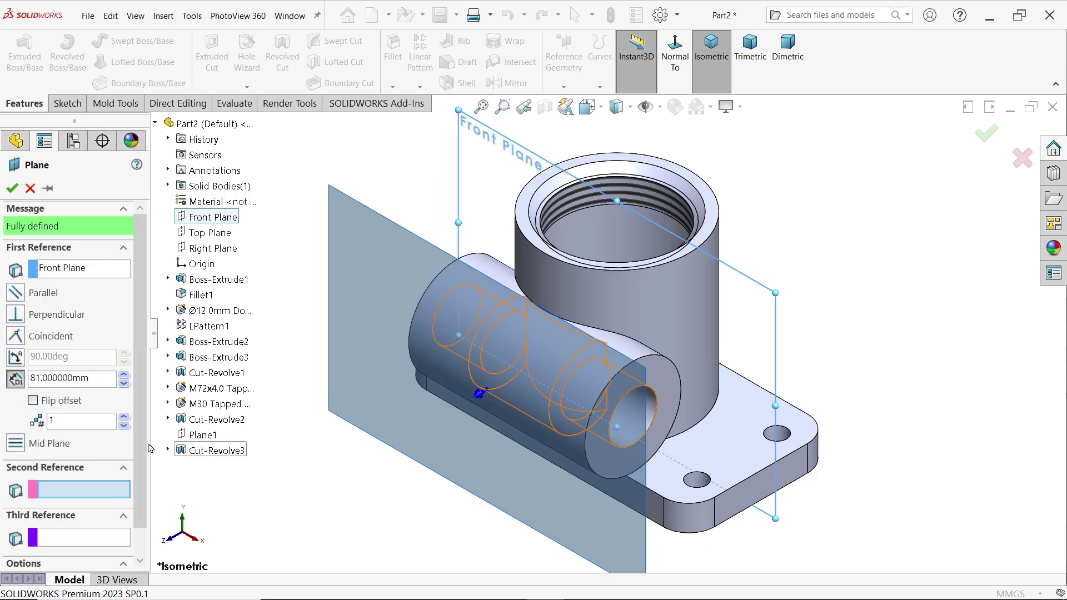
middle_click_drag(162, 429, 269, 414)
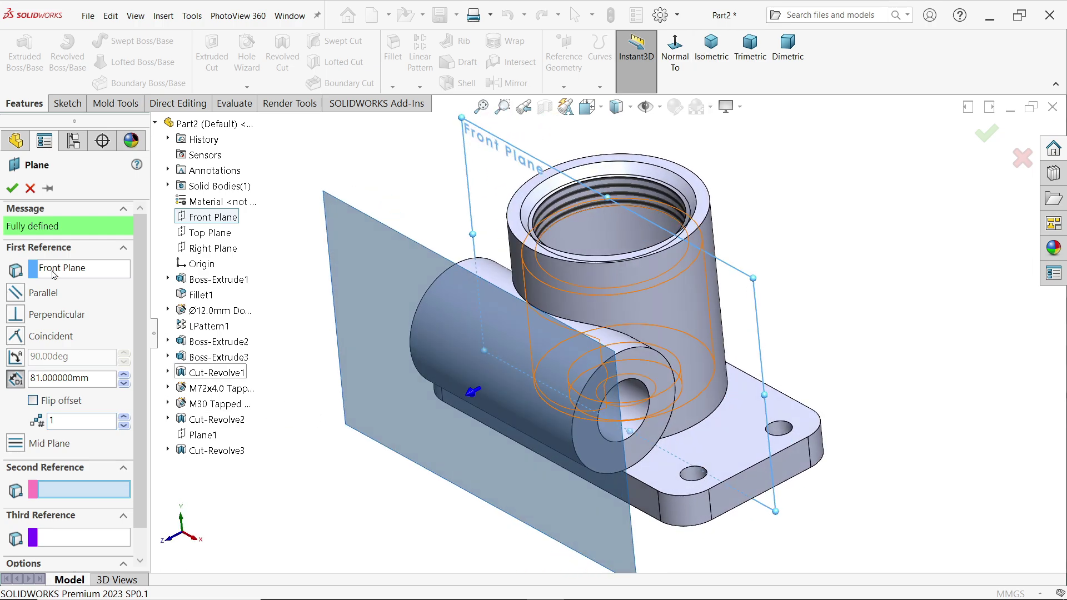
left_click(12, 189)
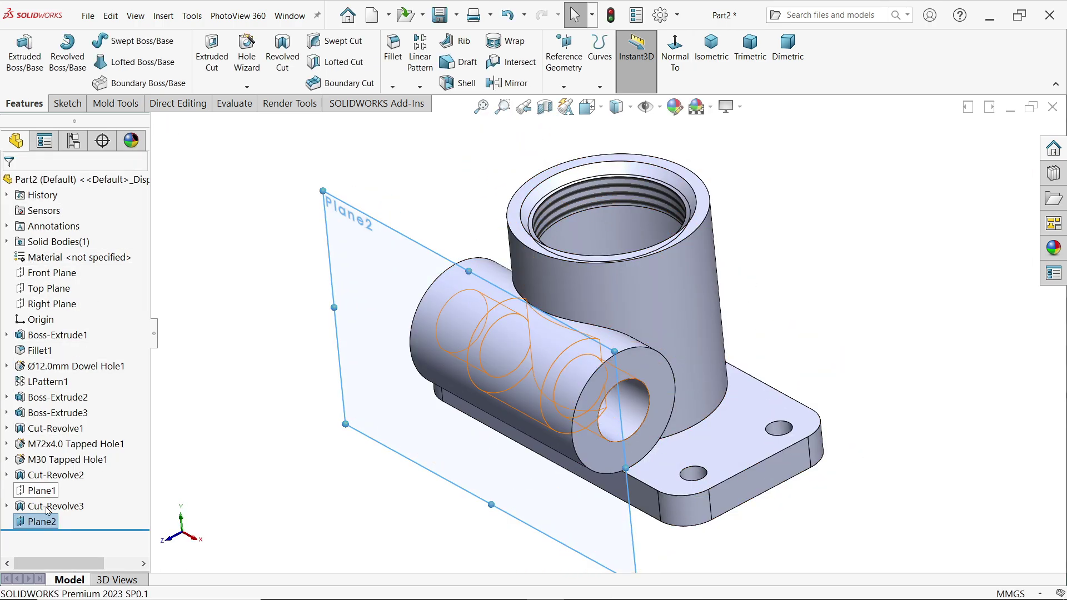
Give the new plane's offset dimension a symmetric tolerance of 0.02 mm.
left_click_drag(550, 351, 415, 278)
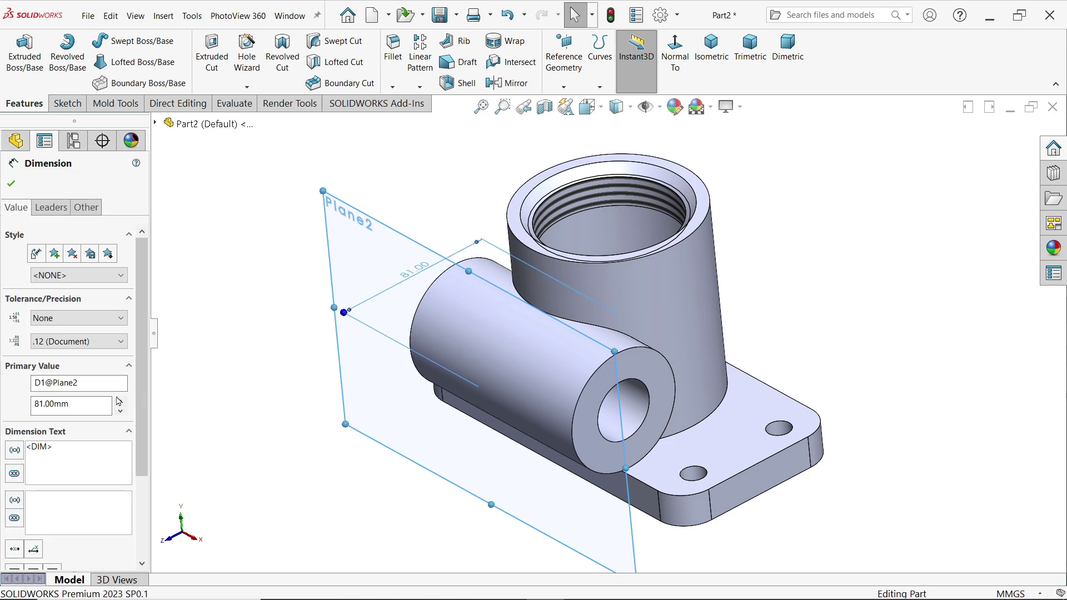
left_click(59, 319)
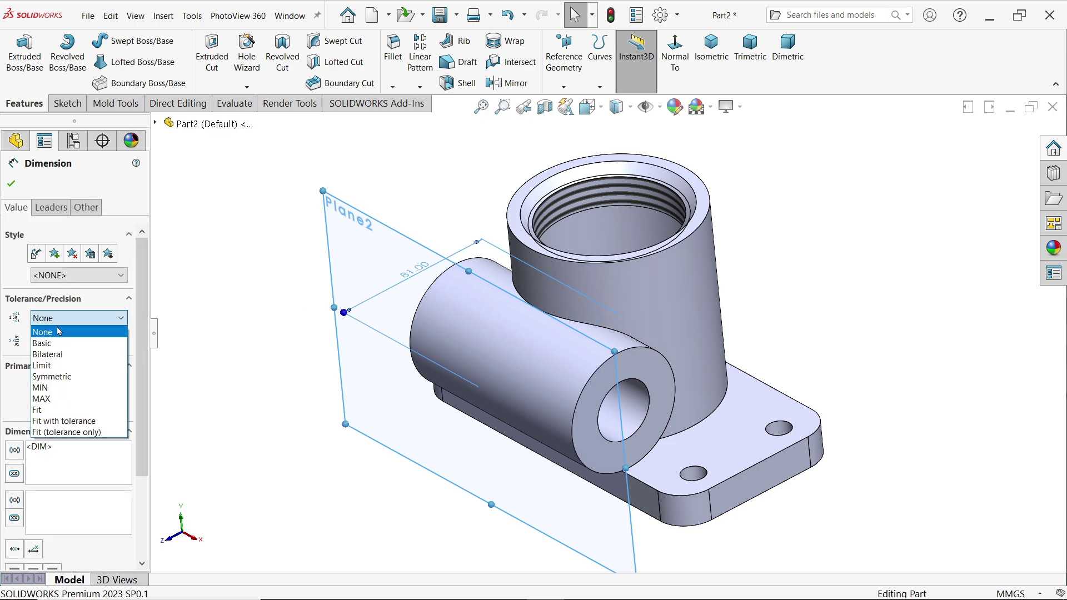
left_click(56, 366)
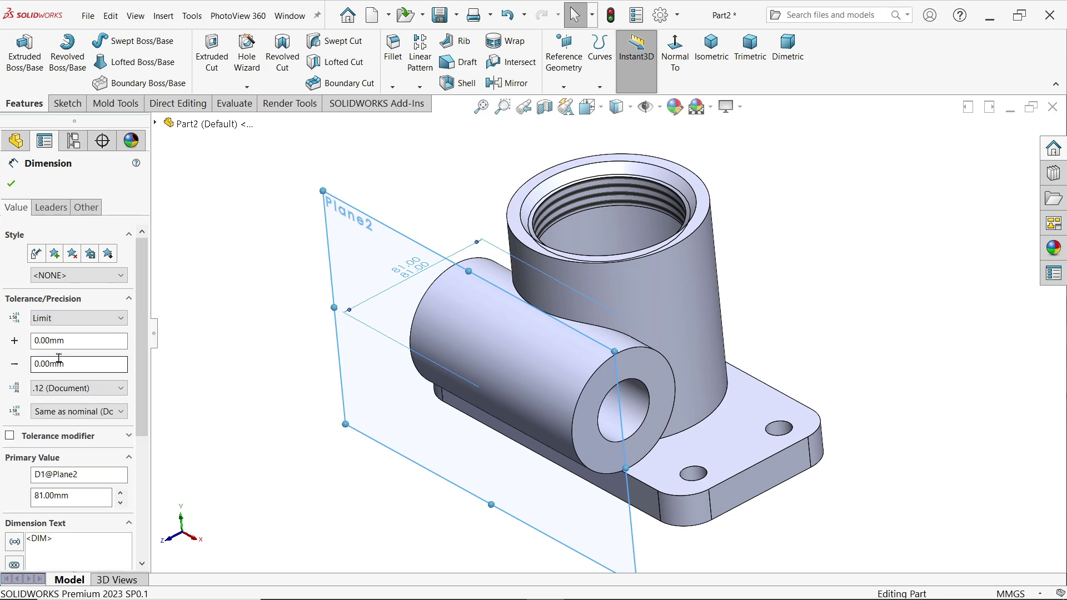
left_click(58, 318)
left_click(55, 355)
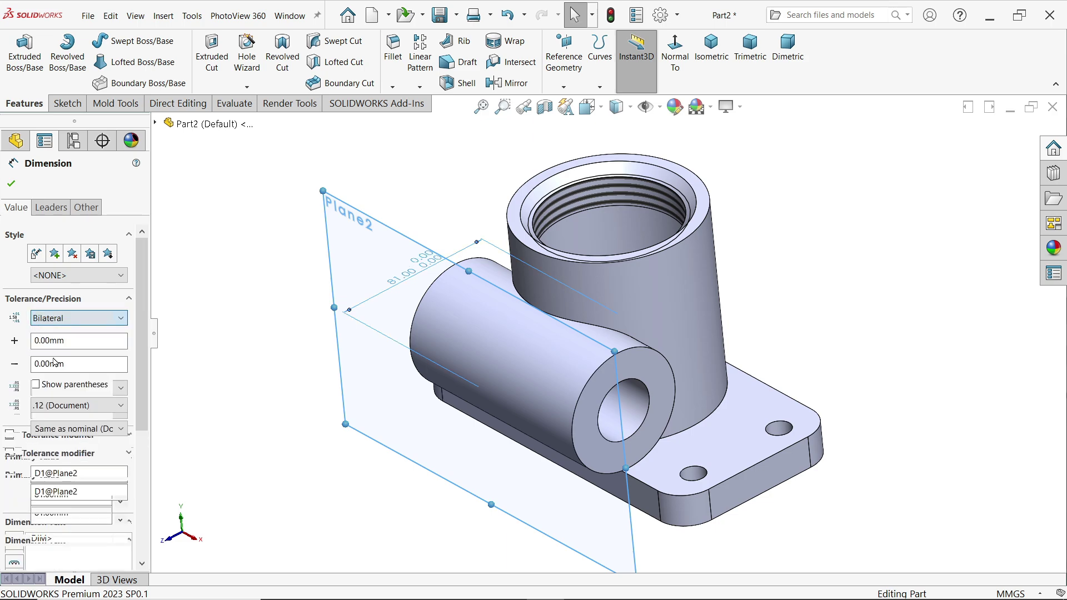
left_click(59, 318)
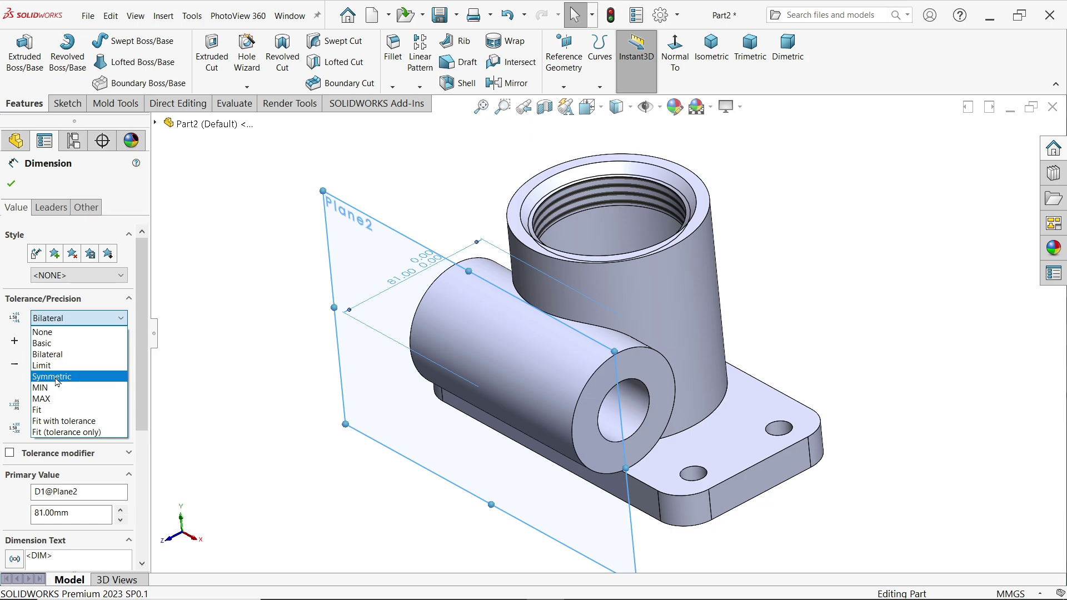
left_click(56, 377)
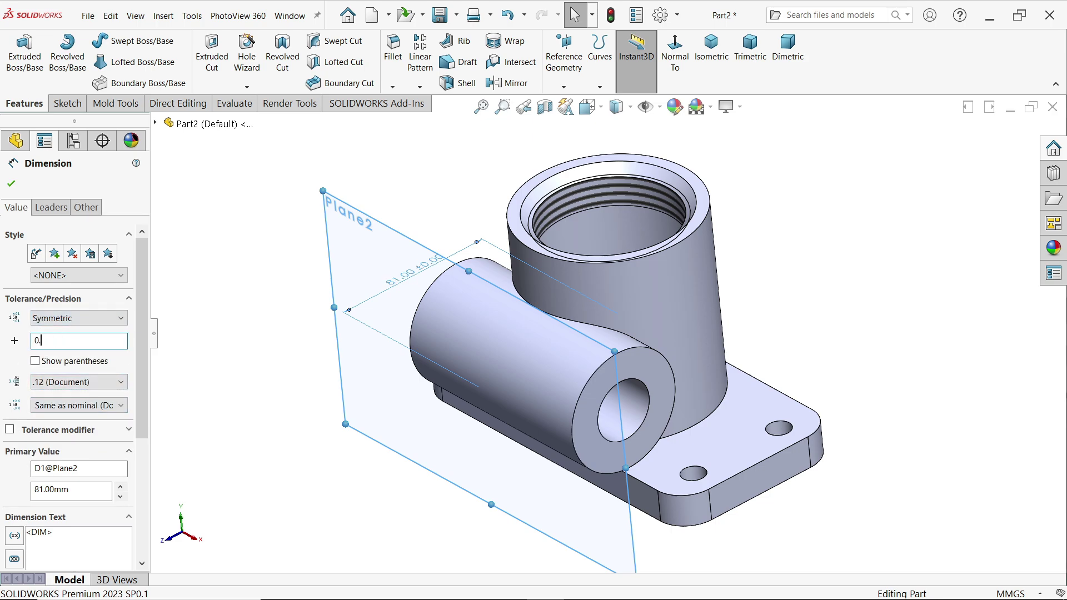
scroll(140, 333, "down", 2)
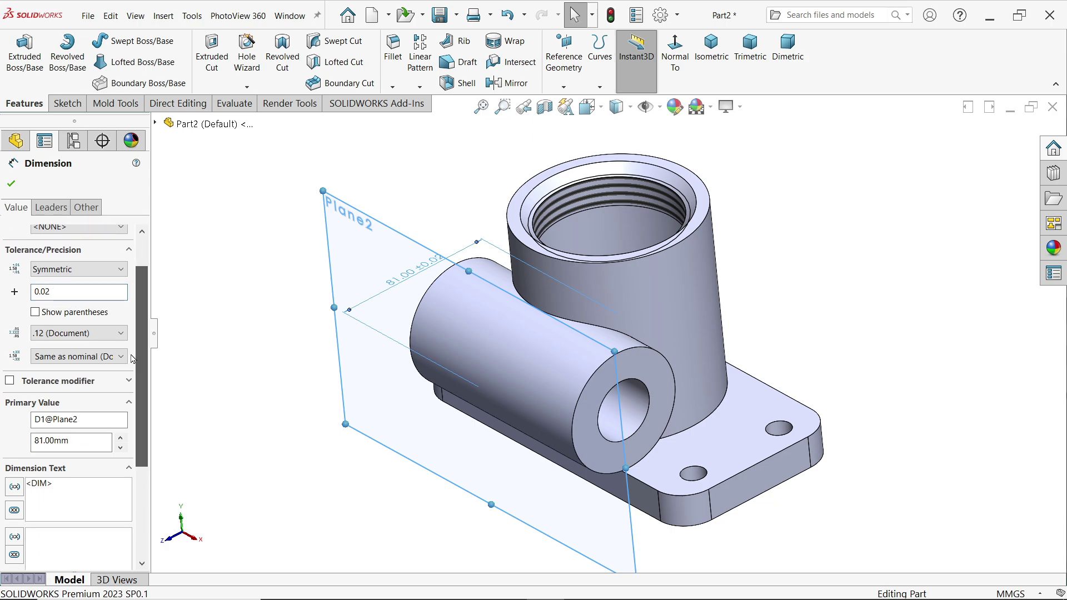
scroll(400, 299, "down", 3)
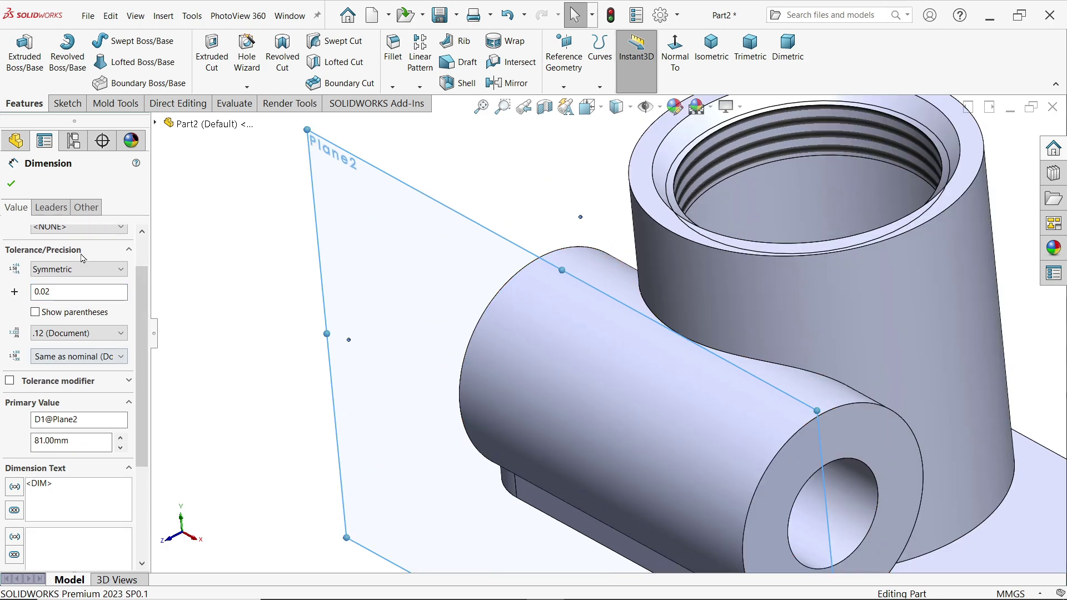
left_click(10, 185)
Start a sketch on the new offset plane and draw a 30 mm diameter circle over the horizontal cylinder.
scroll(578, 333, "up", 3)
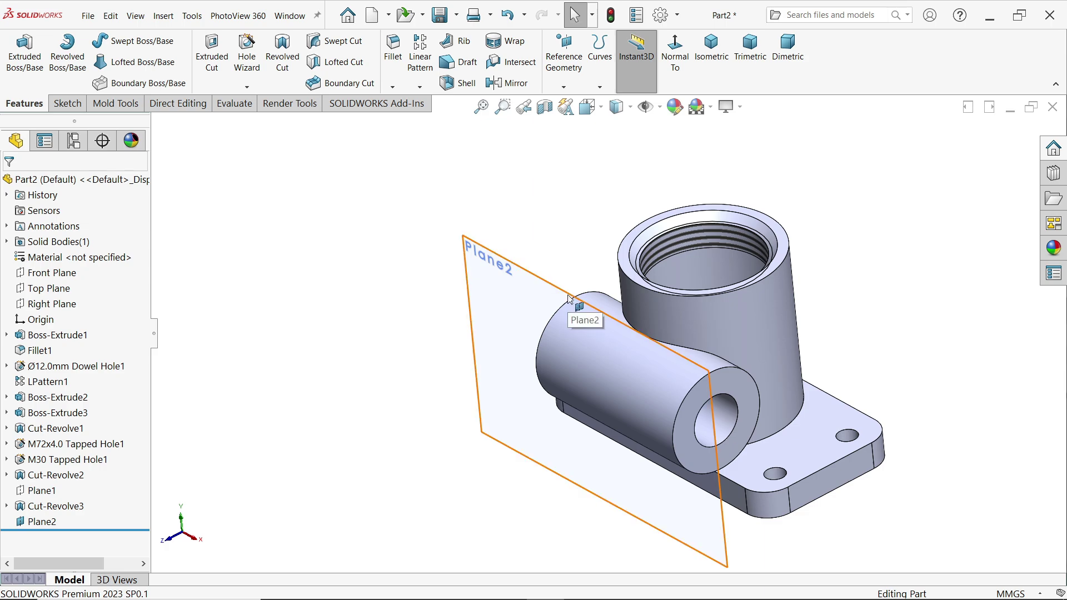
mouse_move(570, 299)
middle_mouse_down()
mouse_move(517, 299)
mouse_move(551, 297)
middle_mouse_up()
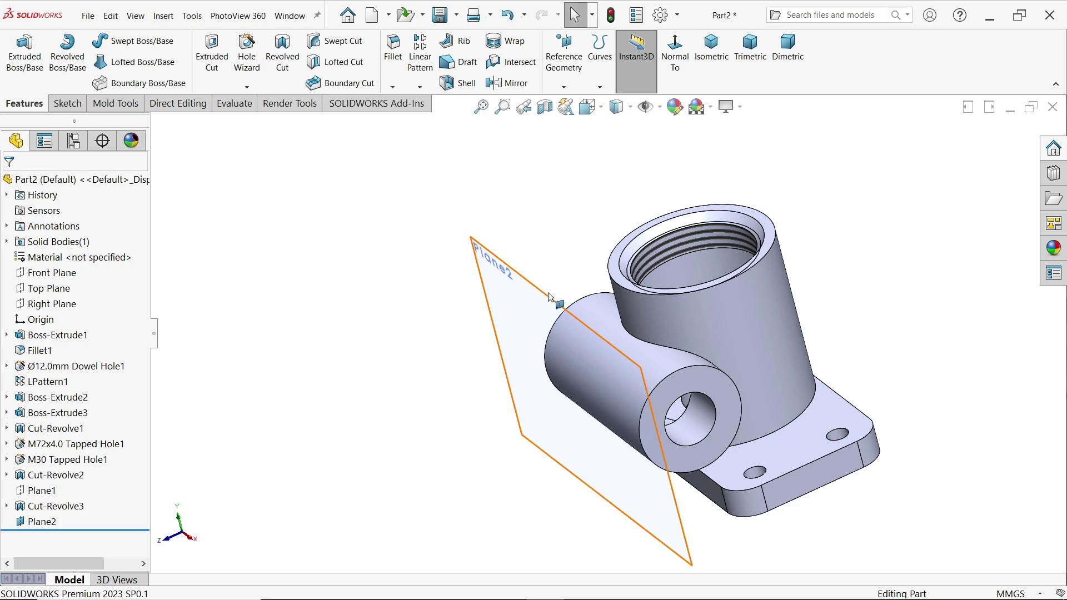
left_click(67, 104)
left_click(18, 50)
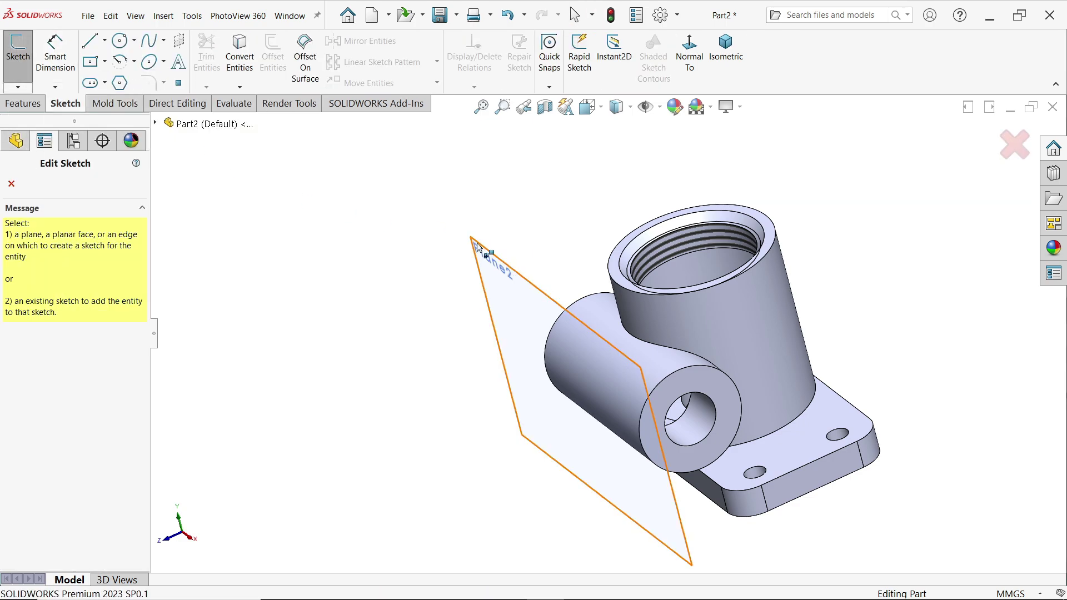
left_click(494, 265)
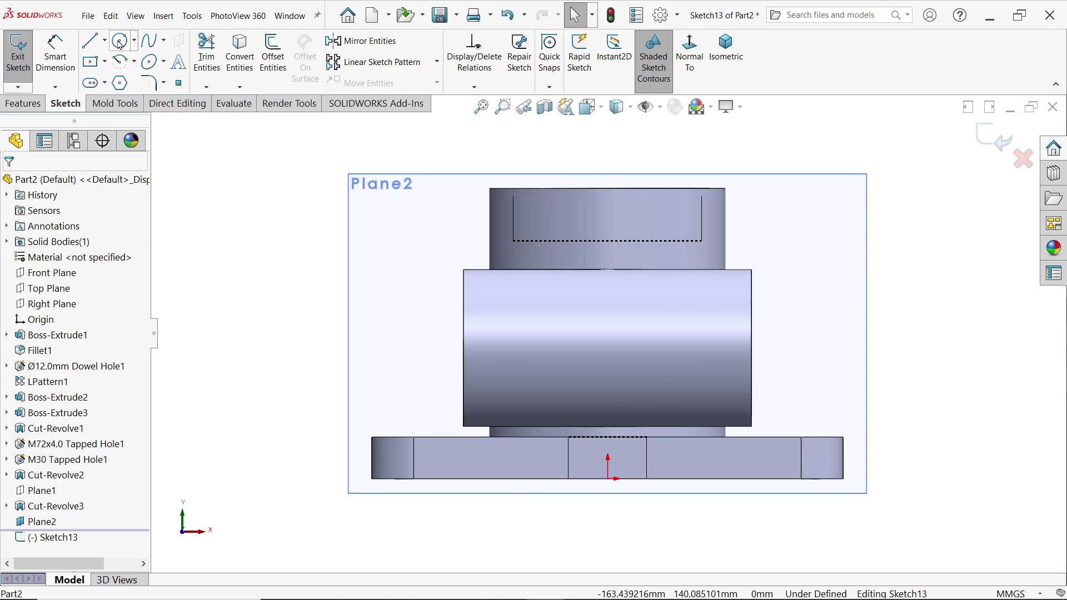
left_click(120, 45)
left_click(585, 335)
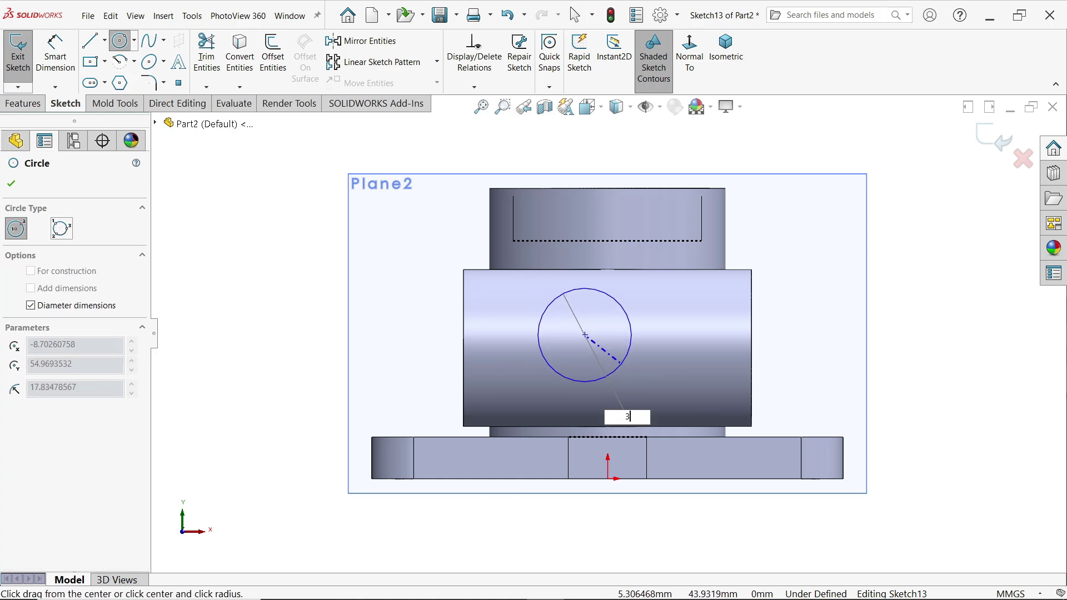
type("30")
key("Return")
right_click(346, 230)
left_click(367, 282)
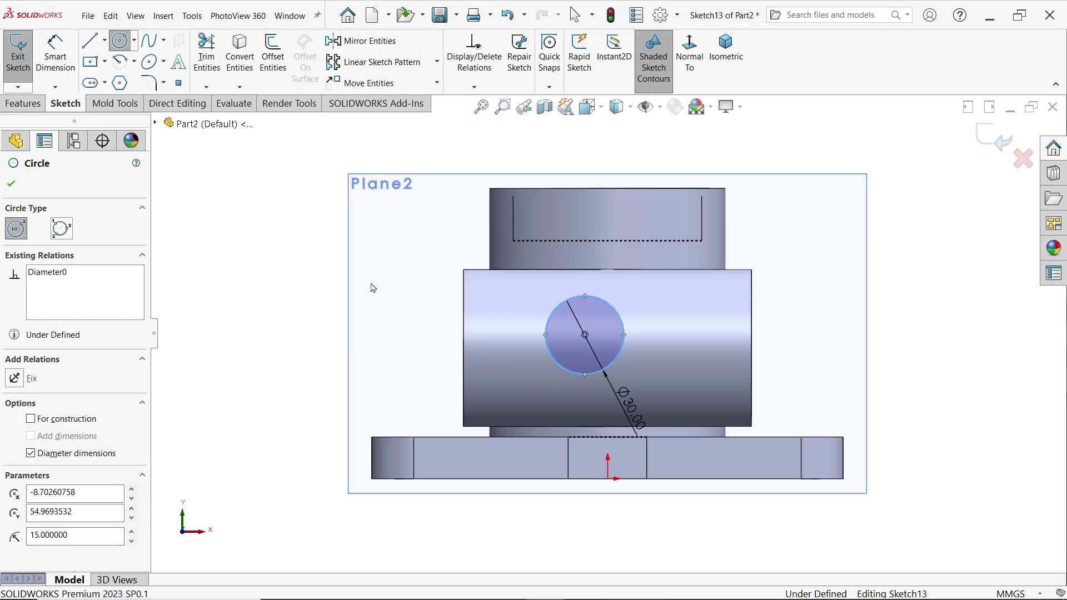
Align the circle's center vertically with the origin.
scroll(544, 358, "down", 2)
left_click(621, 503)
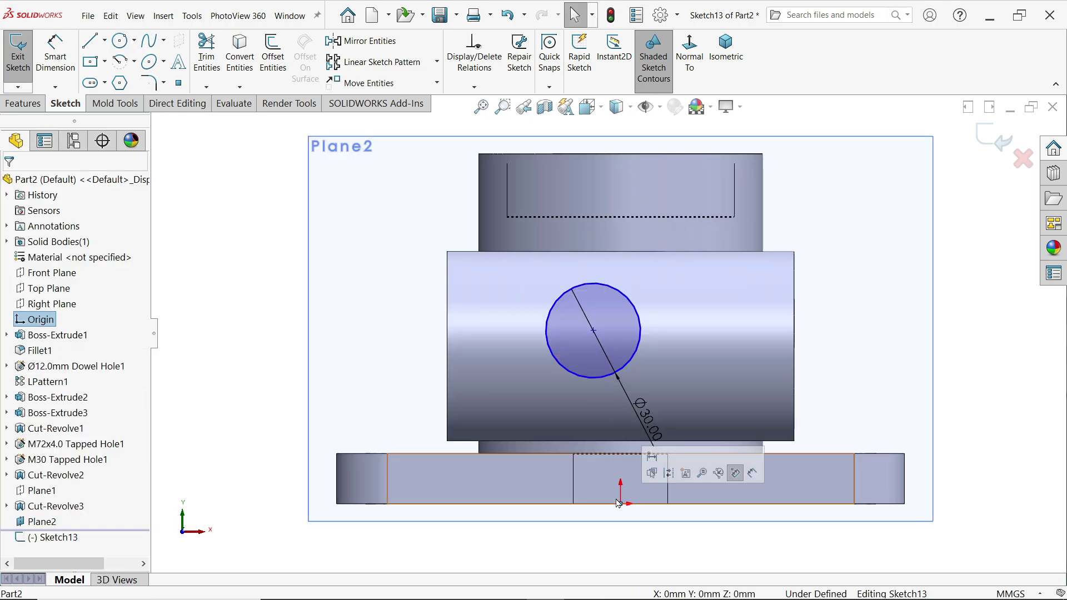
left_click(595, 332, "ctrl")
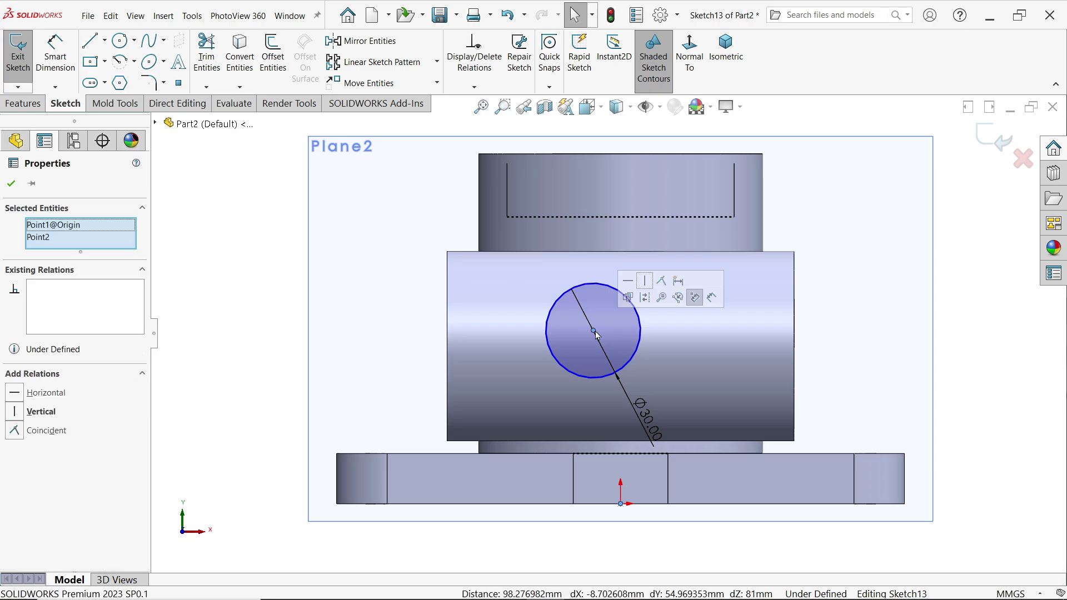
left_click(679, 298)
Dimension the circle's center 50 mm above the origin.
left_click(71, 72)
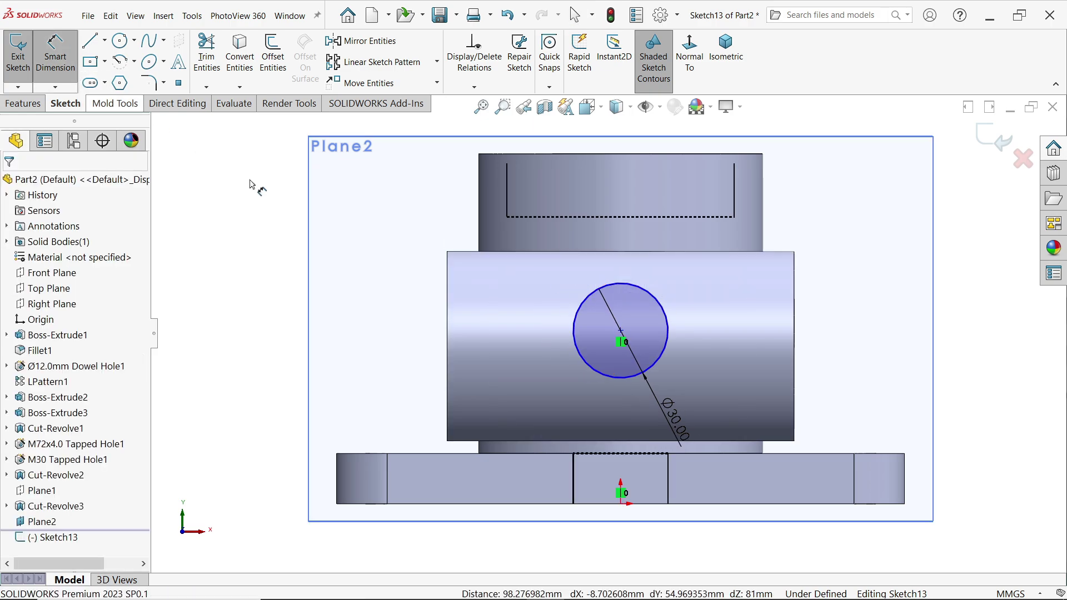
left_click(622, 332)
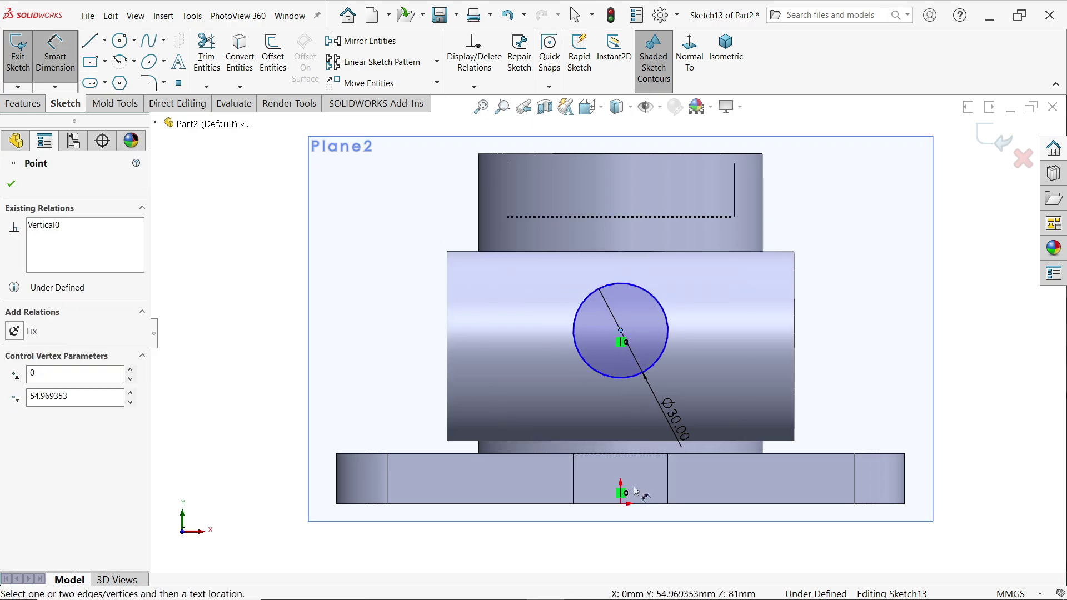
left_click(622, 503)
left_click(849, 408)
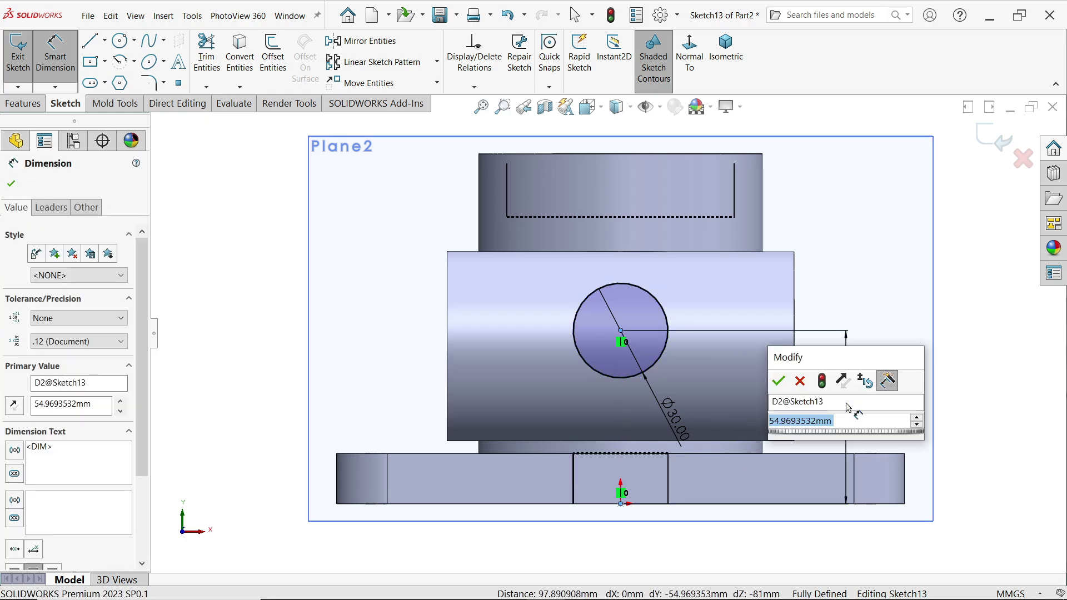
type("50")
left_click(779, 378)
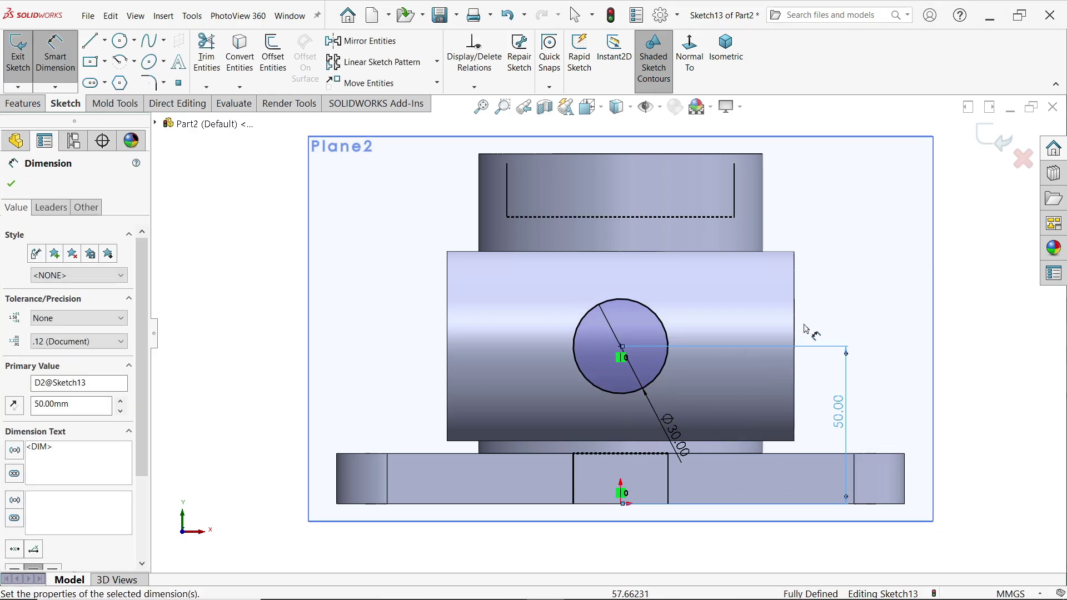
Start a boss extrusion of the 30 mm circle and direct it toward the horizontal cylinder.
key("ctrl+7")
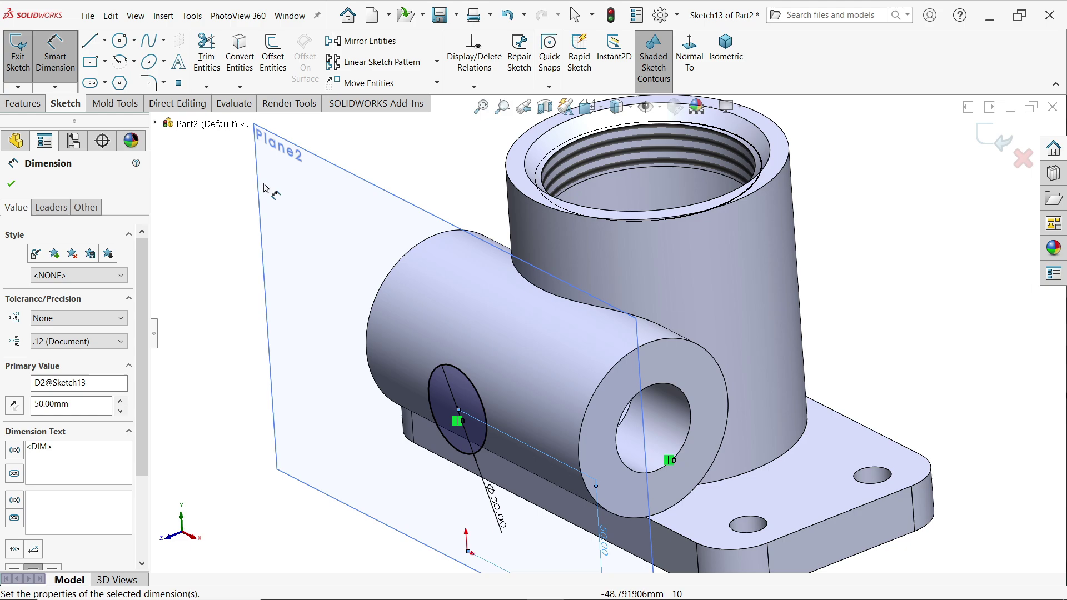
left_click(23, 103)
left_click(25, 53)
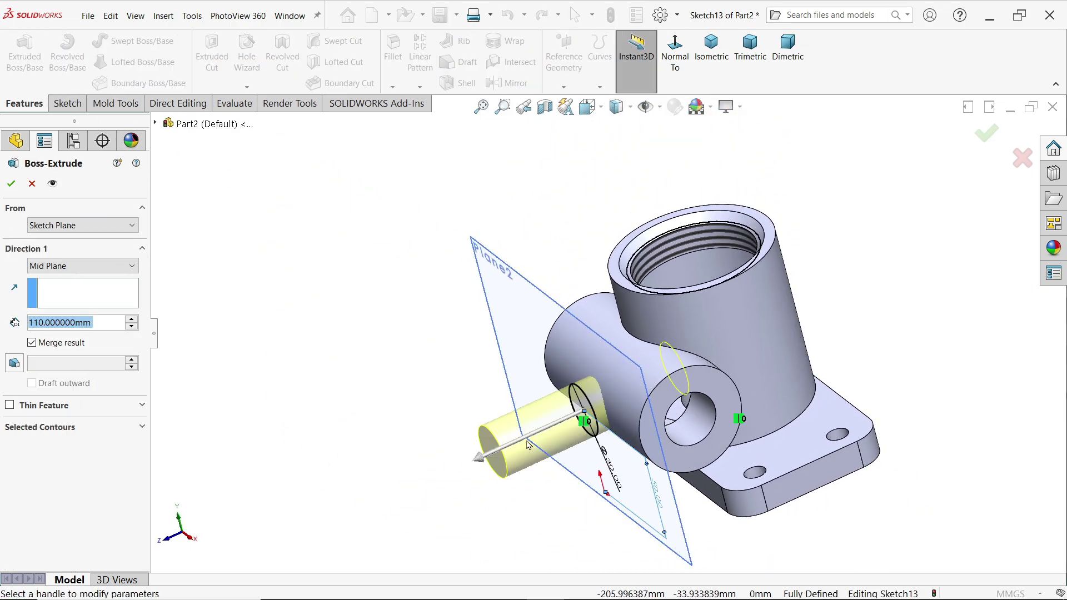
left_click(41, 268)
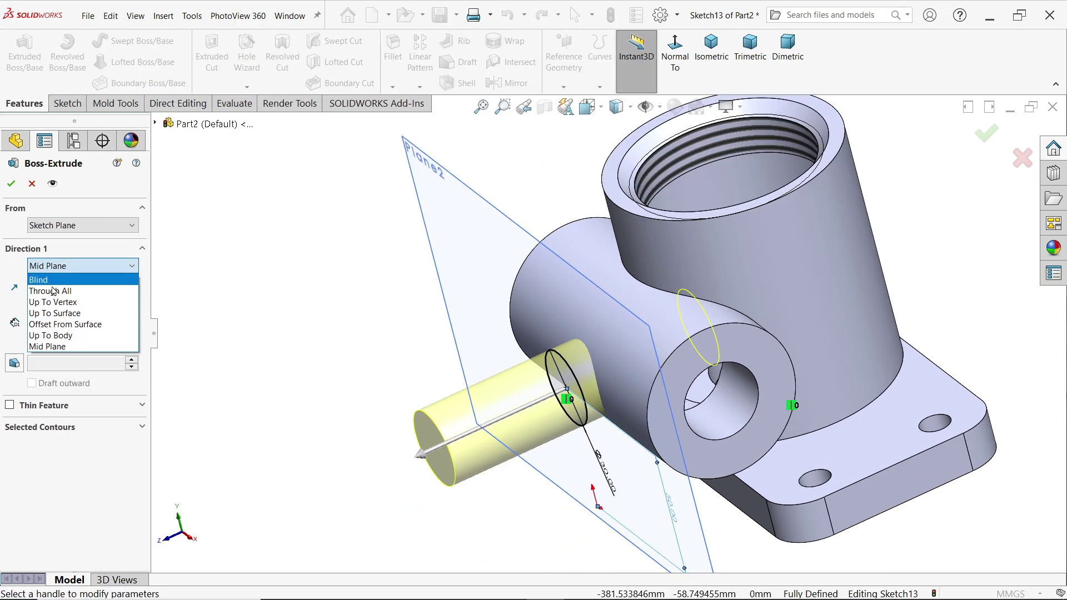
left_click(46, 283)
middle_click_drag(367, 384, 316, 381)
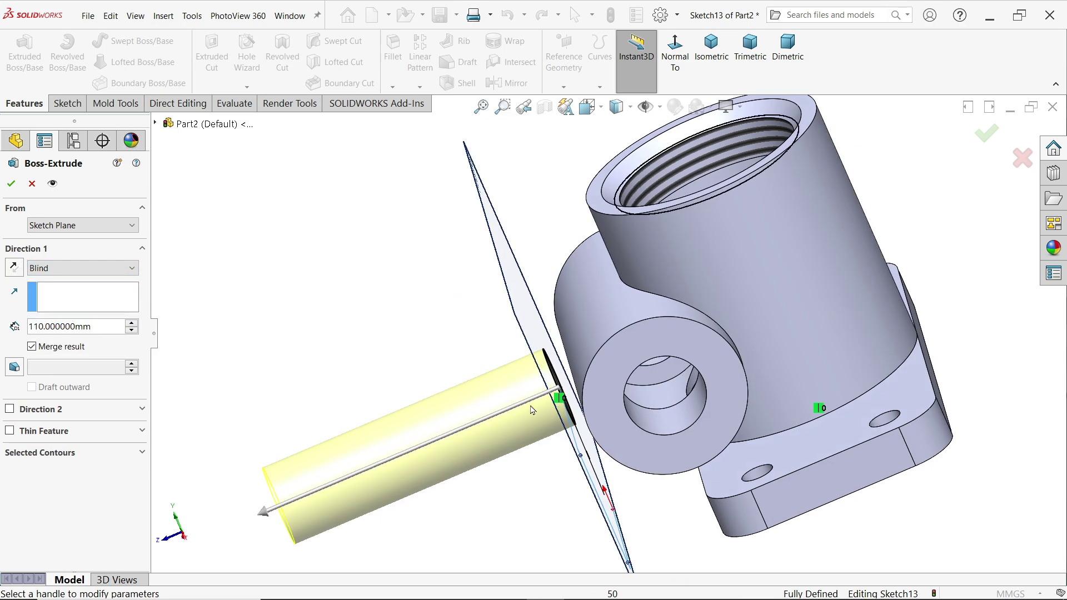
left_click(15, 268)
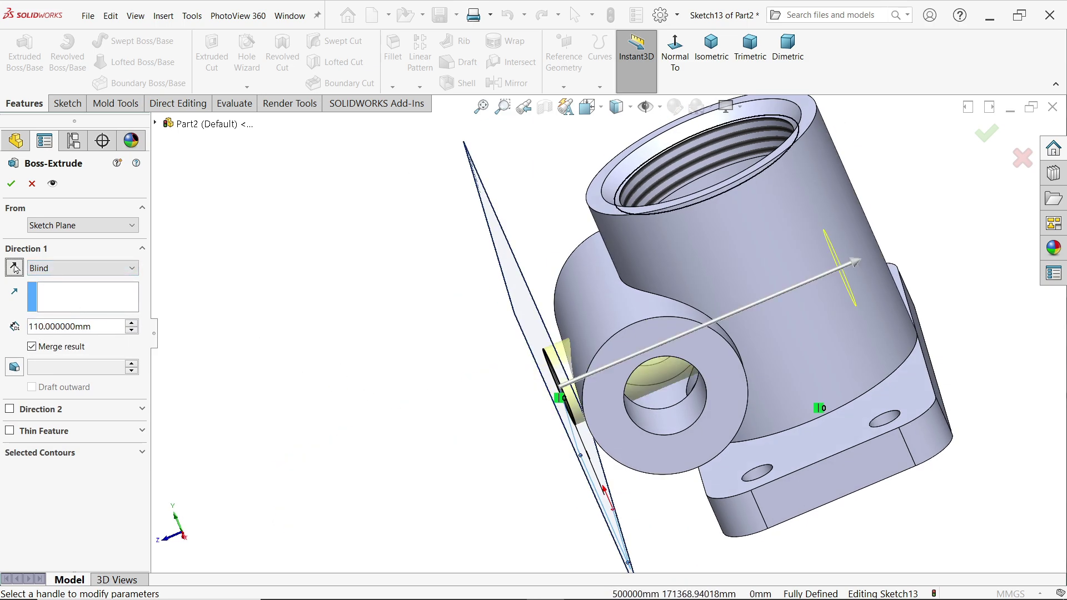
middle_click_drag(722, 333, 678, 366)
scroll(783, 331, "down", 5)
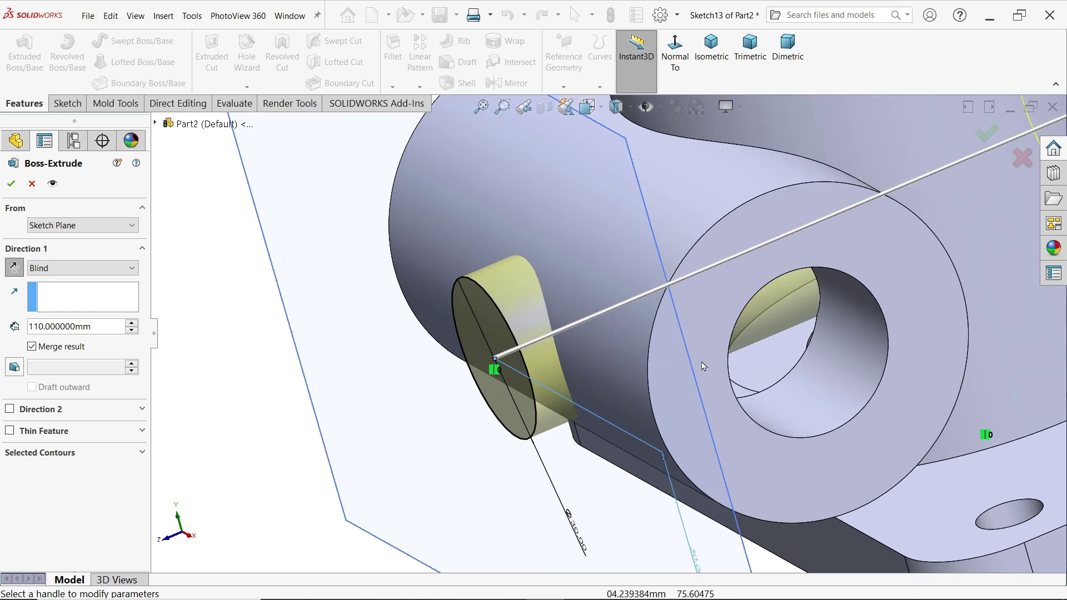
Complete the side boss extrusion with the Up To Next end condition and hide the offset plane.
left_click(58, 269)
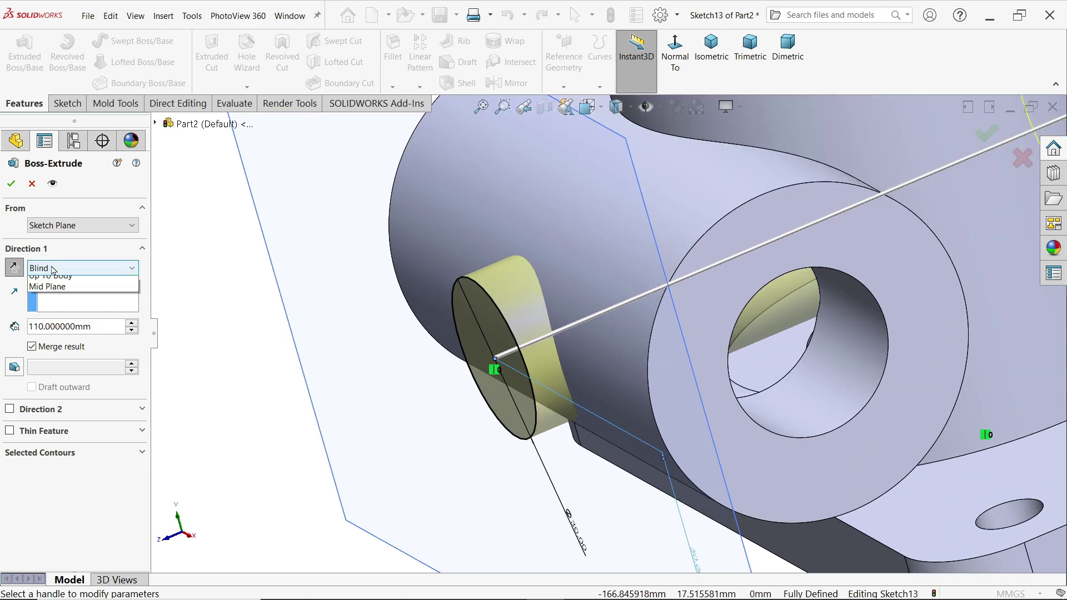
left_click(69, 305)
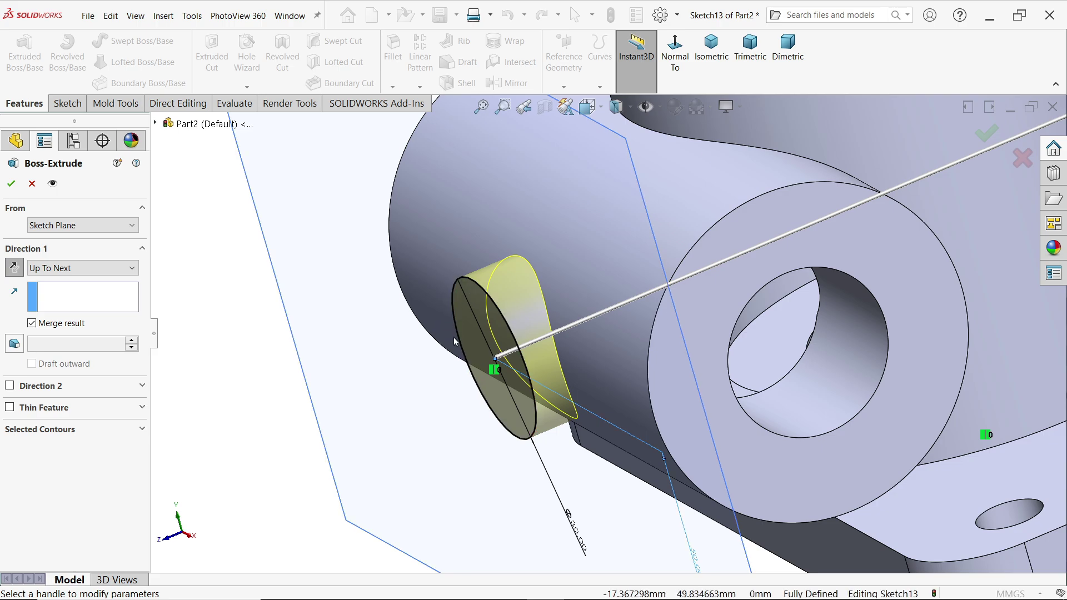
middle_click_drag(666, 242, 674, 212)
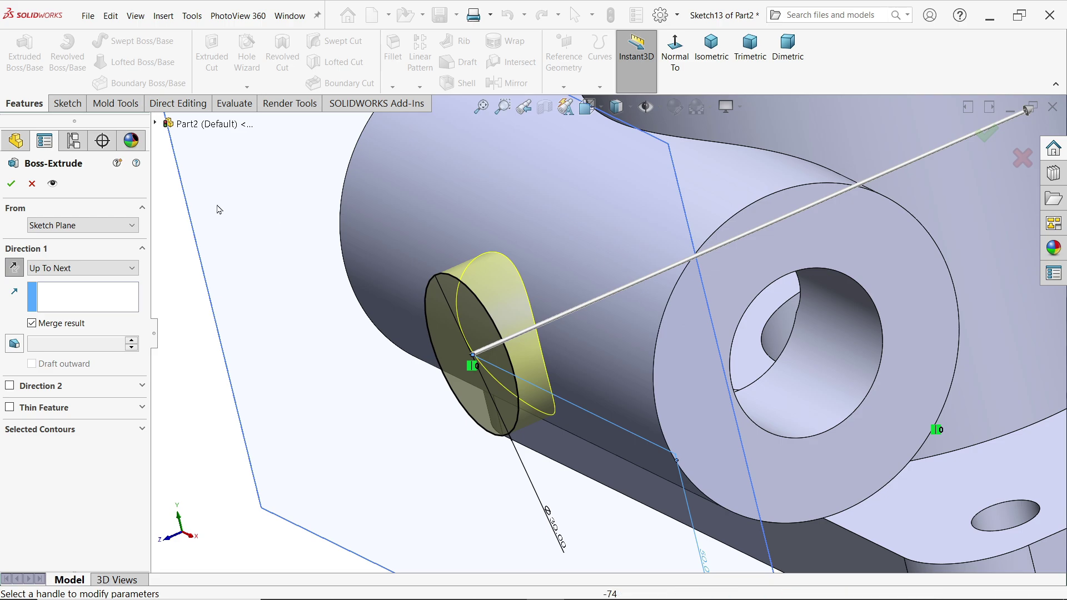
left_click(11, 183)
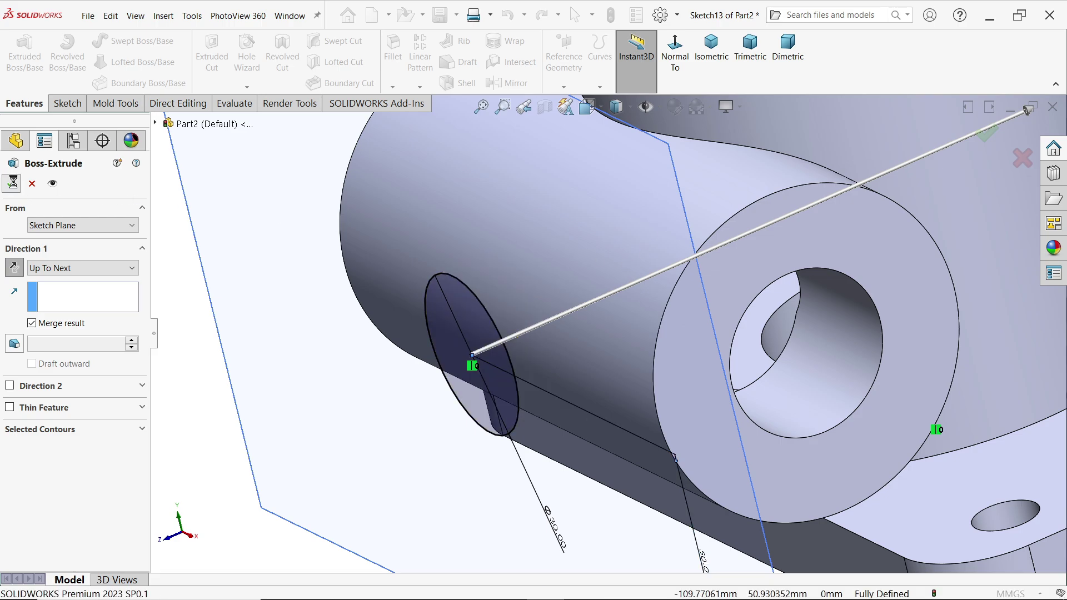
left_click(210, 275)
left_click(271, 233)
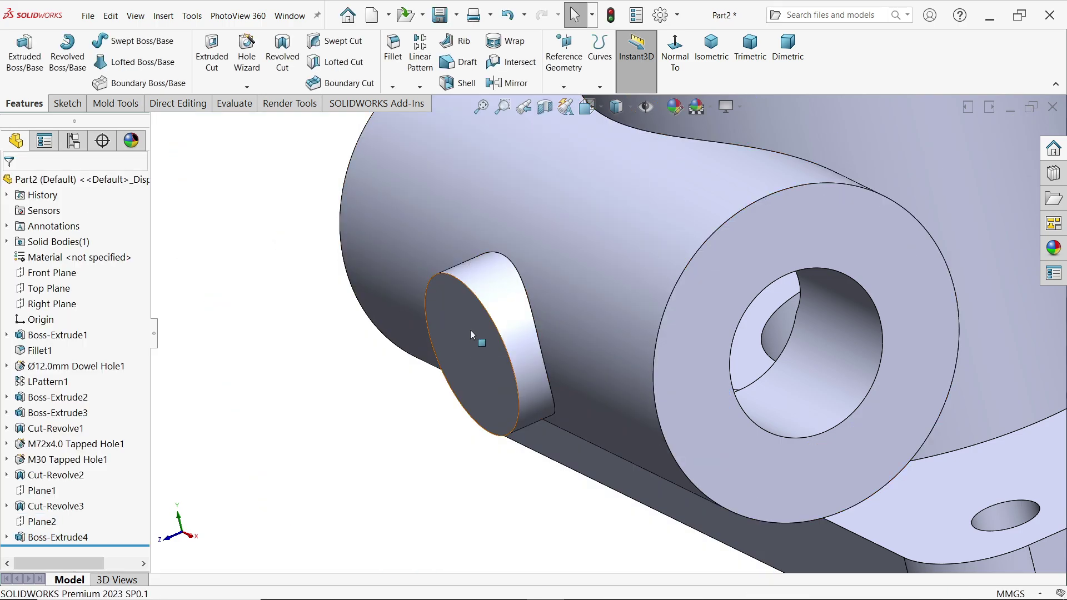
Set up an ISO M10 tapped hole in the Hole Wizard with the Up To Next end condition.
middle_click_drag(470, 330, 596, 352)
scroll(596, 353, "up", 2)
scroll(588, 352, "down", 5)
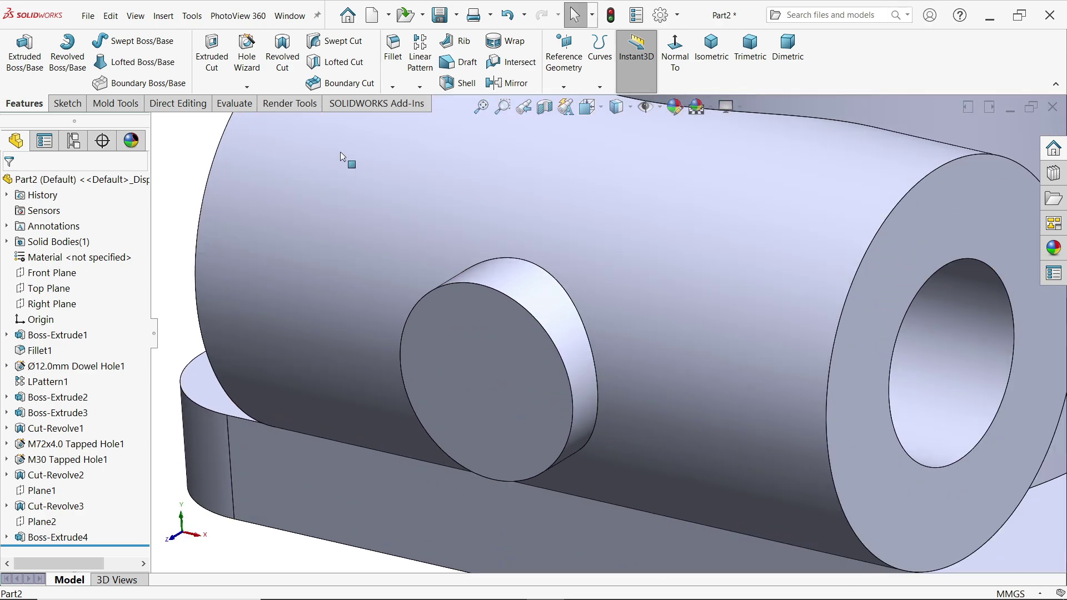
left_click(246, 64)
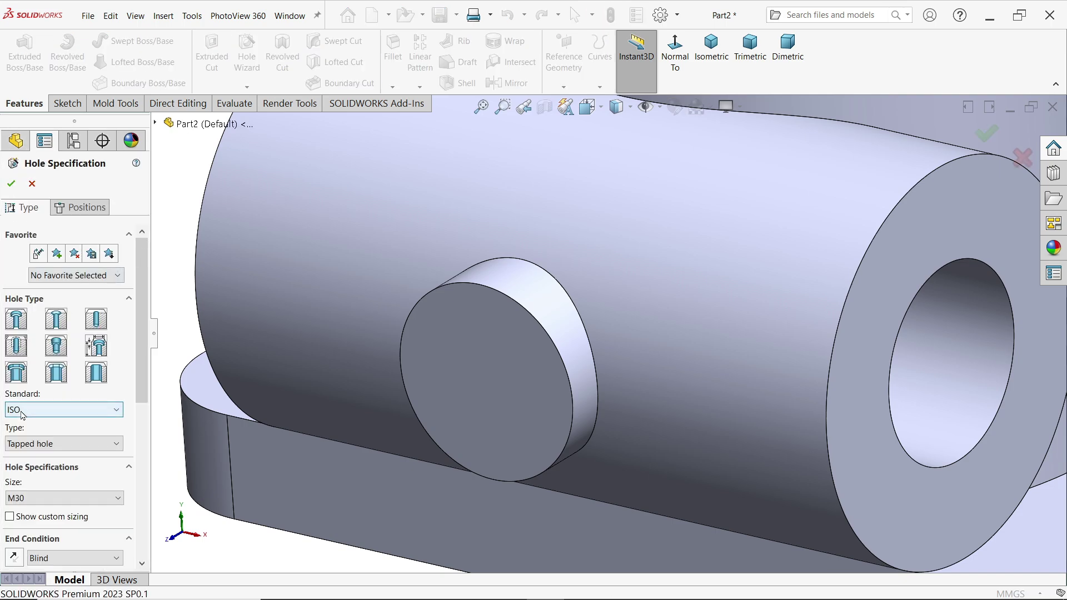
scroll(138, 366, "down", 3)
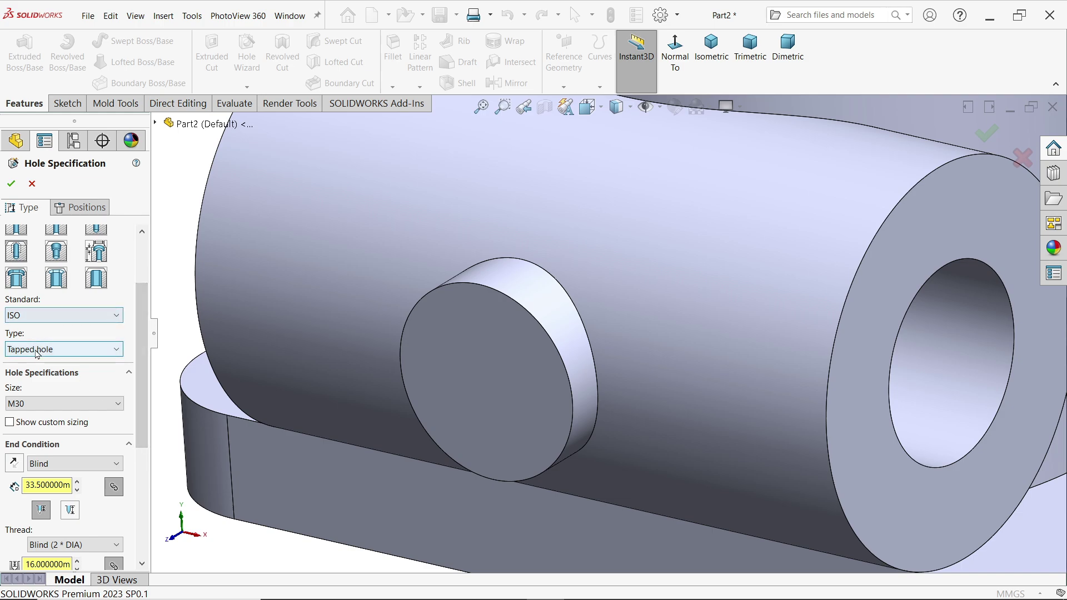
left_click(67, 403)
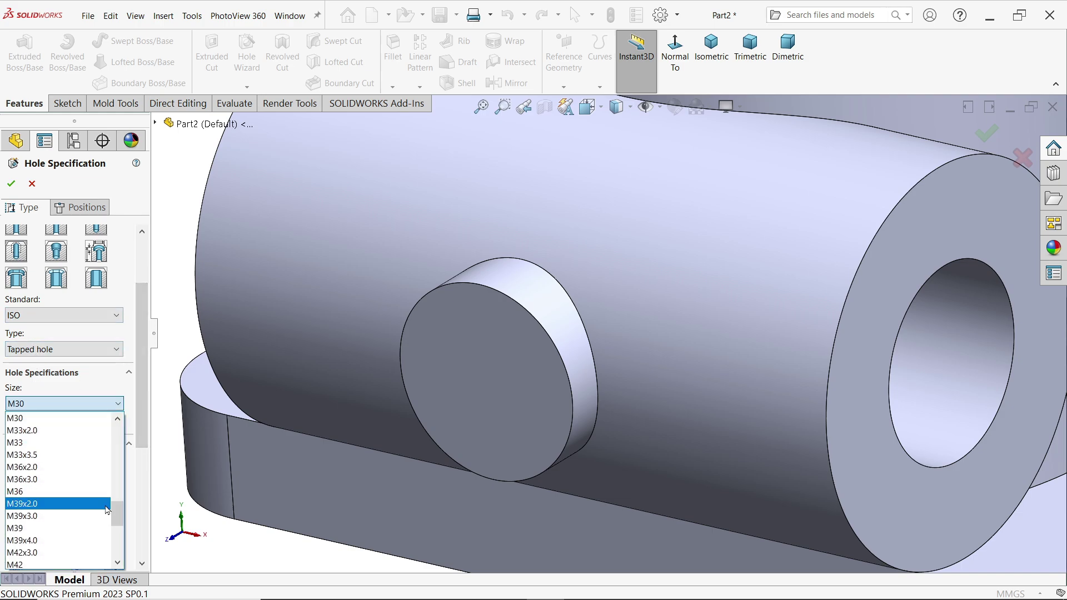
left_click_drag(118, 497, 118, 469)
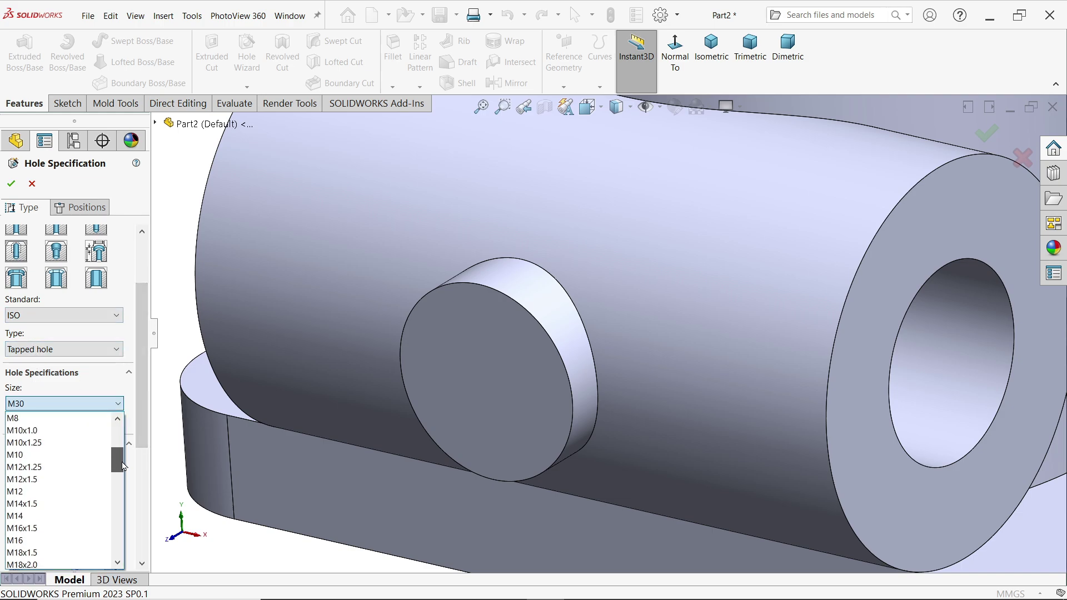
left_click(33, 457)
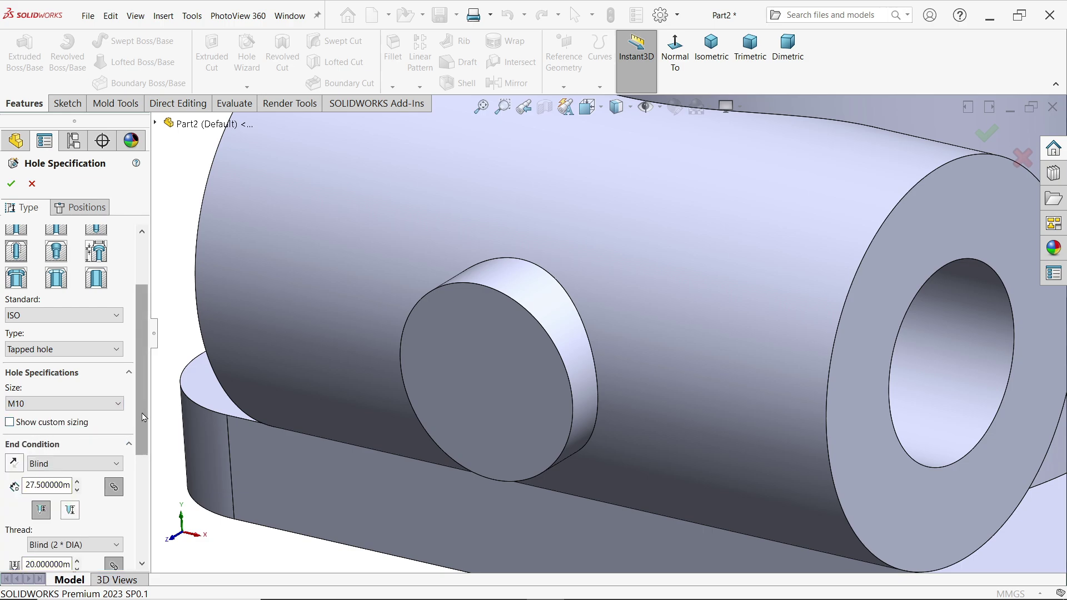
scroll(132, 421, "down", 3)
left_click(70, 398)
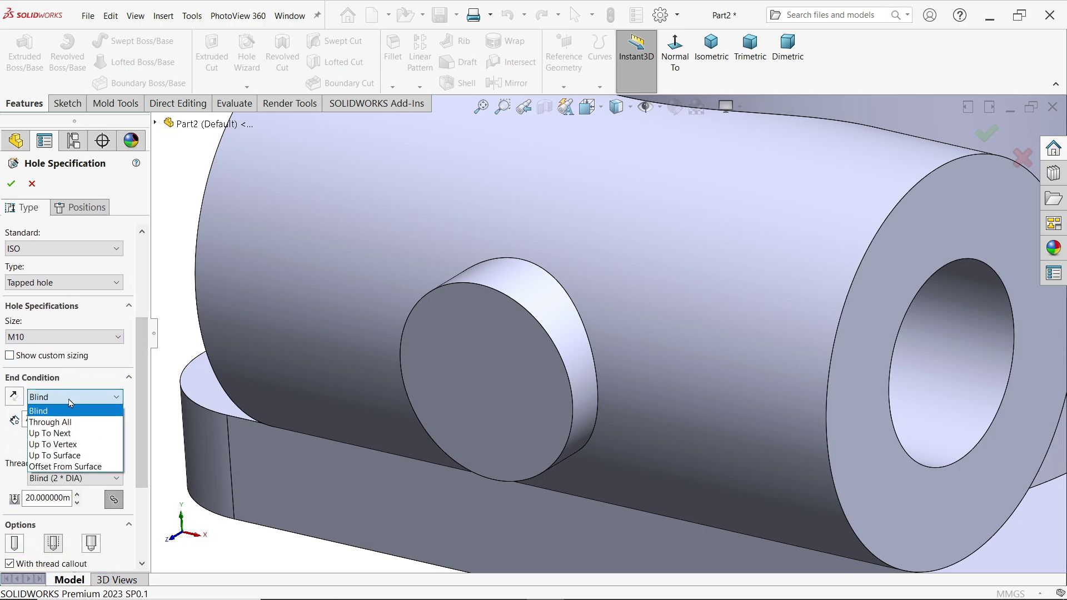
left_click(64, 435)
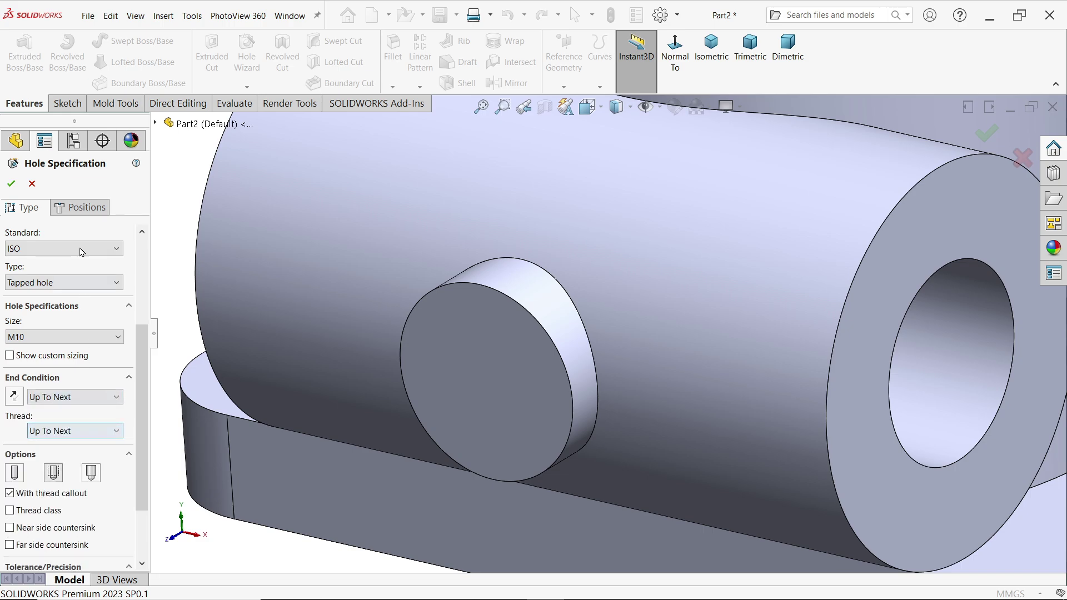
Place the tapped hole at the center of the side boss's circular face and create it.
left_click(80, 207)
left_click(483, 390)
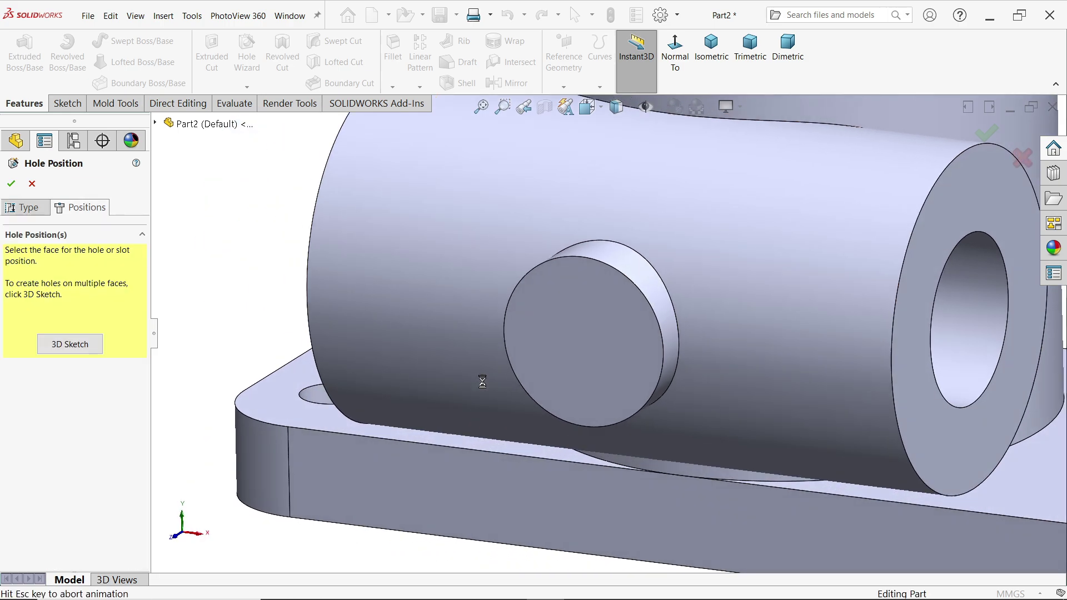
scroll(615, 340, "down", 5)
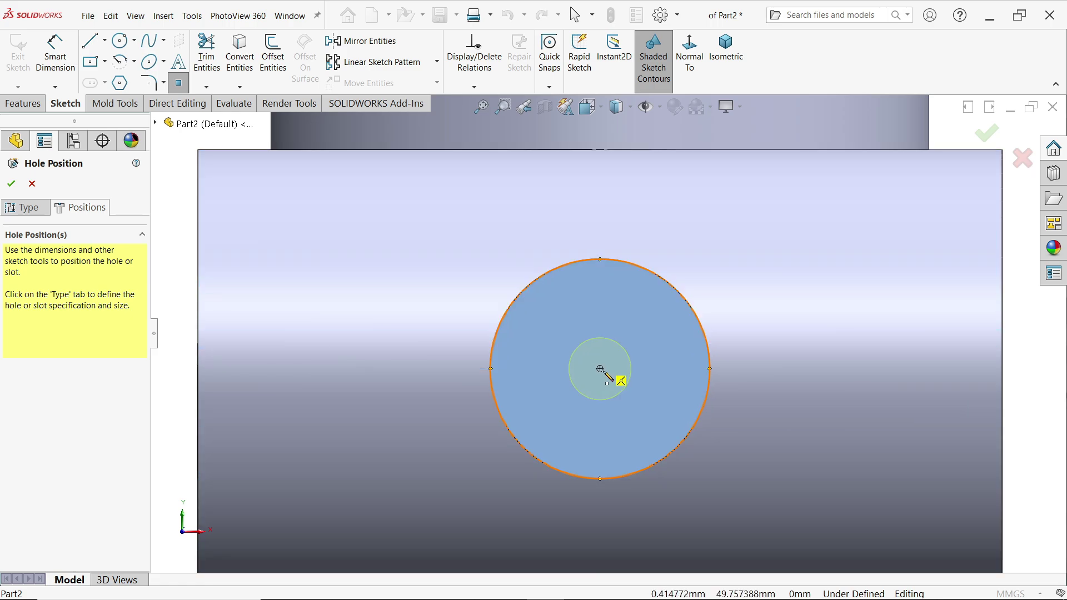
left_click(602, 370)
right_click(661, 334)
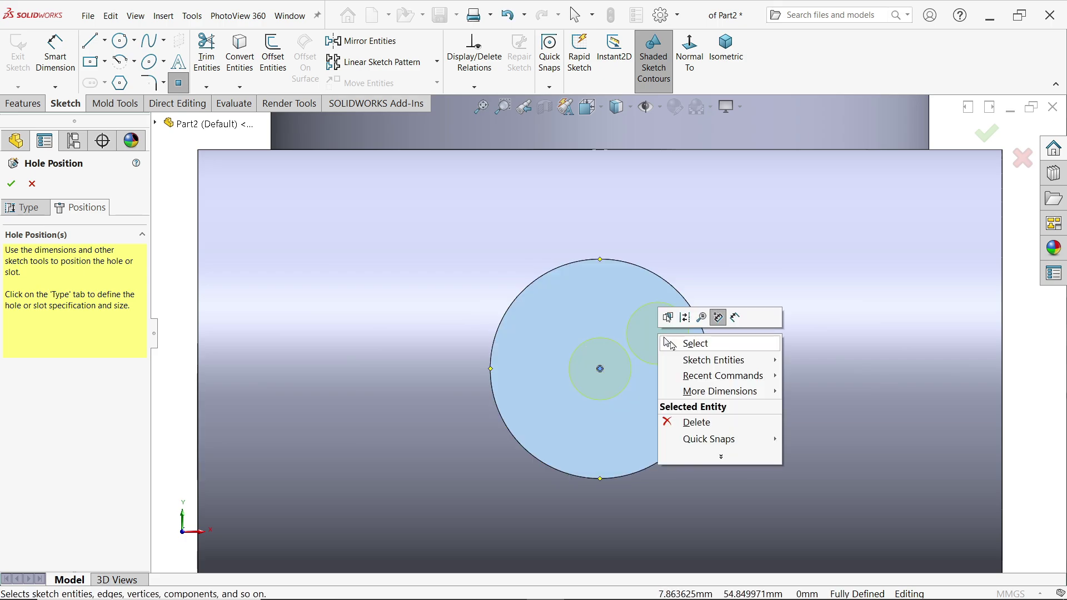
left_click(694, 352)
middle_click_drag(712, 331, 639, 358)
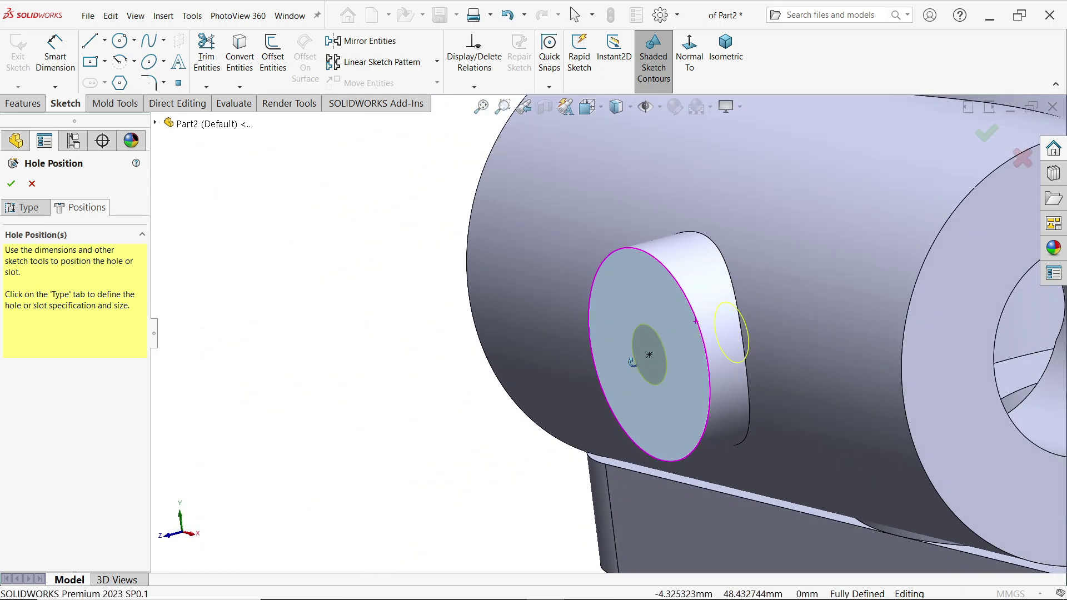
left_click(13, 186)
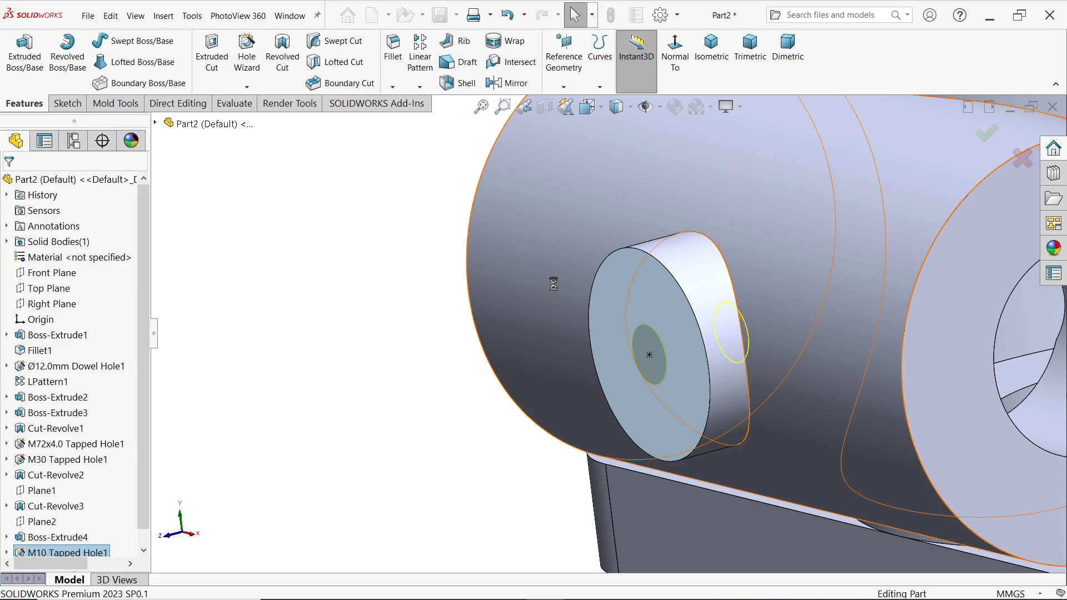
Section the model along the Right Plane with the cut direction reversed.
left_click(51, 304)
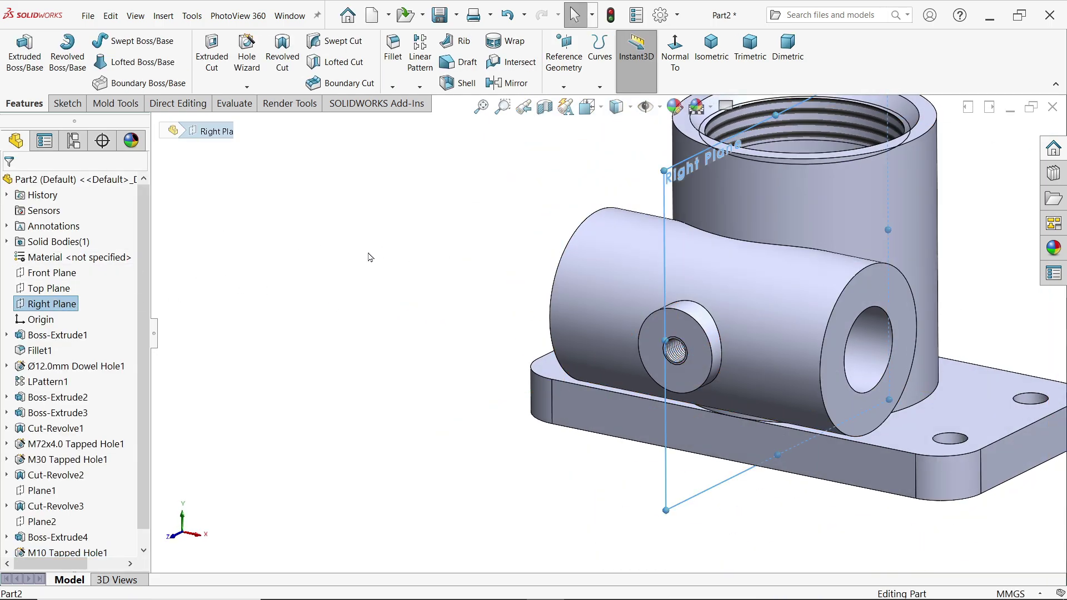
left_click(545, 107)
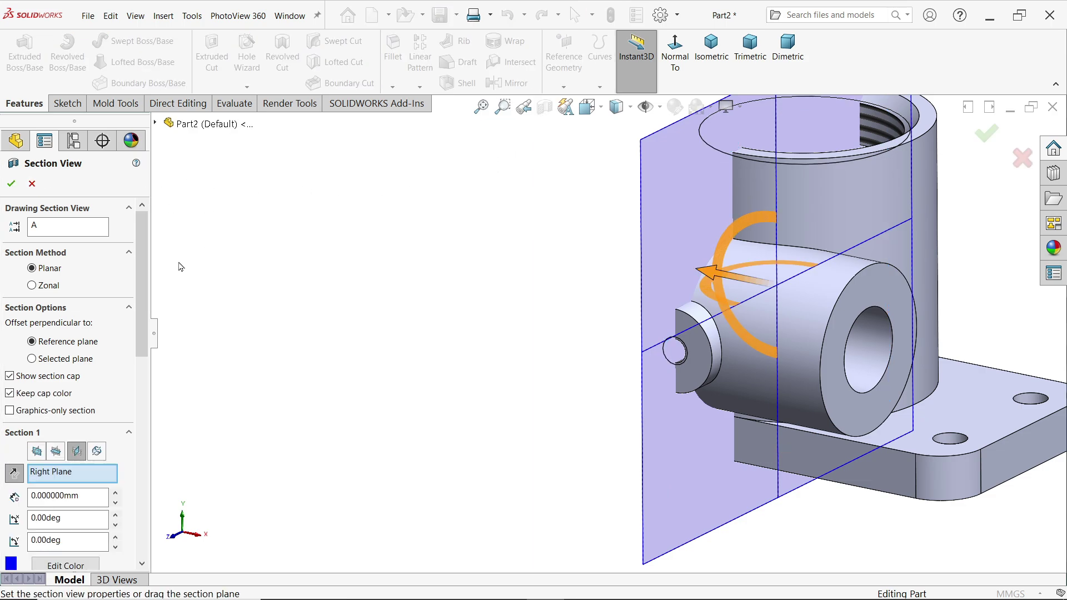
left_click(13, 472)
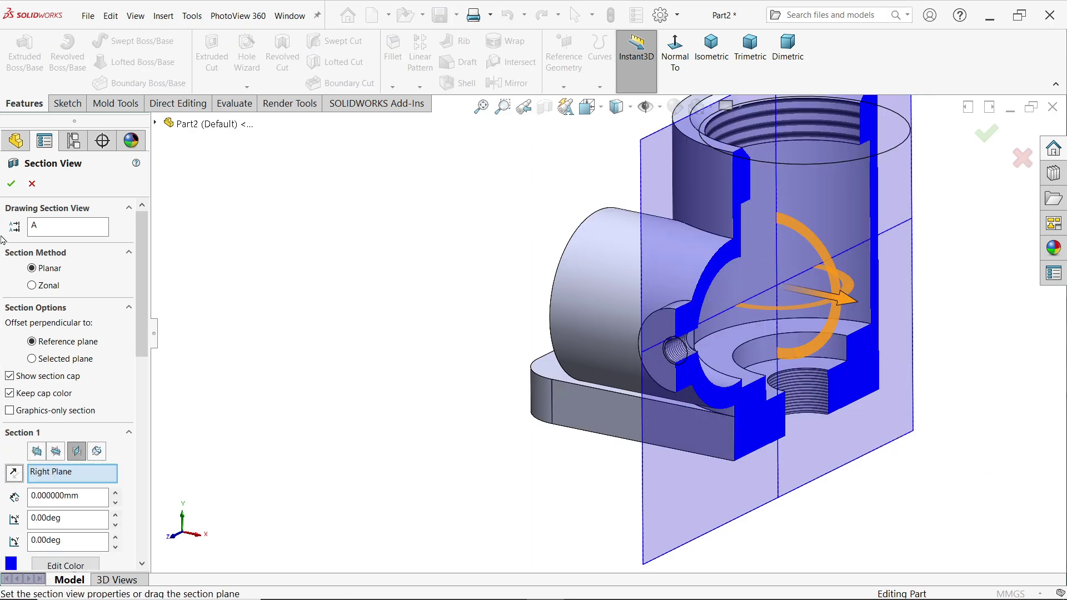
left_click(11, 184)
middle_click_drag(640, 312, 614, 296)
scroll(652, 307, "down", 3)
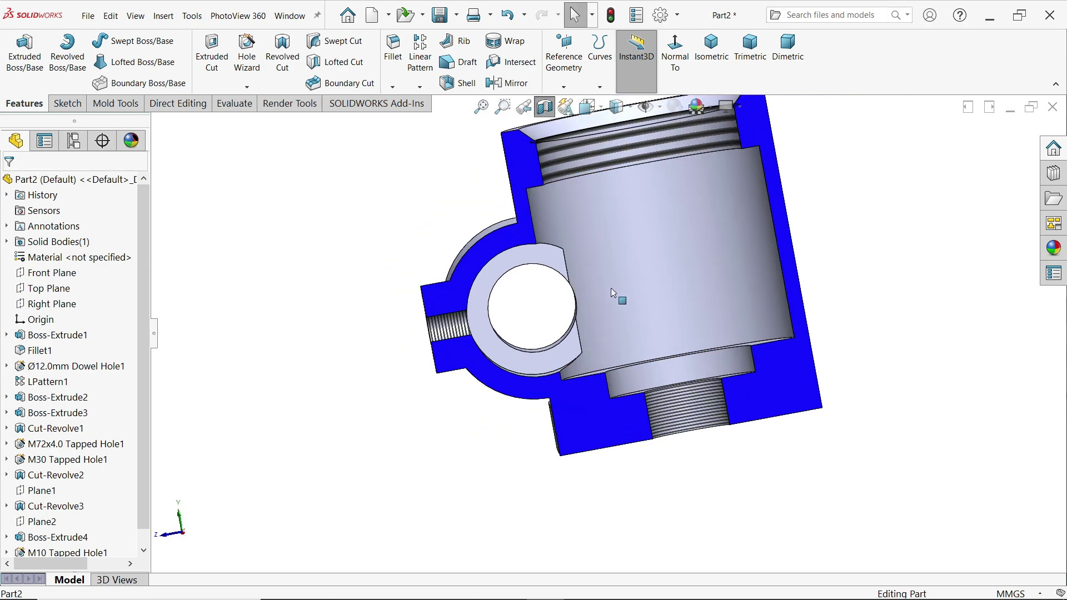
Examine the sectioned side boss and bores square to the cut face, and turn the section view off.
left_click(521, 183)
left_click(675, 53)
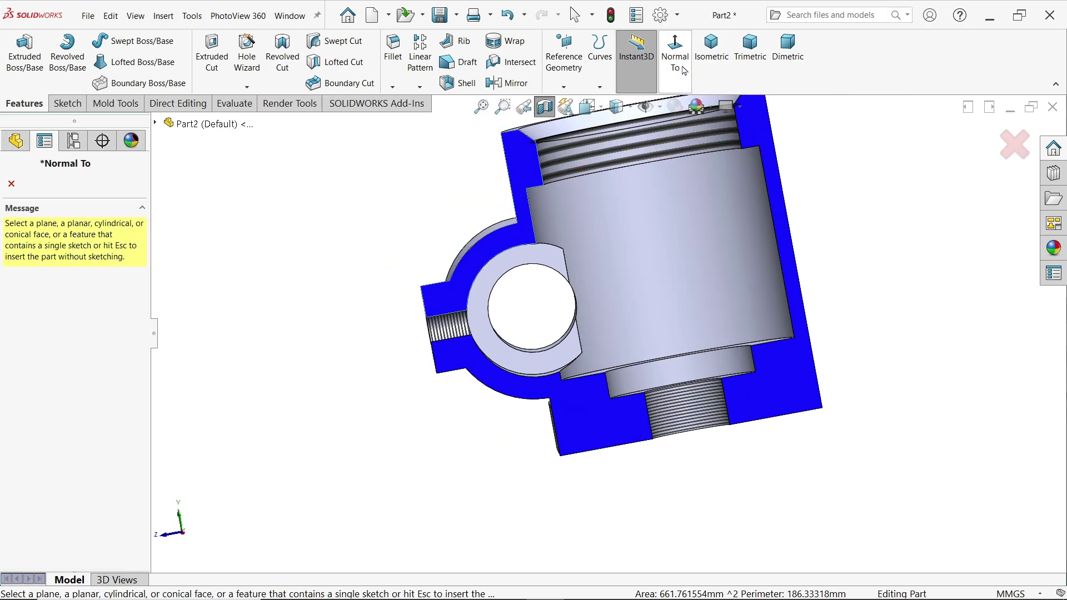
left_click(522, 193)
middle_click_drag(600, 484, 620, 495)
scroll(578, 364, "down", 3)
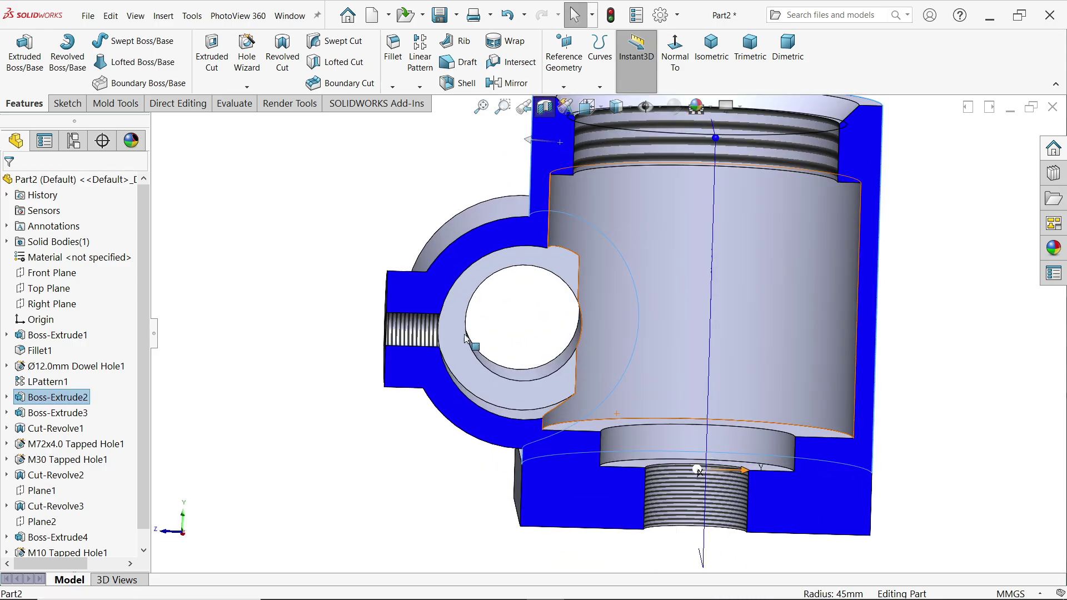
middle_click_drag(465, 338, 479, 383)
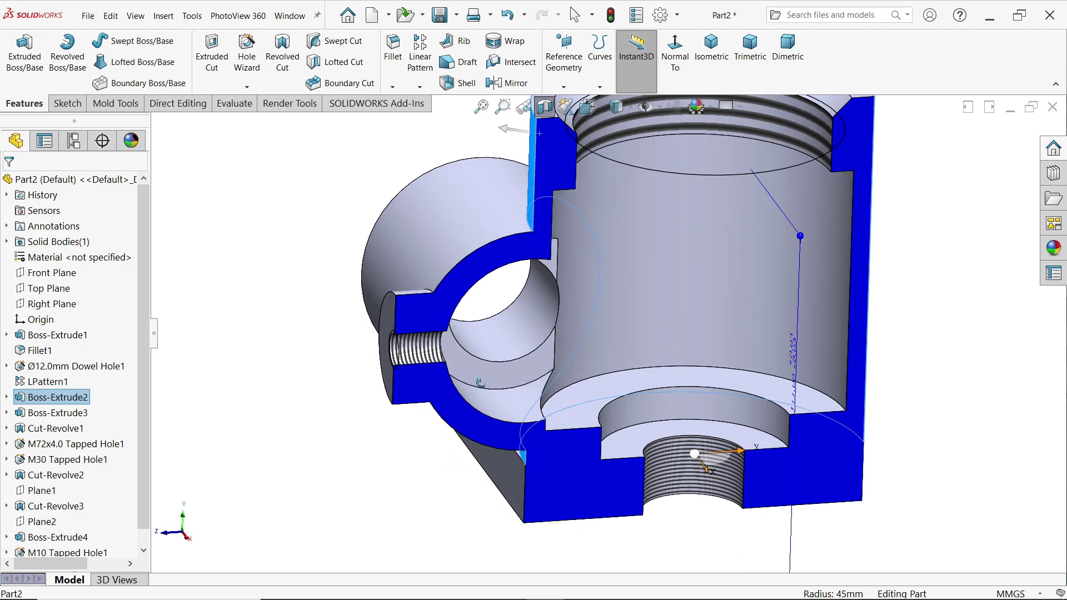
left_click(545, 107)
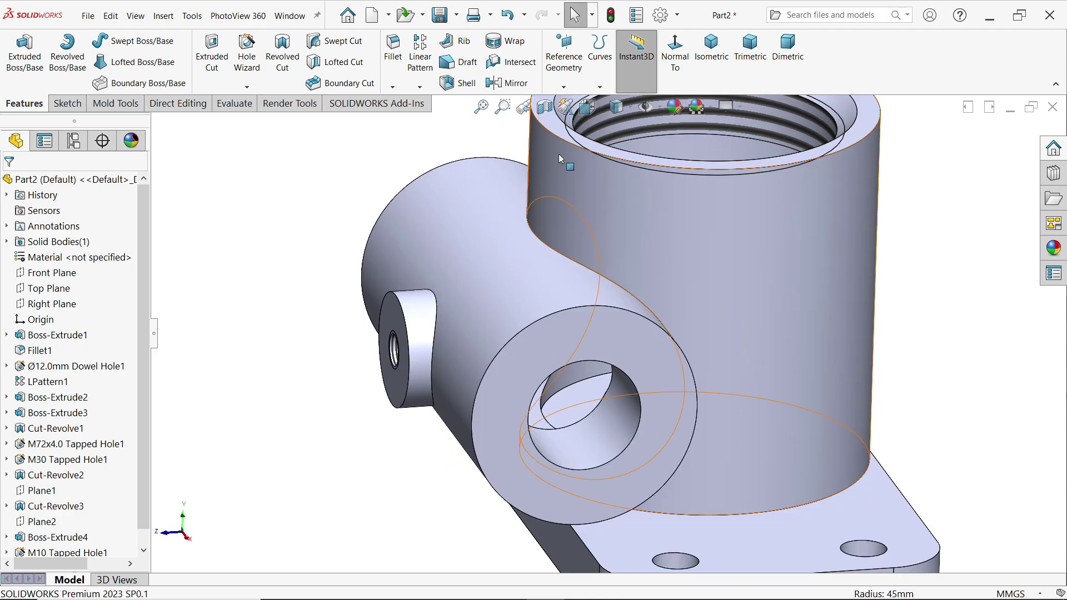
scroll(584, 353, "up", 3)
middle_click_drag(576, 357, 641, 384)
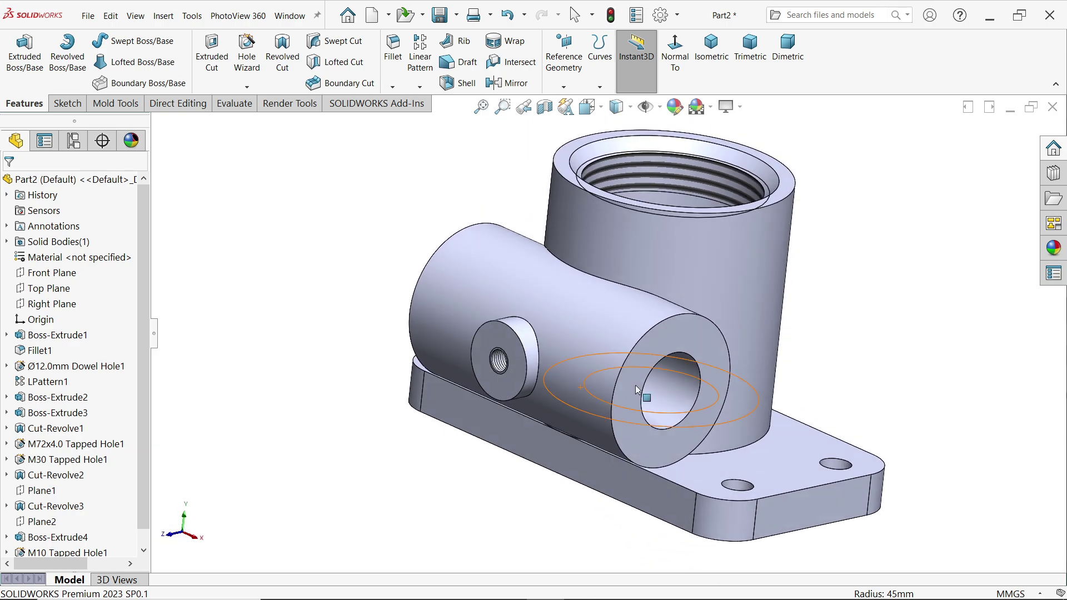
On the Front Plane, sketch a sloping line from the base plate's upper corner to the vertical cylinder's silhouette edge.
left_click(74, 274)
left_click(89, 258)
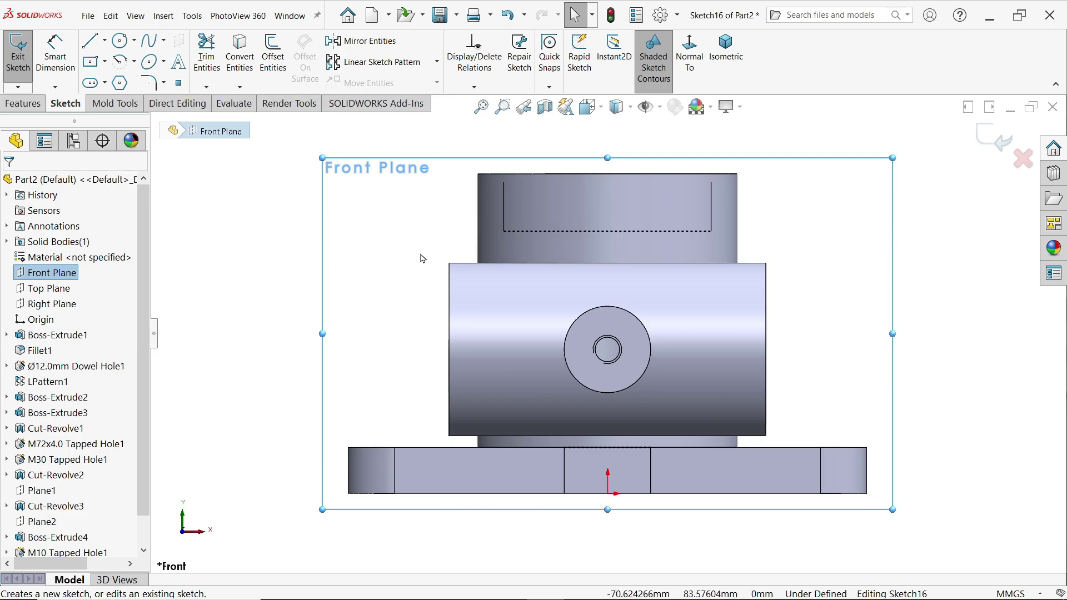
left_click(695, 69)
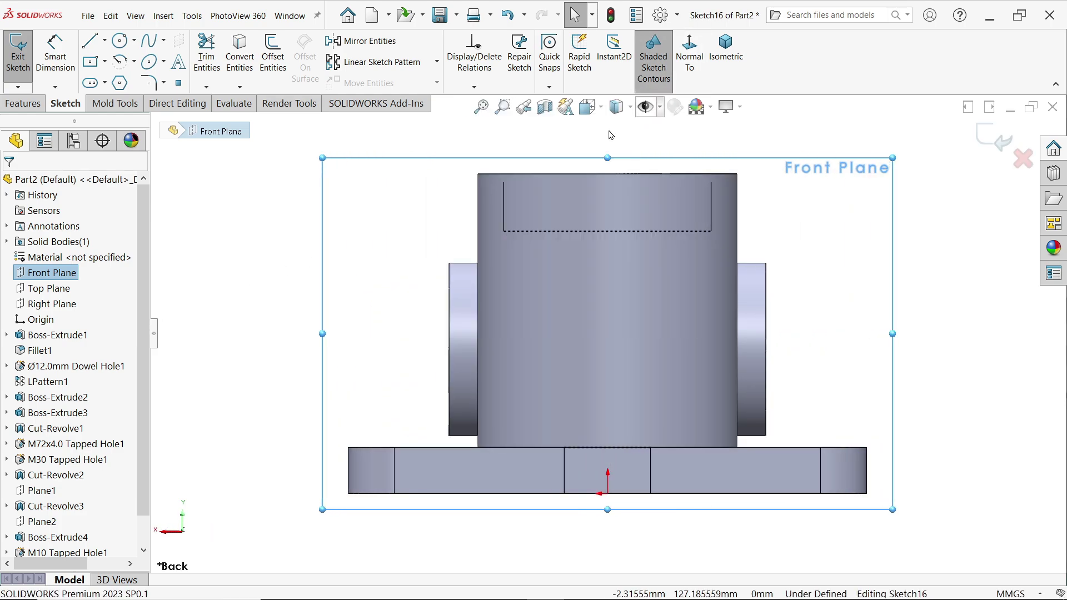
left_click(89, 40)
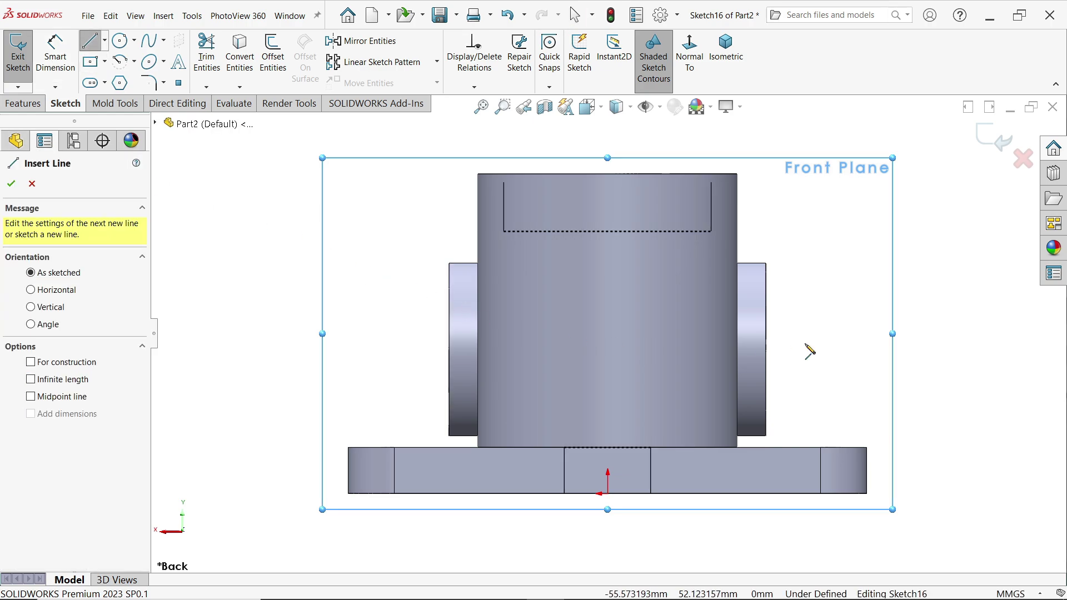
scroll(621, 358, "down", 1)
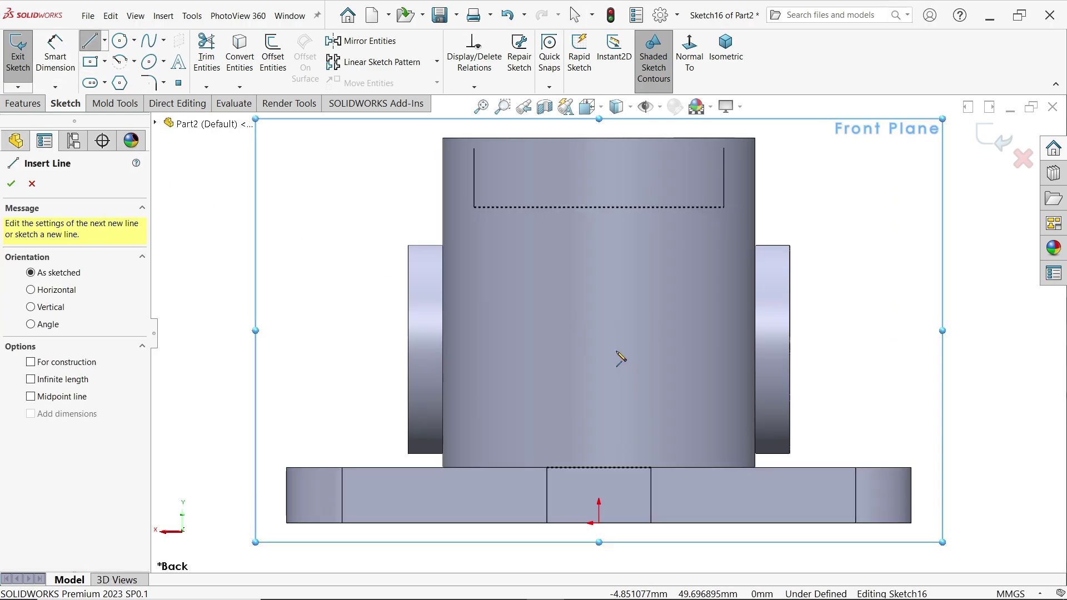
left_click(287, 469)
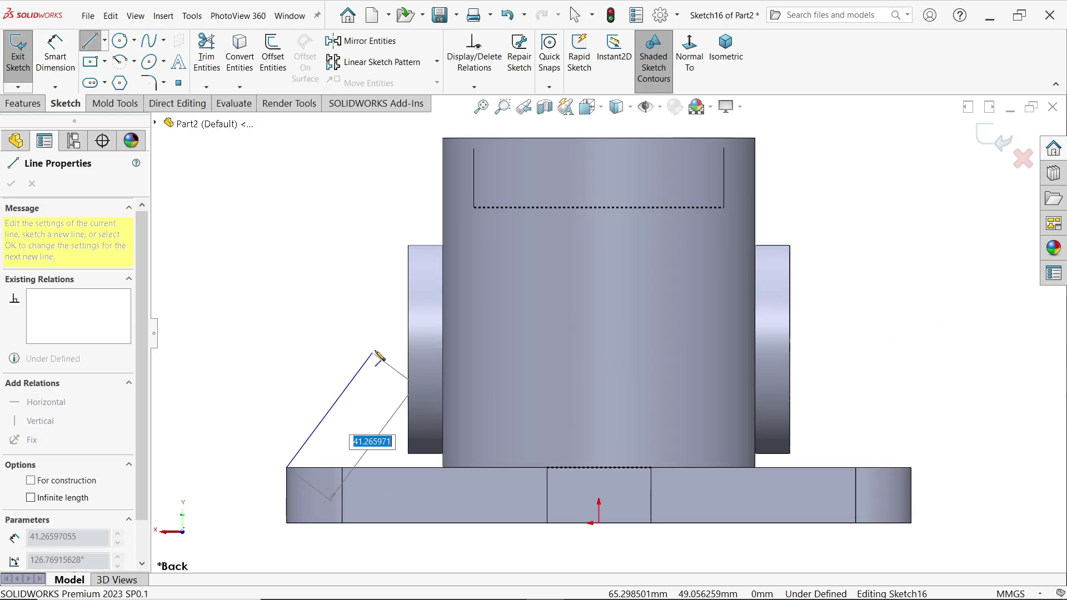
left_click(443, 310)
right_click(356, 222)
left_click(384, 269)
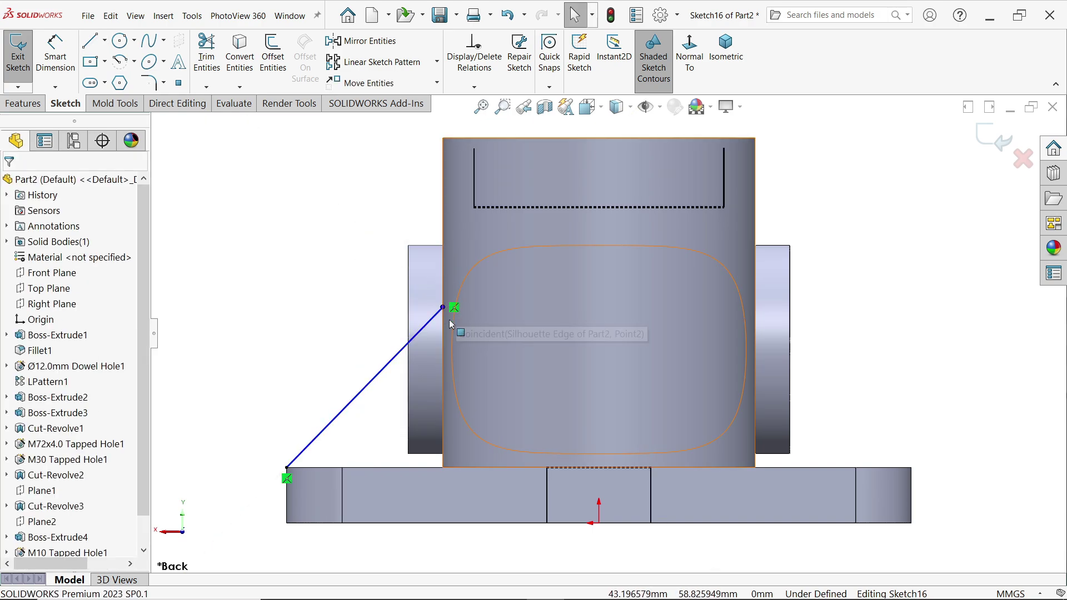
Dimension the angle between the sloping line and the base plate's upper edge as 51 degrees.
key("d")
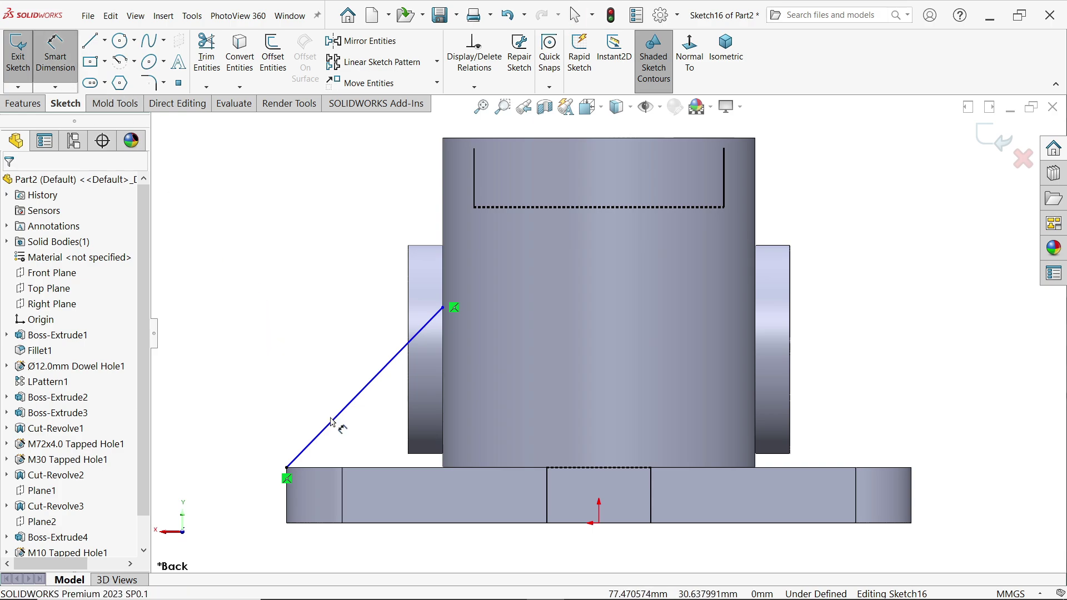
left_click(332, 426)
left_click(369, 469)
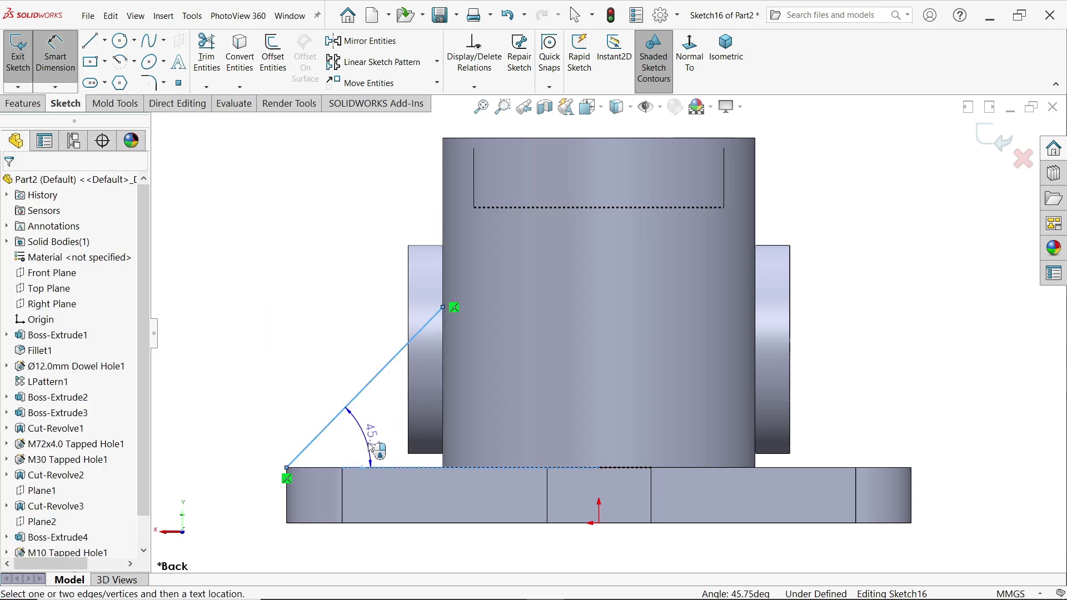
left_click(374, 445)
type("51")
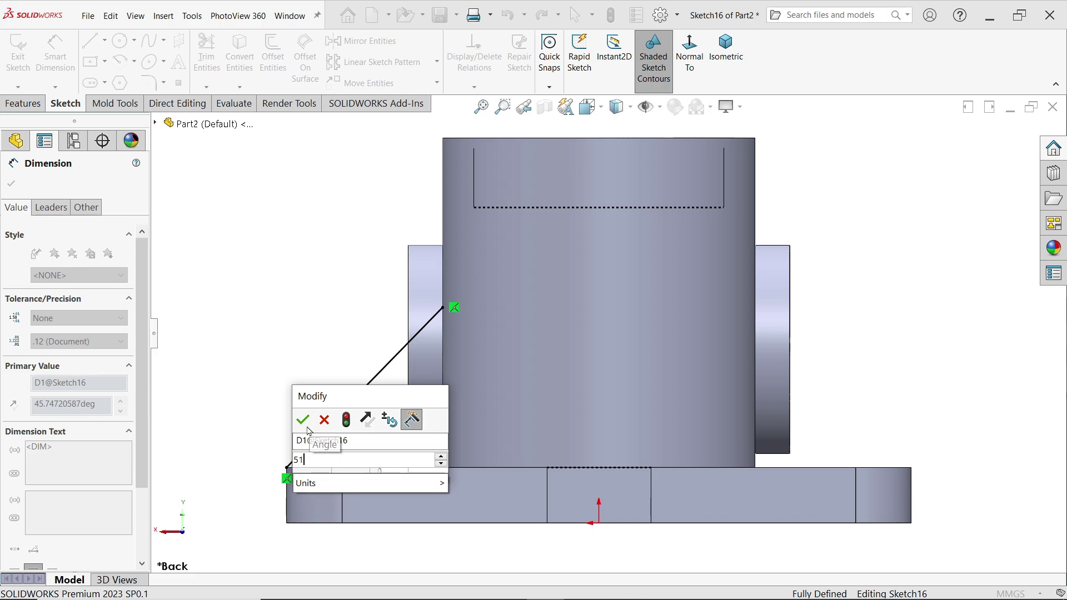
left_click(304, 421)
Start a Rib from the sloping line with the thickness applied to both sides and set to 8 mm.
left_click(726, 50)
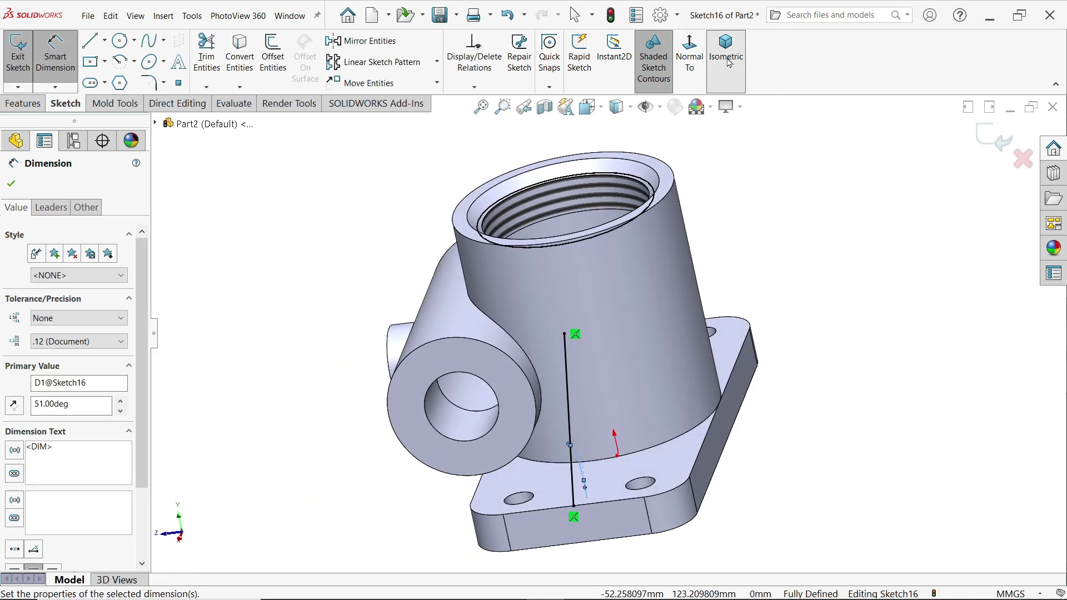
scroll(731, 401, "down", 3)
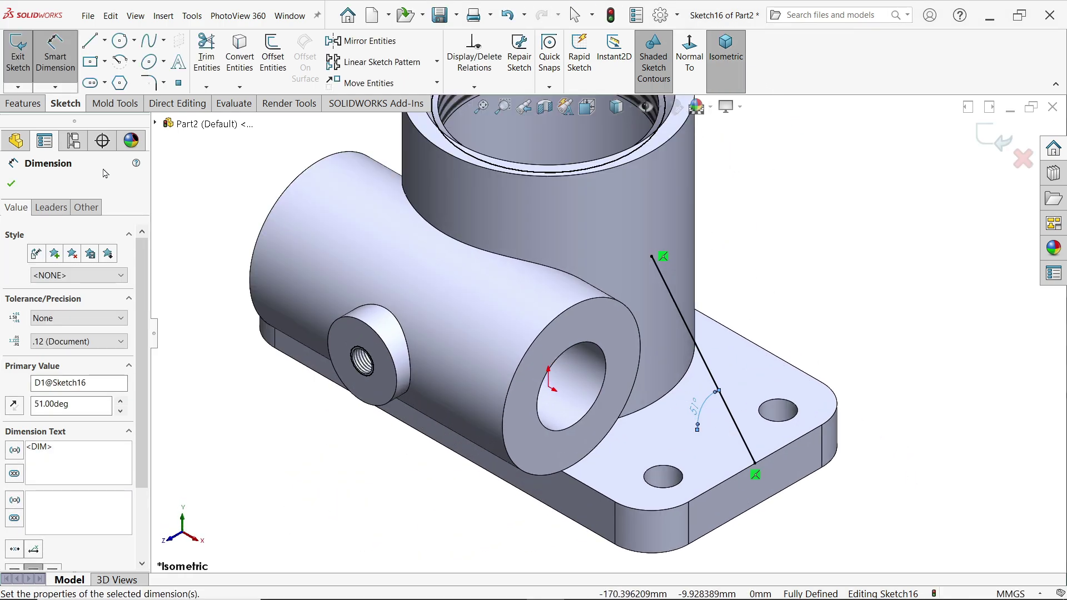
left_click(23, 104)
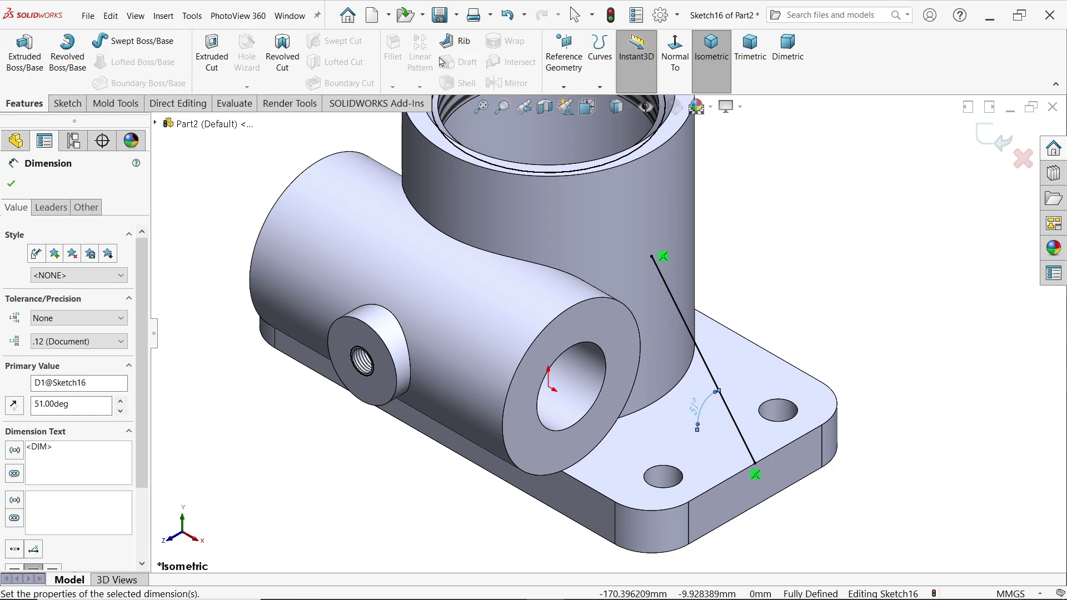
left_click(461, 42)
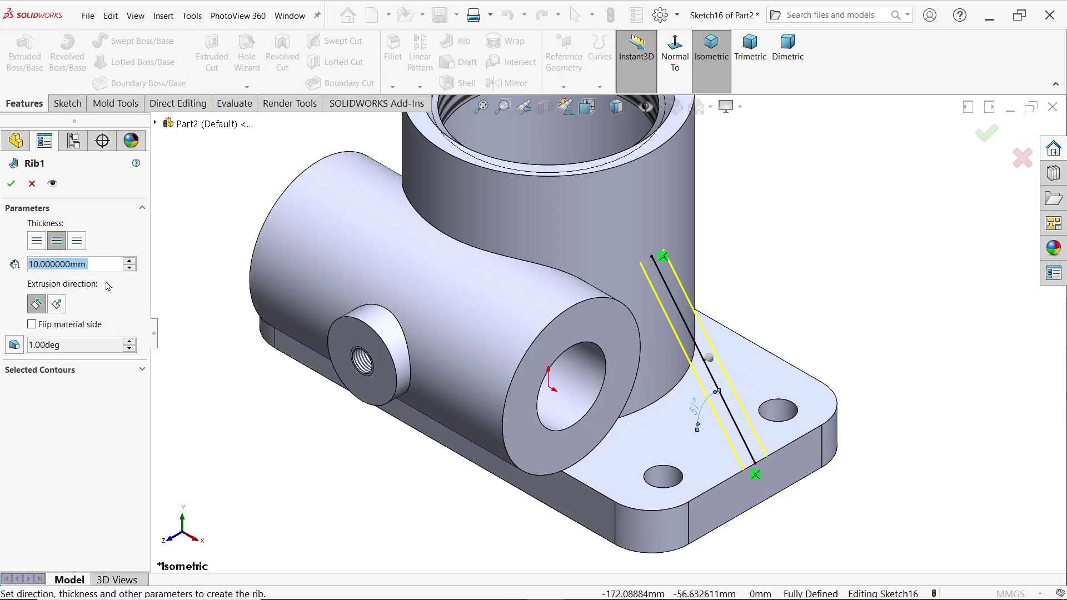
left_click(37, 242)
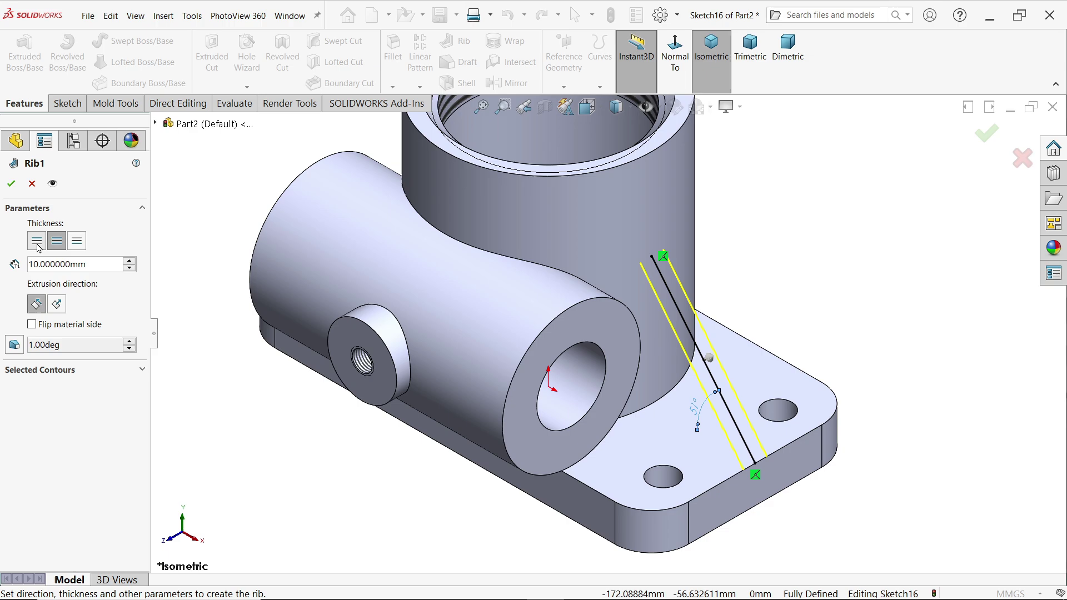
left_click(77, 240)
left_click(56, 242)
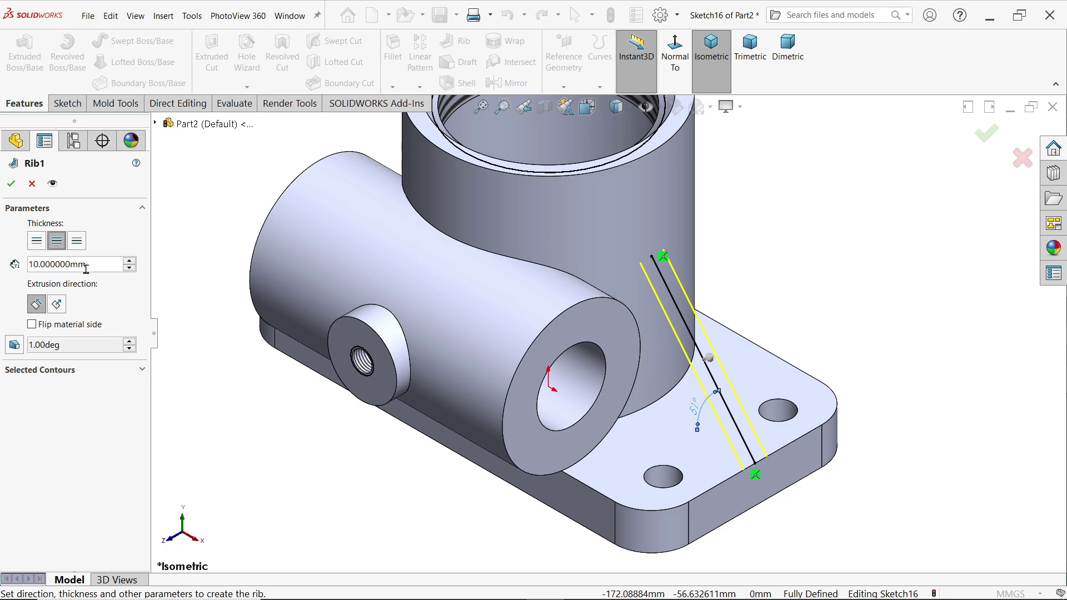
left_click_drag(86, 270, 11, 266)
type("8")
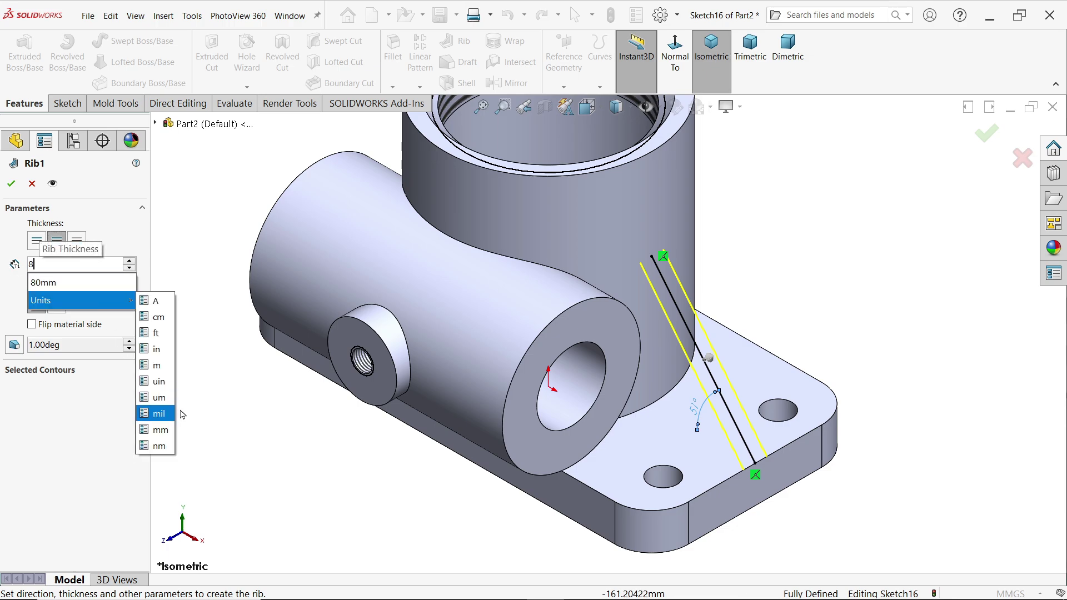
left_click(158, 413)
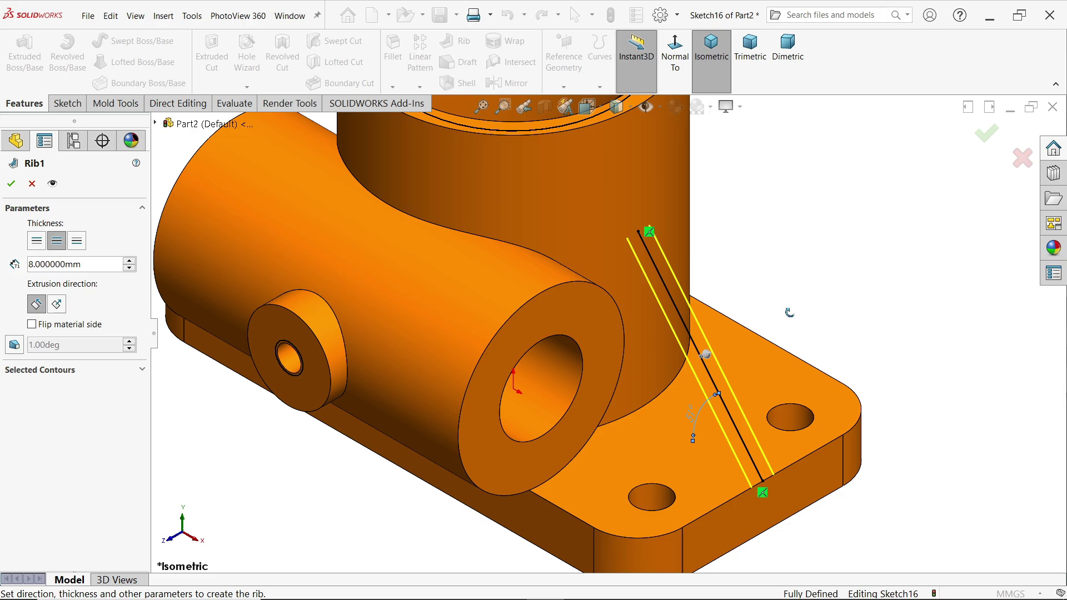
Flip the rib's material side toward the vertical cylinder and base plate, and create the rib.
middle_click_drag(789, 309, 834, 305)
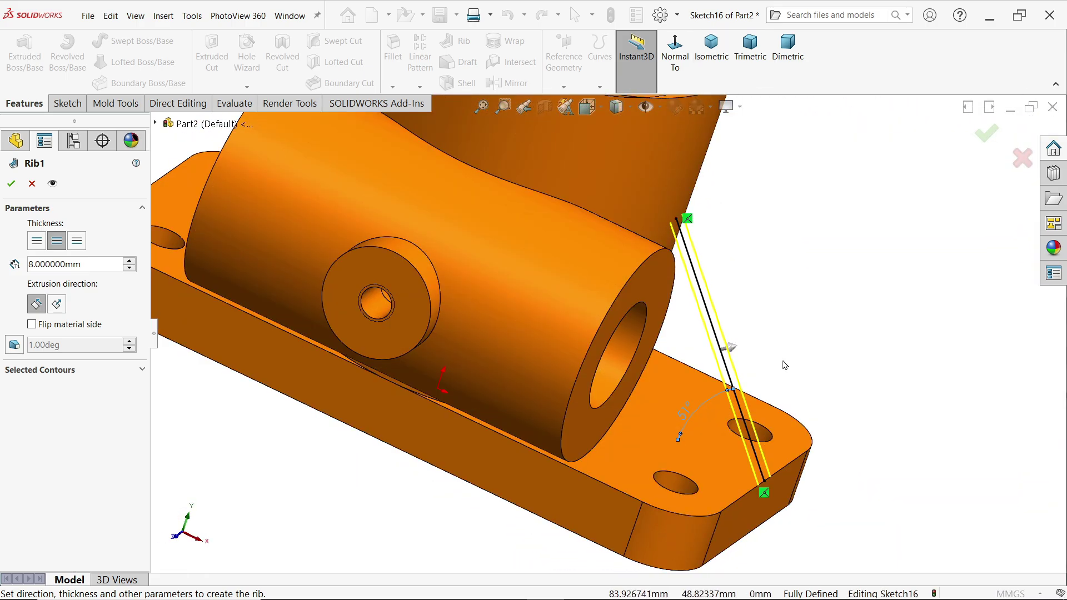
left_click(58, 329)
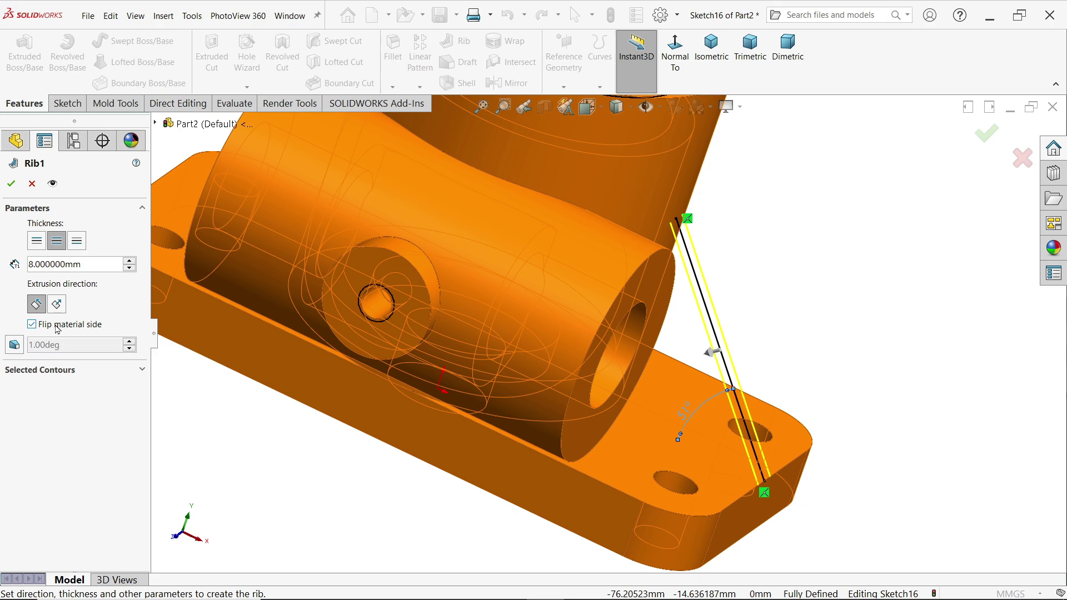
left_click(11, 184)
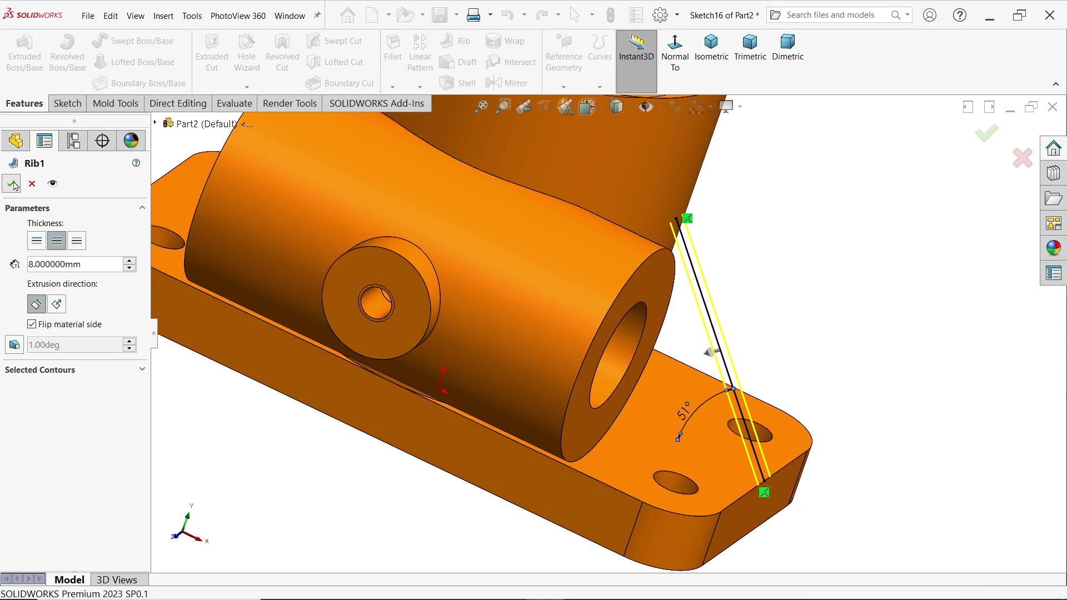
Mirror the rib about the Right Plane with full preview.
middle_click_drag(845, 245, 778, 234)
left_click(507, 81)
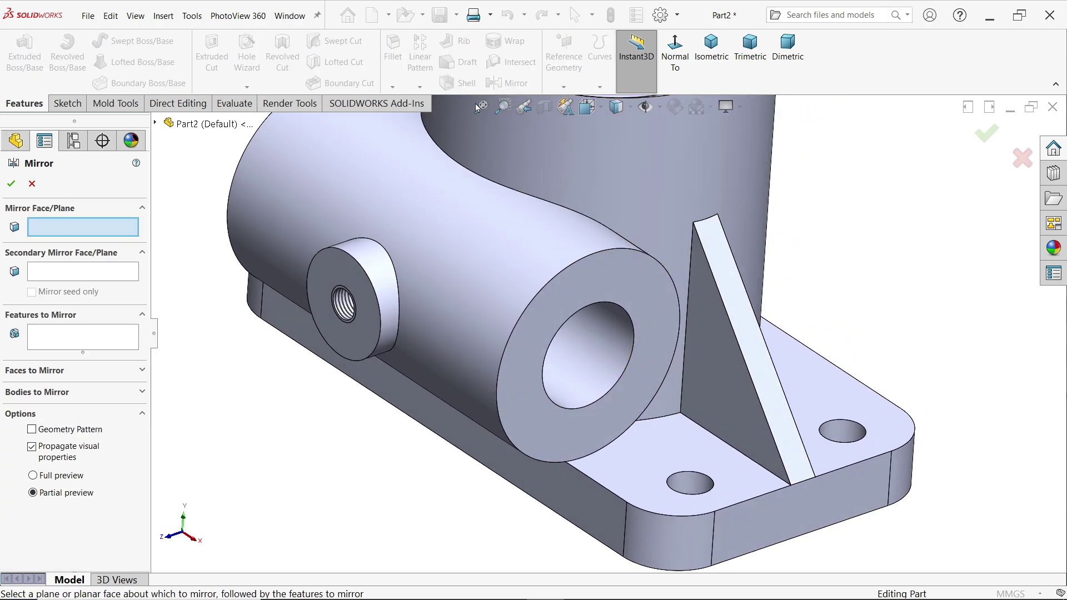
key("f")
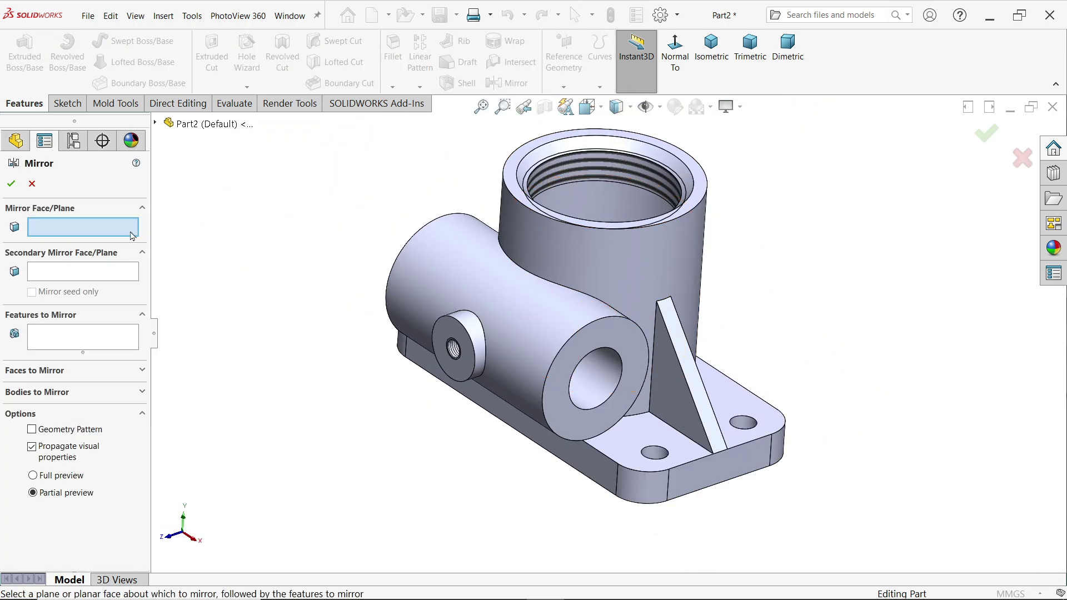
left_click(156, 124)
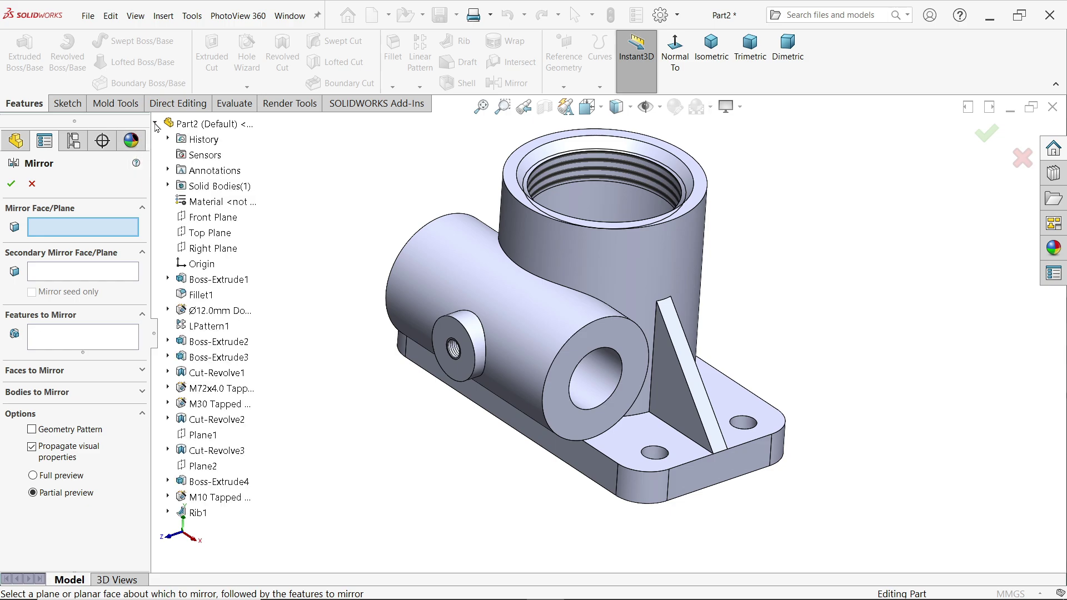
left_click(223, 247)
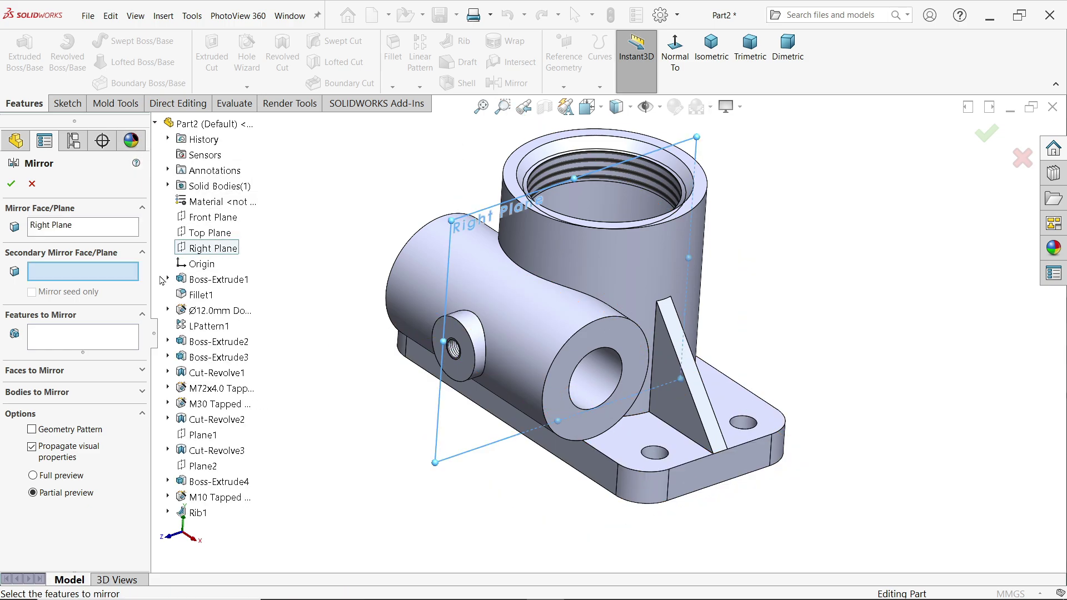
left_click(44, 333)
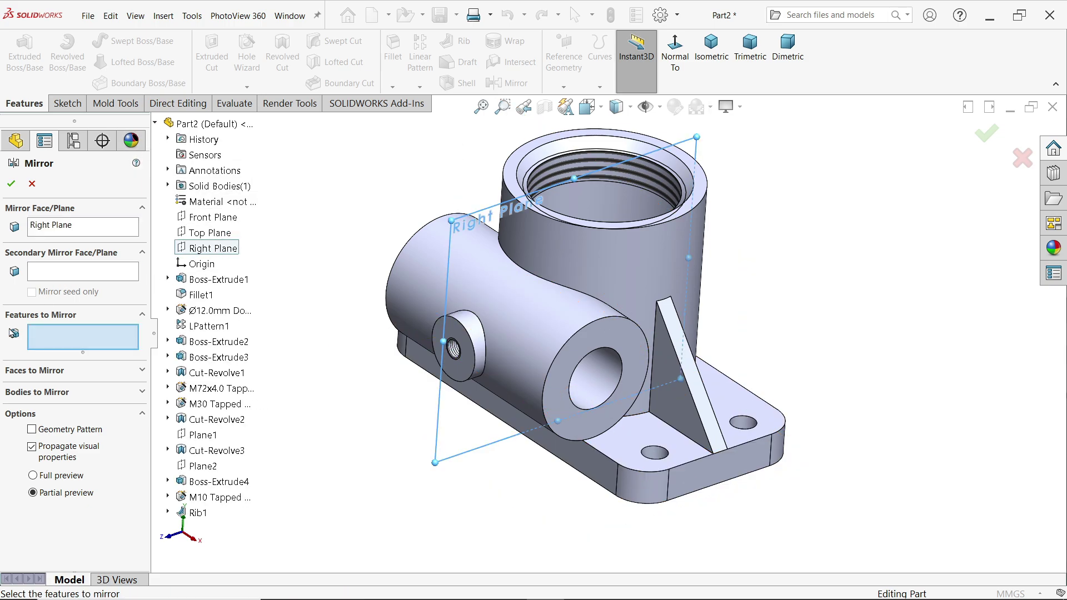
left_click(672, 373)
middle_click_drag(681, 367, 345, 389)
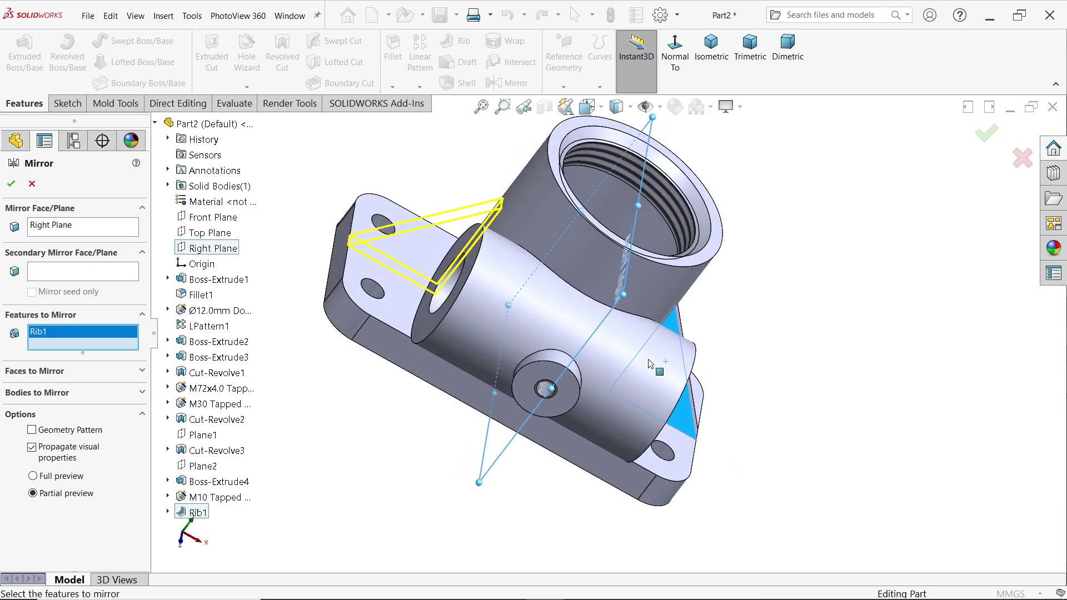
left_click(56, 478)
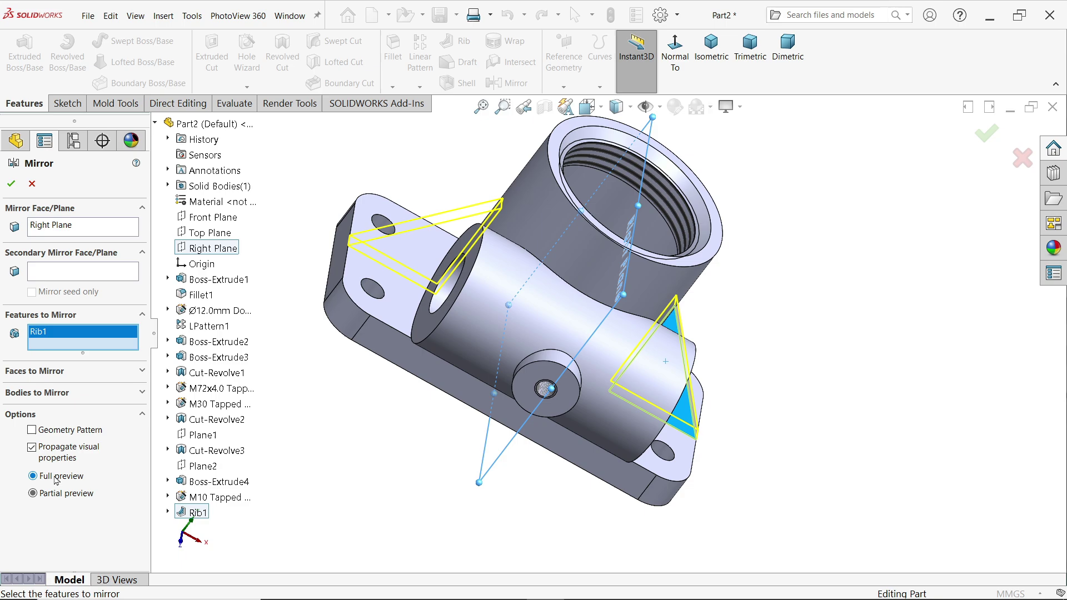
left_click(12, 185)
Switch to the Exercise 198 drawing, examine the front view's M8 hole callout and Detail C, and return to SOLIDWORKS.
key("alt+Tab")
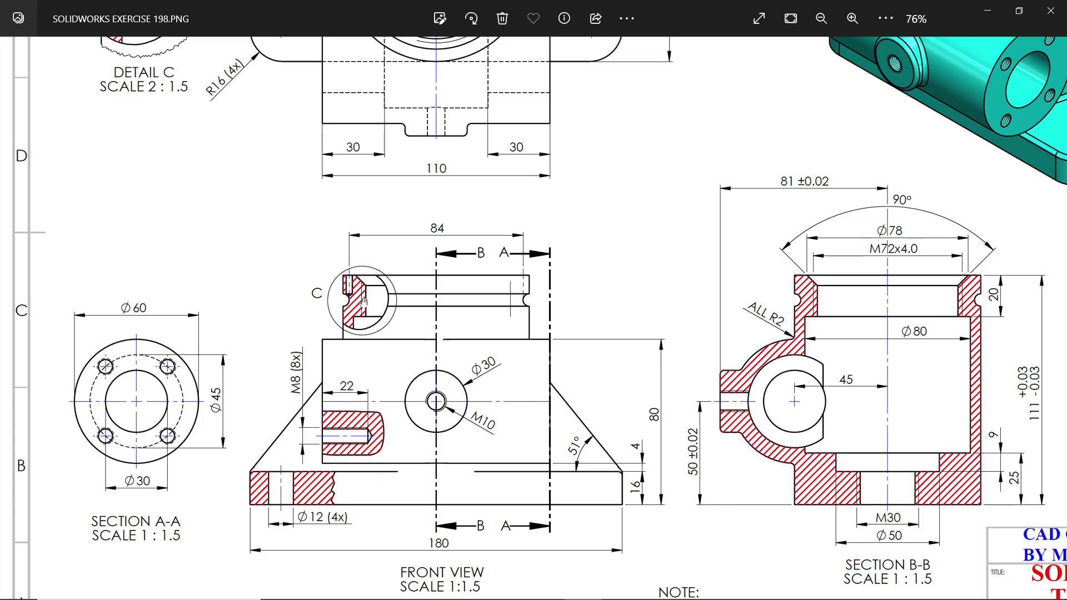
scroll(338, 274, "up", 3)
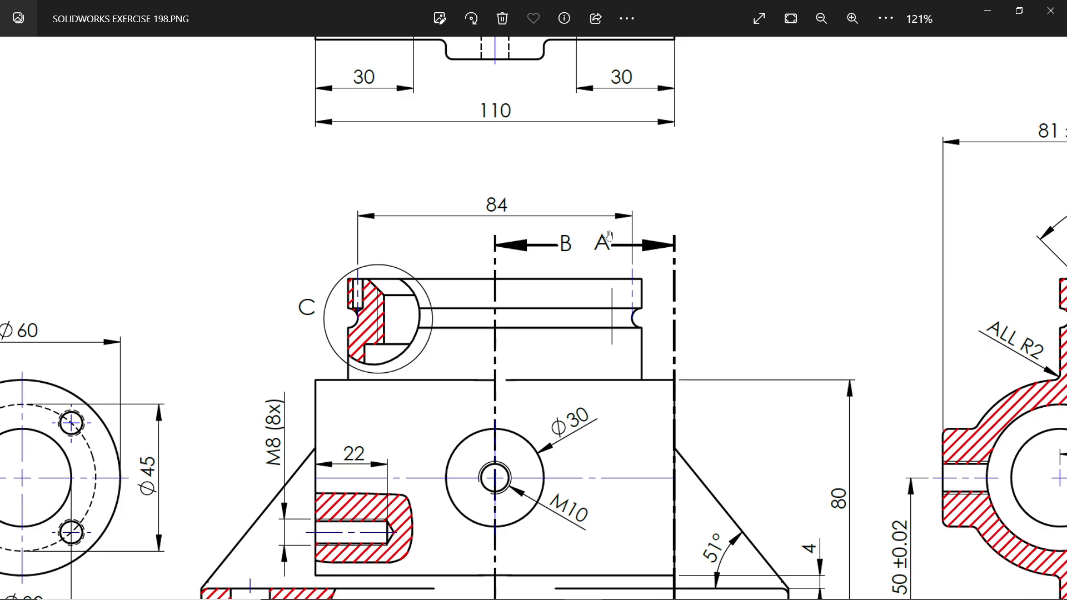
left_click_drag(339, 202, 486, 396)
left_click_drag(286, 191, 433, 449)
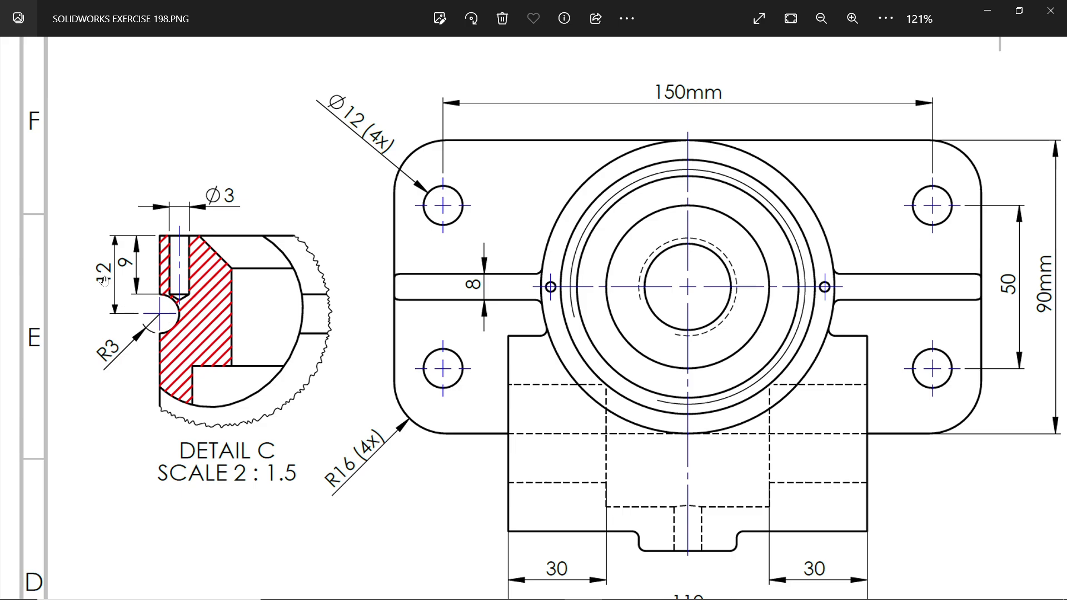
left_click(987, 13)
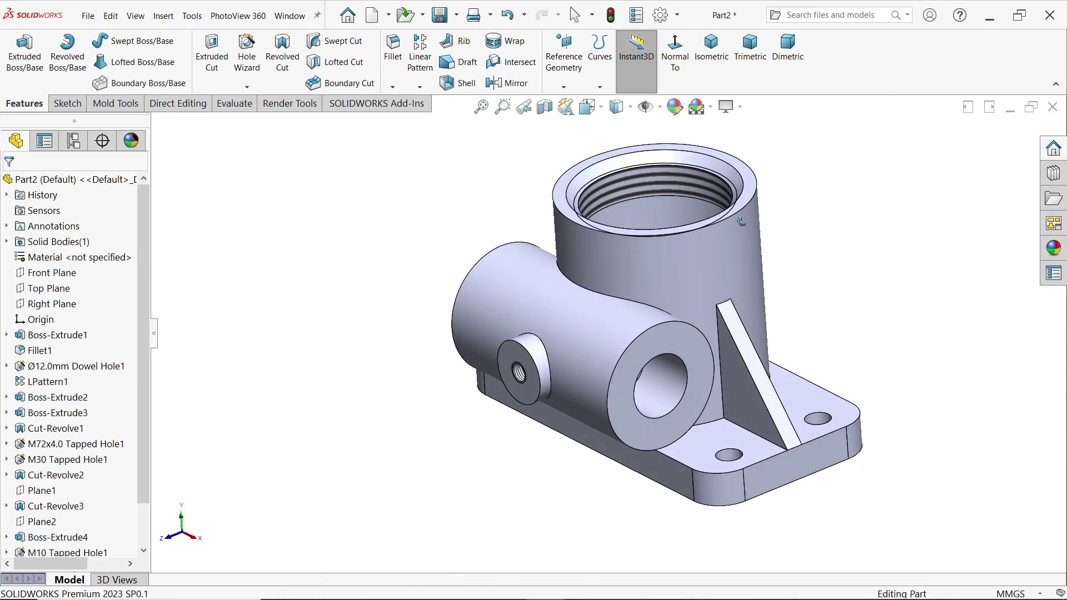
Start a Hole Wizard ISO tapped hole and set its size to M8.
scroll(647, 367, "down", 5)
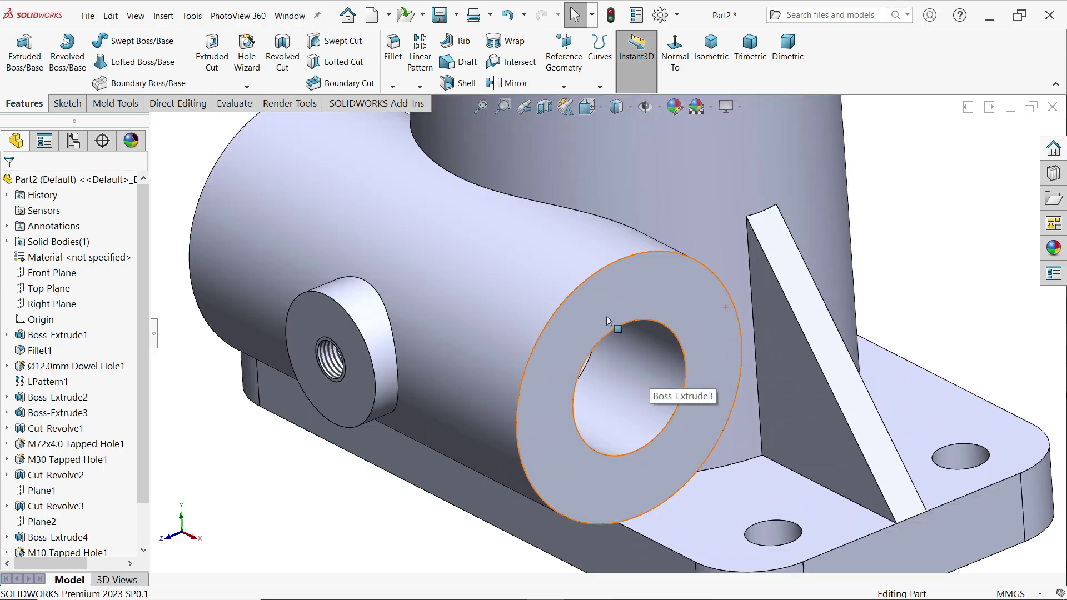
left_click(251, 63)
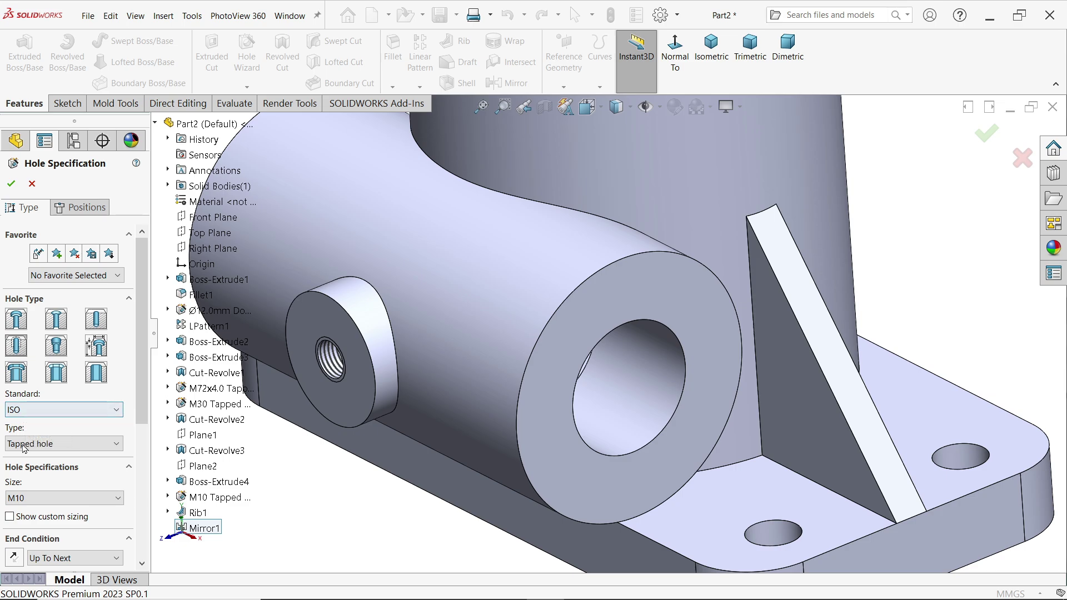
left_click(58, 443)
left_click(34, 480)
left_click(36, 498)
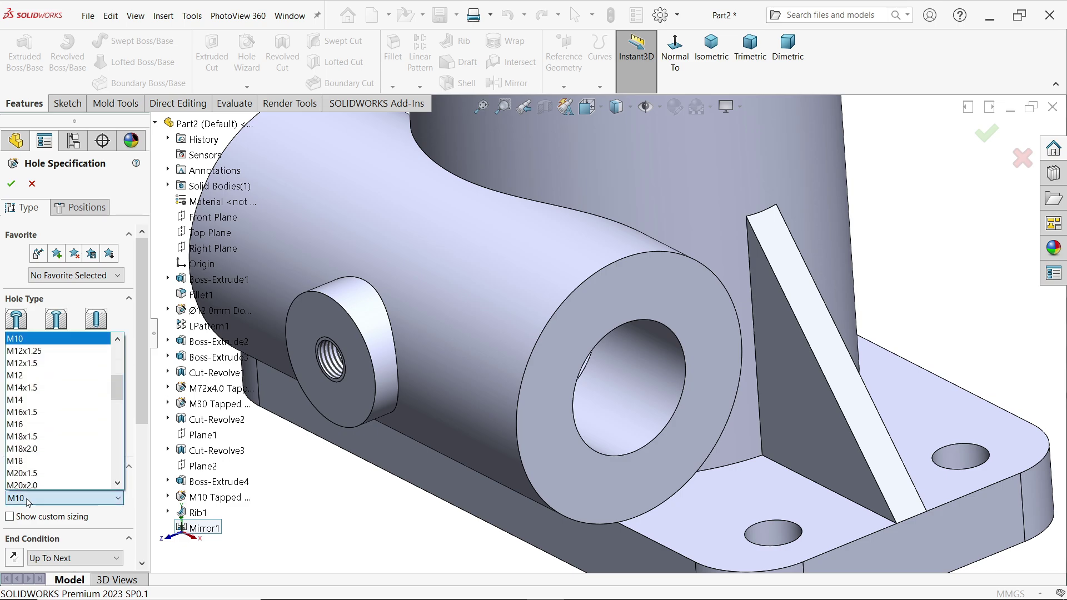
scroll(43, 402, "up", 3)
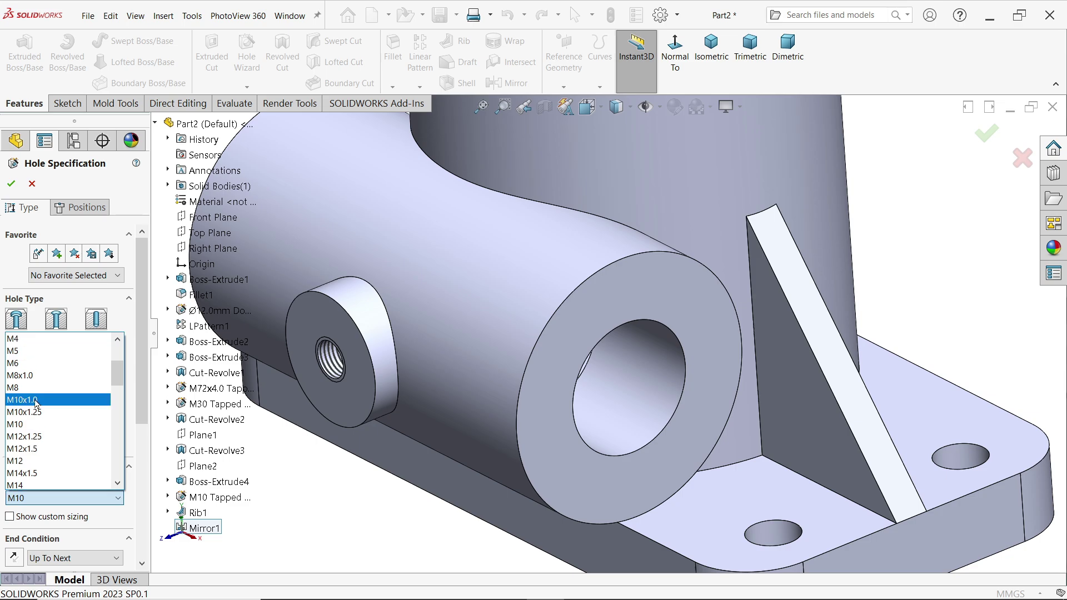
left_click(24, 399)
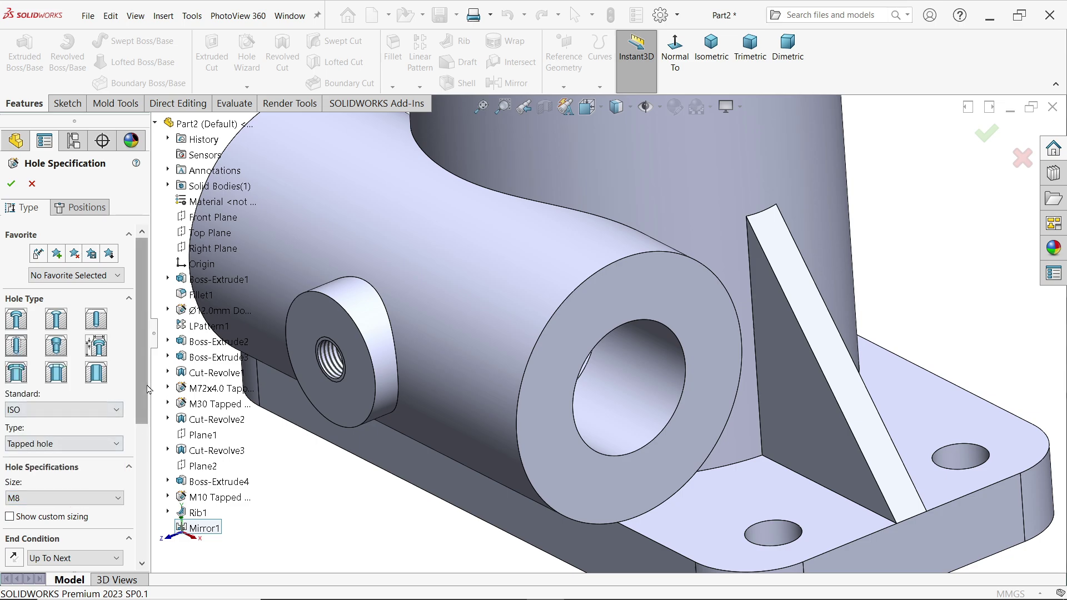
Make the M8 hole blind, with the hole depth and the thread depth both set to 22 mm.
scroll(132, 479, "down", 5)
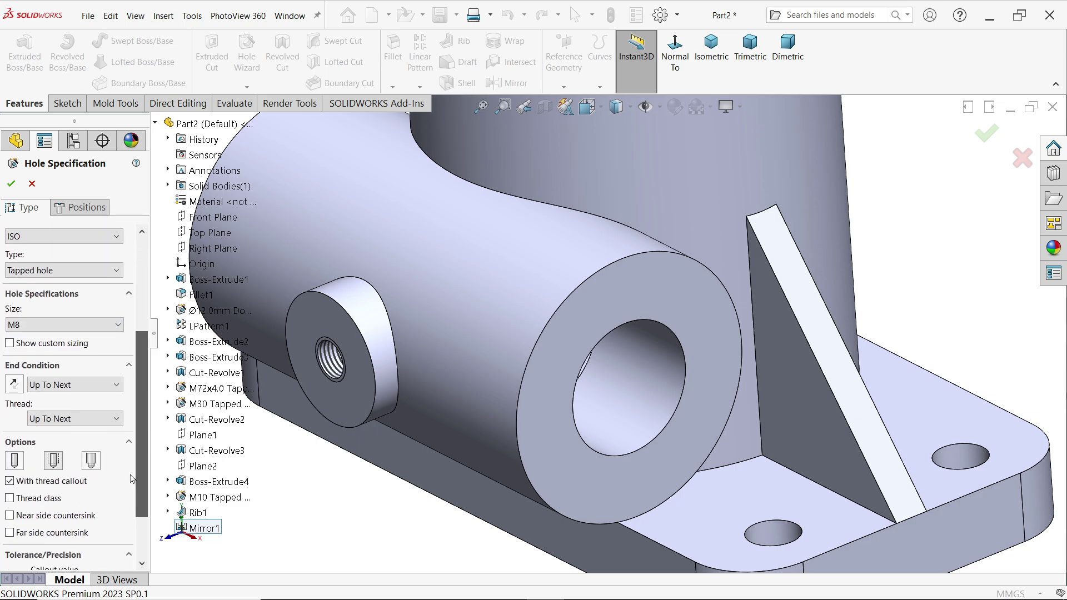
left_click(67, 384)
left_click(59, 401)
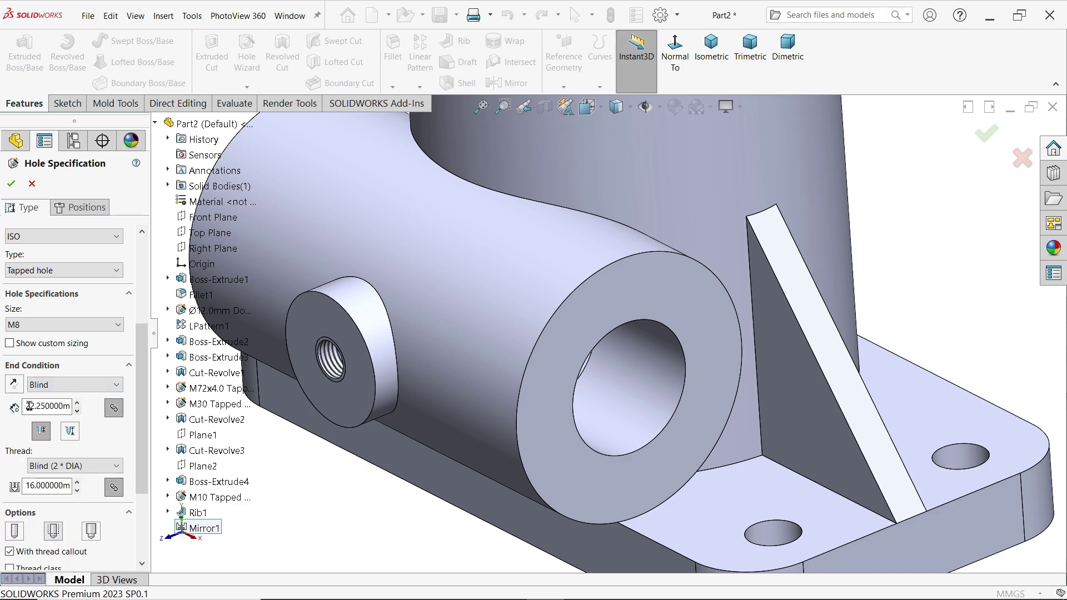
left_click_drag(25, 405, 76, 407)
type("22")
left_click_drag(25, 486, 54, 486)
type("22")
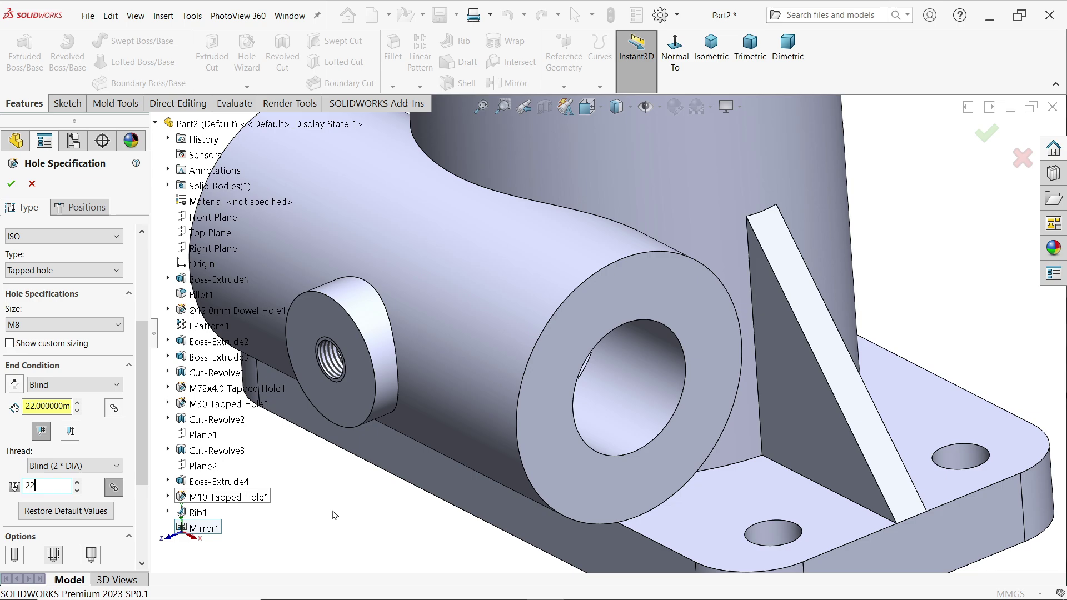
key("Return")
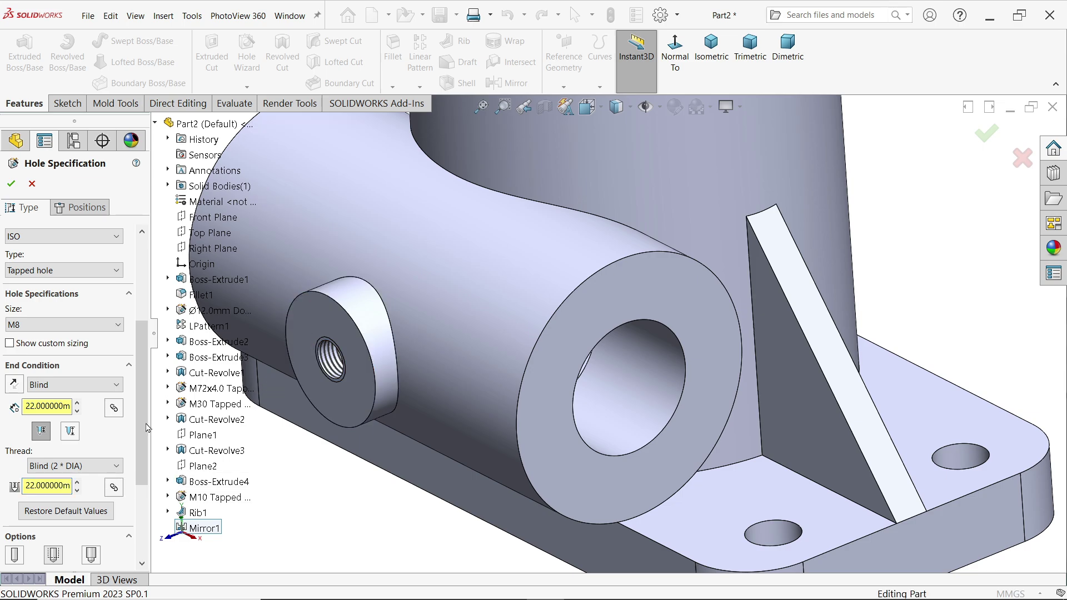
Position the holes on the horizontal cylinder's end face and sketch a 45 mm diameter construction circle concentric with its bore.
left_click(79, 207)
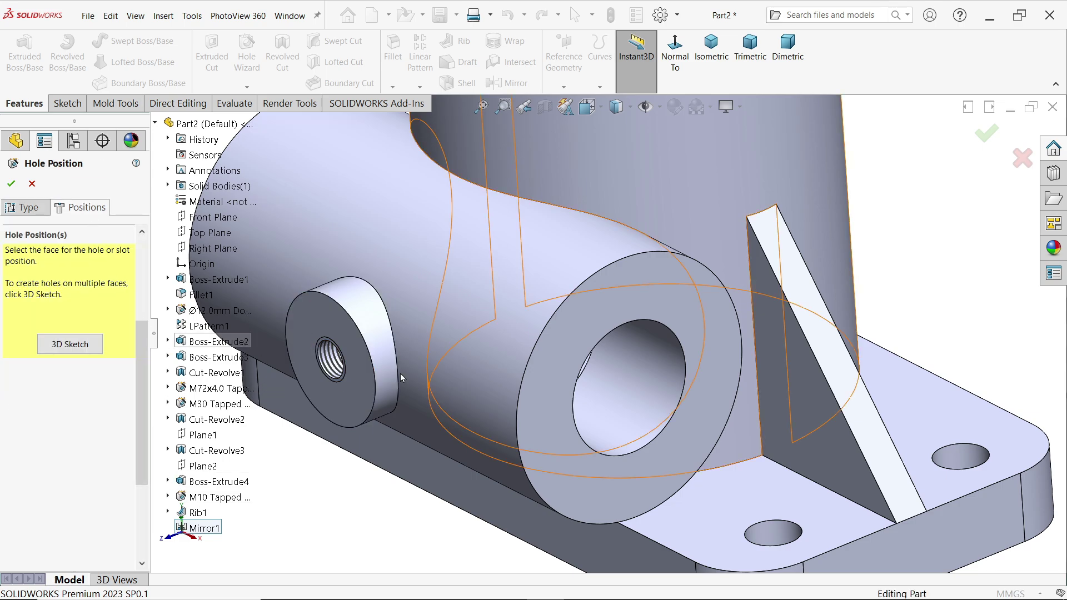
left_click(609, 312)
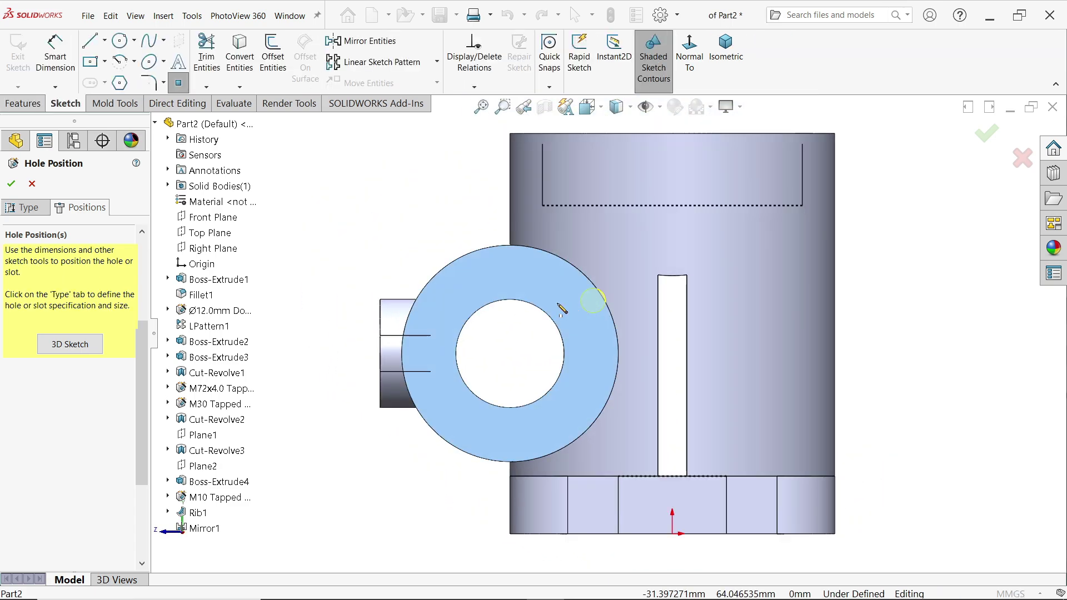
scroll(525, 297, "down", 2)
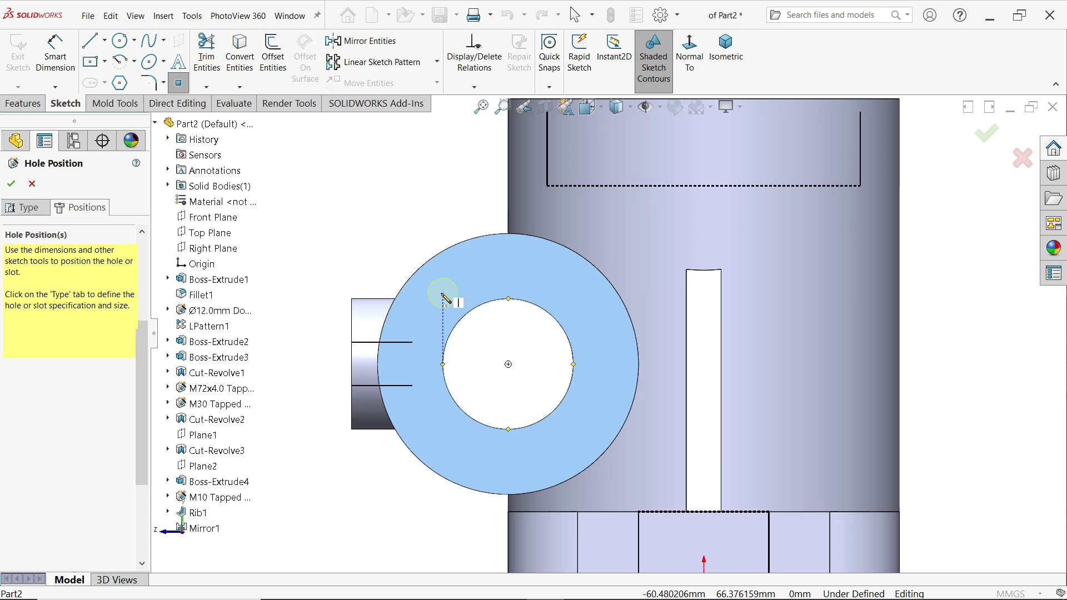
key("Escape")
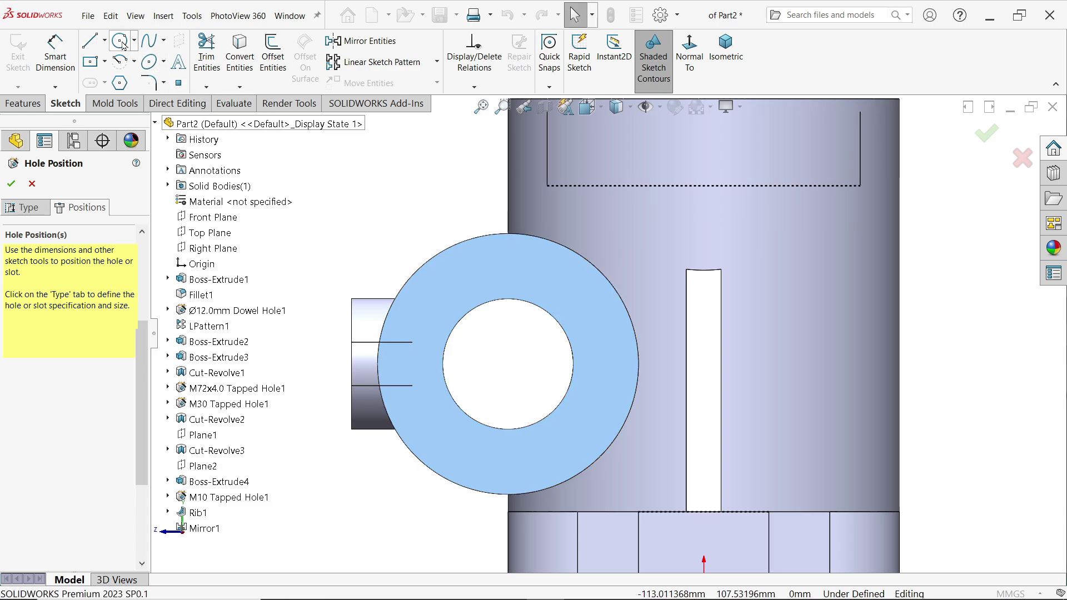
left_click(120, 41)
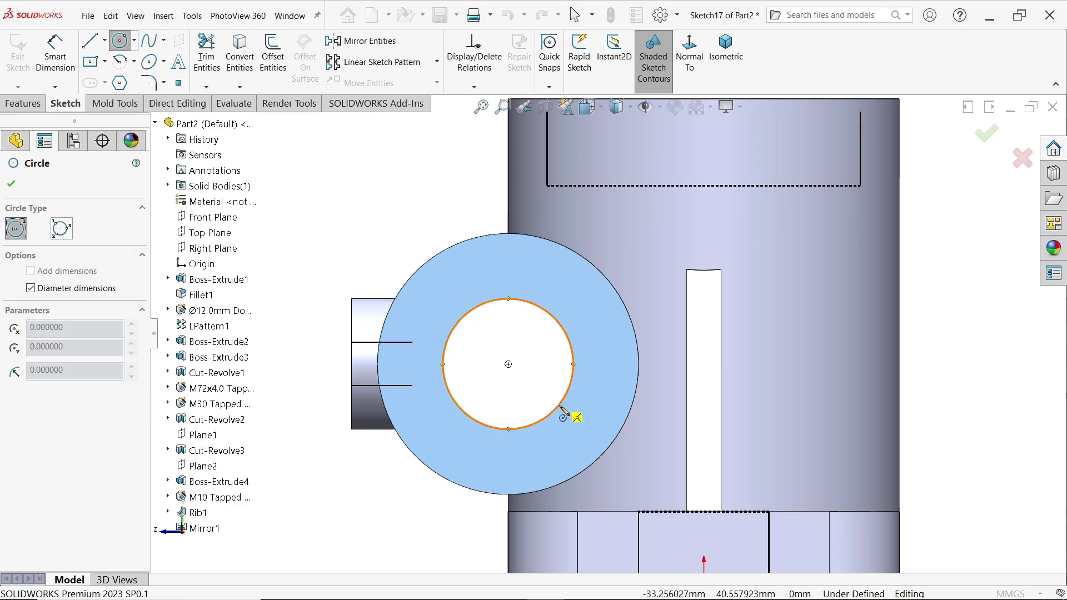
left_click(508, 364)
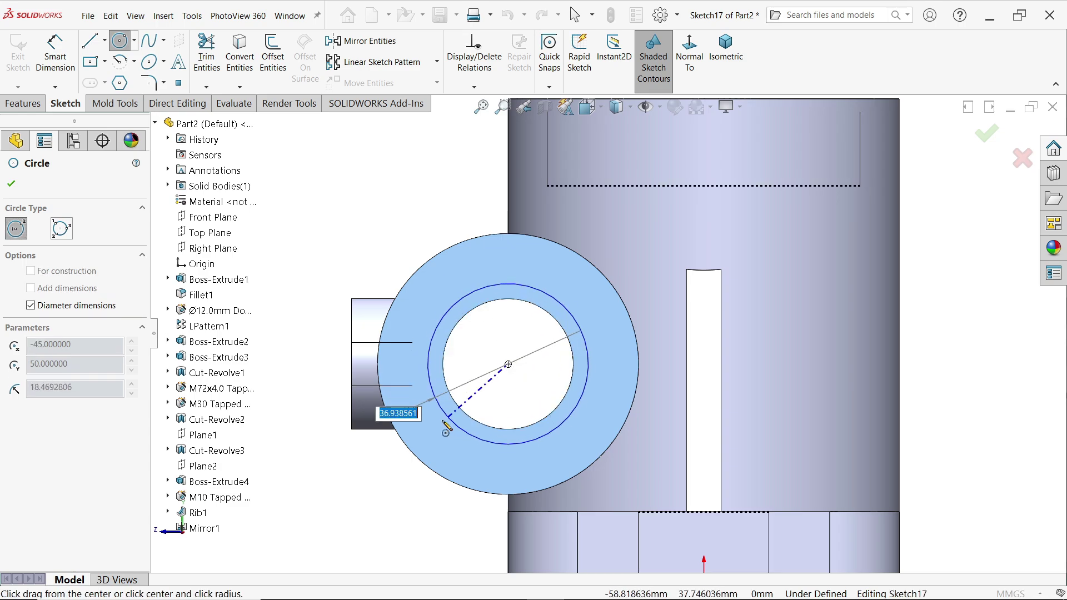
type("45")
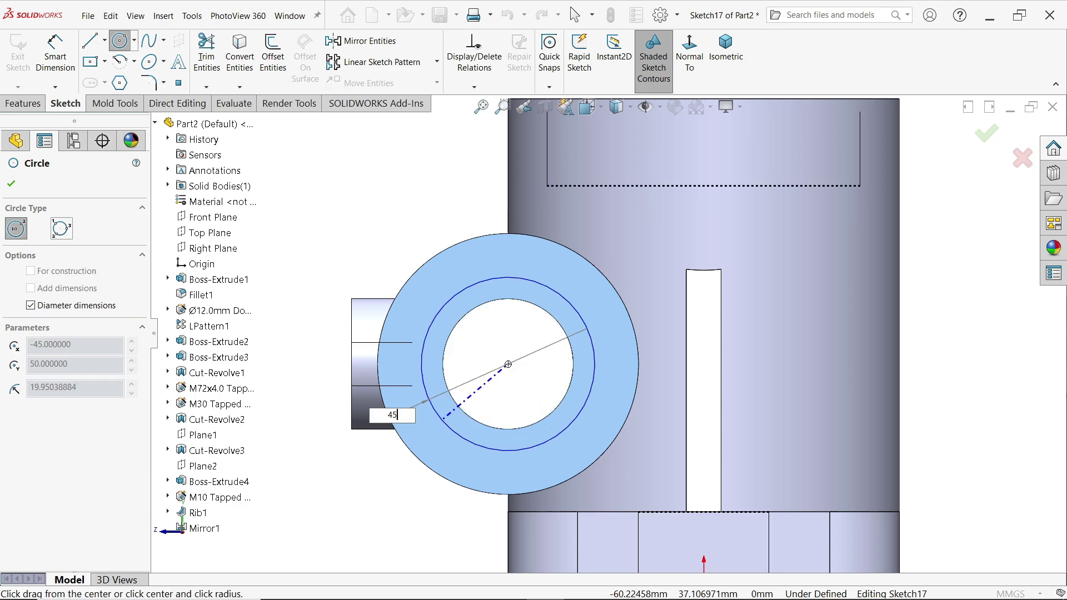
key("Return")
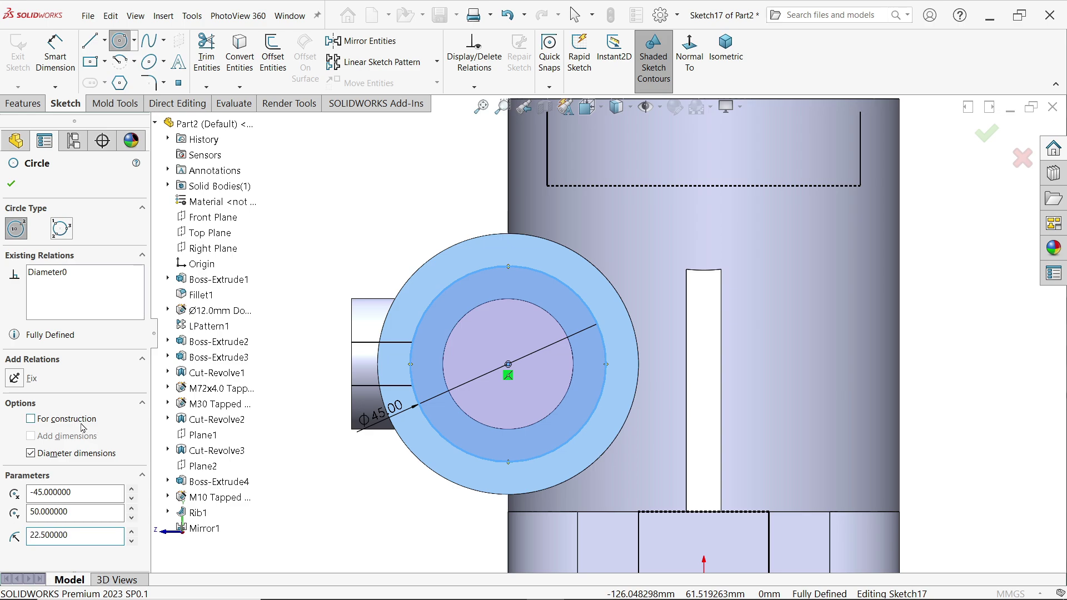
left_click(32, 419)
left_click(12, 187)
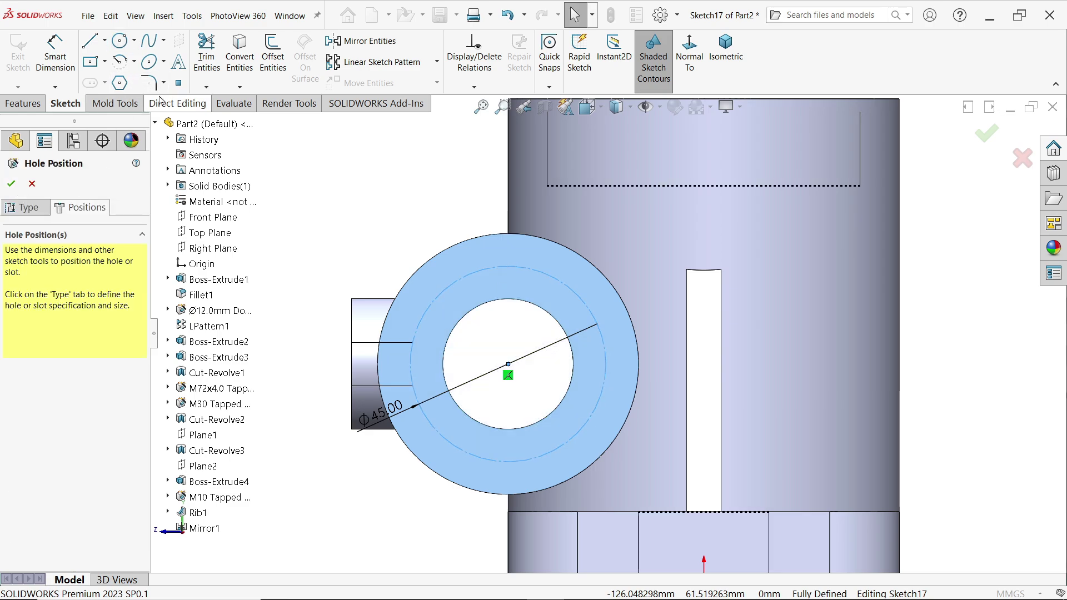
Place four hole points on the construction circle, one in each quadrant.
left_click(178, 83)
scroll(456, 322, "down", 2)
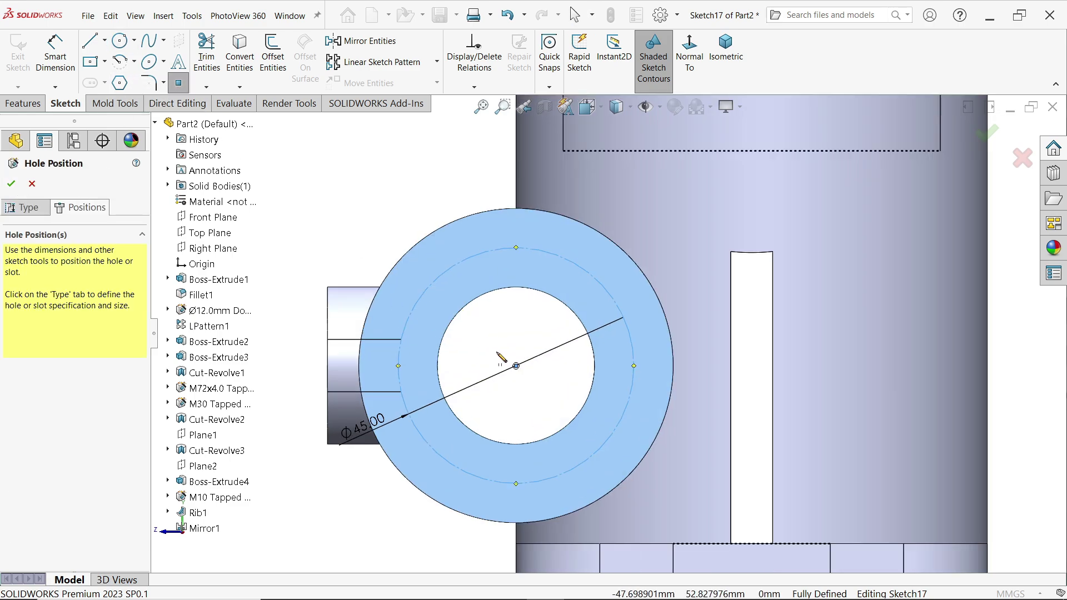
left_click(410, 285)
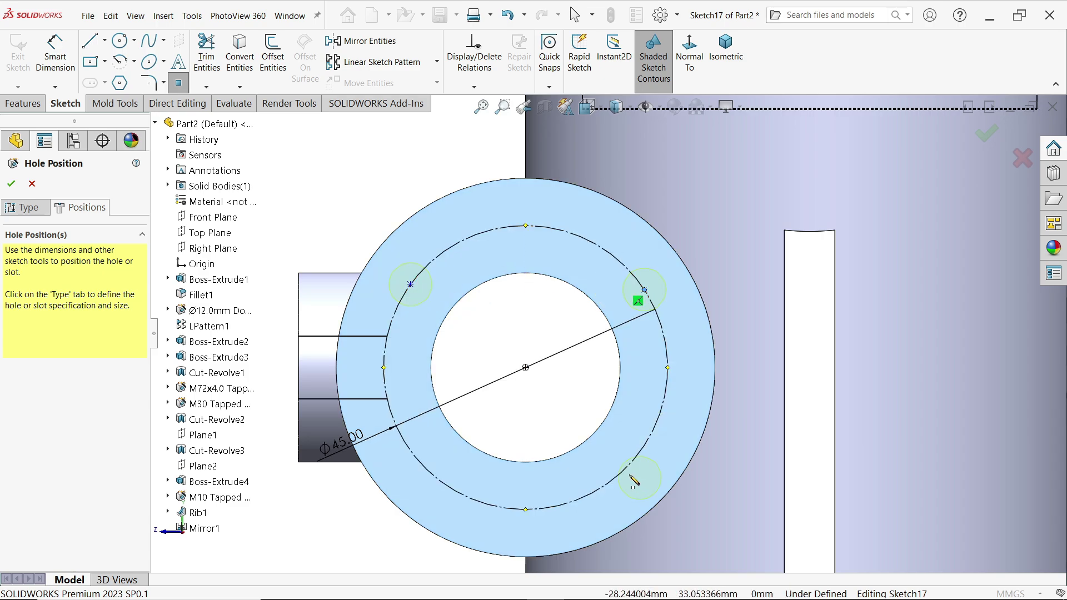
left_click(427, 470)
key("Escape")
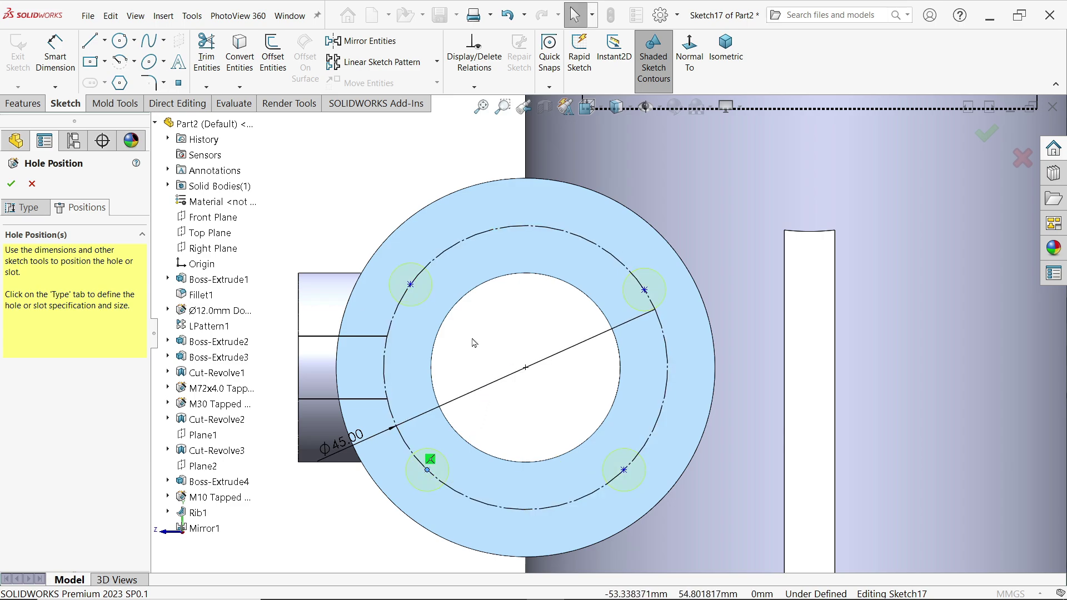
Add horizontal relations between the two upper hole points and between the two lower hole points.
scroll(471, 340, "down", 2)
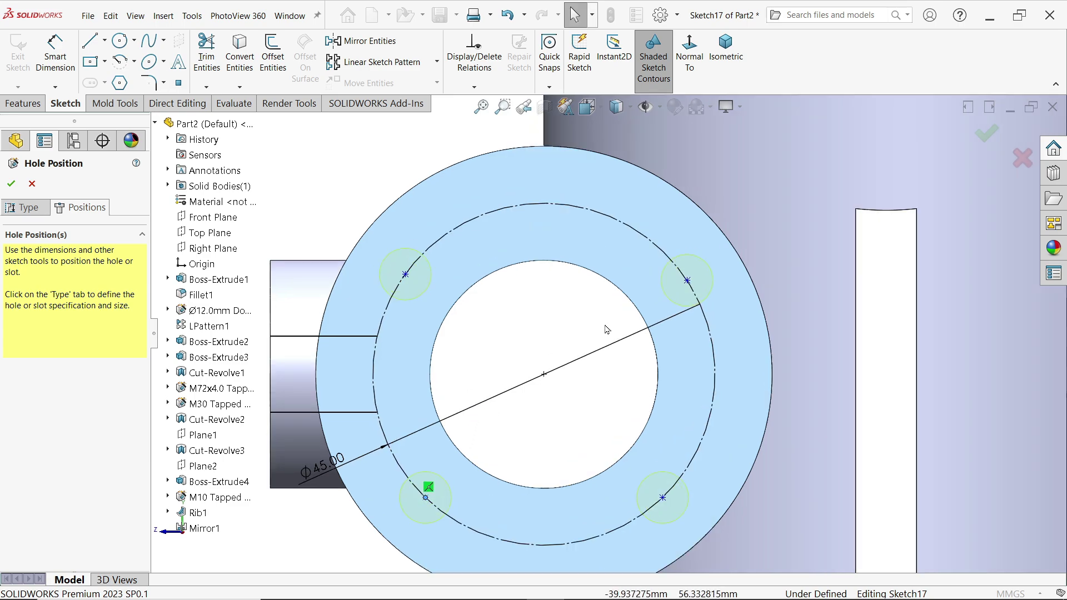
left_click(687, 280)
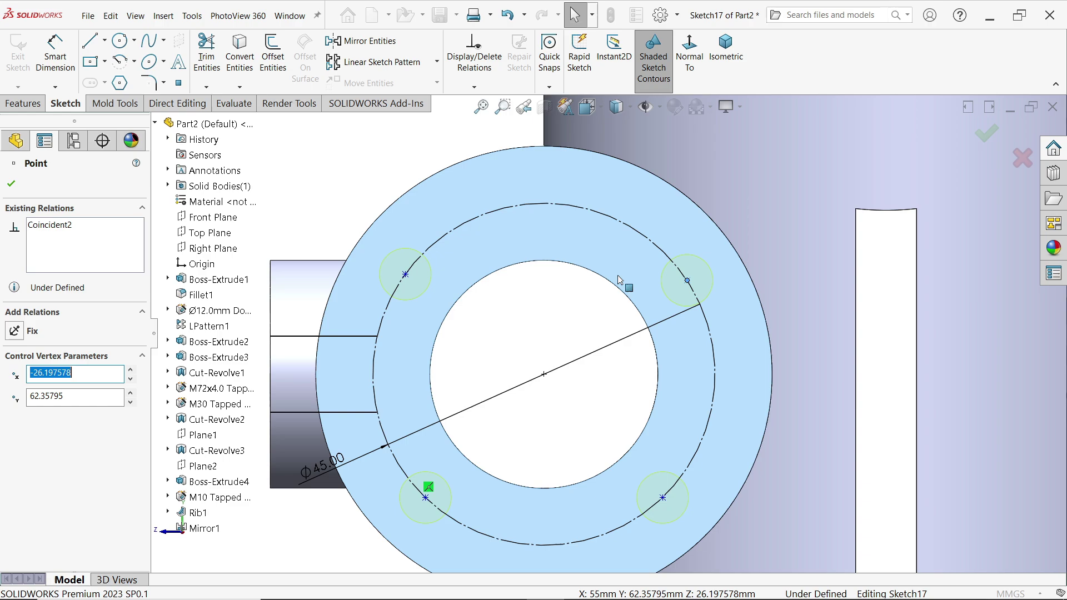
left_click(407, 276, "ctrl")
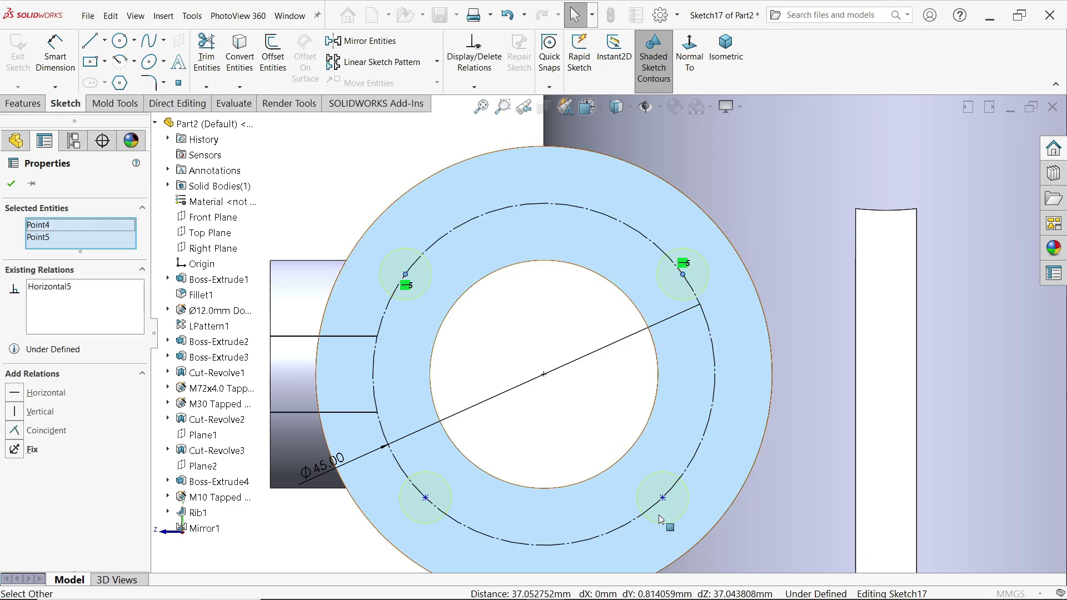
left_click(645, 499)
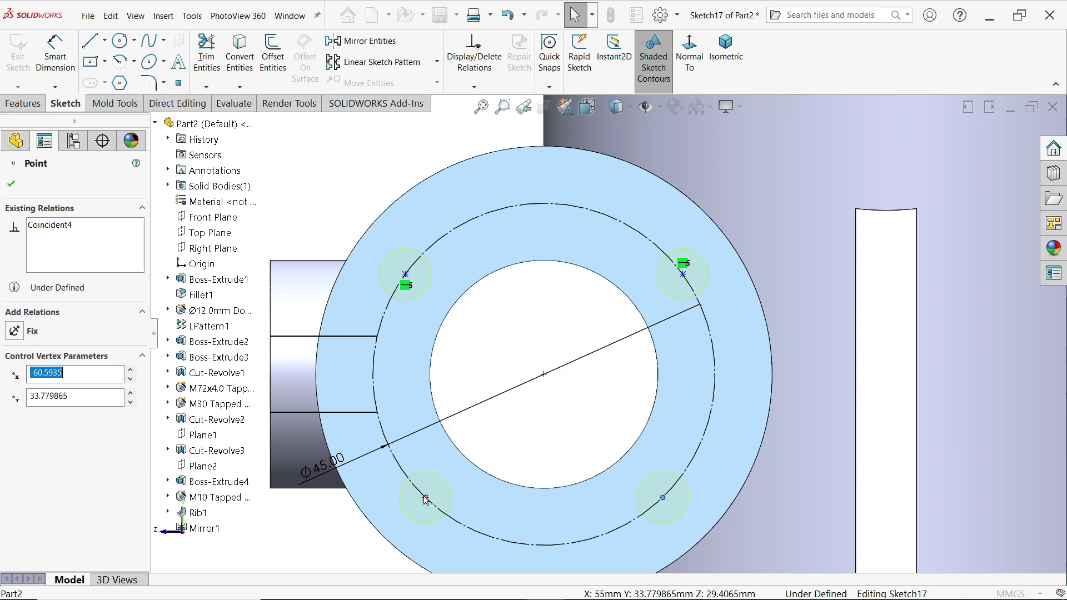
left_click(426, 498, "ctrl")
left_click(460, 453)
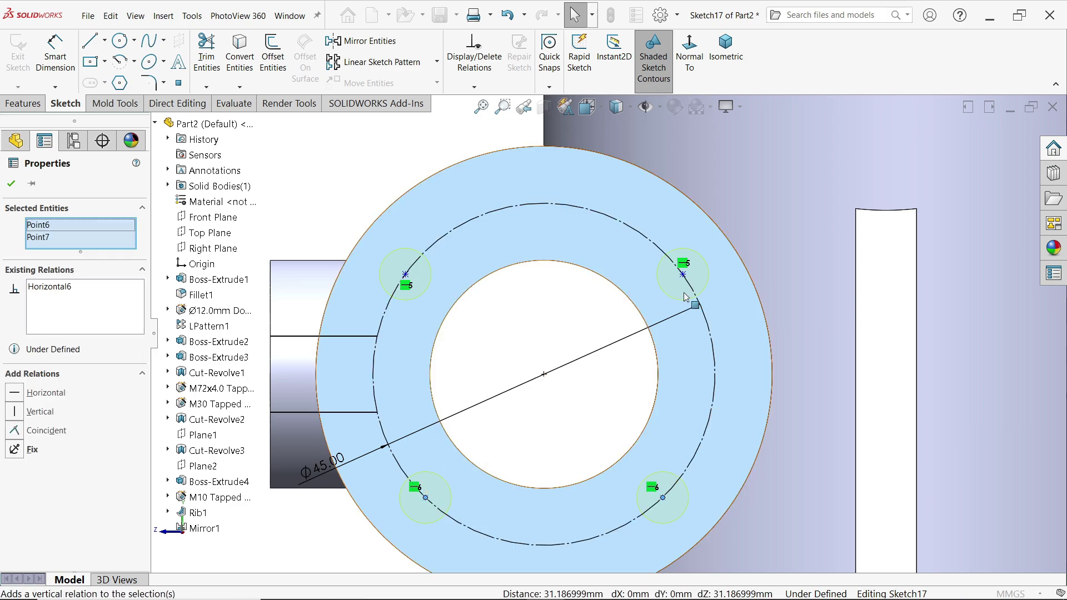
Add vertical relations between the upper and lower hole points on each side of the bore.
left_click(683, 275)
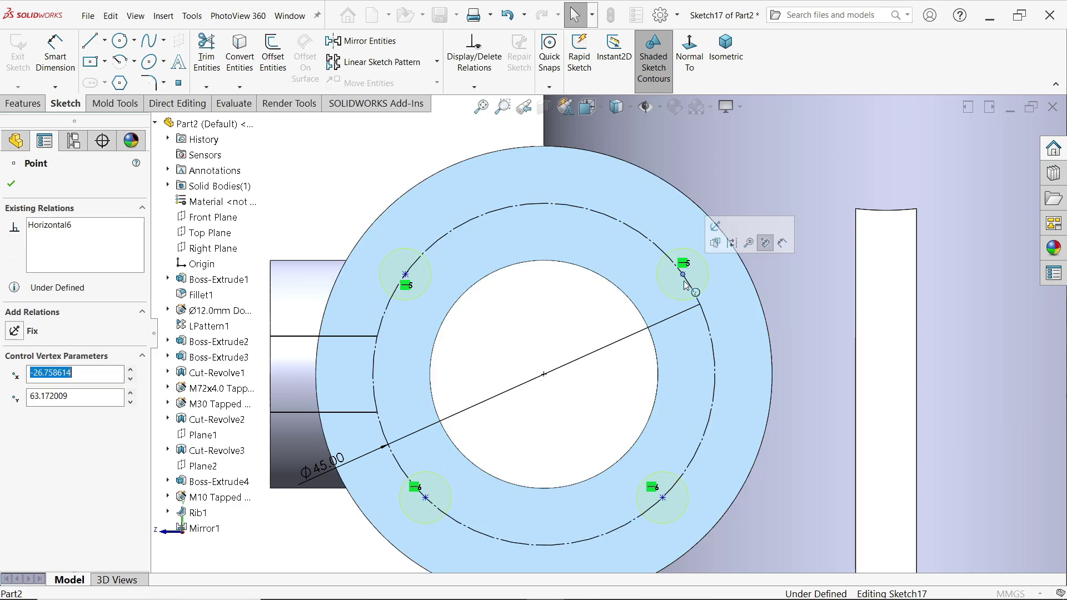
left_click(664, 499, "ctrl")
left_click(713, 449)
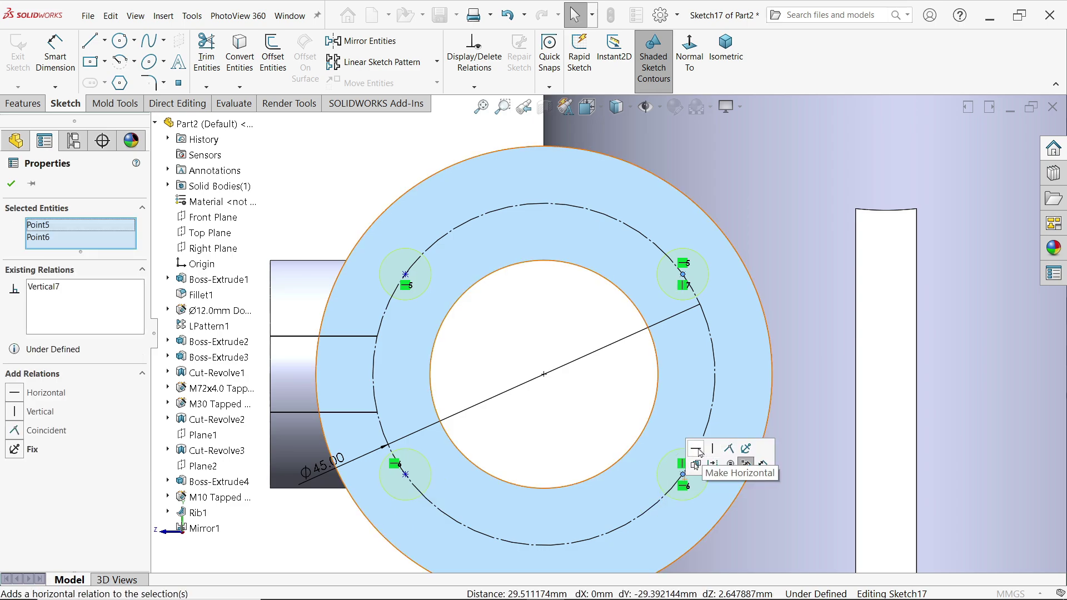
left_click(406, 275)
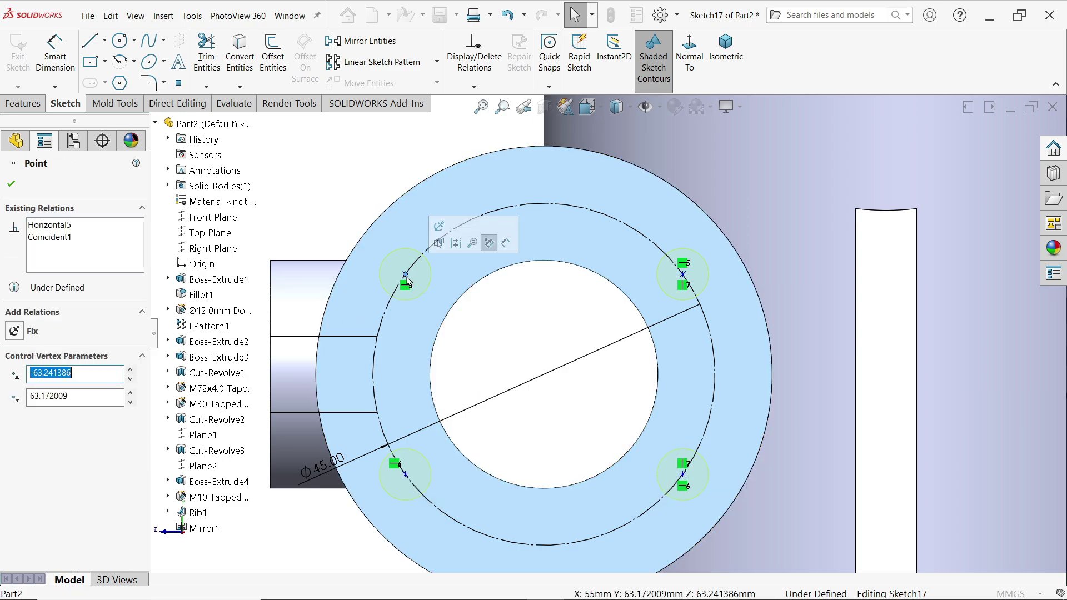
left_click(406, 475, "ctrl")
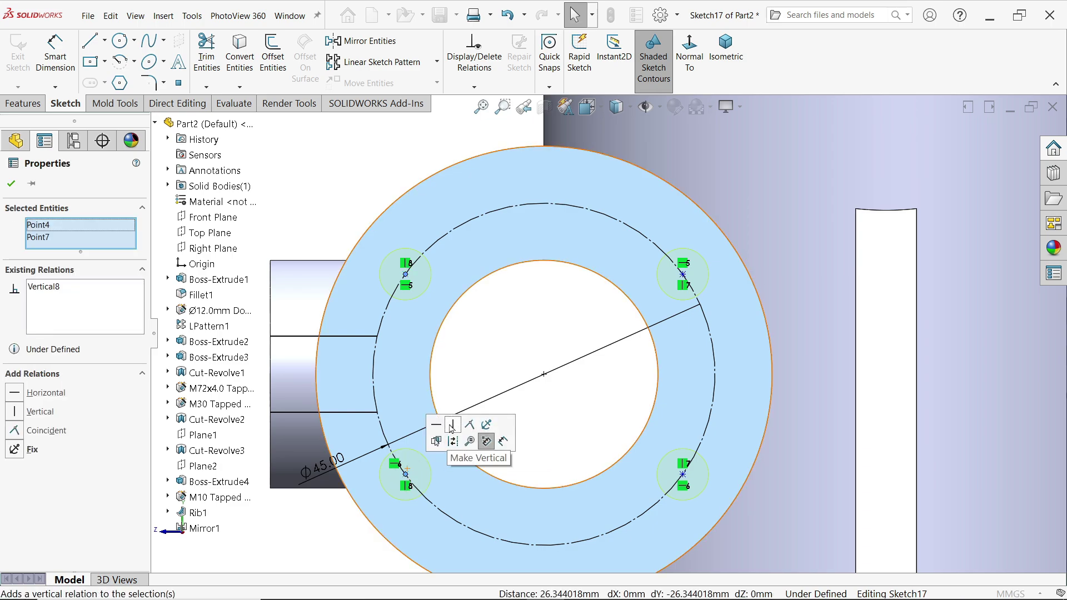
Dimension the horizontal spacing between the two lower hole points as 30 mm.
left_click(54, 70)
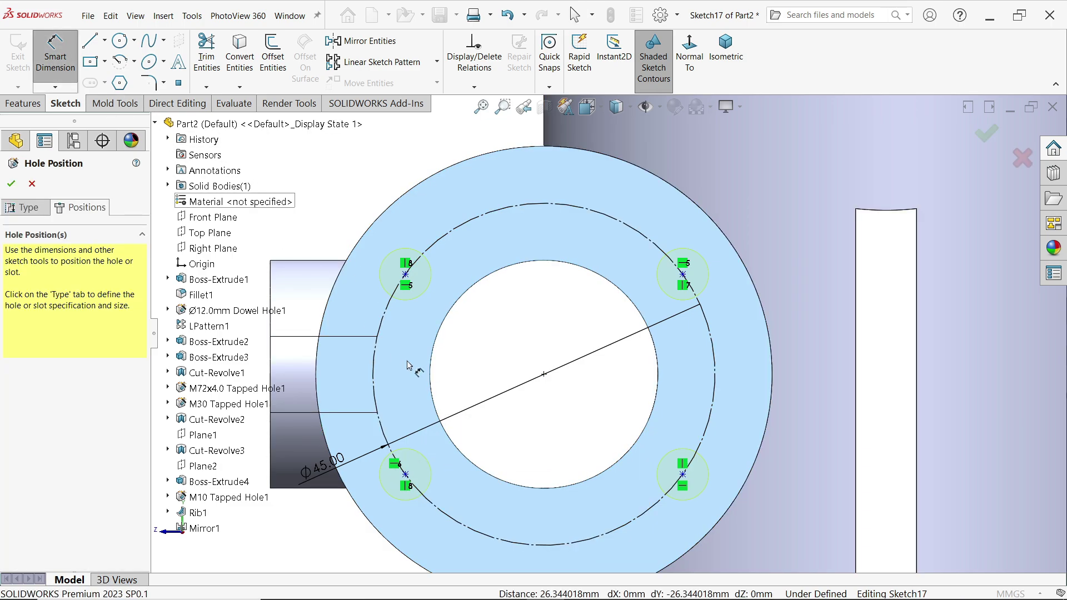
left_click(439, 452)
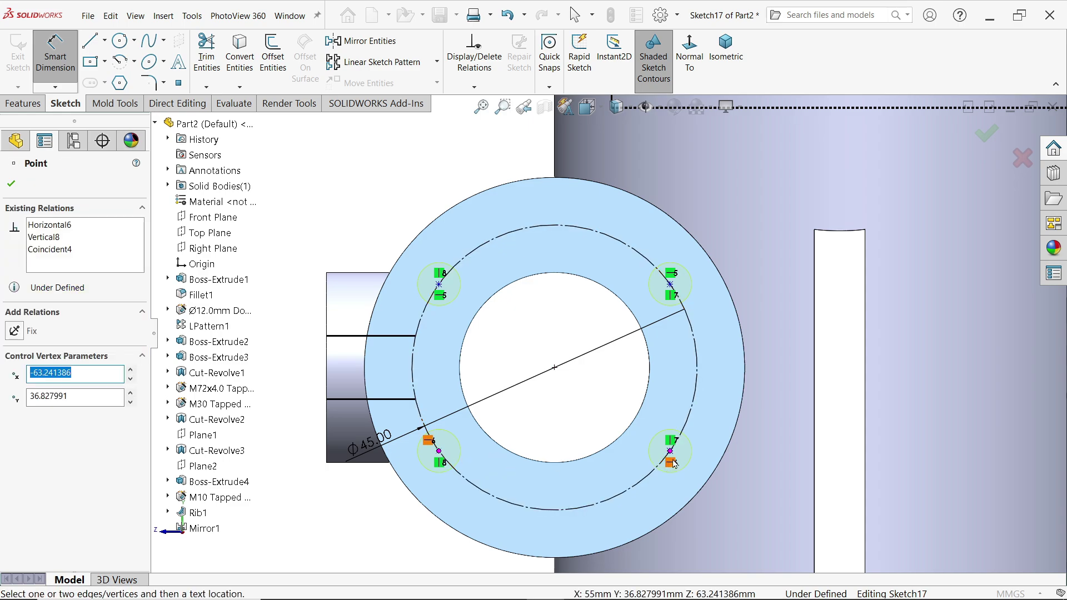
left_click(528, 535)
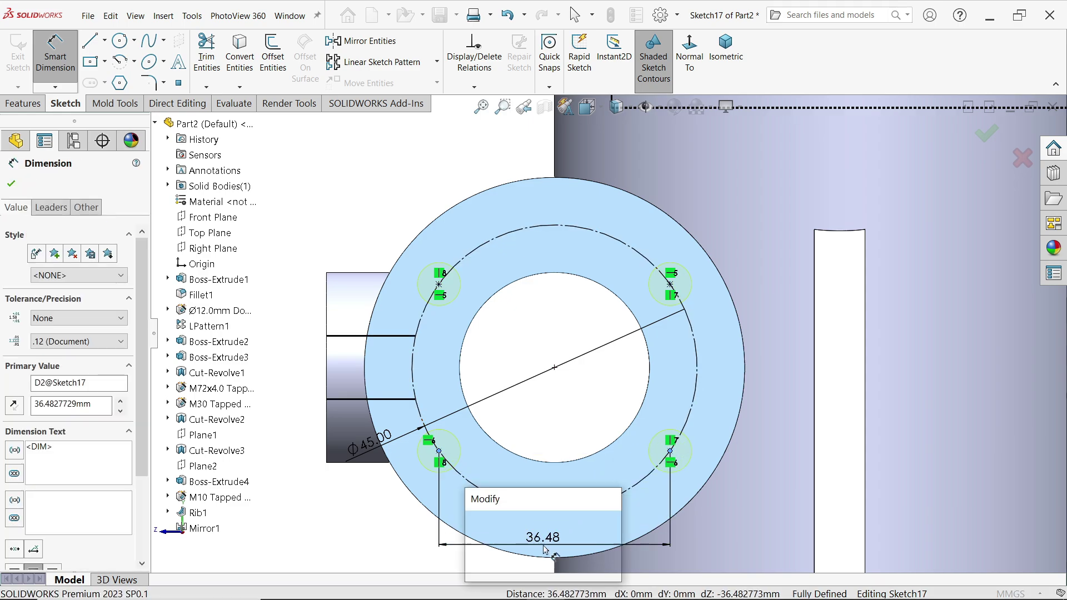
type("30")
left_click(480, 521)
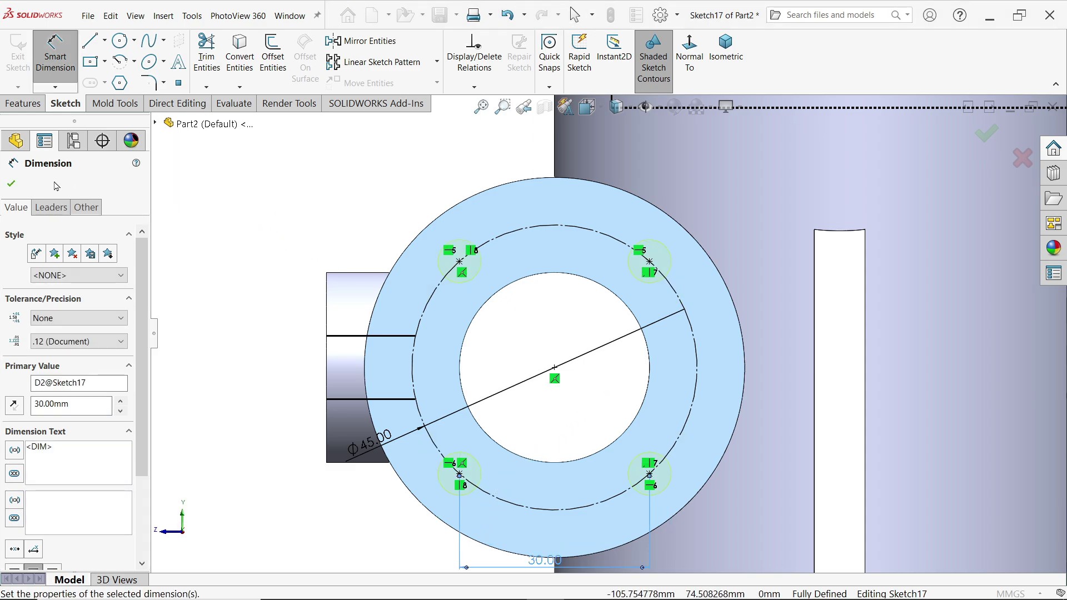
left_click(12, 183)
middle_click_drag(493, 331, 528, 336)
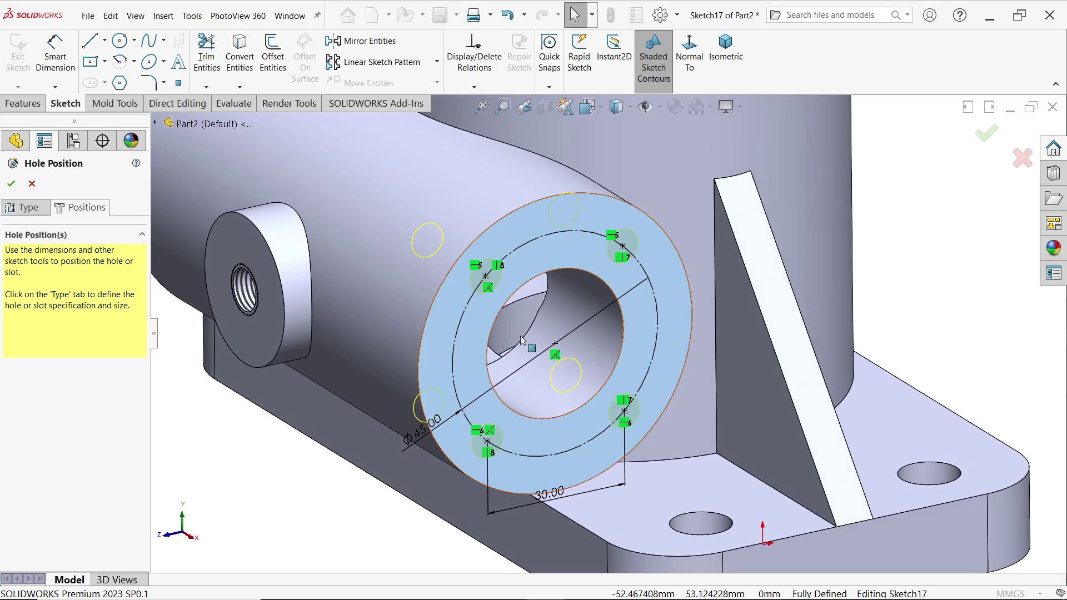
Finish the four M8 tapped holes on the horizontal cylinder's end face.
left_click(986, 135)
scroll(586, 318, "up", 2)
scroll(586, 318, "down", 5)
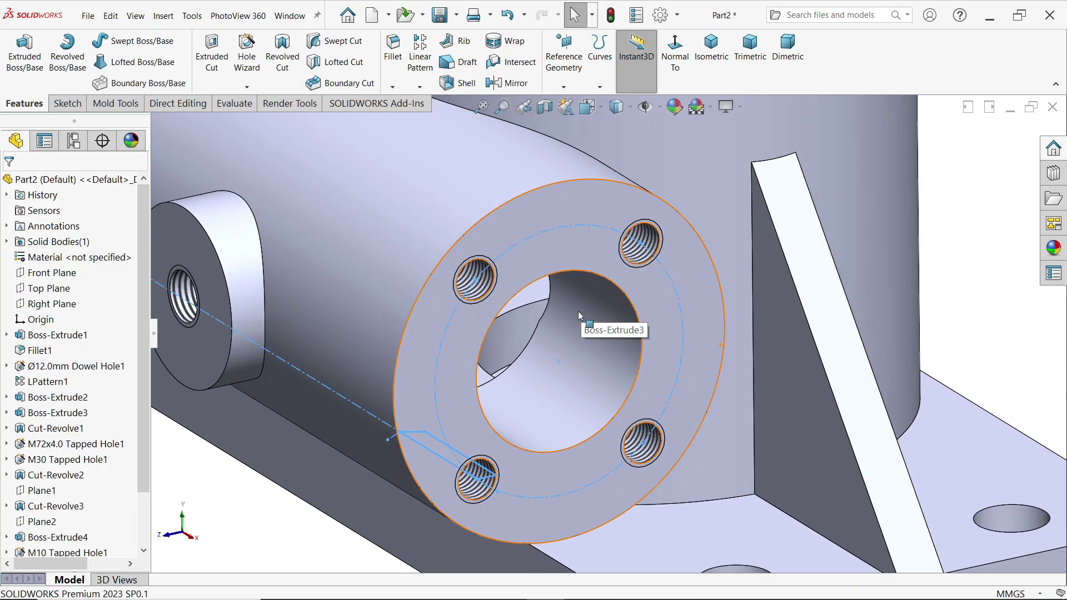
scroll(578, 316, "up", 3)
middle_click_drag(578, 316, 563, 315)
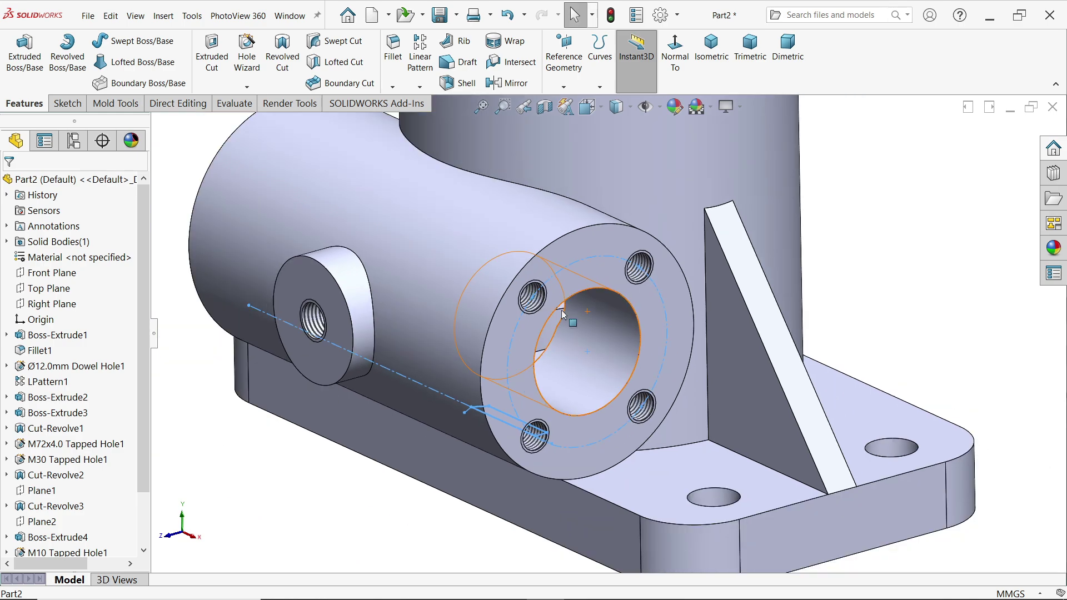
scroll(563, 315, "up", 3)
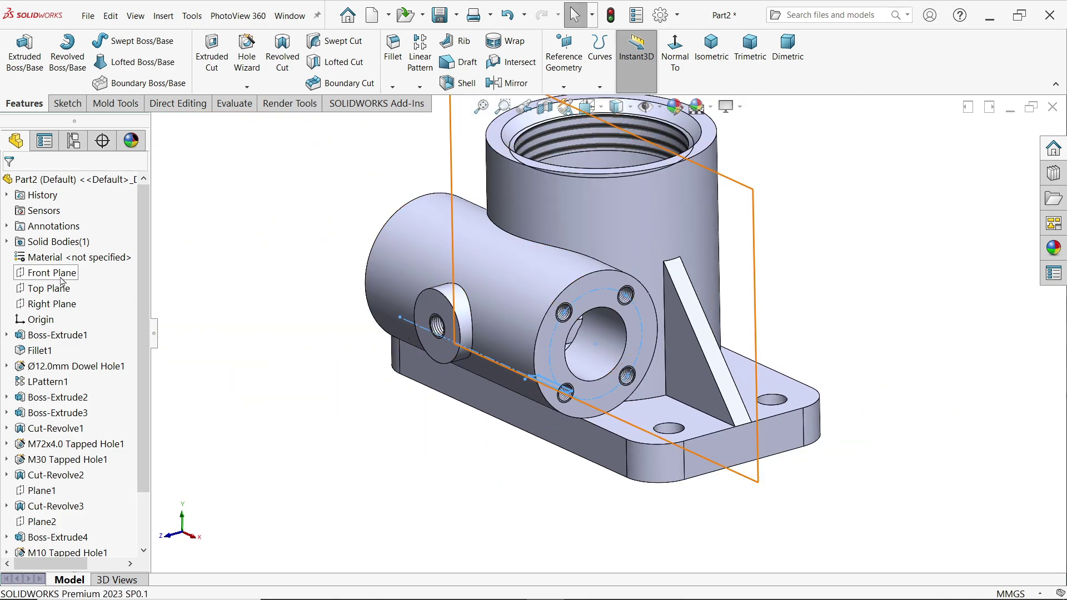
Mirror the M8 tapped holes about the Right Plane to the cylinder's opposite end, using partial preview.
left_click(51, 304)
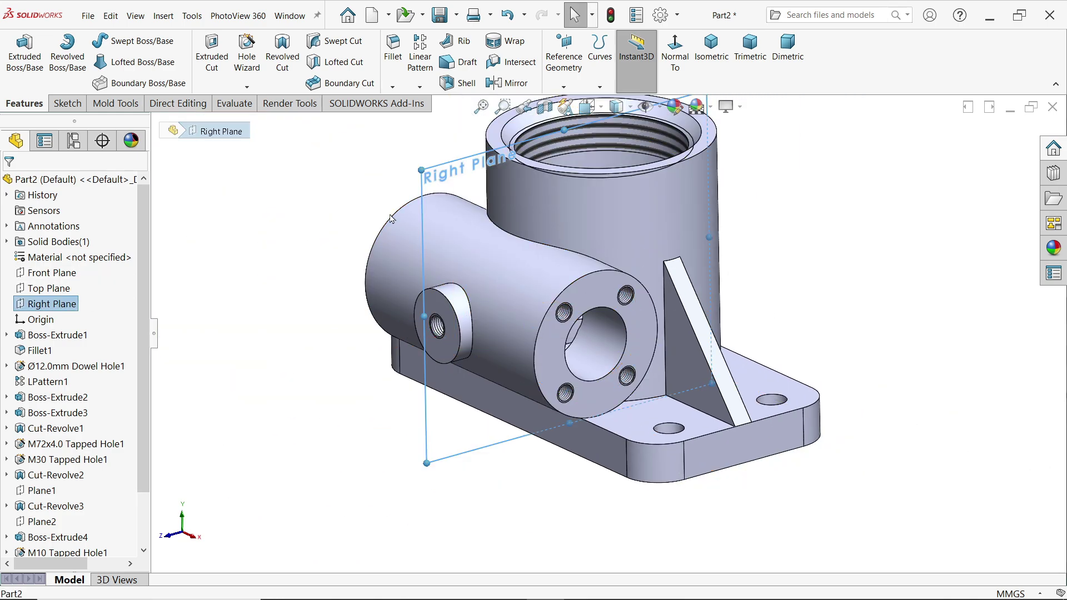
left_click(516, 84)
left_click(90, 337)
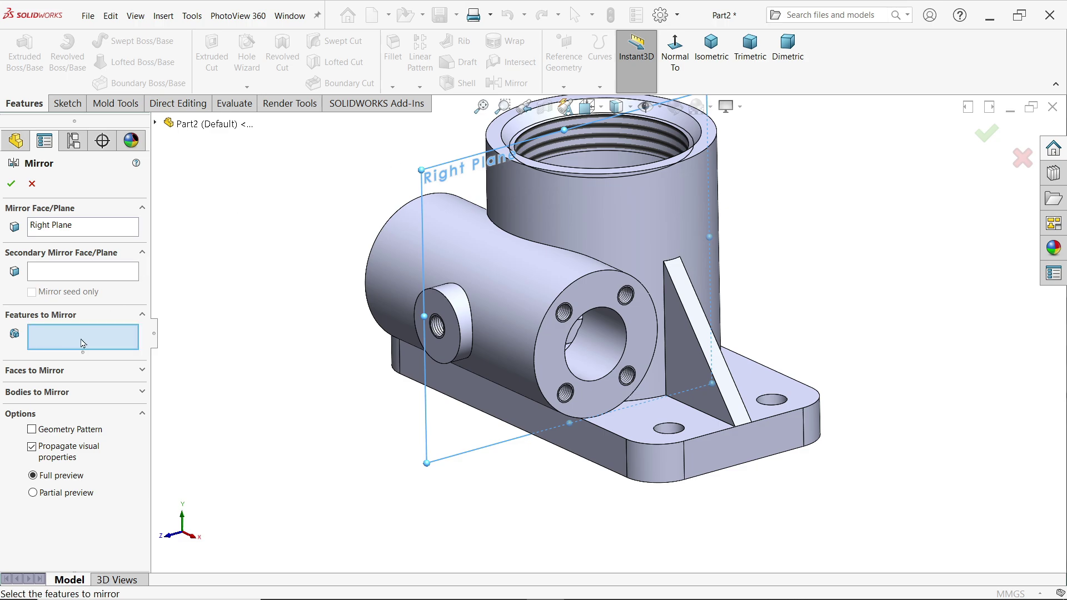
left_click(155, 124)
left_click(219, 544)
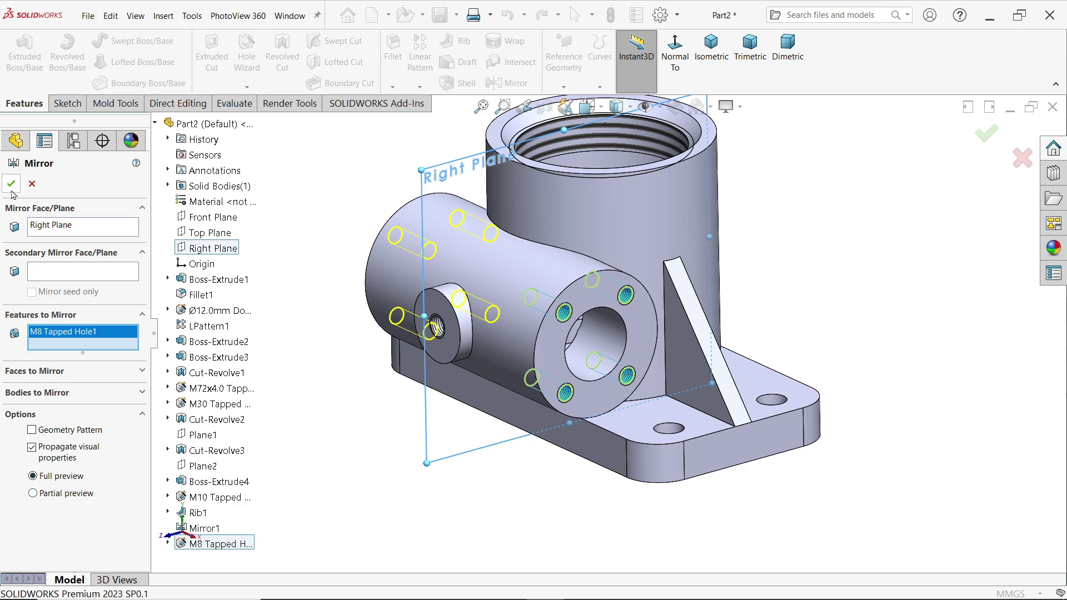
left_click(57, 498)
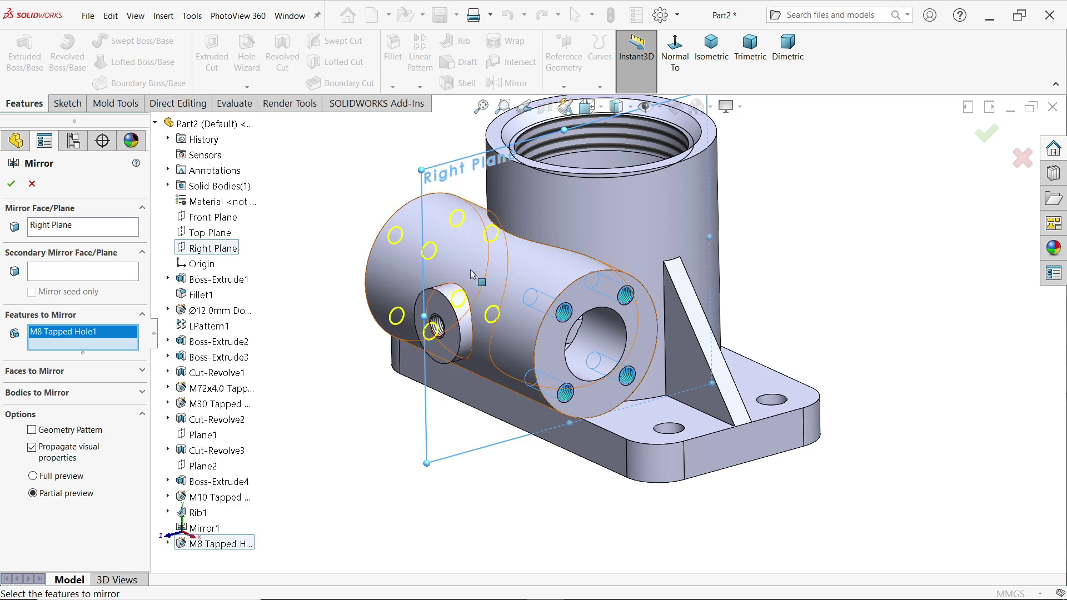
left_click(13, 187)
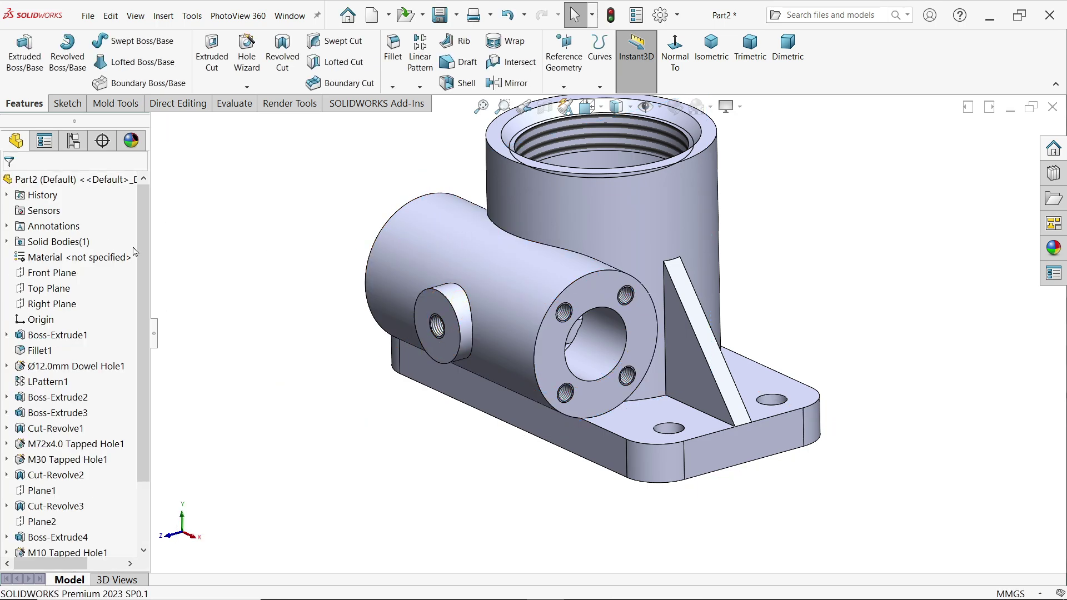
Start a Hole Wizard hole with the ANSI Metric standard and the Dowel Holes type.
middle_click_drag(331, 303, 529, 321)
scroll(626, 244, "up", 3)
scroll(632, 231, "down", 5)
middle_click_drag(631, 231, 593, 326)
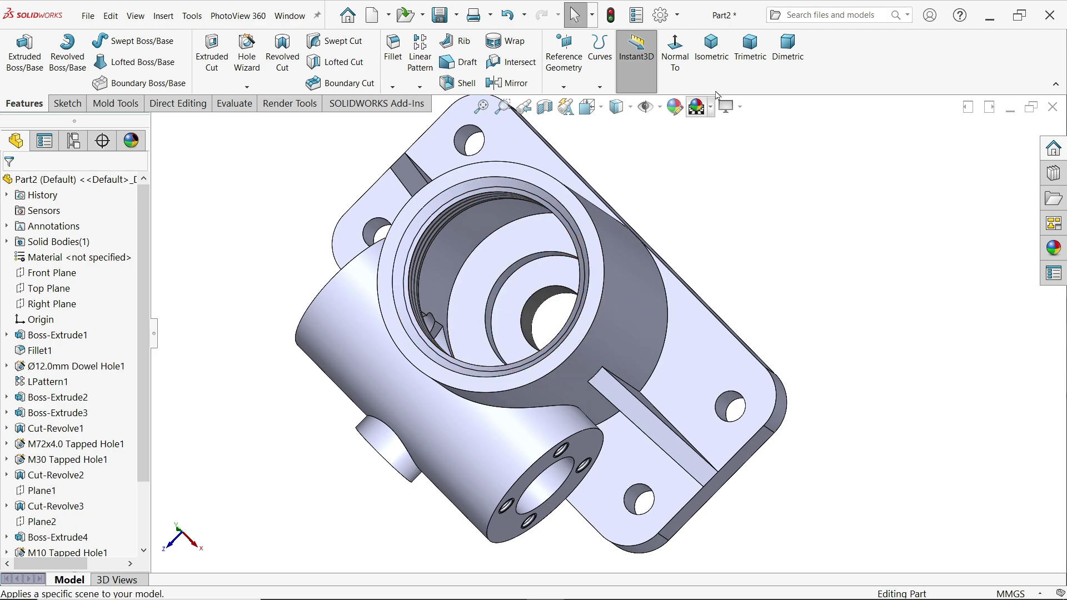
left_click(718, 68)
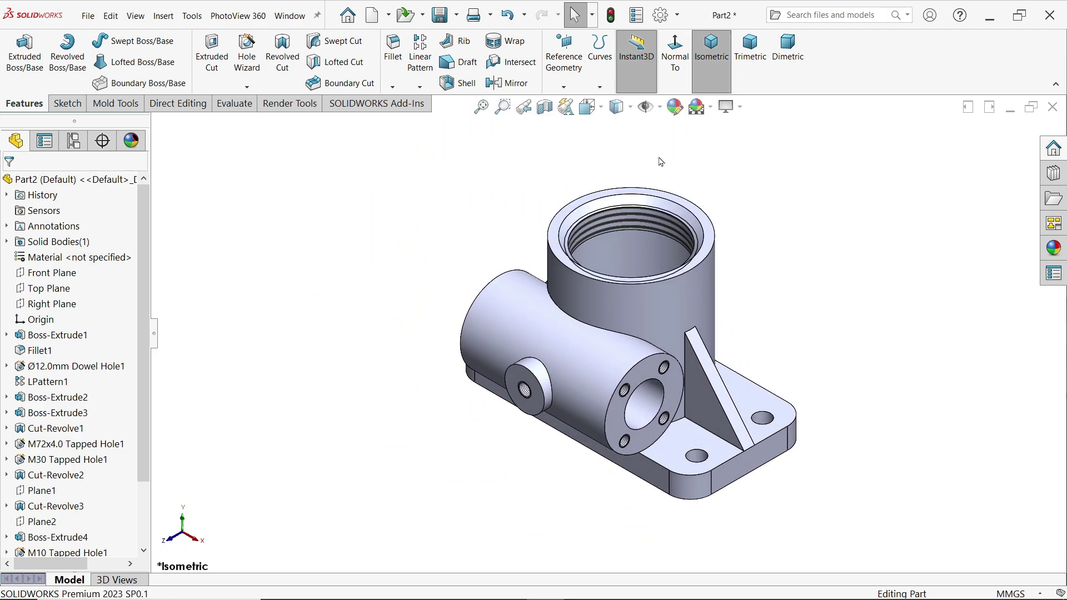
scroll(611, 245, "down", 4)
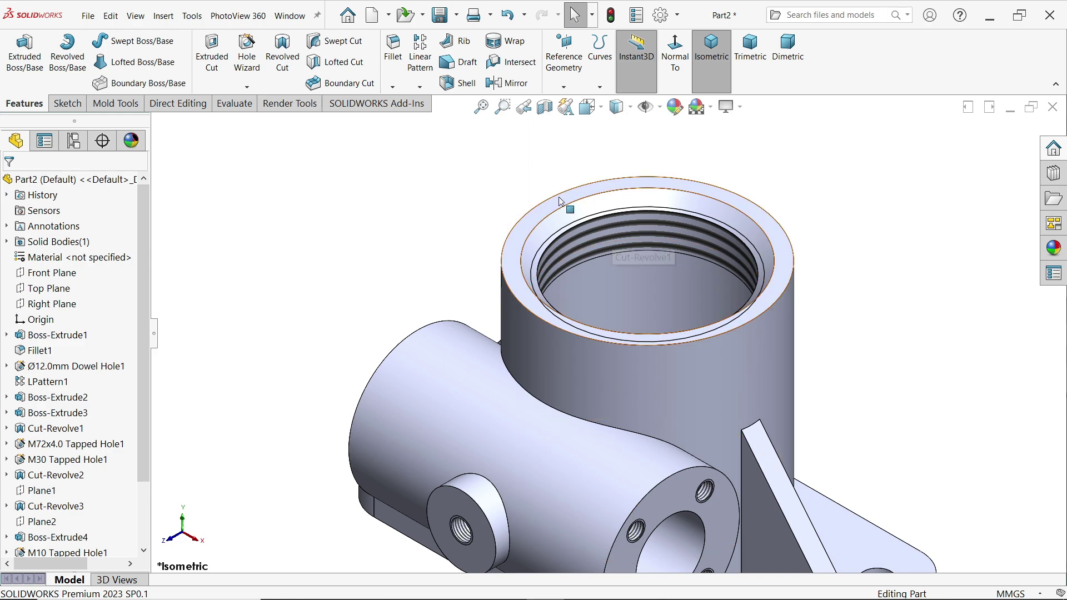
left_click(247, 62)
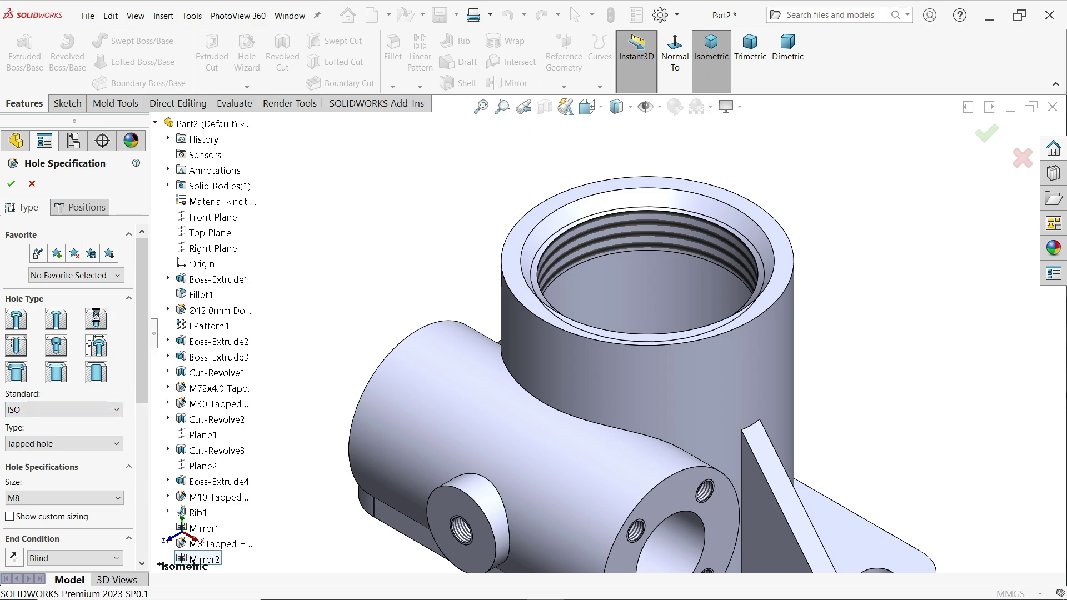
left_click(35, 410)
scroll(39, 443, "up", 2)
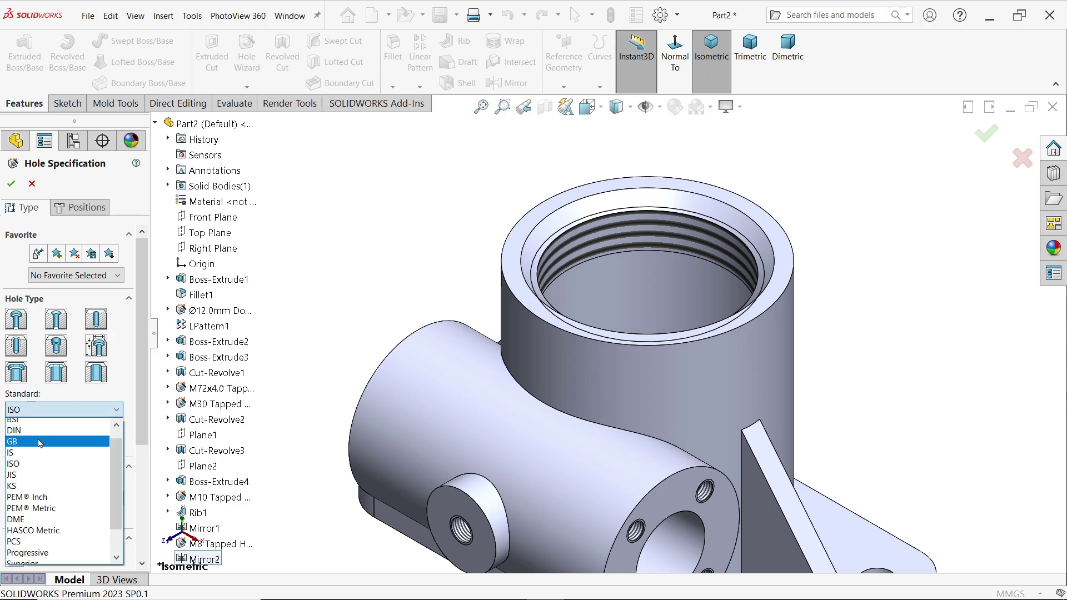
left_click(30, 436)
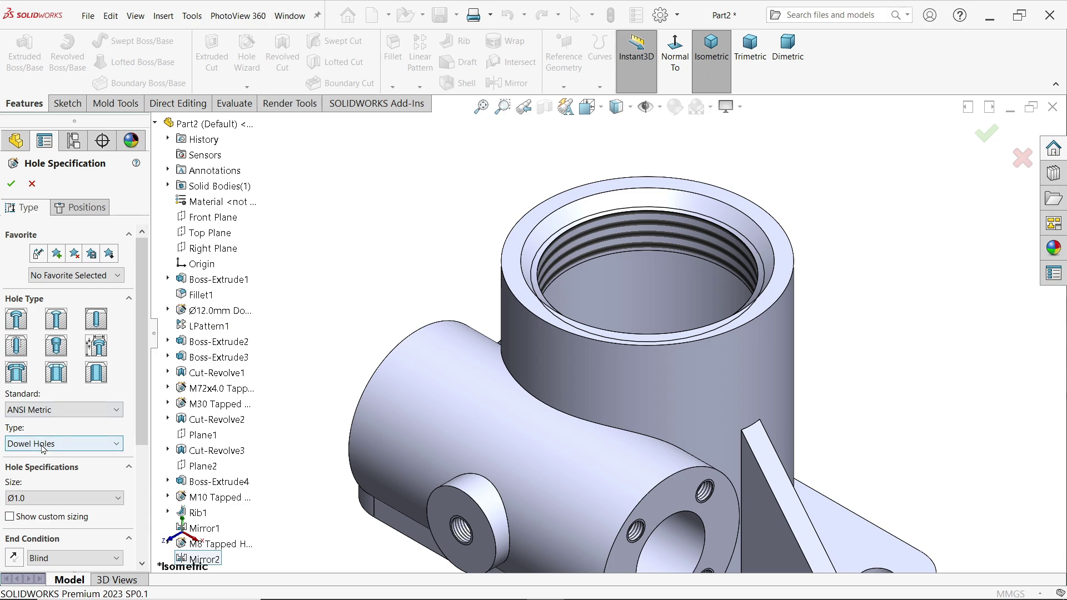
left_click(43, 449)
left_click(45, 457)
left_click_drag(137, 386, 137, 466)
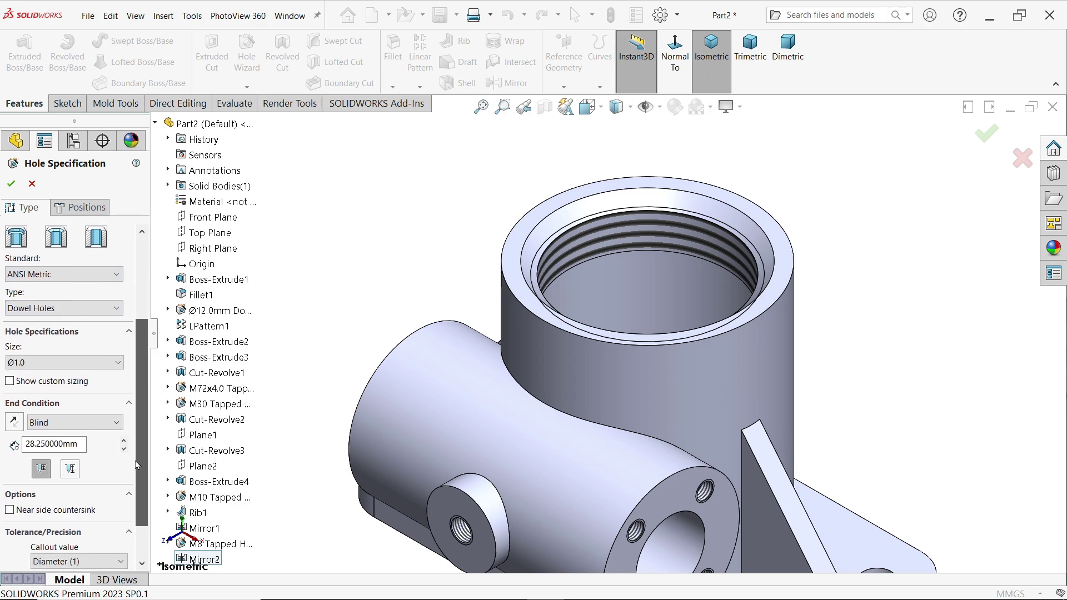
Set the dowel hole size to Ø3.0 and its blind depth to 9 mm.
left_click(61, 362)
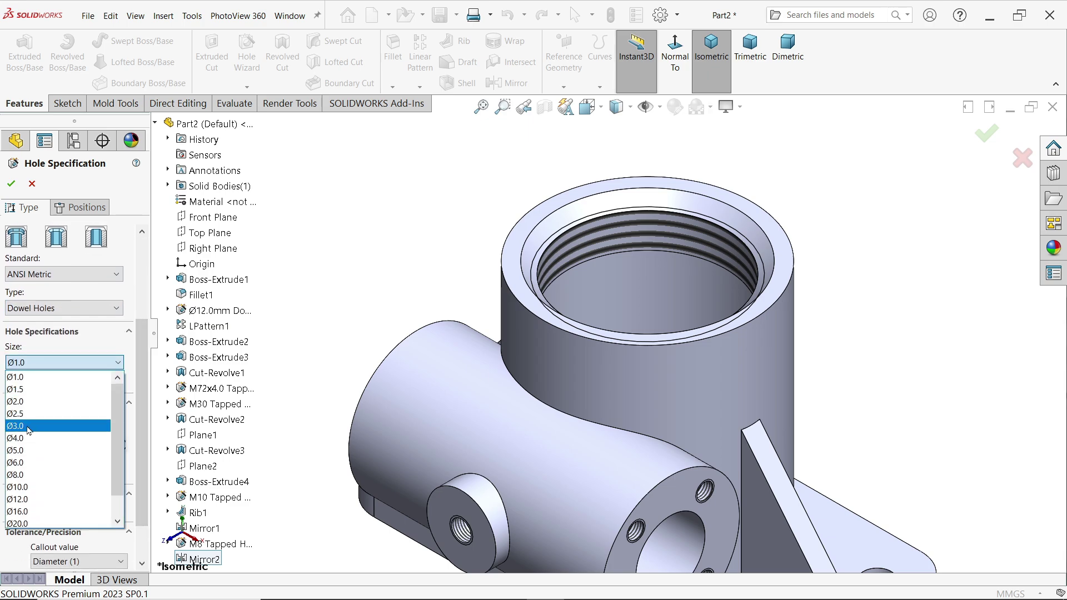
left_click(29, 428)
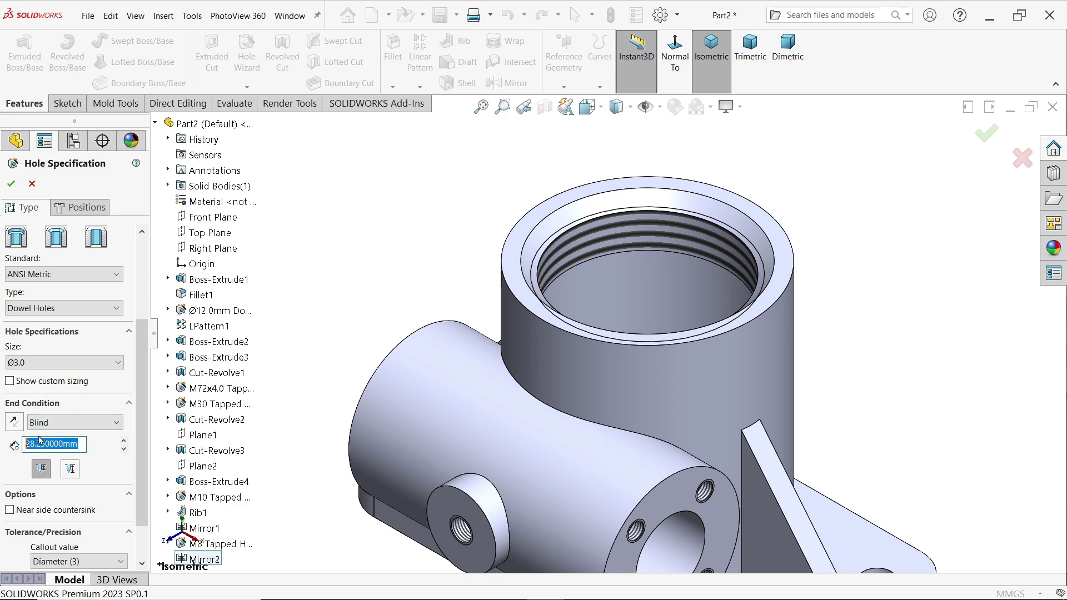
type("9")
key("Return")
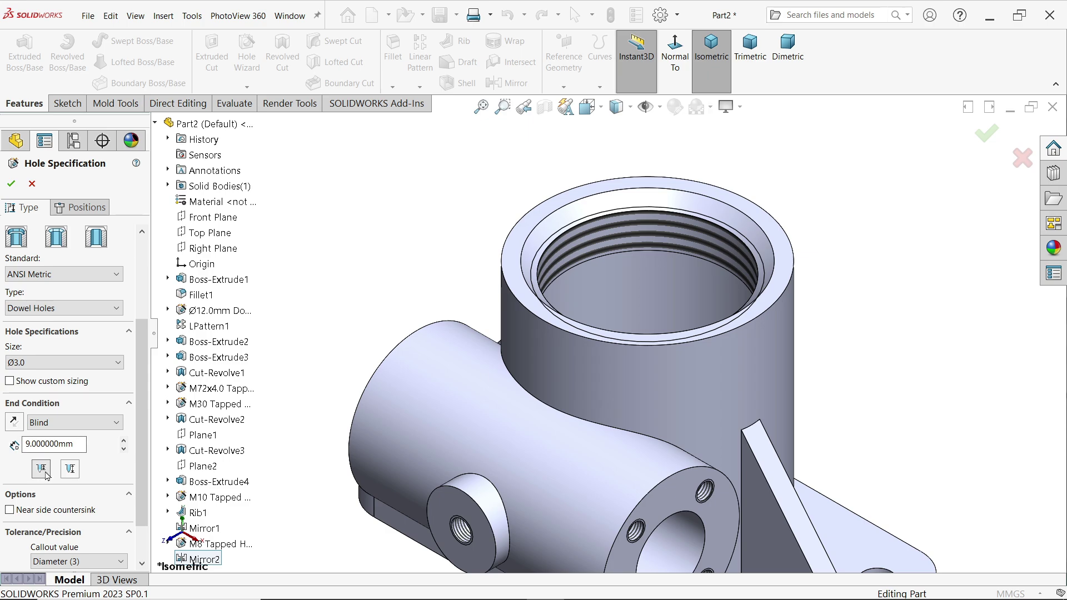
Place one dowel hole point on the vertical cylinder's top rim, on the -X side near the rib.
left_click(93, 212)
scroll(537, 228, "down", 3)
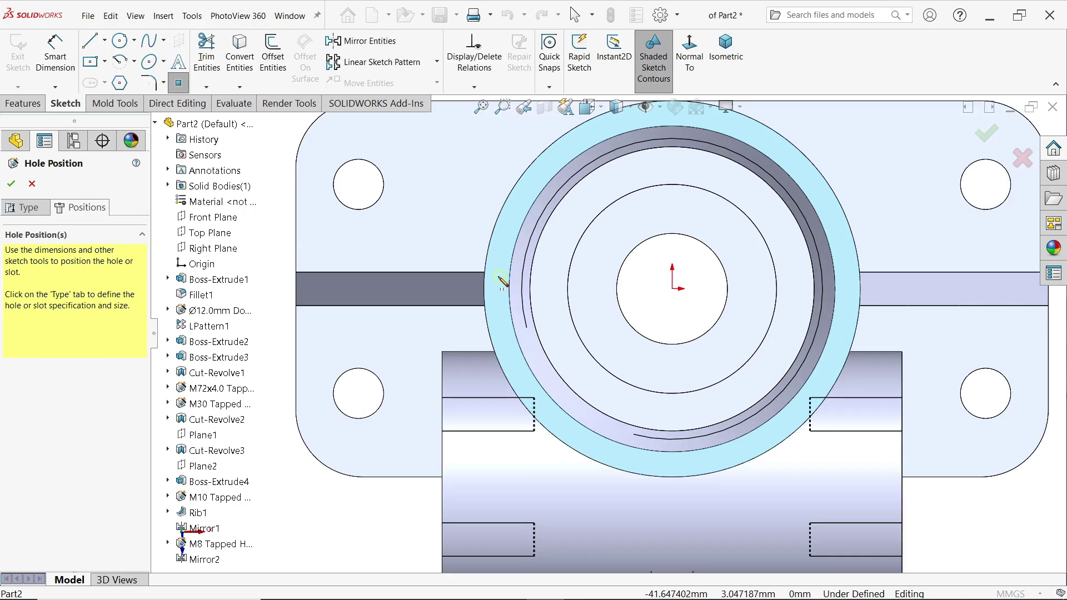
left_click(498, 277)
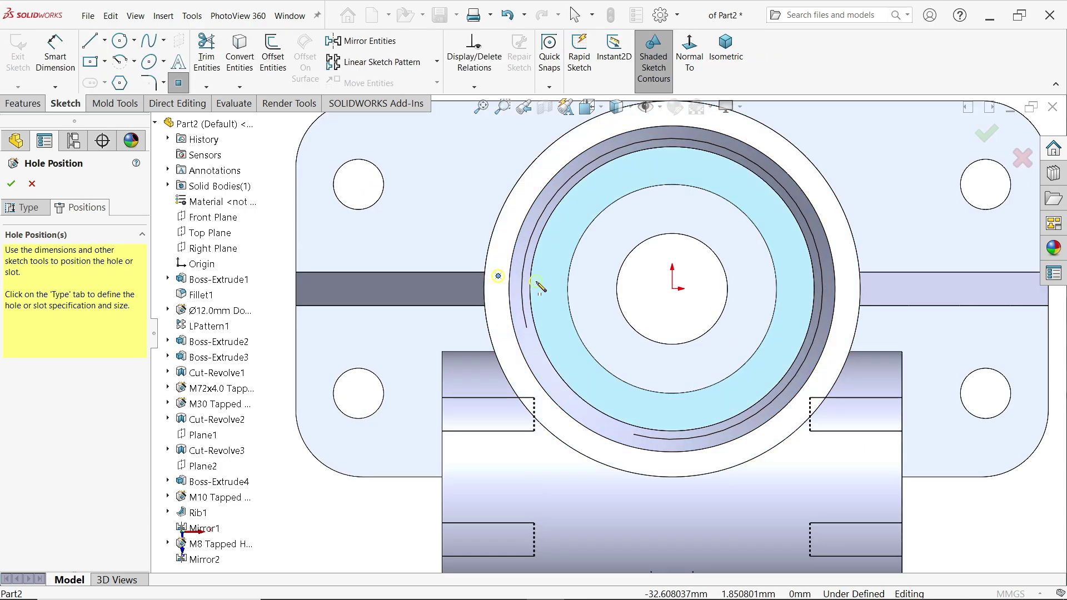
key("Escape")
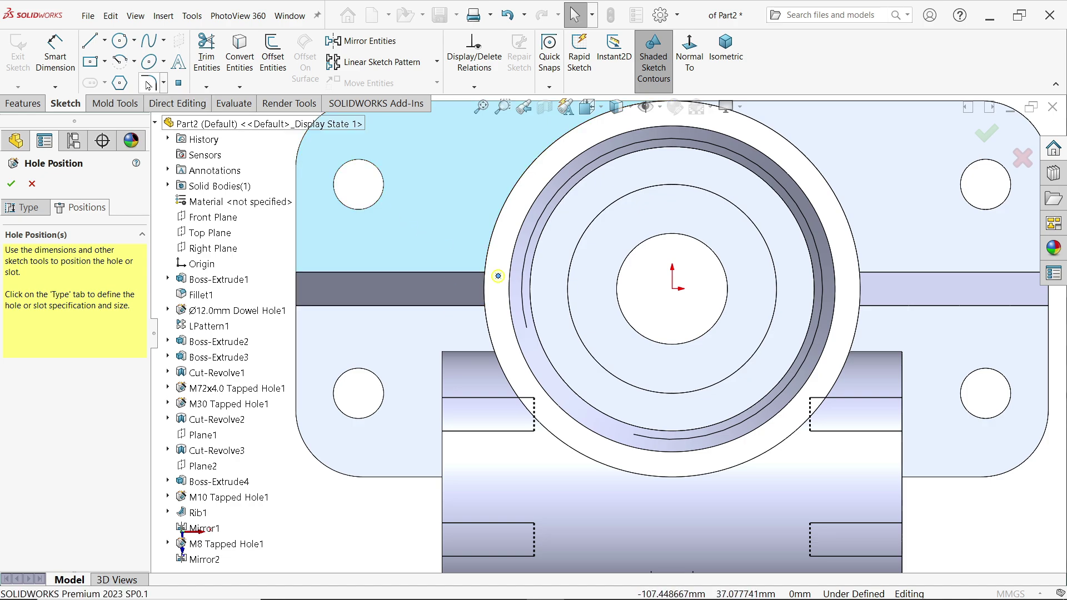
Draw a construction circle centred on the origin and passing through the dowel hole point.
left_click(136, 47)
left_click(153, 55)
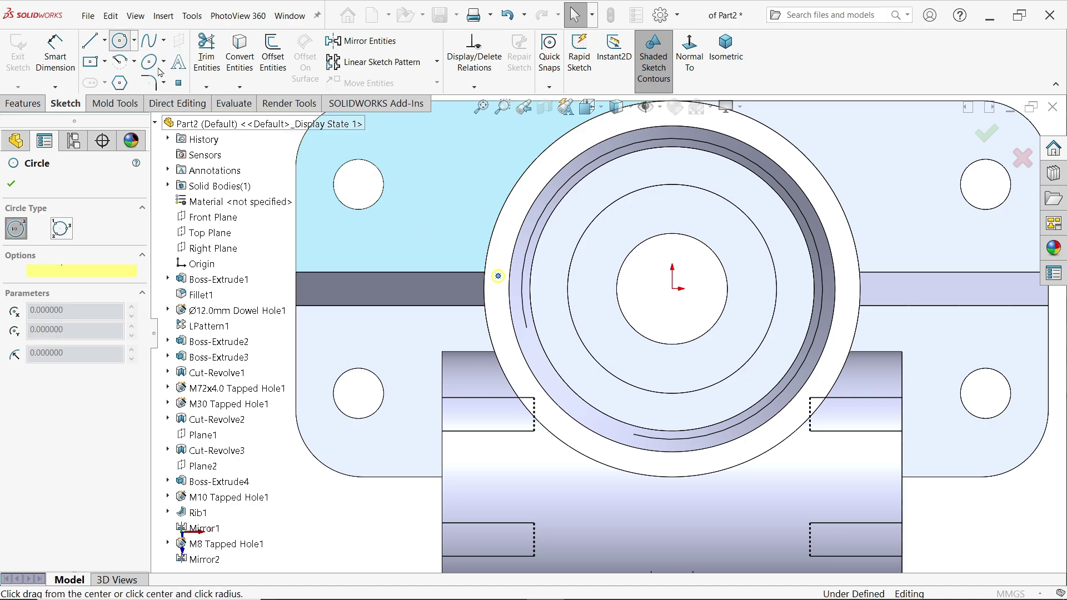
left_click(673, 289)
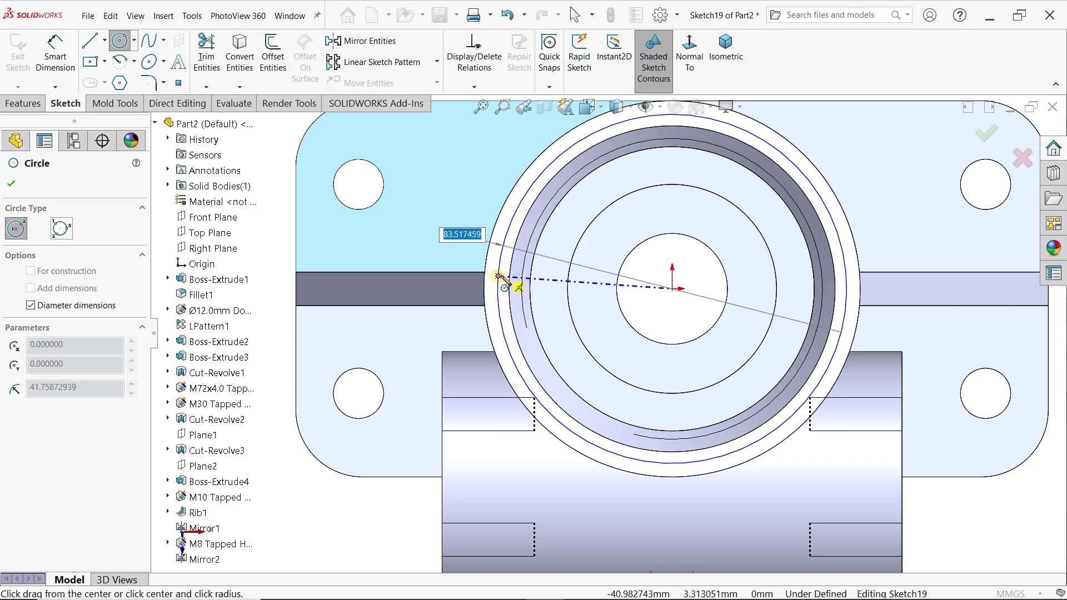
left_click(499, 276)
left_click(78, 422)
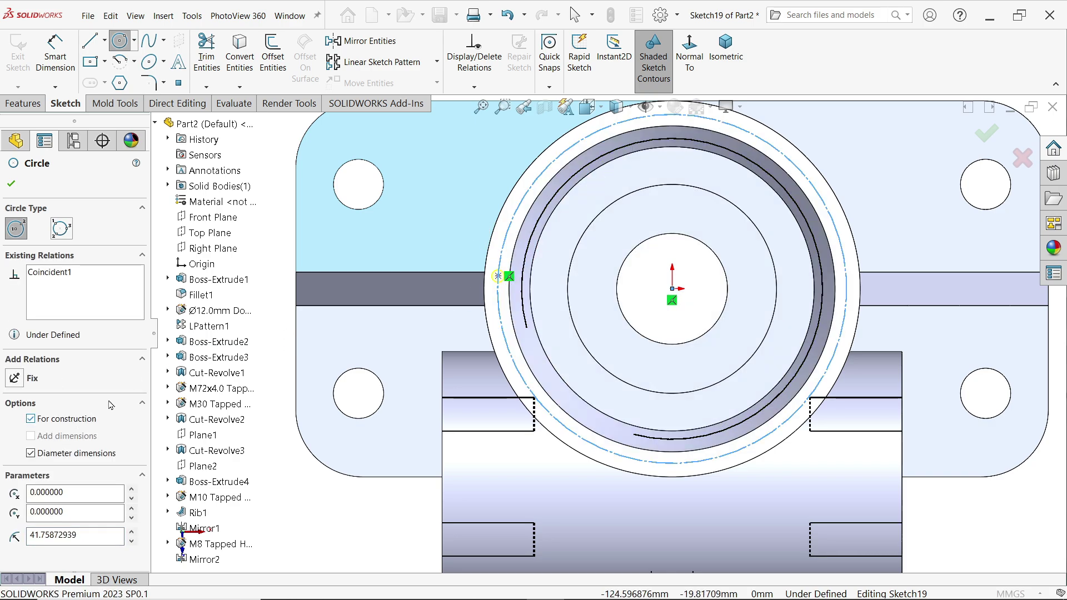
key("Escape")
Dimension the construction circle's diameter as 84 mm.
left_click(55, 55)
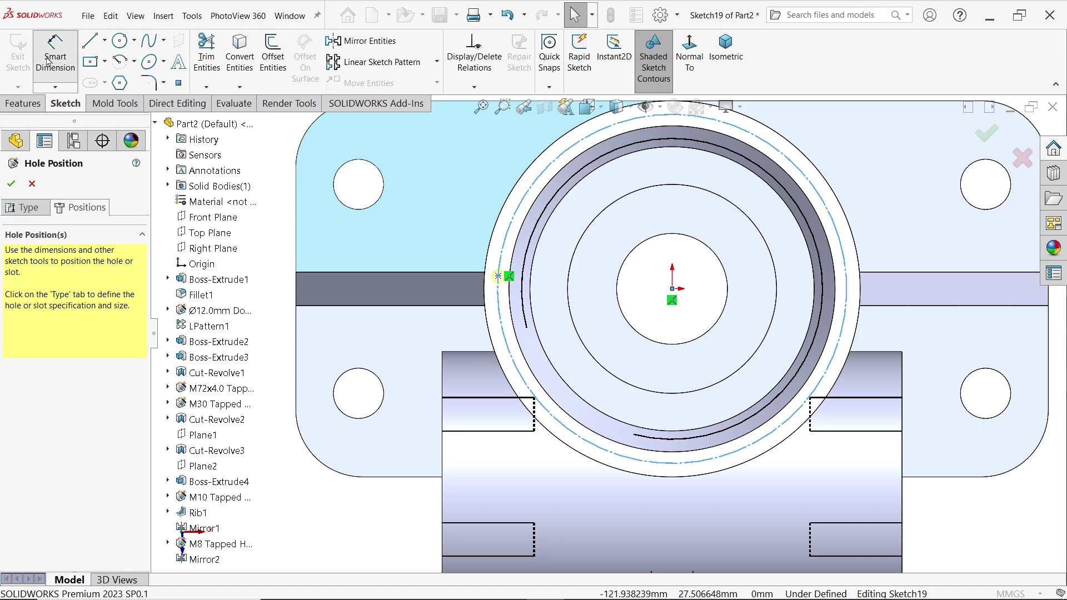
left_click(499, 263)
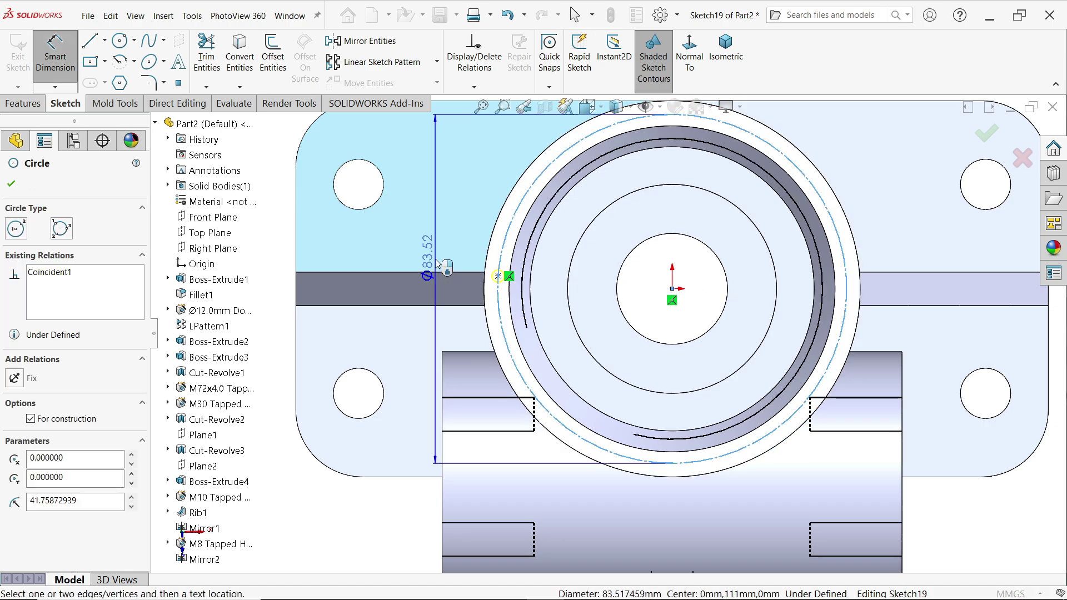
left_click(439, 263)
type("84")
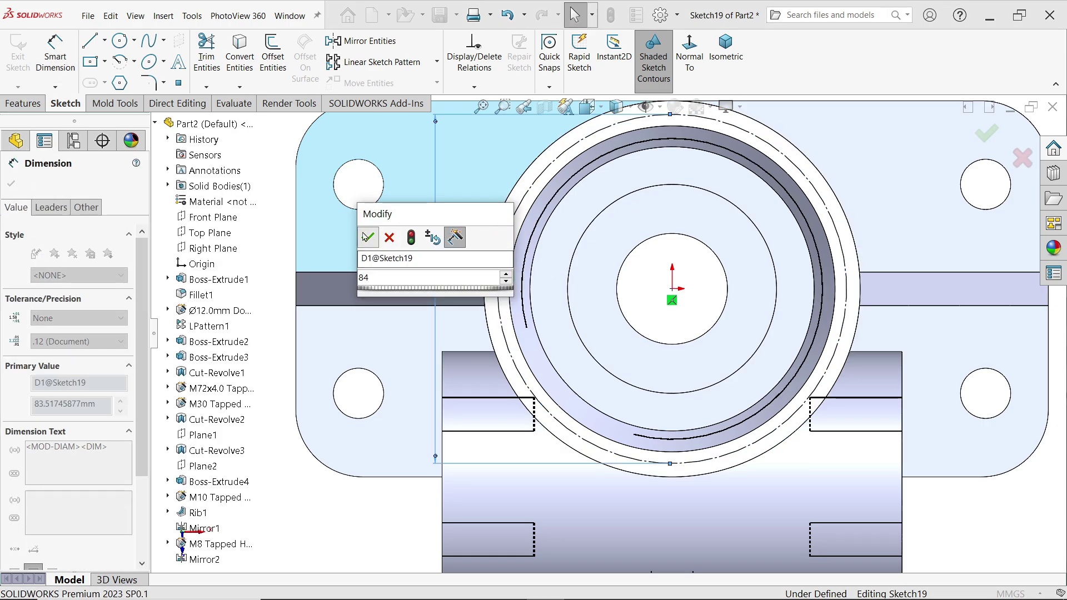
key("Return")
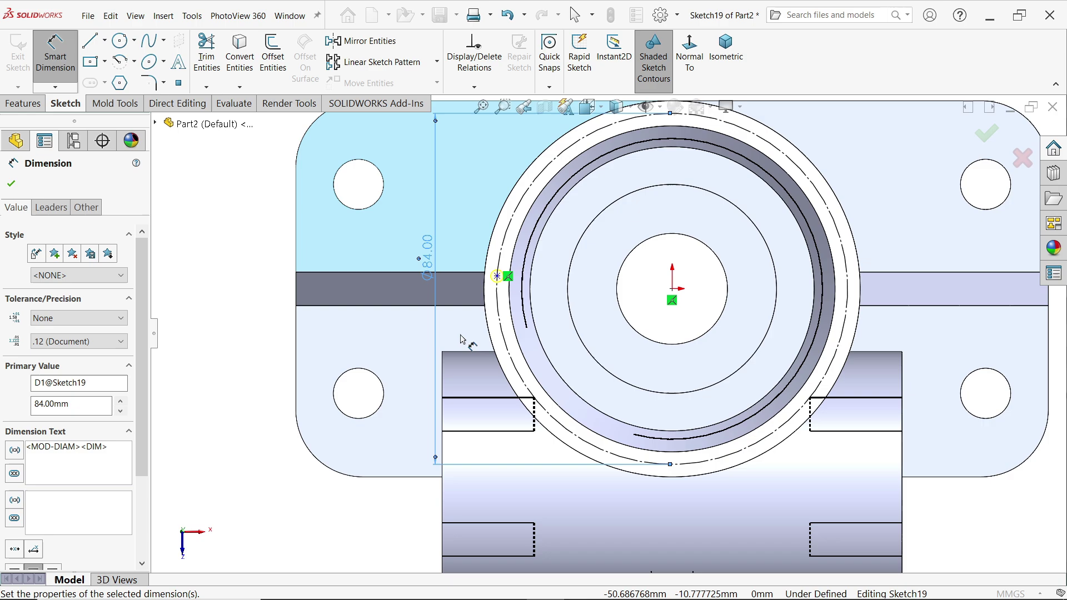
Place a second dowel hole point on the circle's +X side, level with the origin, and finish the holes.
left_click(178, 85)
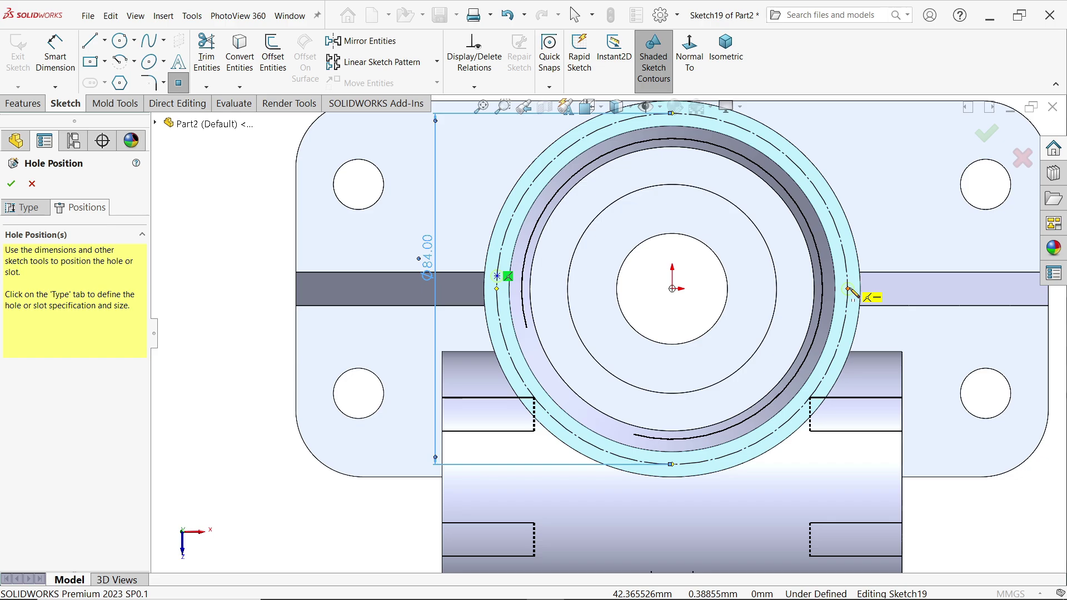
left_click(848, 288)
scroll(888, 225, "down", 3)
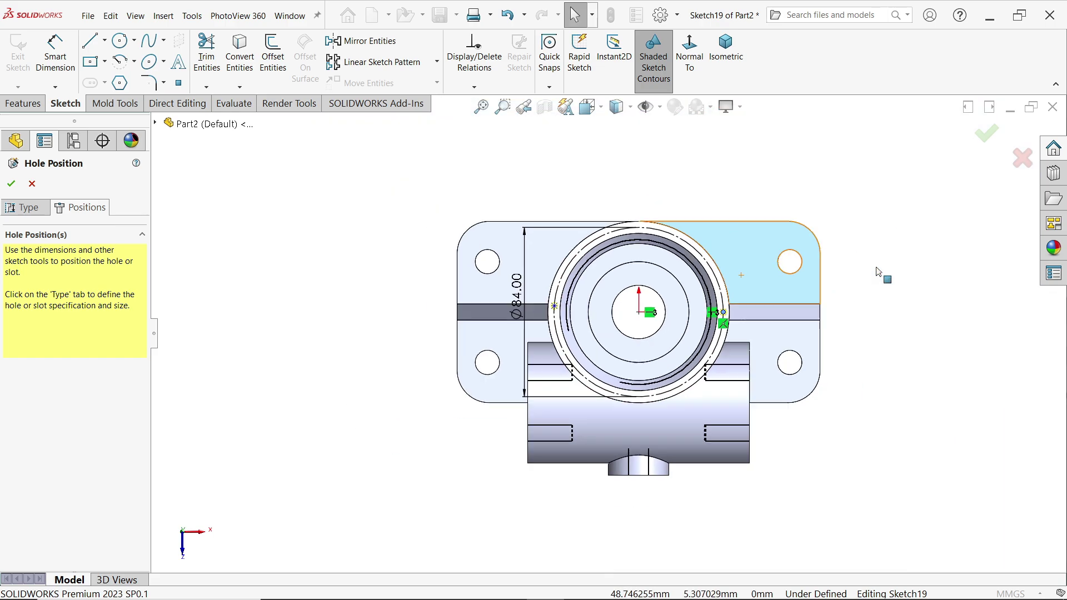
middle_click_drag(882, 276, 638, 209)
scroll(644, 222, "down", 6)
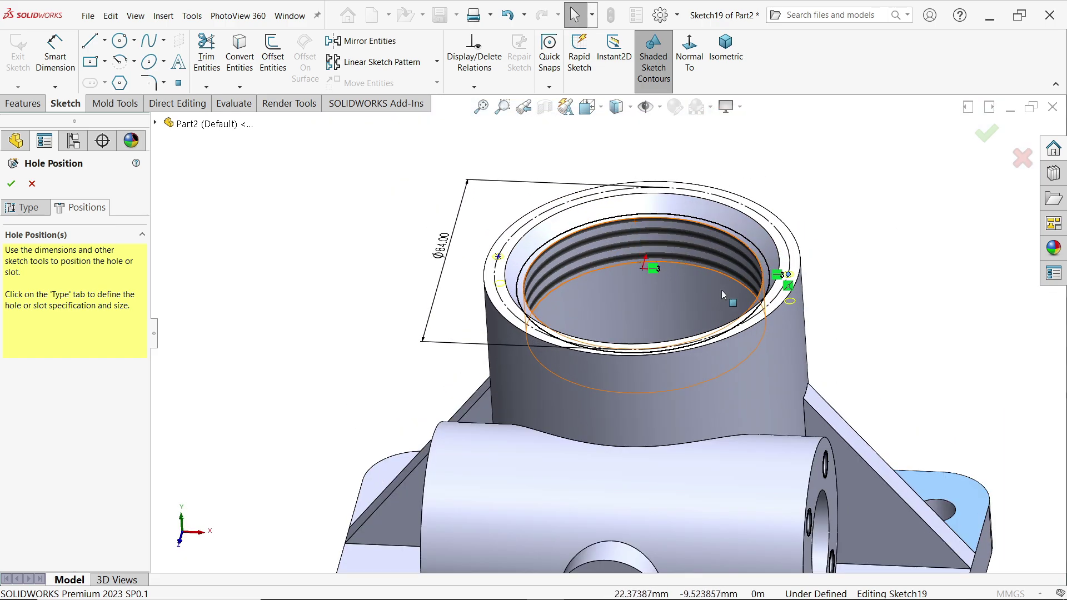
scroll(714, 281, "down", 1)
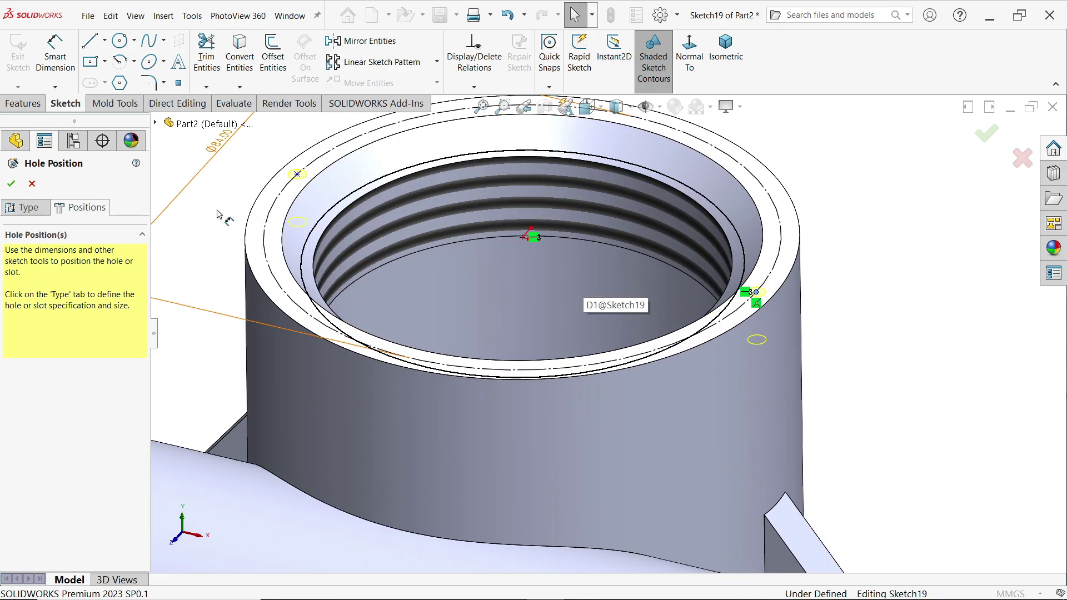
left_click(11, 183)
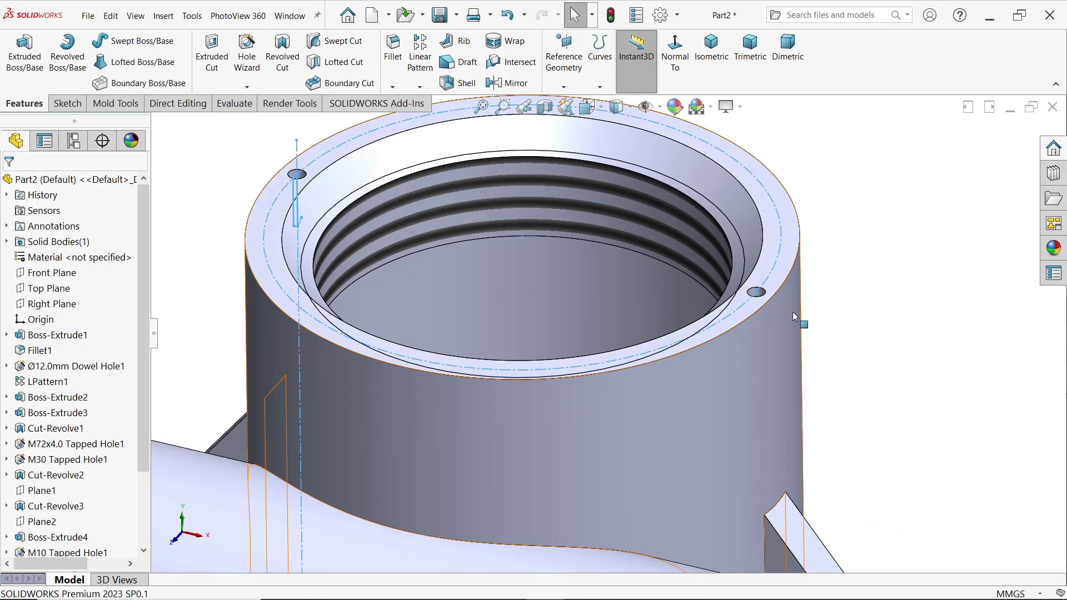
Examine the two rim dowel holes in a temporary section view through the Front Plane, checking their alignment.
scroll(793, 312, "up", 5)
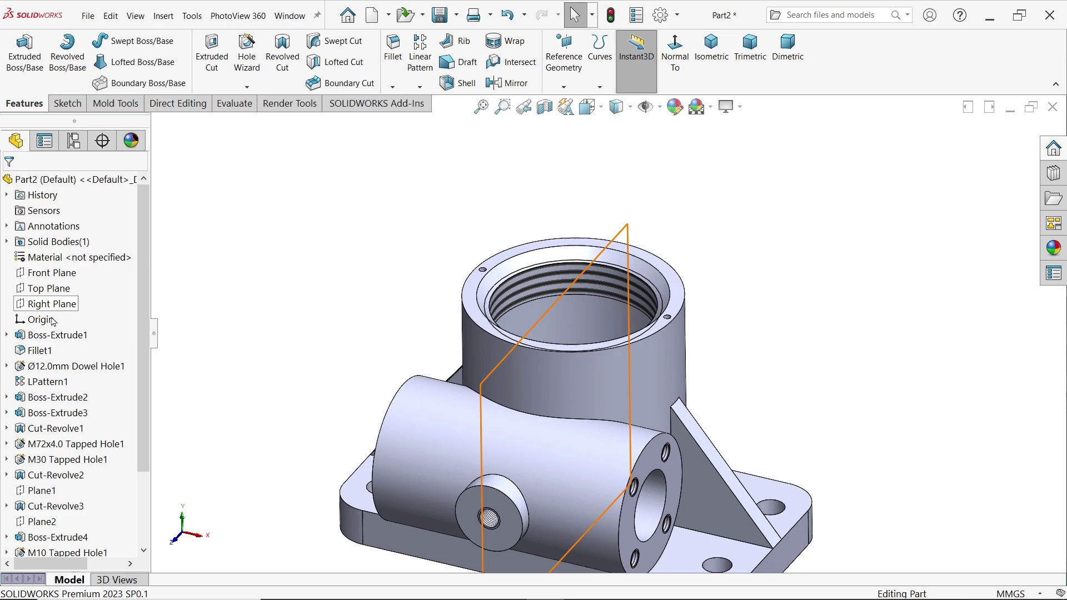
left_click(65, 275)
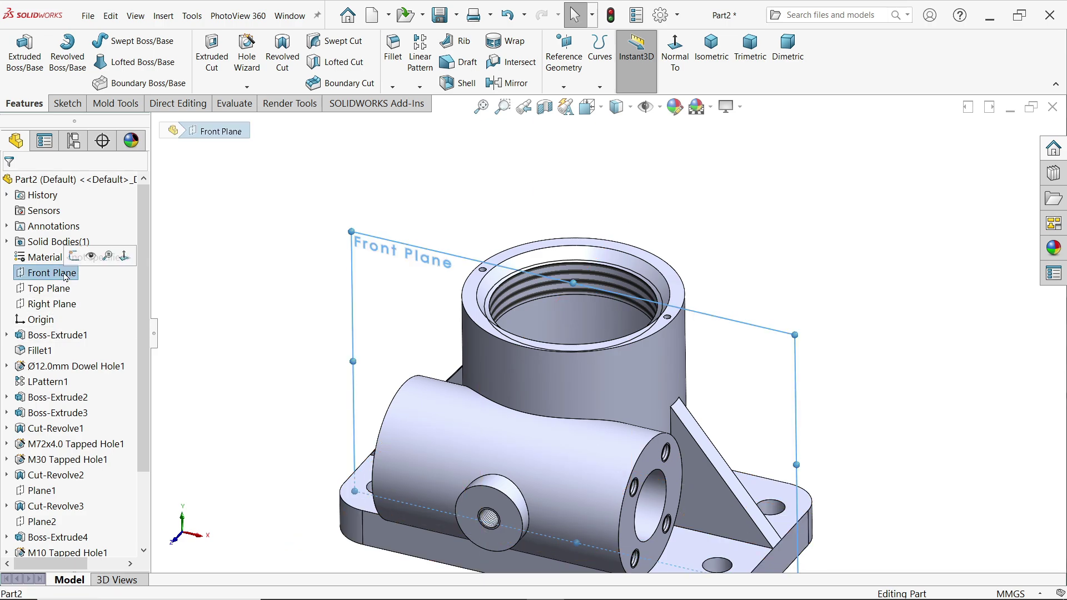
left_click(544, 108)
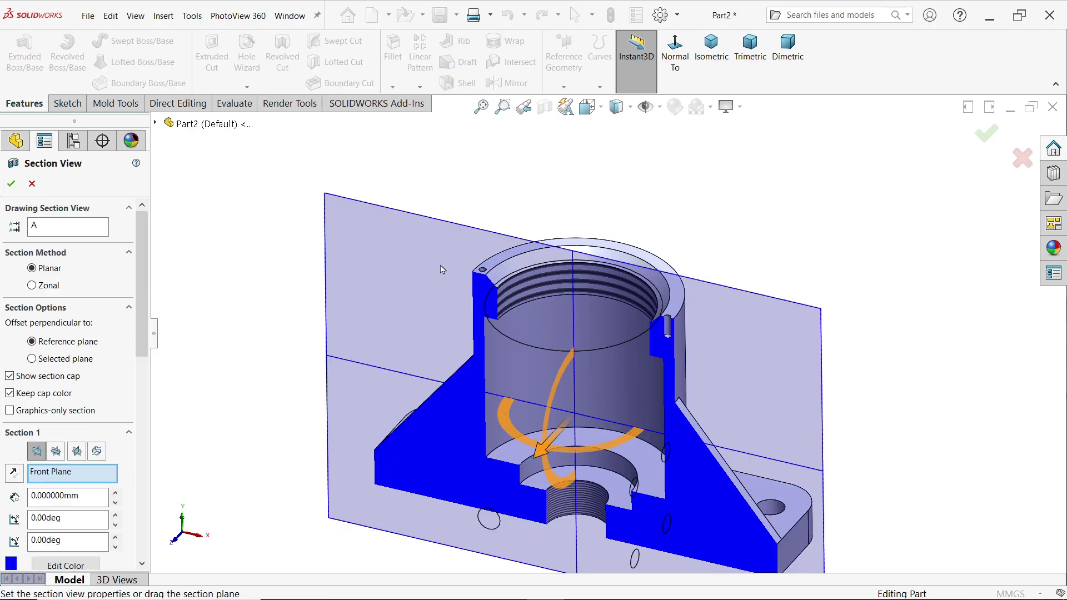
scroll(452, 265, "down", 5)
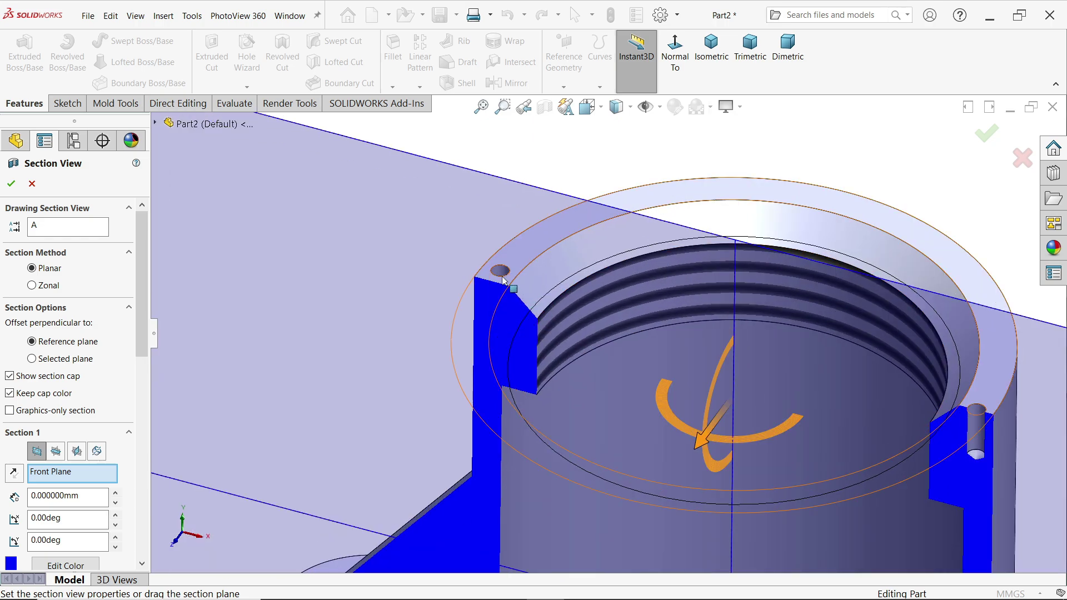
scroll(503, 281, "up", 6)
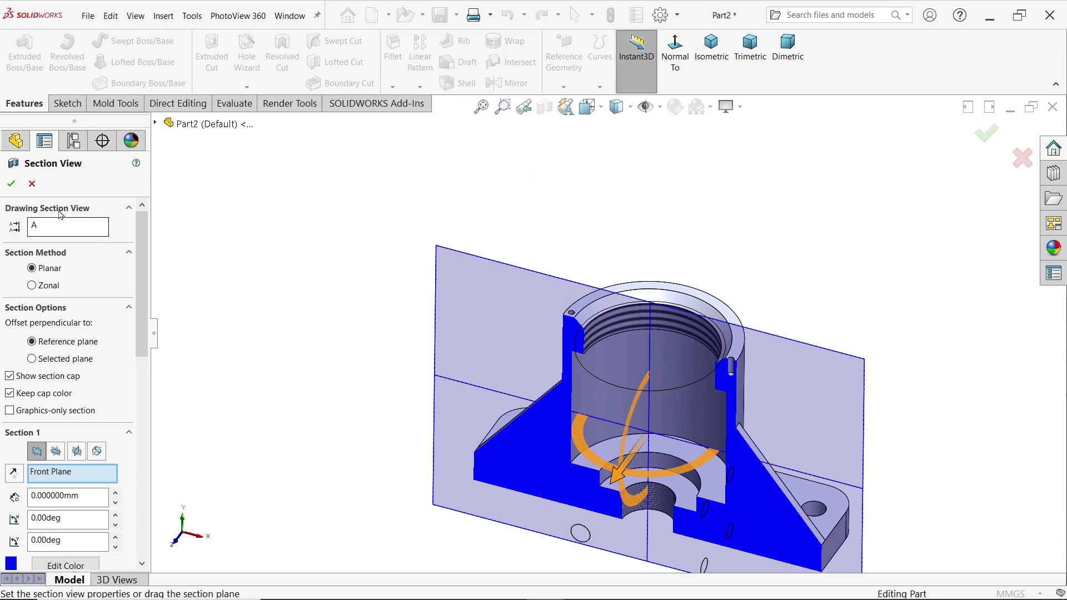
left_click(32, 184)
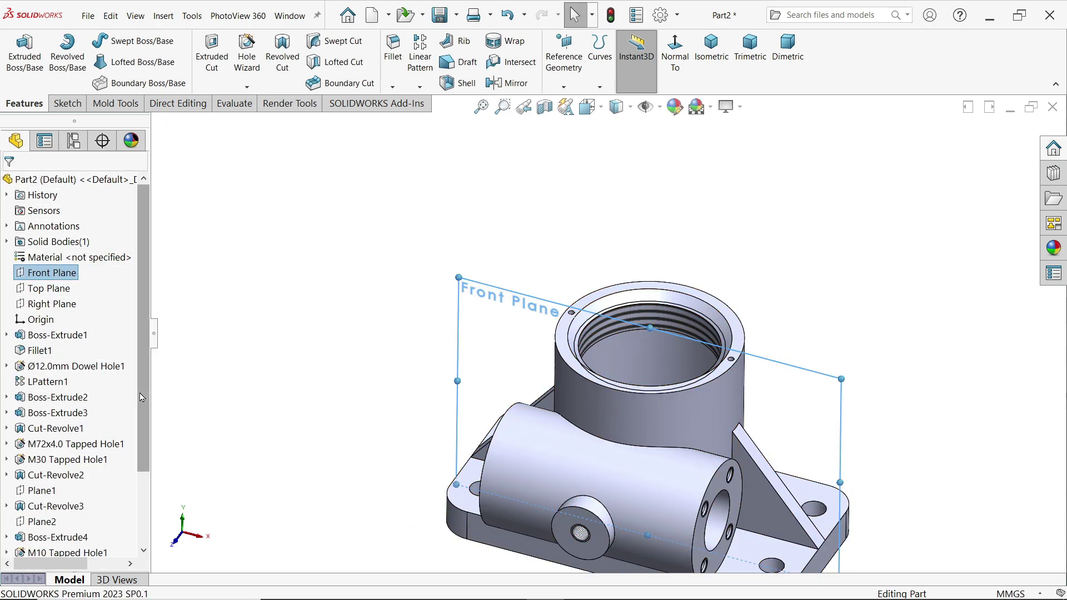
Open the hole positions of the Ø3.0 mm dowel hole feature for editing.
scroll(133, 487, "down", 2)
left_click(7, 537)
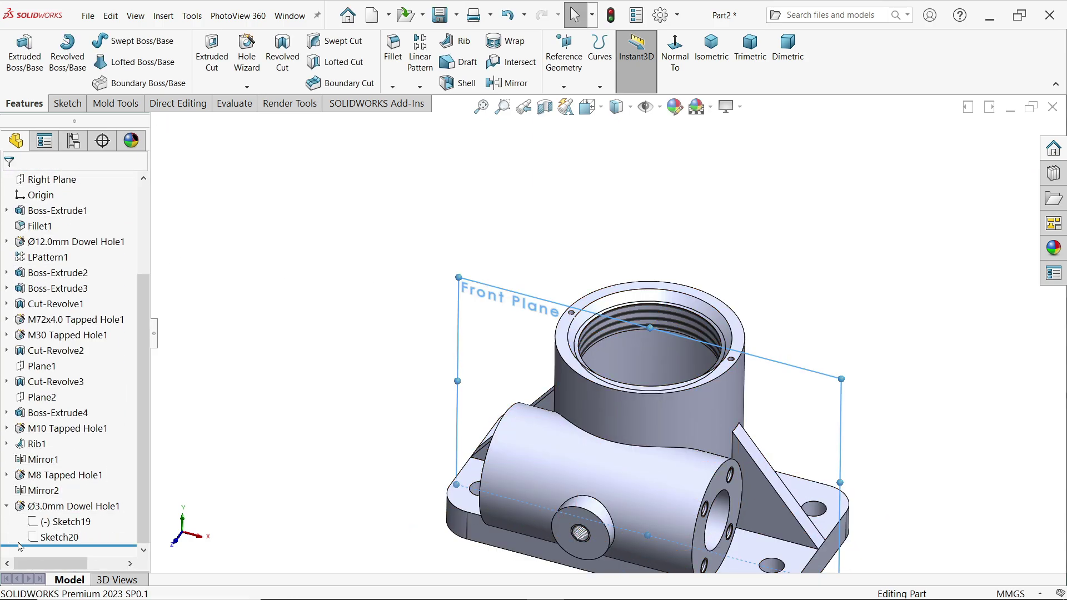
left_click(55, 541)
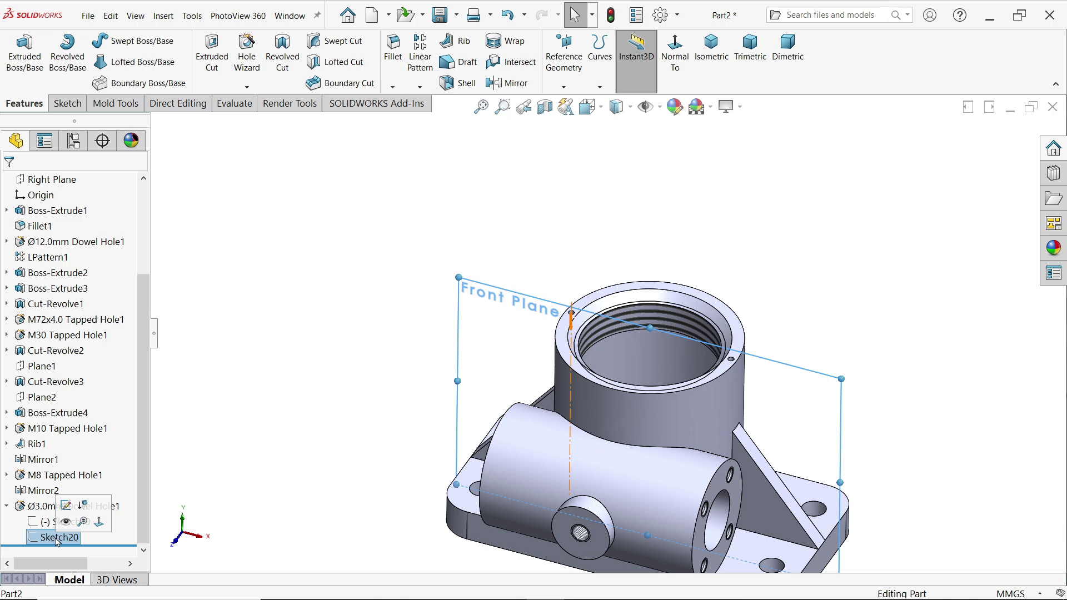
left_click(46, 523)
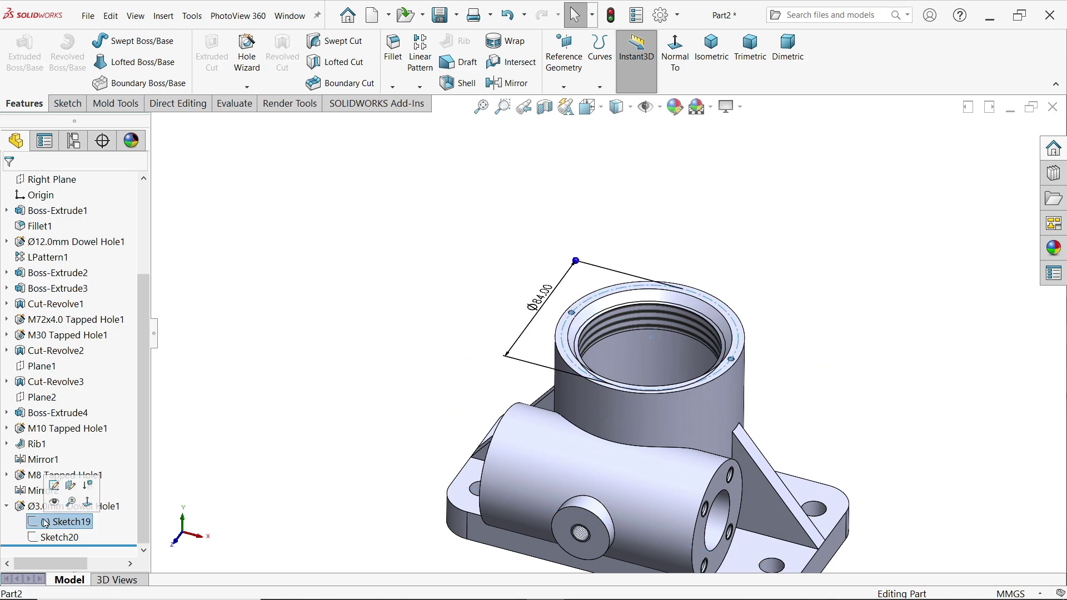
left_click(32, 509)
left_click(37, 477)
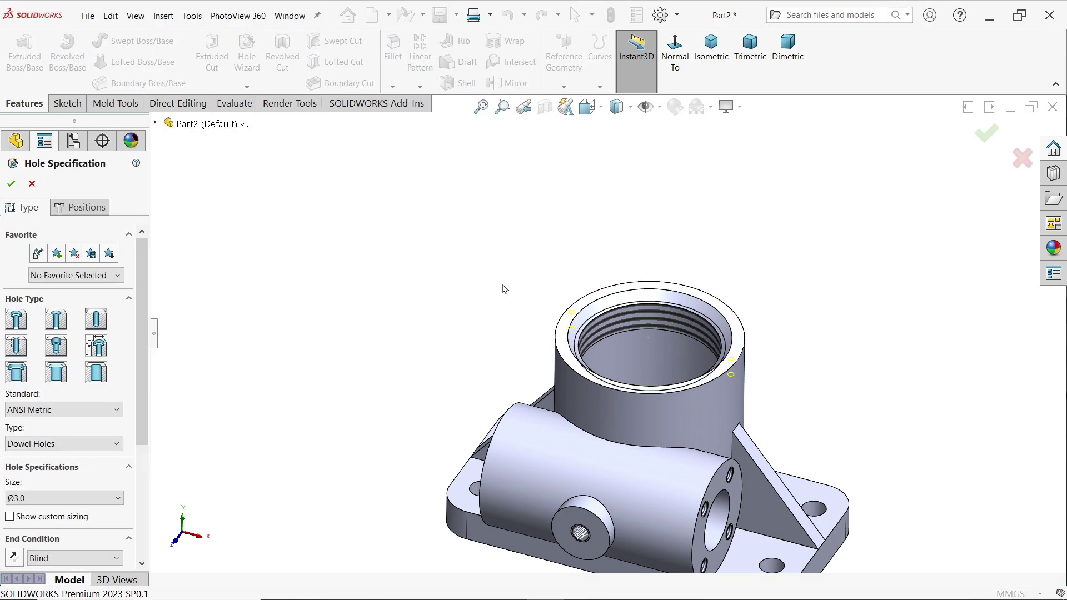
left_click(84, 207)
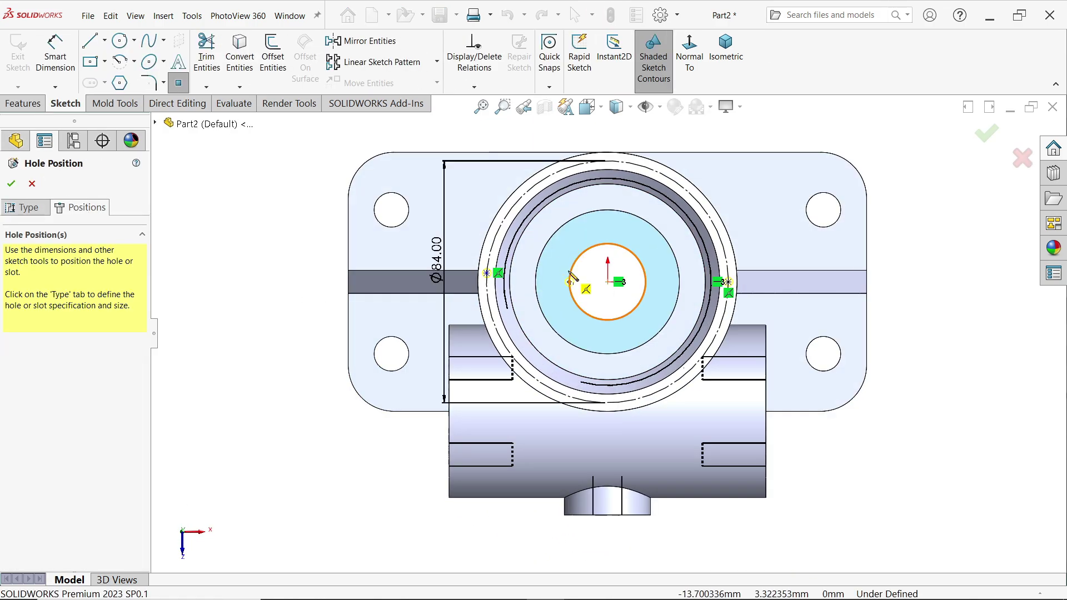
key("Escape")
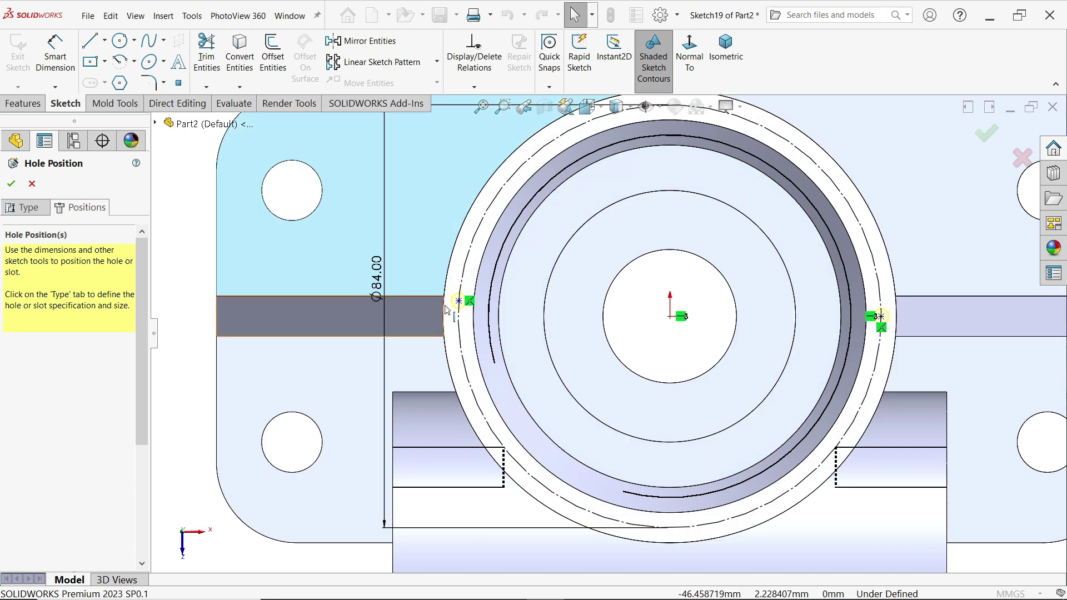
Delete the misaligned dowel hole point on the -X side of the 84 mm construction circle.
scroll(410, 300, "down", 2)
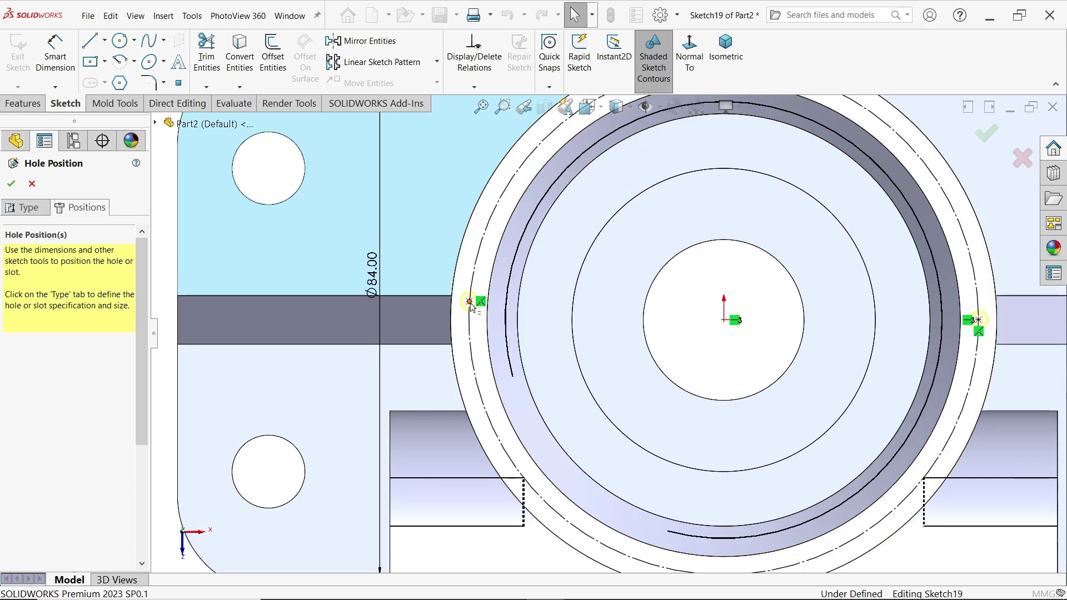
left_click(470, 302)
key("Delete")
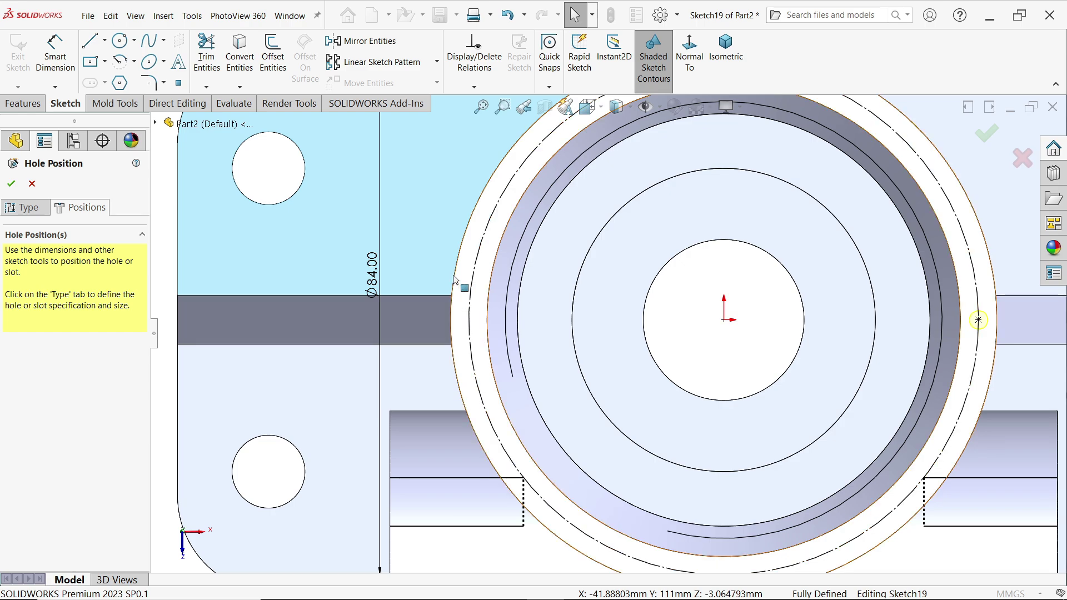
Place a new hole point on the construction circle's -X side, level with the origin, and finish the hole edit.
left_click(178, 84)
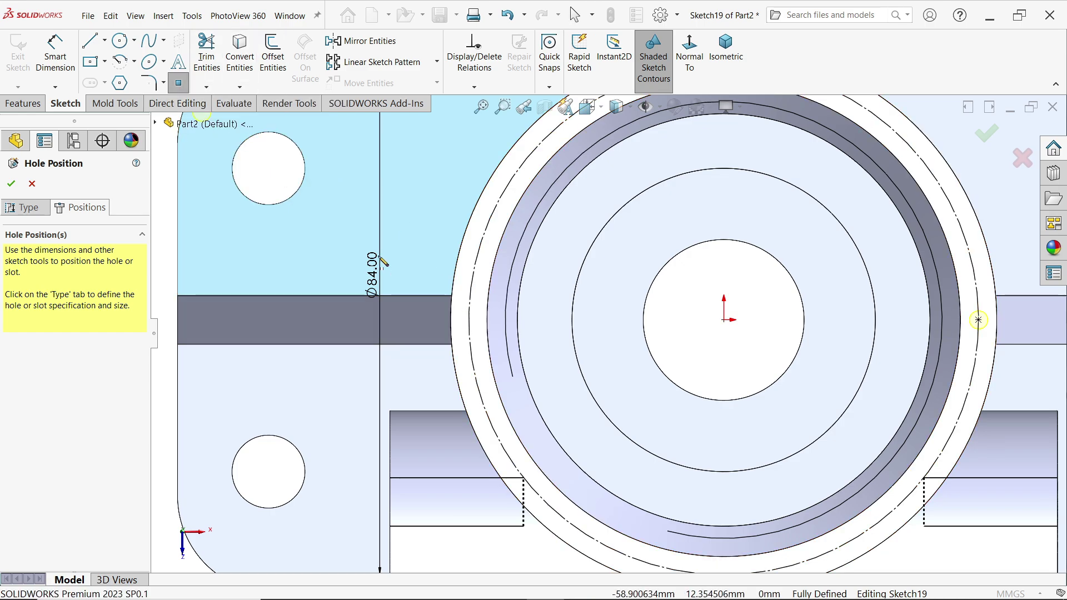
left_click(470, 320)
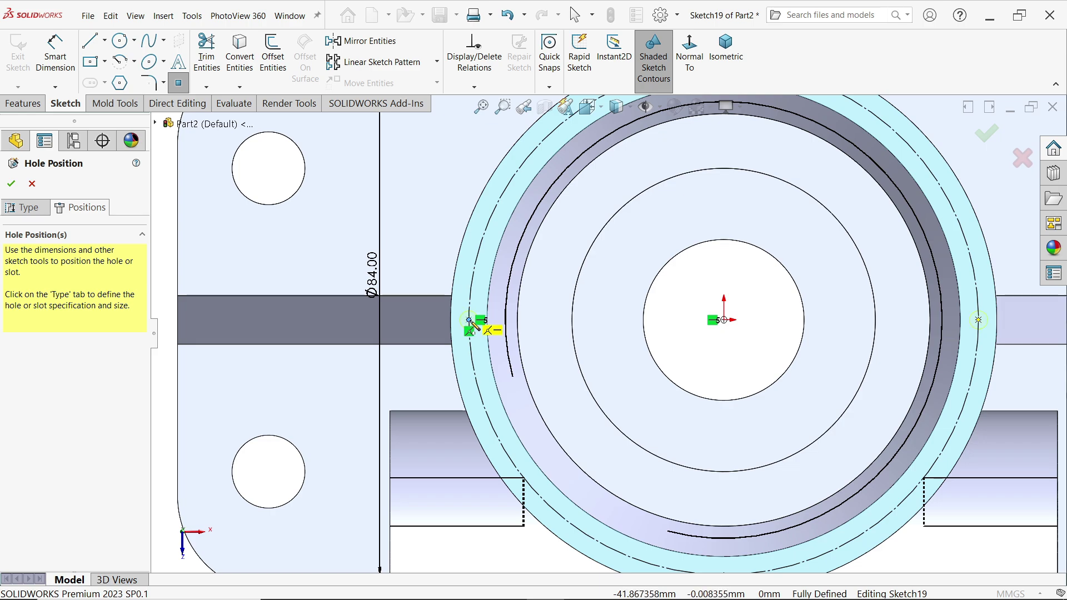
key("Escape")
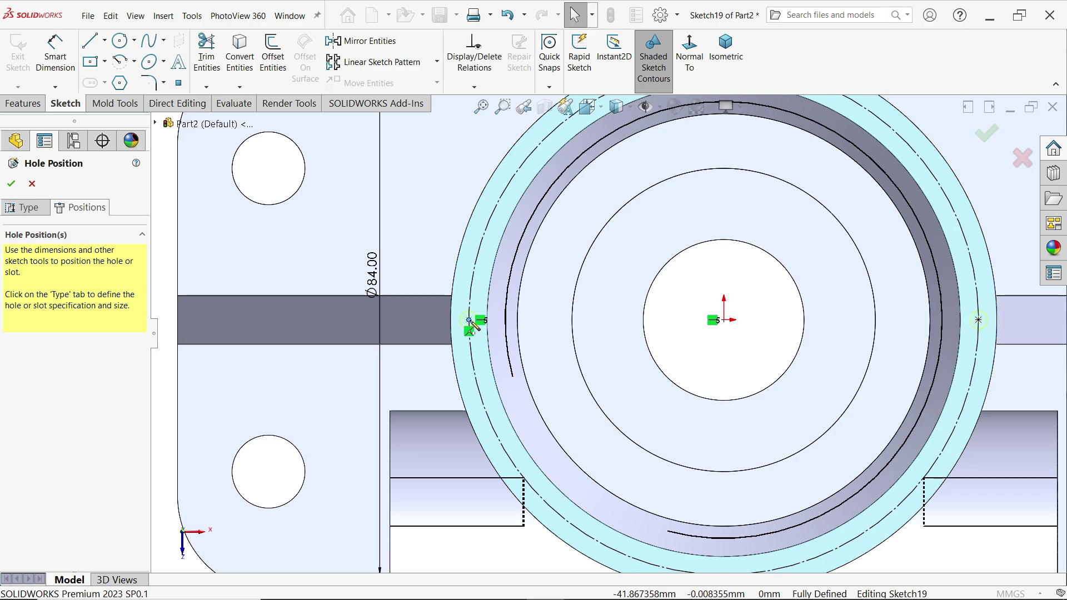
left_click(985, 140)
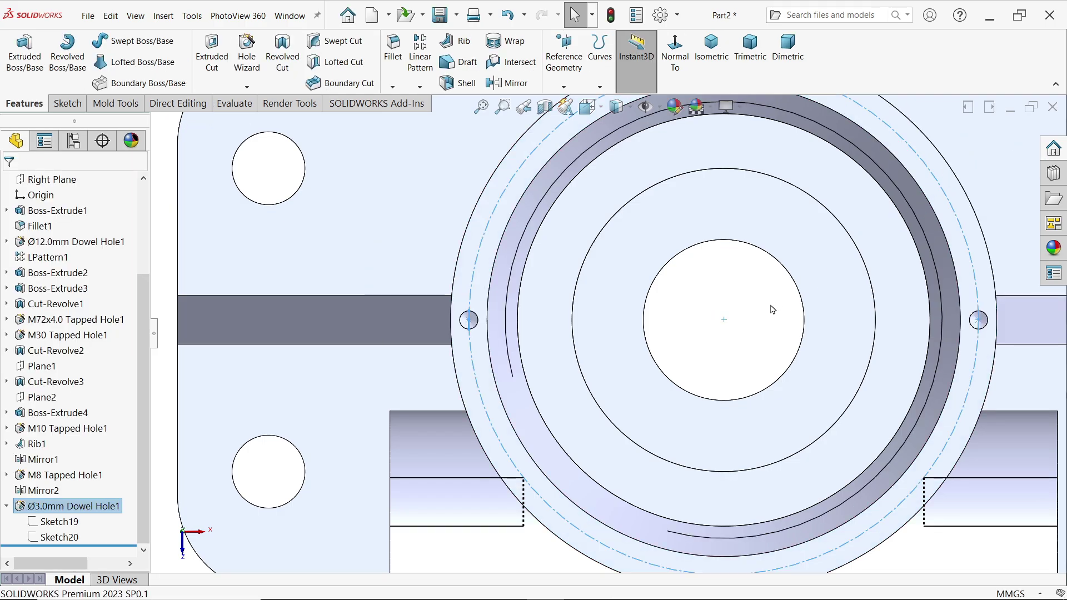
Inspect both Ø3 dowel holes in an isometric section view through the Front Plane, and restore the full model view.
left_click(724, 69)
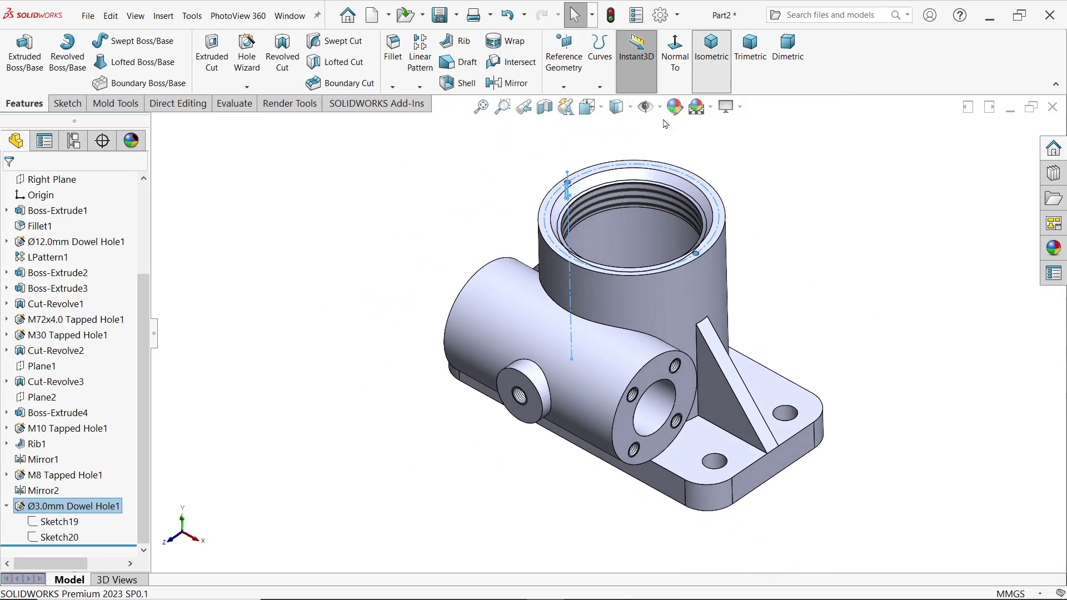
left_click(546, 107)
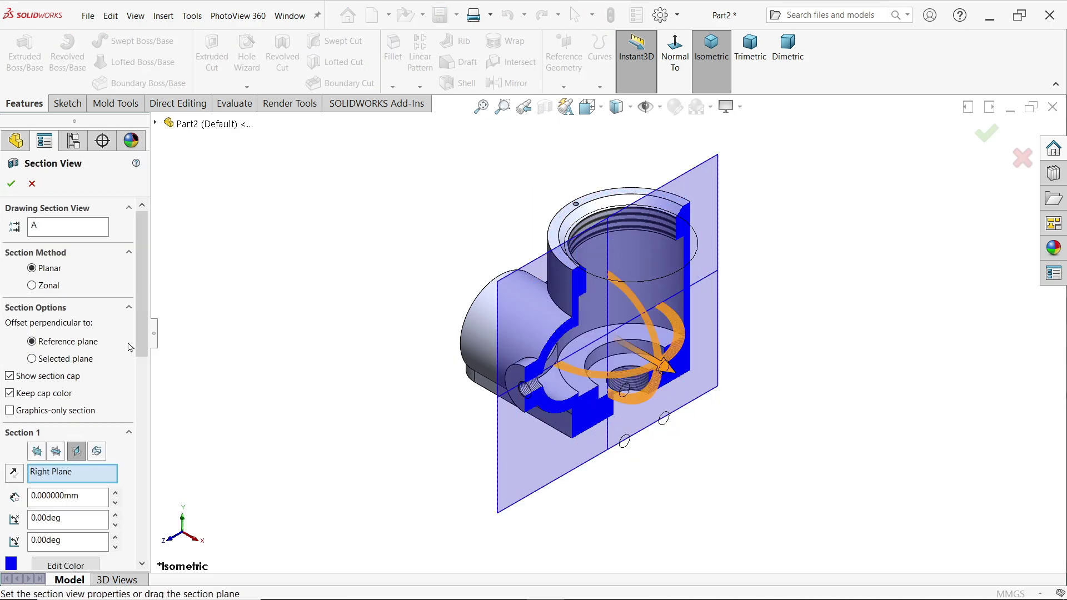
left_click(37, 452)
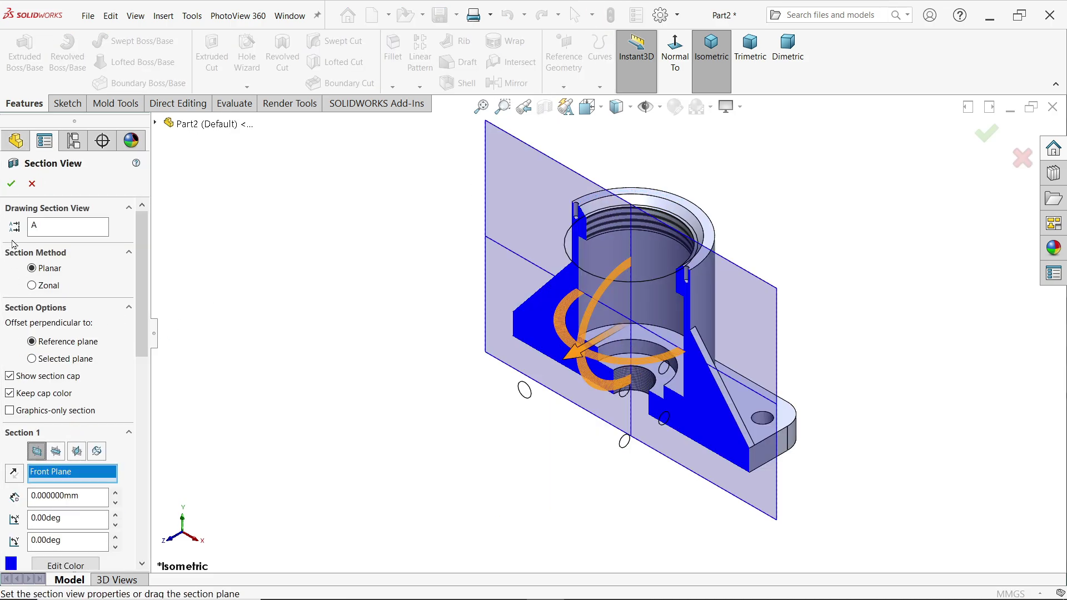
left_click(11, 184)
scroll(666, 269, "down", 10)
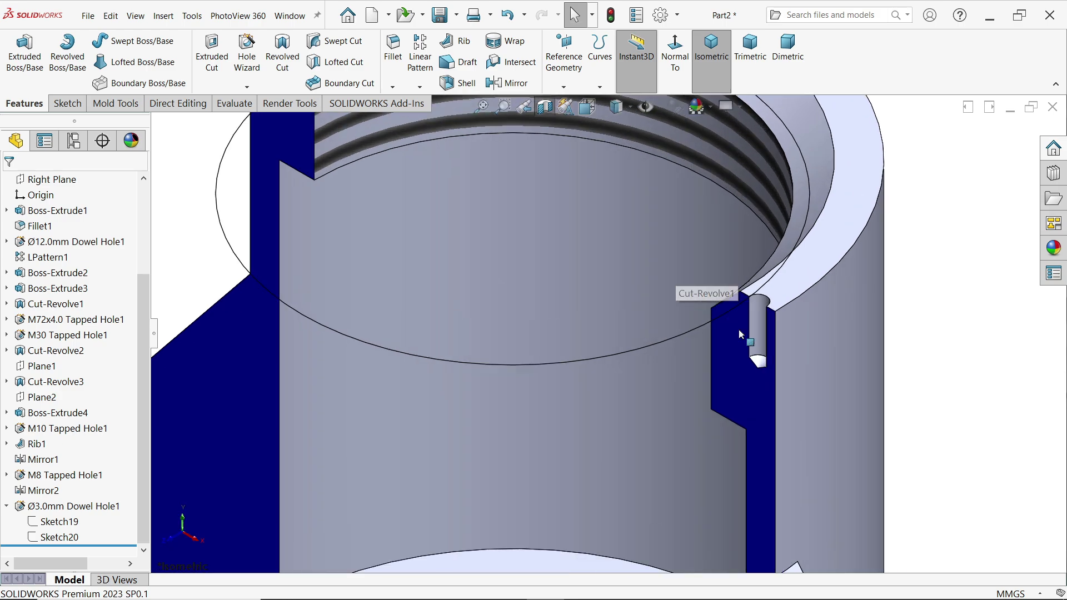
scroll(766, 263, "up", 5)
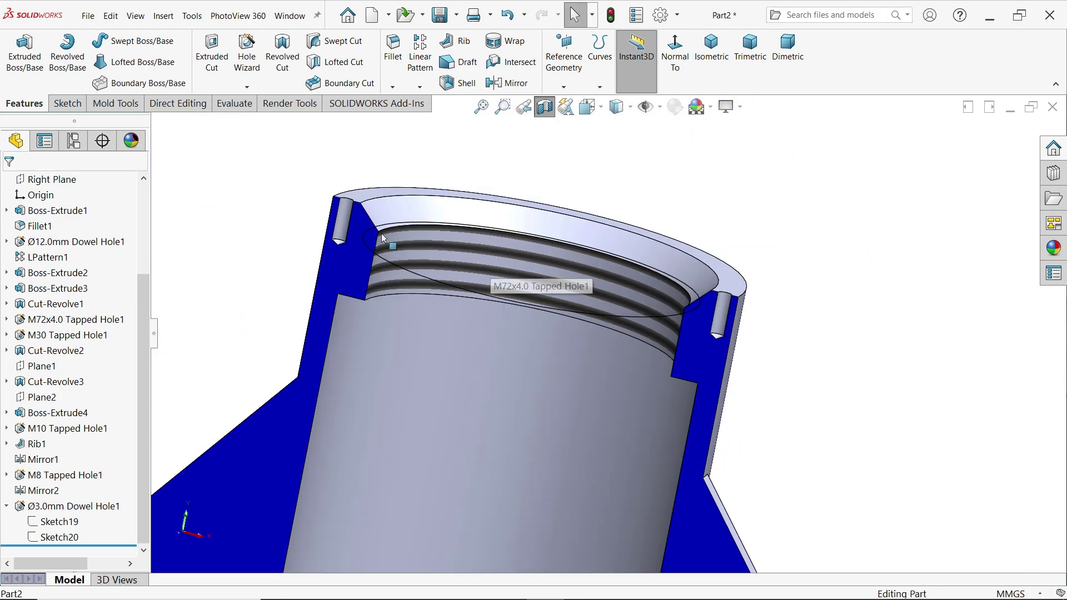
scroll(376, 227, "down", 5)
scroll(376, 227, "up", 5)
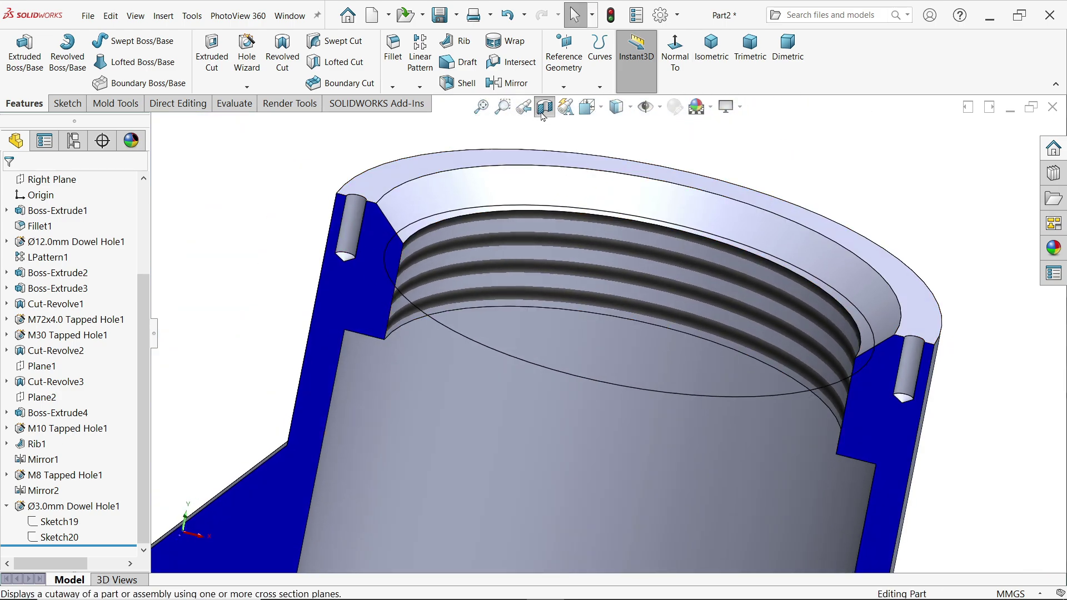
left_click(545, 106)
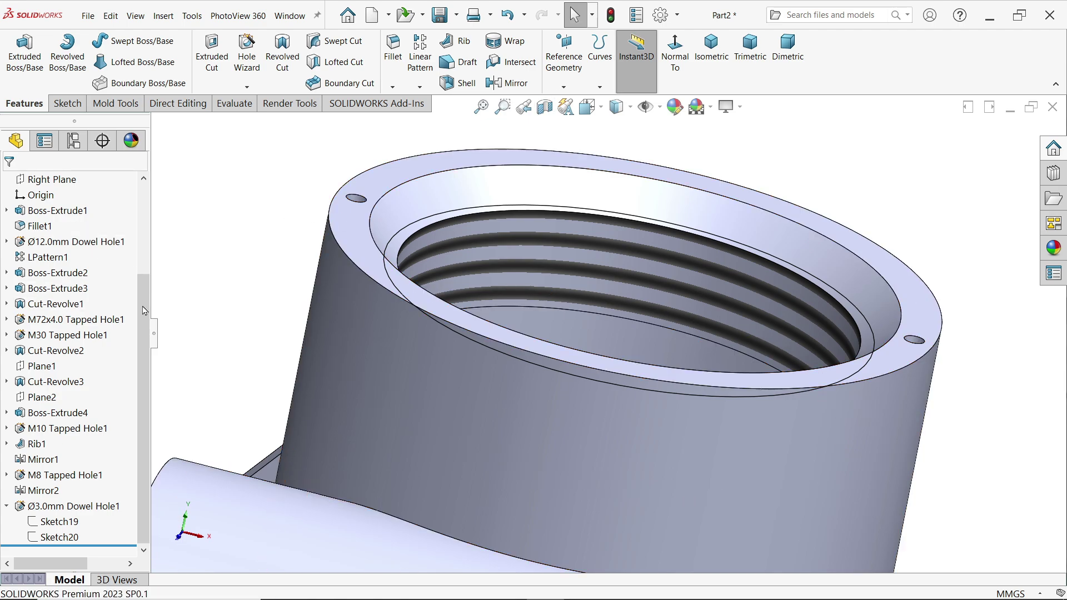
Sketch a 6 mm diameter circle on the Front Plane, centred on the vertical cylinder's -X outer edge below the rim.
left_click_drag(144, 310, 143, 220)
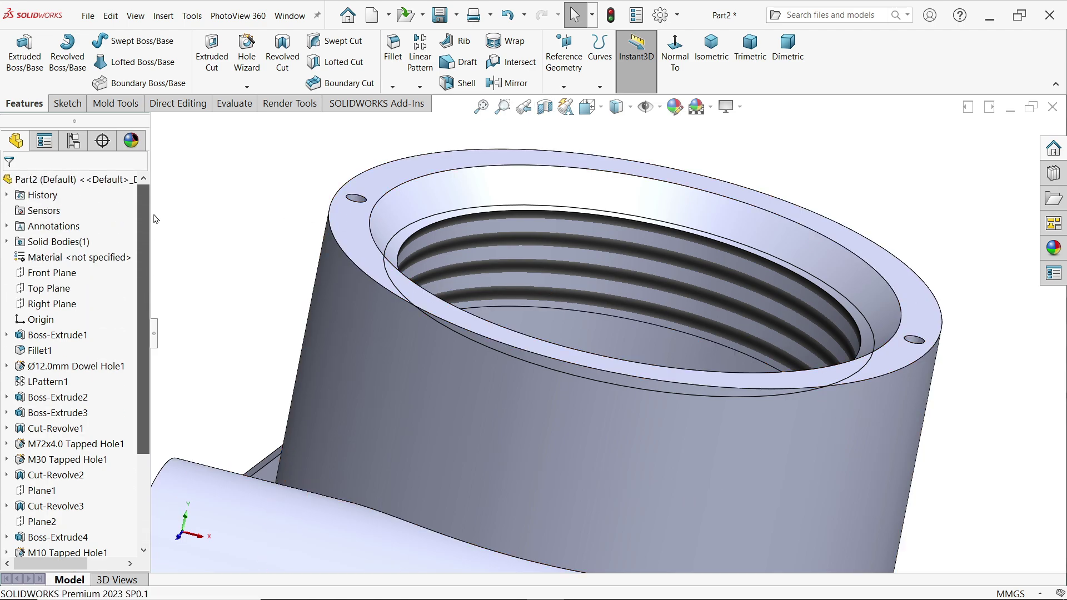
left_click(69, 273)
left_click(75, 255)
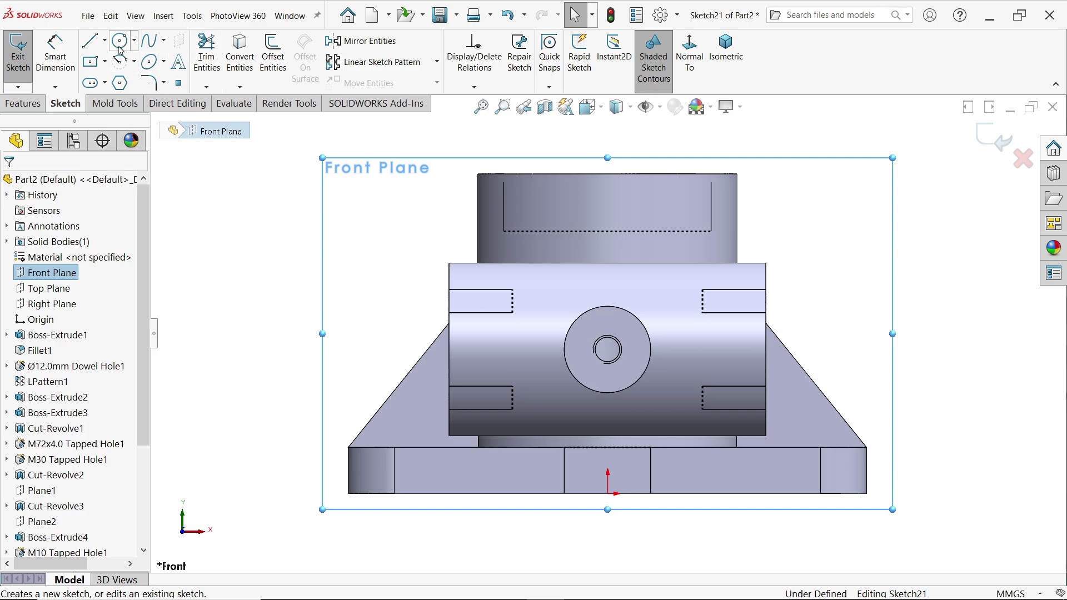
left_click(122, 49)
scroll(479, 233, "down", 5)
scroll(561, 234, "down", 2)
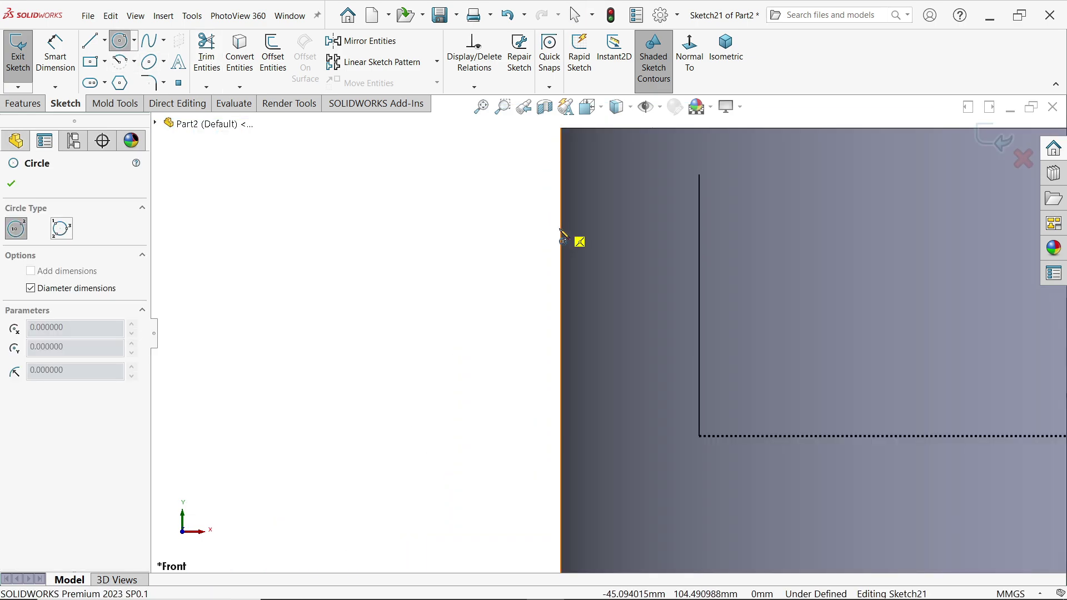
left_click(561, 227)
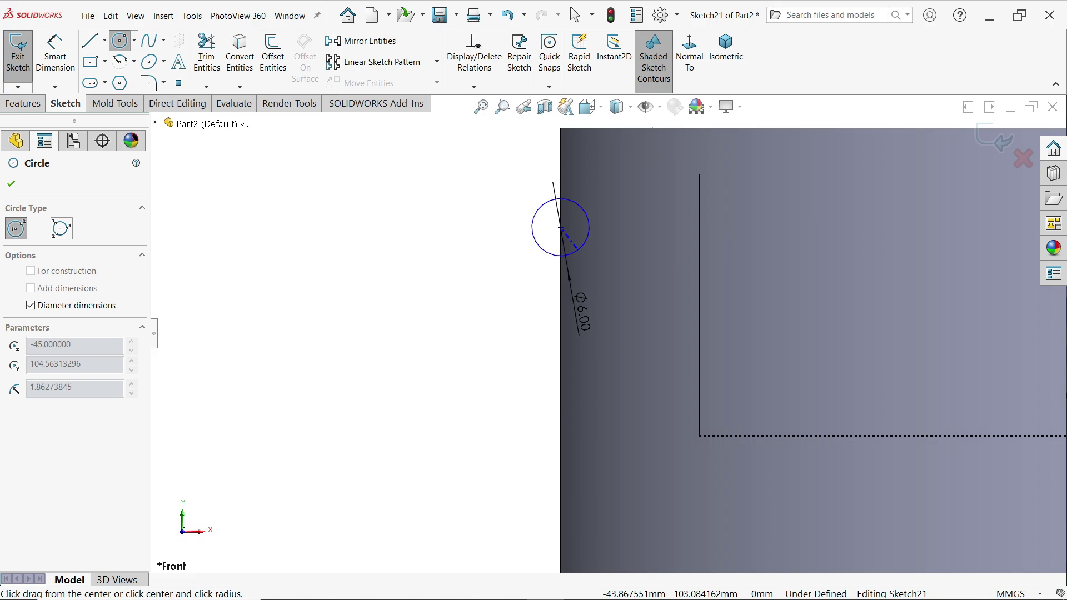
left_click(583, 322)
Dimension the circle's centre 12 mm below the vertical cylinder's top edge.
left_click(55, 56)
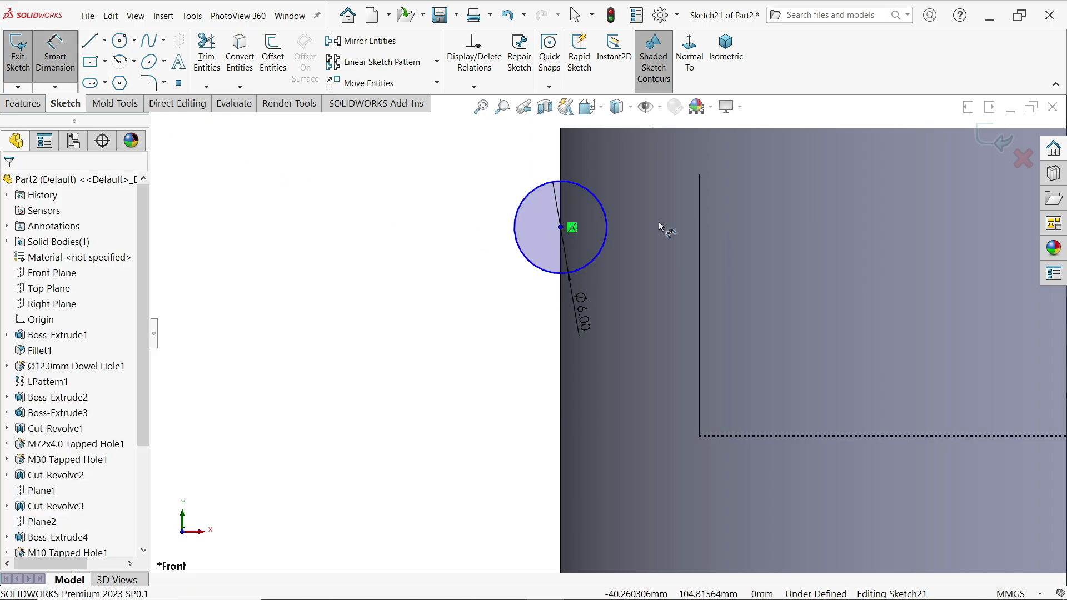
left_click(615, 132)
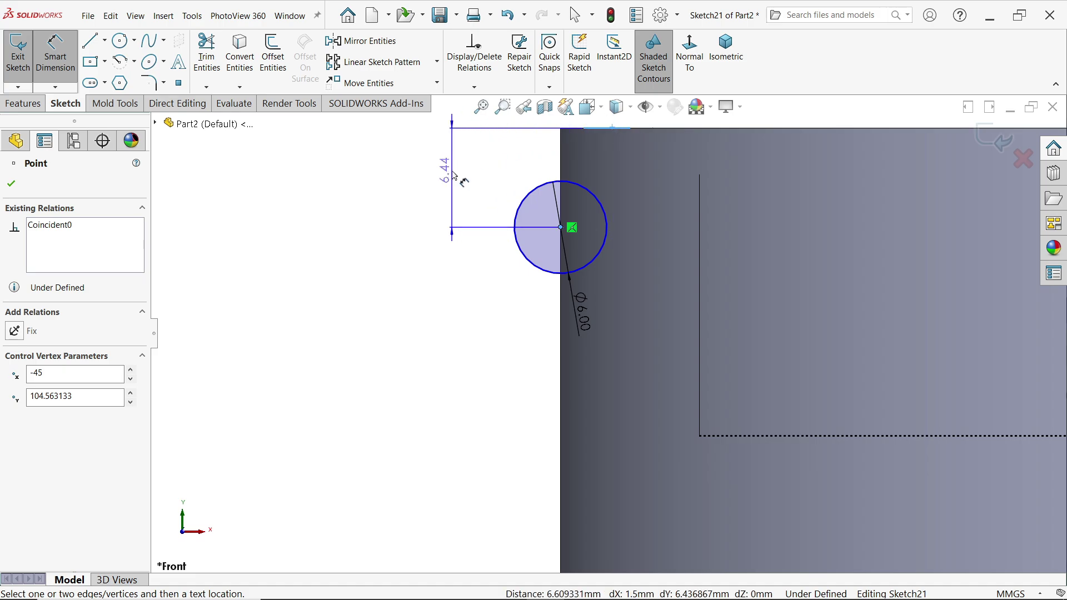
left_click(485, 189)
type("12")
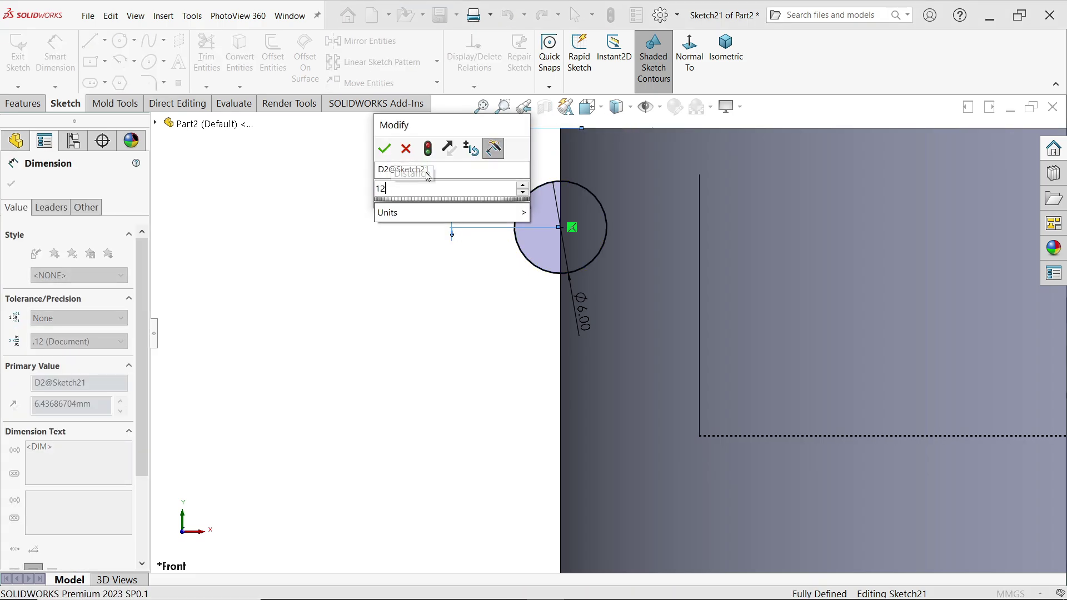
left_click(384, 149)
Draw a construction line about 15 mm long upward from the midpoint of the vertical cylinder's top edge.
scroll(607, 333, "up", 3)
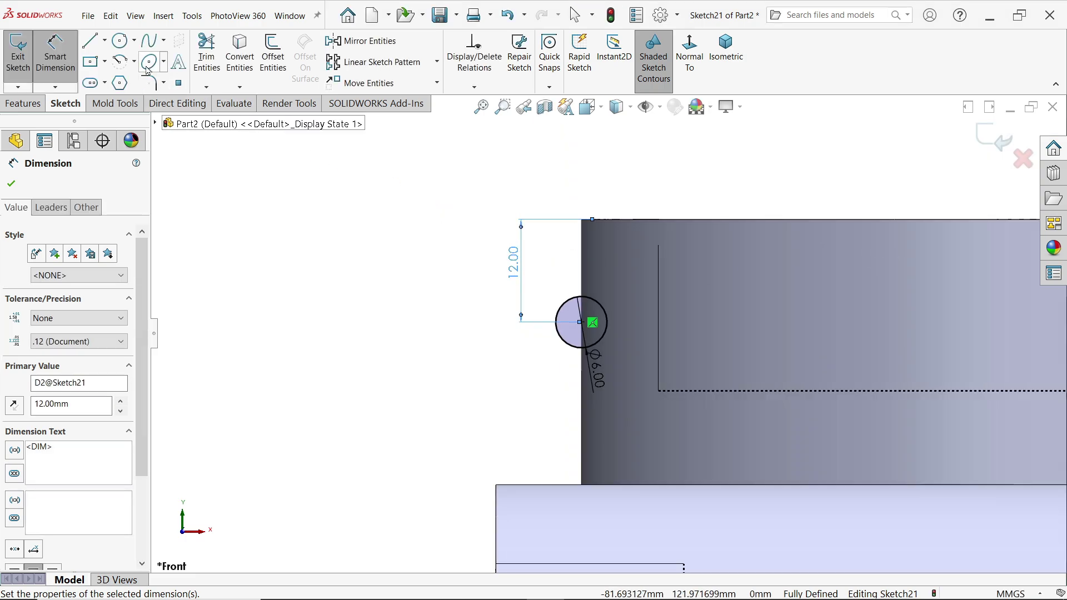
left_click(105, 41)
left_click(111, 74)
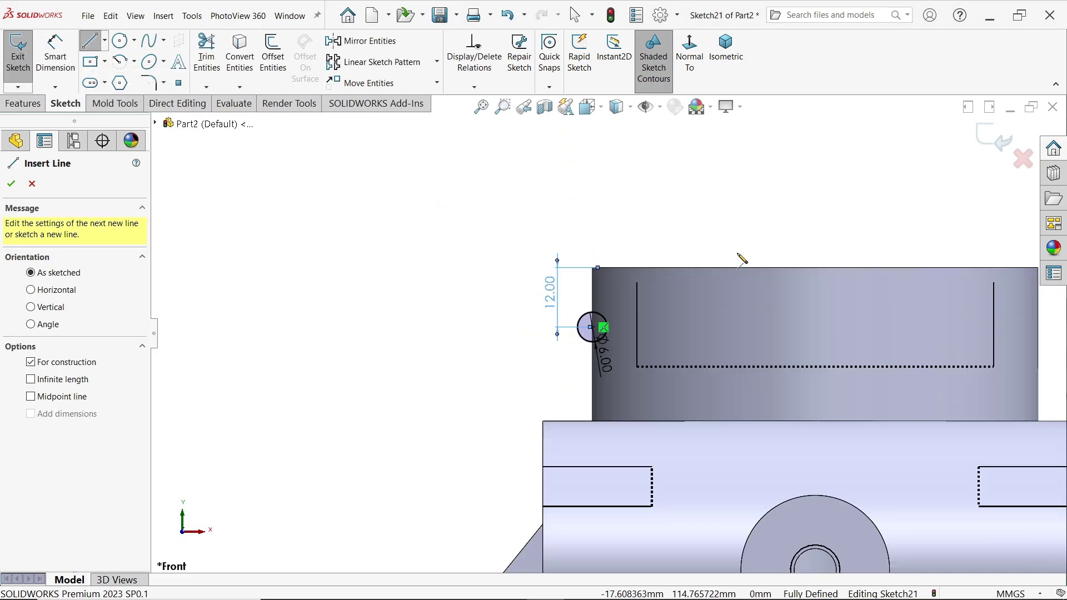
scroll(617, 341, "up", 2)
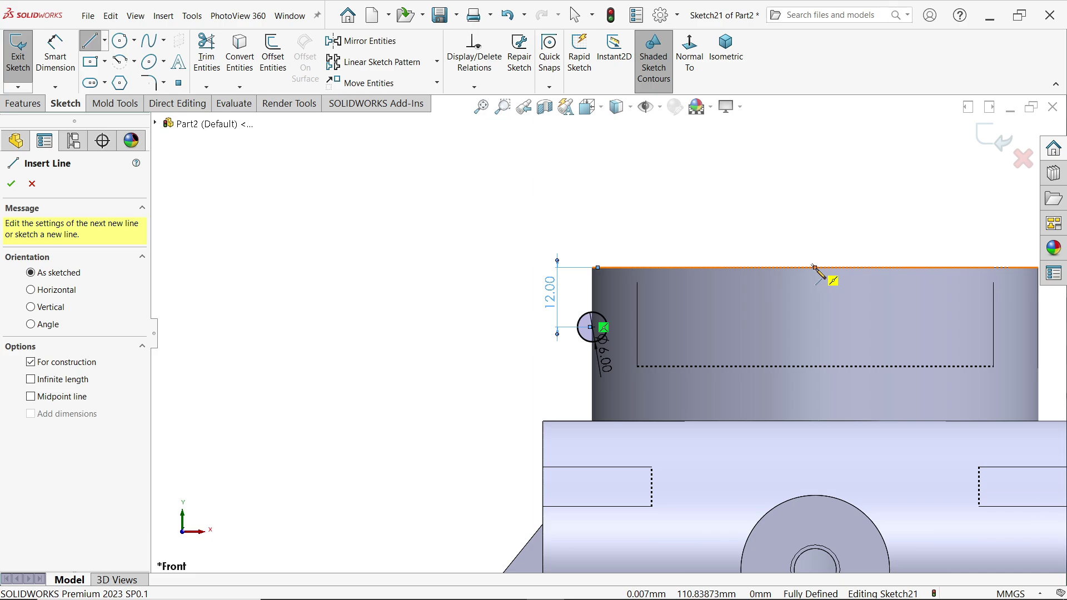
left_click(815, 268)
left_click(812, 190)
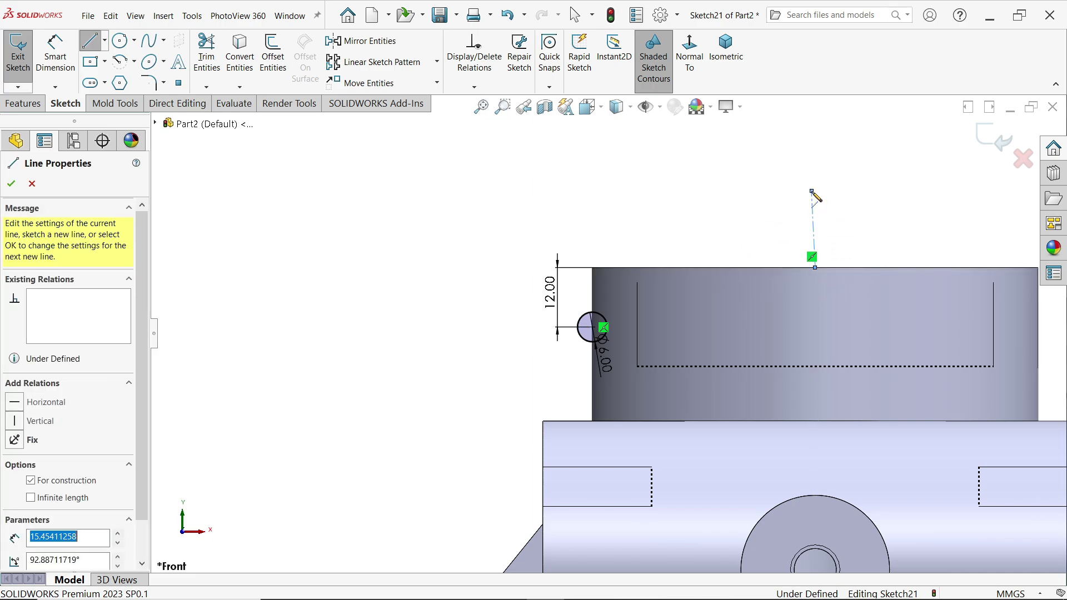
Make the construction line above the cylinder vertical and finish the sketch.
right_click(851, 195)
left_click(882, 200)
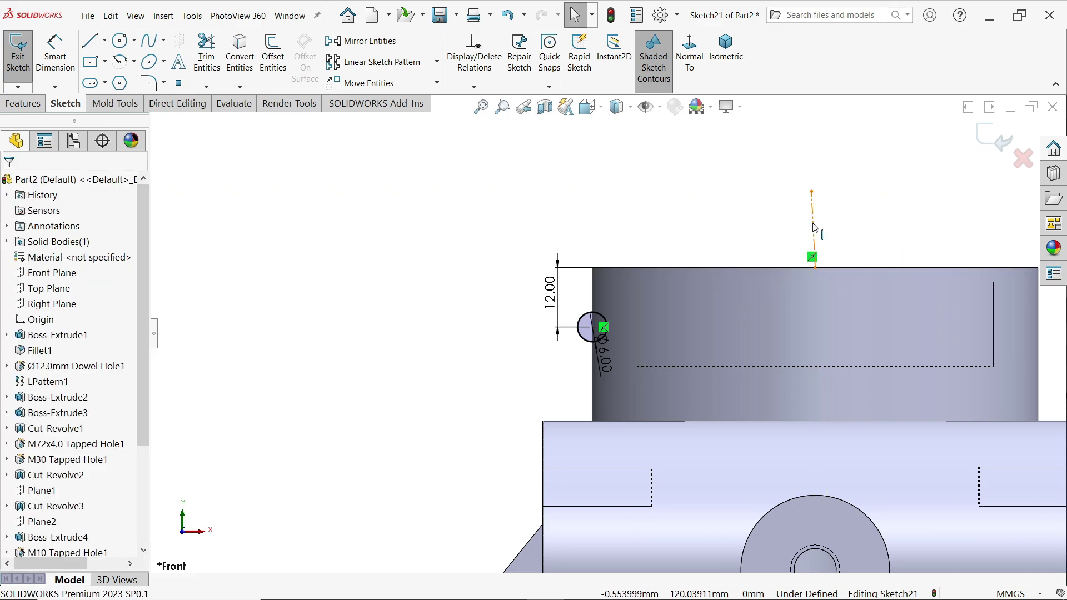
left_click(862, 174)
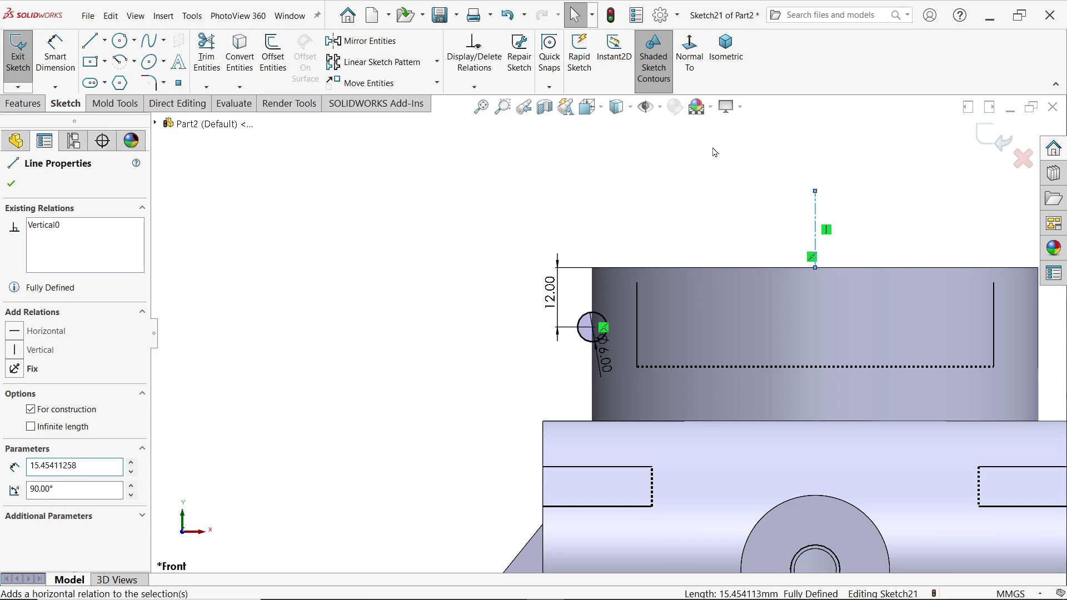
left_click(893, 136)
left_click(995, 138)
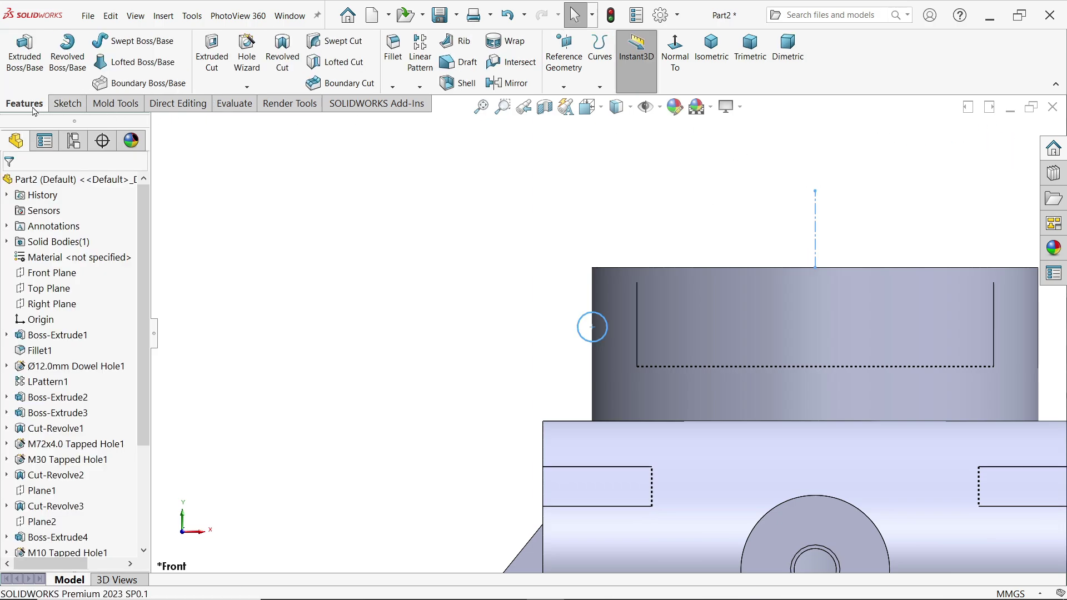
Cut a groove around the vertical cylinder by revolving the 6 mm circle 360° about the vertical construction line.
left_click(282, 61)
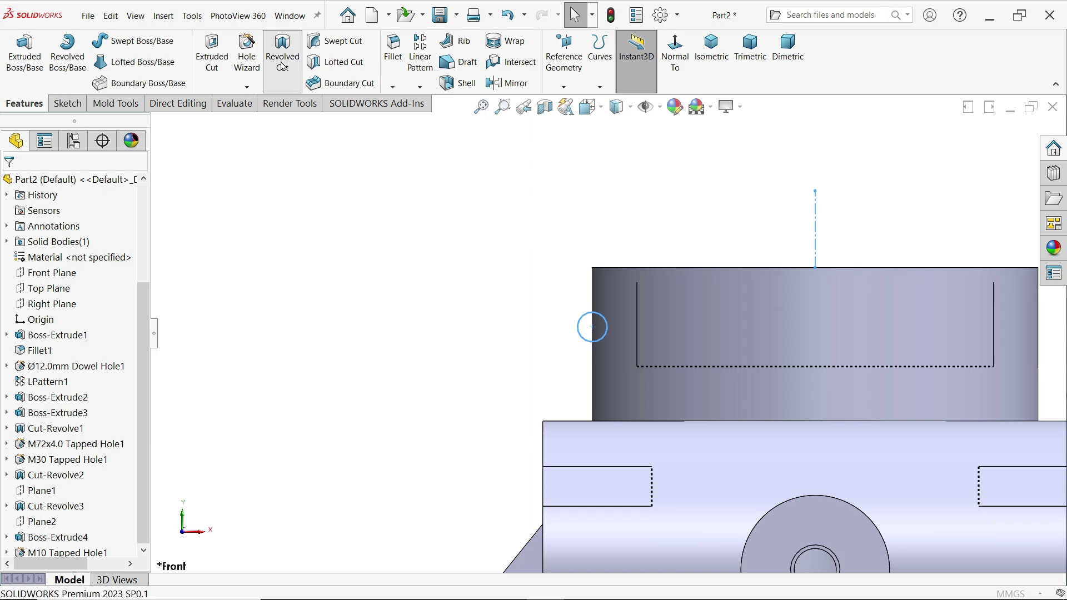
left_click(62, 232)
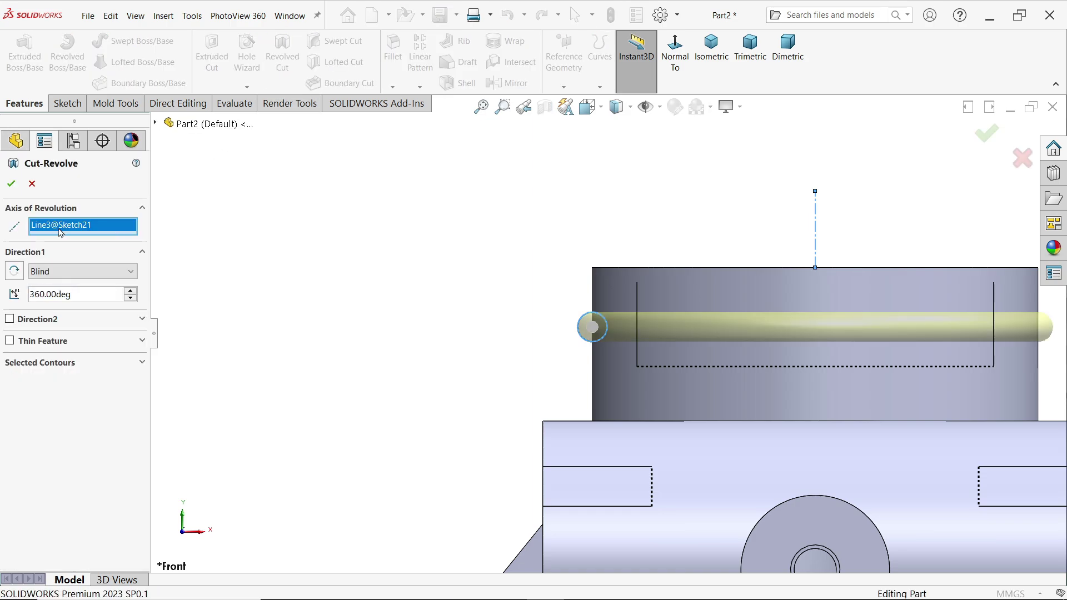
middle_click_drag(808, 226, 884, 246)
scroll(884, 246, "down", 3)
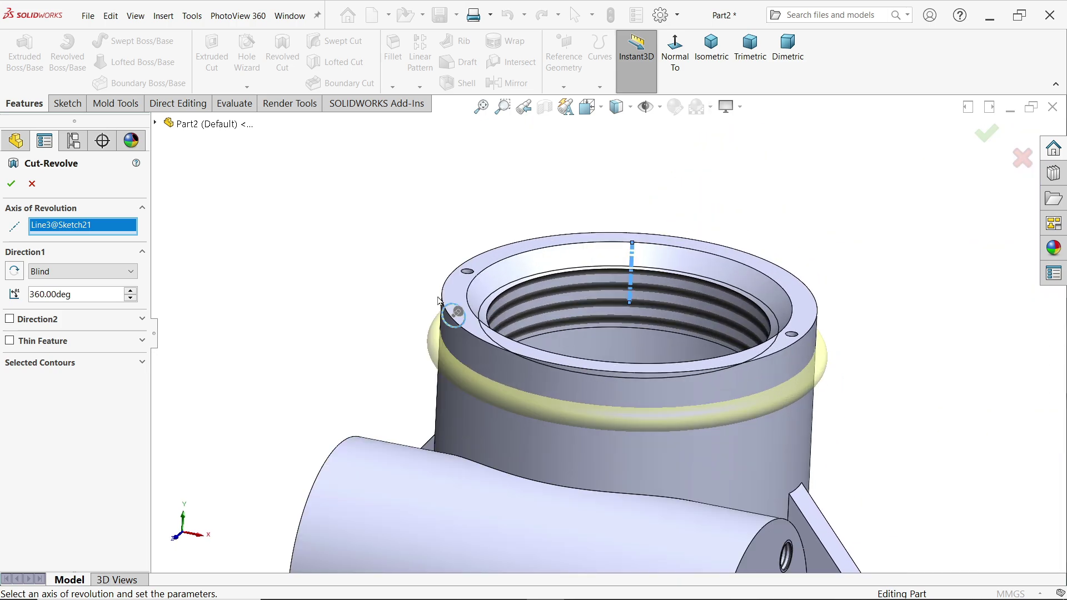
left_click(51, 294)
left_click(12, 184)
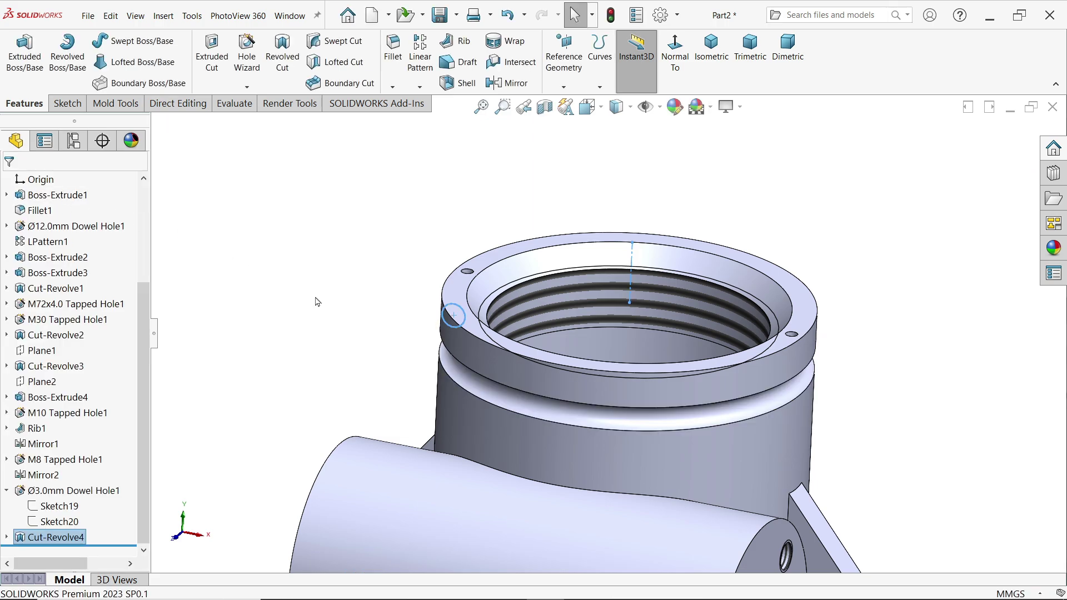
middle_click_drag(330, 309, 325, 330)
left_click(712, 50)
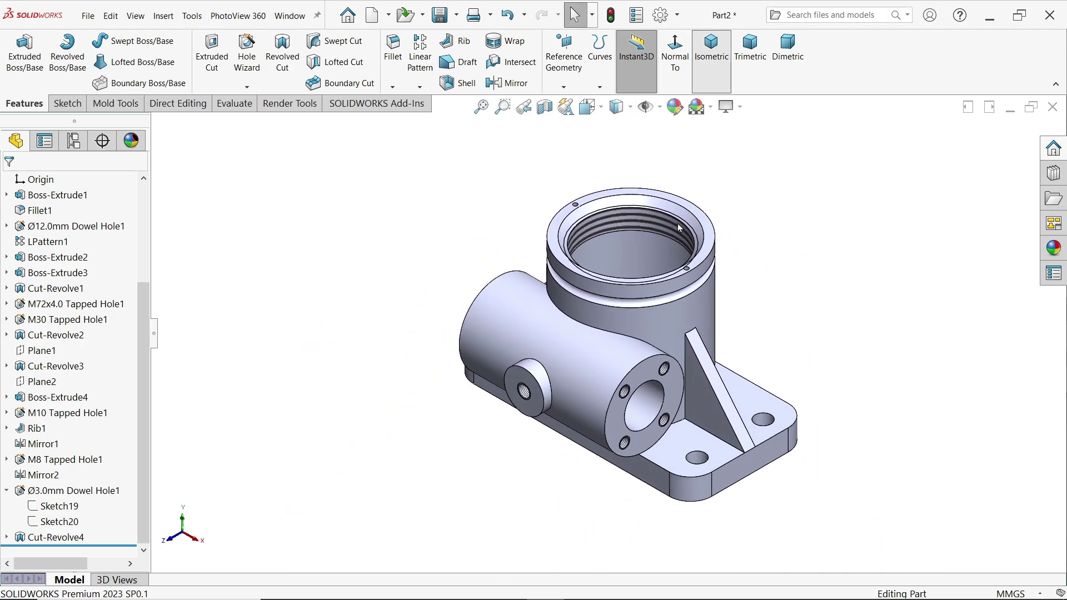
scroll(651, 367, "down", 2)
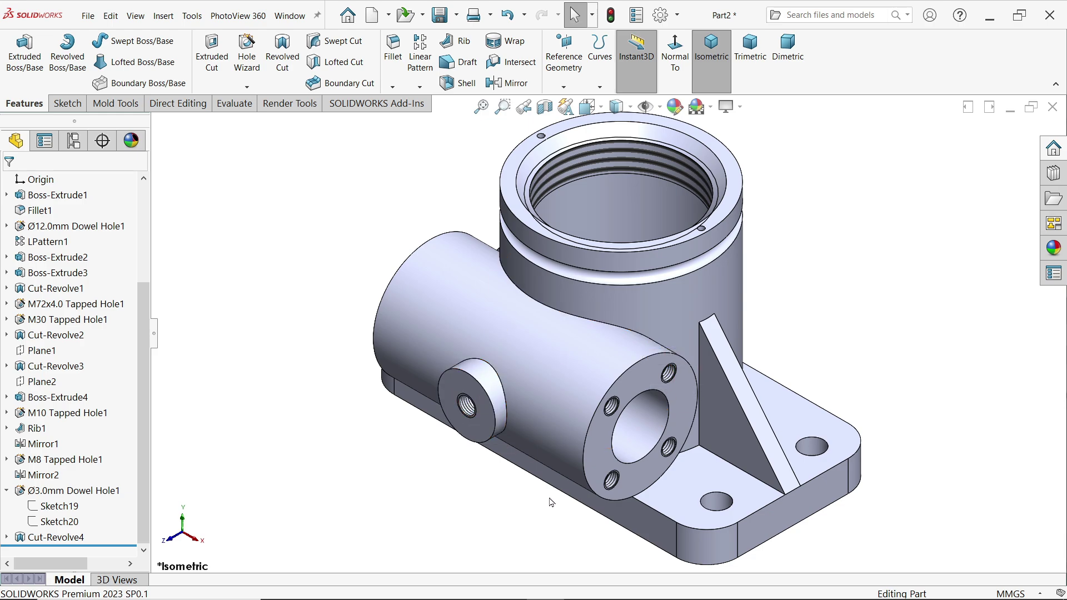
Switch to the Exercise 198 drawing, examine the R2 fillet locations in the section, front and top views, and return to SOLIDWORKS.
key("alt+Tab")
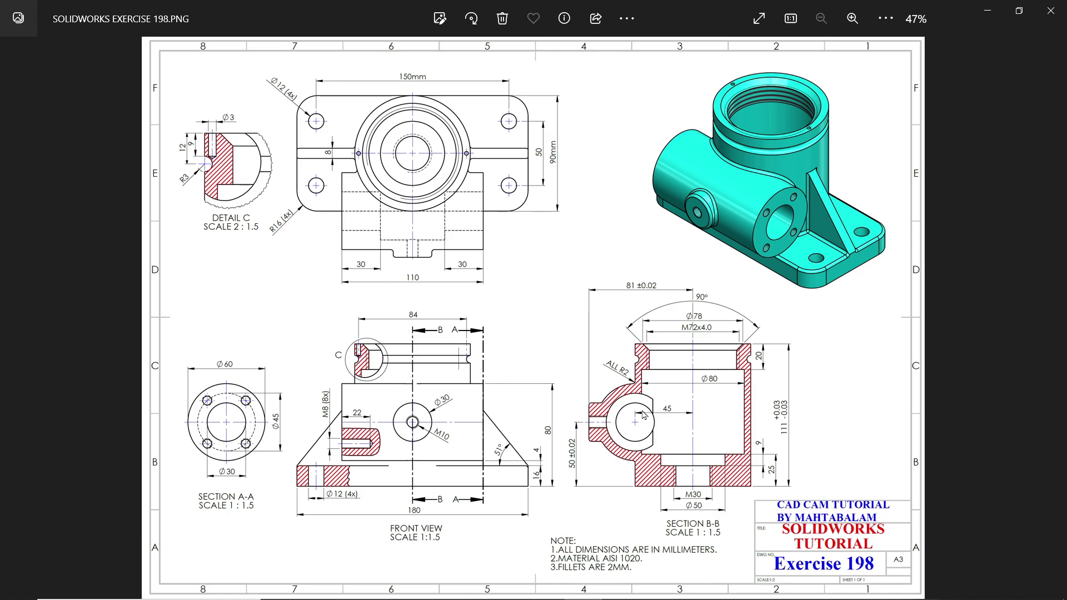
scroll(653, 378, "up", 3)
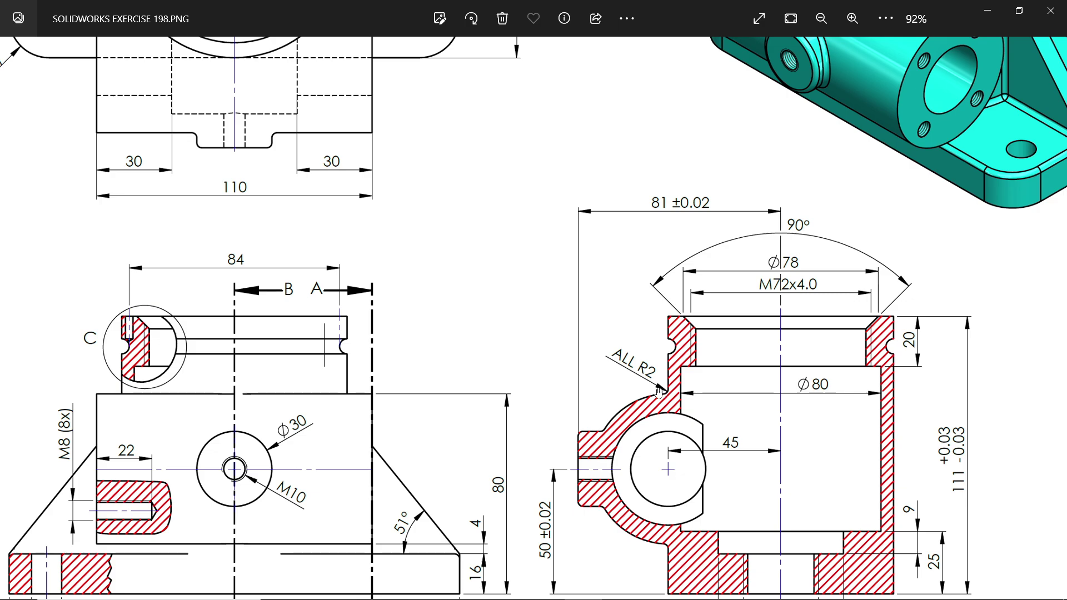
scroll(663, 398, "up", 2)
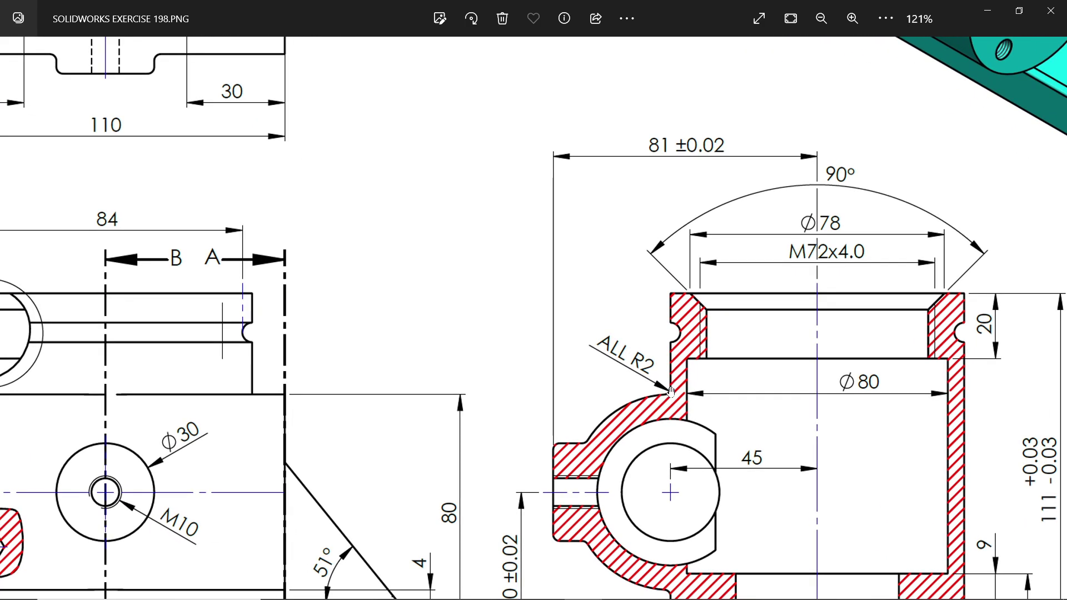
left_click_drag(666, 491, 644, 339)
left_click_drag(465, 362, 645, 393)
scroll(556, 415, "up", 2)
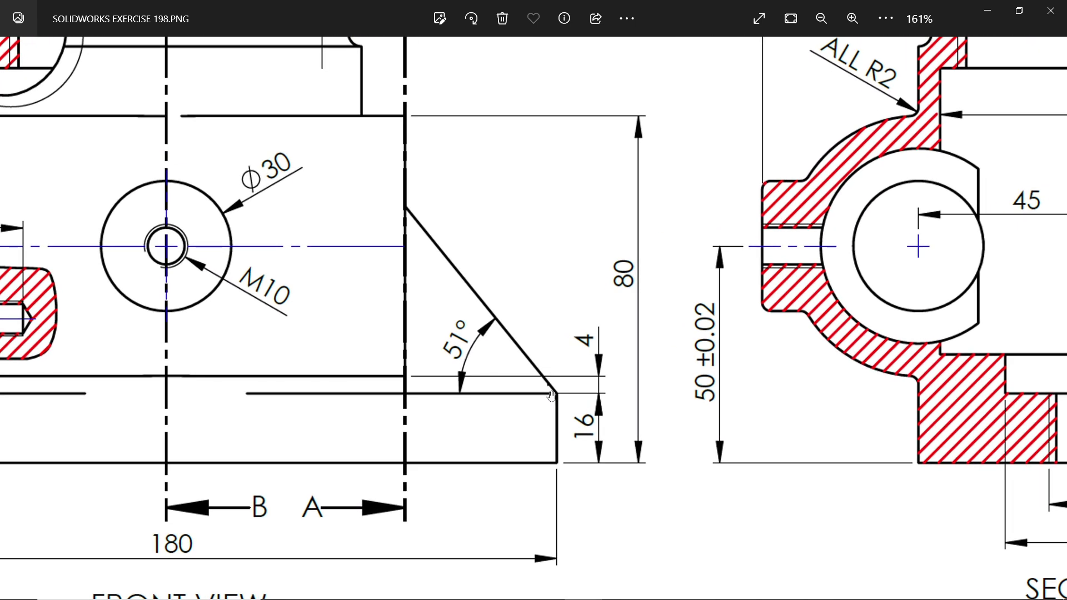
scroll(550, 395, "down", 3)
left_click_drag(507, 244, 528, 406)
scroll(508, 253, "up", 2)
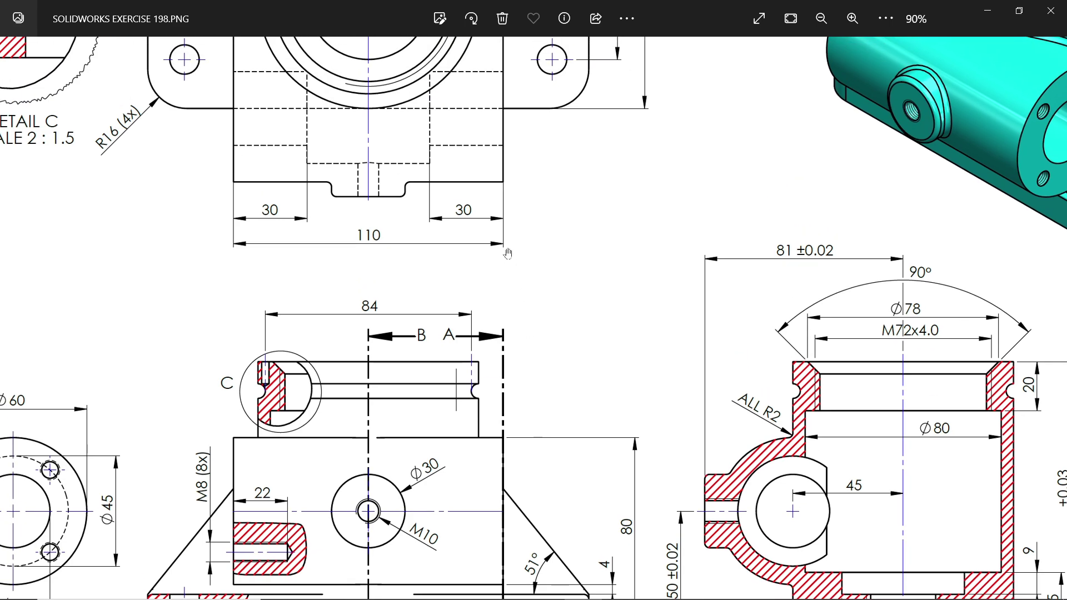
left_click_drag(508, 253, 548, 428)
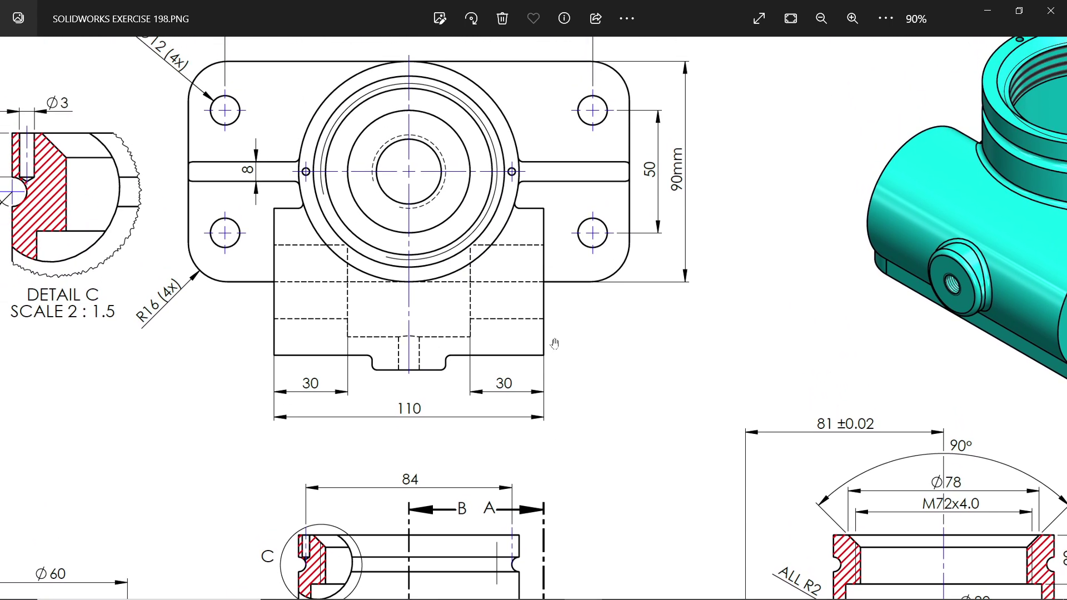
scroll(511, 183, "up", 4)
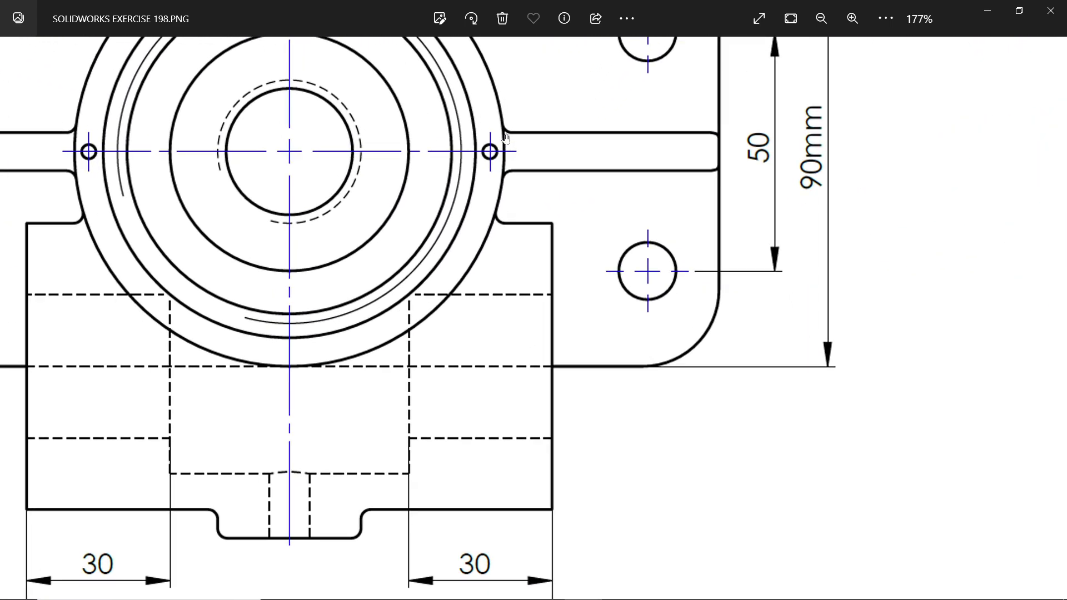
left_click_drag(426, 238, 651, 333)
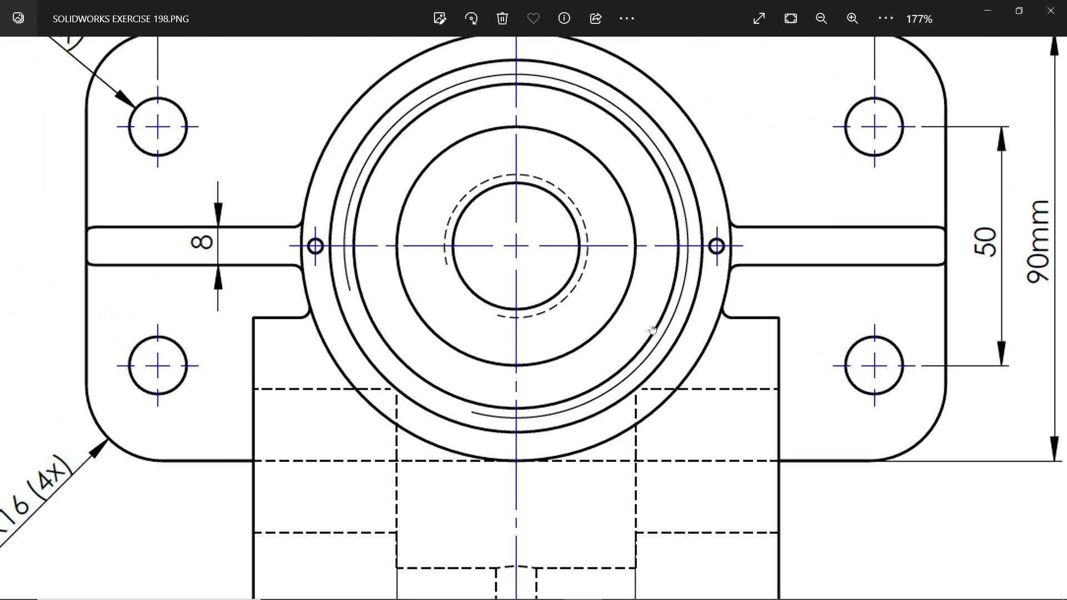
left_click_drag(515, 381, 497, 270)
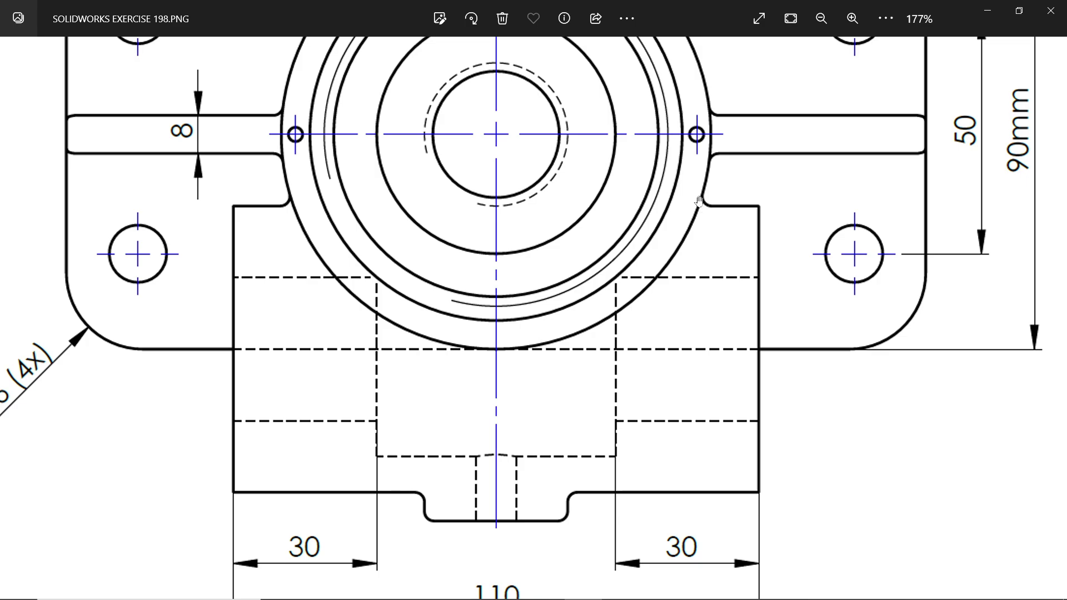
scroll(573, 378, "down", 5)
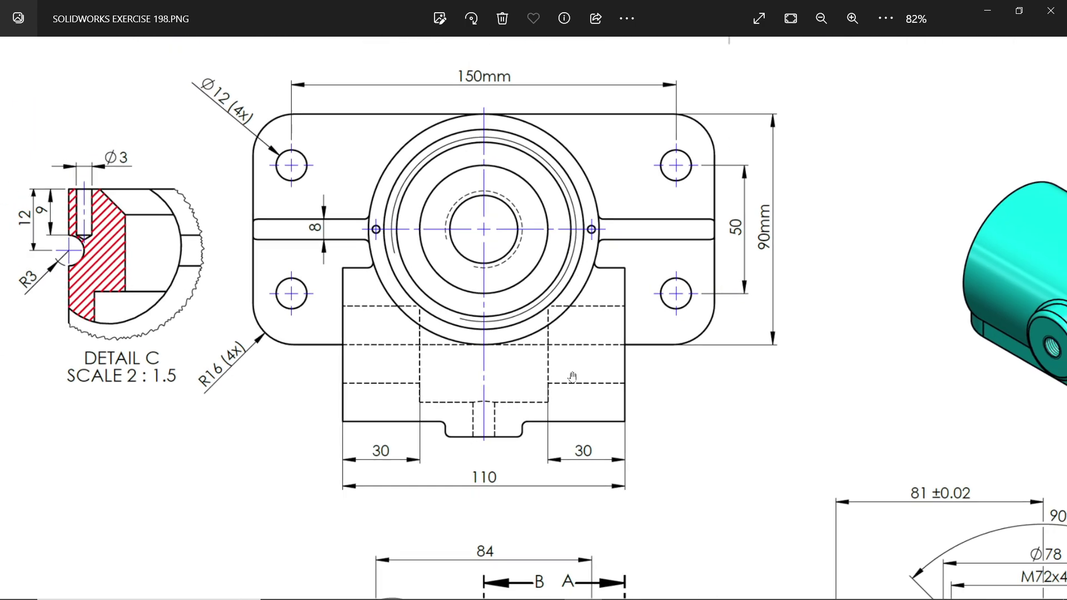
left_click(991, 15)
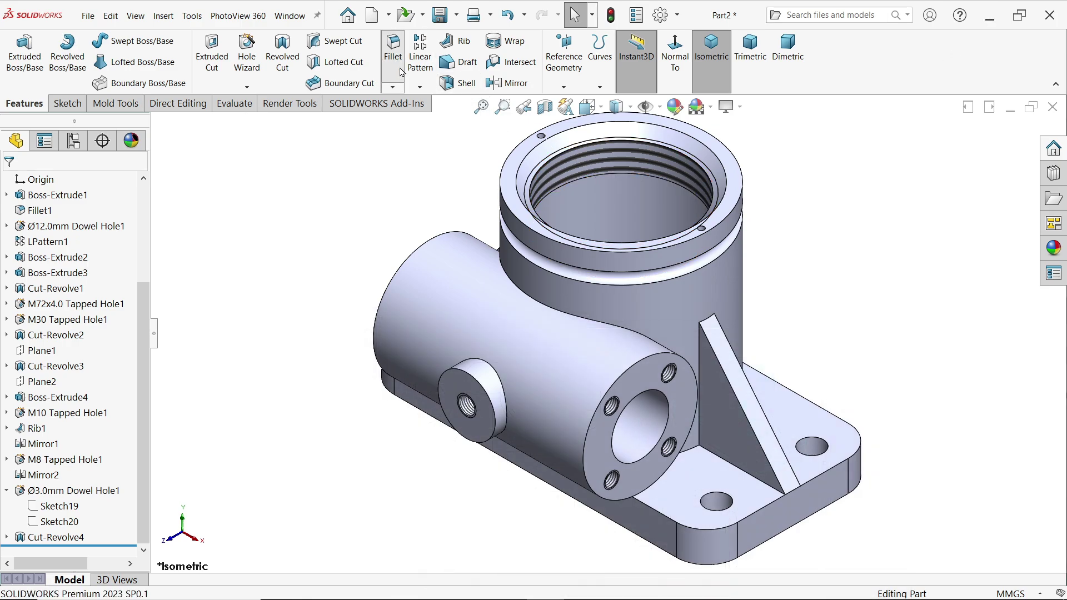
Set up a 2 mm symmetric fillet and add the +X rib's edges along both the vertical cylinder and the base plate.
left_click(403, 72)
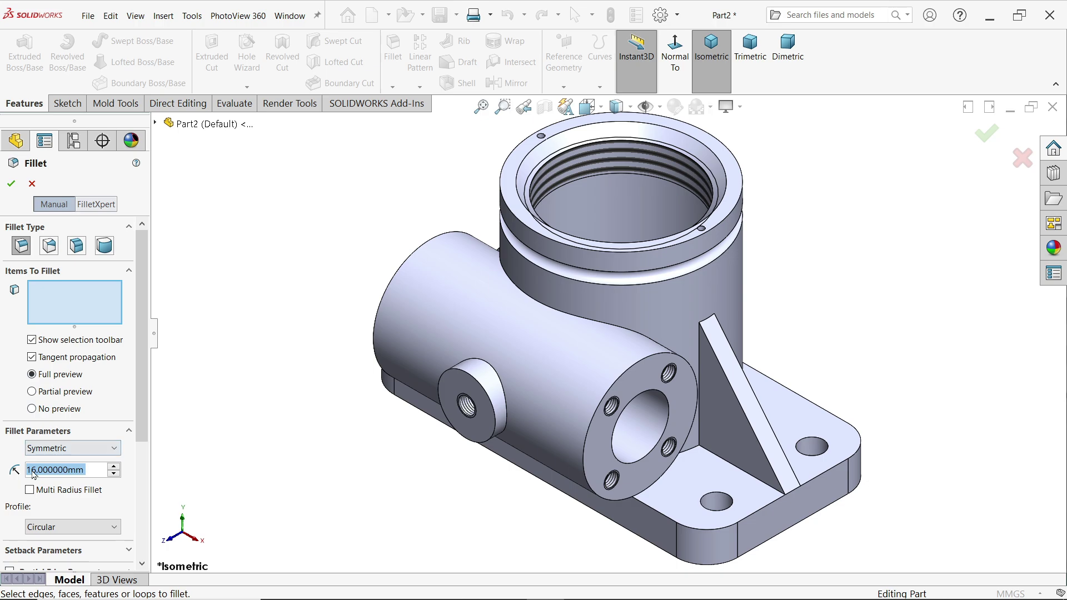
type("2")
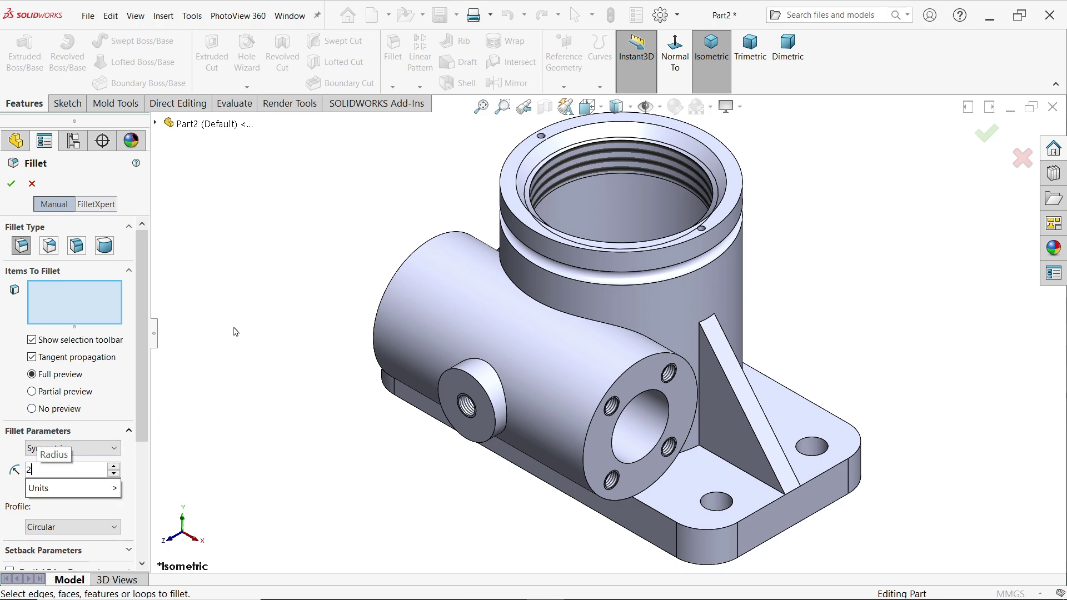
key("Return")
scroll(673, 344, "down", 2)
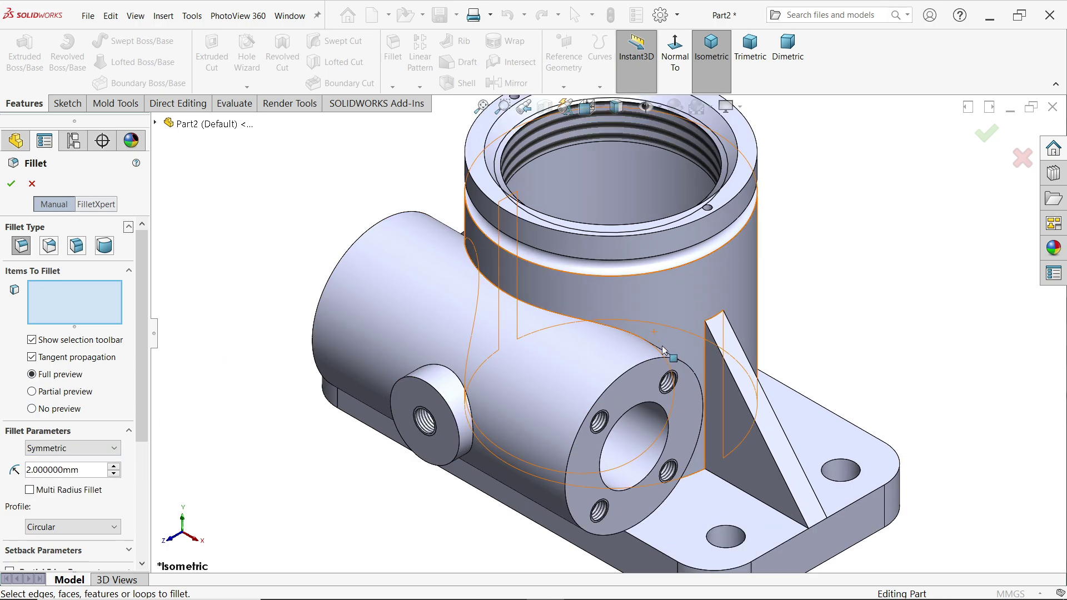
left_click(706, 391)
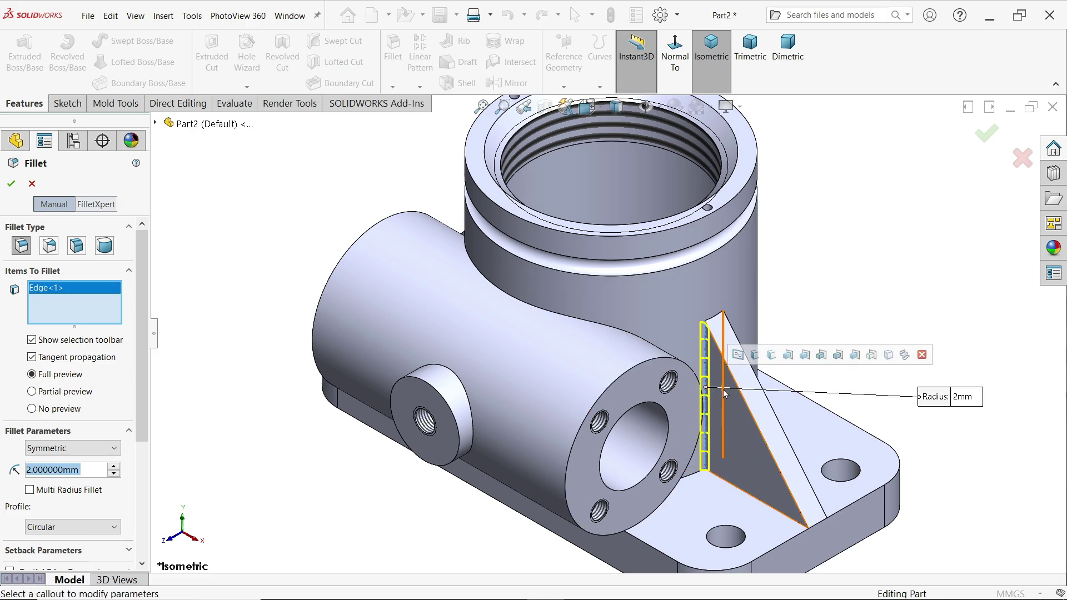
left_click(712, 381)
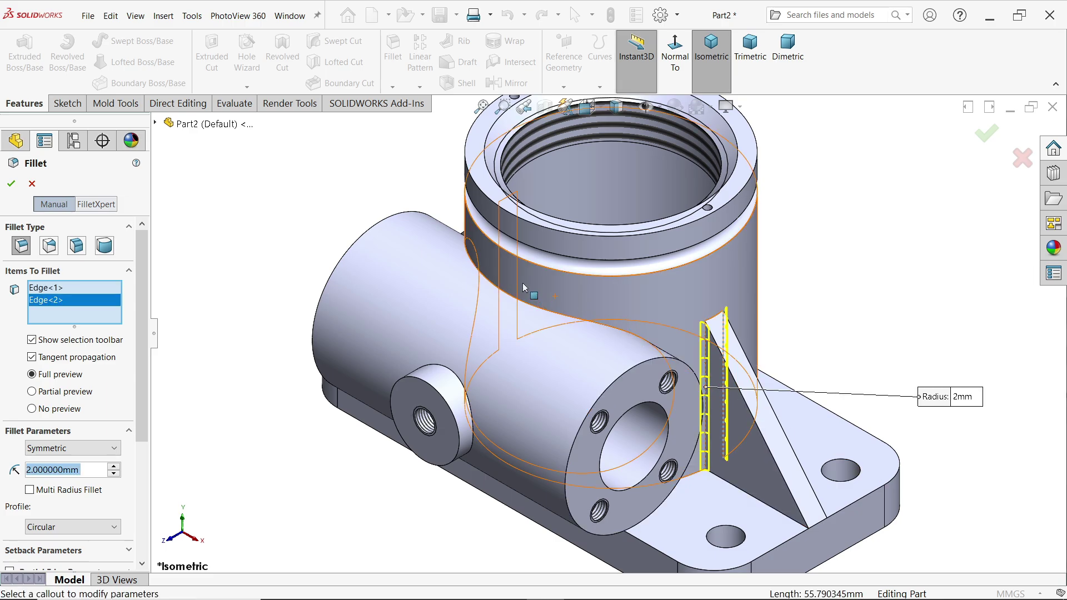
middle_click_drag(544, 303, 754, 464)
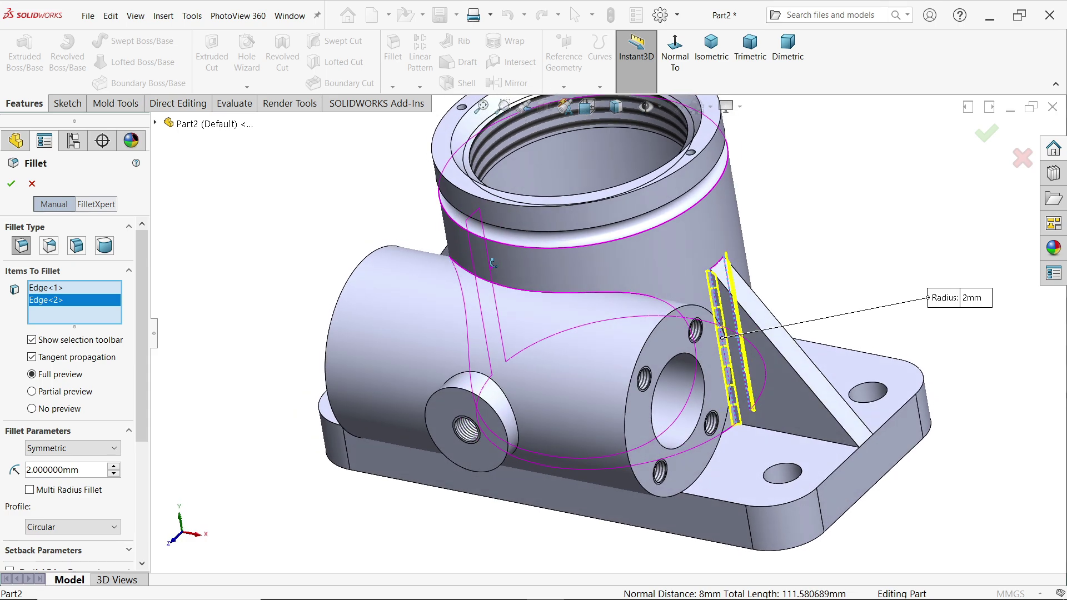
left_click(801, 435)
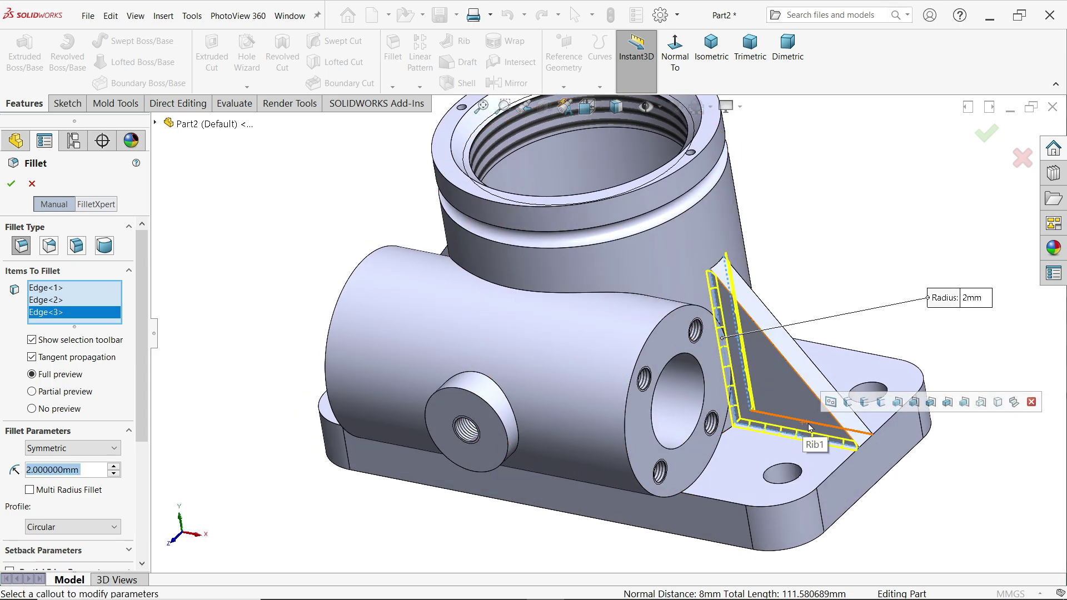
left_click(807, 426)
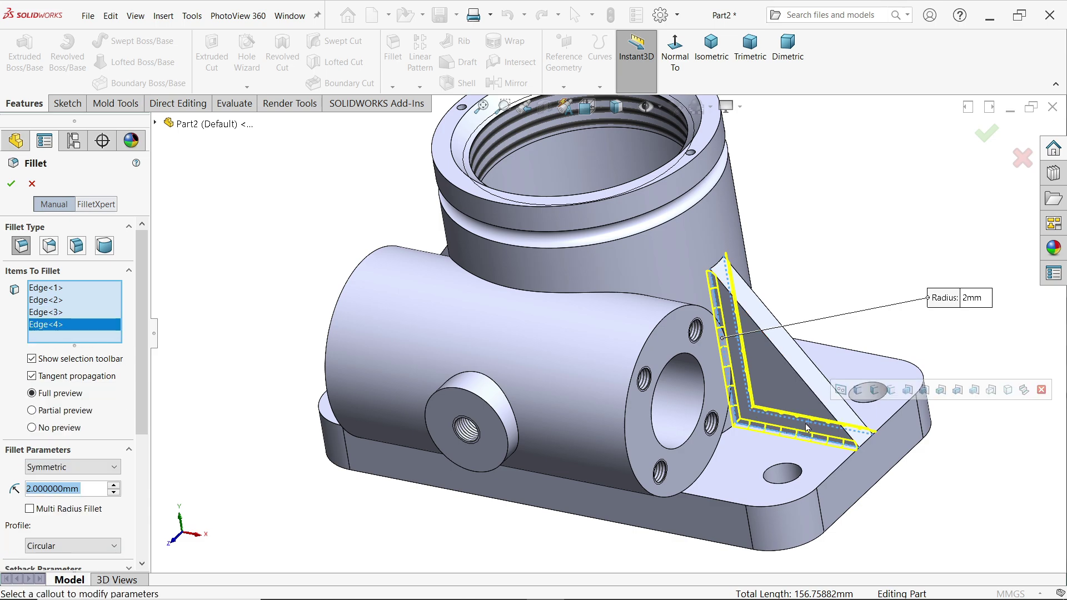
Add the edges where the vertical cylinder meets the base plate, on both sides of the +X rib, to the 2 mm fillet.
left_click(739, 433)
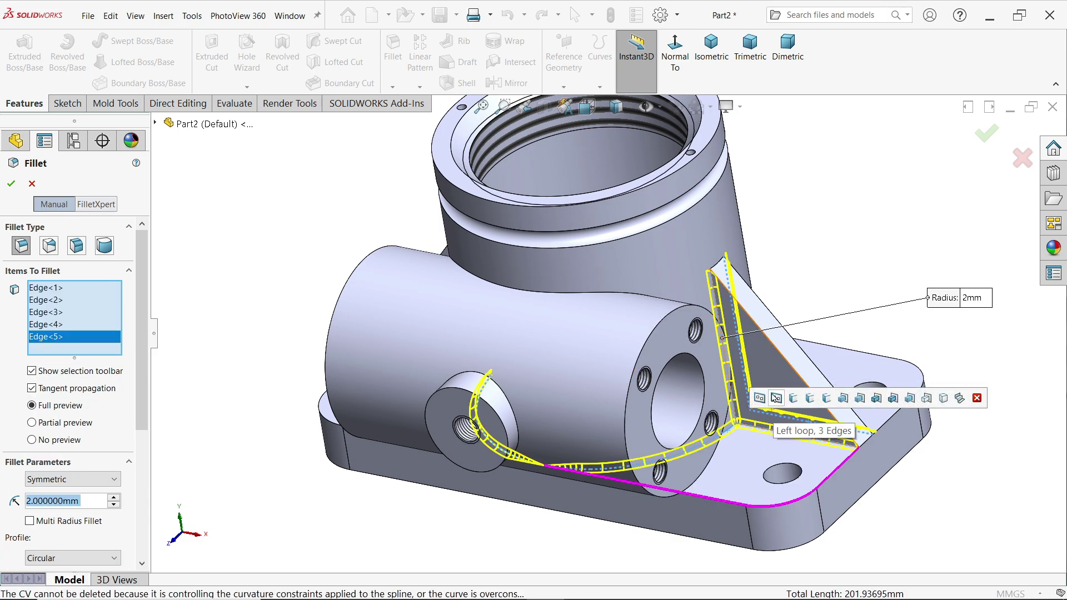
middle_click_drag(759, 421, 844, 386)
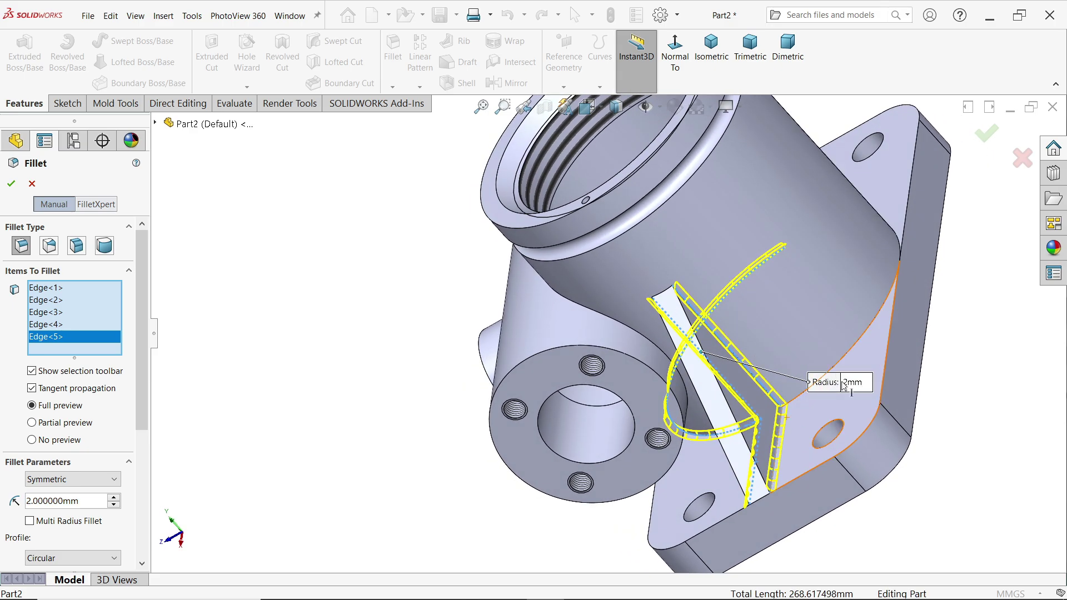
left_click(855, 349)
middle_click_drag(839, 410, 907, 369)
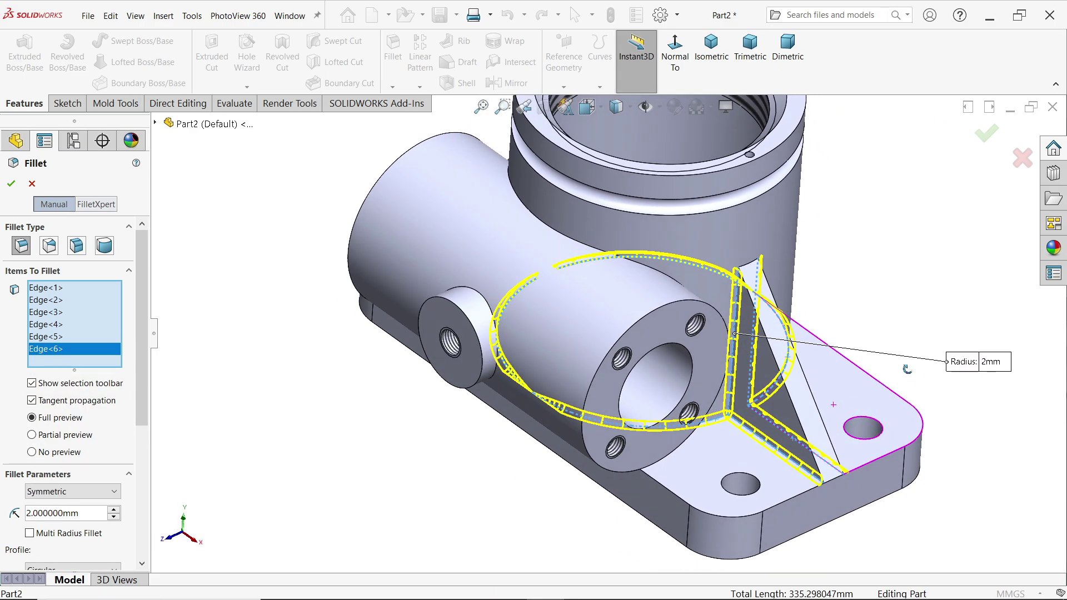
left_click(787, 503)
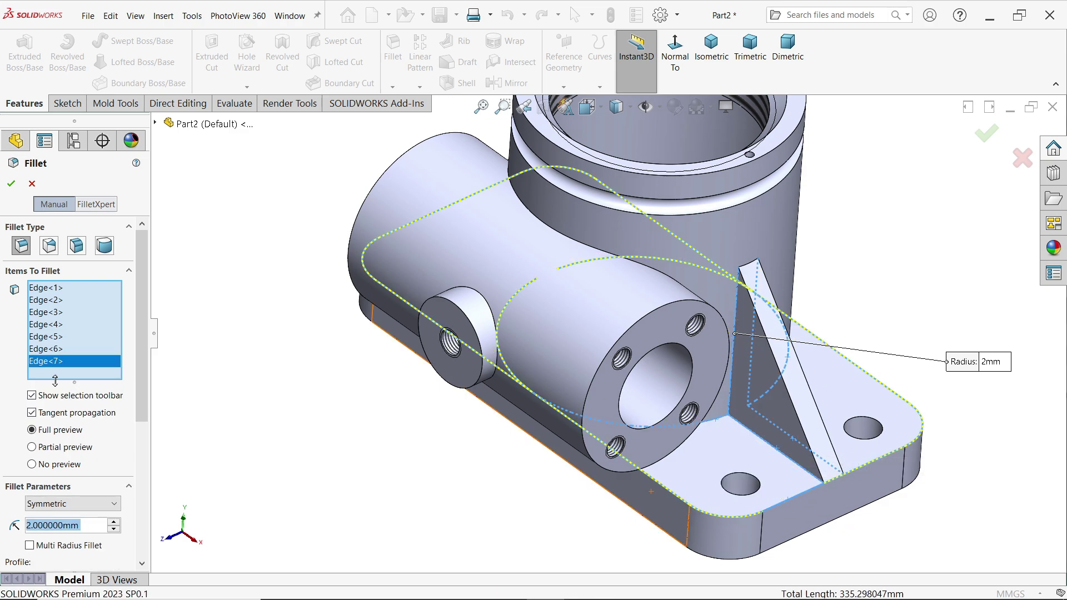
right_click(67, 365)
left_click(98, 383)
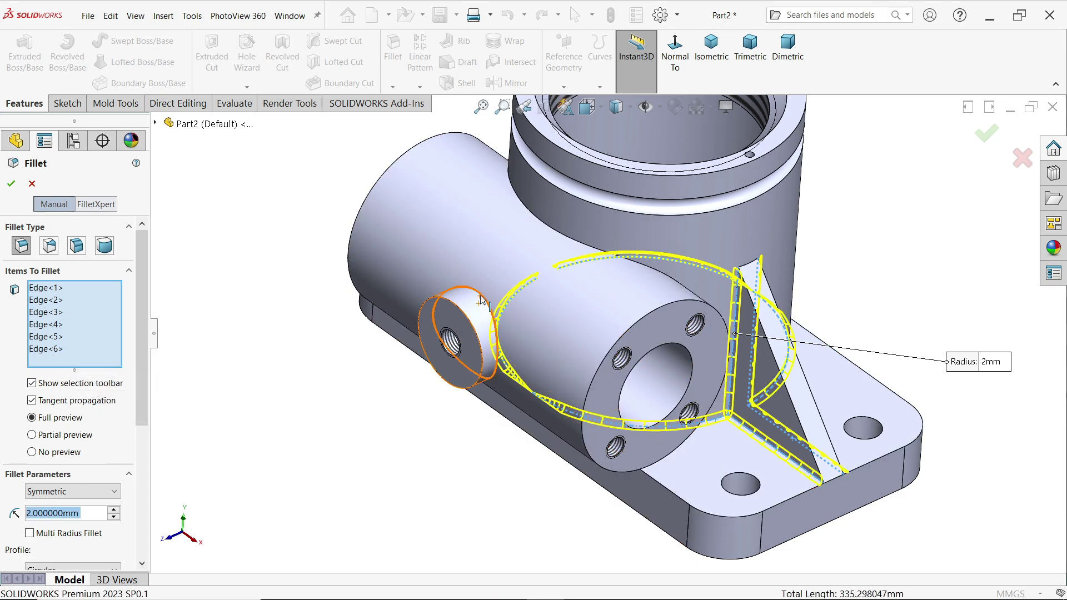
Add the small side boss's rim and base edges and the intersection curve of the two large cylinders to the fillet.
left_click(463, 311)
left_click(462, 314)
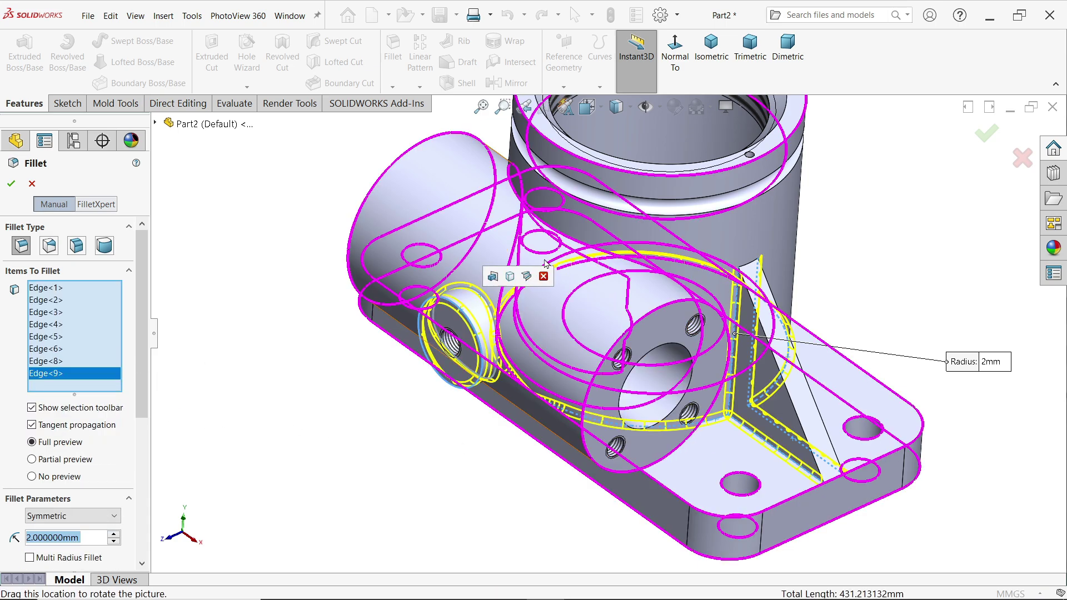
left_click(581, 246)
middle_click_drag(581, 246, 684, 374)
scroll(493, 350, "down", 3)
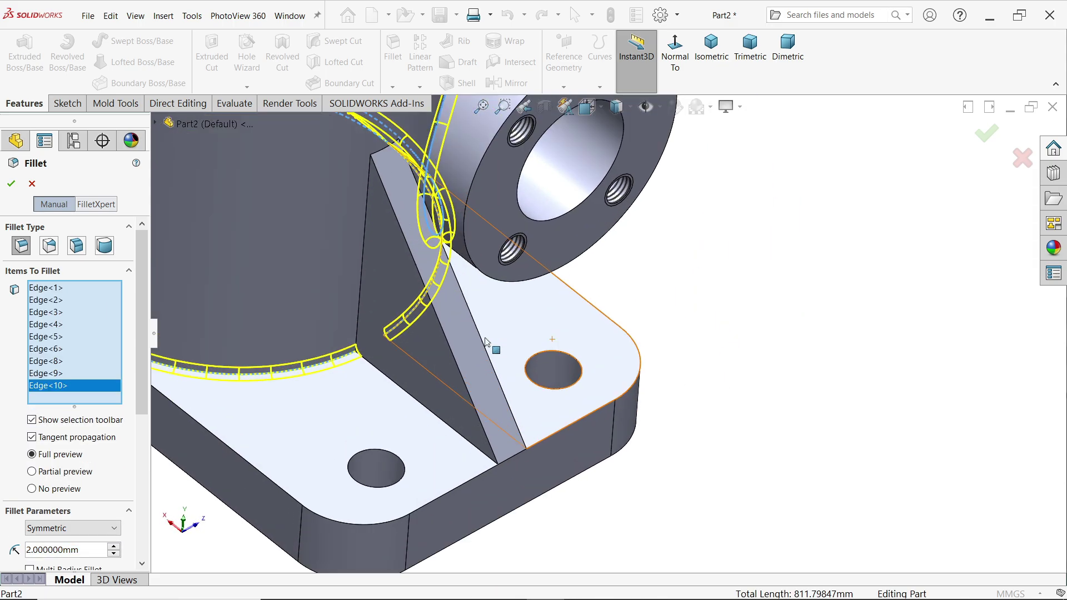
Add the -X rib's edges along the vertical cylinder and the base plate, and complete the 2 mm fillet.
left_click(364, 275)
left_click(390, 272)
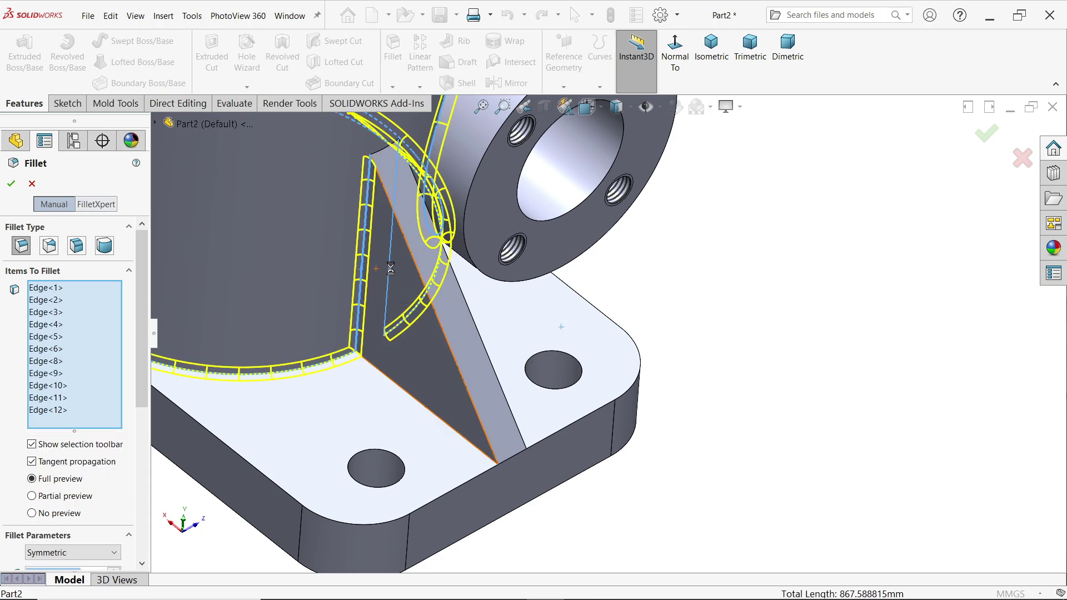
left_click(393, 385)
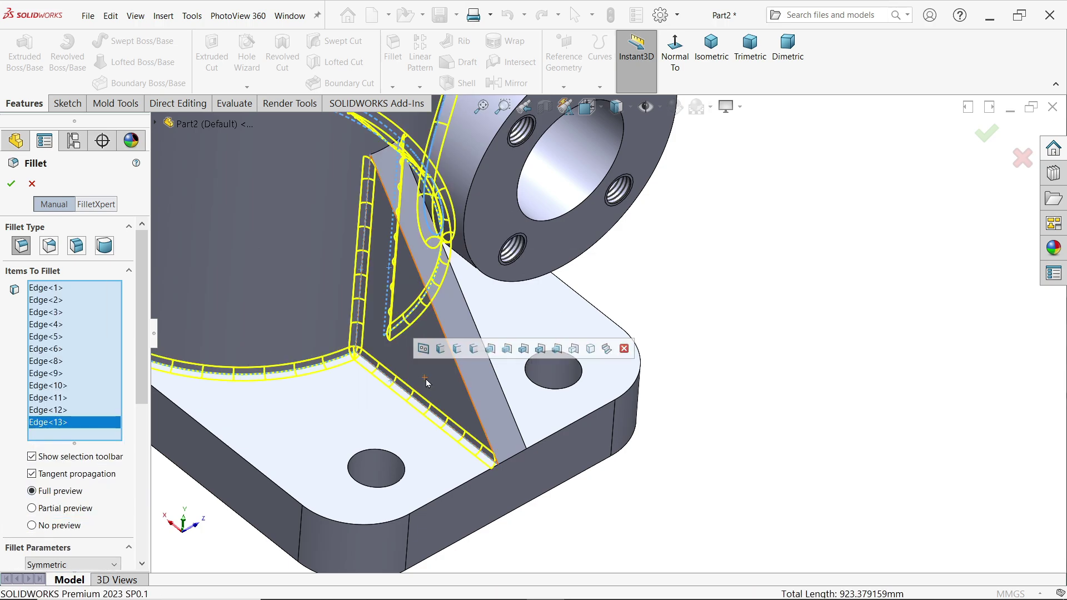
left_click(436, 383)
middle_click_drag(439, 383, 477, 393)
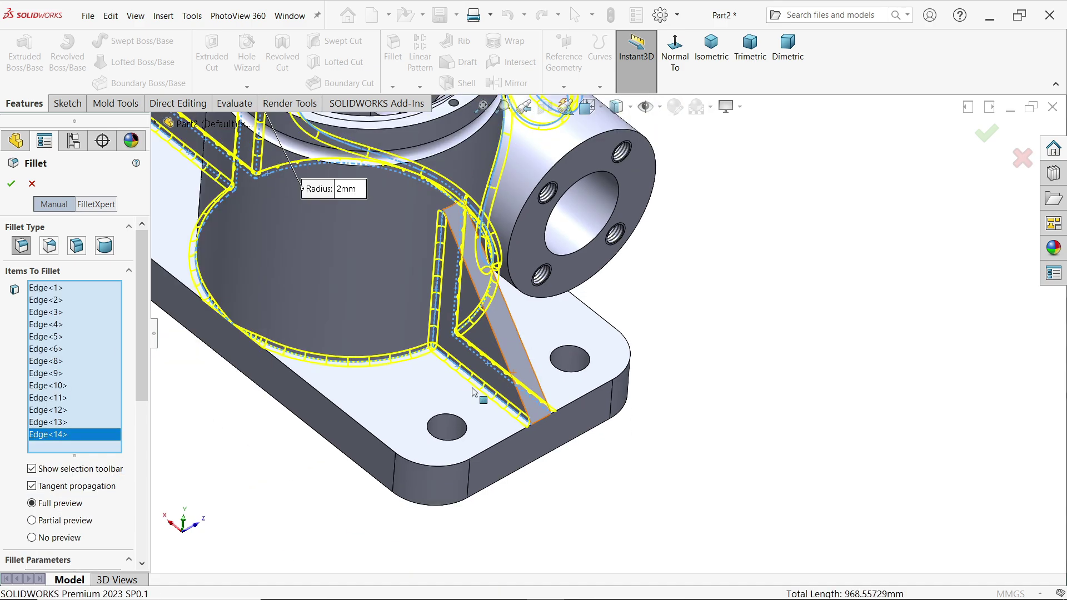
left_click(10, 182)
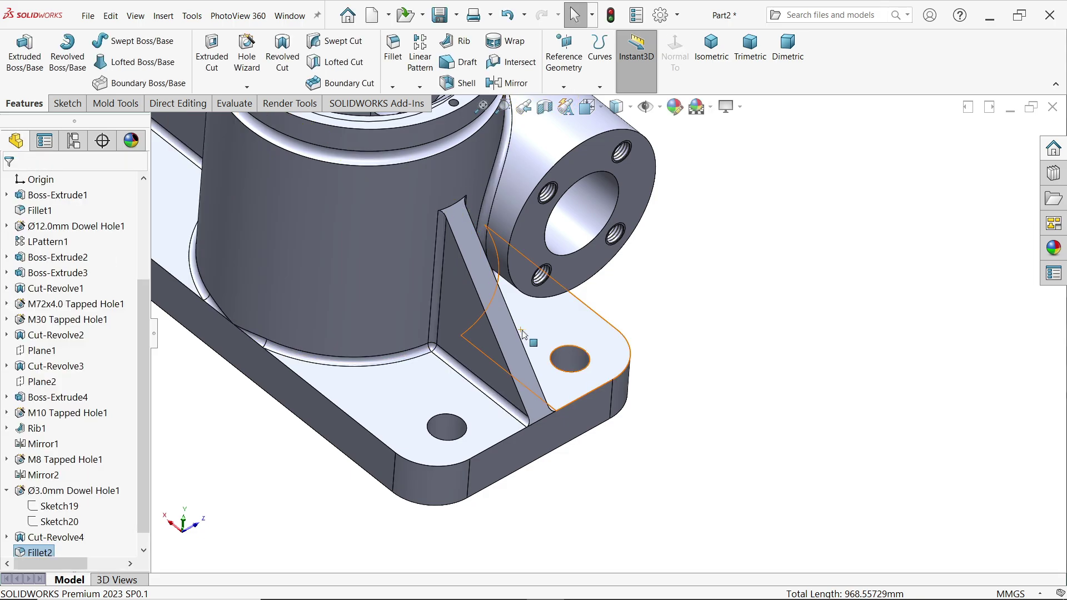
Fillet the base plate's upper outline on both sides of the rib with a 2 mm symmetric radius.
scroll(523, 332, "up", 5)
middle_click_drag(548, 350, 388, 398)
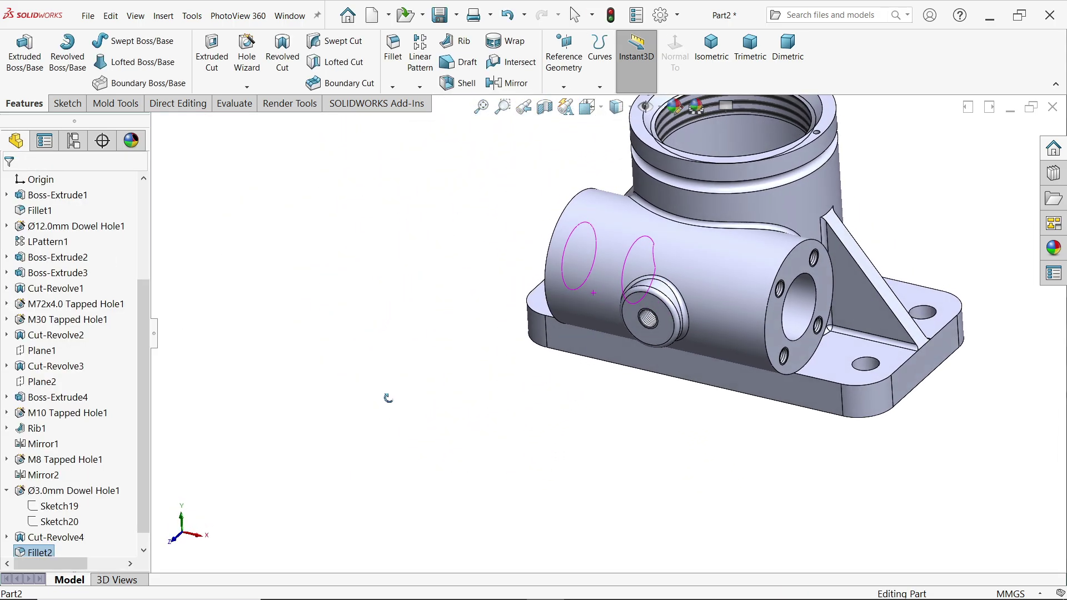
left_click(393, 51)
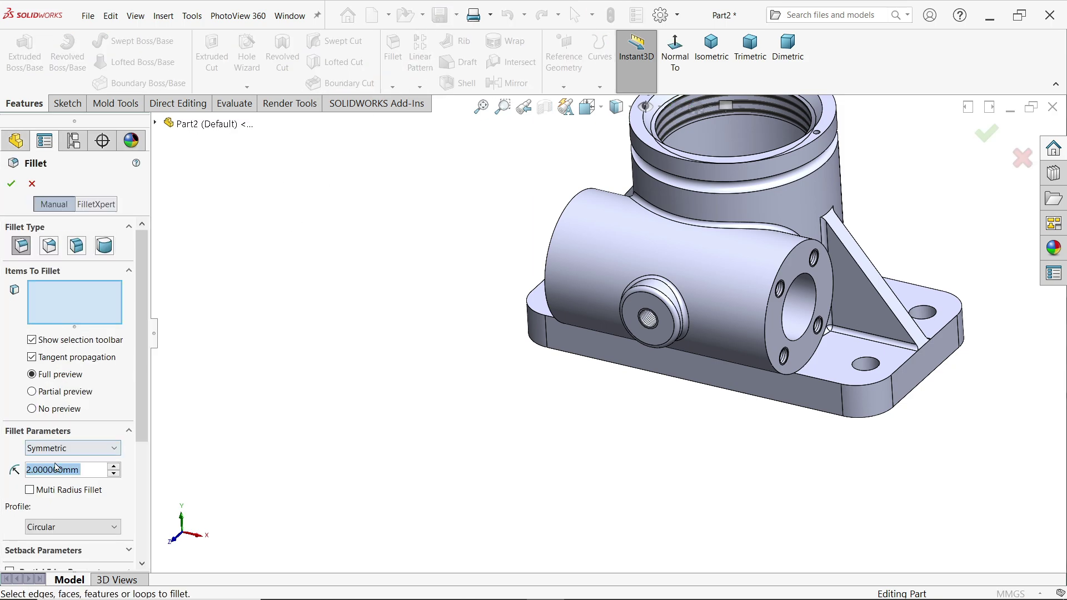
scroll(889, 244, "down", 2)
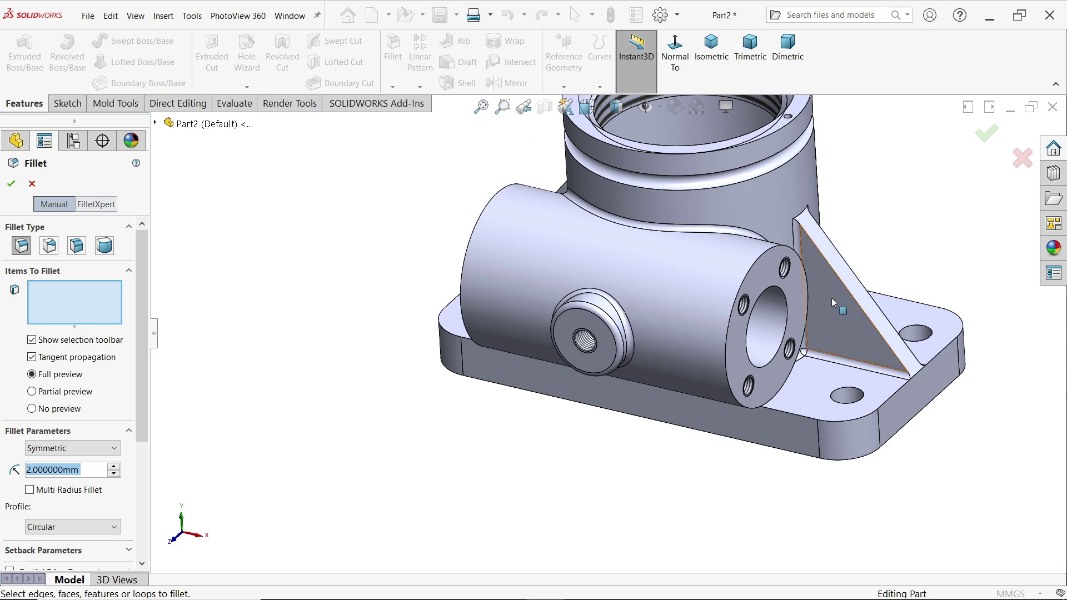
scroll(833, 303, "down", 2)
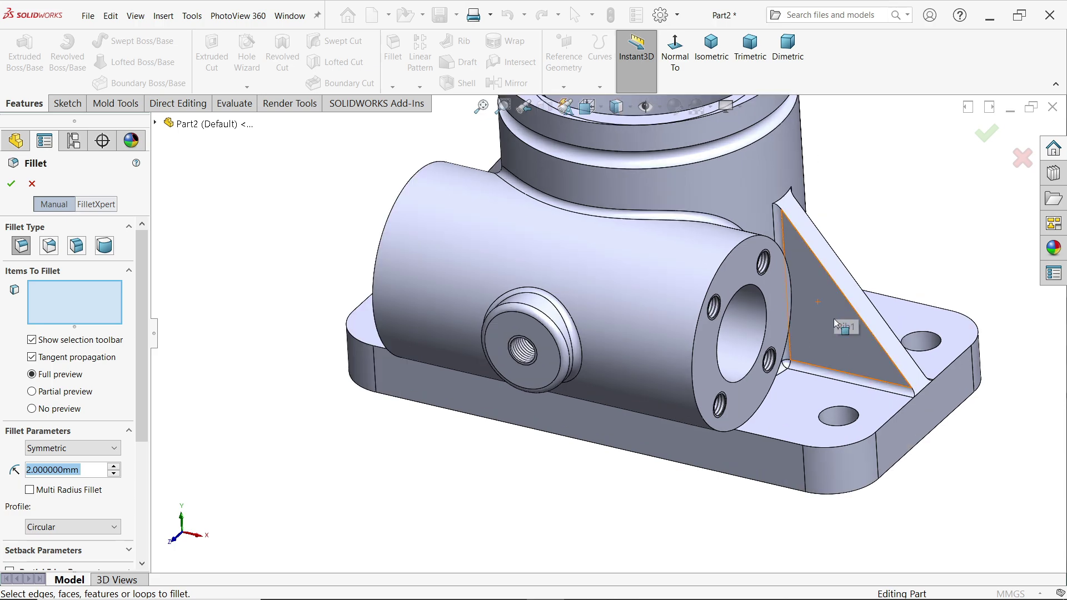
left_click(890, 429)
left_click(963, 359)
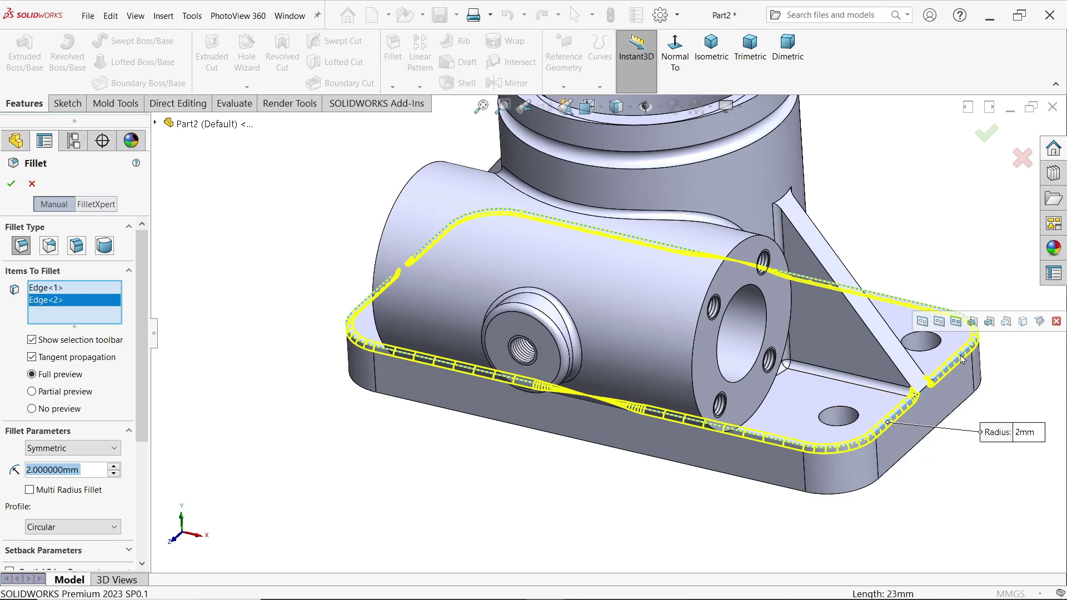
scroll(603, 333, "up", 2)
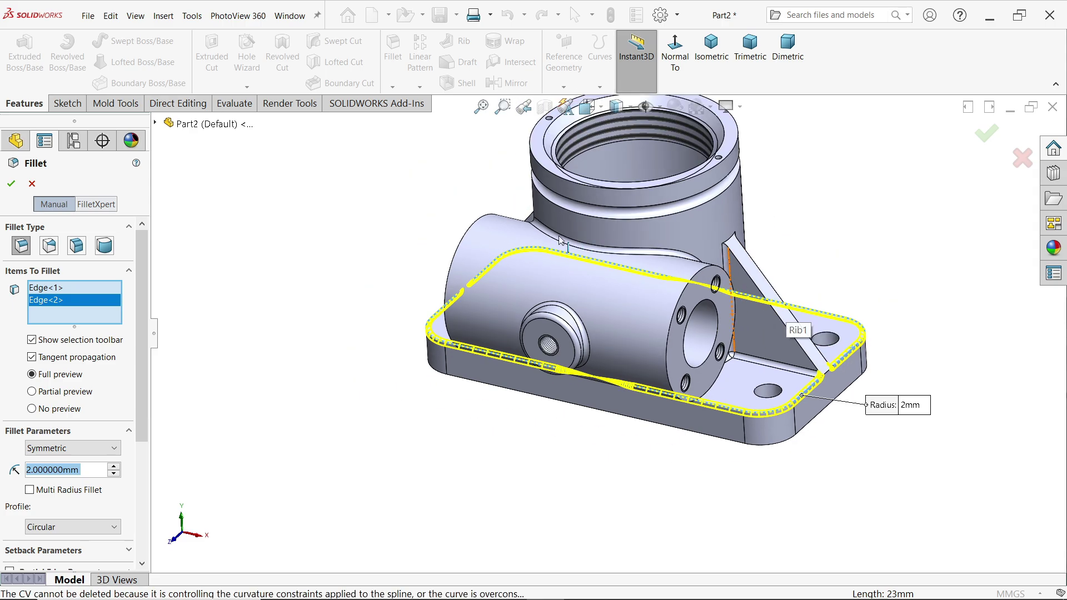
middle_click_drag(561, 240, 445, 253)
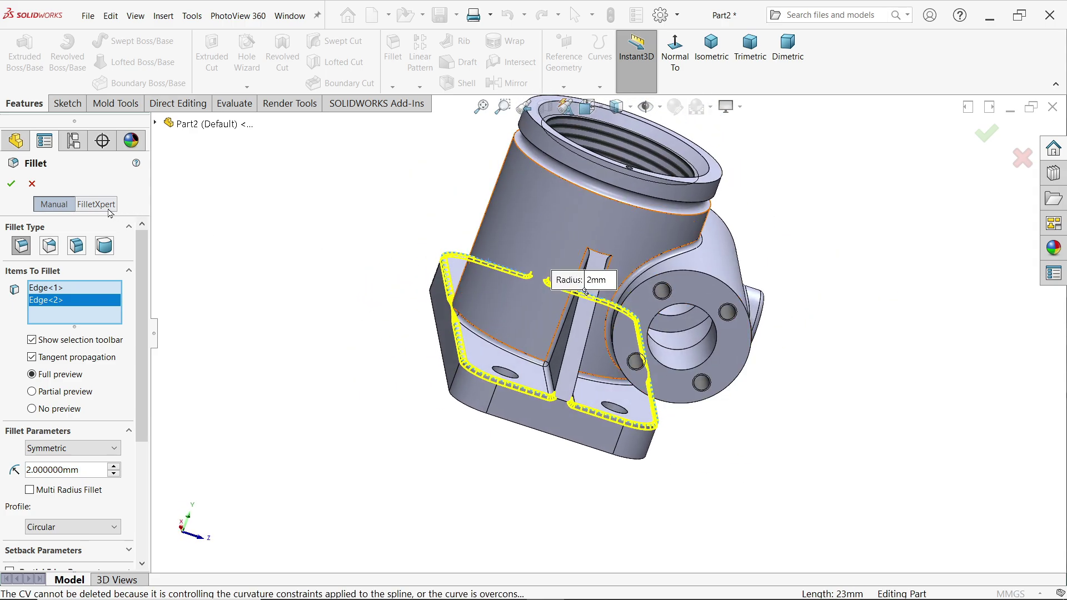
left_click(12, 185)
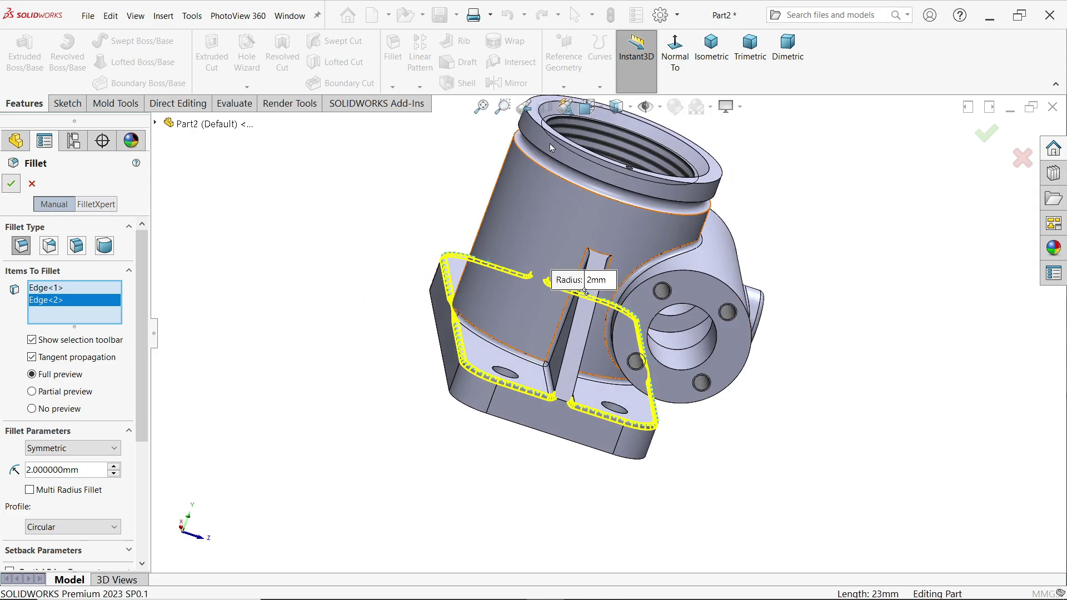
Set the isometric view and turn on RealView Graphics.
left_click(717, 56)
left_click(729, 106)
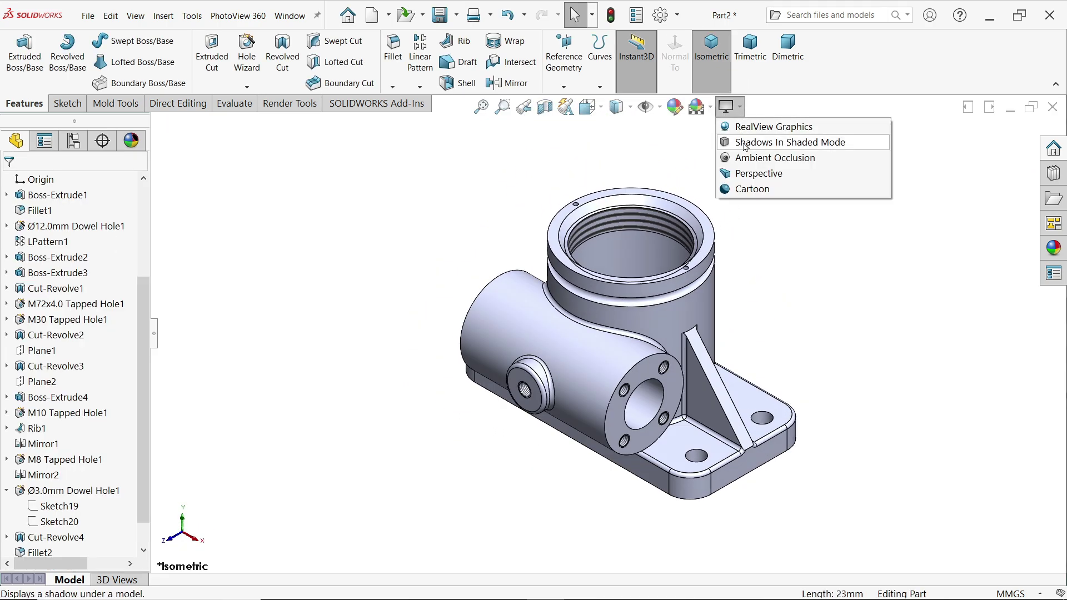
left_click(746, 128)
scroll(687, 351, "down", 2)
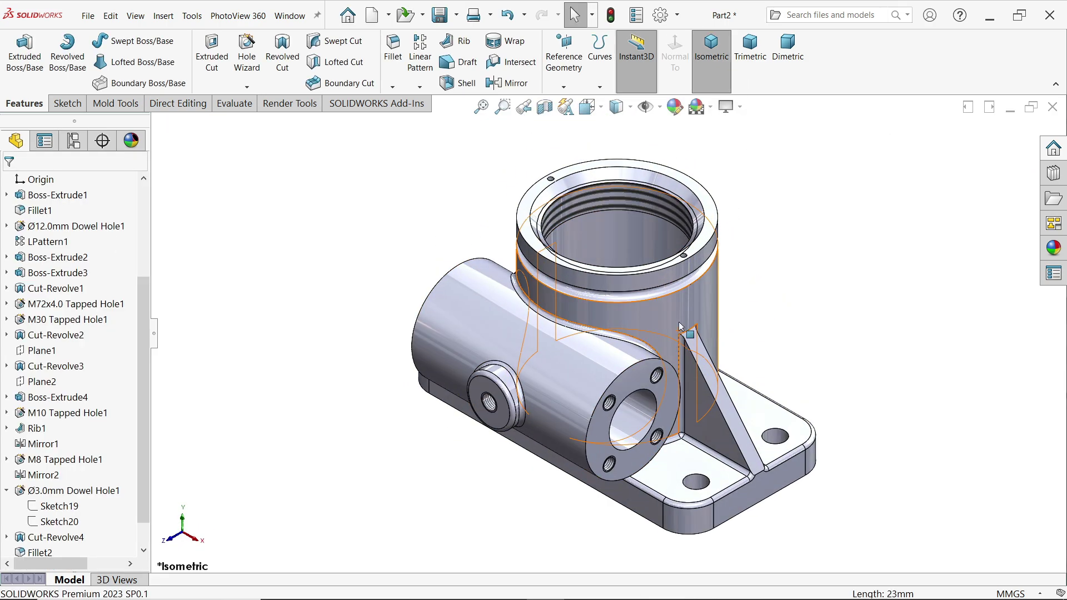
Assign the steel material AISI 1020 to the part.
scroll(142, 236, "up", 2)
scroll(143, 236, "up", 1)
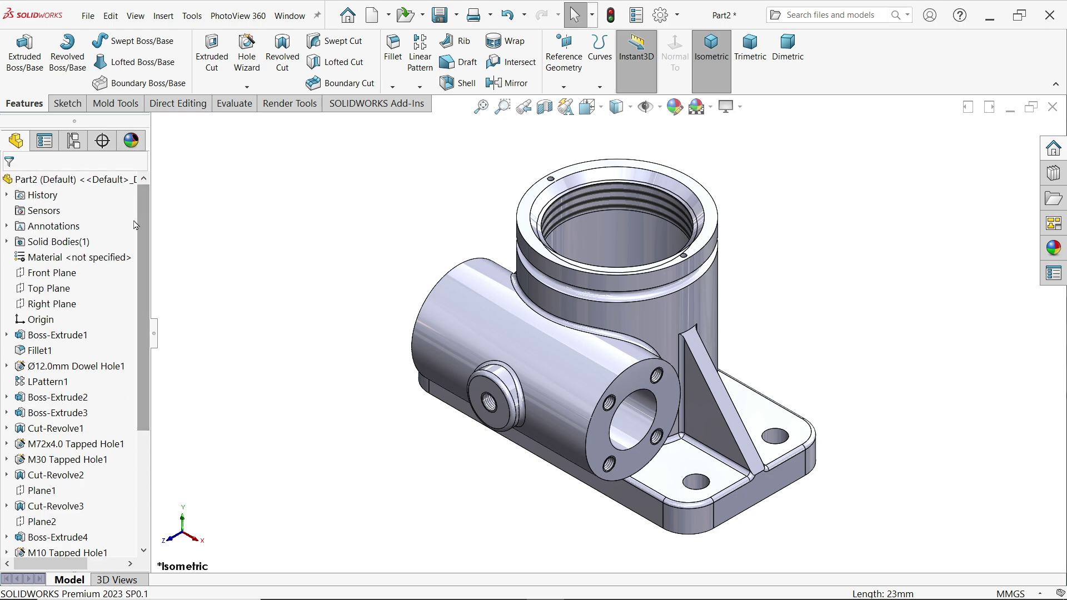
right_click(79, 260)
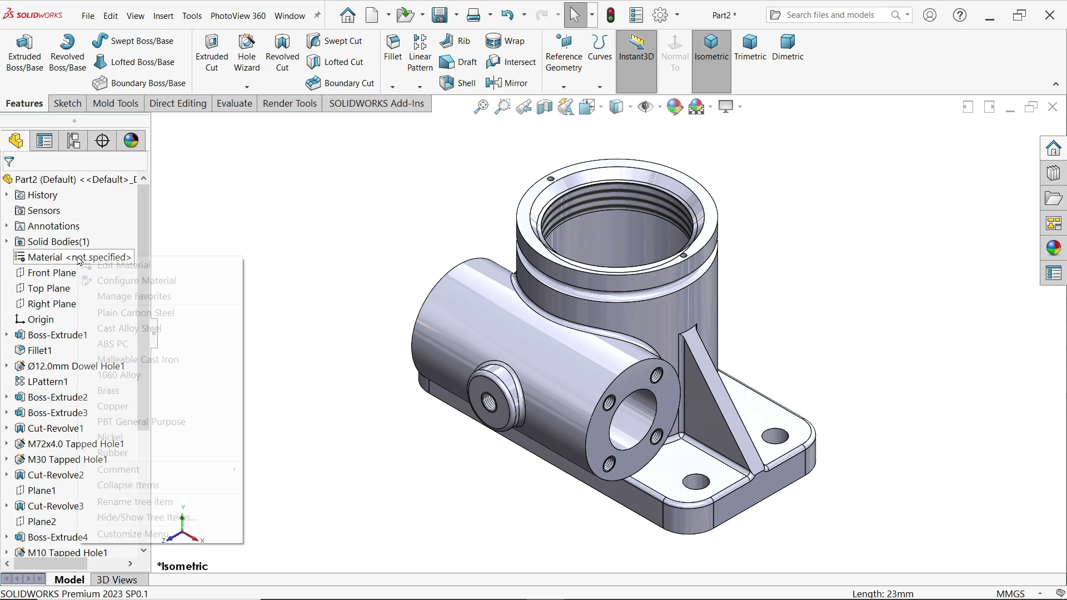
left_click(125, 267)
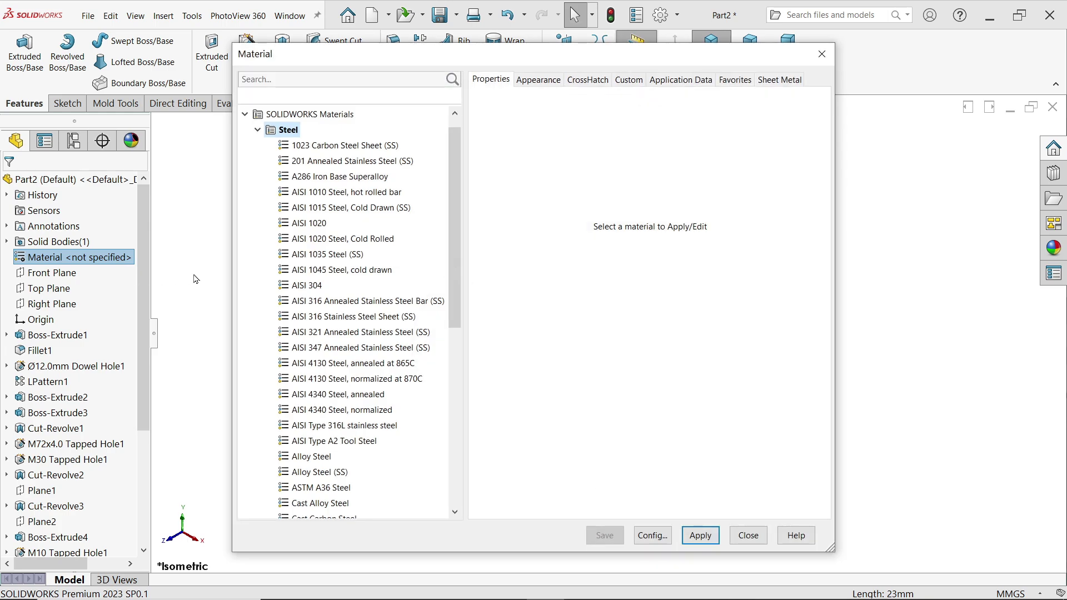
left_click(319, 225)
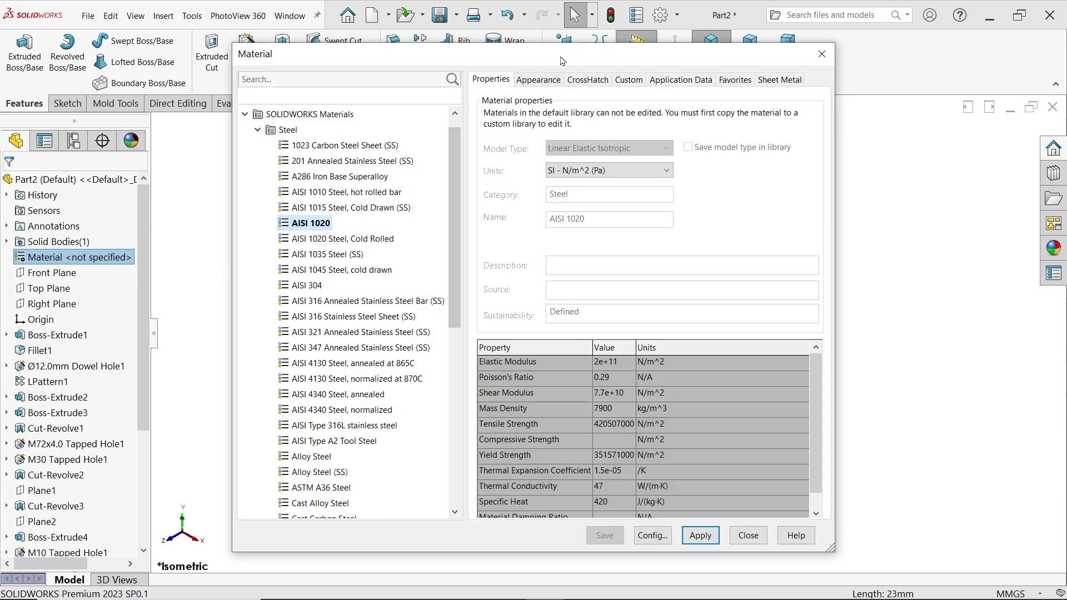
left_click_drag(562, 60, 326, 55)
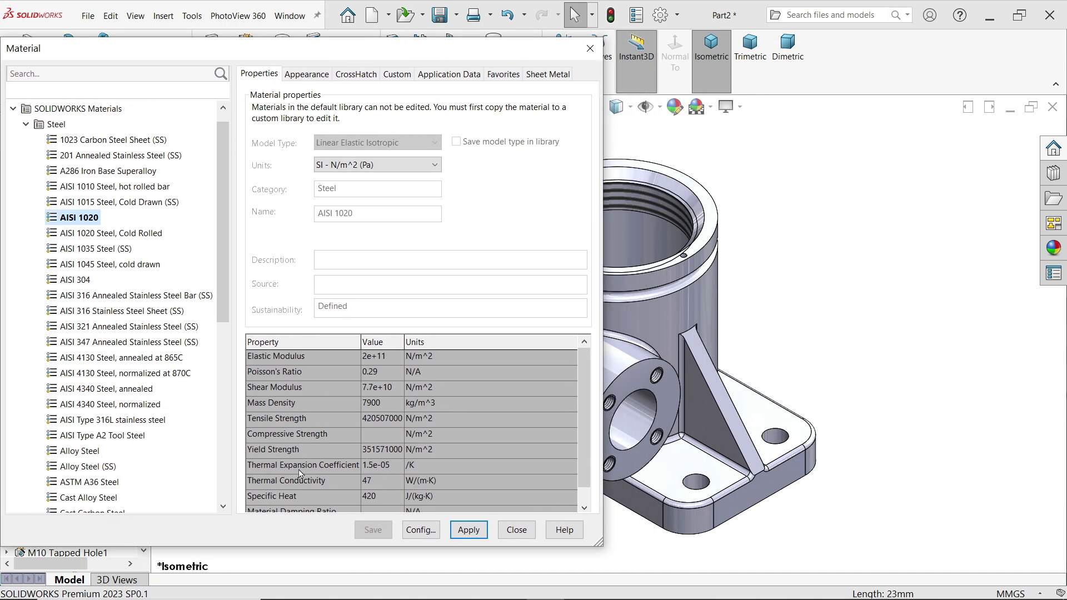
left_click(469, 534)
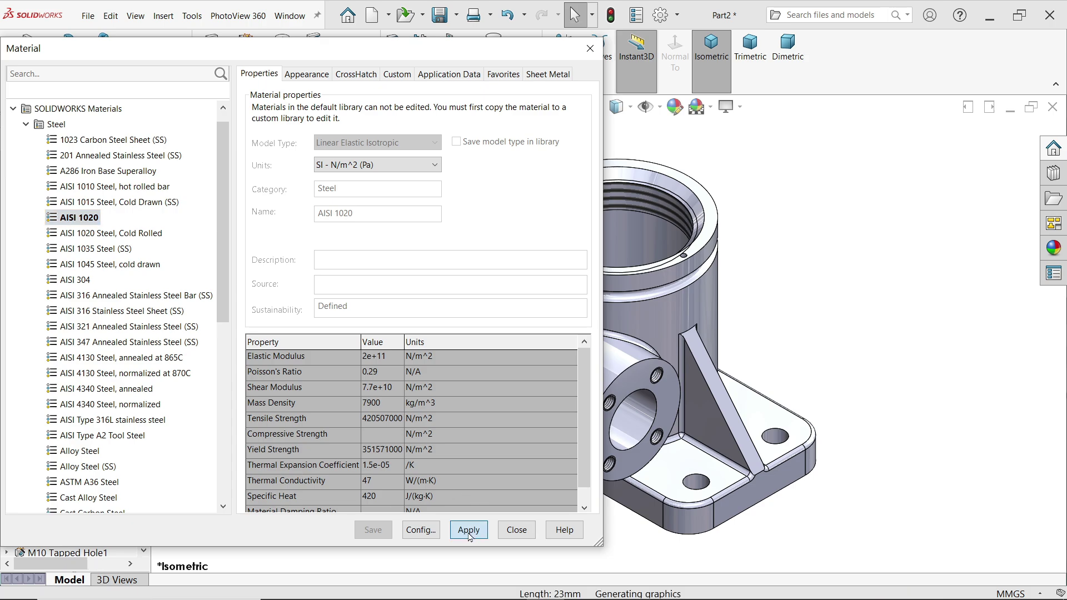
left_click(516, 531)
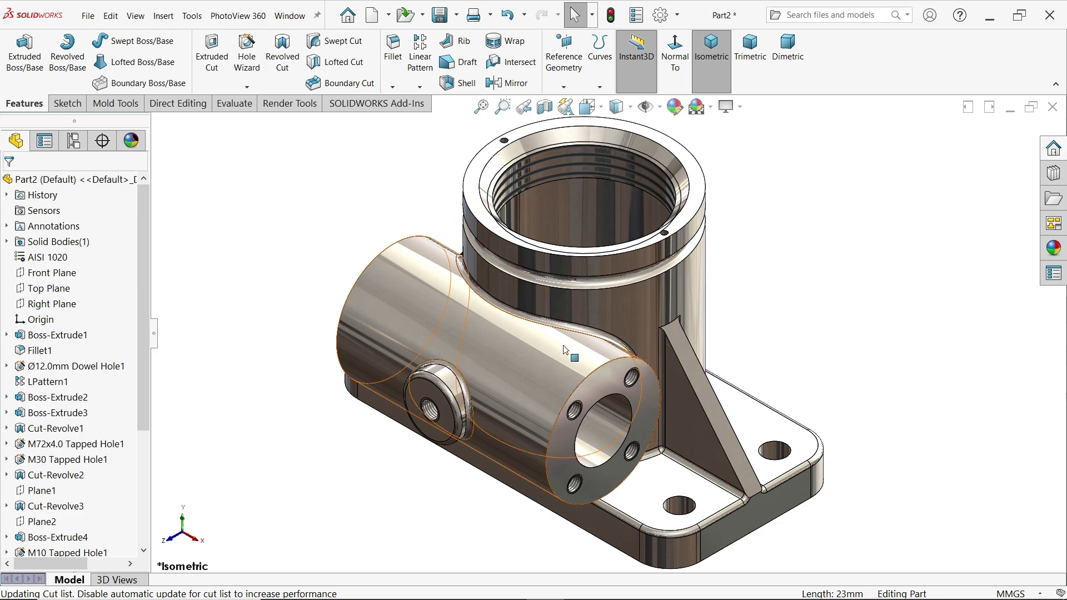
Apply the default color appearance to the whole part and set it to cyan from the standard swatches.
left_click(1055, 254)
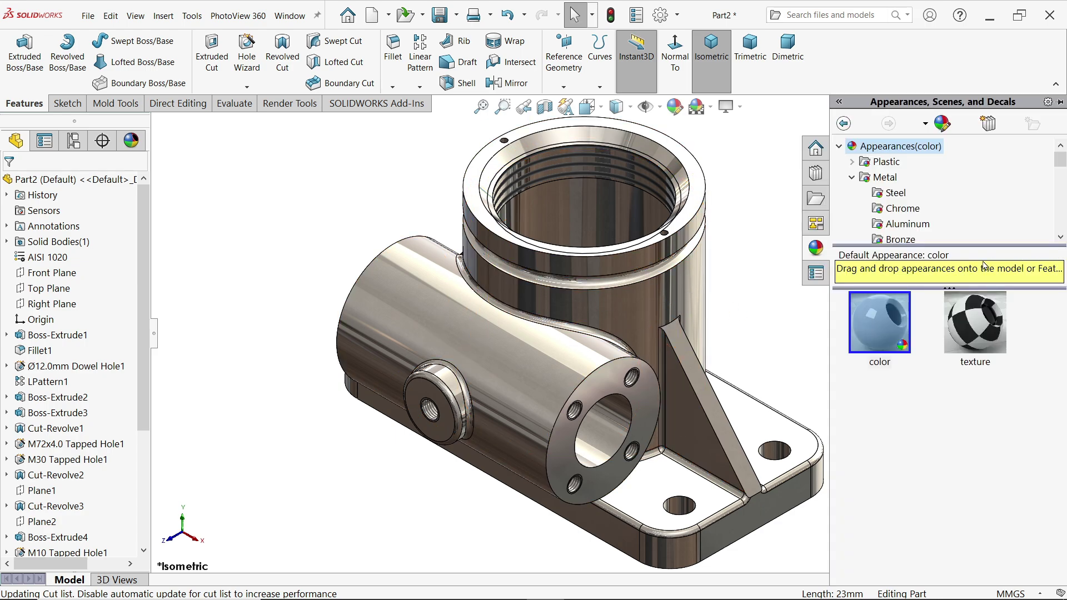
double_click(878, 332)
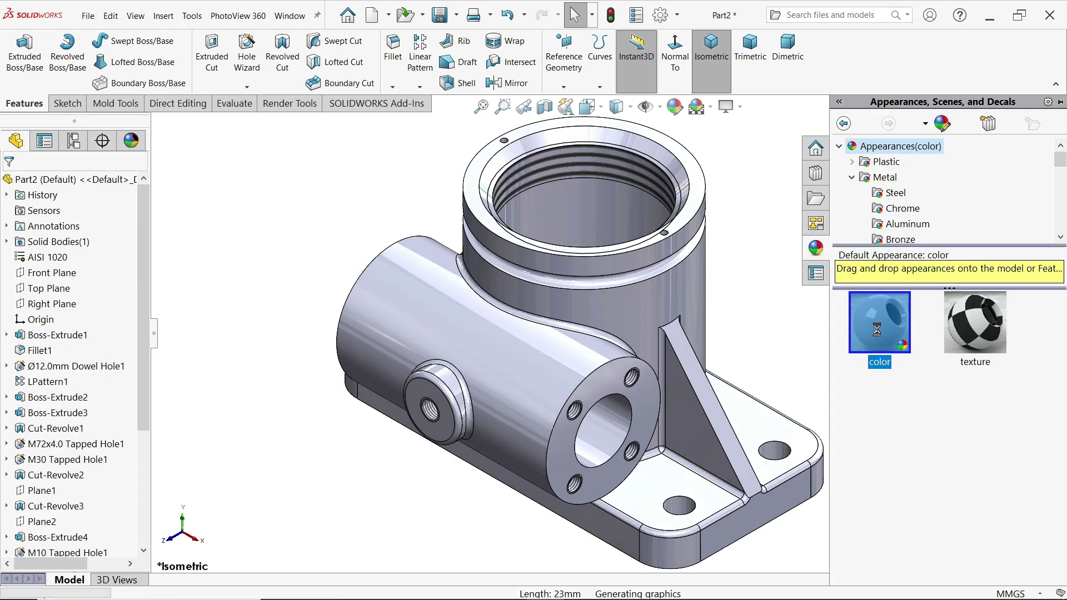
left_click(674, 110)
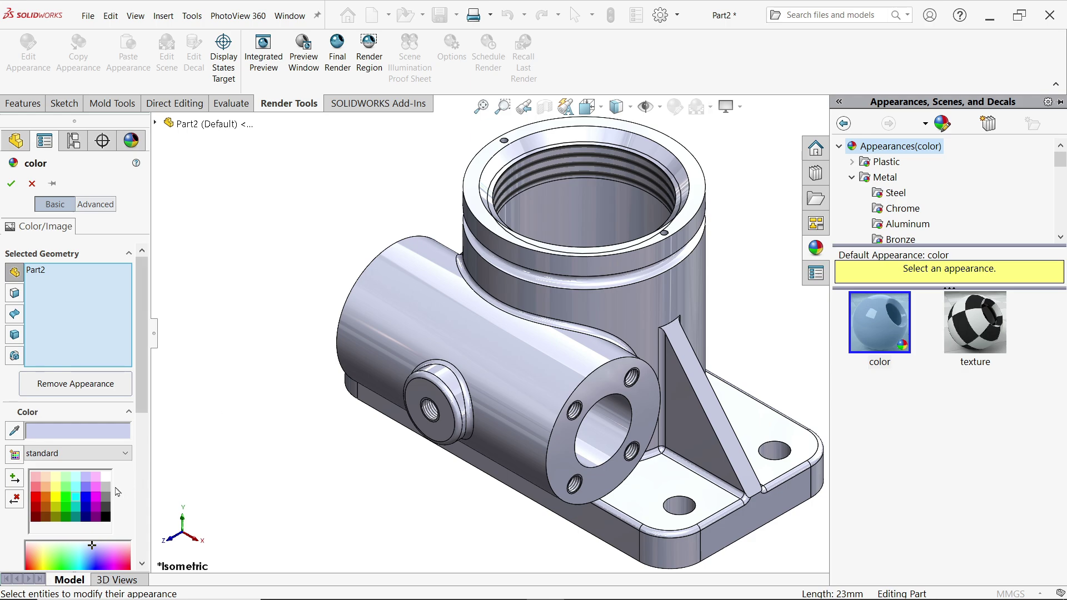
left_click(78, 499)
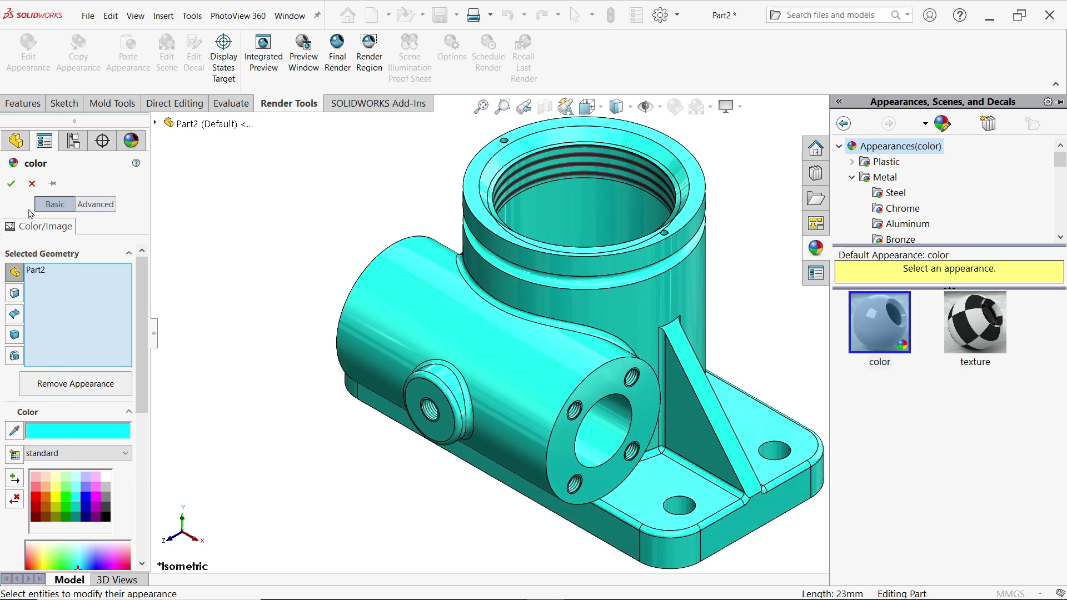
left_click(12, 184)
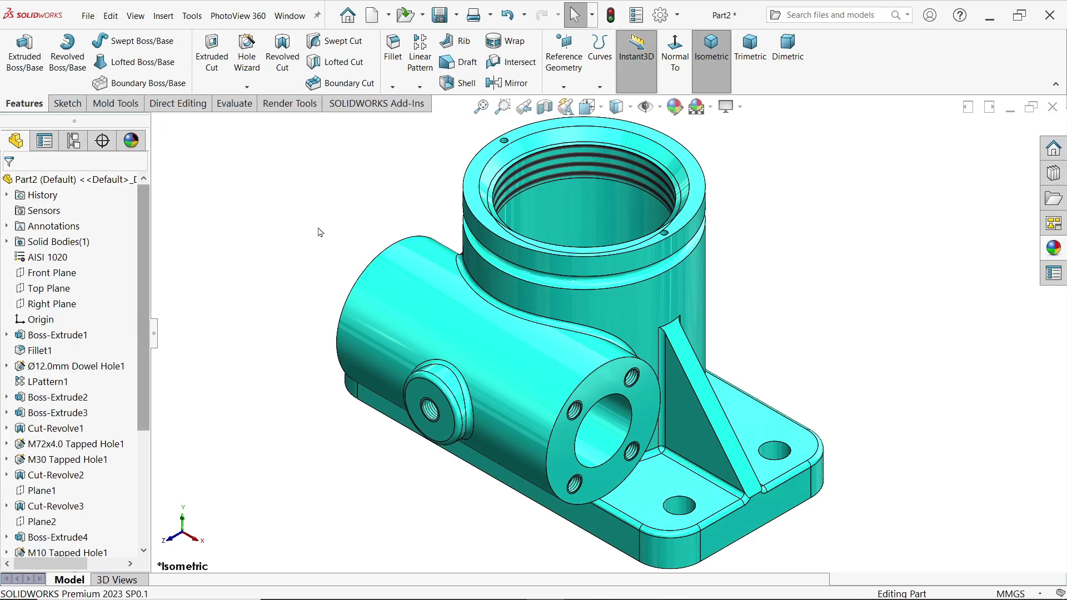
Inspect the finished housing from several sides, and section it at the Front Plane to examine its interior.
middle_click_drag(340, 246, 392, 84)
middle_click_drag(445, 167, 362, 296)
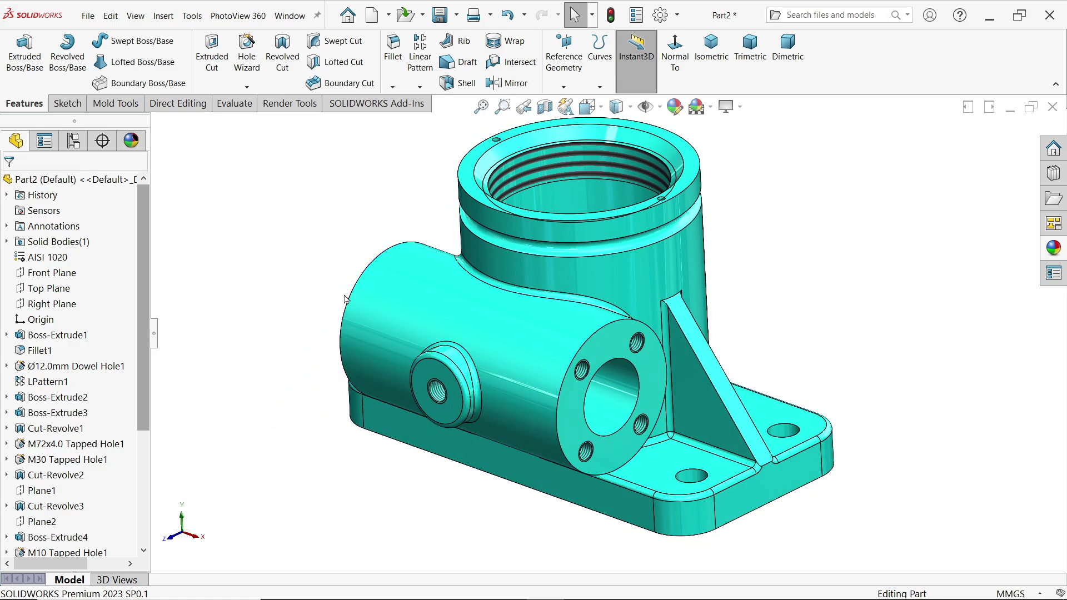
middle_click_drag(703, 223, 715, 267)
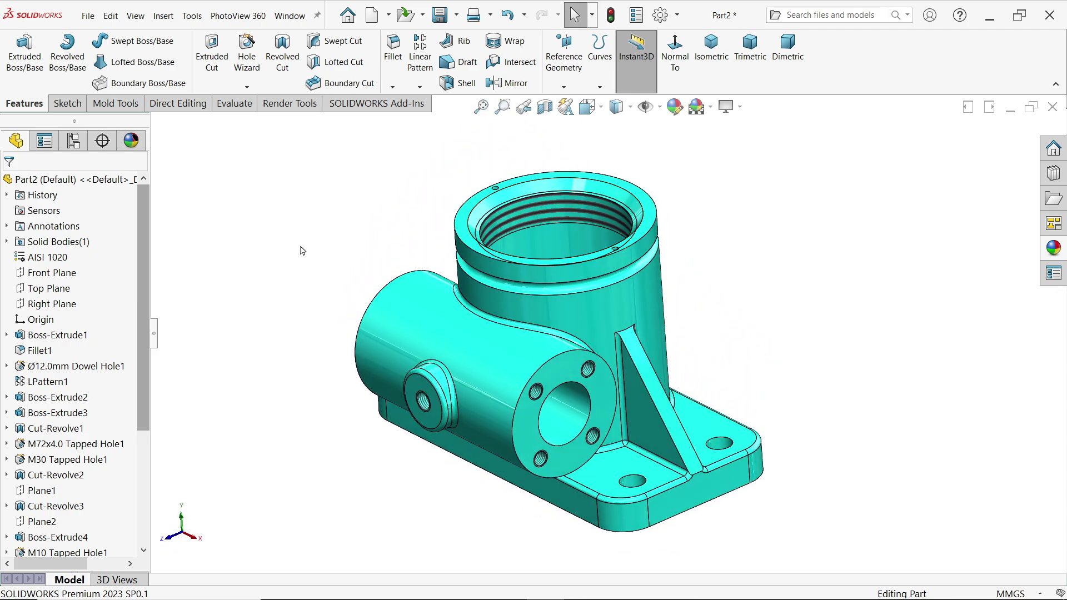
left_click(65, 275)
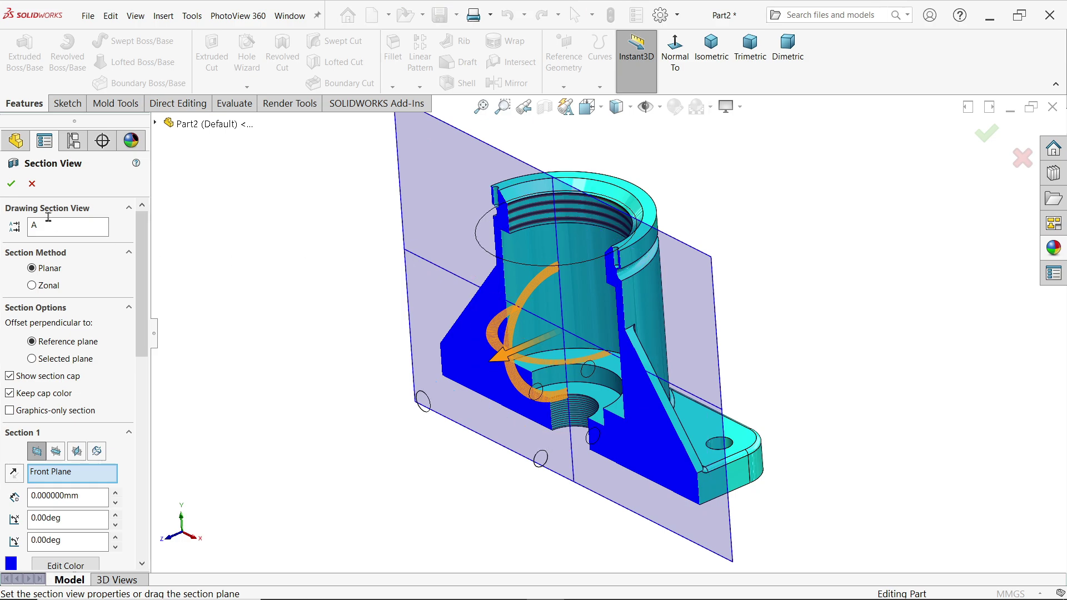
left_click(10, 184)
key("ctrl+1")
key("ctrl+7")
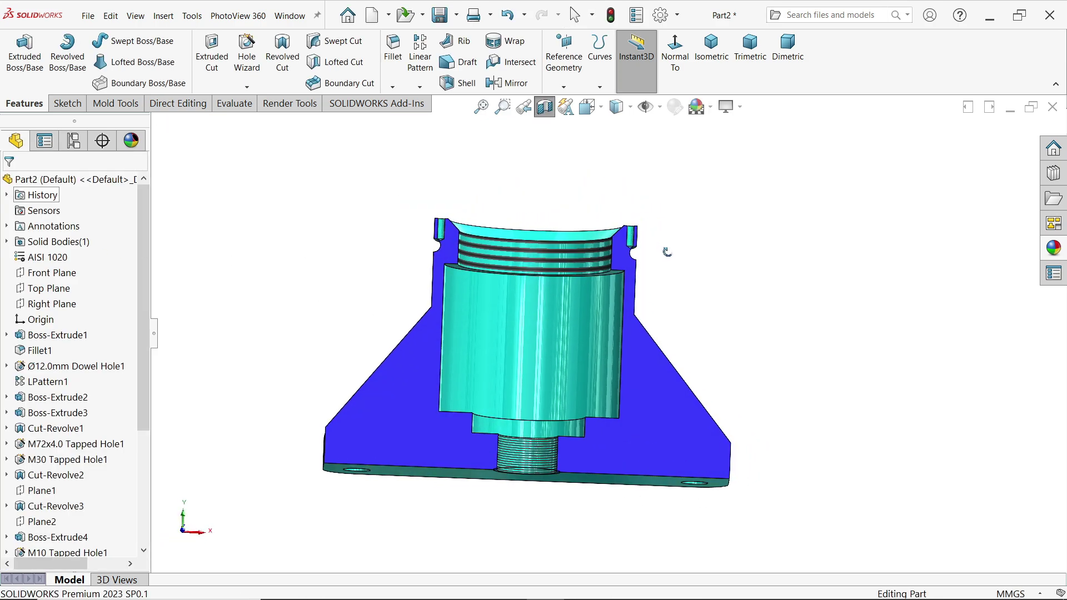